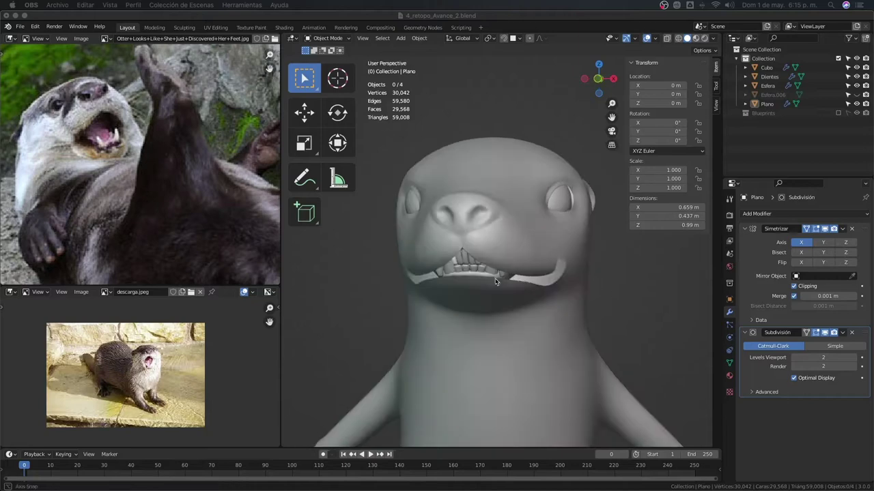
Select the otter body 'Plano', view it from the right and enter Edit Mode
mouse_move(515, 249)
middle_mouse_down()
mouse_move(471, 251)
mouse_move(492, 282)
middle_mouse_up()
left_click(471, 252)
key("KP_3")
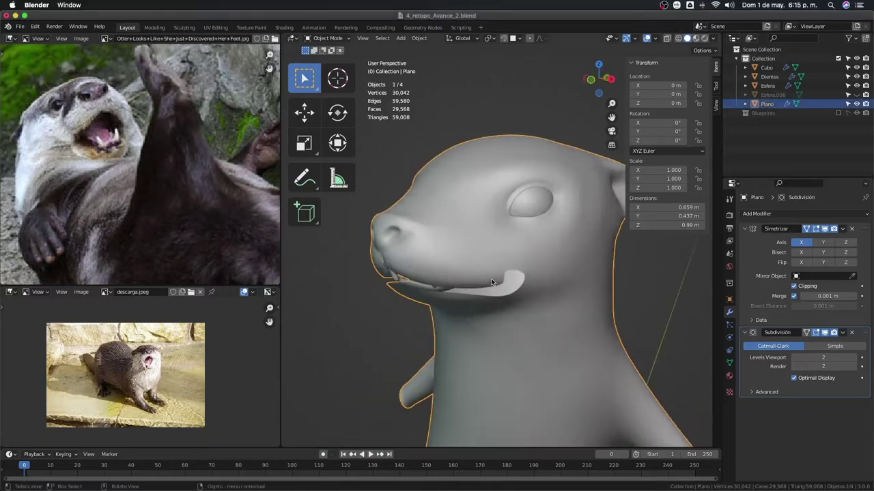
scroll(492, 283, "up", 2)
key("Tab")
Circle-select the nose vertices and hide them, then view the mouth from the front
scroll(503, 277, "up", 2)
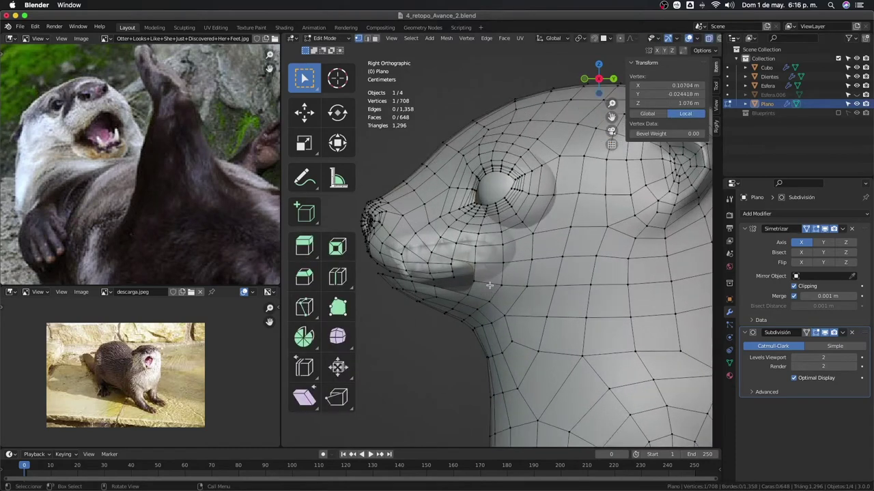
key("c")
mouse_move(372, 217)
left_mouse_down()
mouse_move(438, 255)
mouse_move(392, 191)
mouse_move(372, 263)
mouse_move(381, 297)
left_mouse_up()
right_click(375, 296)
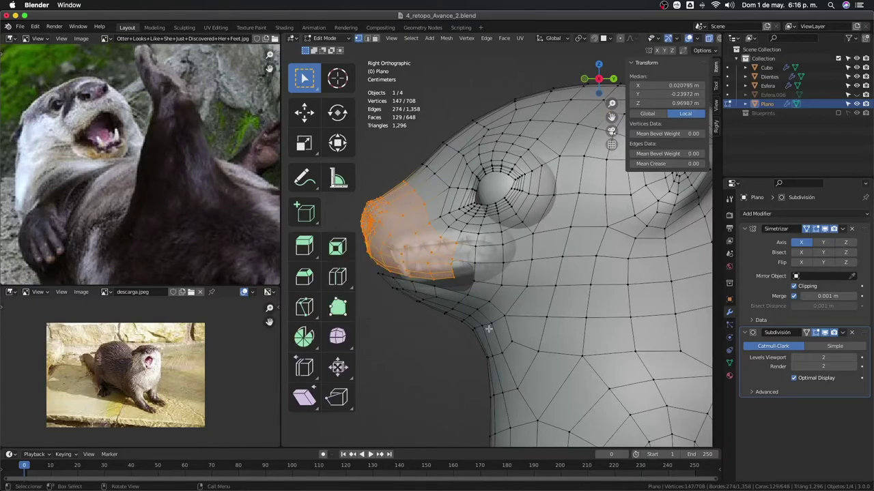
key("h")
mouse_move(486, 328)
middle_mouse_down()
mouse_move(503, 308)
mouse_move(553, 312)
middle_mouse_up()
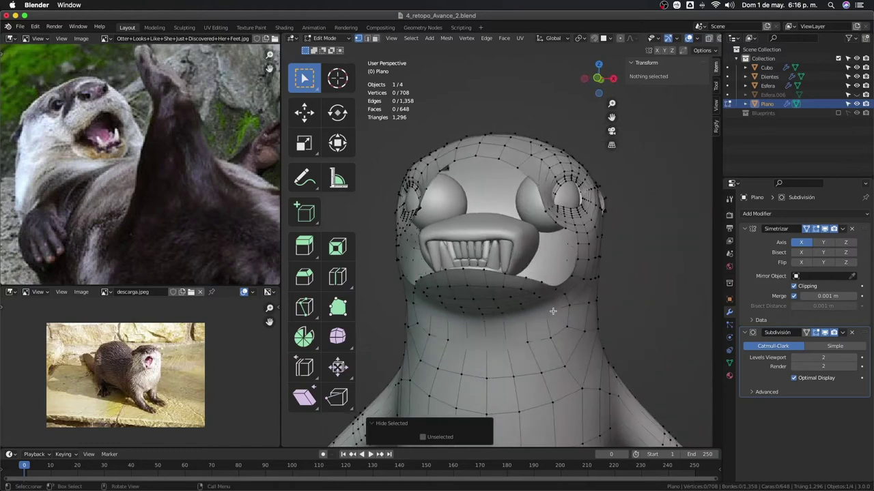
scroll(211, 218, "up", 1)
Select the lip edge vertices toward the mouth corner and extrude them
mouse_move(478, 273)
middle_mouse_down()
mouse_move(535, 257)
mouse_move(422, 291)
mouse_move(507, 236)
middle_mouse_up()
left_click(402, 273)
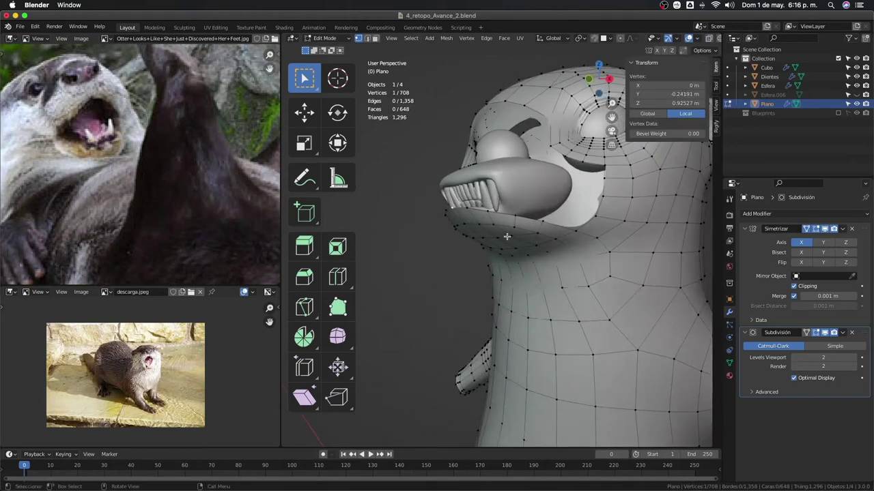
mouse_move(512, 236)
middle_mouse_down()
mouse_move(541, 234)
mouse_move(493, 220)
middle_mouse_up()
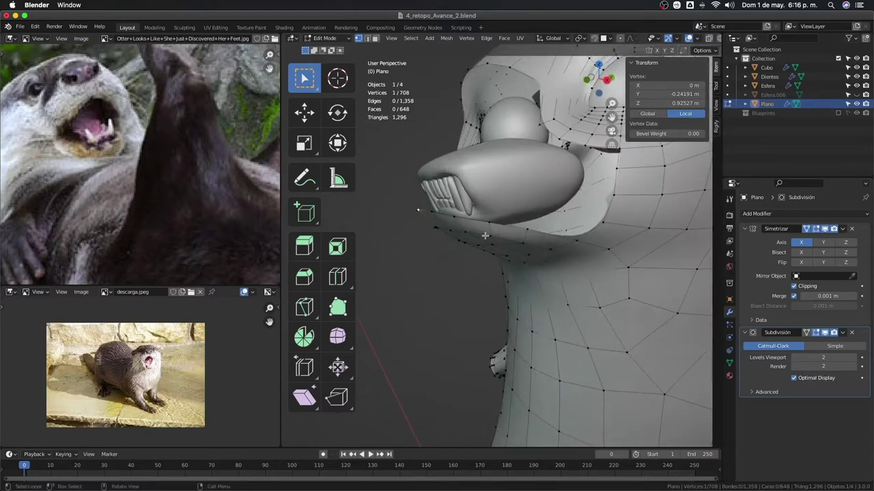
left_click(494, 220, "ctrl")
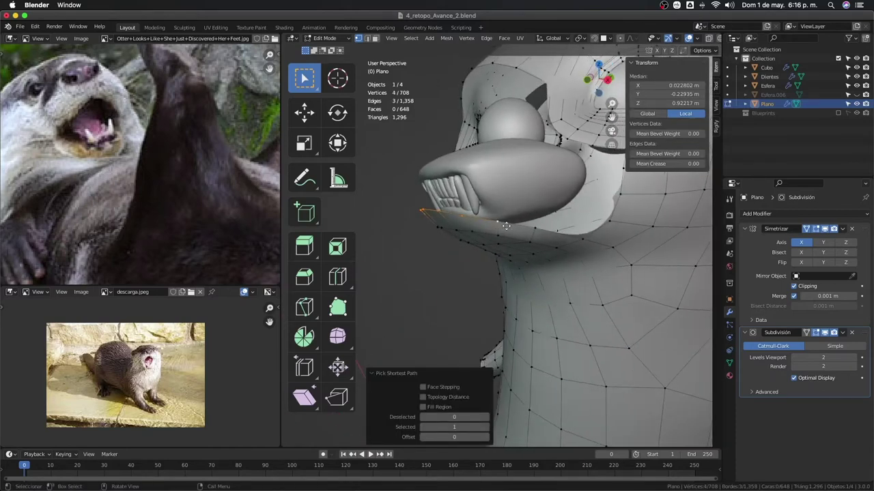
key("e")
left_click(504, 222)
middle_click_drag(504, 222, 498, 216)
Reposition the extruded lip vertices, partly constrained to the Y axis
key("g")
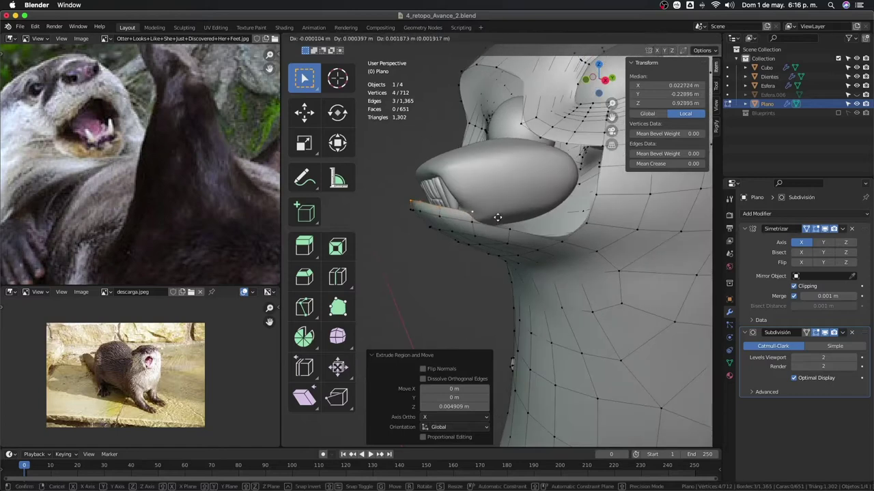
left_click(497, 215)
key("g")
key("y")
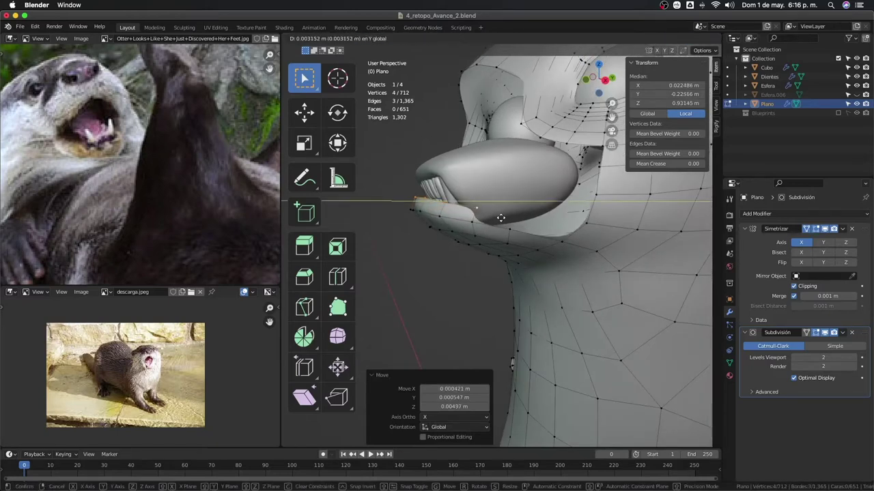
left_click(472, 213)
mouse_move(472, 213)
middle_mouse_down()
mouse_move(503, 275)
mouse_move(451, 232)
mouse_move(510, 315)
mouse_move(505, 265)
middle_mouse_up()
key("g")
left_click(479, 227)
key("g")
left_click(504, 277)
scroll(477, 273, "up", 2)
scroll(491, 293, "up", 4)
Move two individual lip vertices along the Y axis
left_click(505, 265)
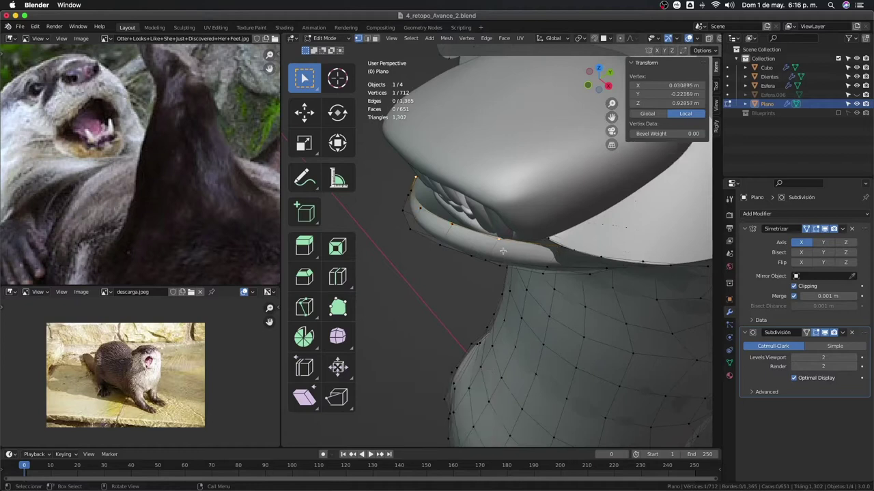
key("g")
key("y")
left_click(508, 250)
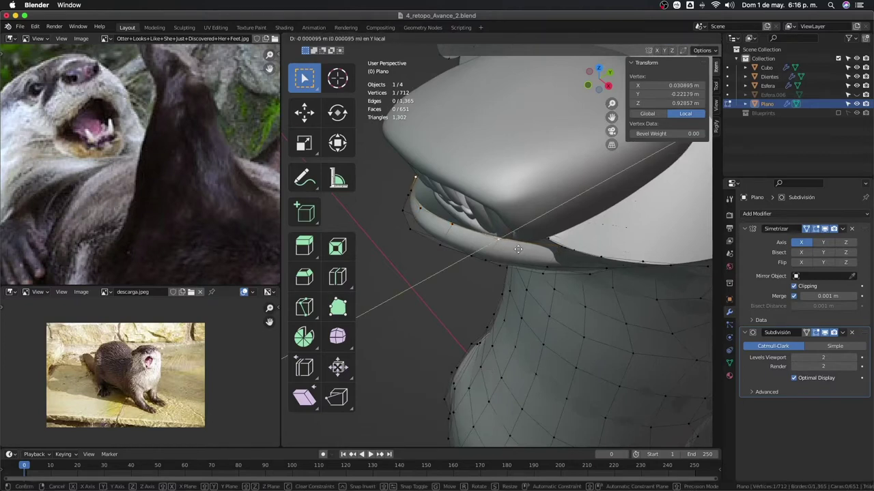
left_click(569, 243)
key("g")
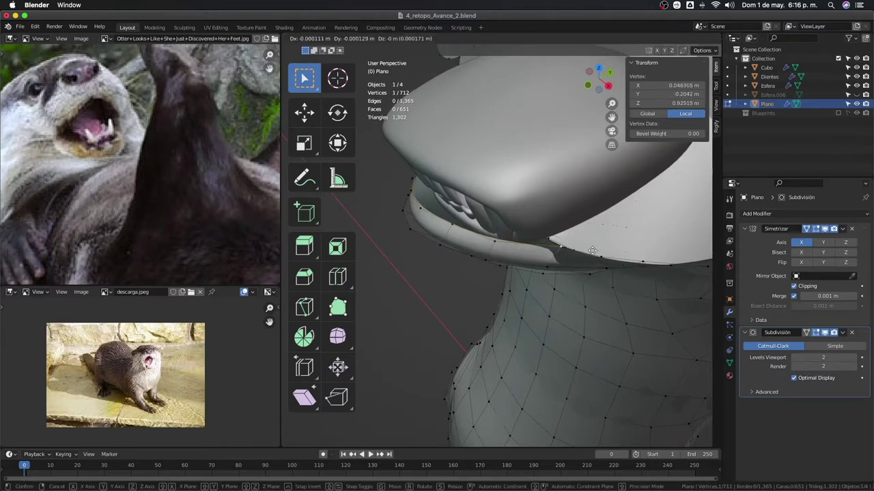
key("y")
key("y")
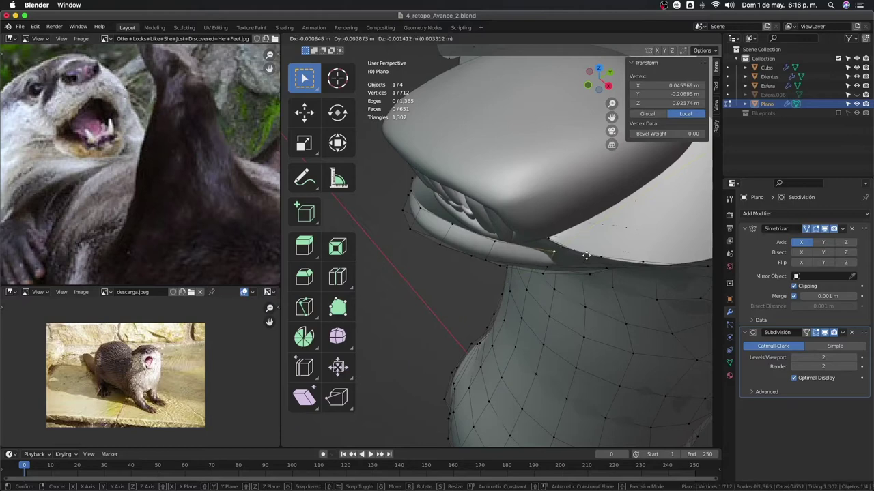
left_click(583, 255)
mouse_move(584, 254)
middle_mouse_down()
mouse_move(581, 218)
mouse_move(522, 176)
mouse_move(517, 181)
middle_mouse_up()
Add a new vertex and face at the mouth corner, then reveal the hidden nose geometry
key("alt+d")
left_click(522, 176)
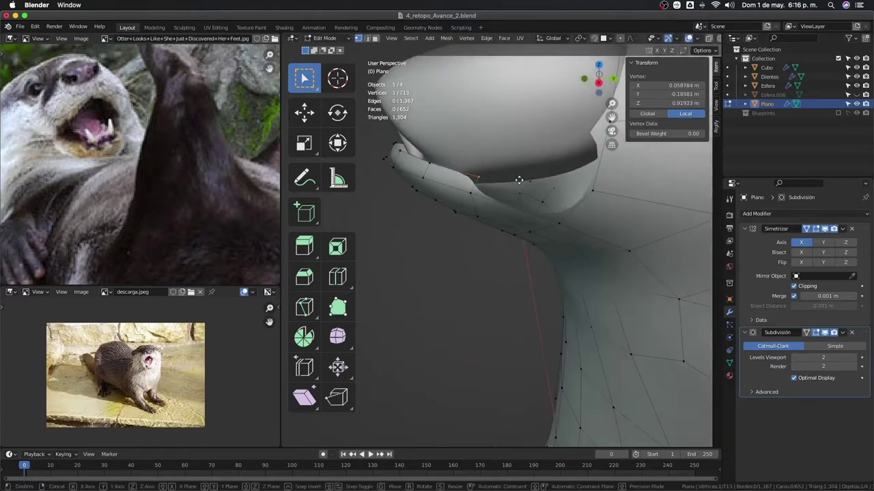
key("g")
left_click(476, 192)
key("g")
key("g")
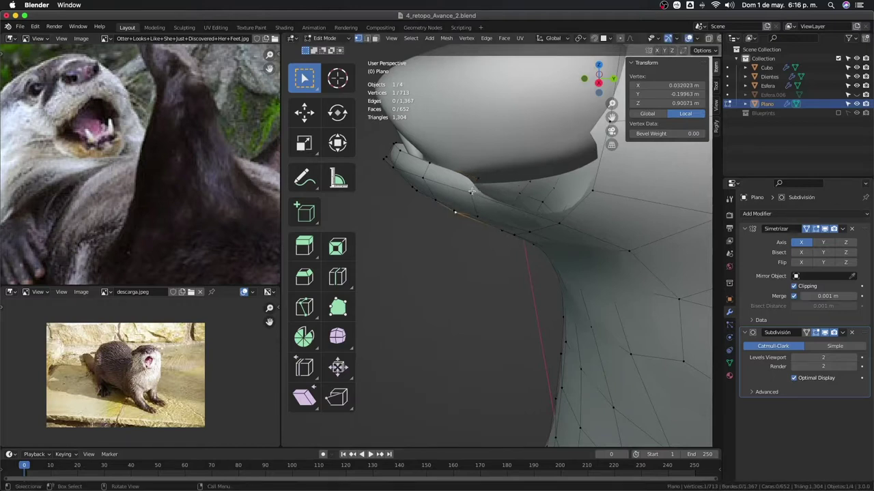
left_click(507, 224)
left_click(480, 194)
key("f")
left_click(525, 191)
mouse_move(525, 191)
middle_mouse_down()
mouse_move(629, 206)
mouse_move(495, 222)
middle_mouse_up()
key("alt+h")
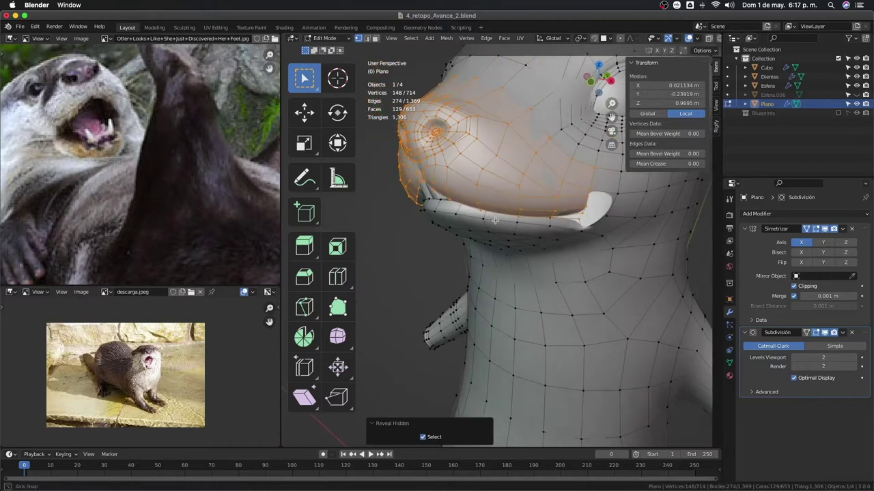
In Object Mode, raise the 'Dientes' teeth and 'Cubo' mouth objects about 0.0146 m along Z
mouse_move(453, 195)
middle_mouse_down()
mouse_move(436, 193)
mouse_move(478, 180)
mouse_move(513, 186)
mouse_move(470, 175)
middle_mouse_up()
left_click(513, 186)
key("Tab")
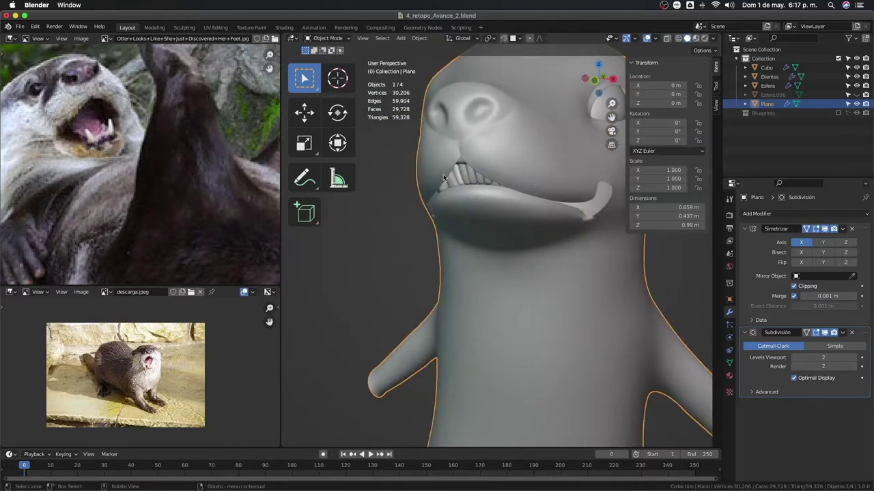
left_click(467, 175)
left_click(465, 165, "shift")
key("g")
key("z")
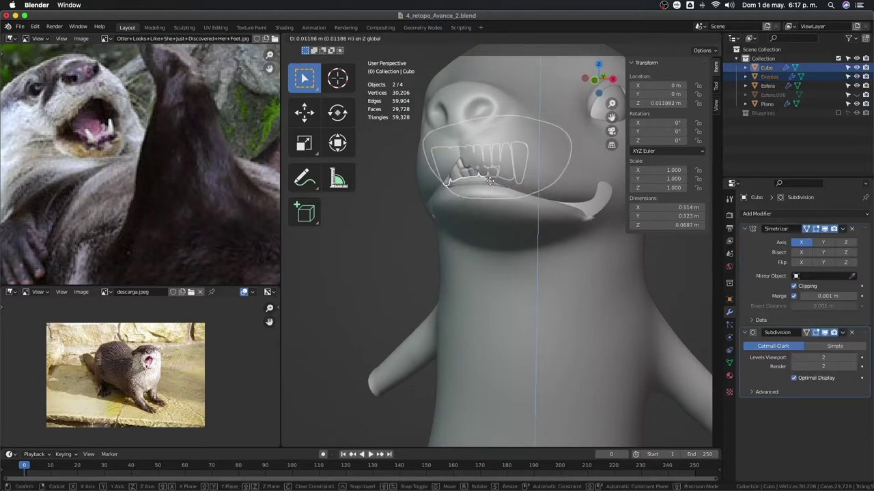
left_click(490, 179)
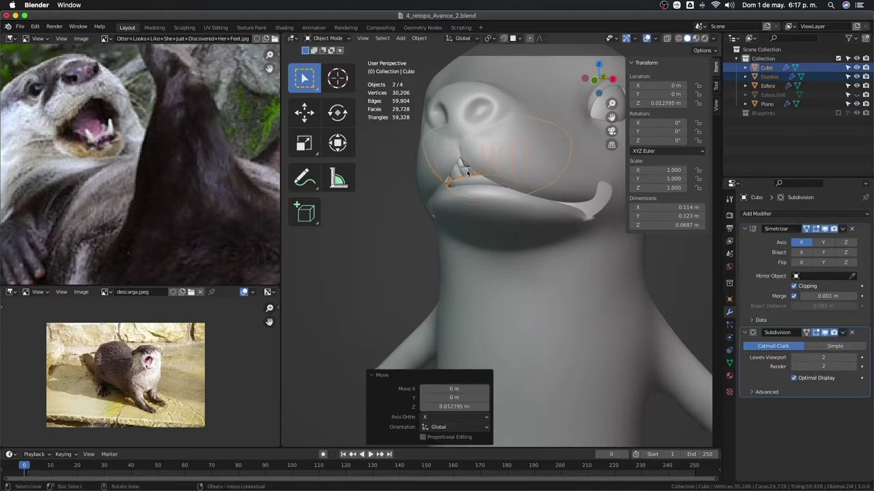
key("g")
key("z")
left_click(469, 172)
mouse_move(469, 172)
middle_mouse_down()
mouse_move(502, 194)
mouse_move(565, 178)
mouse_move(549, 205)
middle_mouse_up()
Enter Edit Mode on 'Plano' and shift the lower lip edge loop along Z and Y
left_click(536, 212)
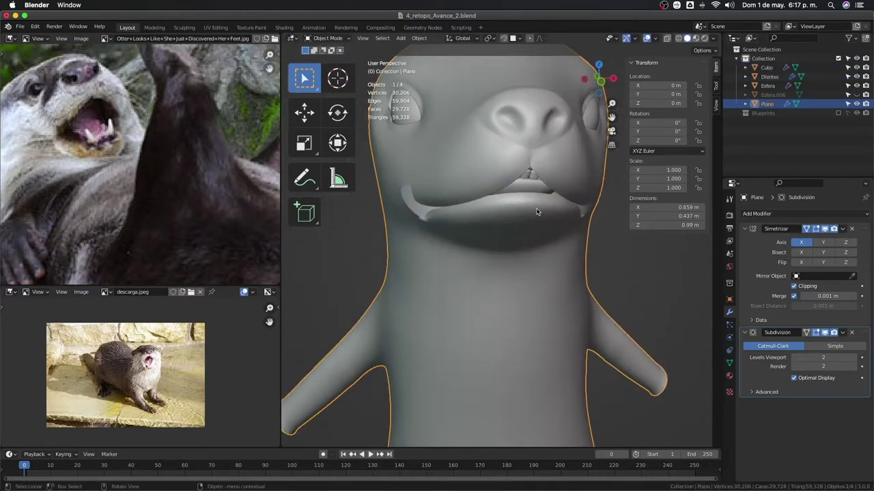
key("Tab")
left_click(518, 198, "alt")
key("g")
key("z")
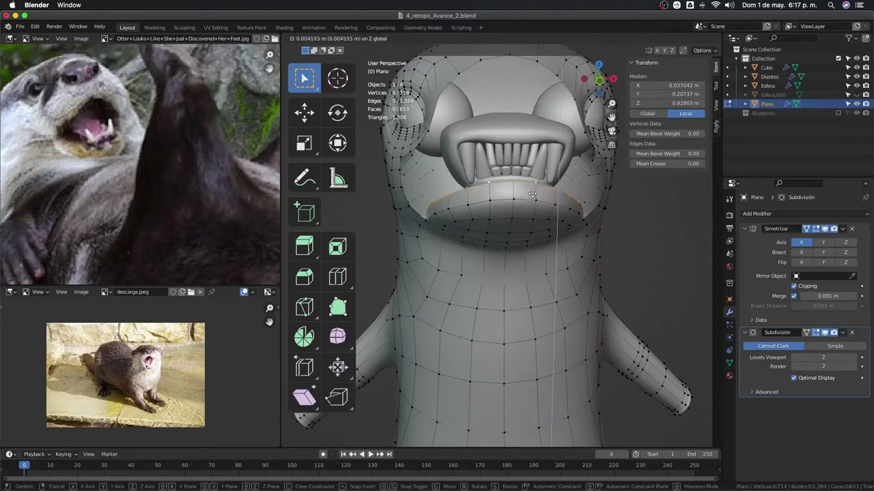
left_click(532, 194)
middle_click_drag(532, 194, 510, 188, "alt")
key("g")
key("y")
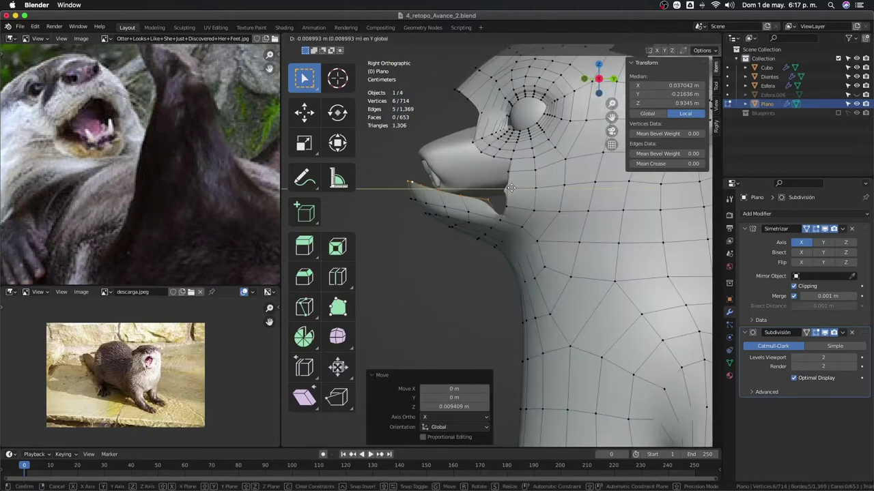
left_click(510, 188)
Toggle local view, reveal all hidden geometry, then hide the upper jaw faces
key("KP_Divide")
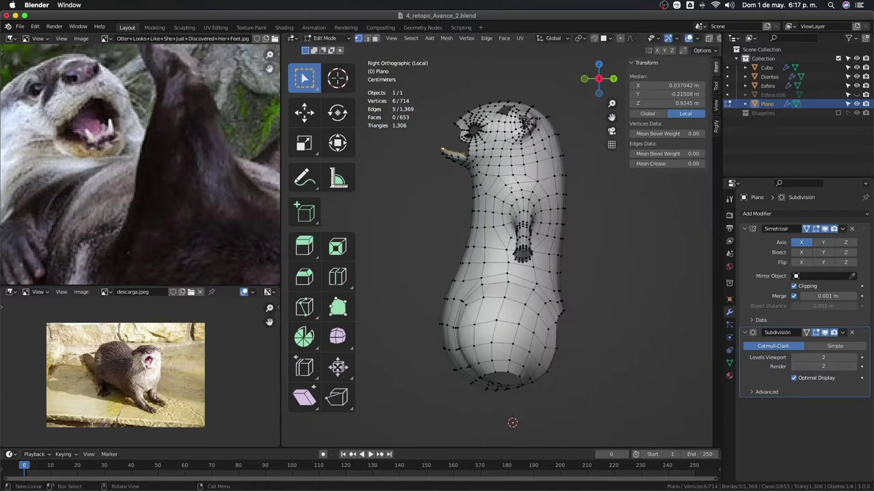
key("KP_Divide")
key("alt+h")
mouse_move(510, 187)
middle_mouse_down()
mouse_move(570, 196)
mouse_move(561, 176)
mouse_move(564, 198)
middle_mouse_up()
key("h")
Nudge the lower-lip boundary vertices along the Y axis
left_click(564, 198, "alt")
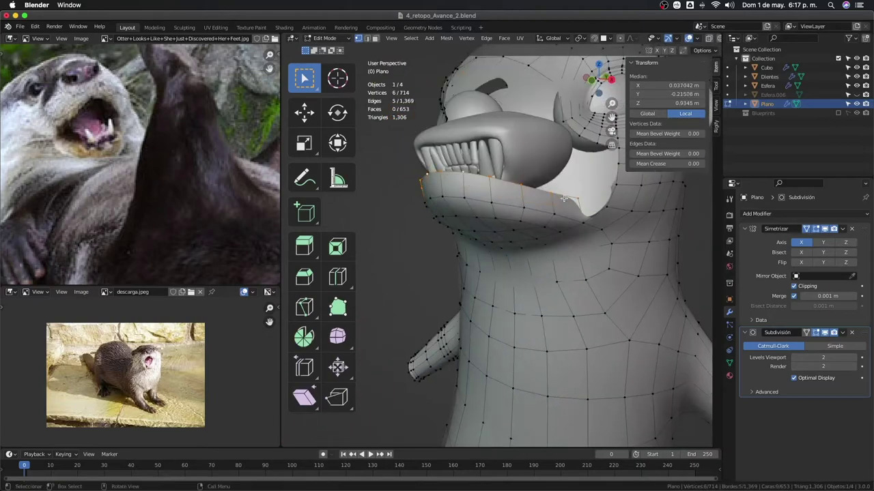
middle_click_drag(564, 198, 534, 205)
key("g")
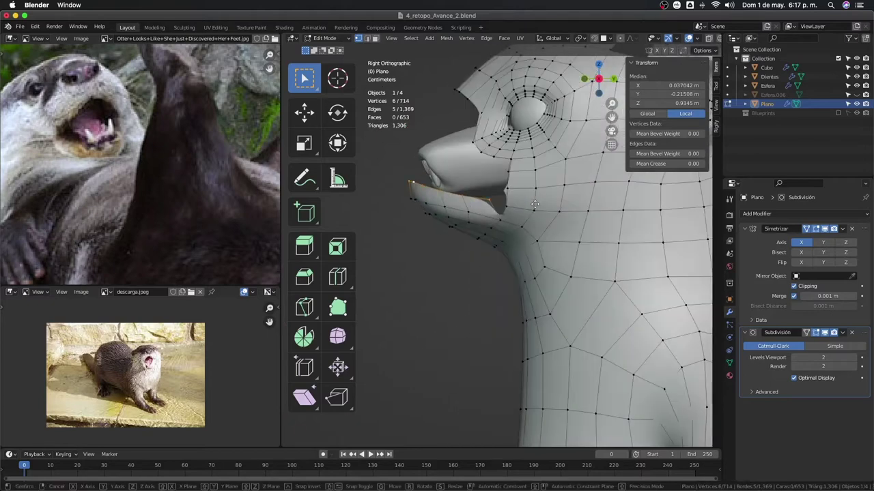
key("y")
left_click(531, 205)
Slide a single lip vertex along its edge into a better position
left_click(451, 199)
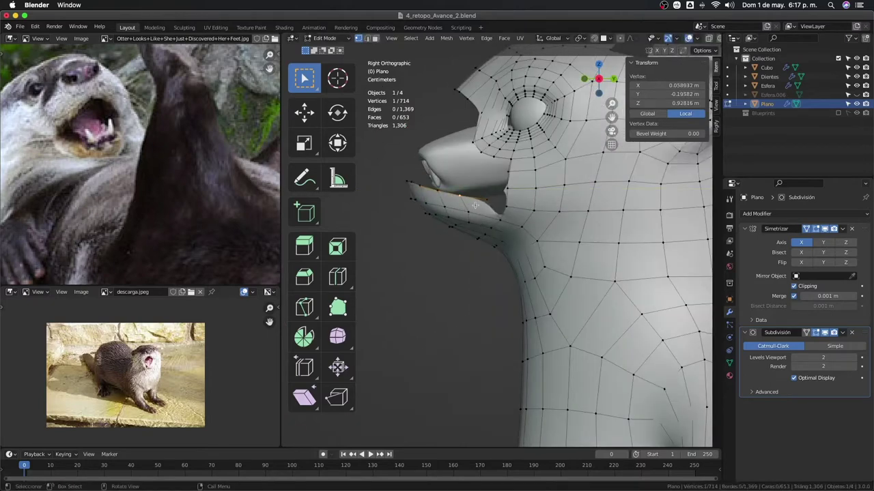
key("shift+v")
left_click(480, 207)
key("g")
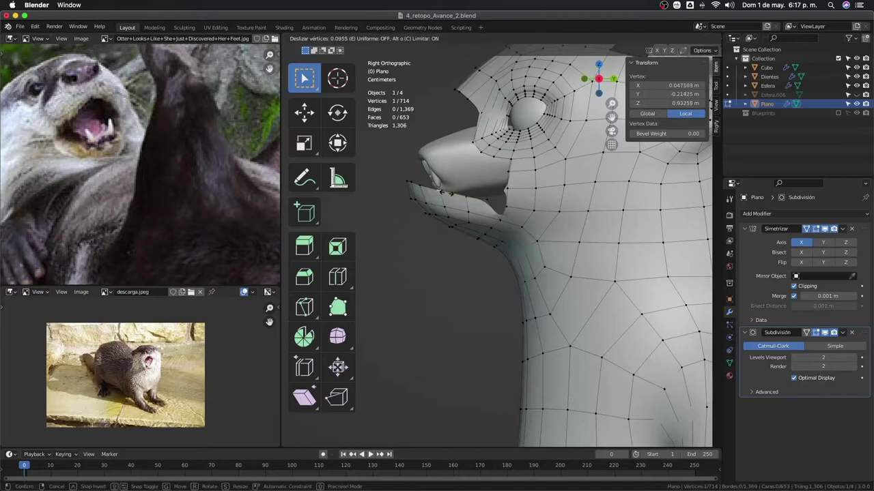
left_click(442, 198)
key("g")
key("g")
left_click(445, 204)
Scale the six mouth-edge vertices along X and reposition them
mouse_move(446, 204)
middle_mouse_down()
mouse_move(541, 229)
mouse_move(559, 253)
middle_mouse_up()
left_click(531, 239, "alt")
key("s")
key("x")
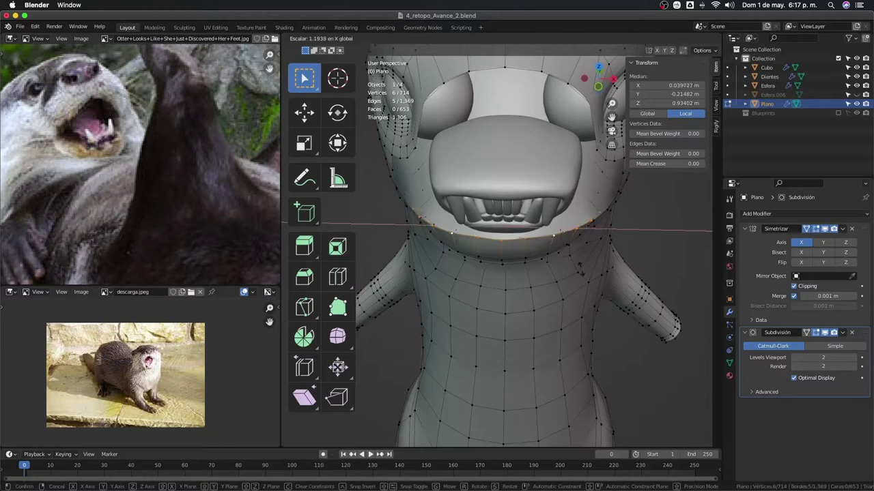
key("g")
left_click(577, 272)
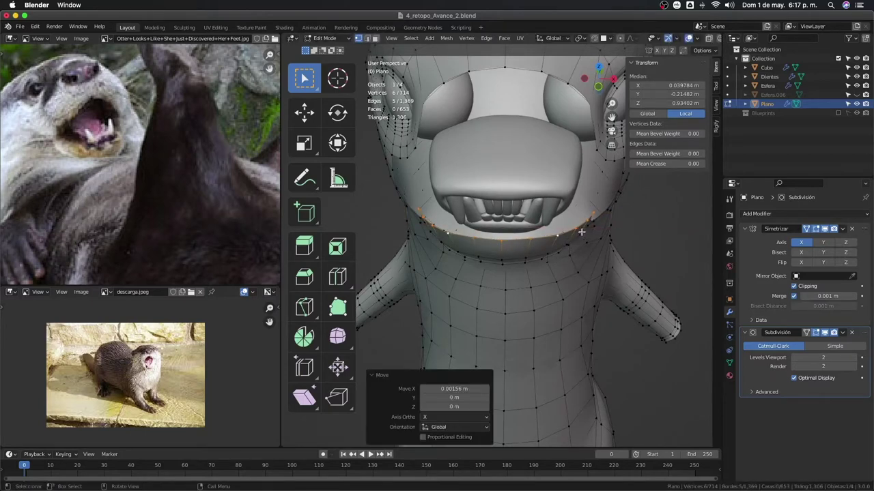
mouse_move(582, 235)
middle_mouse_down()
mouse_move(578, 220)
mouse_move(603, 204)
middle_mouse_up()
left_click(572, 220)
Select the path of mouth-corner vertices and move them sideways along X
left_click(592, 209, "ctrl")
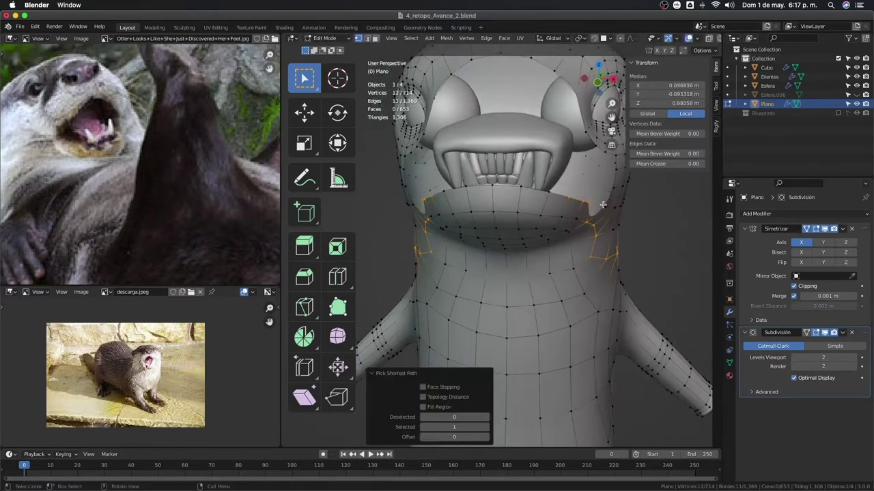
left_click(587, 200)
left_click(569, 198, "ctrl")
key("g")
key("x")
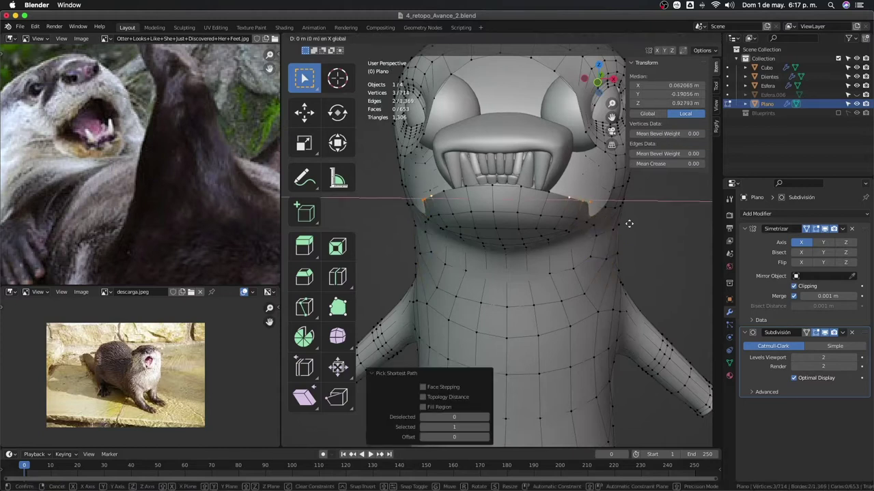
left_click(628, 223)
Shift one mouth-corner vertex sideways along X by about 0.000353 m
left_click(591, 209)
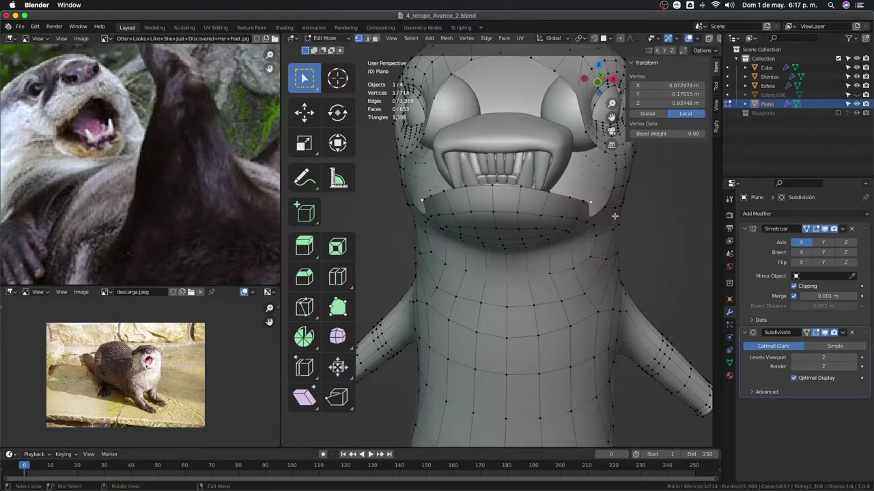
key("g")
key("x")
left_click(616, 216)
key("g")
key("x")
left_click(615, 216)
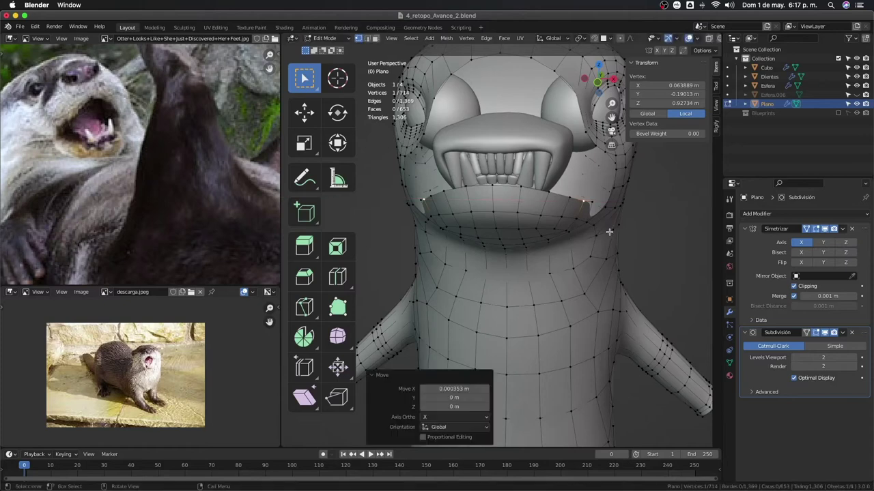
Reveal the hidden snout geometry and view the head from the front
middle_click_drag(616, 216, 548, 234)
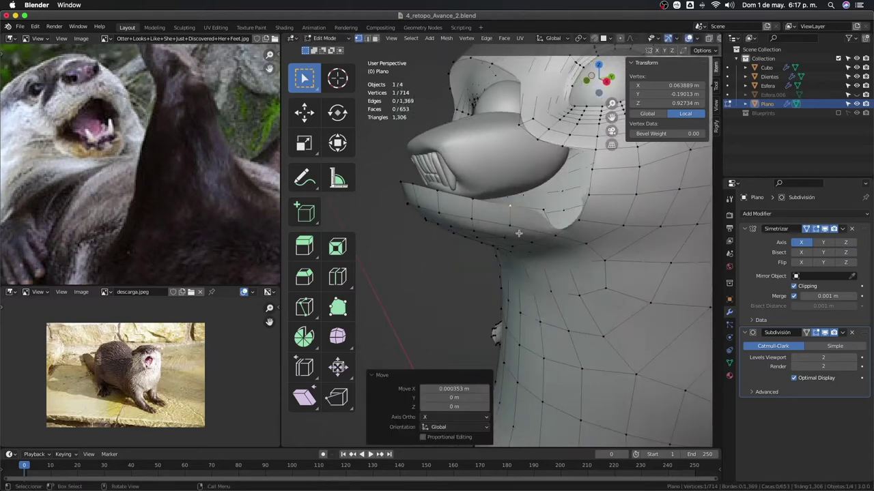
key("alt+h")
mouse_move(519, 233)
middle_mouse_down()
mouse_move(572, 266)
mouse_move(518, 269)
mouse_move(593, 271)
middle_mouse_up()
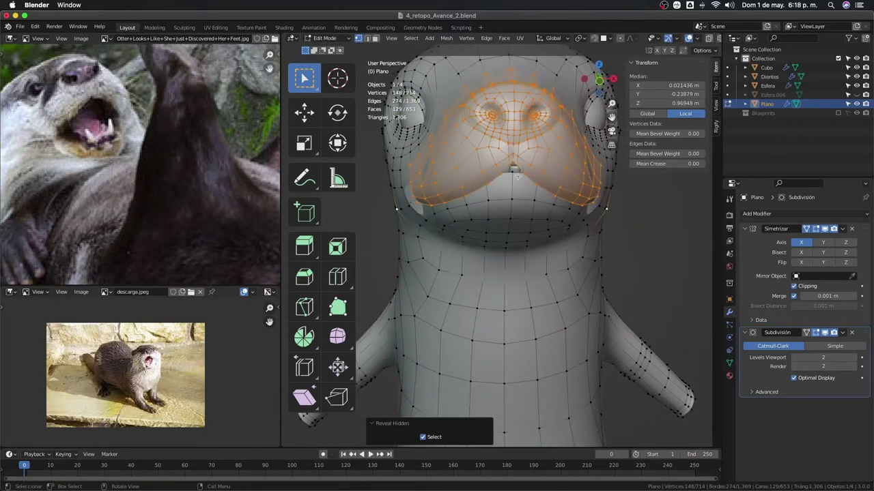
Hide the upper snout region to expose the lip edge and teeth
left_click(515, 176, "alt")
key("l")
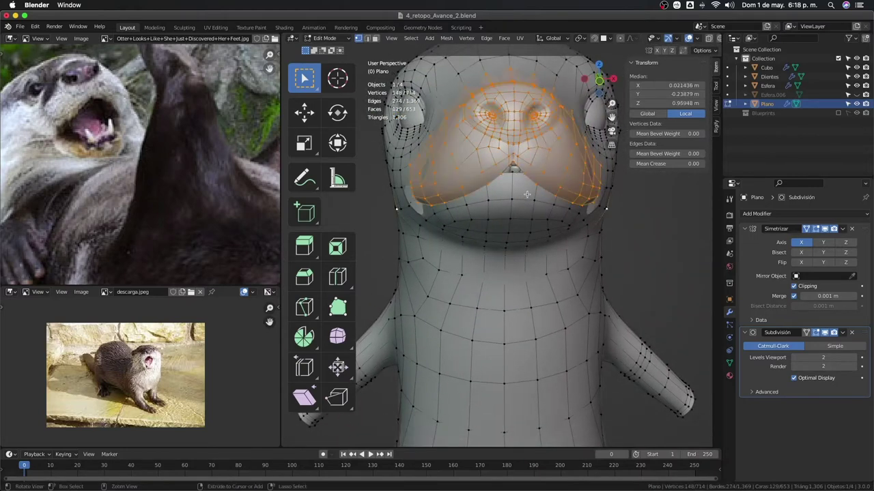
key("h")
mouse_move(526, 194)
middle_mouse_down()
mouse_move(510, 209)
mouse_move(516, 231)
middle_mouse_up()
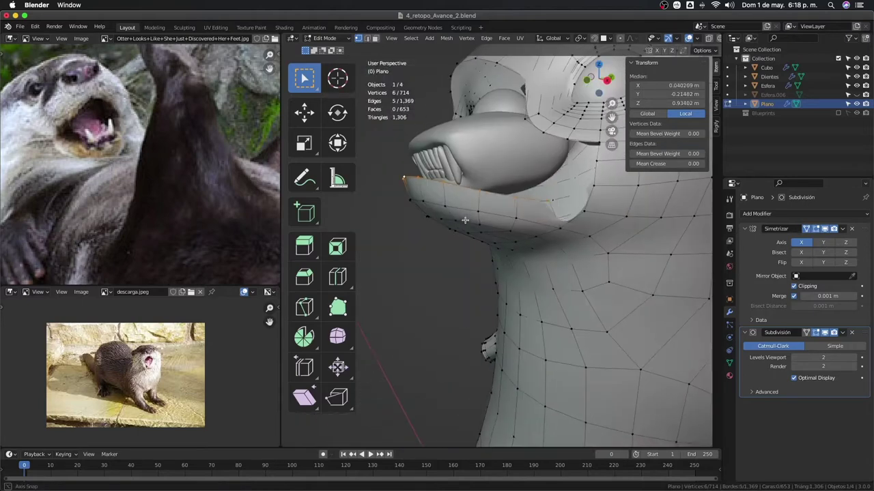
Extrude the lip-edge vertices downward along Z and shift the new edge along Y
key("e")
key("z")
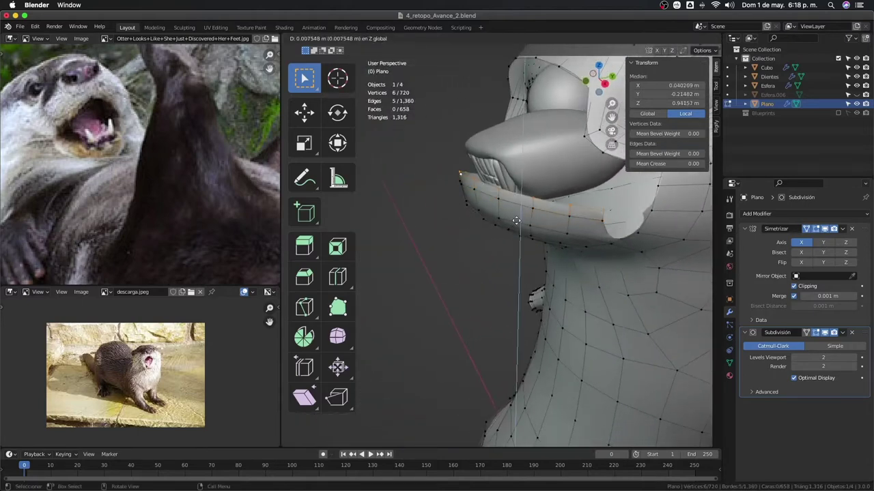
left_click(516, 220)
key("g")
key("y")
left_click(520, 220)
key("g")
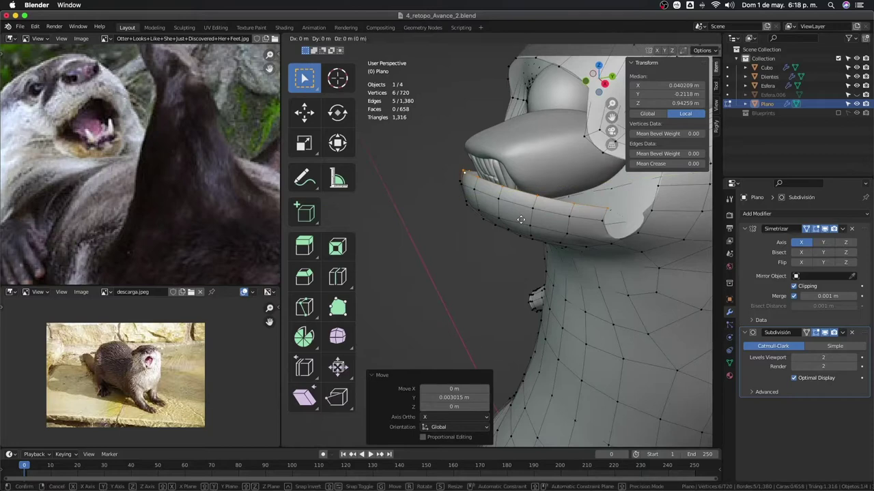
left_click(520, 219)
Nudge the new lip edge further along Y to set its depth
mouse_move(520, 219)
middle_mouse_down()
mouse_move(507, 251)
mouse_move(502, 215)
mouse_move(533, 234)
mouse_move(547, 256)
mouse_move(519, 224)
mouse_move(514, 240)
mouse_move(529, 234)
middle_mouse_up()
key("g")
key("y")
left_click(503, 218)
key("g")
key("y")
left_click(499, 210)
left_click(528, 214)
Move the selected lip vertices and a single lip vertex along Y, then slide it along its edge
left_click(524, 229, "shift")
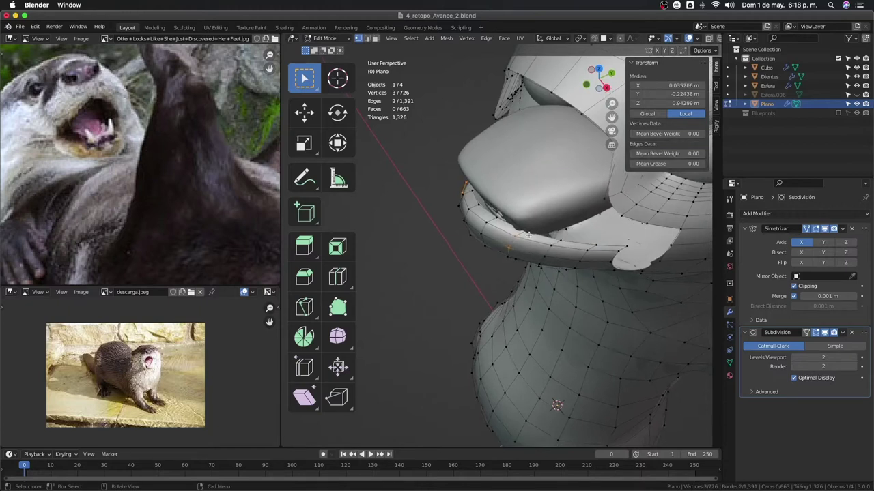
key("g")
key("y")
left_click(524, 236)
left_click(507, 250)
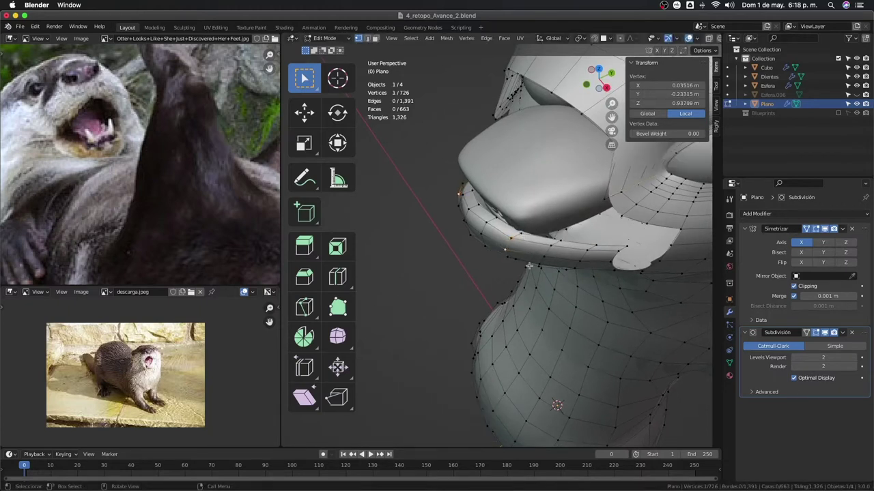
key("g")
key("y")
left_click(531, 262)
middle_click_drag(531, 263, 526, 273)
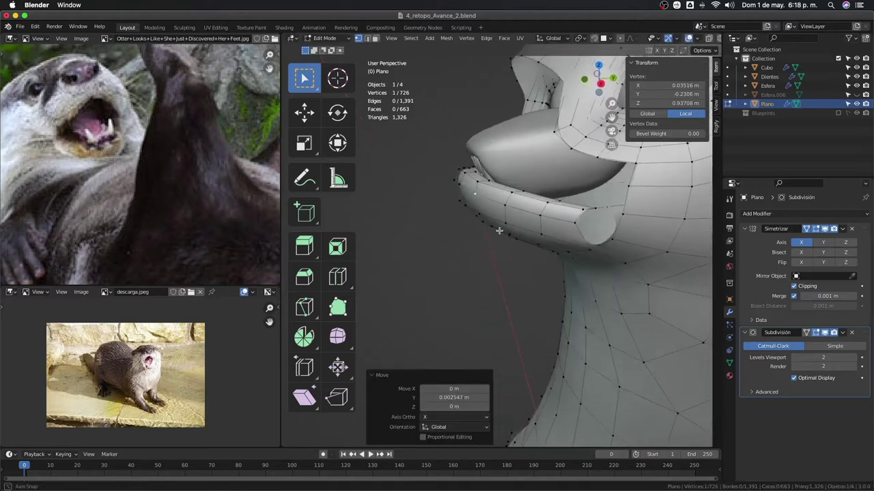
key("g")
key("g")
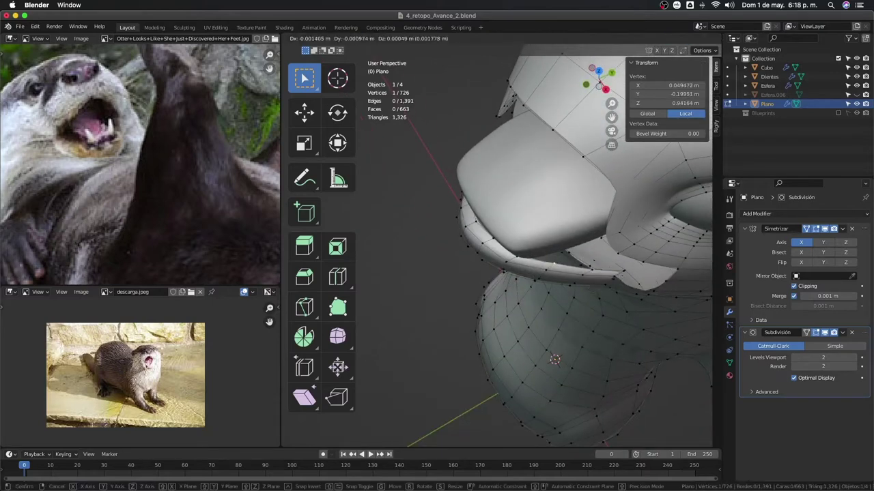
left_click(586, 276)
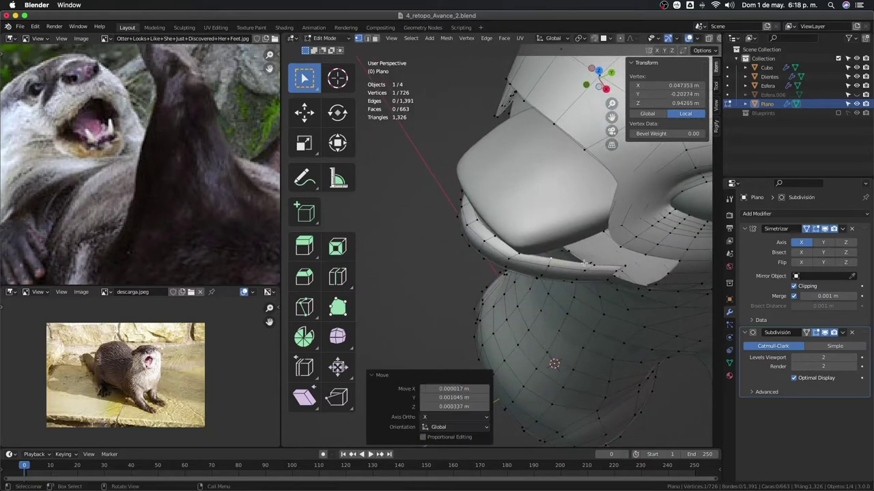
Reposition two more lip vertices near the mouth corner
left_click(589, 272)
key("g")
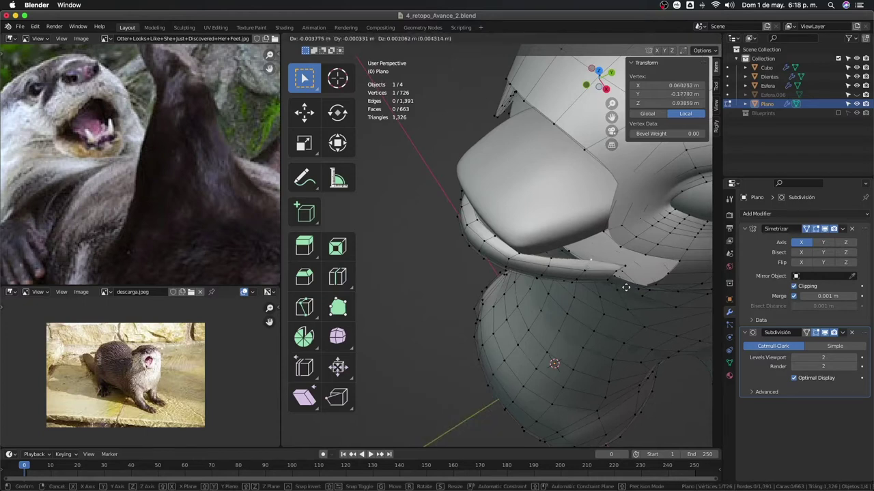
left_click(626, 287)
key("g")
left_click(635, 269)
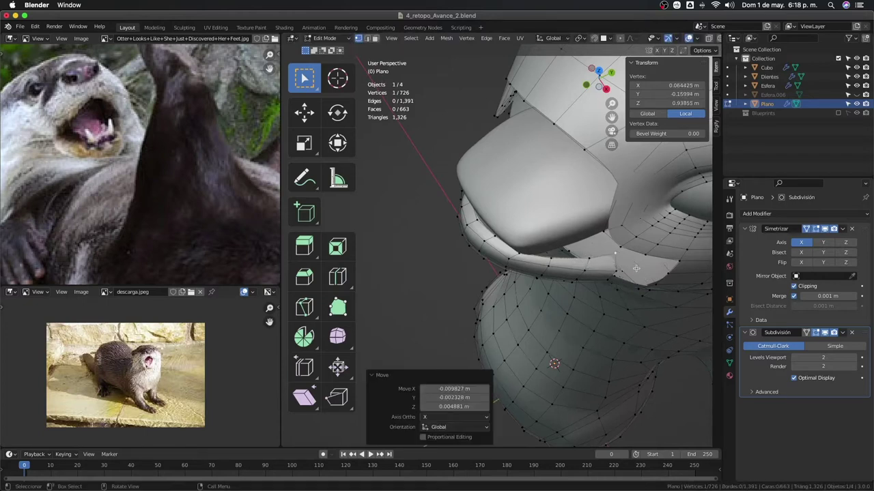
left_click(604, 275)
key("g")
left_click(604, 275)
Select the lip-rim vertices and isolate the otter mesh in local view
mouse_move(604, 275)
middle_mouse_down()
mouse_move(575, 236)
mouse_move(619, 254)
mouse_move(535, 217)
mouse_move(508, 192)
middle_mouse_up()
scroll(534, 217, "up", 3)
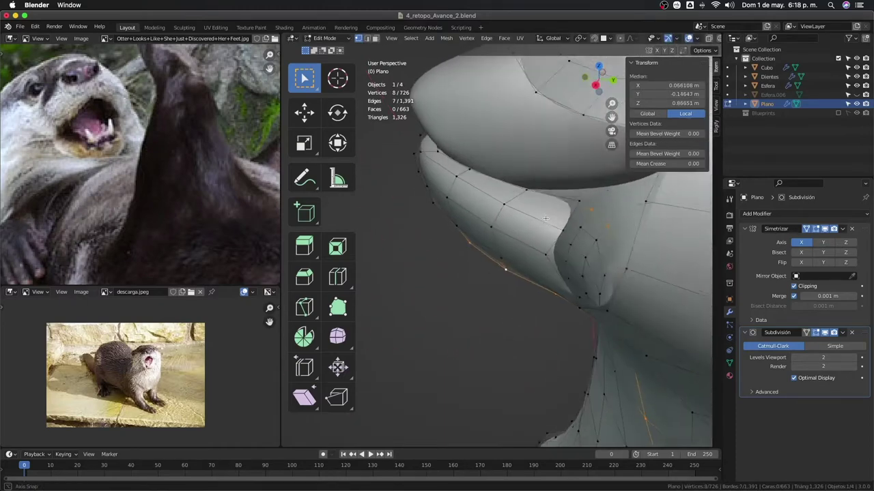
left_click(508, 192, "alt")
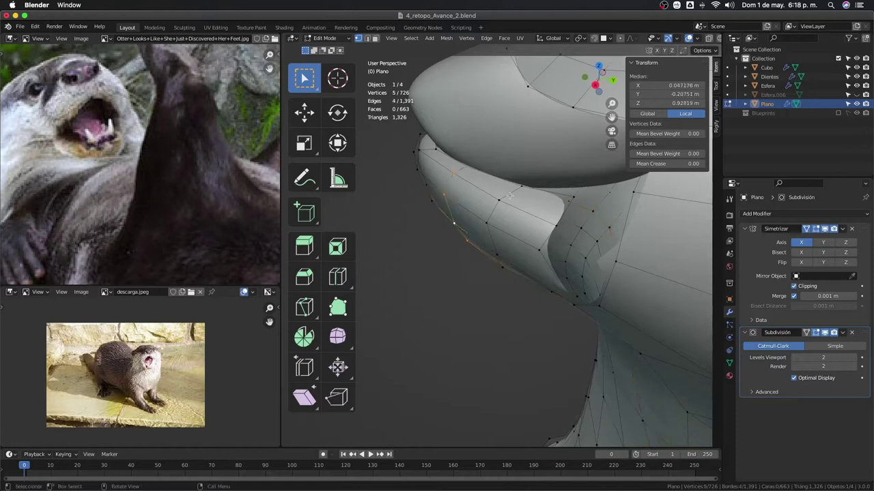
middle_click_drag(507, 185, 563, 263)
left_click(523, 203, "shift")
key("KP_Divide")
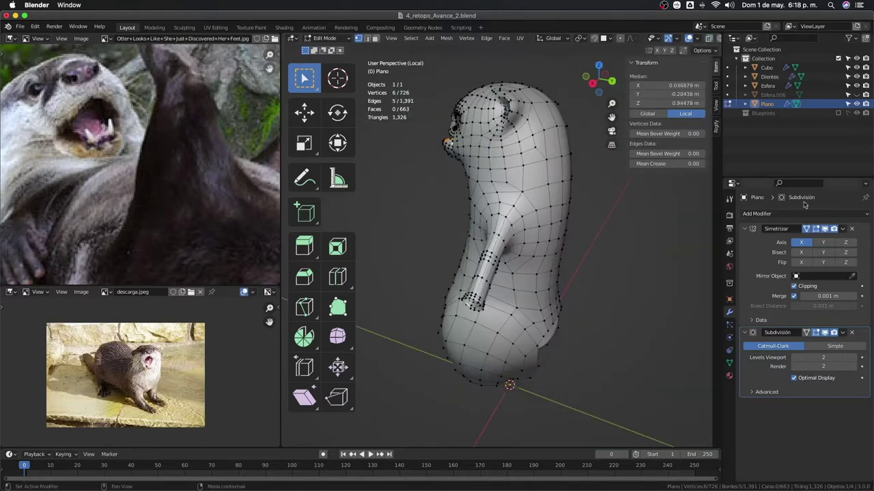
Reposition the extruded lip edge, cancelling an unwanted extra move
mouse_move(430, 175)
middle_mouse_down()
mouse_move(477, 219)
mouse_move(523, 294)
mouse_move(548, 280)
mouse_move(523, 266)
mouse_move(574, 189)
middle_mouse_up()
scroll(477, 218, "up", 5)
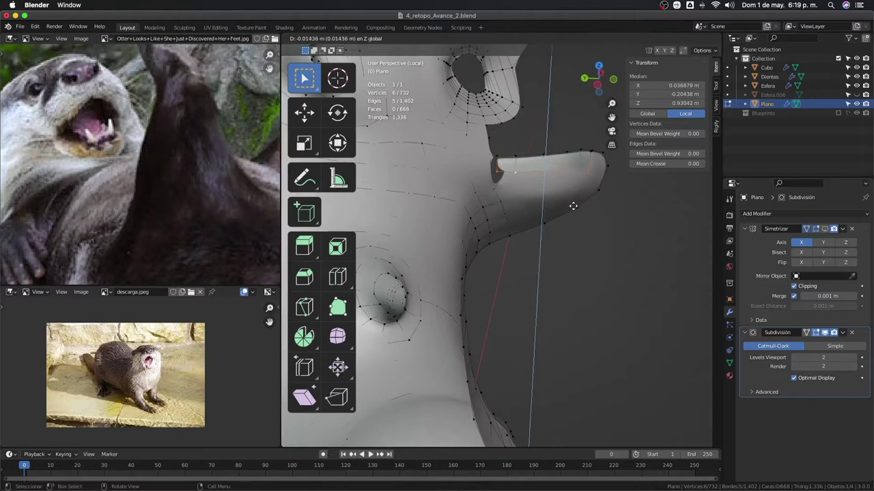
left_click(574, 206)
key("g")
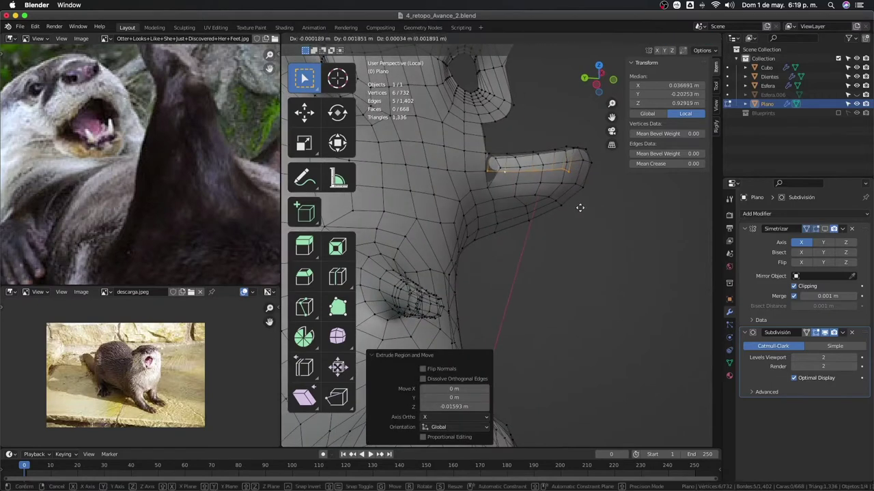
left_click(579, 207)
right_click(569, 226)
Move the lip vertices and then a single lip vertex into place
scroll(567, 225, "up", 3)
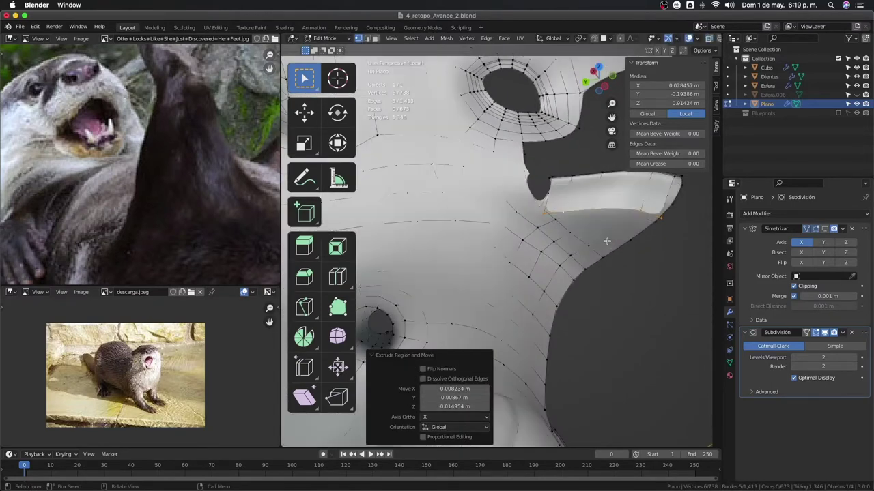
middle_click_drag(551, 220, 692, 259)
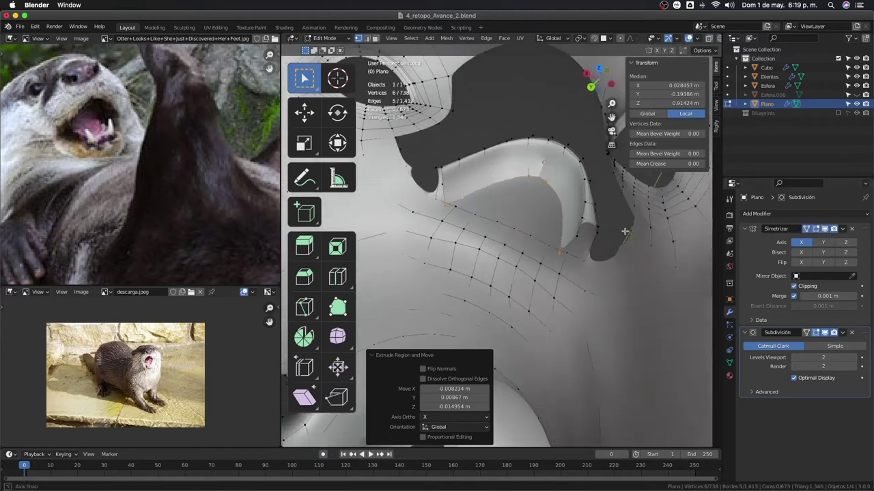
middle_click_drag(519, 226, 549, 208)
key("g")
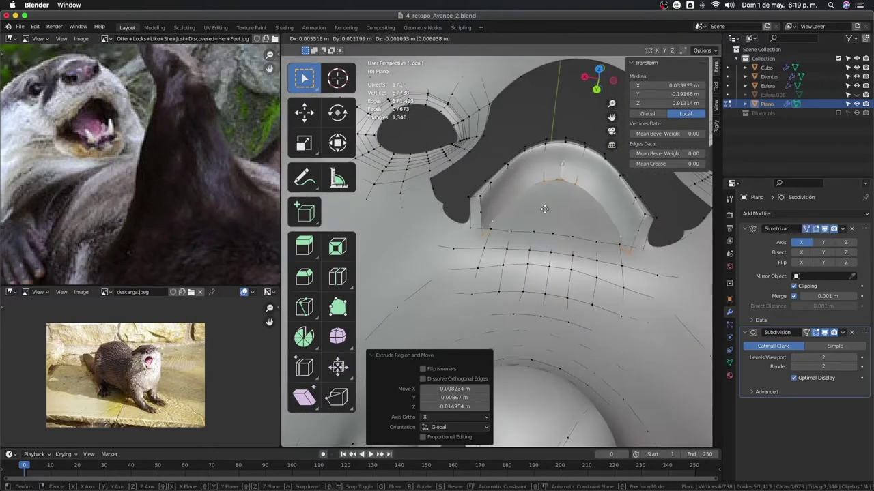
left_click(544, 209)
left_click(558, 182)
key("g")
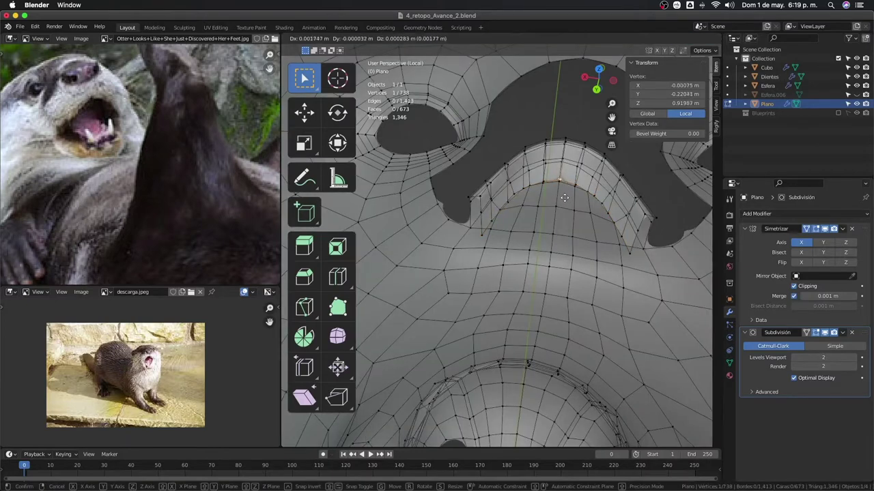
left_click(564, 198)
Adjust three more lip vertices, sliding the last one along its edge
middle_click_drag(564, 198, 509, 213)
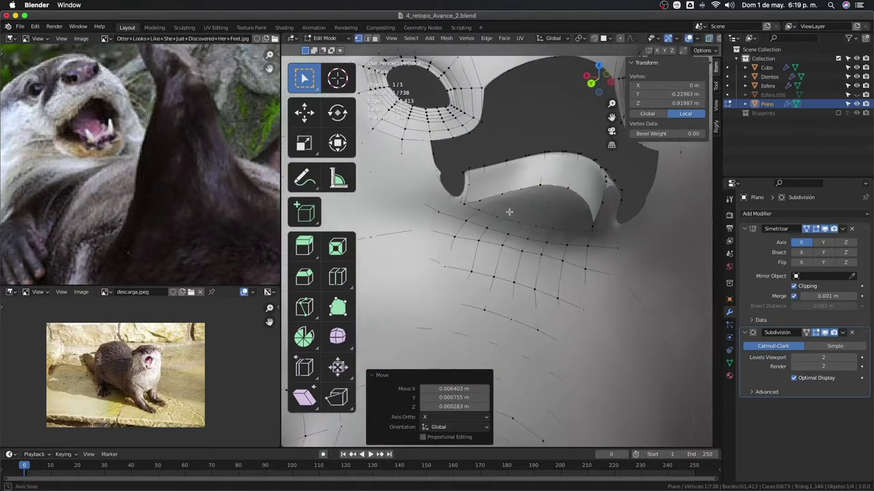
key("g")
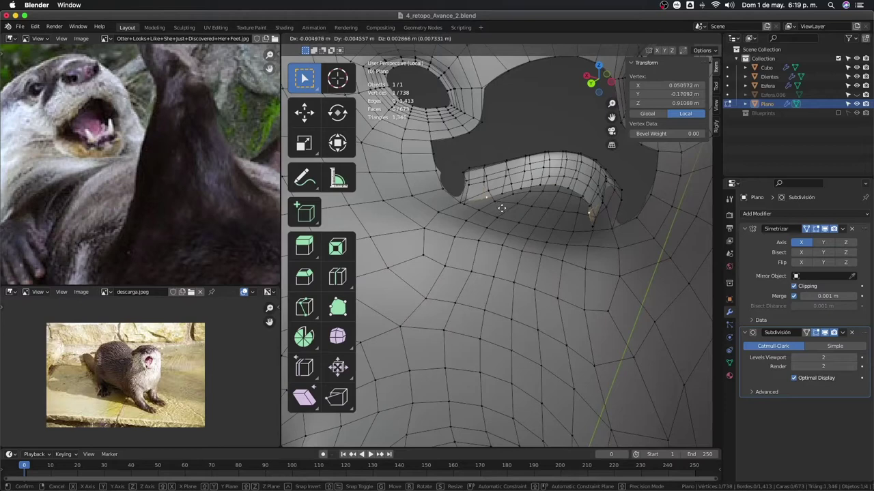
left_click(480, 214)
key("g")
left_click(480, 215)
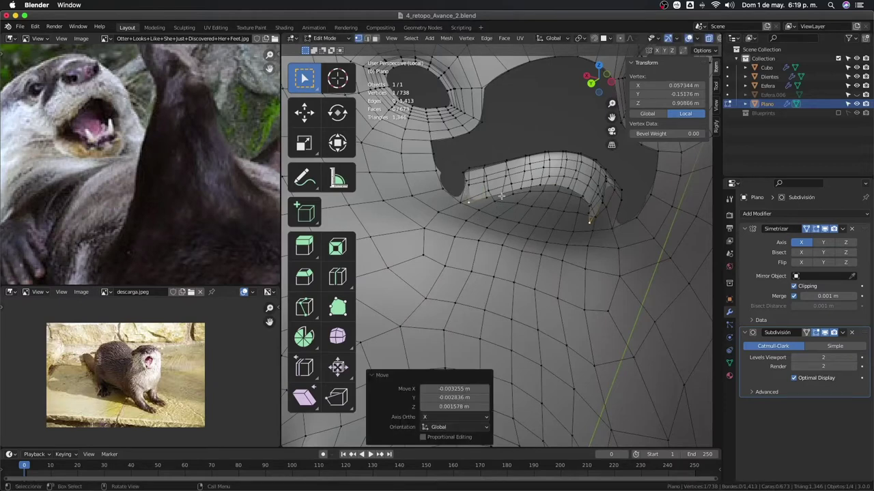
left_click(502, 196)
key("g")
left_click(534, 207)
left_click(489, 201)
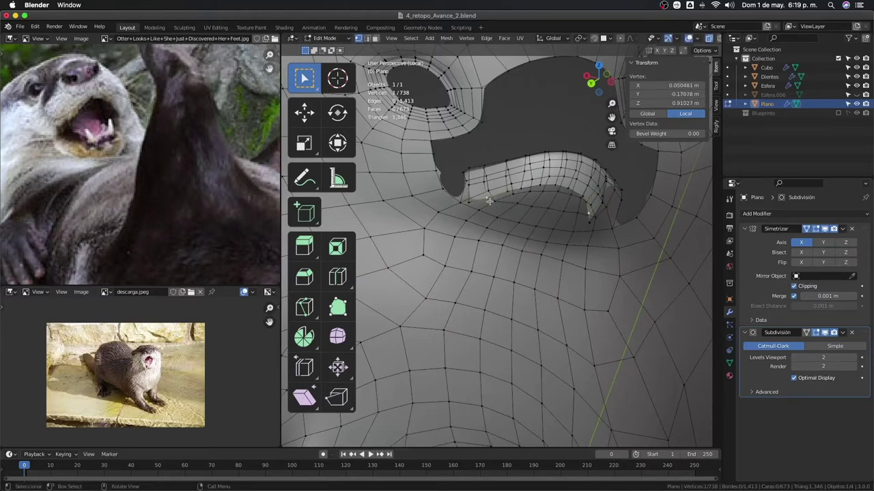
key("g")
key("g")
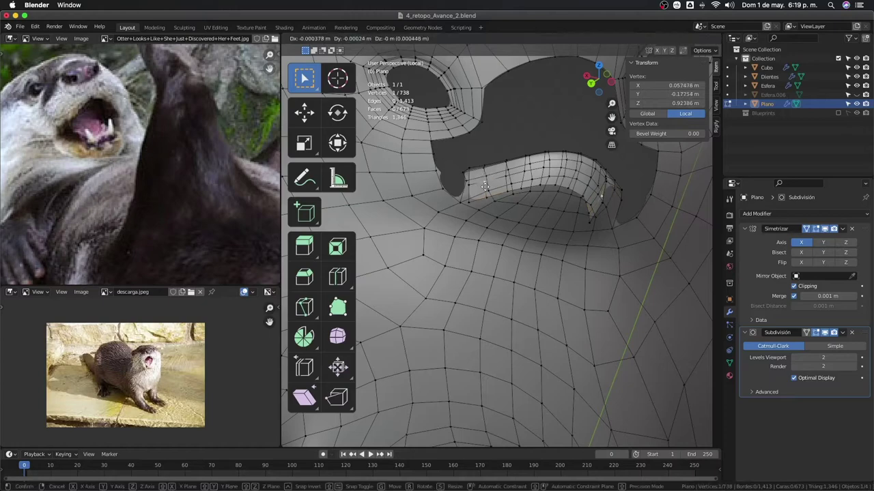
left_click(486, 186)
Select the lip edge loop and shift it about 1.7 mm in X
mouse_move(486, 186)
middle_mouse_down()
mouse_move(511, 219)
mouse_move(504, 224)
middle_mouse_up()
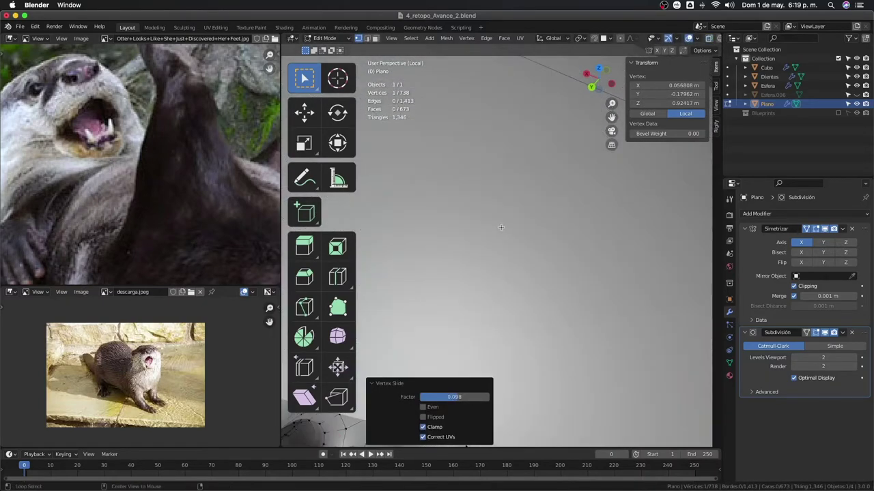
left_click(501, 219, "alt")
key("g")
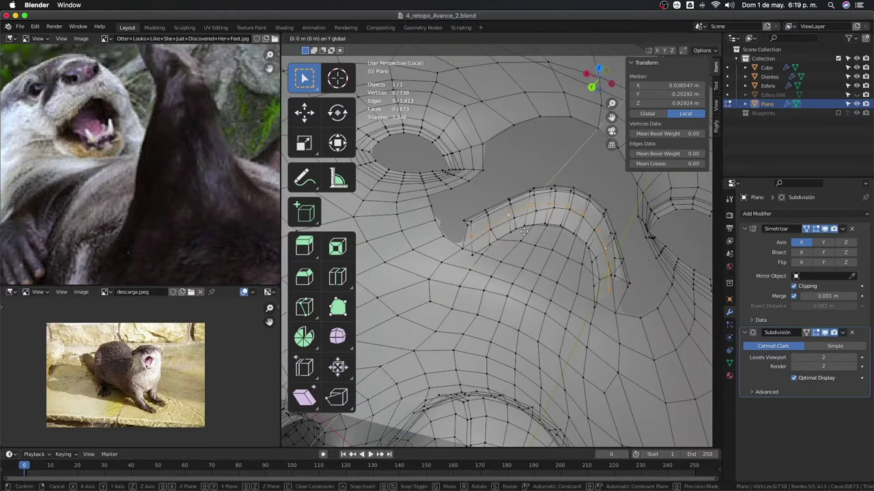
left_click(533, 239)
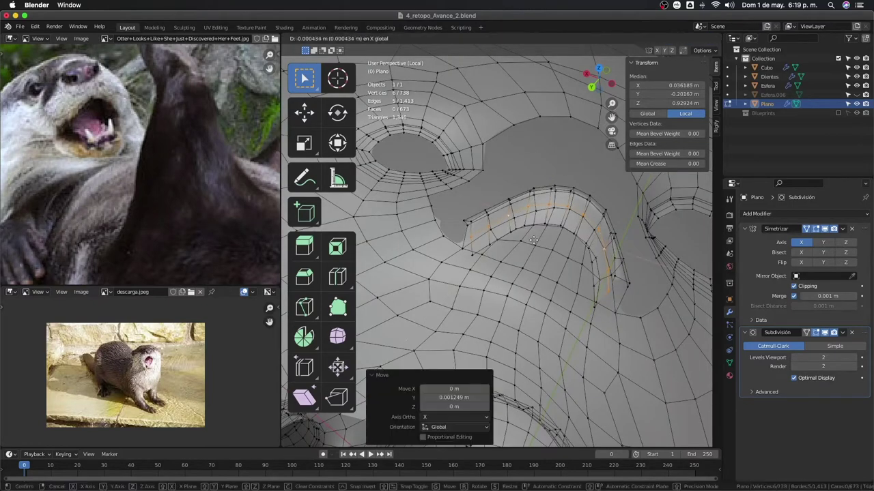
Slide a mouth-corner vertex twice along its edge
mouse_move(533, 241)
middle_mouse_down()
mouse_move(487, 227)
mouse_move(508, 244)
middle_mouse_up()
left_click(487, 227)
key("g")
key("g")
left_click(506, 243)
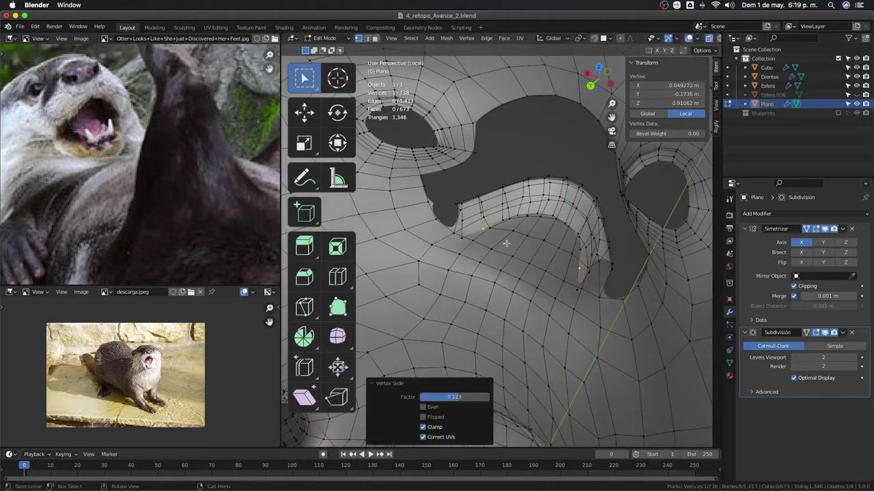
key("g")
key("g")
left_click(499, 264)
mouse_move(498, 265)
middle_mouse_down()
mouse_move(495, 228)
mouse_move(560, 212)
mouse_move(507, 228)
middle_mouse_up()
scroll(495, 228, "up", 3)
Zoom in on the mouth and move the selected lip vertices sideways along X
scroll(507, 228, "up", 2)
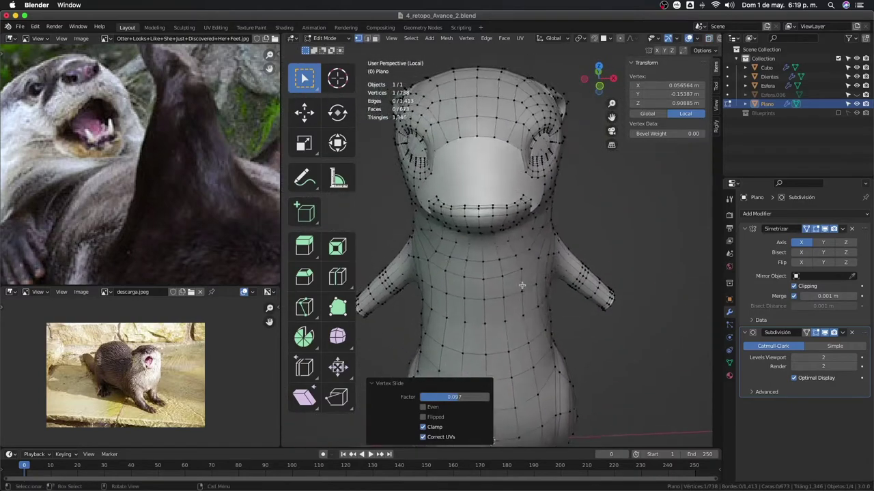
scroll(507, 228, "up", 1)
scroll(507, 228, "up", 2)
scroll(507, 228, "up", 2)
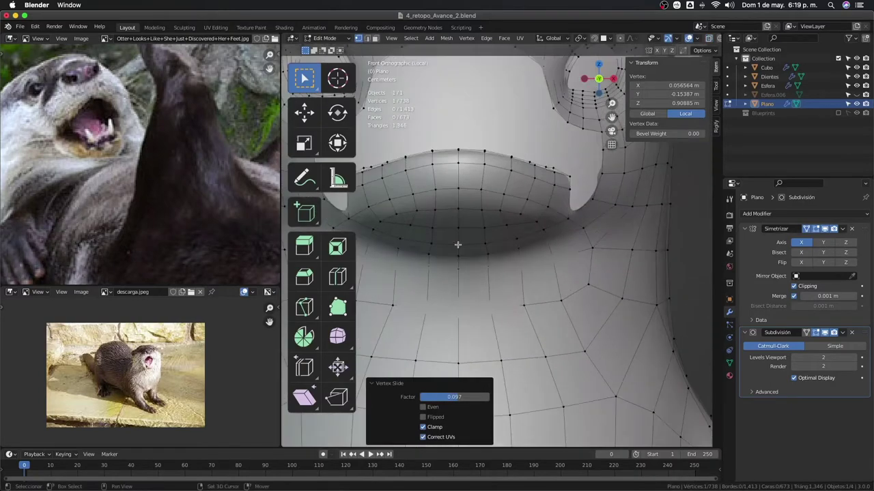
middle_click_drag(507, 228, 499, 215, "alt")
key("g")
key("x")
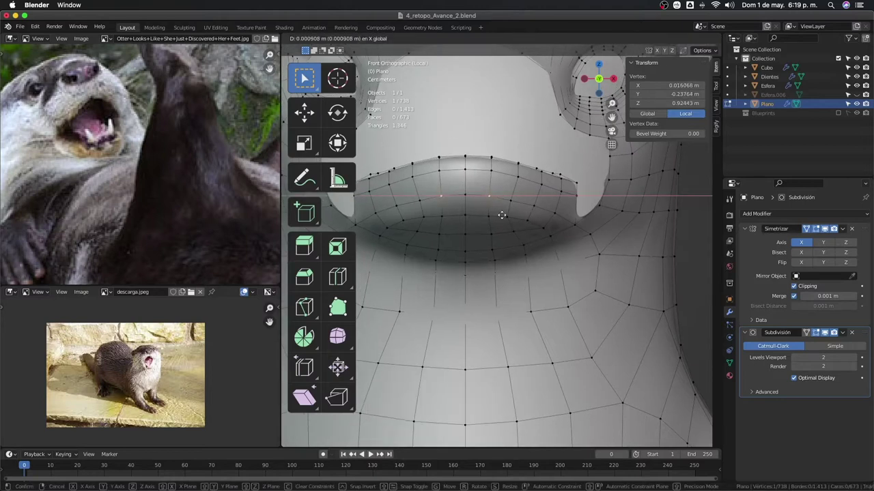
left_click(502, 215)
Slide the two lip vertices outward along X, then raise them
key("g")
key("g")
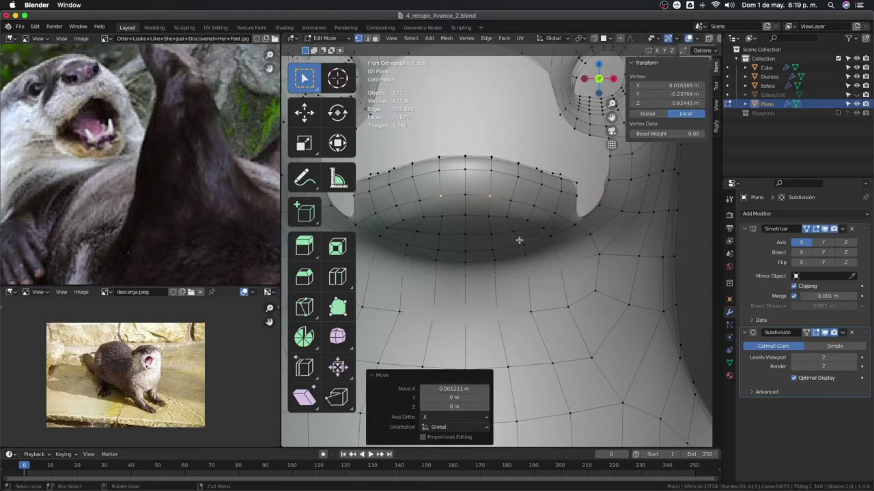
key("g")
key("g")
key("g")
key("x")
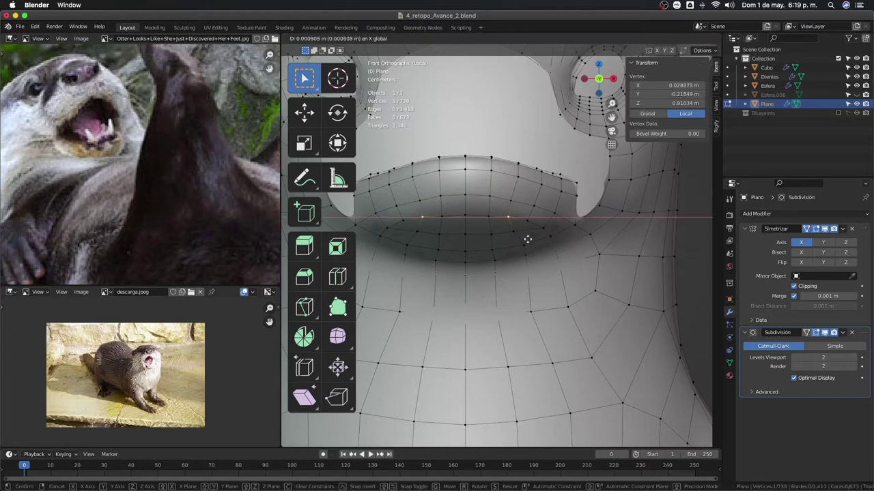
left_click(526, 239)
key("g")
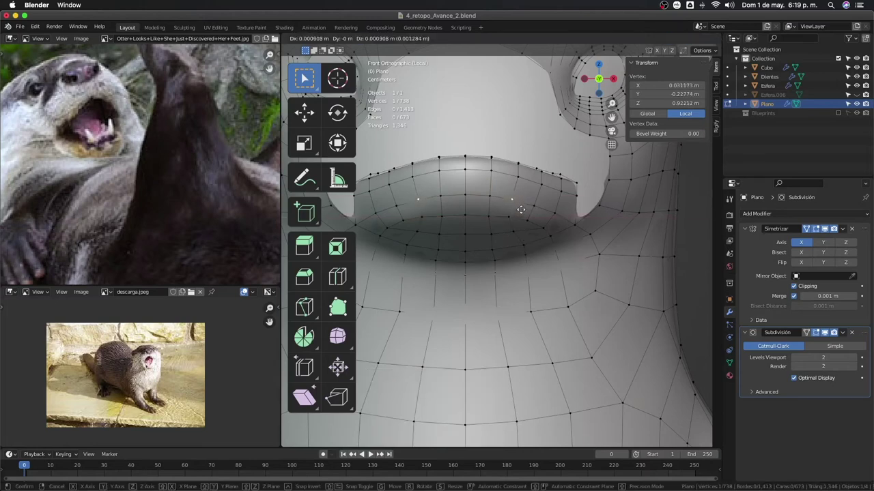
left_click(527, 186)
key("g")
left_click(538, 189)
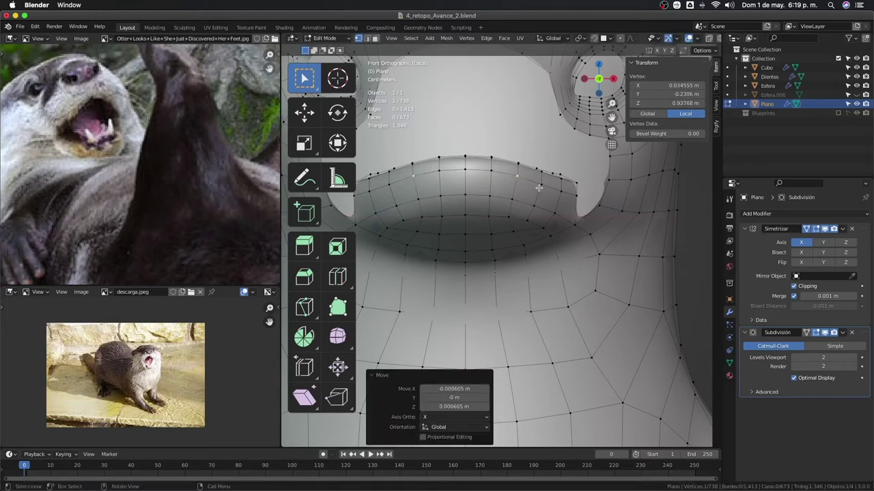
Switch the otter mesh to wireframe display and return to Edit Mode
mouse_move(538, 189)
middle_mouse_down()
mouse_move(494, 242)
mouse_move(447, 260)
mouse_move(523, 244)
mouse_move(503, 239)
mouse_move(526, 245)
mouse_move(396, 244)
mouse_move(541, 257)
mouse_move(477, 246)
mouse_move(518, 246)
mouse_move(492, 242)
mouse_move(500, 241)
mouse_move(458, 217)
mouse_move(523, 238)
mouse_move(491, 241)
mouse_move(550, 267)
mouse_move(649, 287)
mouse_move(595, 266)
mouse_move(450, 279)
mouse_move(581, 265)
mouse_move(542, 278)
mouse_move(511, 273)
mouse_move(523, 246)
mouse_move(513, 273)
mouse_move(469, 273)
mouse_move(557, 269)
mouse_move(544, 283)
mouse_move(517, 254)
mouse_move(511, 261)
mouse_move(562, 276)
mouse_move(503, 279)
mouse_move(522, 255)
mouse_move(568, 279)
middle_mouse_up()
key("l")
key("Tab")
left_click(420, 269)
left_click(538, 266)
scroll(477, 273, "up", 4)
key("Tab")
Restore solid shading and pick mouth-corner vertices for the extra cut
left_click(517, 255)
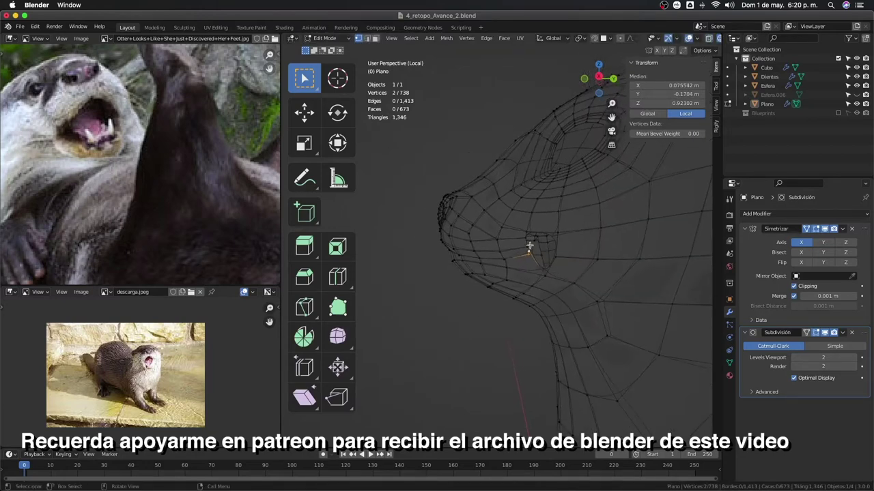
left_click(598, 246)
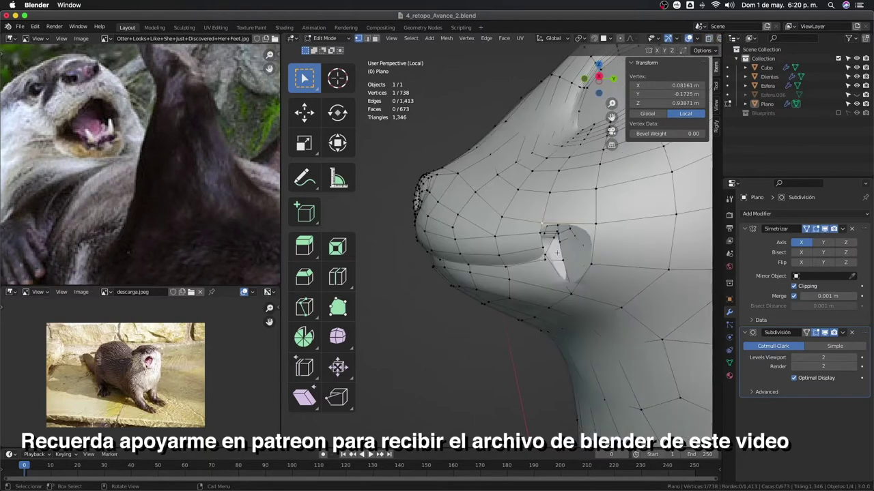
mouse_move(587, 251)
middle_mouse_down()
mouse_move(533, 247)
mouse_move(550, 217)
middle_mouse_up()
left_click(543, 237)
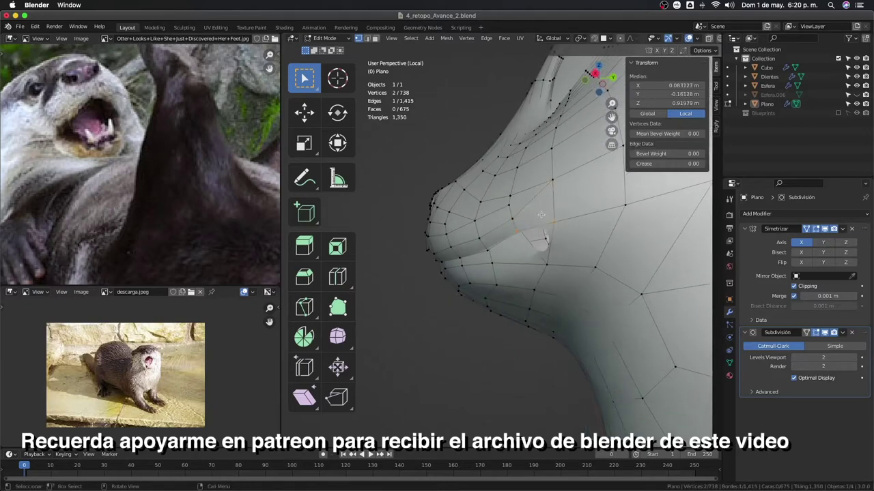
mouse_move(541, 215)
middle_mouse_down()
mouse_move(514, 267)
mouse_move(568, 266)
mouse_move(584, 238)
middle_mouse_up()
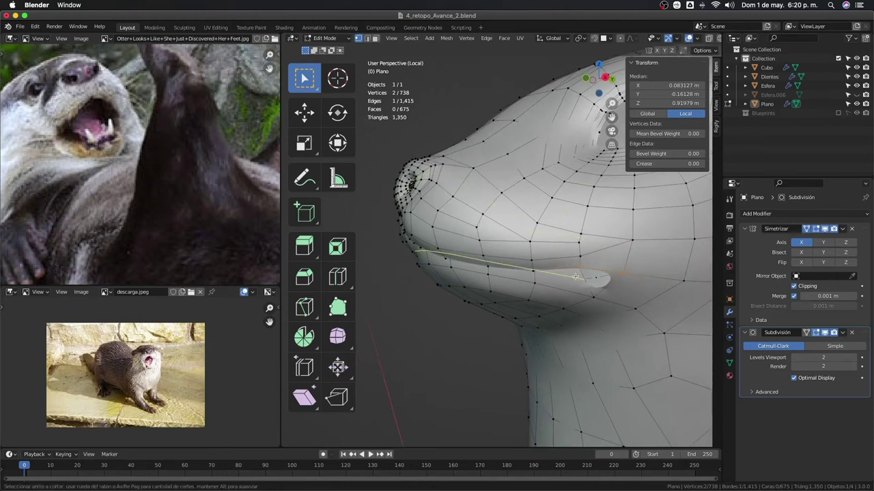
key("Escape")
middle_click_drag(644, 227, 617, 230)
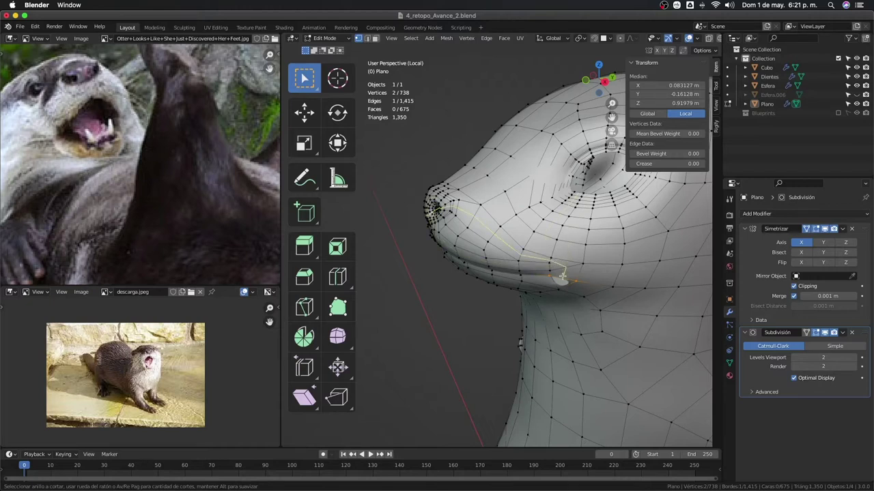
mouse_move(558, 276)
middle_mouse_down()
mouse_move(559, 235)
mouse_move(530, 289)
mouse_move(558, 196)
mouse_move(571, 244)
middle_mouse_up()
Slide the vertex above the mouth corner and a cheek vertex along their edges (factor 0.334)
left_click(574, 228)
key("shift+v")
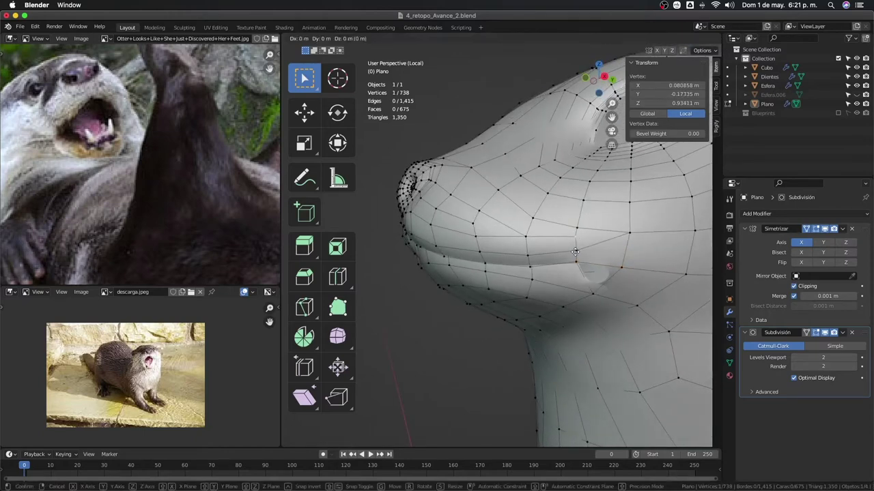
left_click(563, 251)
key("shift+v")
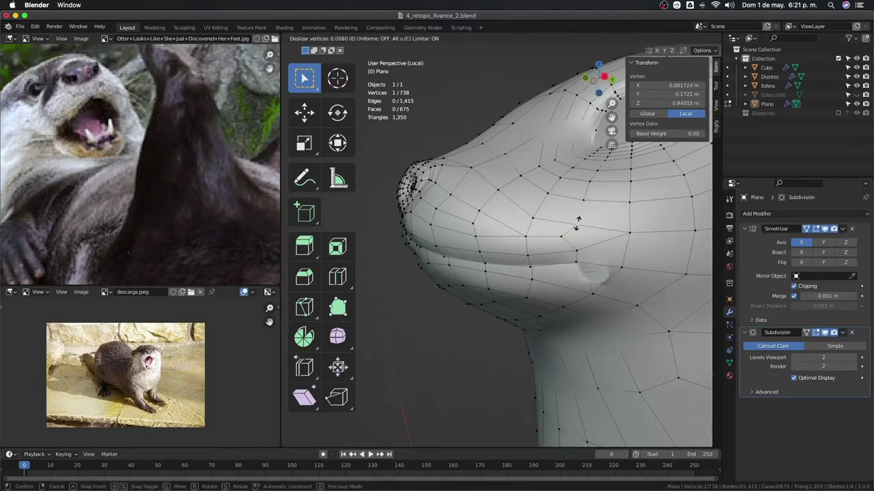
left_click(574, 229)
middle_click_drag(573, 229, 559, 245)
left_click(559, 245)
key("shift+v")
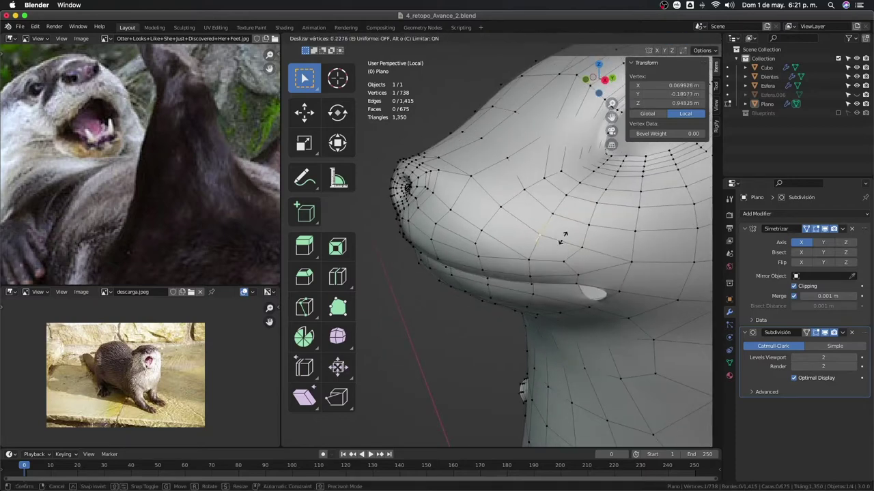
left_click(516, 217)
middle_click_drag(517, 218, 613, 255)
Select the inner-lip edge loop on the muzzle and hide it
middle_click_drag(608, 268, 618, 262)
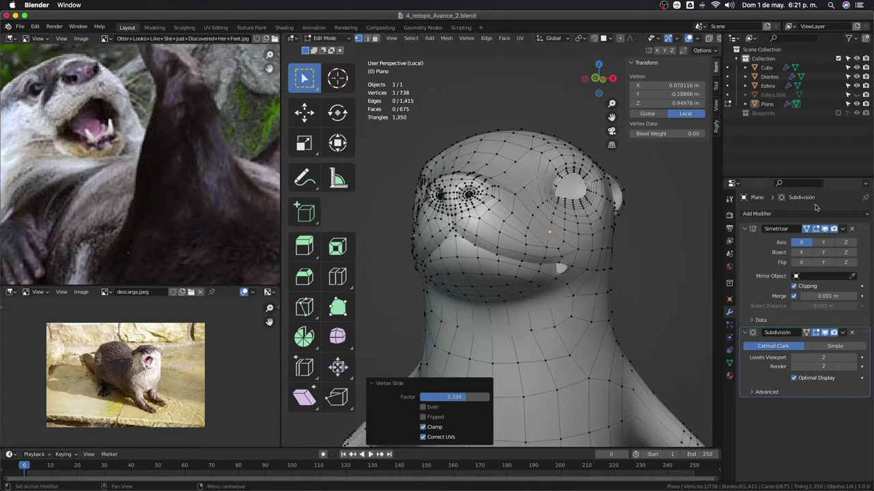
mouse_move(560, 287)
middle_mouse_down()
mouse_move(532, 273)
mouse_move(581, 323)
mouse_move(573, 266)
middle_mouse_up()
scroll(532, 273, "up", 3)
scroll(533, 273, "up", 3)
left_click(540, 295, "alt")
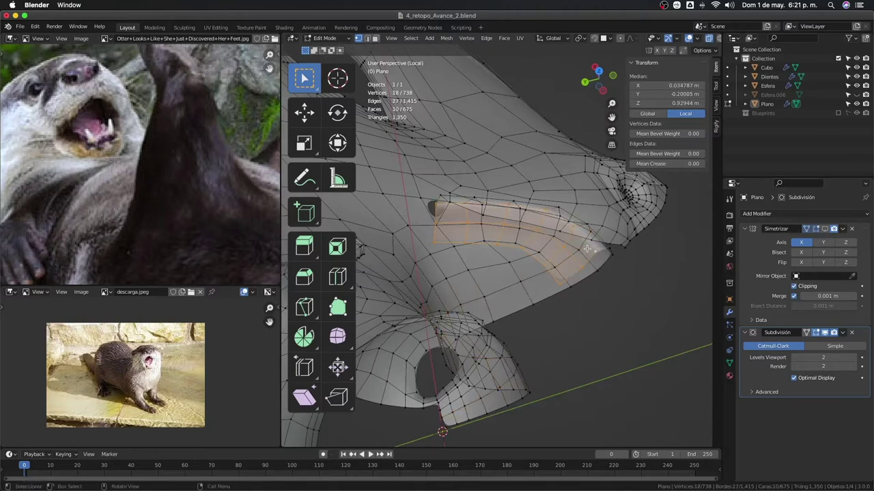
key("h")
Join two vertices beside the mouth opening with J, then reveal the hidden faces
mouse_move(586, 249)
middle_mouse_down()
mouse_move(466, 280)
mouse_move(488, 198)
middle_mouse_up()
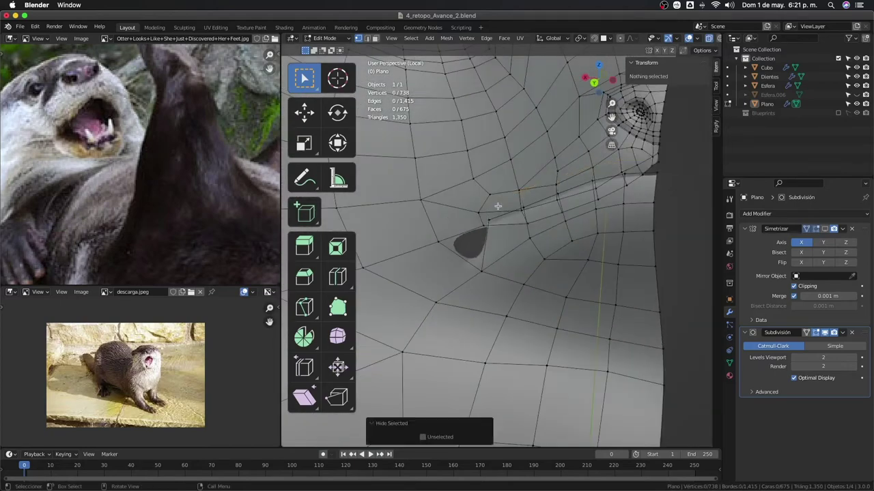
mouse_move(498, 200)
middle_mouse_down()
mouse_move(522, 211)
mouse_move(622, 190)
mouse_move(516, 240)
middle_mouse_up()
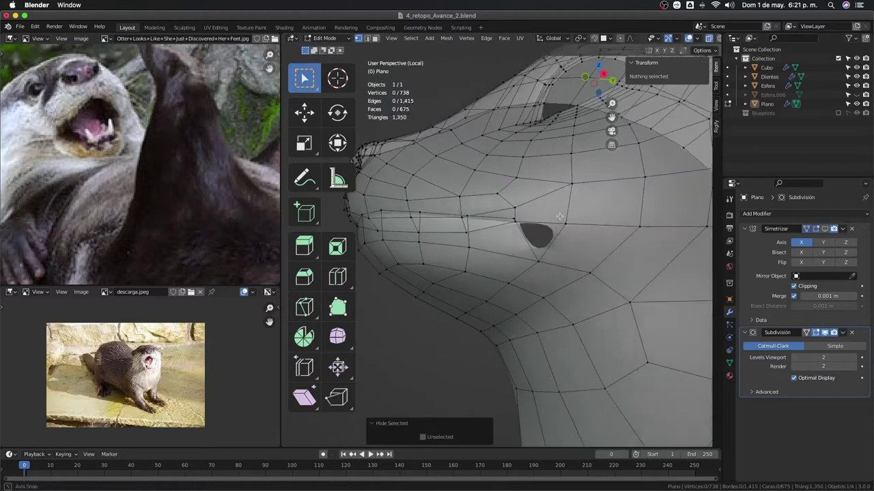
key("ctrl+r")
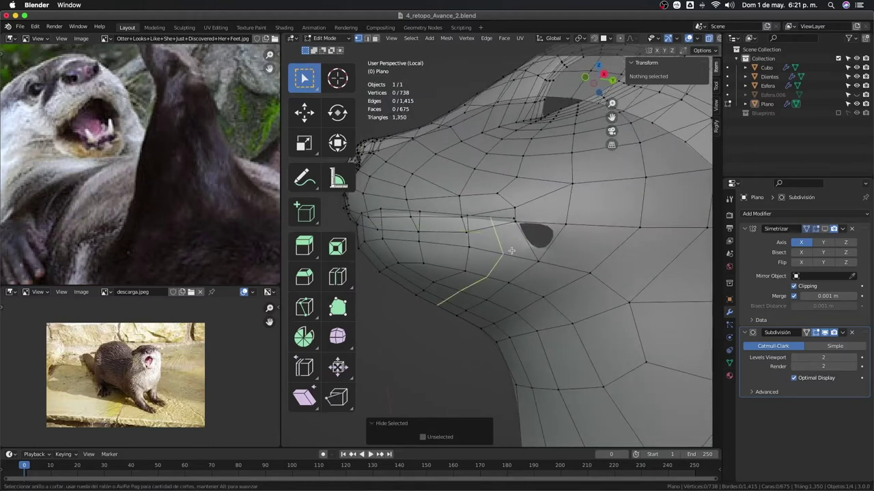
key("Escape")
middle_click_drag(527, 240, 531, 246)
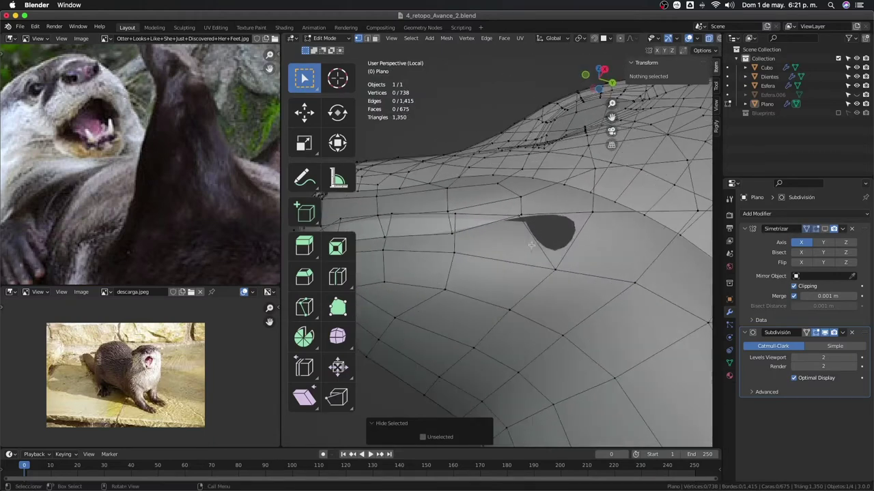
left_click(551, 267)
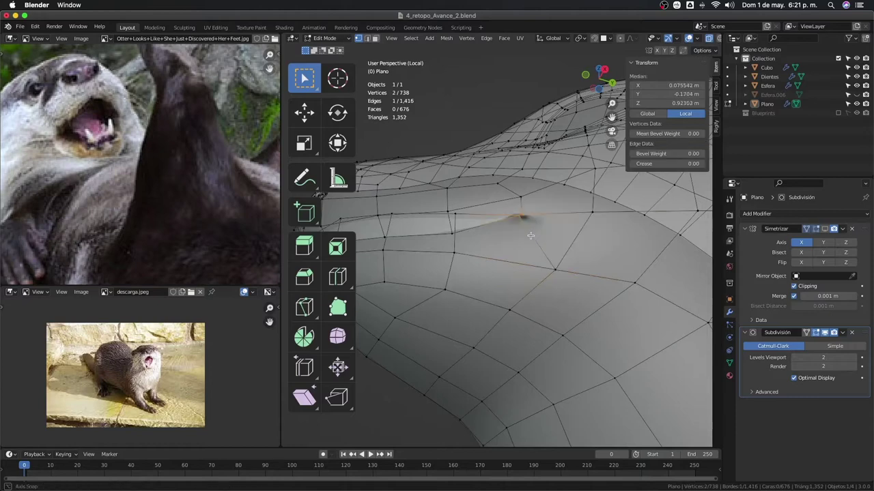
mouse_move(530, 236)
middle_mouse_down()
mouse_move(551, 267)
mouse_move(528, 250)
mouse_move(444, 273)
mouse_move(386, 258)
mouse_move(474, 248)
mouse_move(489, 220)
mouse_move(533, 240)
mouse_move(444, 214)
mouse_move(488, 214)
mouse_move(526, 247)
mouse_move(516, 234)
mouse_move(540, 237)
mouse_move(382, 207)
mouse_move(374, 136)
mouse_move(448, 241)
mouse_move(611, 298)
mouse_move(501, 238)
mouse_move(513, 264)
mouse_move(495, 253)
mouse_move(510, 237)
mouse_move(524, 245)
middle_mouse_up()
key("Escape")
left_click(489, 220)
key("alt+h")
Select the shortest path of lip vertices at the otter's mouth corner
left_click(497, 228)
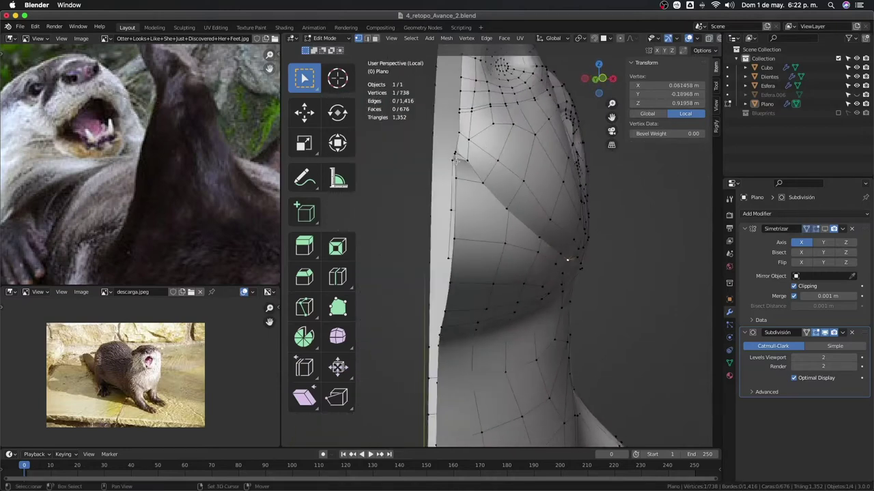
mouse_move(456, 154)
middle_mouse_down()
mouse_move(503, 188)
mouse_move(662, 248)
mouse_move(604, 266)
mouse_move(643, 323)
mouse_move(614, 347)
mouse_move(624, 314)
middle_mouse_up()
left_click(500, 183, "ctrl")
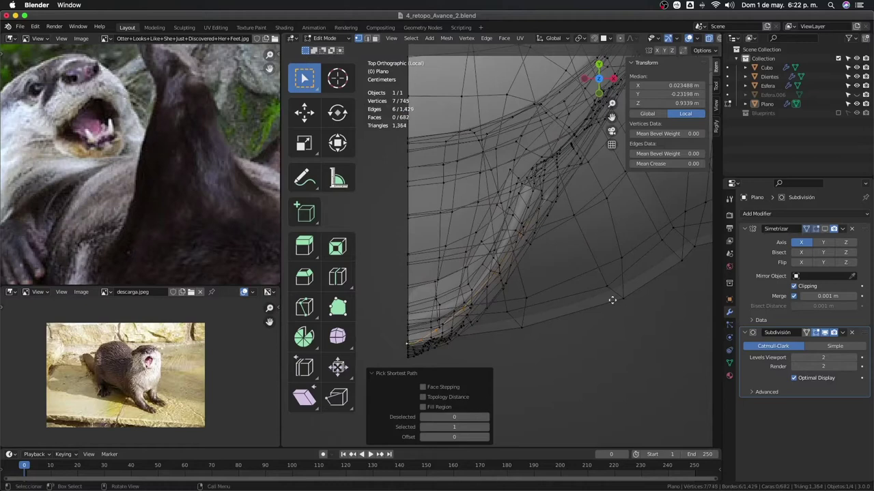
left_click(610, 284)
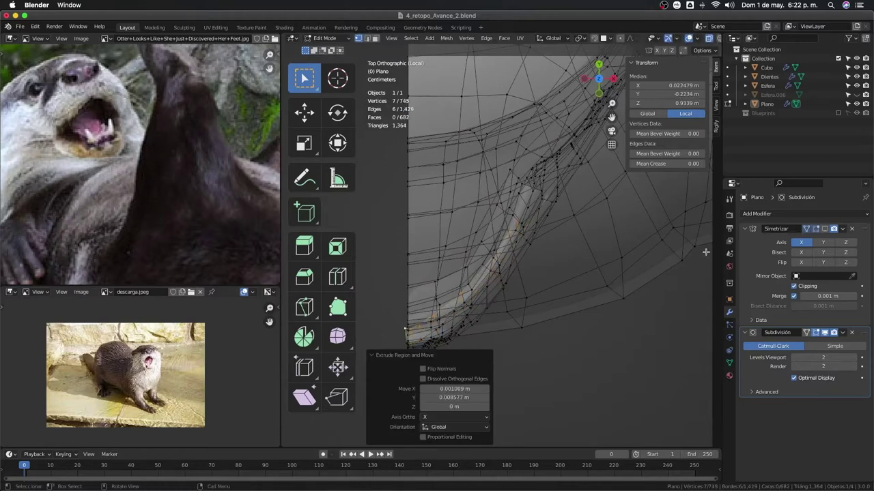
Show the mirrored mesh and nudge the selected lip vertices three times
left_click(828, 229)
key("g")
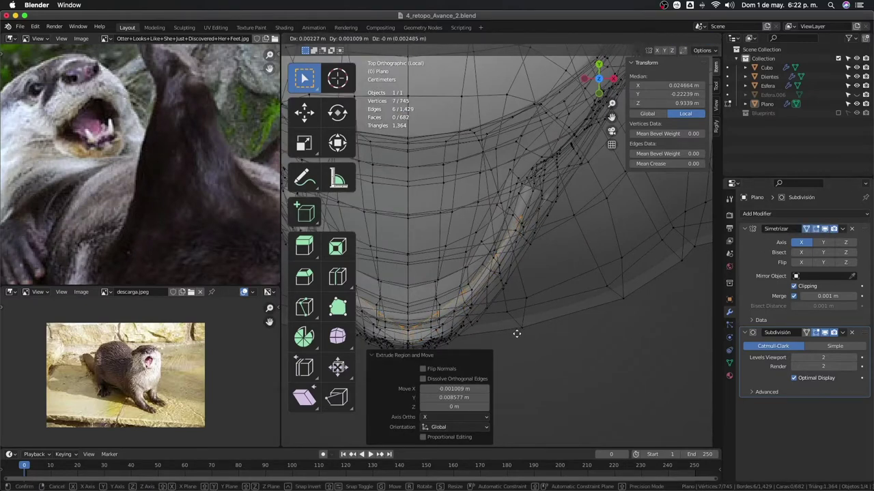
left_click(517, 333)
key("g")
left_click(529, 334)
key("g")
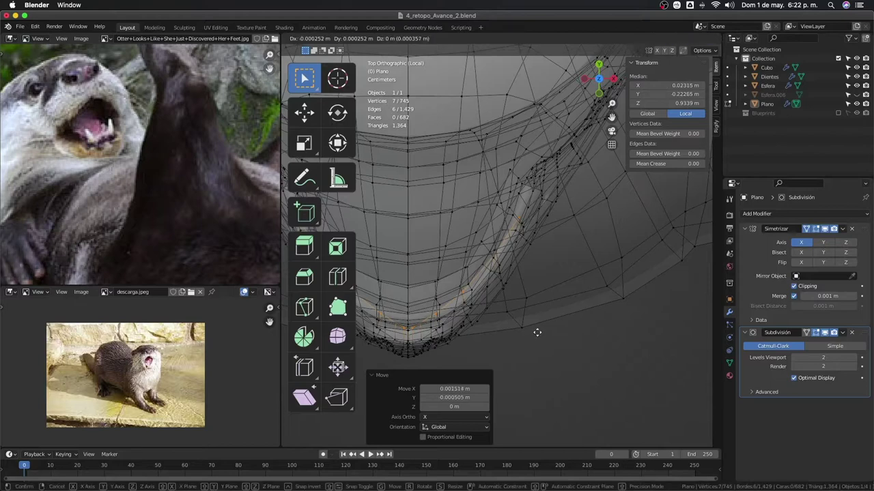
left_click(537, 332)
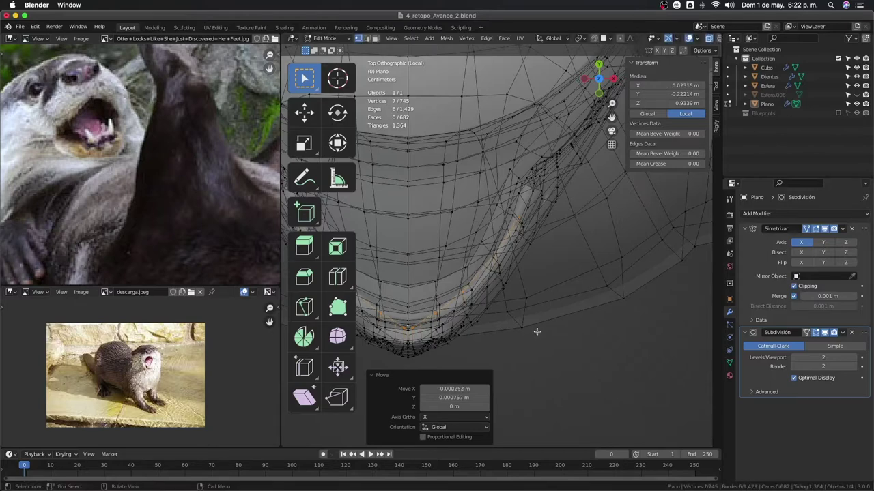
Narrow the selection to three, then two, then one lip vertex, nudging each into place
middle_click(422, 329)
key("g")
left_click(493, 294)
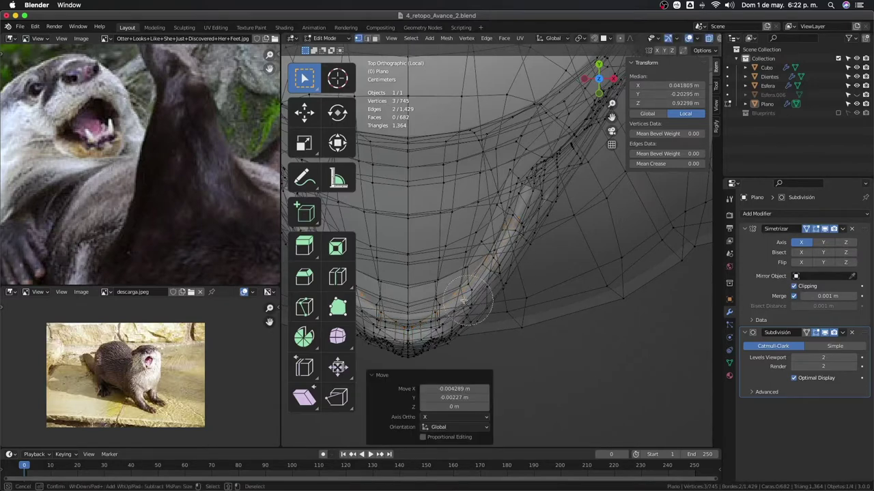
left_click(449, 302, "shift")
key("g")
left_click(470, 301)
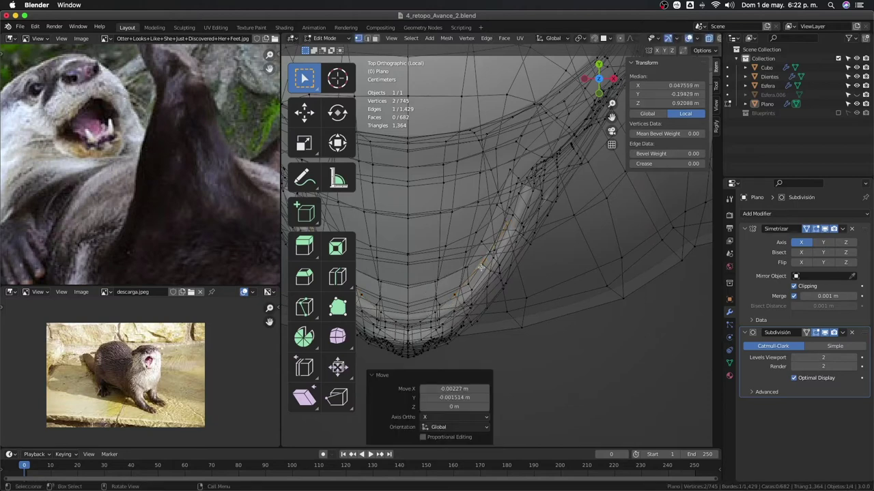
key("Escape")
key("g")
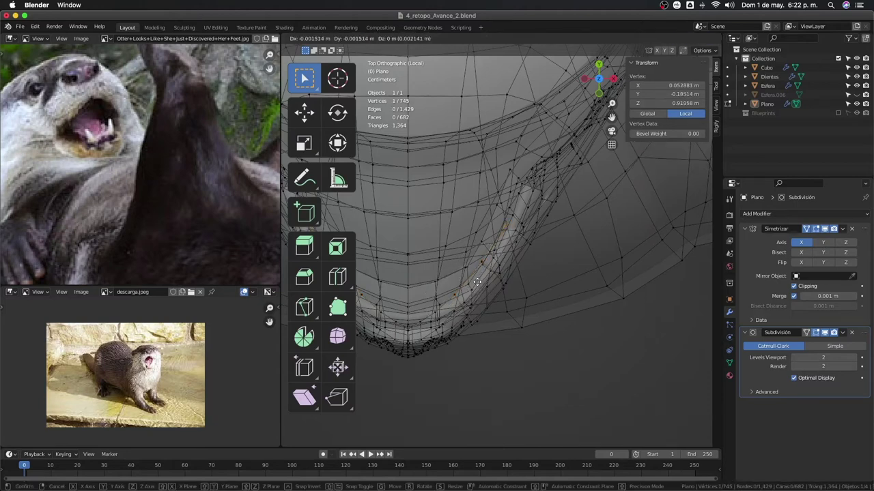
left_click(477, 282)
mouse_move(477, 282)
middle_mouse_down()
mouse_move(604, 234)
mouse_move(568, 290)
mouse_move(537, 316)
middle_mouse_up()
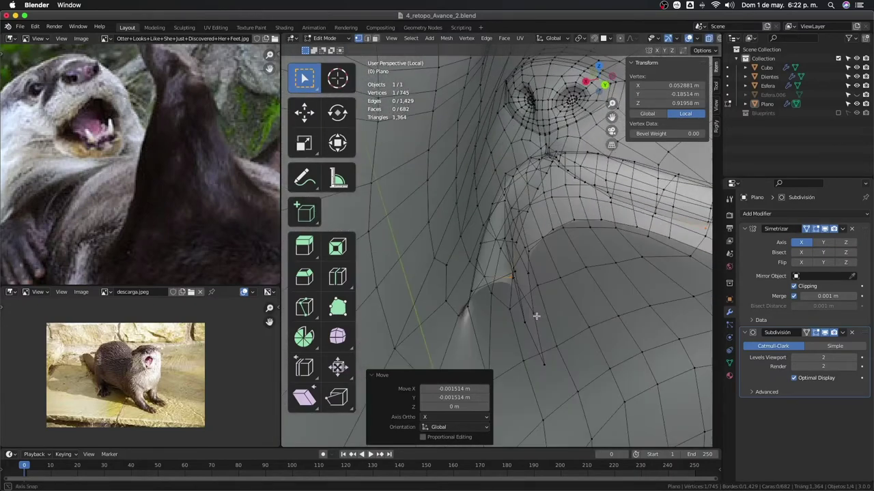
Move the short lip edge loop slightly along Y
left_click(523, 229, "alt")
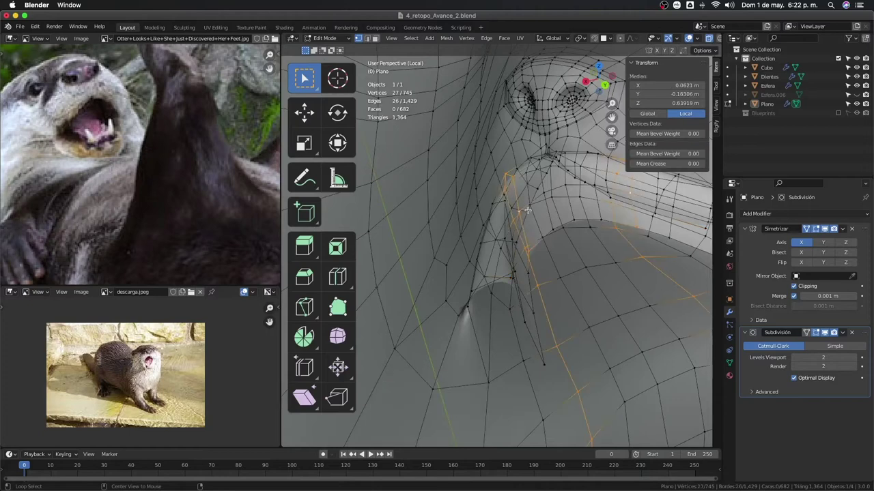
middle_click_drag(527, 211, 528, 259)
left_click(529, 260, "alt")
key("g")
key("y")
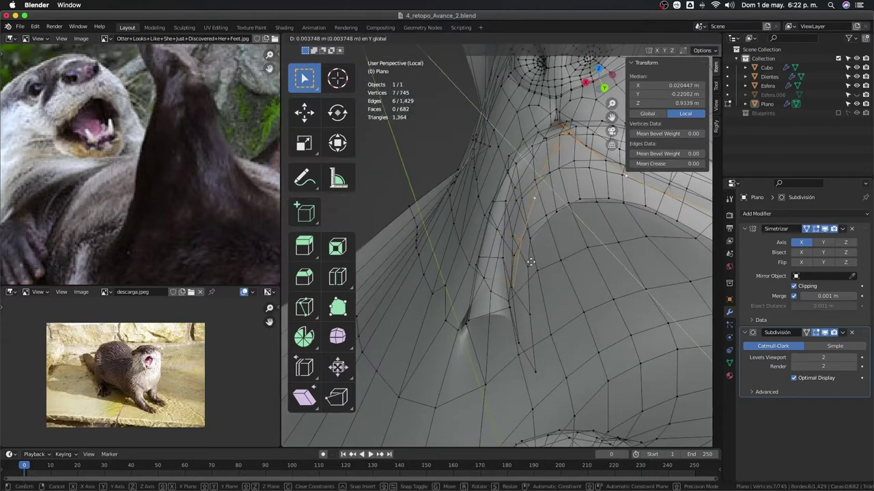
left_click(530, 262)
Leave local view and inspect the head, adding a lip vertex and hiding then revealing it
middle_click_drag(530, 262, 519, 262)
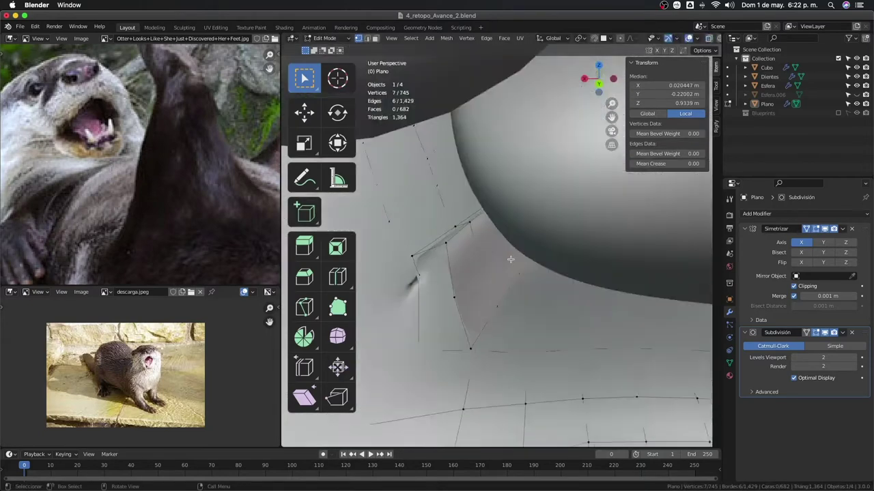
key("KP_Divide")
key("KP_Divide")
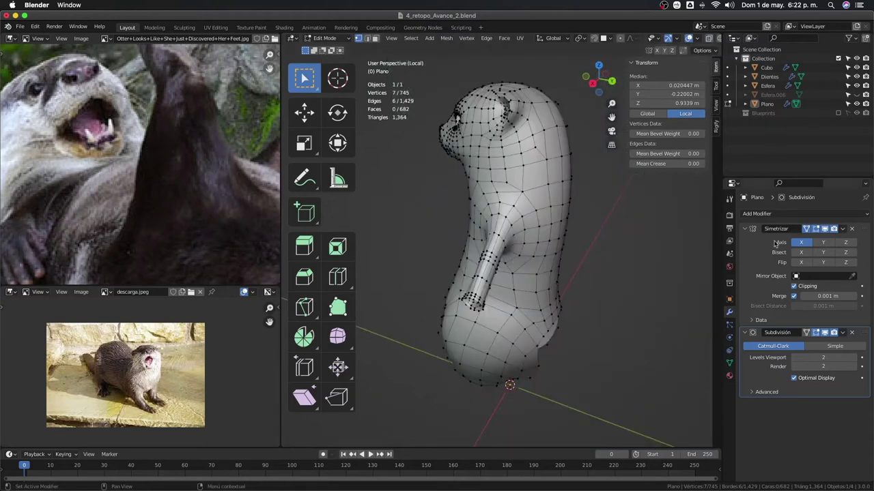
scroll(533, 189, "up", 5)
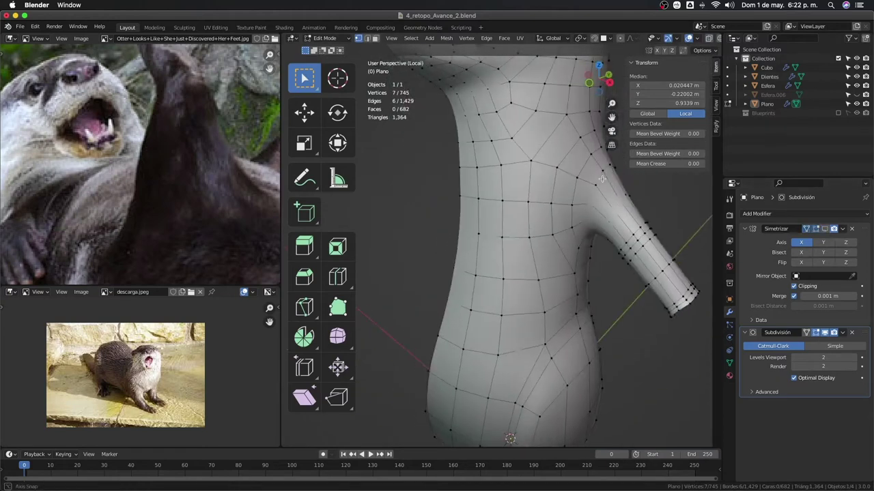
mouse_move(532, 189)
middle_mouse_down()
mouse_move(522, 289)
mouse_move(598, 269)
mouse_move(581, 296)
mouse_move(601, 300)
mouse_move(548, 253)
mouse_move(567, 291)
mouse_move(546, 283)
mouse_move(549, 290)
mouse_move(521, 241)
middle_mouse_up()
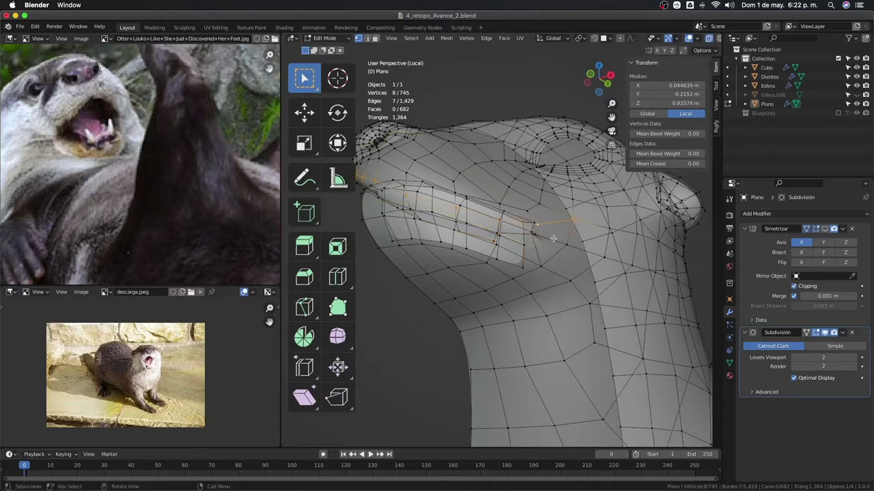
middle_click_drag(514, 234, 533, 261)
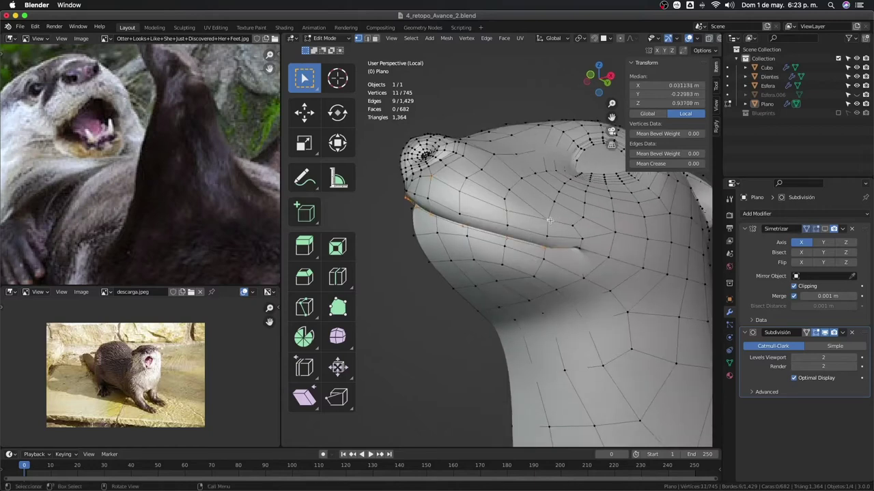
left_click(579, 248, "shift")
mouse_move(579, 247)
middle_mouse_down()
mouse_move(607, 298)
mouse_move(644, 294)
mouse_move(581, 291)
mouse_move(554, 267)
mouse_move(487, 258)
mouse_move(418, 233)
middle_mouse_up()
key("h")
key("alt+h")
Cancel a trial mouth-loop move, then hide and reveal the nose faces
middle_click_drag(458, 253, 505, 260)
key("g")
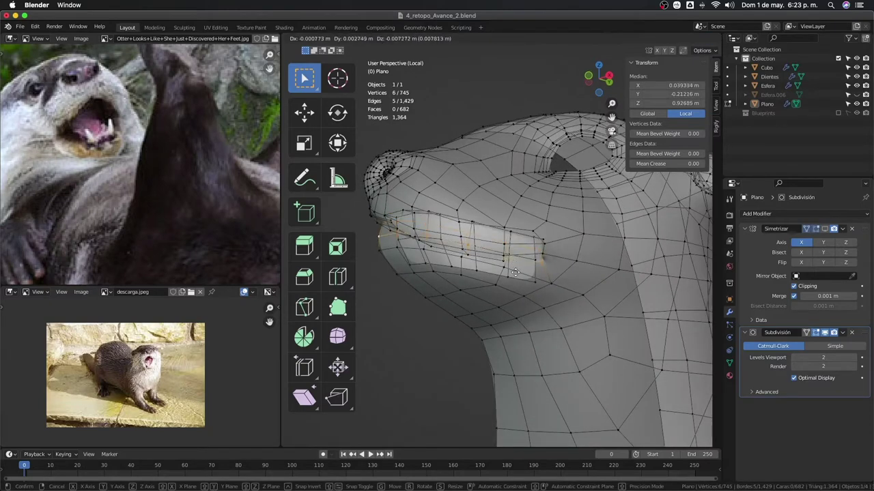
right_click(515, 272)
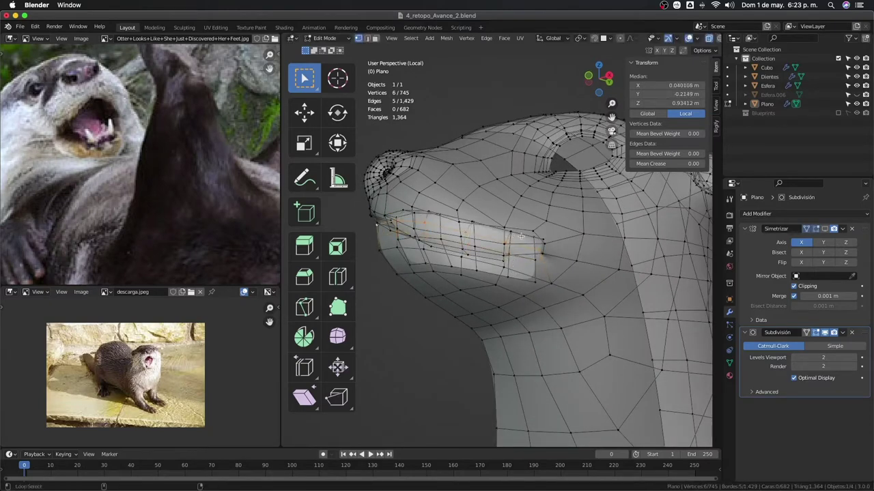
mouse_move(522, 235)
middle_mouse_down()
mouse_move(640, 306)
mouse_move(611, 312)
mouse_move(624, 304)
middle_mouse_up()
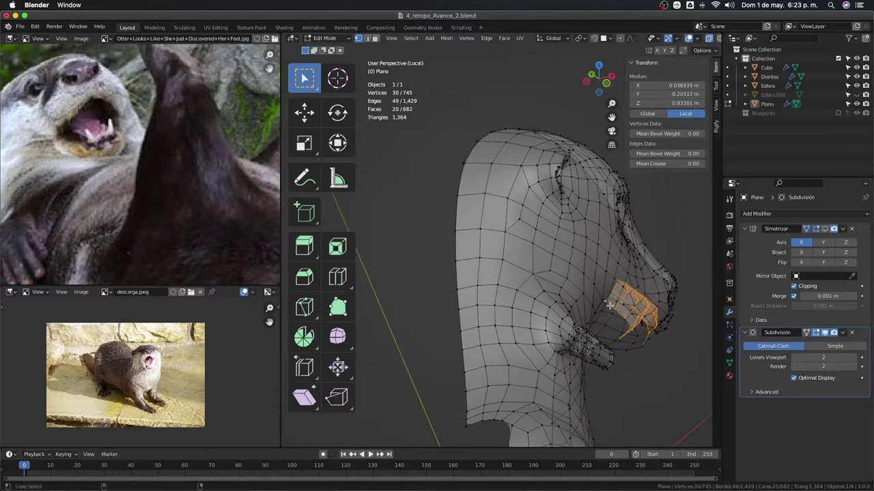
mouse_move(610, 305)
middle_mouse_down()
mouse_move(592, 313)
mouse_move(550, 283)
mouse_move(564, 331)
mouse_move(582, 334)
mouse_move(576, 320)
middle_mouse_up()
key("h")
scroll(592, 313, "up", 3)
scroll(581, 307, "up", 3)
key("alt+h")
Hide the mouth faces, move the mouth-corner vertex into place, and reveal them again
key("c")
key("h")
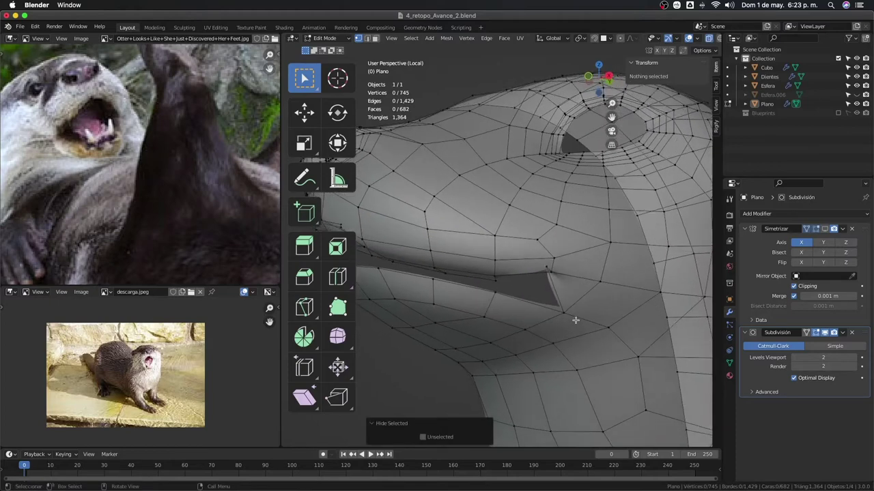
left_click(546, 273)
key("g")
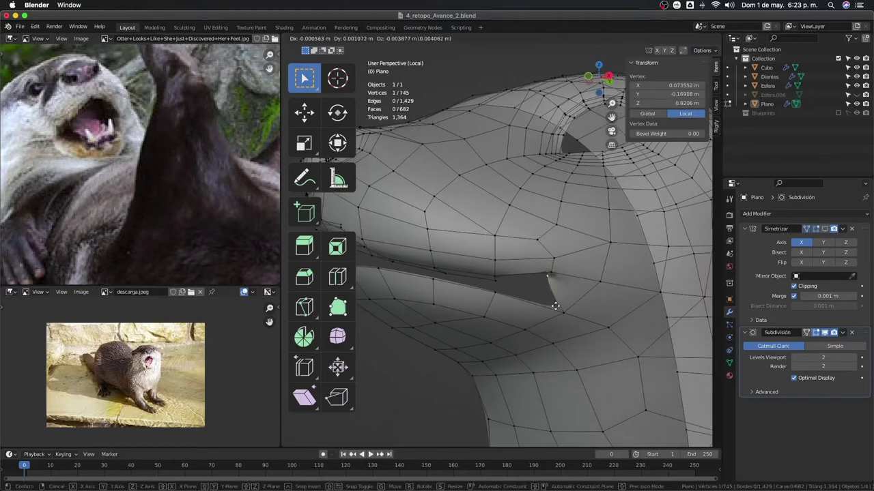
left_click(556, 306)
key("alt+h")
Edge-slide two short lip edge chains into place
mouse_move(564, 312)
middle_mouse_down()
mouse_move(621, 324)
mouse_move(671, 352)
middle_mouse_up()
scroll(651, 339, "up", 2)
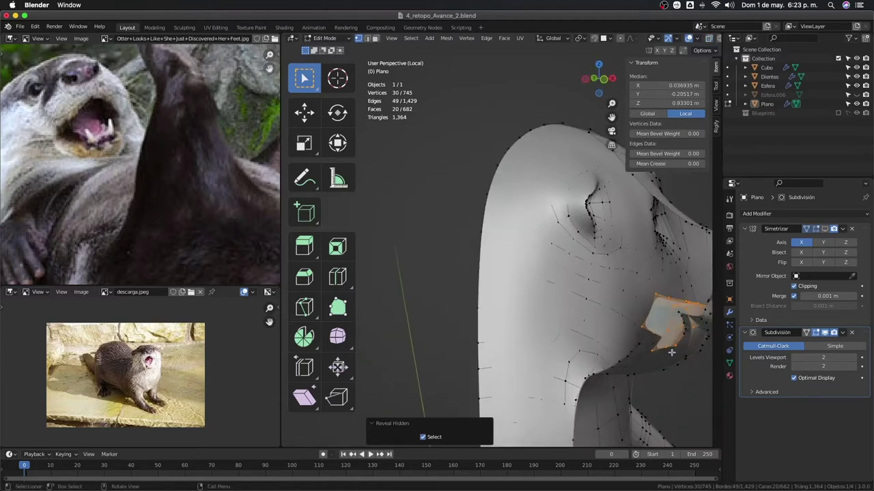
key("KP_Decimal")
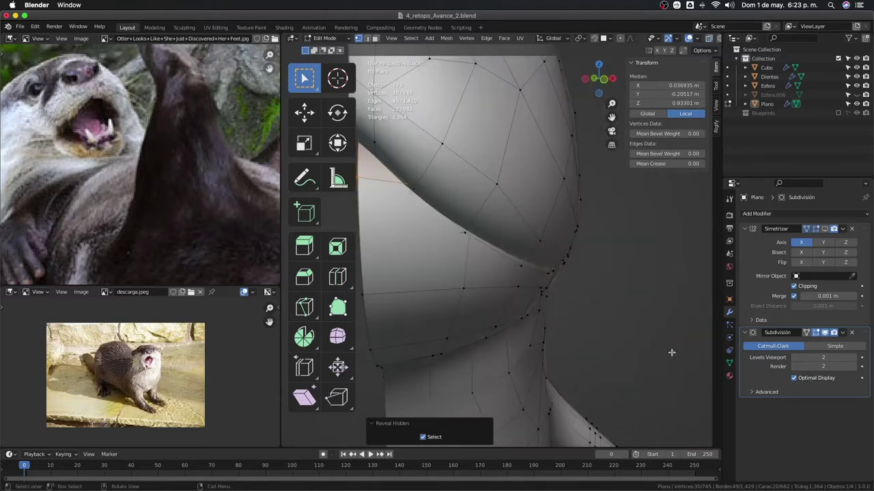
mouse_move(671, 353)
middle_mouse_down()
mouse_move(538, 306)
mouse_move(551, 312)
mouse_move(557, 281)
mouse_move(539, 252)
middle_mouse_up()
left_click(550, 276, "alt")
left_click(551, 255, "alt+shift")
key("g")
left_click(539, 252)
Exit local view so the teeth and other objects show again
mouse_move(517, 289)
middle_mouse_down()
mouse_move(522, 293)
mouse_move(507, 258)
mouse_move(566, 246)
mouse_move(561, 277)
mouse_move(492, 273)
mouse_move(502, 276)
middle_mouse_up()
key("KP_Divide")
scroll(527, 292, "down", 6)
scroll(507, 258, "up", 4)
Place the extruded lower-lip edge and show the mirrored result on the cage
left_click(556, 267)
key("g")
key("x")
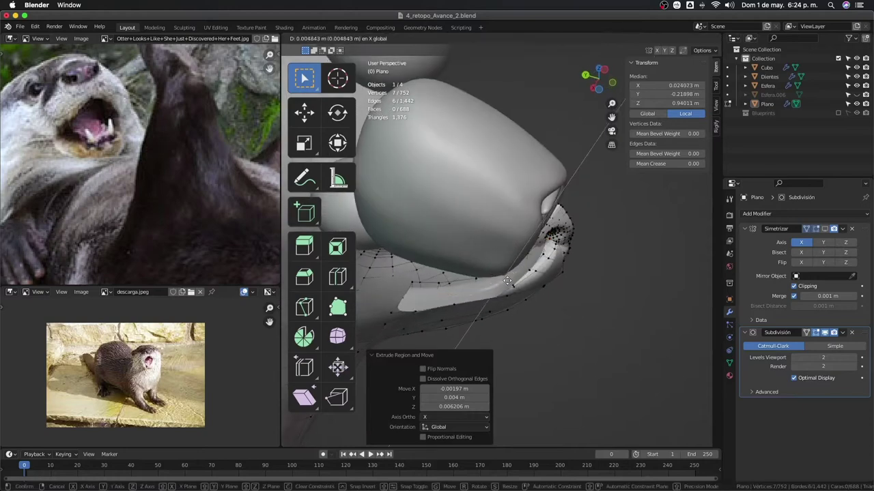
right_click(506, 281)
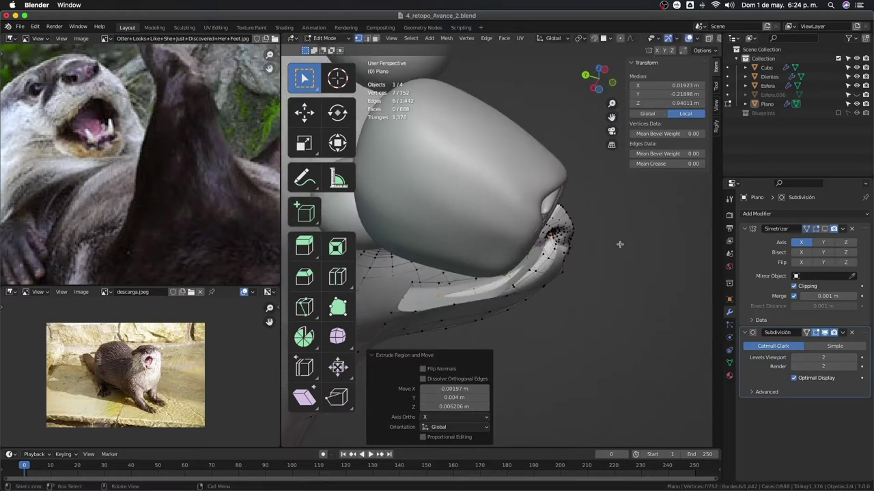
left_click(833, 230)
middle_click_drag(610, 284, 624, 283)
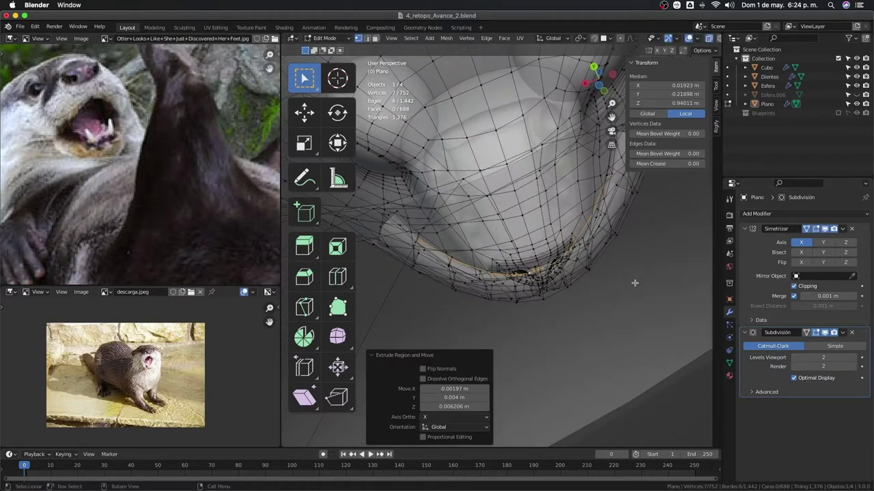
key("g")
key("x")
right_click(631, 282)
Shift the lower-lip vertices twice along X
mouse_move(600, 297)
middle_mouse_down()
mouse_move(615, 296)
mouse_move(585, 316)
middle_mouse_up()
key("g")
key("x")
left_click(607, 297)
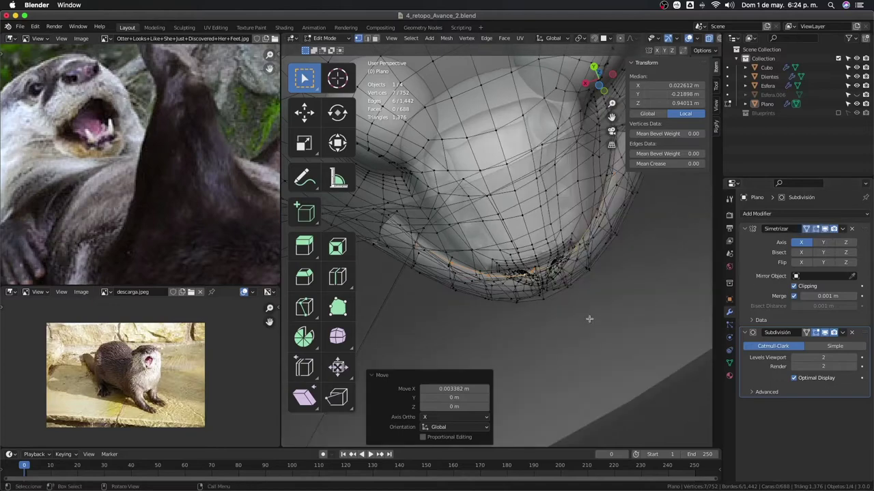
key("g")
key("x")
left_click(531, 330)
Move the lip vertices and nearby ones along Y, then return to Object Mode
mouse_move(530, 332)
middle_mouse_down()
mouse_move(550, 301)
mouse_move(561, 219)
middle_mouse_up()
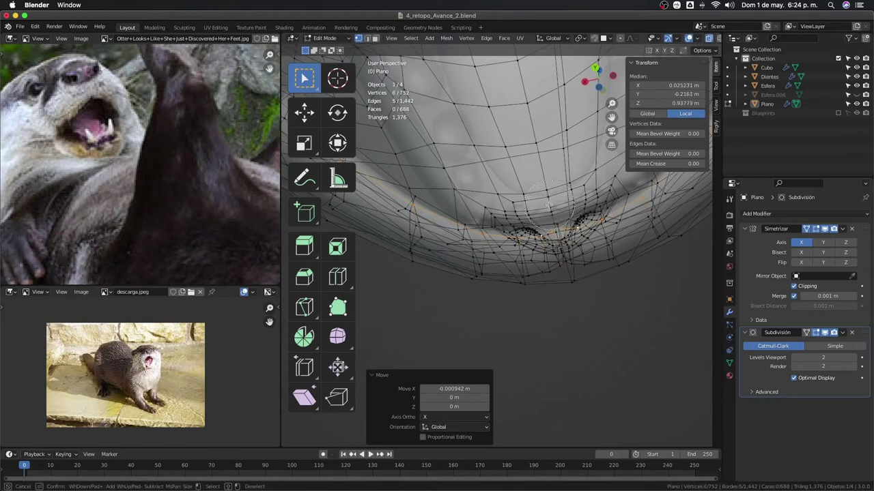
right_click(548, 202)
key("y")
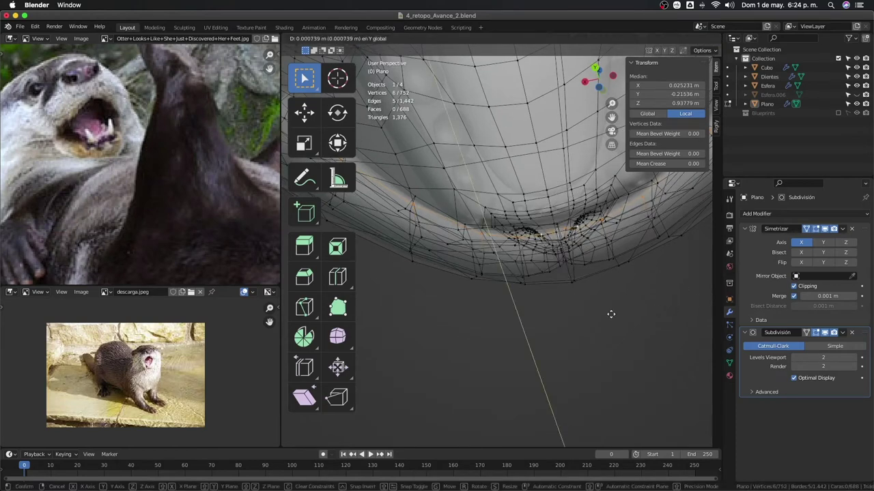
left_click(611, 311)
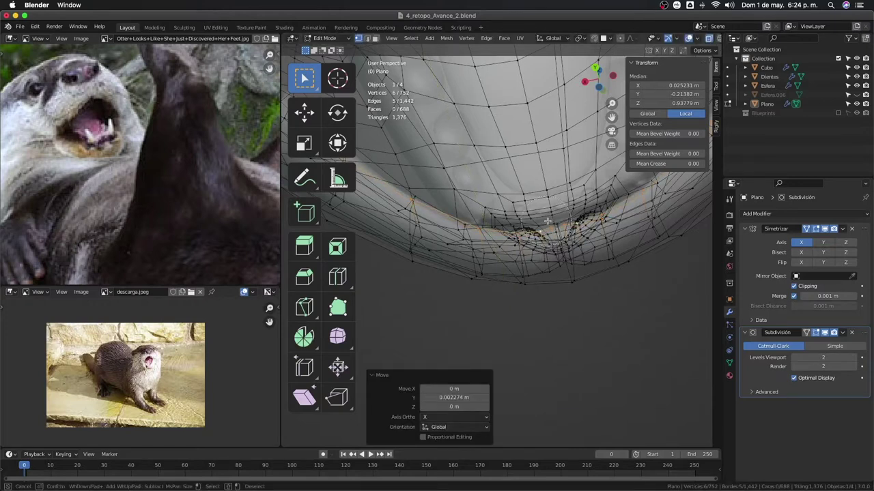
left_click_drag(556, 208, 571, 269)
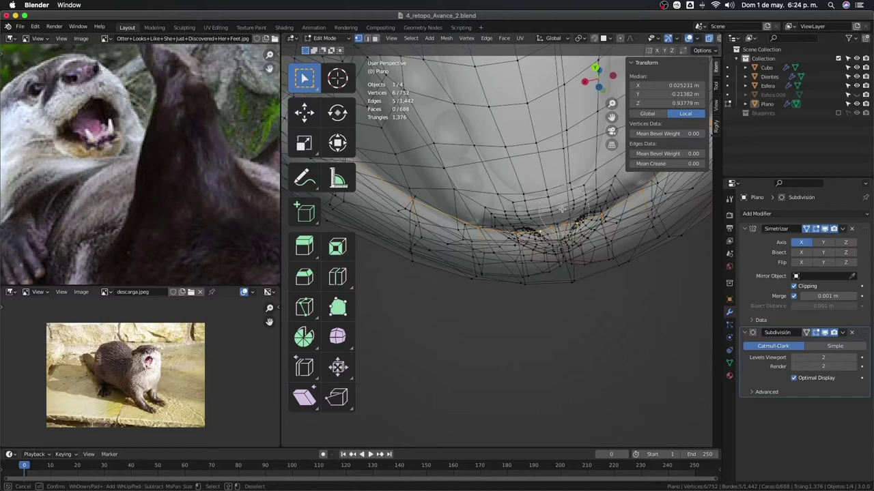
key("g")
key("y")
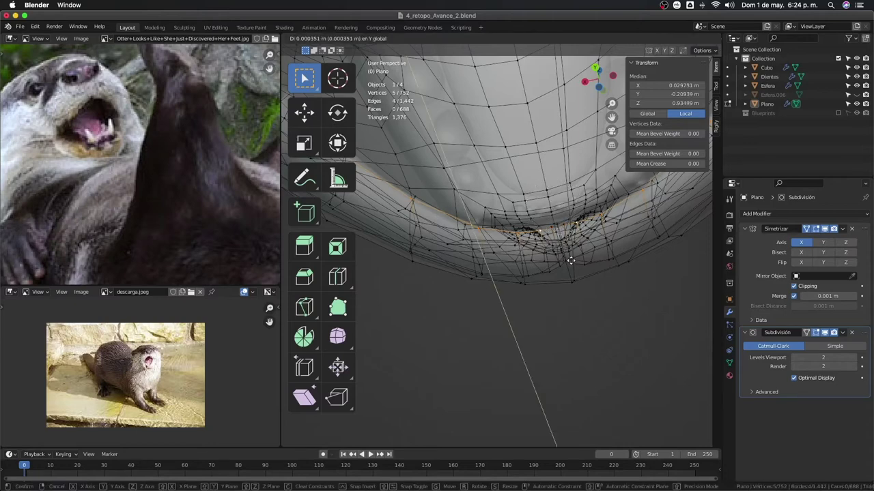
left_click(572, 256)
mouse_move(573, 257)
middle_mouse_down()
mouse_move(436, 364)
mouse_move(507, 314)
mouse_move(443, 332)
mouse_move(510, 340)
mouse_move(518, 355)
mouse_move(556, 350)
middle_mouse_up()
key("Tab")
Hide the mirrored half in the viewport and raise the lip edge loop along Z in Edit Mode
middle_click_drag(639, 346, 581, 347)
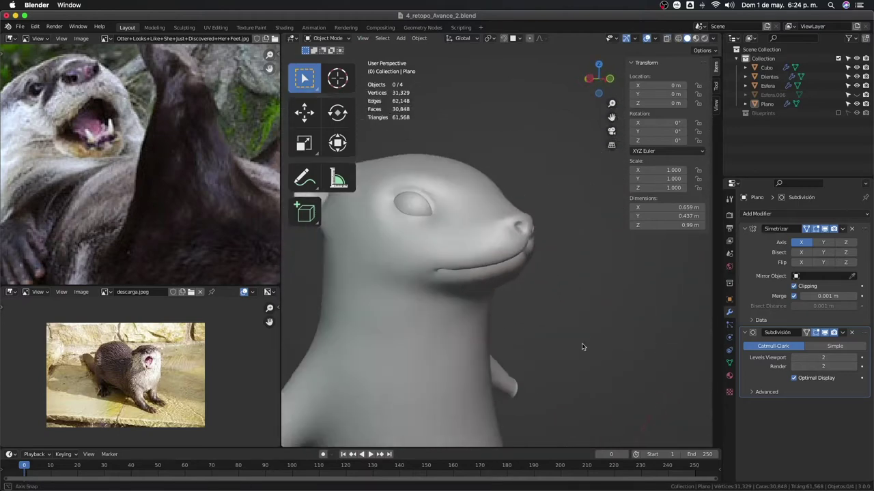
left_click(831, 230)
mouse_move(575, 280)
middle_mouse_down()
mouse_move(534, 256)
mouse_move(522, 320)
mouse_move(477, 337)
mouse_move(523, 359)
middle_mouse_up()
key("Tab")
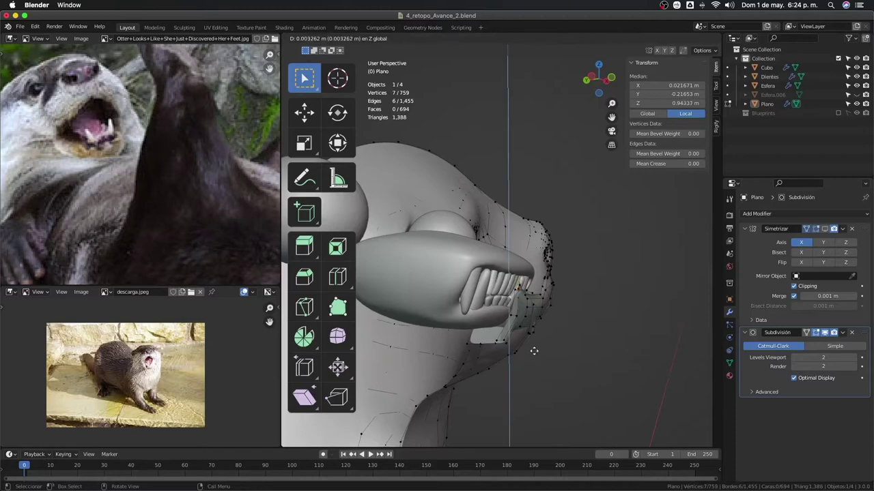
key("Escape")
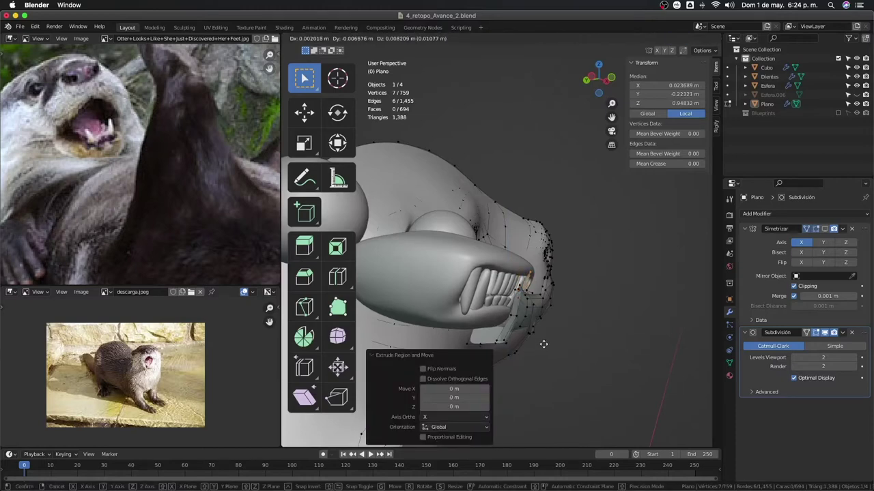
left_click(544, 342)
middle_click_drag(543, 342, 565, 371)
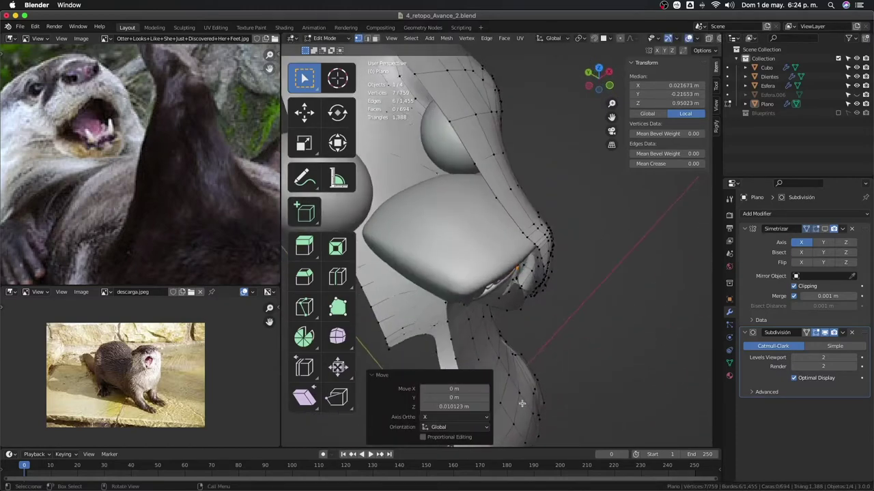
key("g")
key("z")
left_click(564, 372)
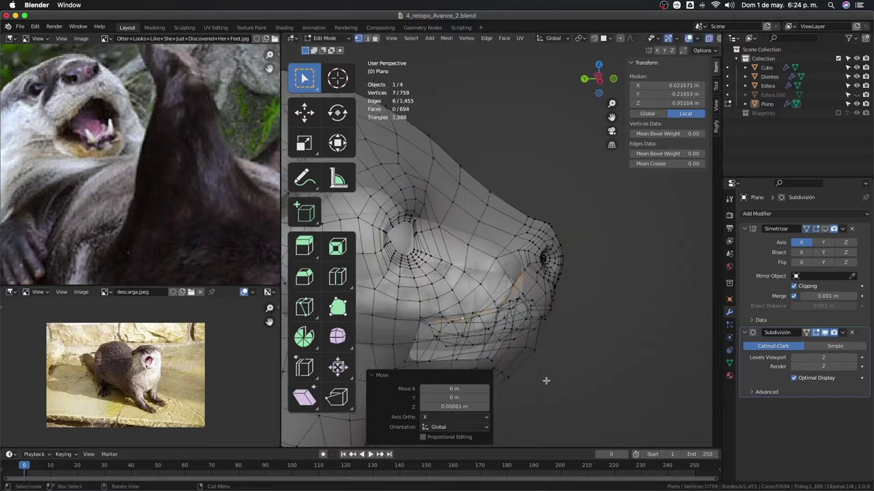
middle_click_drag(565, 372, 585, 295)
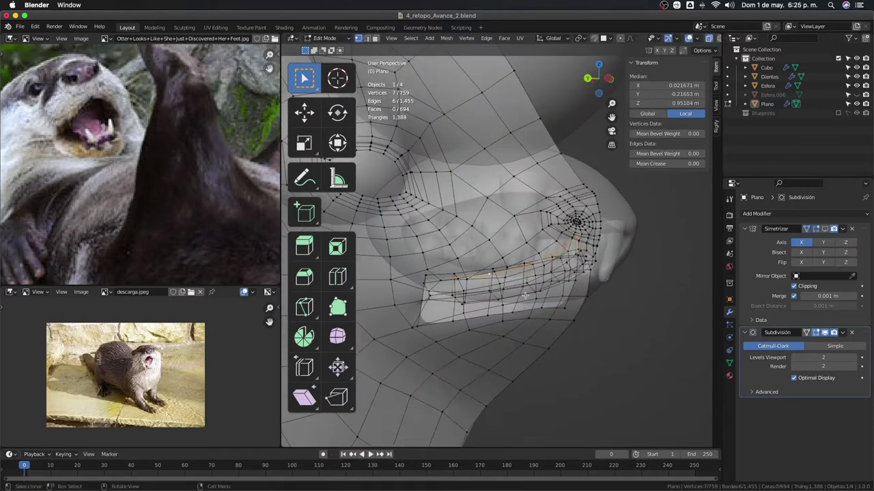
middle_click_drag(526, 317, 548, 294)
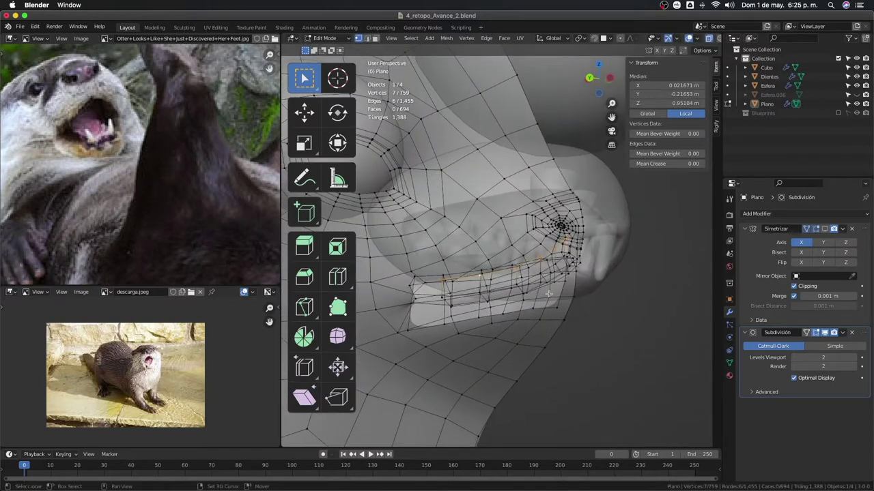
Isolate the lip edge loop and pull its first vertices along Y toward the teeth
key("ctrl+i")
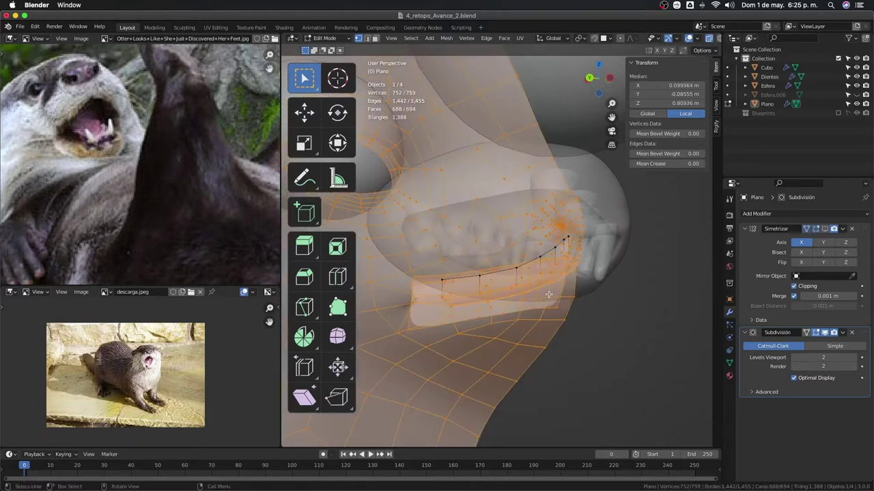
key("h")
mouse_move(539, 296)
middle_mouse_down()
mouse_move(489, 313)
mouse_move(517, 307)
mouse_move(507, 343)
mouse_move(484, 308)
mouse_move(496, 307)
mouse_move(503, 333)
mouse_move(566, 299)
mouse_move(589, 310)
middle_mouse_up()
key("alt+z")
left_click(496, 307)
key("alt+z")
left_click(496, 346)
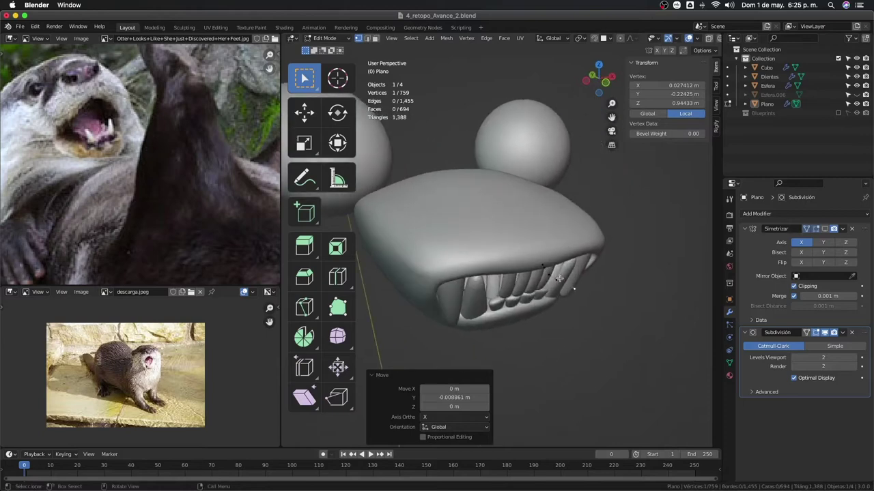
left_click(559, 279)
mouse_move(559, 278)
middle_mouse_down()
mouse_move(535, 320)
mouse_move(503, 316)
mouse_move(569, 279)
mouse_move(579, 283)
mouse_move(558, 281)
mouse_move(517, 307)
mouse_move(505, 345)
middle_mouse_up()
left_click(518, 317)
right_click(503, 316)
left_click(553, 301)
key("g")
key("y")
left_click(585, 275)
Nudge more lip vertices along Z, X and Y to sit closer around the teeth
left_click(528, 253)
left_click(538, 262)
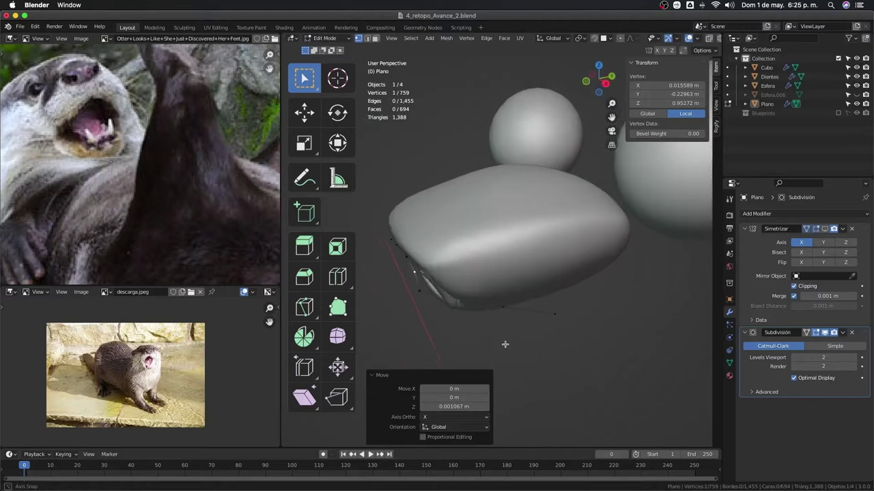
left_click(506, 309)
mouse_move(506, 310)
middle_mouse_down()
mouse_move(499, 337)
mouse_move(505, 305)
mouse_move(523, 347)
mouse_move(464, 337)
mouse_move(511, 296)
mouse_move(500, 291)
mouse_move(501, 306)
middle_mouse_up()
left_click(495, 342)
left_click(512, 288)
left_click(461, 335)
left_click(492, 352)
key("g")
key("x")
left_click(509, 325)
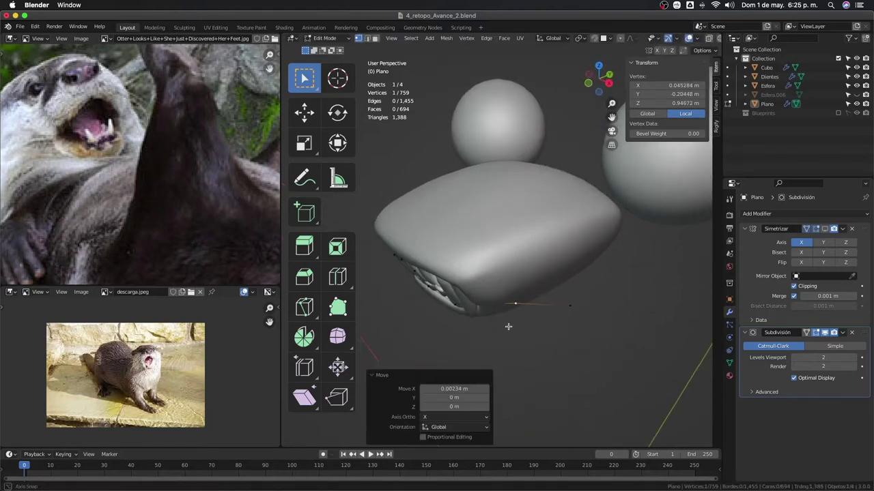
key("g")
key("y")
left_click(472, 333)
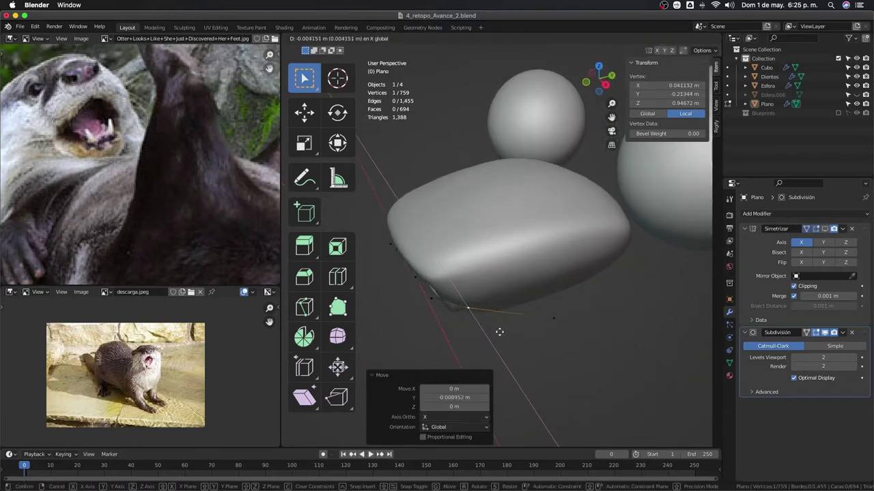
Adjust the remaining lip vertices, then reveal the hidden snout faces again
mouse_move(552, 328)
middle_mouse_down()
mouse_move(533, 307)
mouse_move(533, 347)
mouse_move(451, 344)
mouse_move(530, 312)
mouse_move(518, 351)
middle_mouse_up()
key("g")
key("z")
left_click(533, 273)
key("g")
key("ctrl+z")
left_click(453, 340)
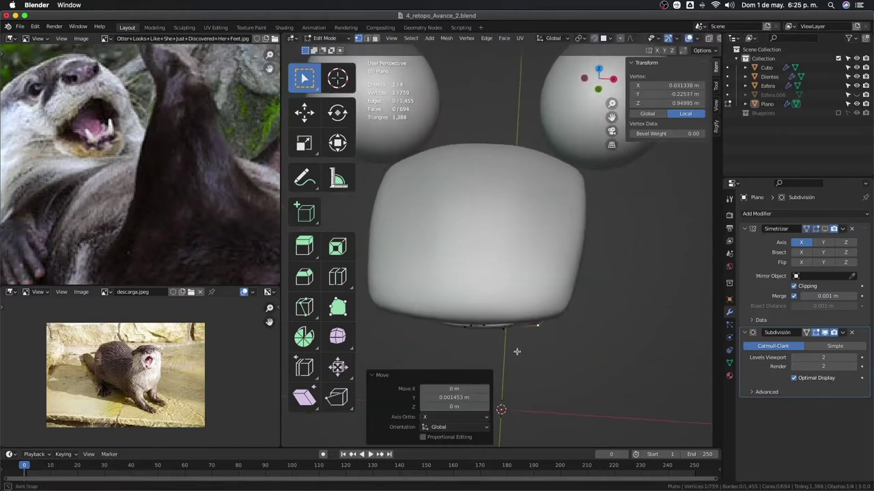
left_click(483, 327)
key("g")
left_click(500, 365)
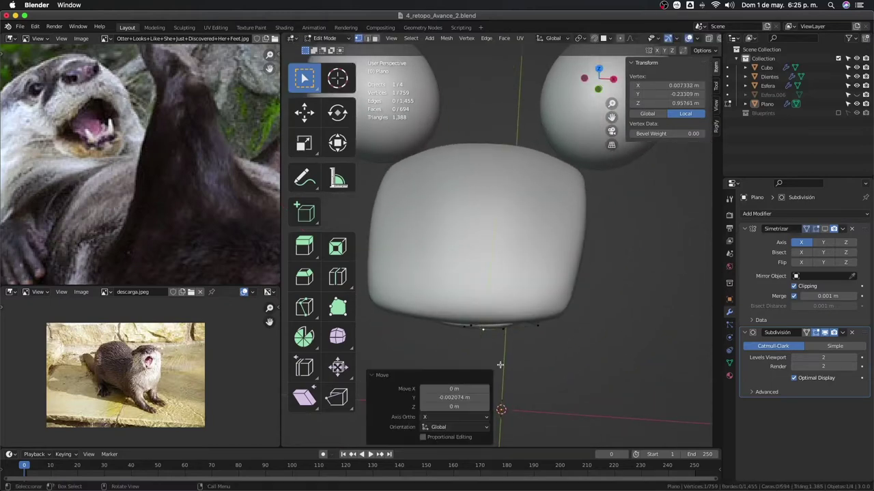
left_click(474, 327)
key("g")
key("x")
left_click(488, 352)
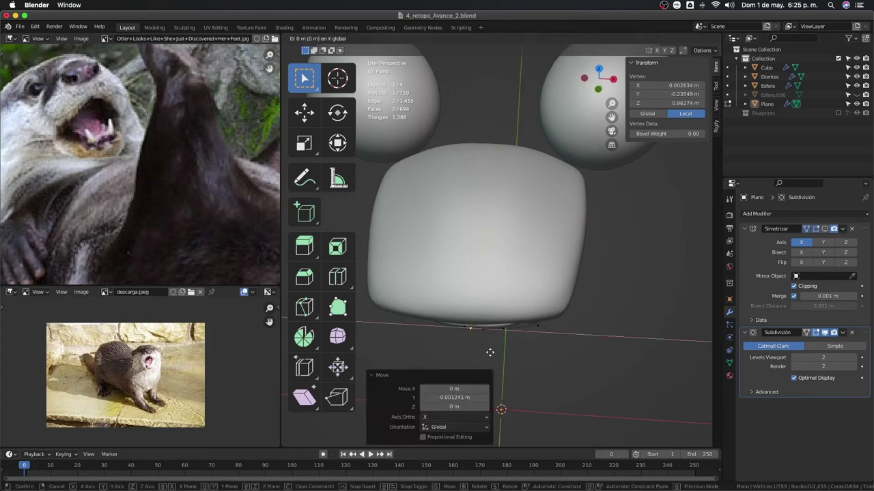
mouse_move(488, 352)
middle_mouse_down()
mouse_move(499, 298)
mouse_move(511, 325)
mouse_move(562, 256)
middle_mouse_up()
key("alt+h")
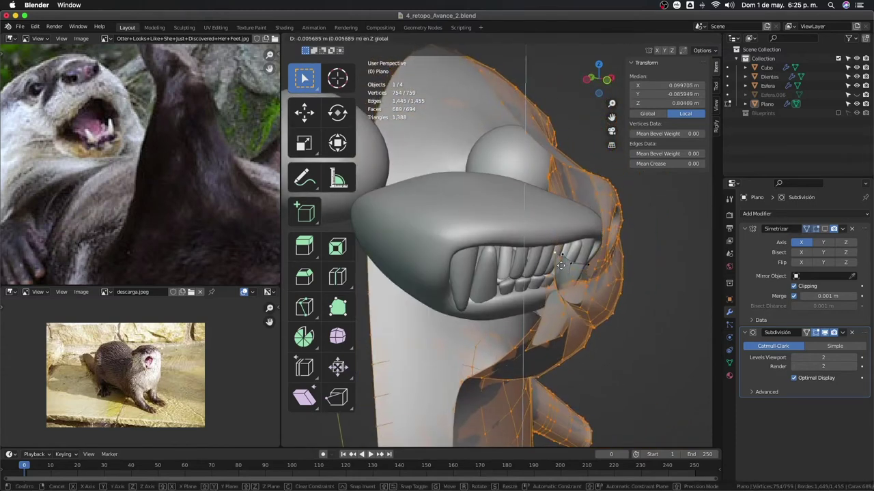
Raise two mouth-corner vertices along Z
left_click(552, 237)
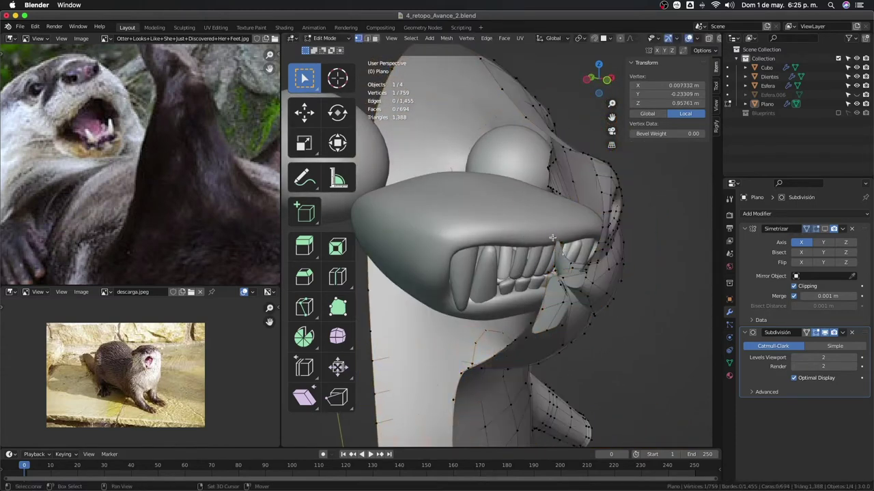
left_click(563, 274)
left_click(564, 276)
key("g")
key("z")
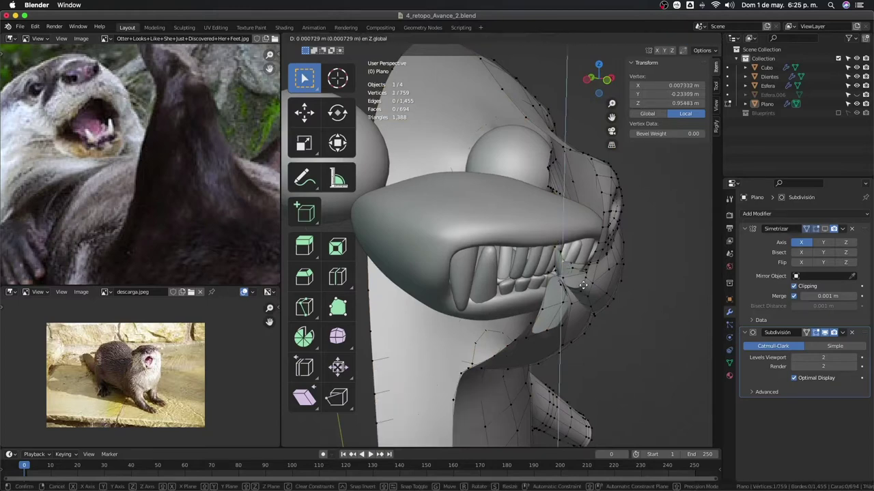
left_click(585, 282)
Isolate the lip strip and nudge one of its vertices about 1 mm in X and Z
left_click(563, 264, "alt")
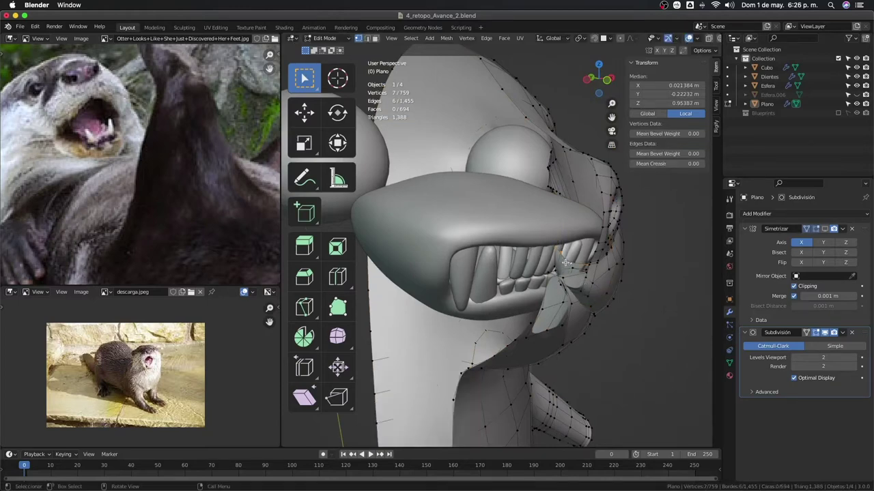
middle_click_drag(566, 262, 601, 264)
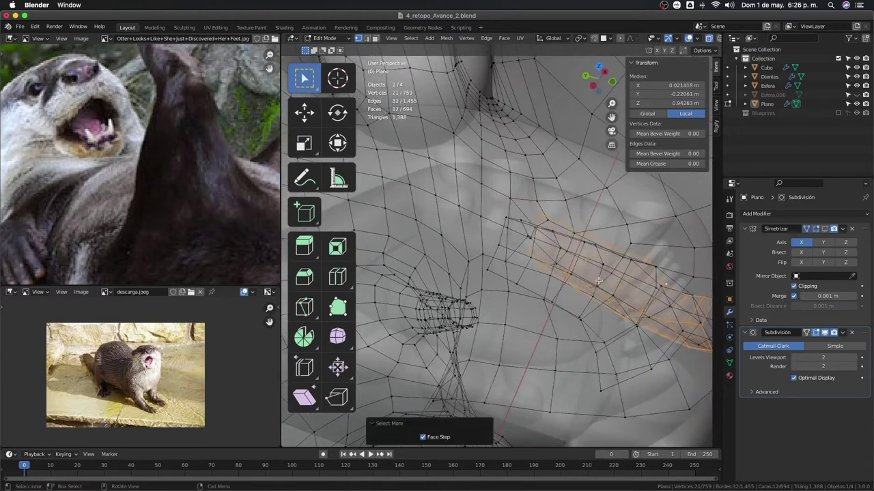
key("ctrl+i")
key("h")
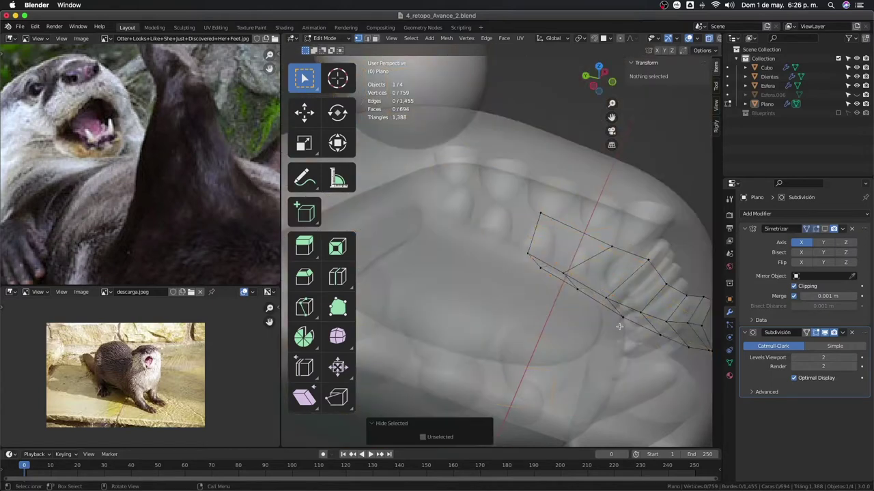
mouse_move(599, 282)
middle_mouse_down()
mouse_move(542, 328)
mouse_move(572, 282)
mouse_move(562, 321)
mouse_move(515, 317)
mouse_move(519, 292)
middle_mouse_up()
left_click(559, 288)
key("g")
left_click(570, 322)
left_click(526, 332)
left_click(529, 337)
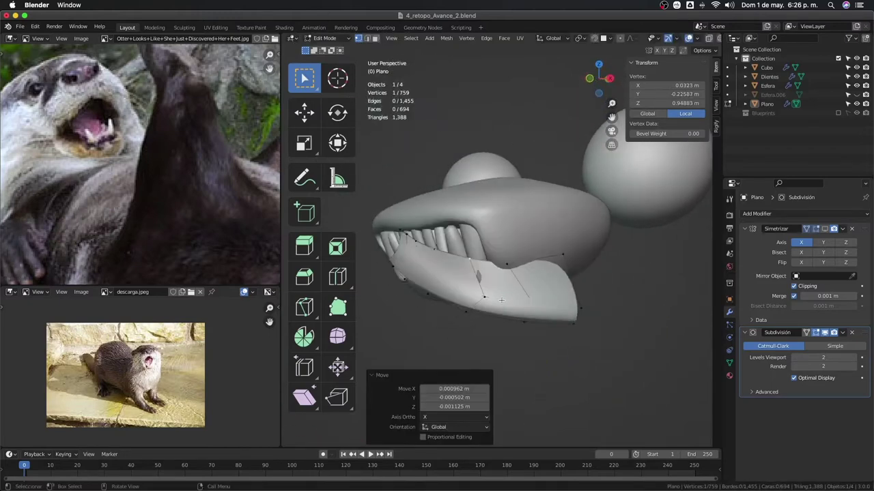
With X-ray on, move the first lip strip vertices to follow the lower lip
key("alt+z")
key("g")
left_click(550, 273)
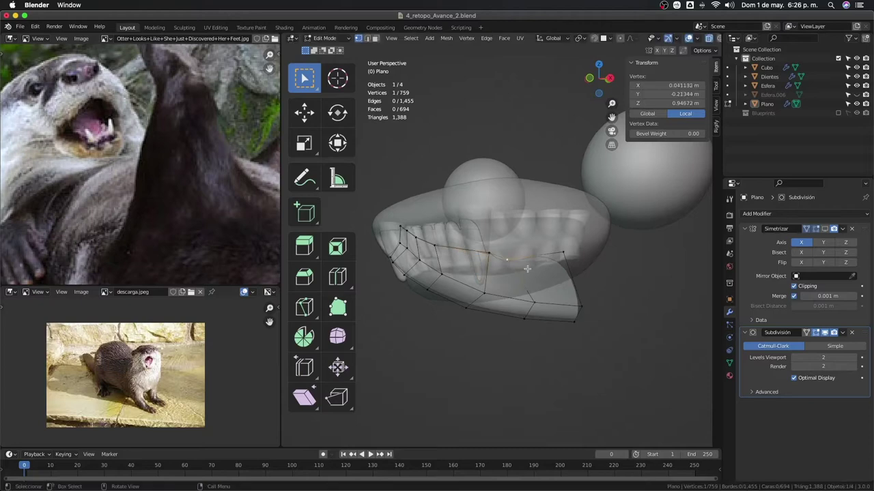
left_click(543, 282)
middle_click_drag(542, 282, 566, 297)
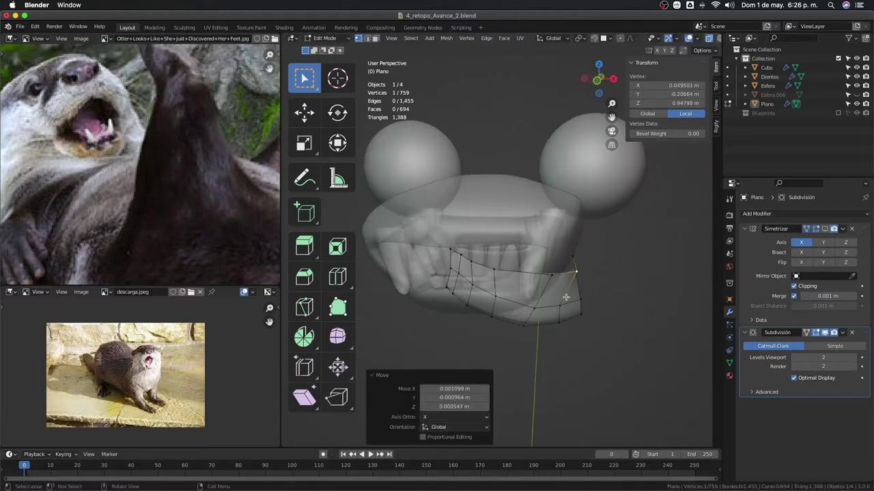
key("g")
left_click(521, 283)
left_click(473, 262)
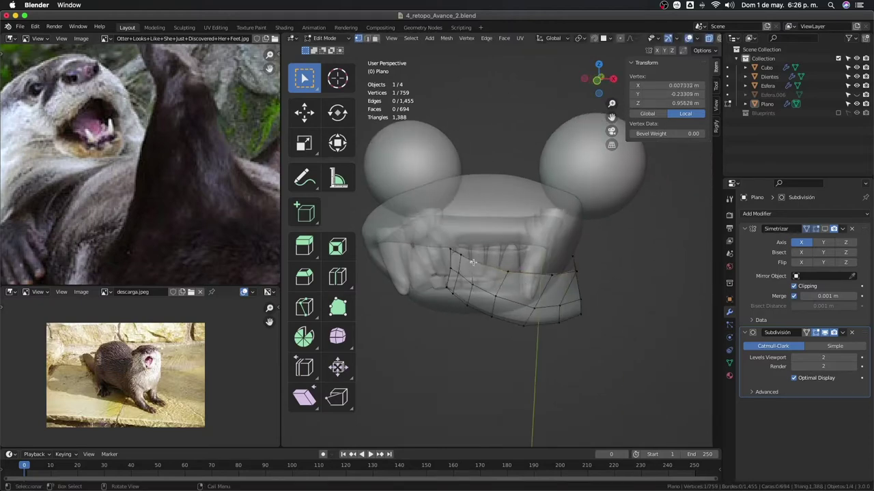
left_click(494, 270)
left_click(462, 257)
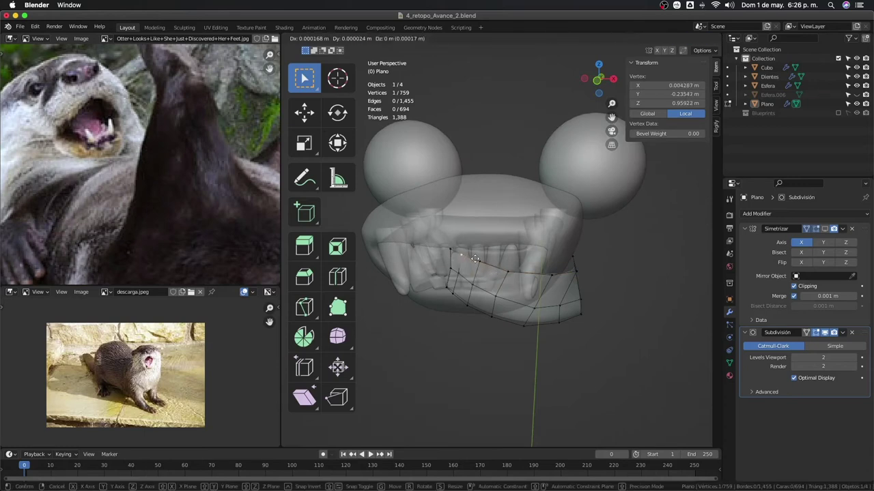
left_click(475, 259)
left_click(502, 277)
key("g")
left_click(502, 278)
mouse_move(502, 277)
middle_mouse_down()
mouse_move(495, 326)
mouse_move(469, 327)
mouse_move(481, 337)
mouse_move(486, 304)
mouse_move(494, 324)
mouse_move(546, 344)
middle_mouse_up()
left_click(505, 303)
Reposition the remaining lip strip vertices below the teeth
key("g")
left_click(505, 303)
left_click(469, 319)
key("g")
left_click(476, 338)
key("g")
left_click(478, 342)
key("g")
left_click(500, 327)
key("g")
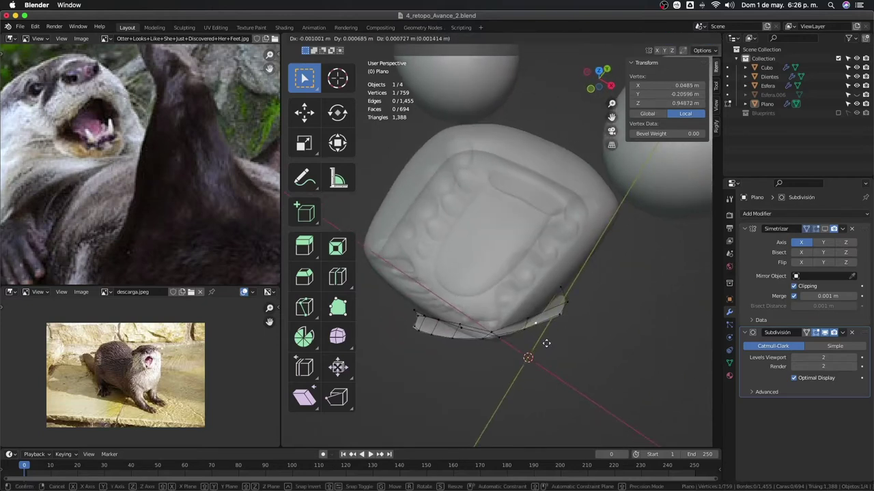
left_click(566, 296)
key("g")
left_click(570, 312)
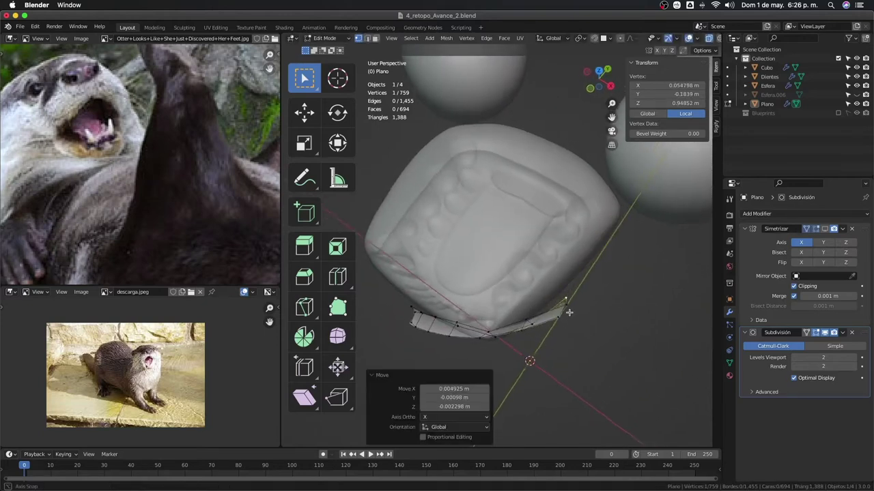
middle_click_drag(569, 310, 562, 273)
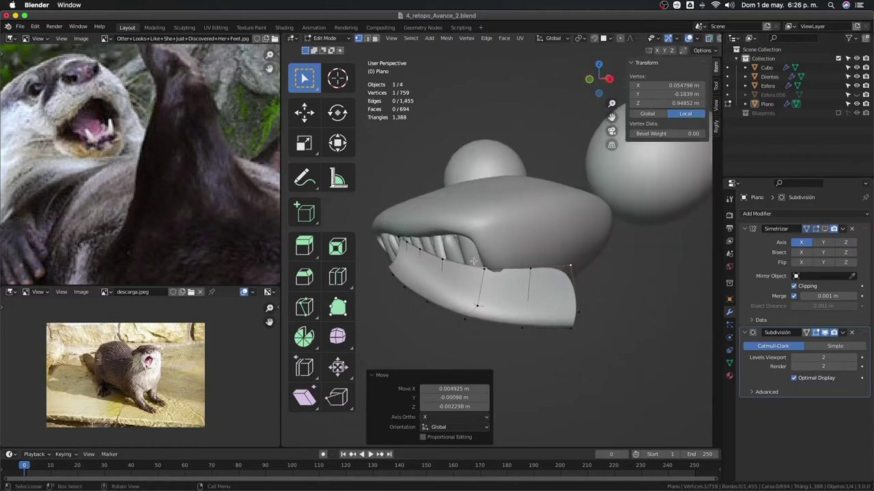
key("g")
mouse_move(473, 261)
middle_mouse_down()
mouse_move(518, 328)
mouse_move(525, 319)
mouse_move(491, 299)
mouse_move(432, 313)
mouse_move(500, 296)
mouse_move(509, 262)
middle_mouse_up()
left_click(519, 330)
Extrude the strip's top edge loop upward into a new row of lip faces
left_click(532, 296, "alt")
left_click(495, 273)
key("g")
left_click(424, 317)
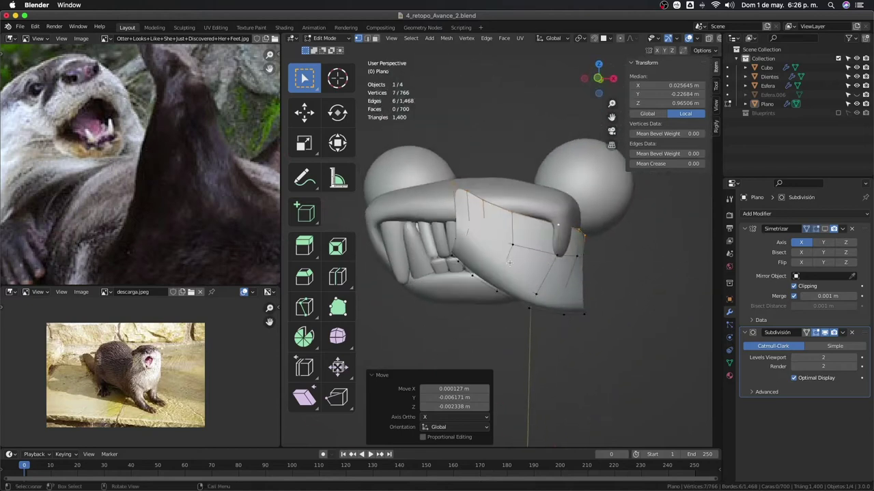
Move the first new lip-row vertices, raising the upper-lip vertex along Z
left_click(457, 187)
middle_click_drag(456, 187, 469, 283)
key("g")
left_click(464, 225)
key("g")
key("g")
mouse_move(536, 315)
middle_mouse_down()
mouse_move(539, 321)
mouse_move(562, 283)
mouse_move(505, 199)
middle_mouse_up()
left_click(539, 321)
key("g")
key("z")
left_click(561, 283)
left_click(505, 200)
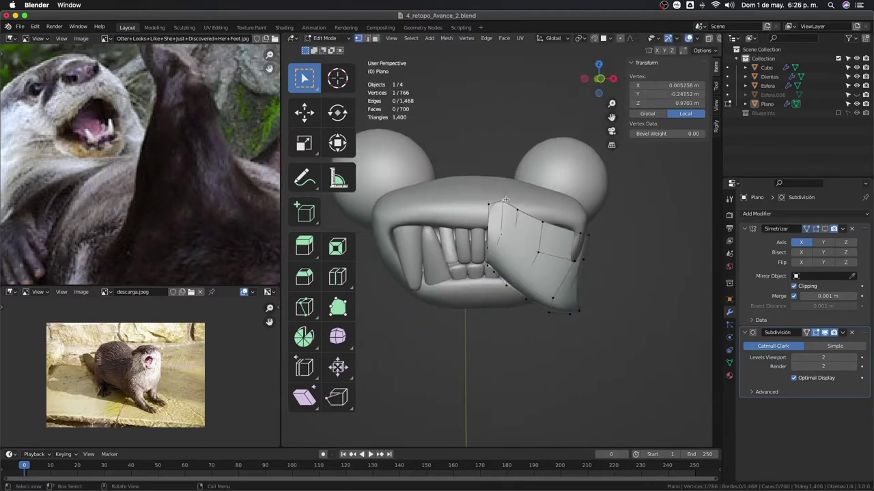
Reposition the next lip vertices around the teeth, shifting along Y and raising along Z
left_click(521, 233)
middle_click_drag(522, 233, 510, 242)
key("g")
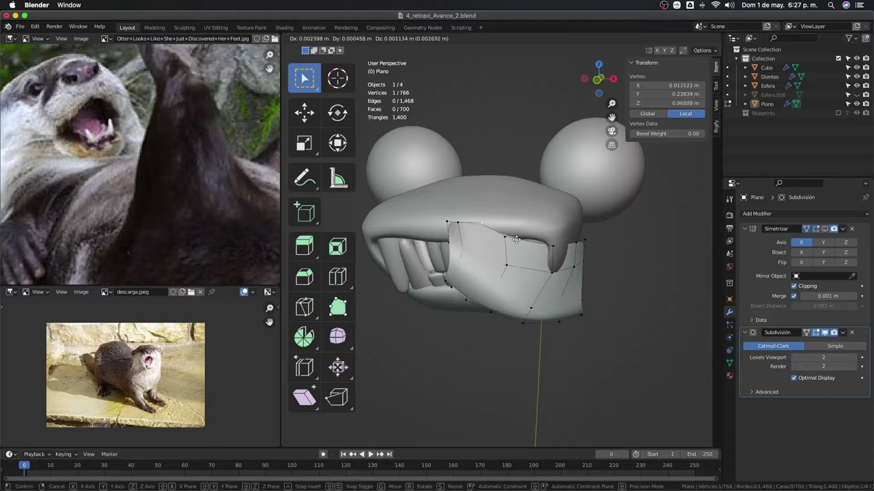
left_click(517, 240)
key("g")
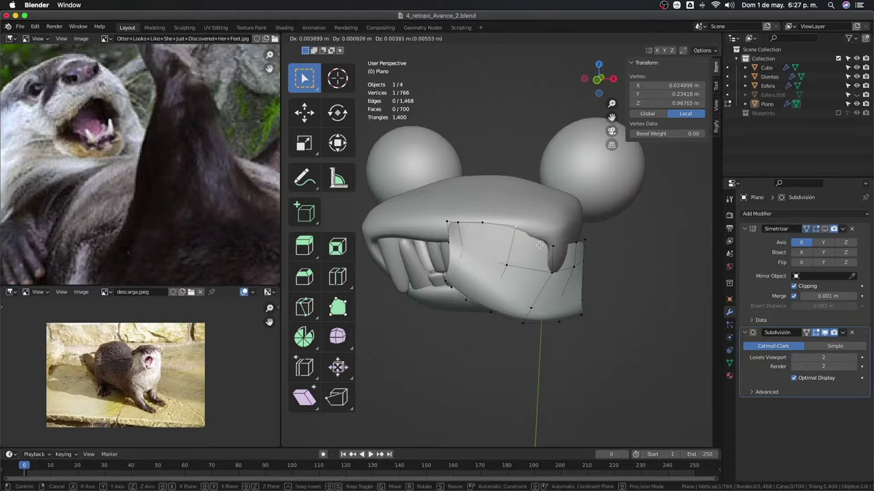
left_click(539, 245)
mouse_move(539, 245)
middle_mouse_down()
mouse_move(542, 335)
mouse_move(519, 208)
mouse_move(480, 264)
mouse_move(485, 311)
middle_mouse_up()
key("g")
left_click(548, 320)
left_click(544, 341)
left_click(480, 269)
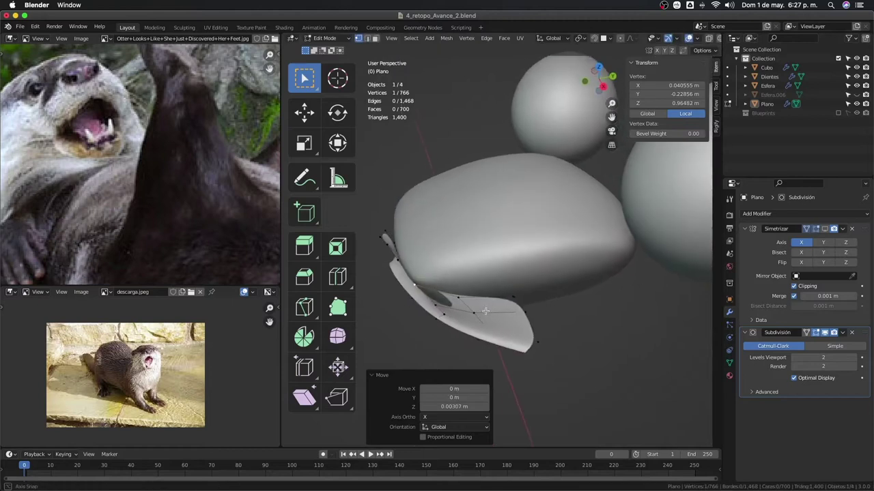
Adjust the vertices along the lip edge, mostly with small Y-axis shifts
left_click(396, 260)
key("g")
left_click(404, 274)
middle_click_drag(404, 274, 405, 278)
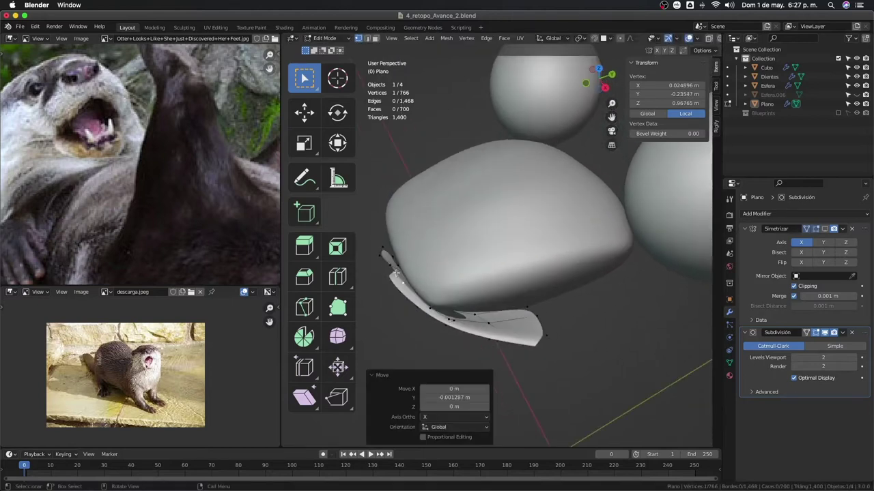
left_click(407, 282)
left_click(406, 283)
left_click(380, 250)
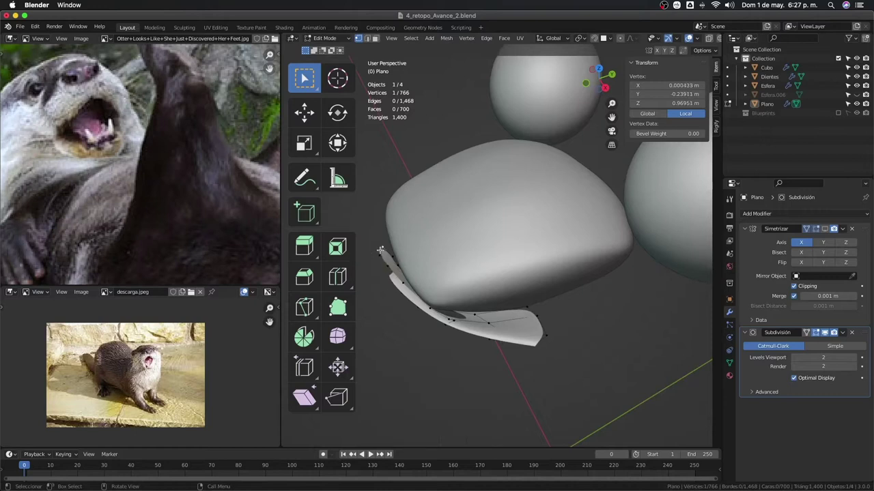
left_click(390, 287)
left_click(402, 290)
left_click(404, 290)
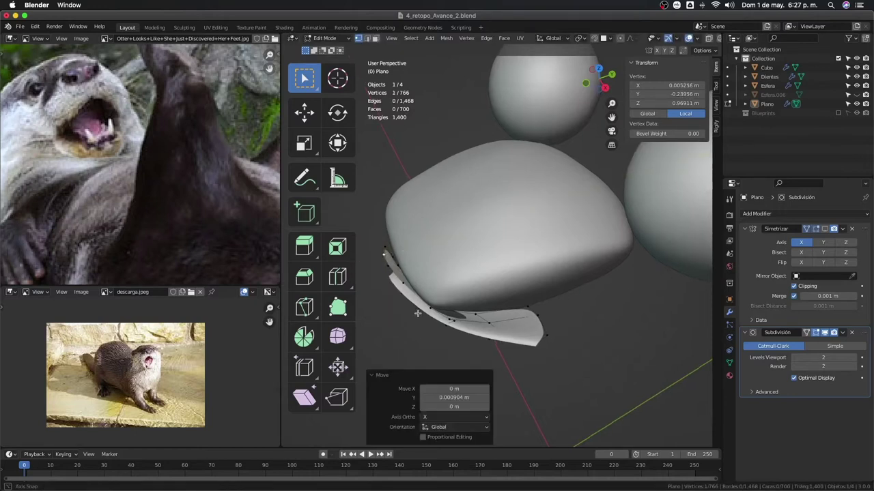
From a front view, pull two more lip-patch vertices along Y
mouse_move(404, 290)
middle_mouse_down()
mouse_move(519, 273)
mouse_move(517, 301)
middle_mouse_up()
left_click(534, 274)
key("g")
left_click(516, 303)
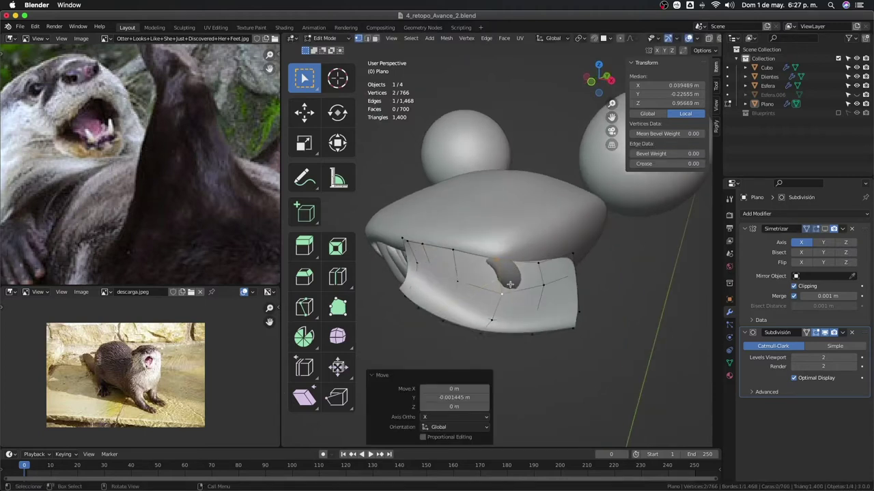
left_click(504, 270)
key("g")
left_click(524, 298)
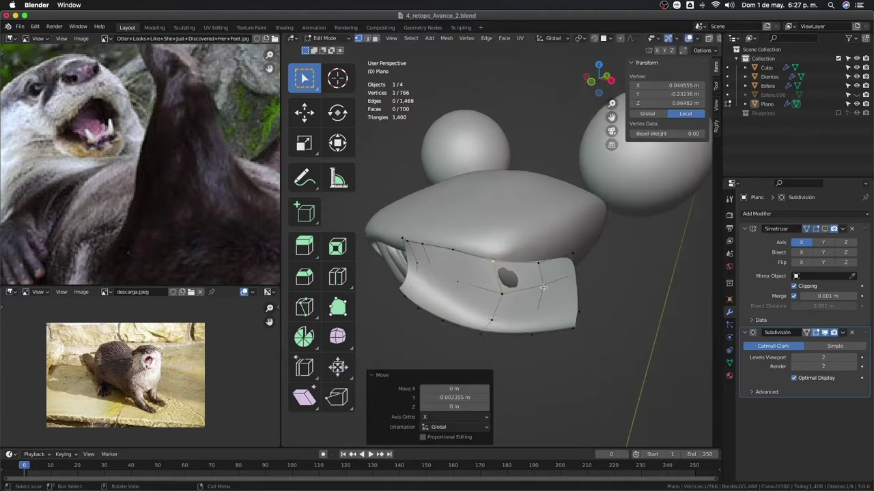
mouse_move(525, 298)
middle_mouse_down()
mouse_move(546, 345)
mouse_move(557, 264)
mouse_move(532, 301)
middle_mouse_up()
Nudge one lip vertex along X and another along Y
left_click(558, 258)
key("g")
key("x")
left_click(564, 268)
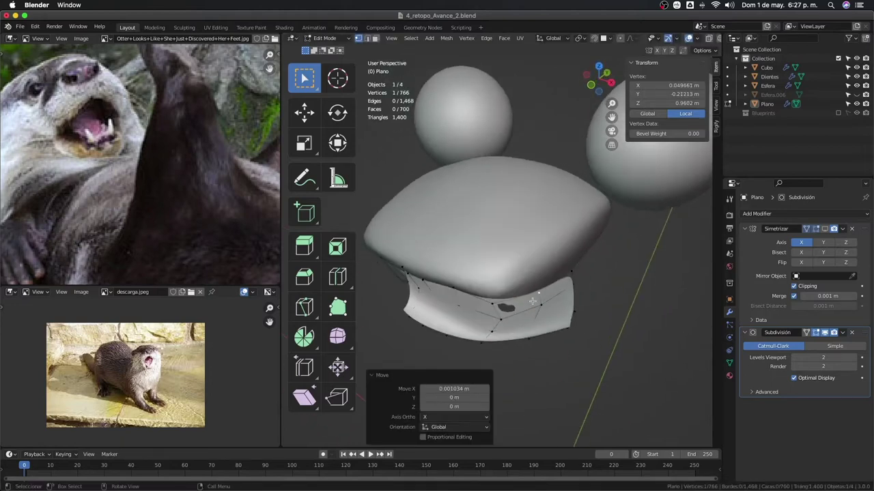
left_click(502, 323)
key("g")
key("y")
left_click(501, 325)
Shift the patch's top-right corner vertex and its neighbour slightly along X
middle_click_drag(501, 325, 582, 267)
left_click(590, 262)
key("g")
key("x")
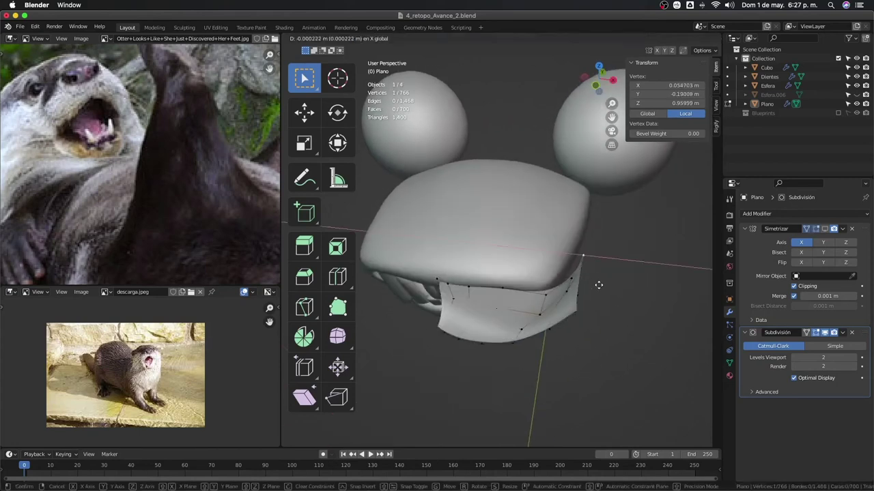
left_click(596, 284)
left_click(570, 280)
key("g")
key("x")
left_click(581, 303)
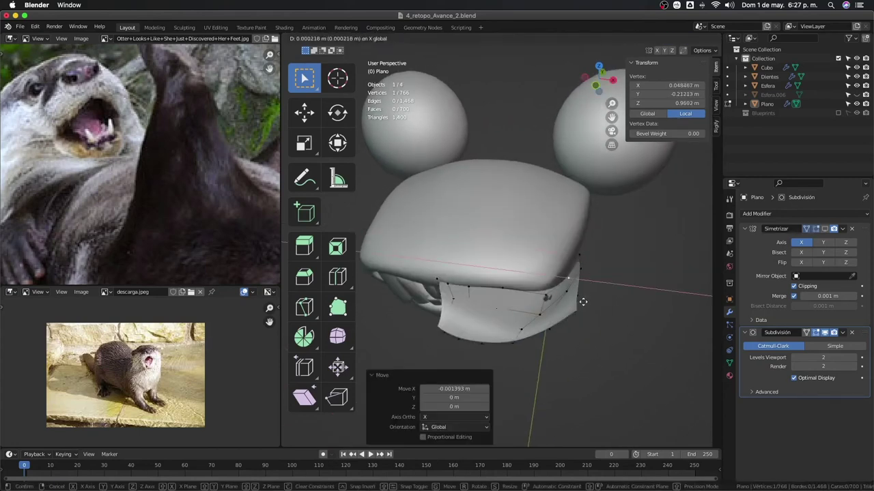
From a side view, freely reposition the remaining lip vertices to hug the gum
mouse_move(585, 302)
middle_mouse_down()
mouse_move(532, 290)
mouse_move(502, 235)
middle_mouse_up()
left_click(515, 255)
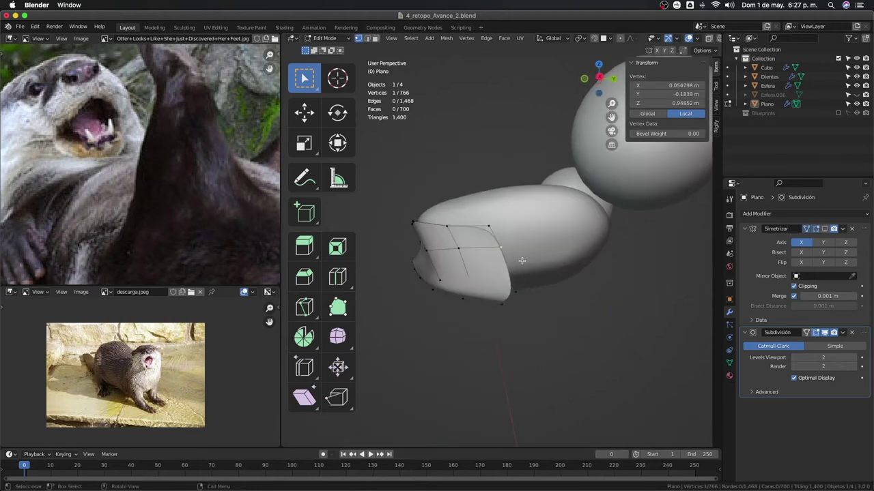
key("g")
left_click(493, 222)
key("g")
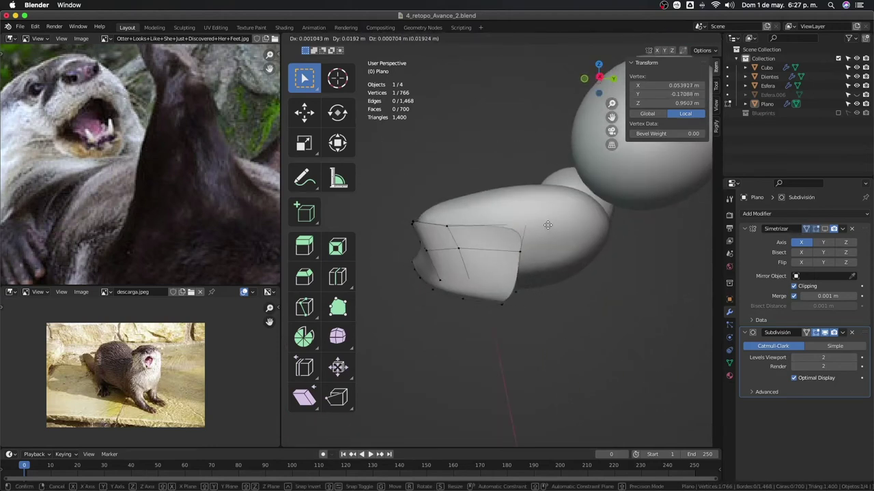
left_click(551, 273)
middle_click_drag(551, 273, 552, 275)
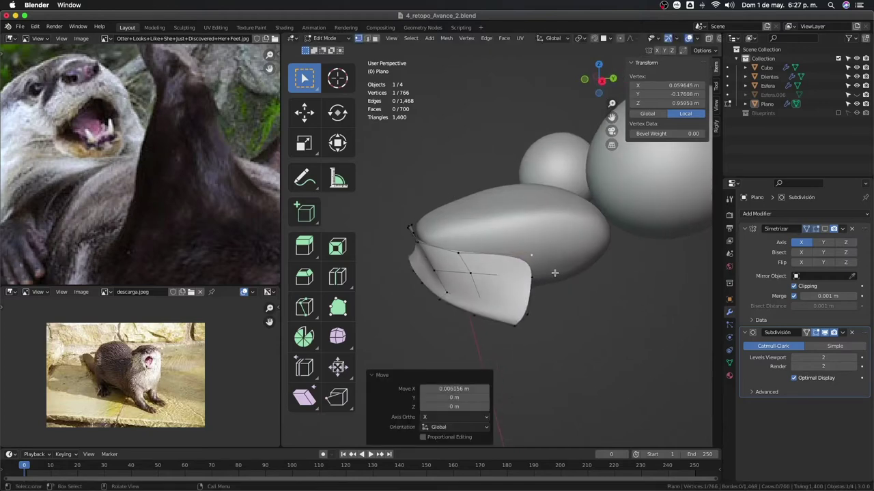
Reveal the hidden rest of the otter mesh with Alt+H and deselect everything
key("g")
key("alt+h")
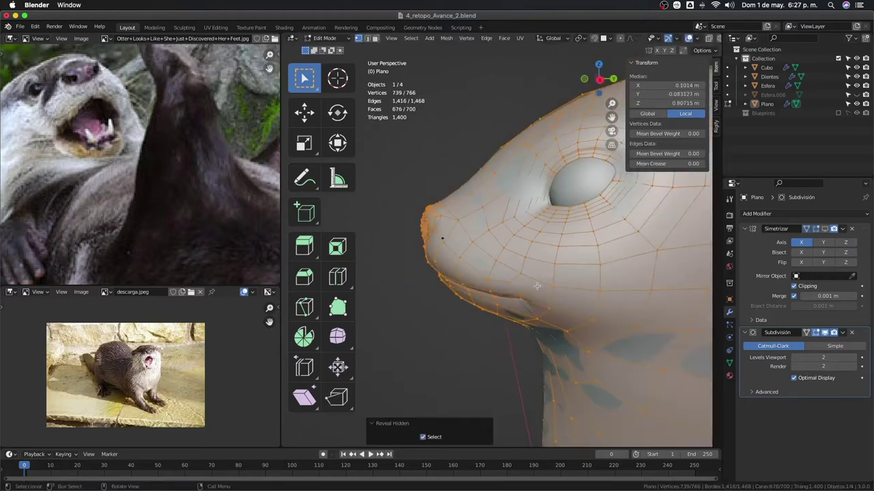
key("Tab")
key("Tab")
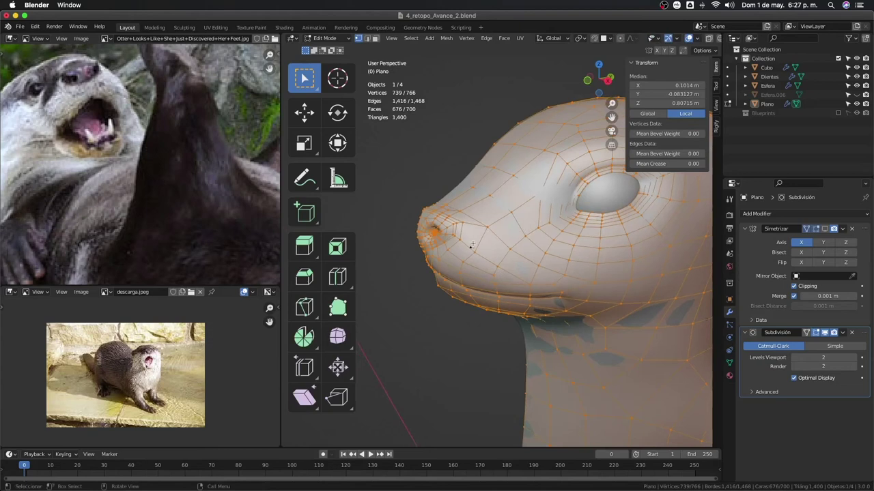
key("alt+a")
Nudge a lip vertex near the mouth about 4 mm along Y
middle_click_drag(471, 254, 468, 299)
left_click(467, 270)
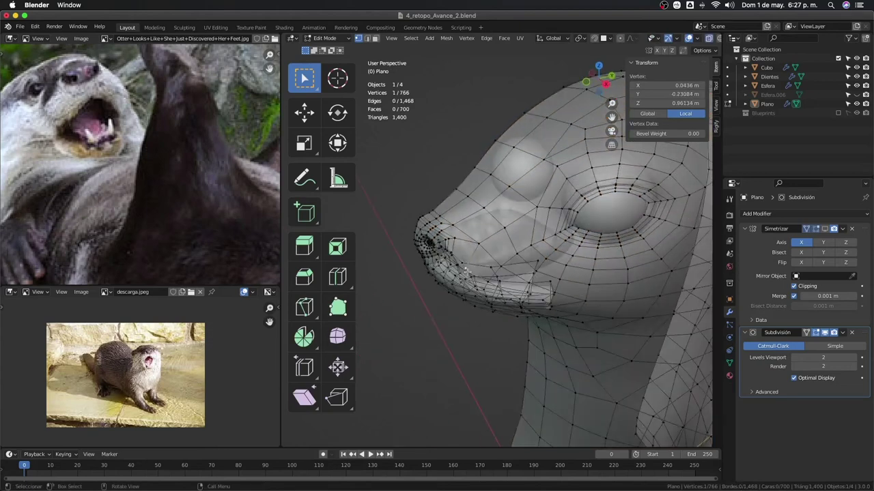
mouse_move(462, 261)
middle_mouse_down()
mouse_move(461, 282)
mouse_move(575, 284)
mouse_move(547, 294)
middle_mouse_up()
left_click(464, 278)
Isolate the otter in local view, return to Object Mode, and zoom to the head
key("KP_Divide")
key("Tab")
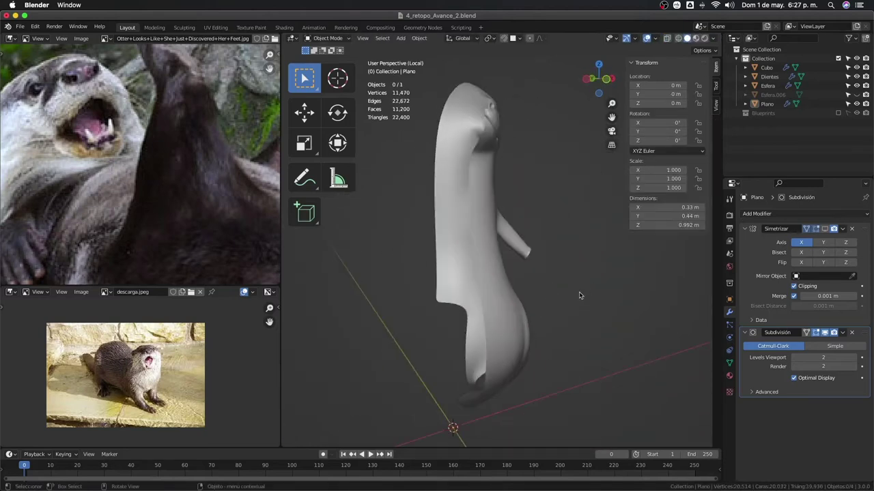
scroll(579, 296, "up", 3)
mouse_move(548, 234)
middle_mouse_down()
mouse_move(462, 316)
mouse_move(529, 264)
mouse_move(485, 267)
mouse_move(498, 293)
mouse_move(401, 299)
mouse_move(496, 294)
middle_mouse_up()
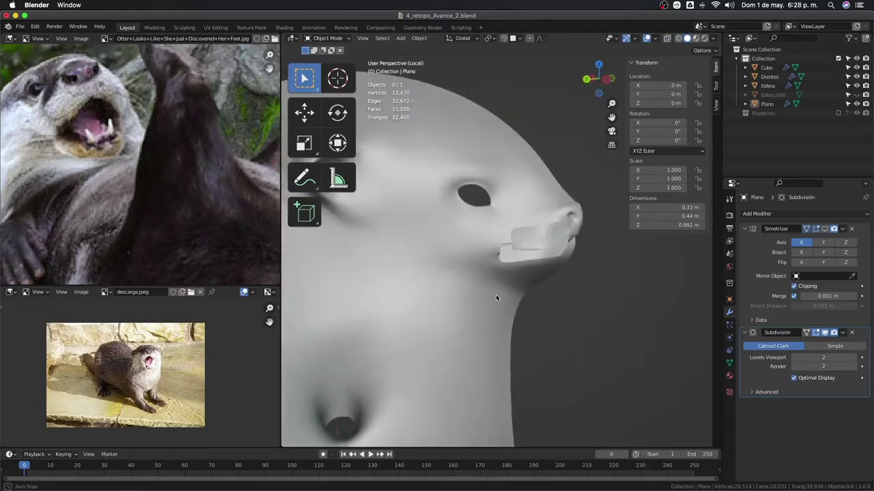
scroll(498, 286, "up", 2)
Return to Edit Mode and inspect the mouth, eye hole, and side of the head
key("Tab")
scroll(520, 266, "up", 3)
scroll(520, 267, "down", 3)
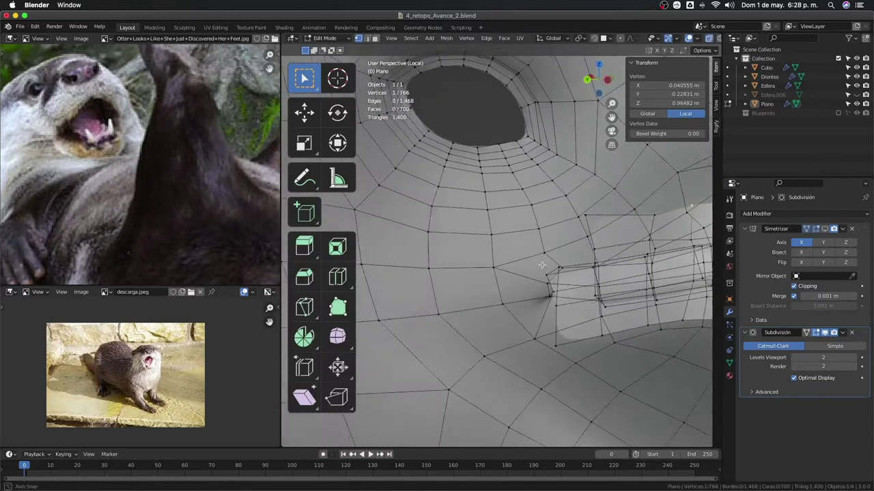
middle_click_drag(521, 267, 568, 255)
scroll(593, 267, "down", 2)
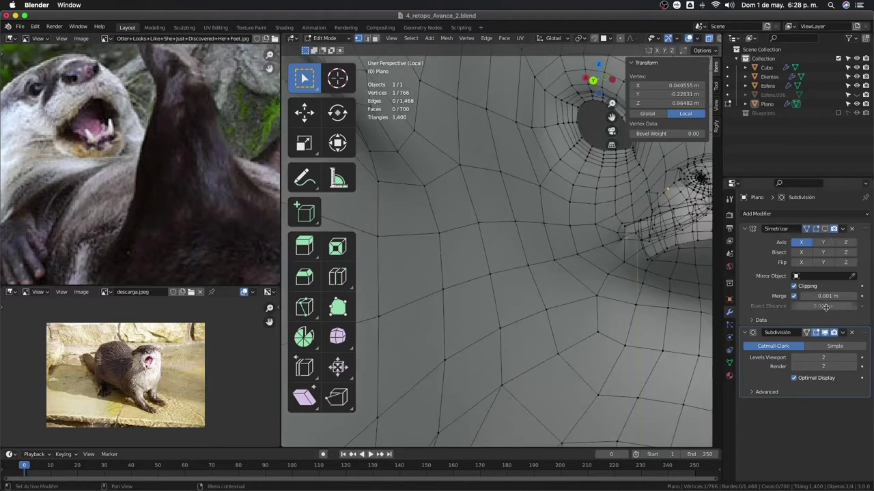
middle_click_drag(682, 321, 622, 284)
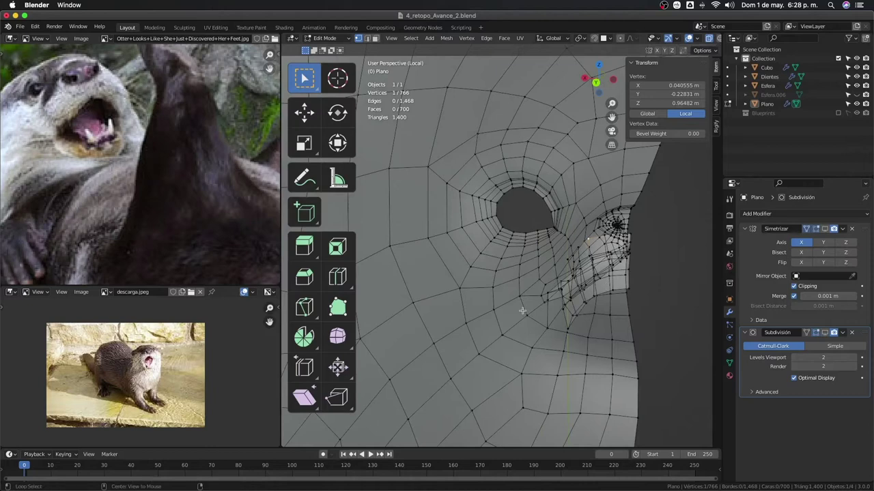
mouse_move(599, 249)
middle_mouse_down()
mouse_move(585, 277)
mouse_move(575, 271)
middle_mouse_up()
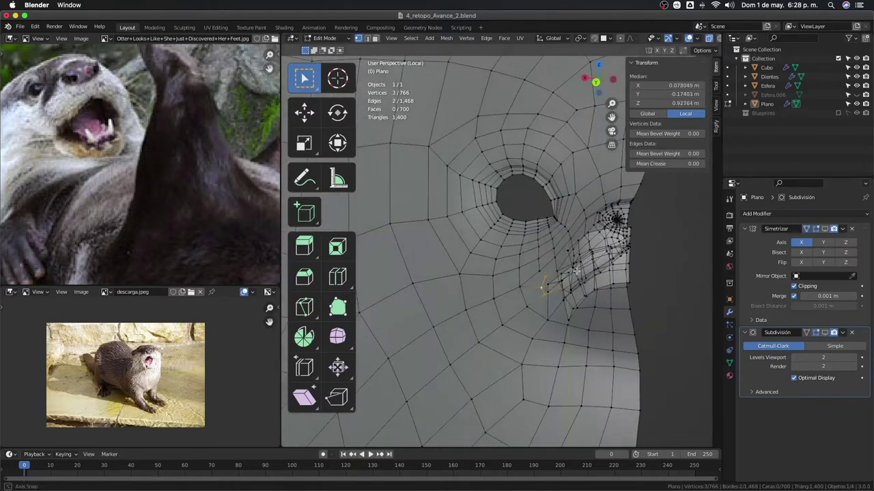
scroll(580, 262, "down", 5)
Clear the selection and Alt-select the edge loop along the upper lip near the snout
left_click(620, 306)
mouse_move(620, 306)
middle_mouse_down()
mouse_move(538, 296)
mouse_move(538, 256)
mouse_move(601, 269)
middle_mouse_up()
scroll(539, 296, "up", 2)
scroll(538, 297, "up", 2)
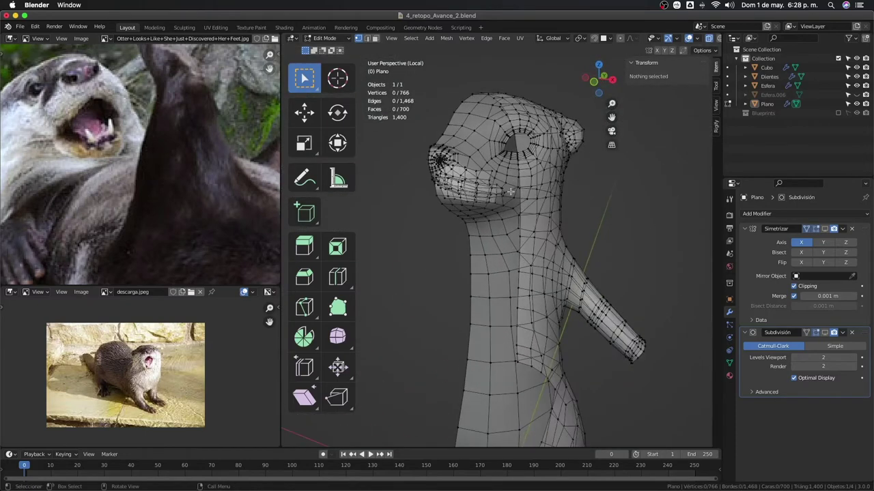
left_click(483, 171, "alt")
middle_click_drag(483, 172, 441, 201)
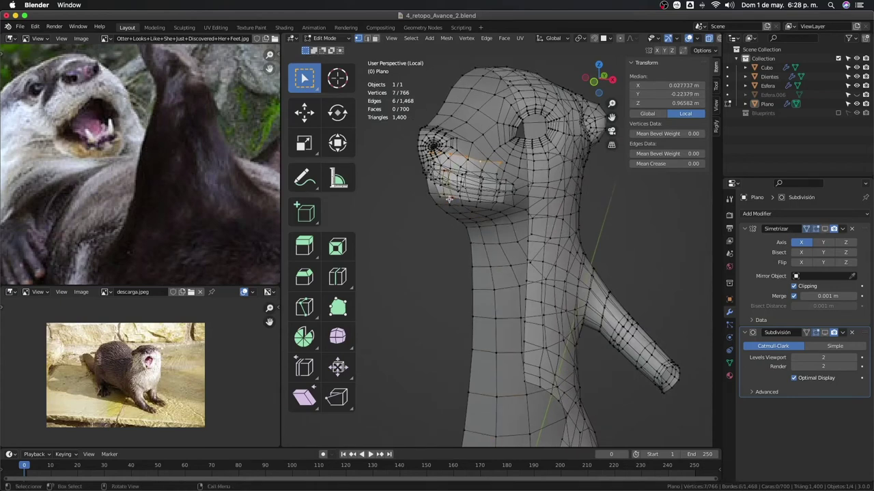
Grow the snout loop selection outward with Ctrl+Numpad +
key("ctrl+KP_Add")
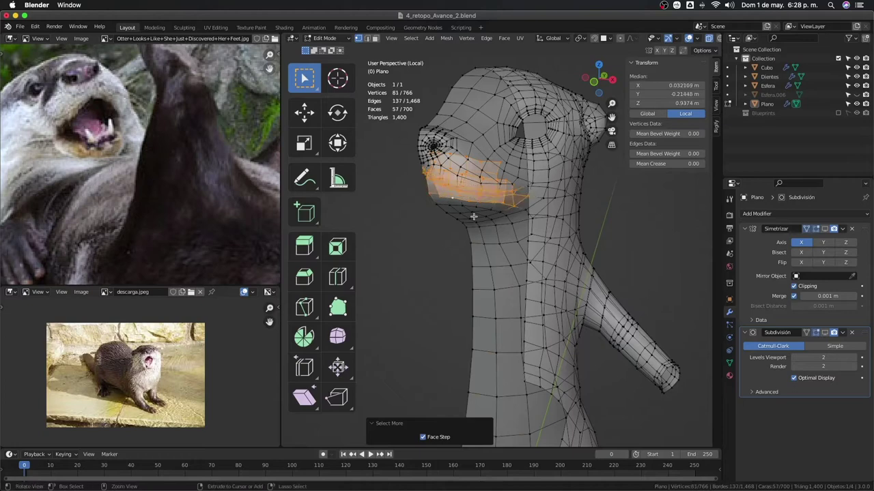
key("ctrl+z")
key("ctrl+KP_Add")
middle_click_drag(473, 217, 502, 211)
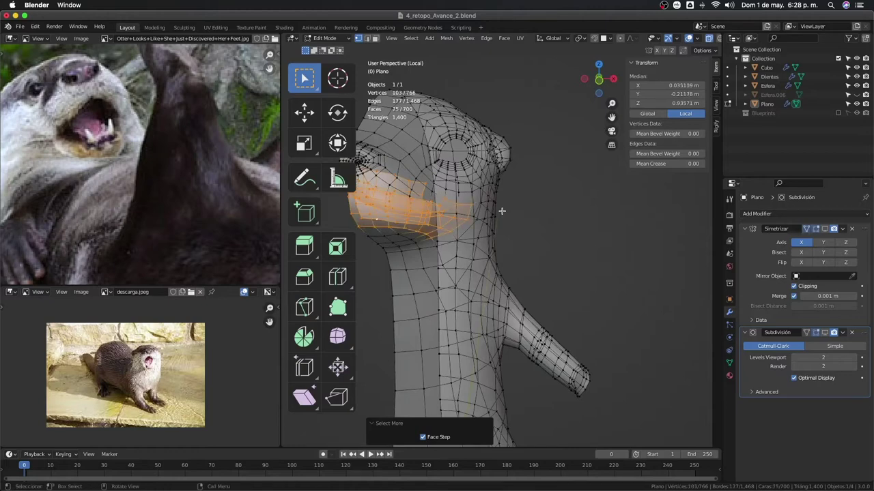
Invert the selection and hide the body, leaving only the snout region visible
key("ctrl+i")
key("h")
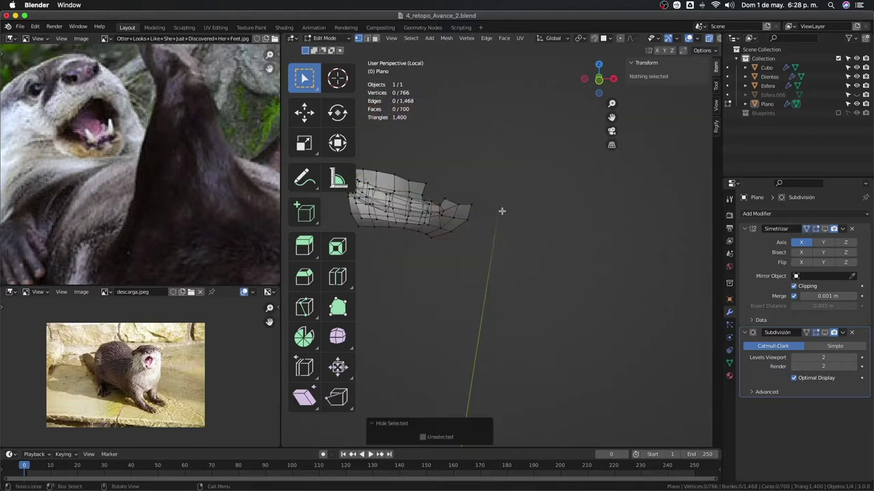
key("a")
key("h")
key("ctrl+z")
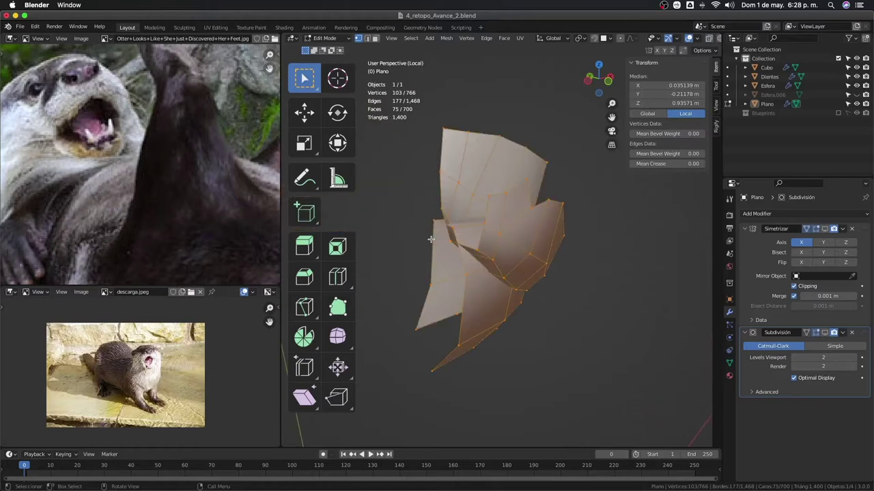
Fill a new face from a snout-patch vertex with F and slide it into place
mouse_move(432, 238)
middle_mouse_down()
mouse_move(534, 230)
mouse_move(552, 146)
mouse_move(539, 250)
mouse_move(548, 264)
mouse_move(520, 225)
mouse_move(542, 279)
mouse_move(460, 236)
mouse_move(485, 271)
mouse_move(417, 233)
mouse_move(523, 316)
middle_mouse_up()
left_click(537, 284)
key("f")
left_click(484, 271)
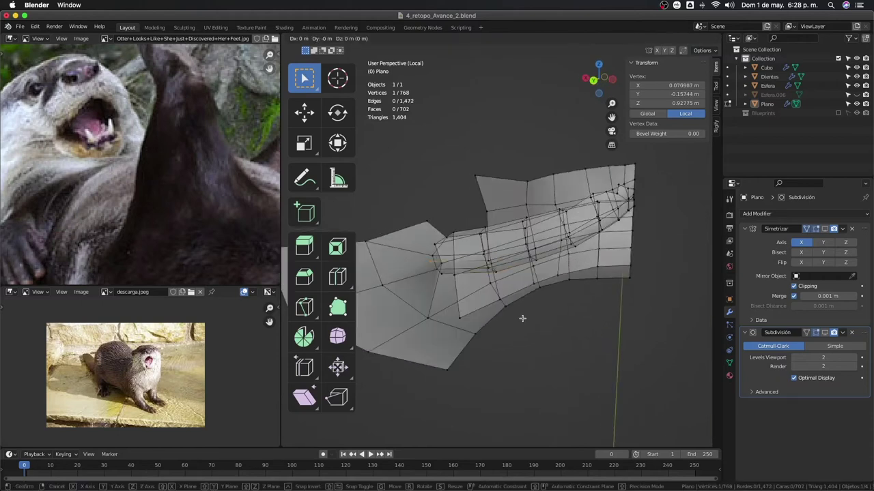
key("f")
key("g")
key("g")
left_click(522, 266)
Add two more faces with F, placing their new vertices on the lip
mouse_move(522, 267)
middle_mouse_down()
mouse_move(484, 263)
mouse_move(481, 276)
middle_mouse_up()
key("f")
key("g")
left_click(483, 263)
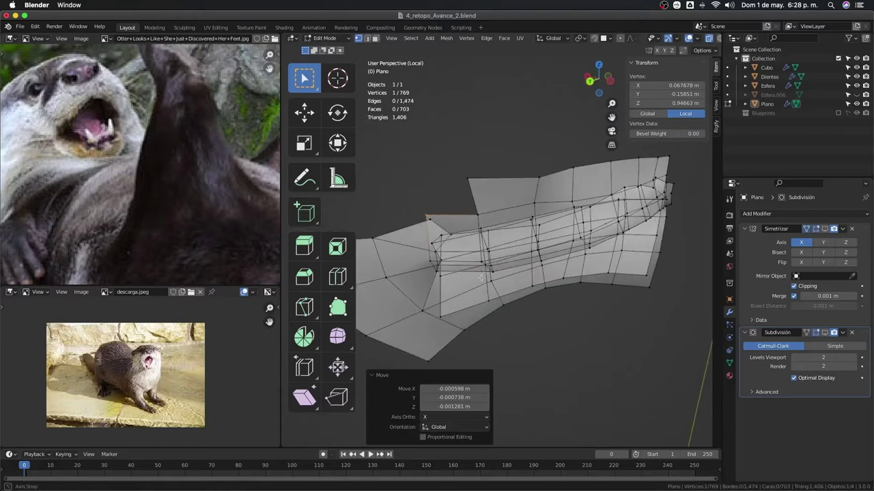
key("f")
key("g")
left_click(488, 240)
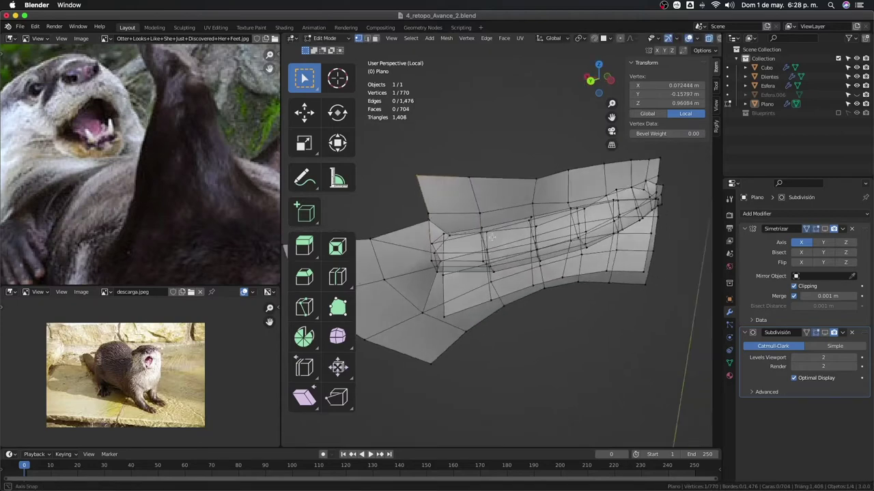
mouse_move(488, 240)
middle_mouse_down()
mouse_move(530, 237)
mouse_move(474, 289)
mouse_move(586, 219)
mouse_move(598, 289)
mouse_move(593, 314)
middle_mouse_up()
Reposition the new lip vertex, setting it slightly higher after checking from the side
key("g")
left_click(472, 280)
key("g")
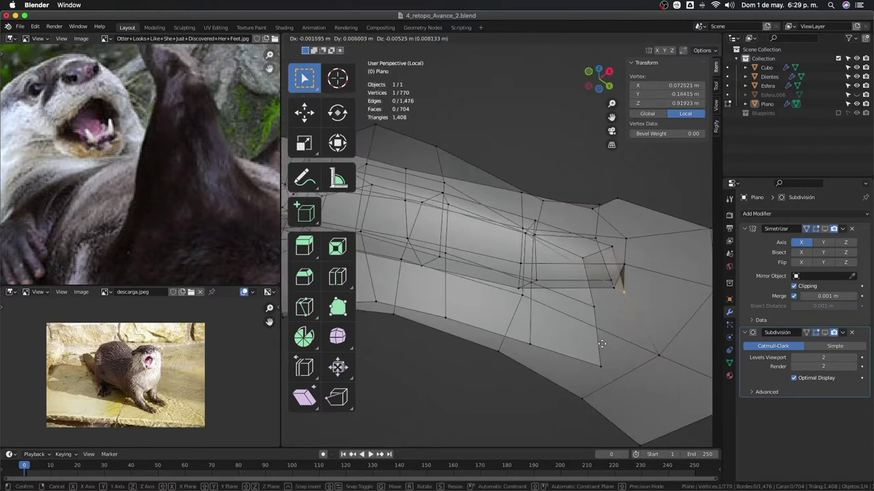
mouse_move(602, 344)
middle_mouse_down()
mouse_move(542, 351)
mouse_move(583, 361)
mouse_move(605, 351)
mouse_move(521, 346)
mouse_move(550, 350)
mouse_move(522, 325)
mouse_move(520, 314)
mouse_move(531, 316)
mouse_move(528, 291)
mouse_move(481, 289)
mouse_move(516, 326)
middle_mouse_up()
left_click(605, 352)
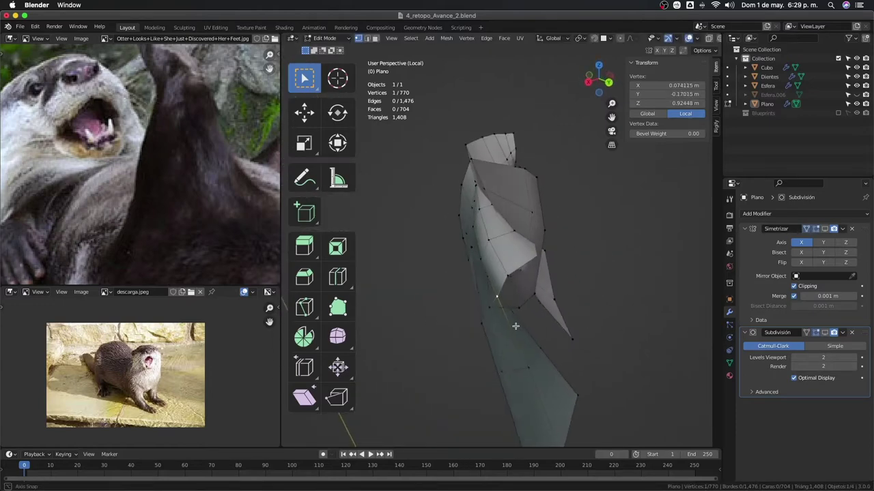
key("g")
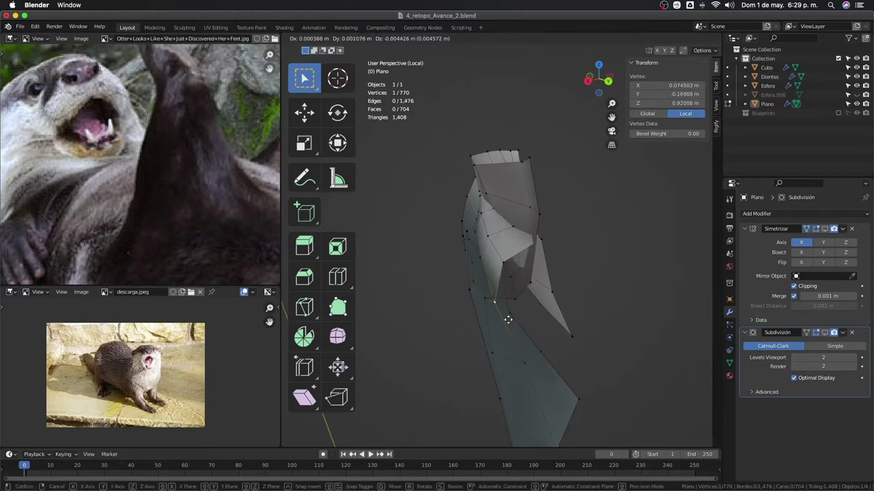
left_click(493, 300)
Select the mouth-corner face's vertices, extrude a new piece, and rotate it into the corner
left_click(502, 264, "shift")
mouse_move(502, 264)
middle_mouse_down()
mouse_move(489, 255)
mouse_move(503, 284)
mouse_move(540, 290)
mouse_move(449, 274)
middle_mouse_up()
left_click(449, 274, "ctrl")
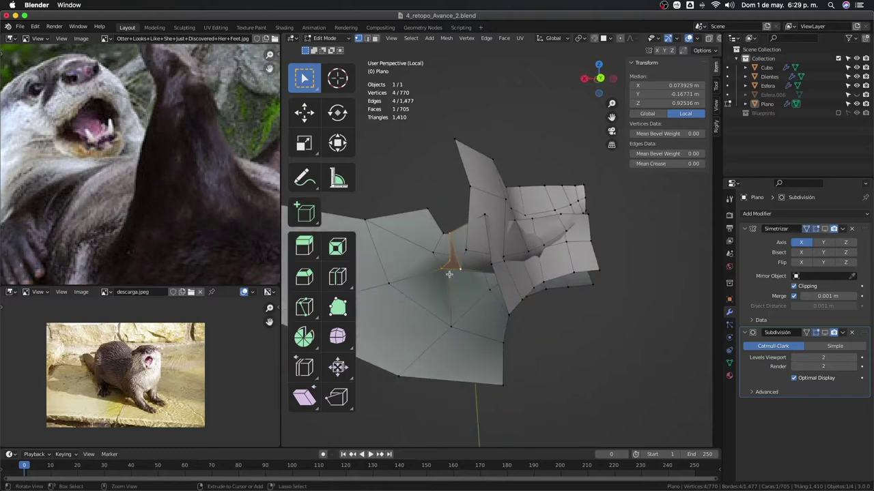
mouse_move(504, 285)
middle_mouse_down()
mouse_move(507, 190)
mouse_move(478, 195)
mouse_move(493, 217)
mouse_move(582, 254)
mouse_move(502, 293)
middle_mouse_up()
key("e")
left_click(464, 205)
key("r")
left_click(464, 204)
Extrude the lip-loop vertices and move the new vertices into place along the lip
key("g")
left_click(583, 254)
left_click(490, 351)
key("r")
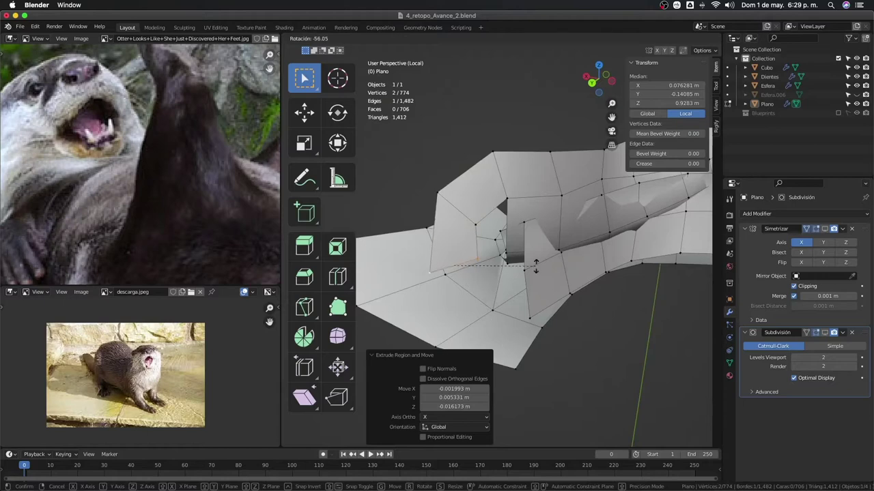
right_click(536, 268)
key("g")
left_click(536, 268)
middle_click_drag(536, 268, 510, 321)
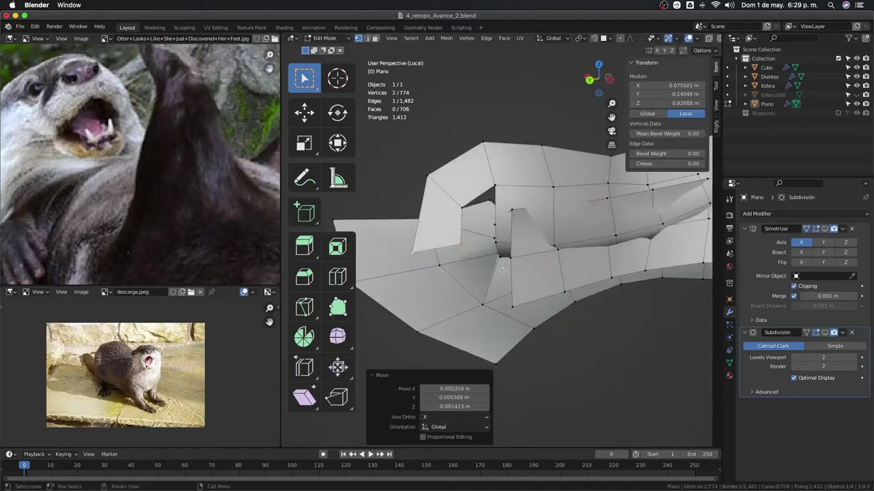
left_click(511, 320)
key("g")
left_click(539, 260)
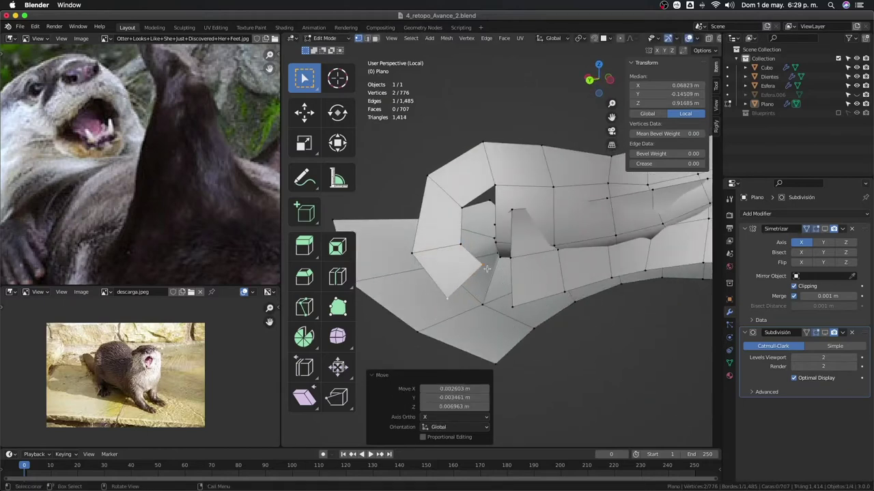
Nudge the lip-corner vertex into position
left_click(448, 298)
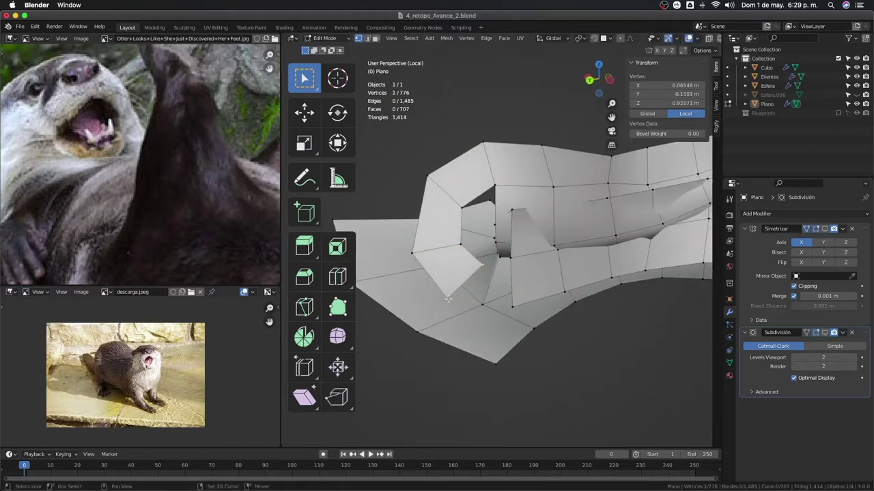
mouse_move(511, 265)
middle_mouse_down()
mouse_move(591, 273)
mouse_move(583, 282)
mouse_move(570, 259)
mouse_move(552, 202)
mouse_move(479, 260)
mouse_move(470, 254)
middle_mouse_up()
key("g")
left_click(525, 276)
Grow four new vertices and faces from the mouth corner with F
key("f")
scroll(558, 230, "up", 5)
left_click(491, 245)
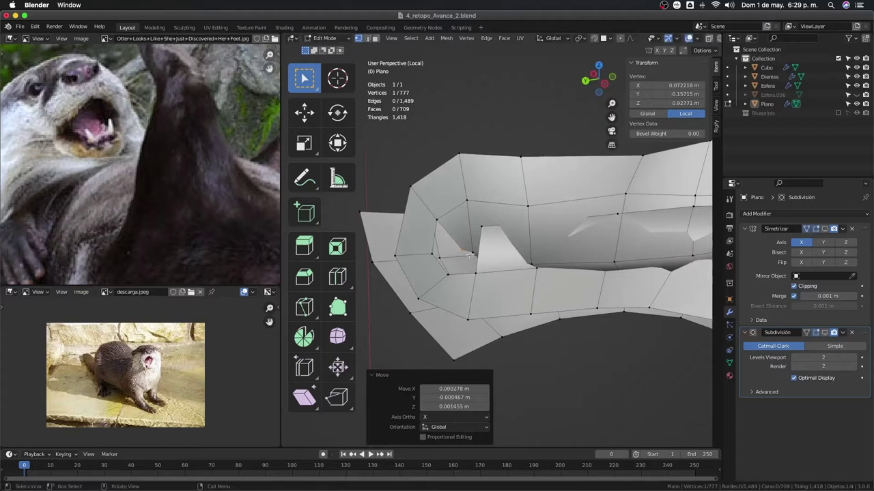
key("f")
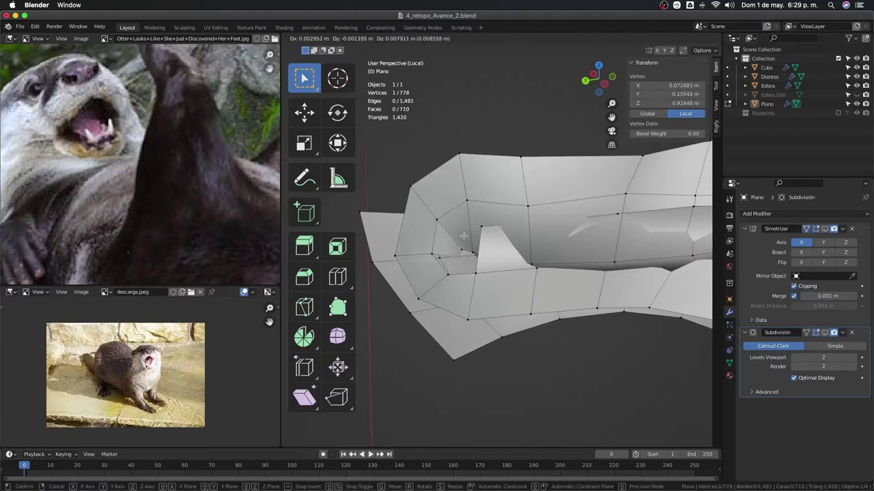
left_click(462, 253)
key("f")
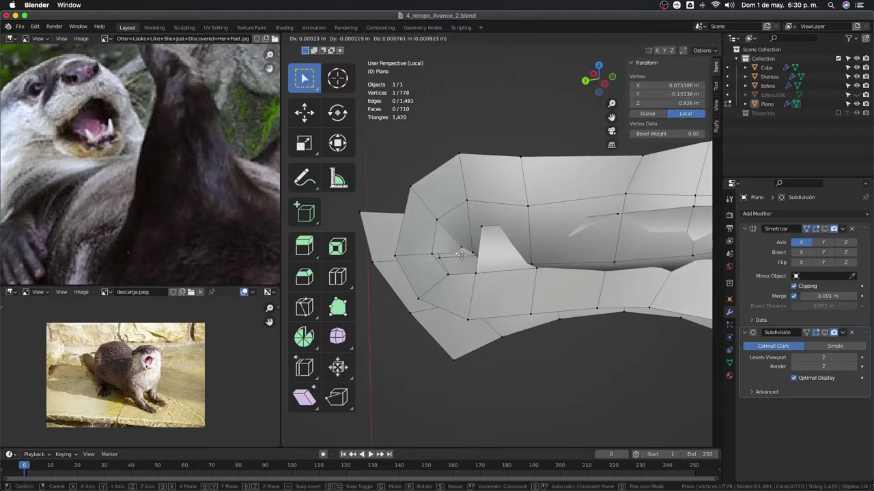
left_click(461, 254)
key("f")
left_click(455, 277)
mouse_move(455, 277)
middle_mouse_down()
mouse_move(565, 271)
mouse_move(516, 285)
mouse_move(503, 277)
mouse_move(560, 282)
mouse_move(481, 266)
mouse_move(512, 291)
mouse_move(530, 355)
mouse_move(591, 264)
mouse_move(579, 239)
middle_mouse_up()
Join two lip vertices with an edge and reposition a neighbouring lip vertex
left_click(516, 279, "shift")
key("j")
left_click(536, 270)
key("g")
left_click(539, 273)
key("g")
left_click(479, 258)
Move another lip-loop vertex several times so it follows the lip curve
left_click(512, 290)
key("g")
left_click(527, 347)
key("g")
left_click(578, 250)
mouse_move(538, 217)
middle_mouse_down()
mouse_move(542, 232)
mouse_move(501, 262)
mouse_move(578, 262)
mouse_move(587, 245)
mouse_move(495, 313)
mouse_move(515, 311)
mouse_move(573, 247)
mouse_move(539, 283)
mouse_move(579, 263)
mouse_move(582, 280)
mouse_move(488, 284)
mouse_move(596, 286)
middle_mouse_up()
key("g")
left_click(555, 209)
scroll(518, 239, "up", 5)
key("g")
left_click(586, 231)
scroll(586, 231, "up", 4)
Select vertices on the lip edge and nudge one into place
left_click(494, 313, "shift")
left_click(517, 295, "shift")
left_click(537, 279)
key("g")
left_click(536, 287)
scroll(533, 286, "up", 5)
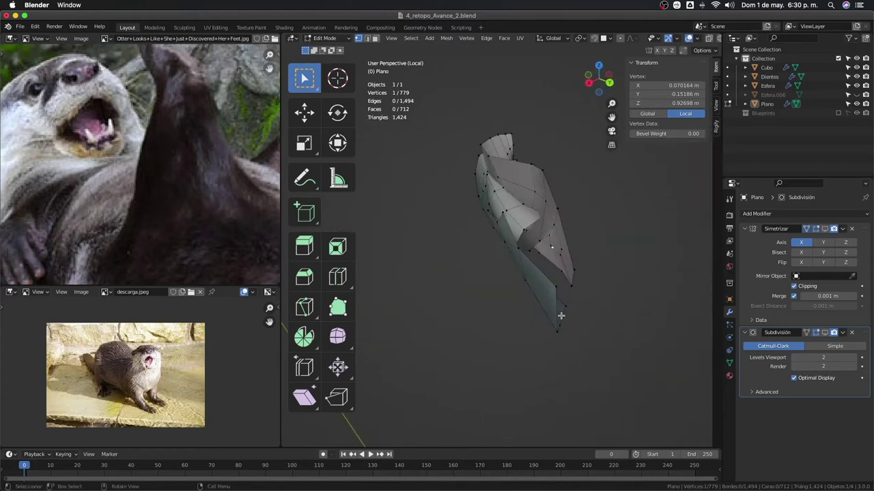
Merge the two overlapping stray vertices at the mouth corner into one
middle_click_drag(561, 315, 515, 263)
left_click(511, 259, "ctrl")
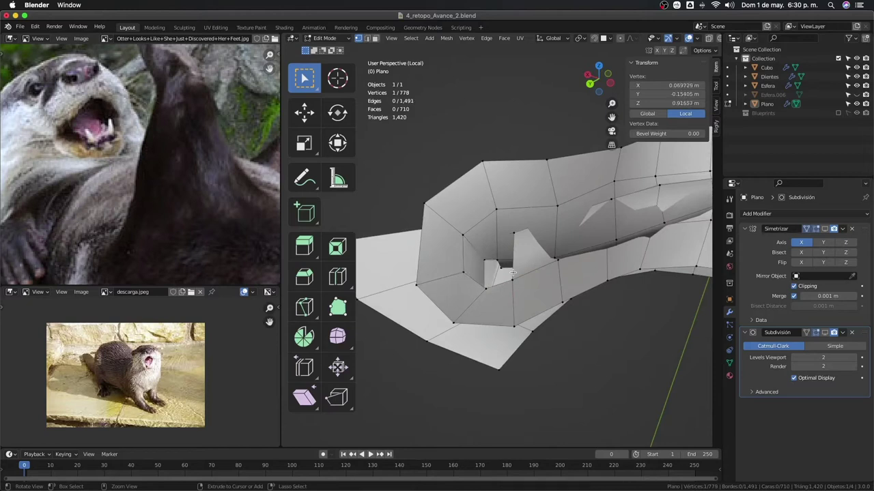
right_click(501, 266)
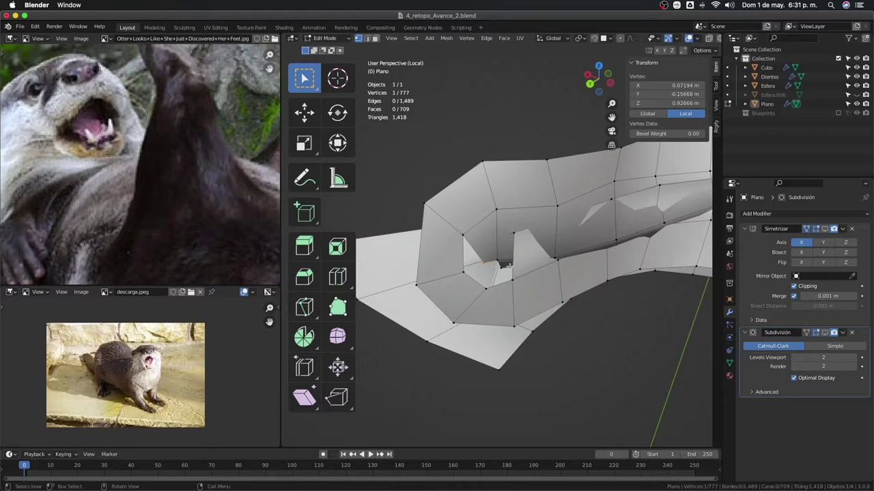
right_click(508, 266)
left_click(486, 197)
mouse_move(486, 197)
middle_mouse_down()
mouse_move(577, 240)
mouse_move(508, 238)
middle_mouse_up()
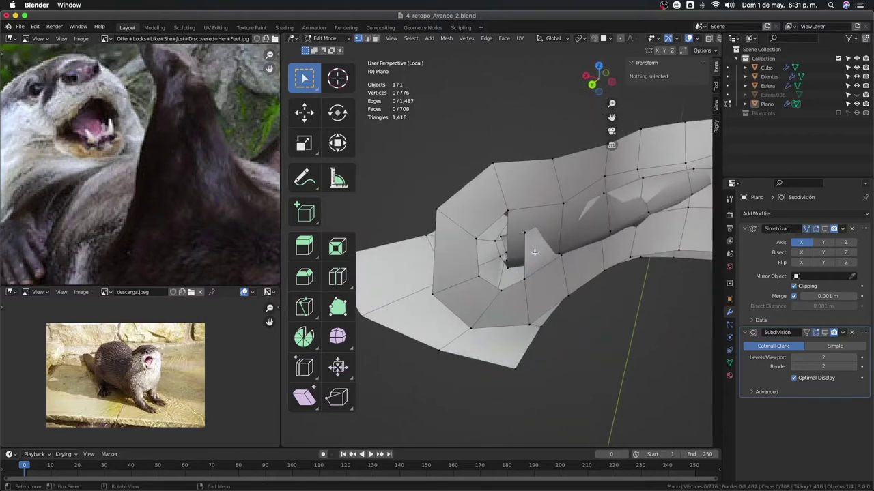
Circle-select the faces in the mouth corner
left_click(529, 242)
middle_click_drag(538, 275, 508, 274)
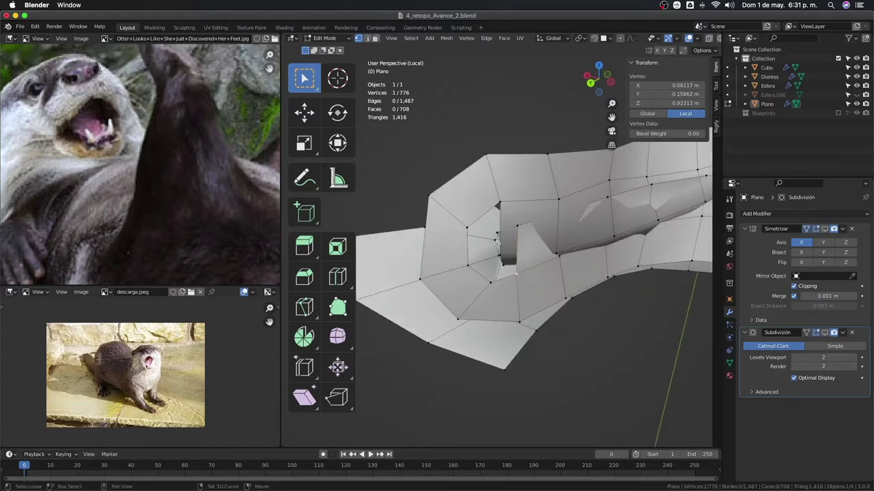
key("ctrl+z")
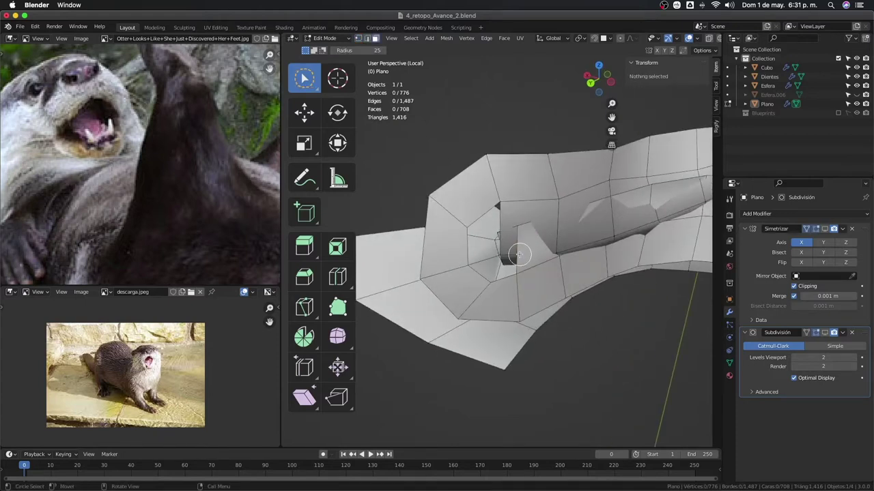
key("c")
left_click(518, 253)
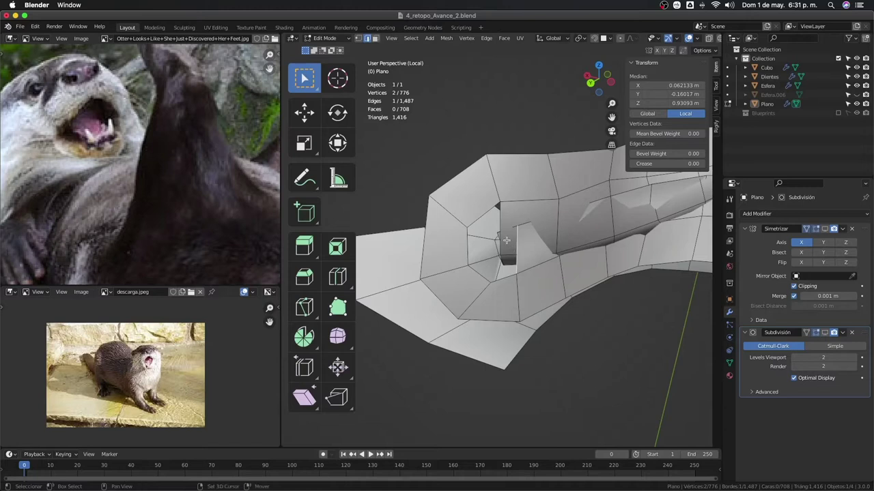
middle_click_drag(504, 242, 498, 252)
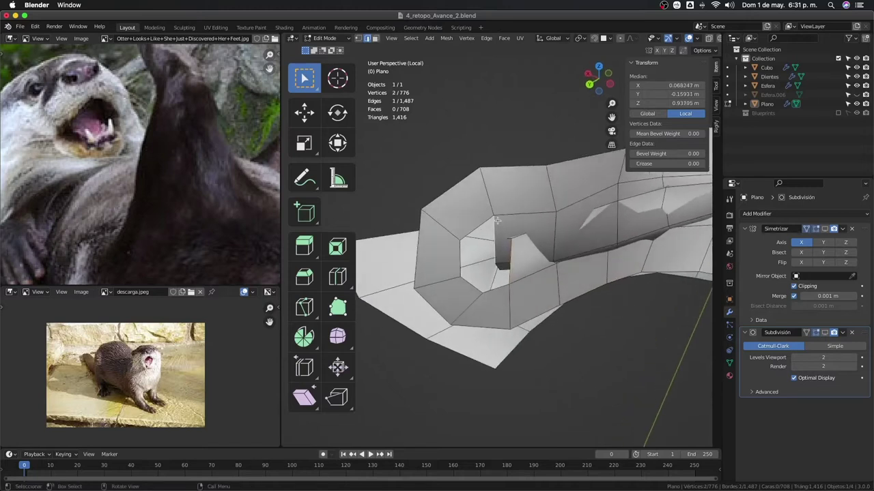
Extend a new vertex and face into the corner gap and position the corner vertices
key("alt+v")
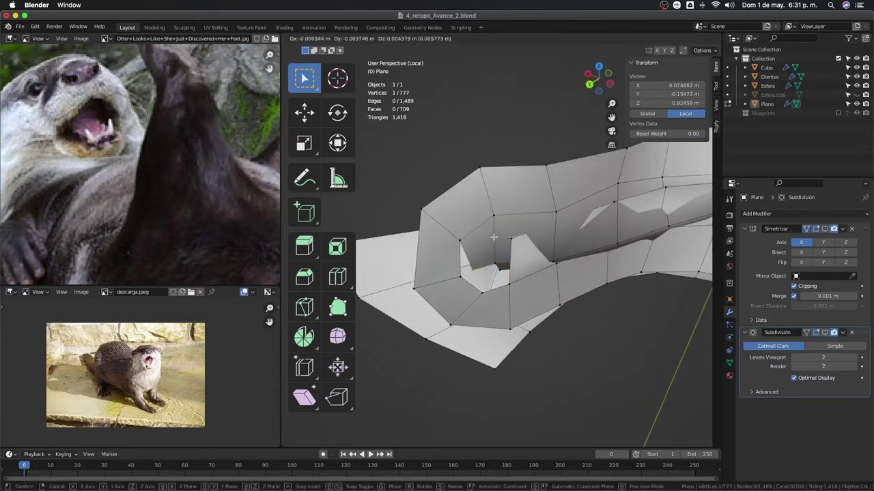
left_click(500, 233)
middle_click_drag(500, 233, 471, 253)
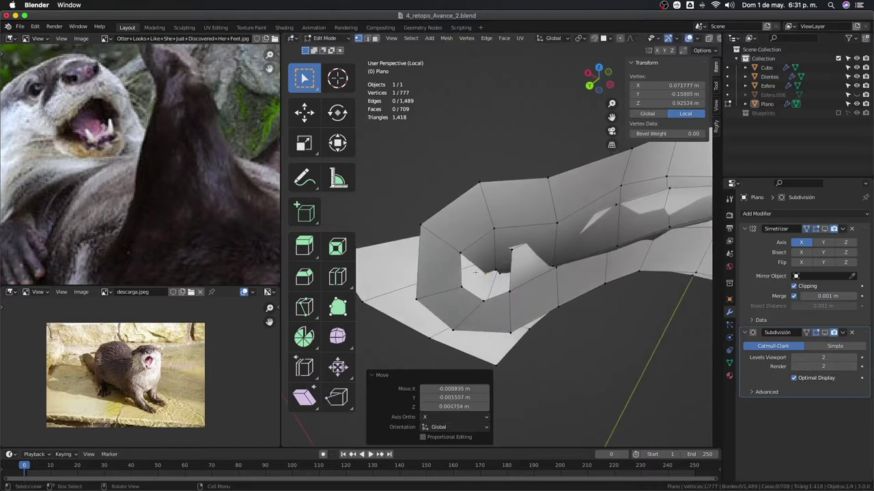
left_click(465, 254)
left_click(484, 273)
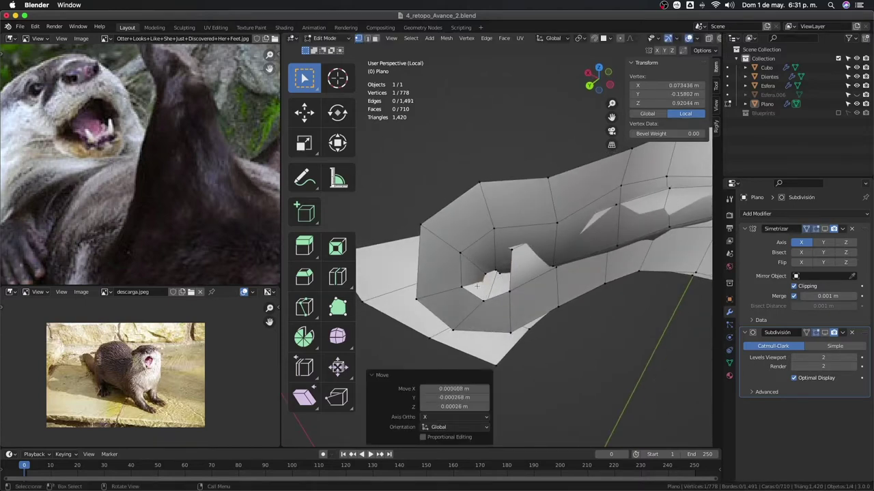
key("g")
left_click(503, 286)
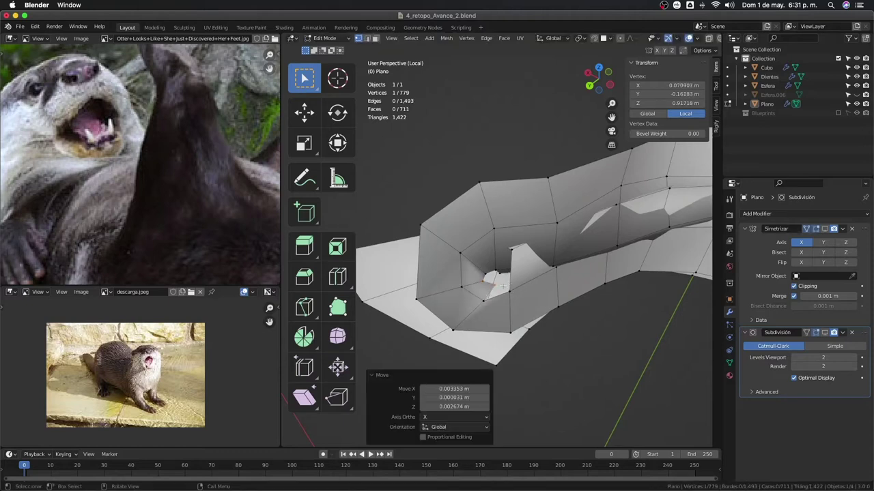
left_click(484, 300)
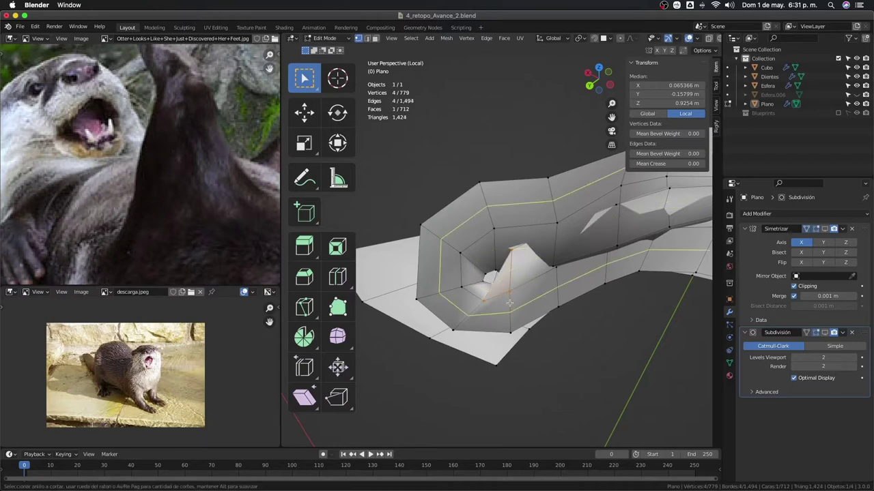
Zoom in on the mouth corner and nudge its vertices by about 2 mm
scroll(510, 287, "up", 2)
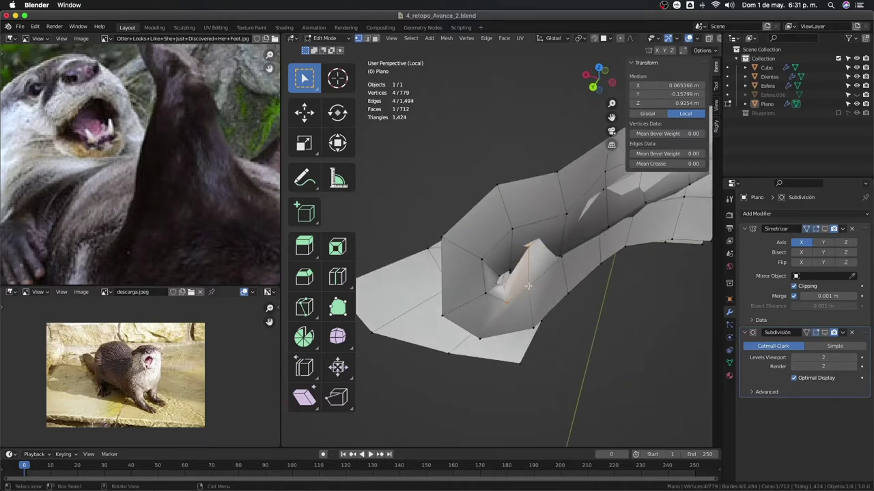
scroll(508, 286, "up", 2)
scroll(507, 285, "up", 2)
scroll(504, 285, "up", 2)
middle_click_drag(504, 284, 551, 289)
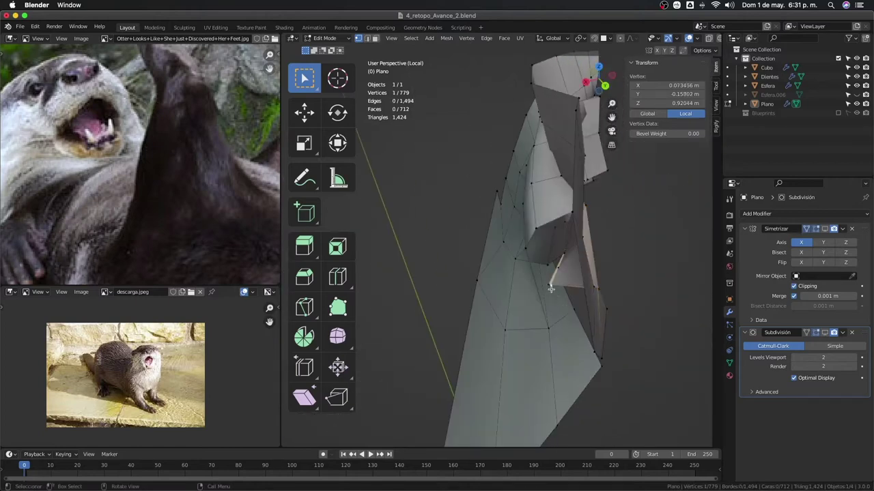
mouse_move(572, 309)
middle_mouse_down()
mouse_move(520, 371)
mouse_move(492, 298)
mouse_move(502, 305)
middle_mouse_up()
left_click(564, 351)
left_click(513, 367)
left_click(502, 305)
key("g")
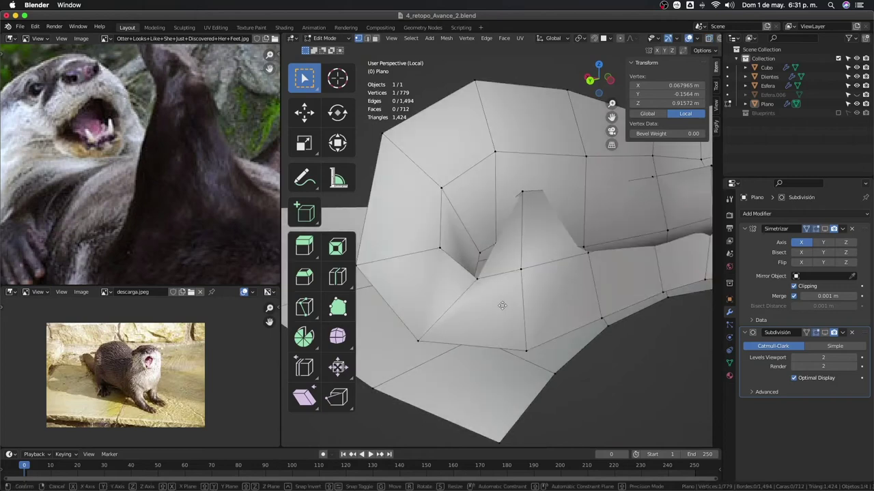
left_click(502, 253)
mouse_move(502, 253)
middle_mouse_down()
mouse_move(512, 335)
mouse_move(544, 348)
mouse_move(510, 278)
mouse_move(539, 341)
mouse_move(522, 309)
middle_mouse_up()
Adjust more corner vertices, sliding one along its edge by factor 0.335
key("g")
key("g")
left_click(532, 311)
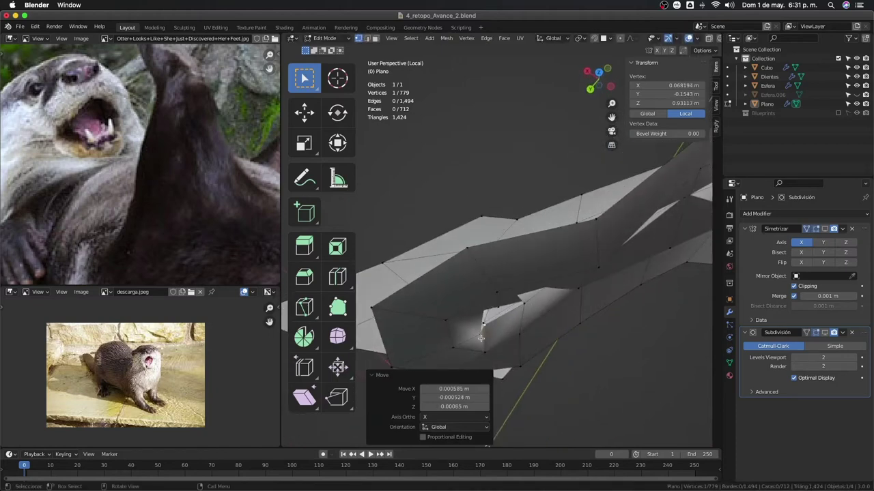
left_click(527, 270)
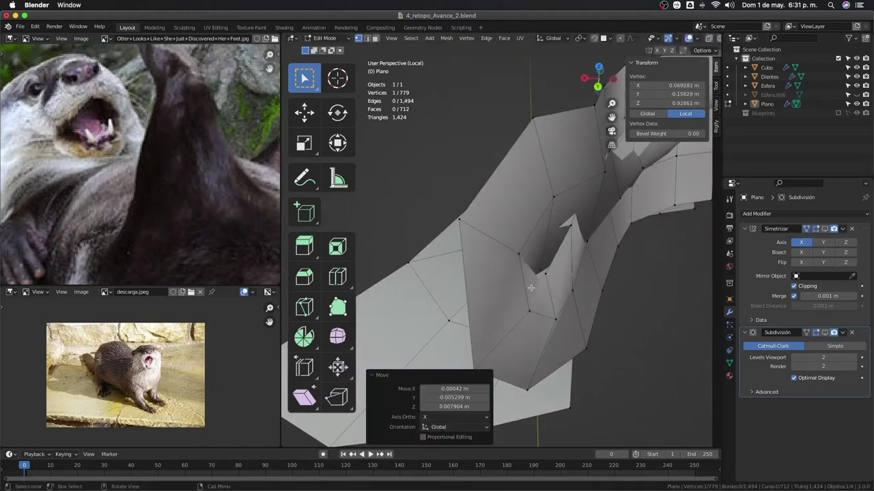
mouse_move(527, 271)
middle_mouse_down()
mouse_move(498, 360)
mouse_move(494, 309)
mouse_move(501, 344)
mouse_move(576, 258)
middle_mouse_up()
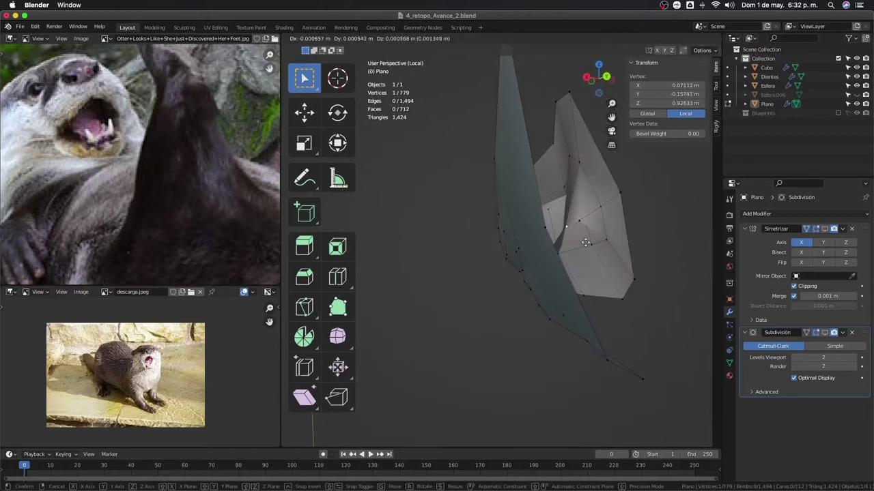
left_click(585, 243)
mouse_move(586, 242)
middle_mouse_down()
mouse_move(508, 220)
mouse_move(515, 288)
mouse_move(575, 240)
middle_mouse_up()
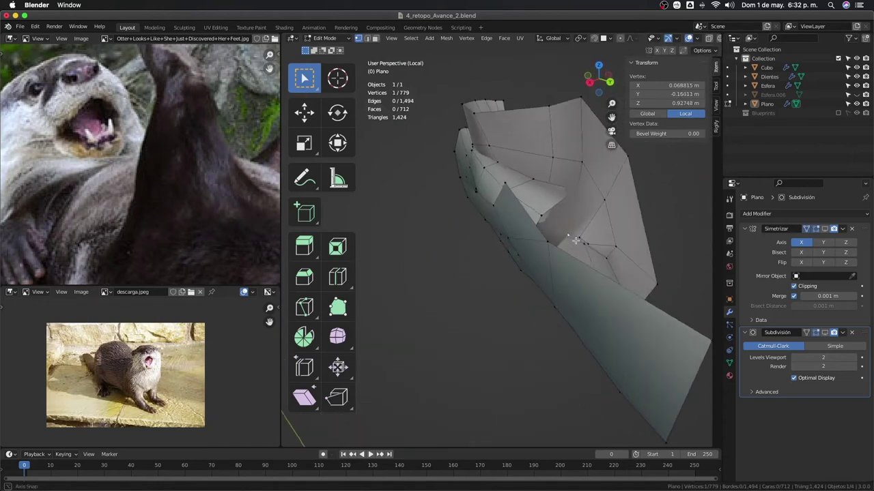
left_click(585, 217)
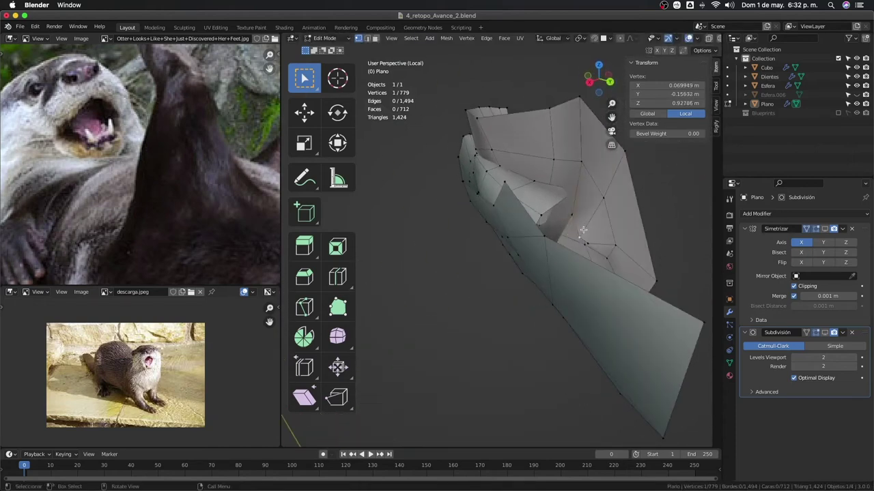
left_click(588, 216)
mouse_move(588, 216)
middle_mouse_down()
mouse_move(504, 324)
mouse_move(506, 286)
middle_mouse_up()
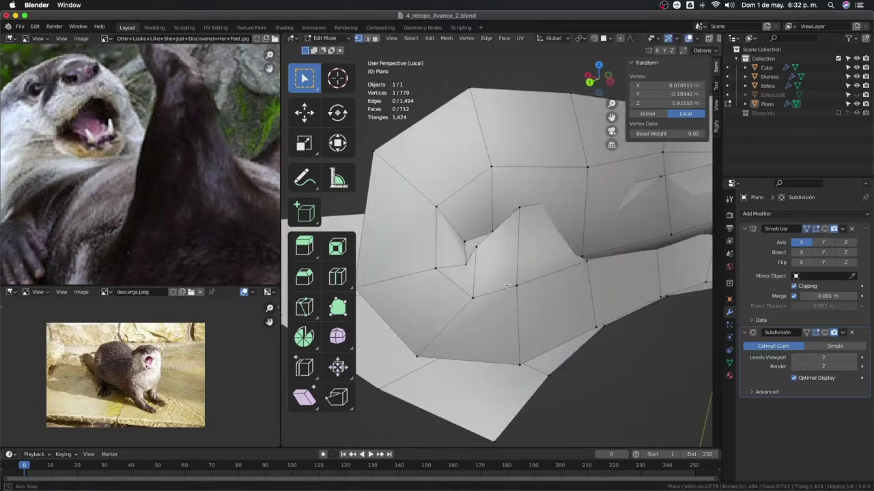
Slide mouth-corner vertices along their edges and switch to edge selection
left_click(487, 283)
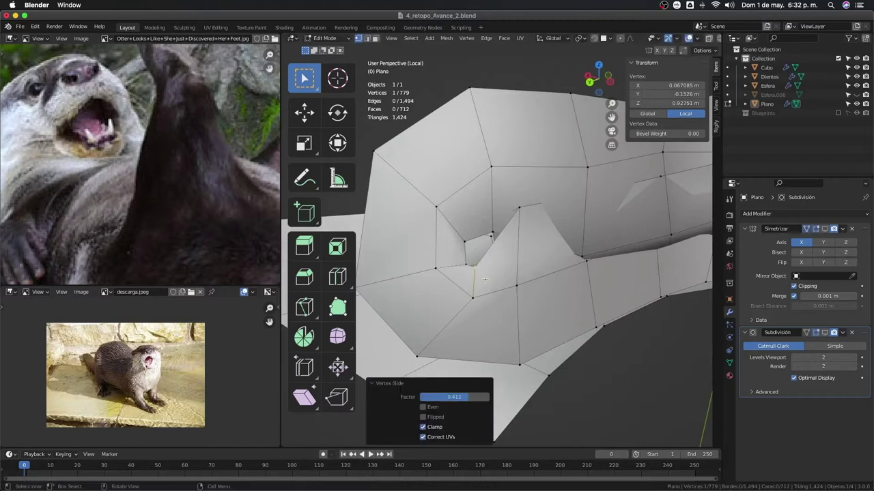
left_click(484, 281)
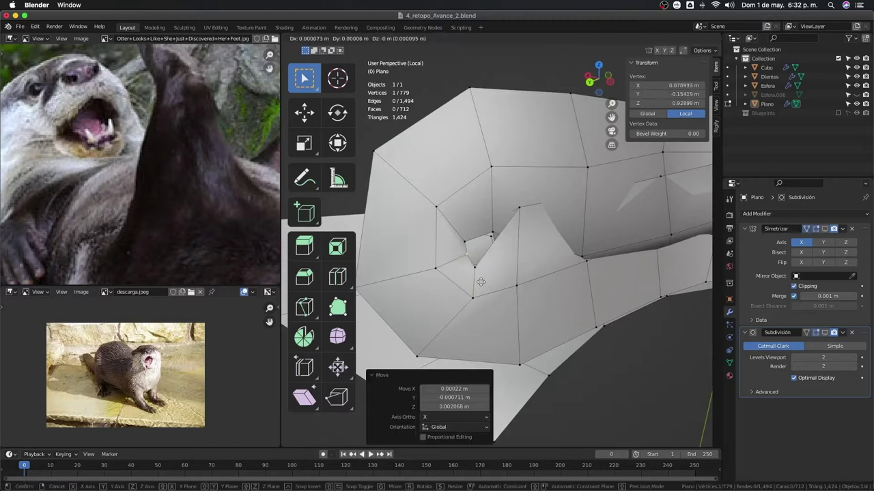
mouse_move(483, 290)
middle_mouse_down()
mouse_move(515, 229)
mouse_move(589, 296)
mouse_move(555, 248)
middle_mouse_up()
left_click(520, 224)
left_click(523, 252)
key("2")
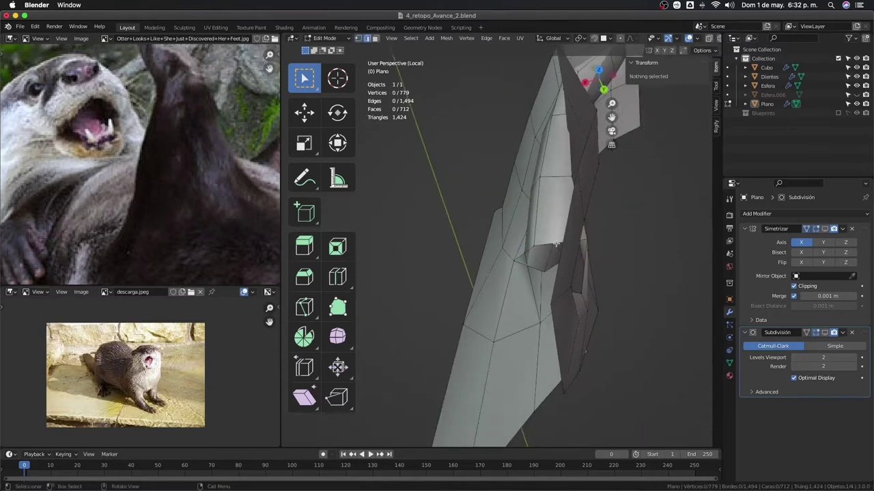
mouse_move(554, 277)
middle_mouse_down()
mouse_move(522, 265)
mouse_move(519, 282)
mouse_move(577, 288)
mouse_move(581, 298)
mouse_move(587, 248)
mouse_move(570, 290)
mouse_move(561, 281)
mouse_move(576, 254)
mouse_move(497, 282)
mouse_move(492, 260)
middle_mouse_up()
Add a new vertex and face at the mouth corner and move it into place
key("f")
left_click(586, 273)
key("g")
key("g")
left_click(544, 309)
left_click(587, 266)
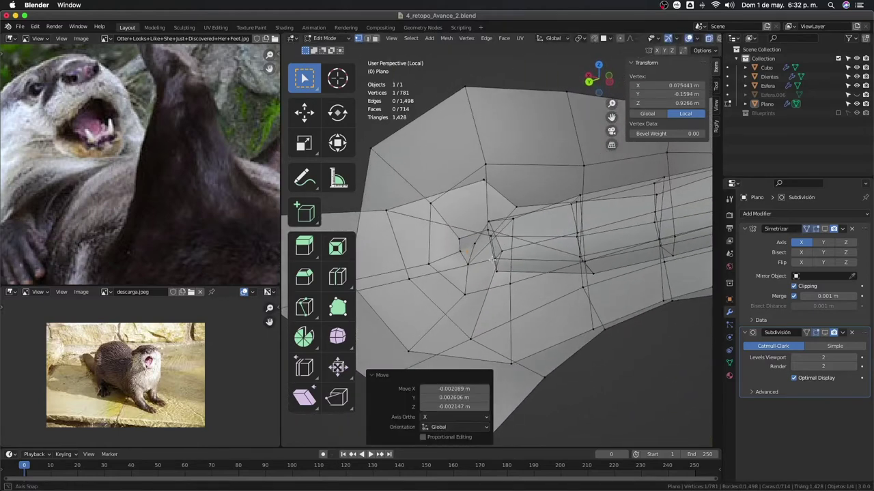
Reposition the lip-corner vertices, undoing one bad move
left_click(464, 252)
left_click(480, 257)
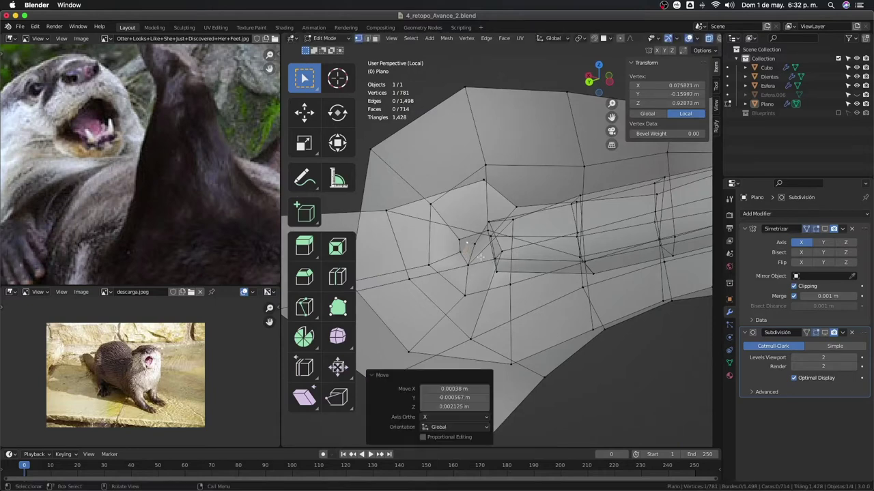
key("ctrl+z")
left_click(464, 272)
mouse_move(464, 272)
middle_mouse_down()
mouse_move(568, 269)
mouse_move(582, 292)
mouse_move(559, 221)
mouse_move(530, 243)
mouse_move(612, 275)
mouse_move(615, 244)
middle_mouse_up()
left_click(588, 278)
left_click(530, 251)
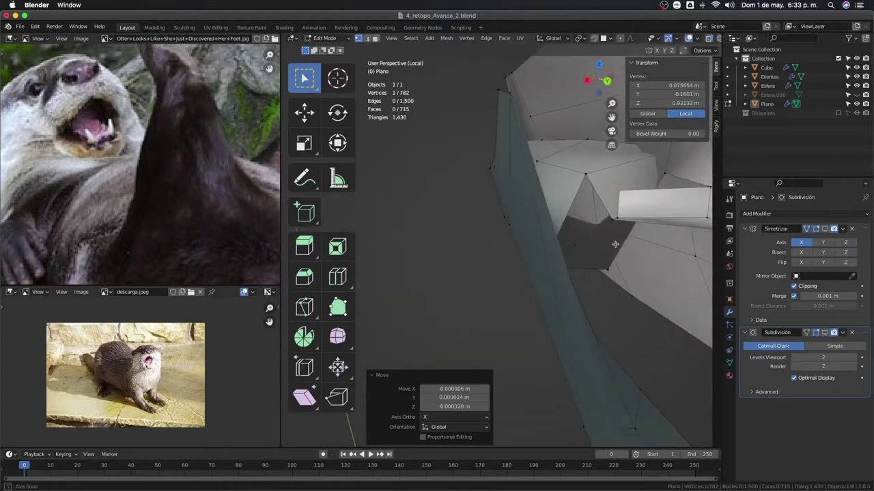
Nudge a mouth-corner vertex into a better position
mouse_move(622, 291)
middle_mouse_down()
mouse_move(622, 254)
mouse_move(576, 279)
mouse_move(488, 219)
mouse_move(487, 245)
mouse_move(575, 266)
mouse_move(533, 301)
middle_mouse_up()
key("g")
left_click(622, 232)
Try loop cuts near the mouth, then select three inner lip-corner vertices
key("ctrl+r")
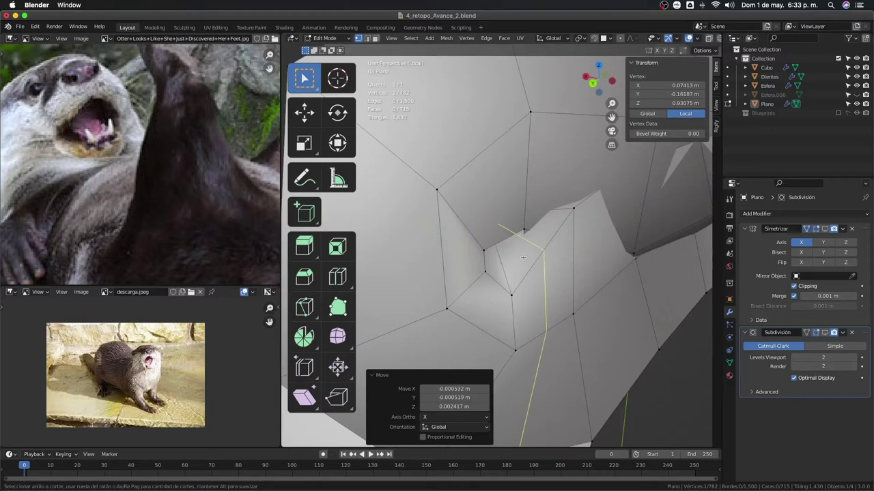
left_click(512, 266)
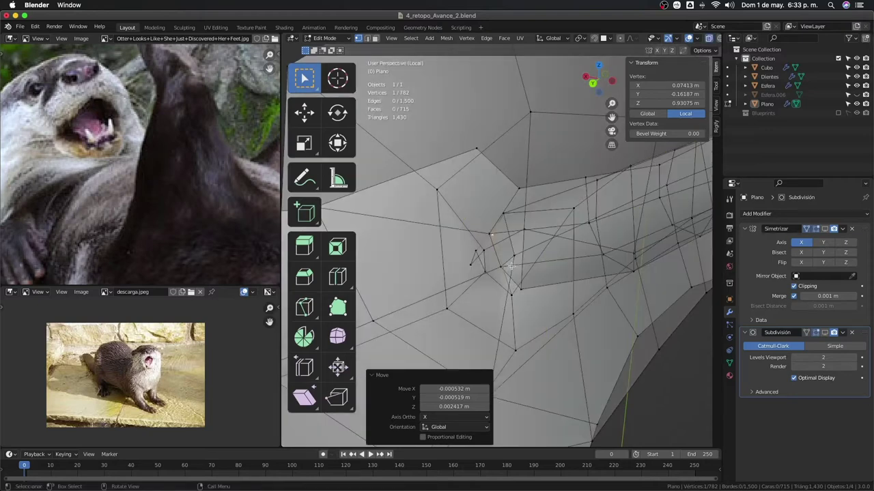
middle_click_drag(507, 266, 491, 313)
key("ctrl+r")
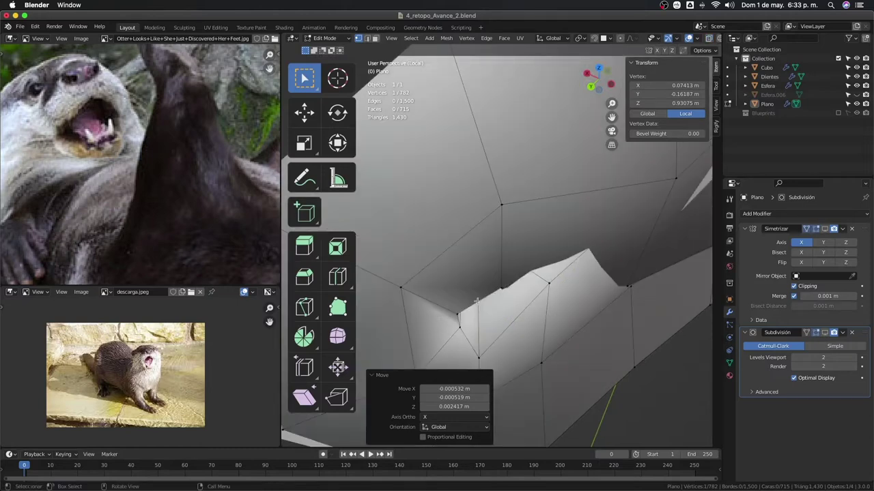
mouse_move(531, 271)
middle_mouse_down()
mouse_move(608, 310)
mouse_move(569, 202)
middle_mouse_up()
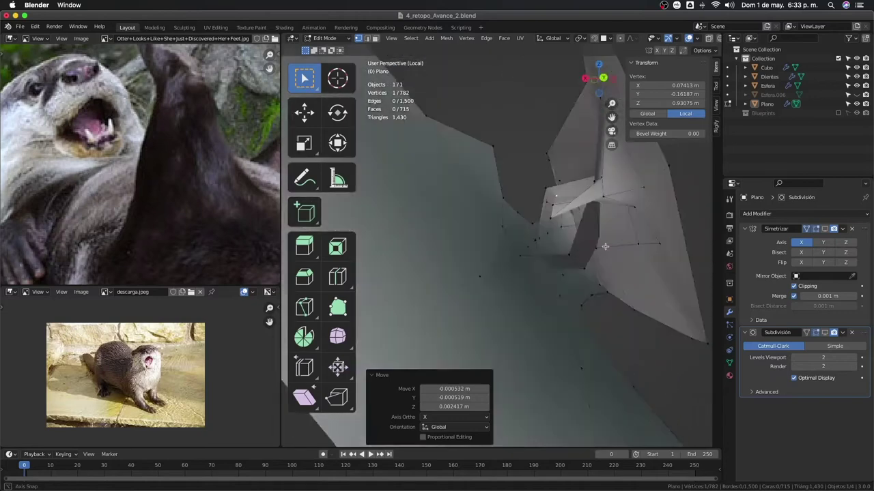
mouse_move(569, 201)
middle_mouse_down()
mouse_move(596, 282)
mouse_move(576, 301)
middle_mouse_up()
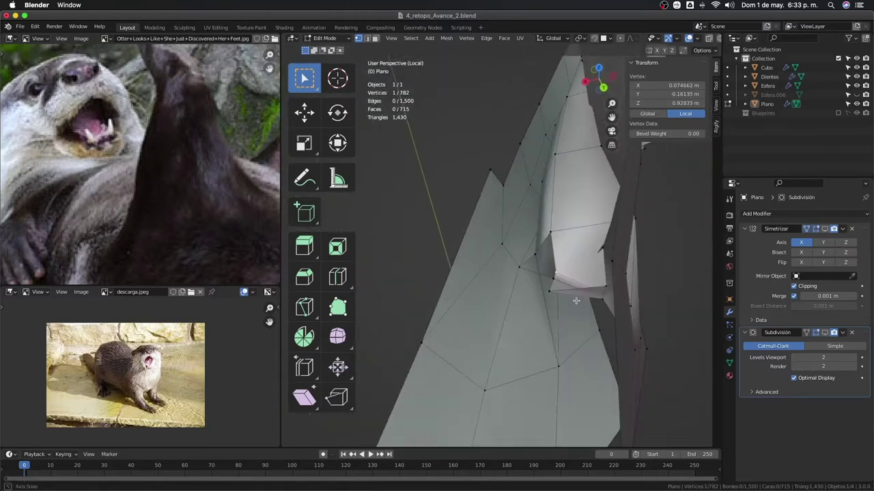
left_click(551, 283, "shift")
Delete the three selected mouth-corner vertices
key("x")
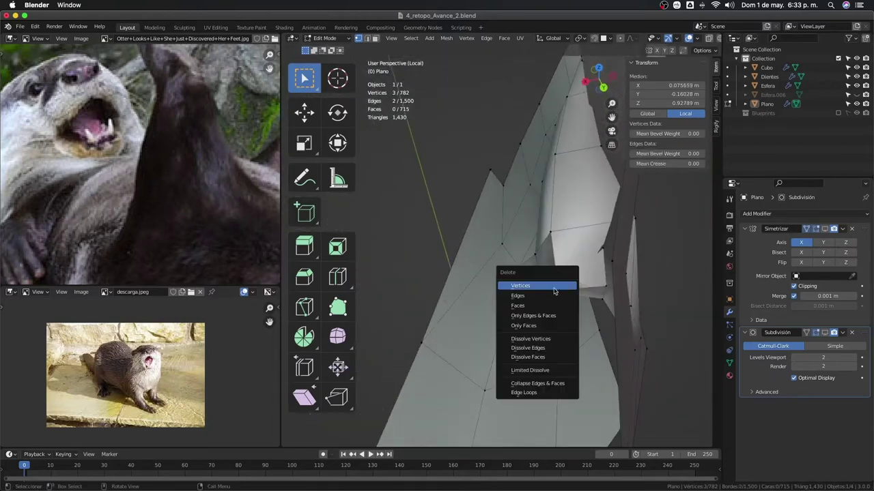
left_click(554, 286)
mouse_move(554, 292)
middle_mouse_down()
mouse_move(560, 161)
mouse_move(588, 187)
mouse_move(569, 183)
mouse_move(579, 239)
mouse_move(596, 262)
mouse_move(516, 265)
mouse_move(584, 208)
mouse_move(557, 227)
middle_mouse_up()
Move a vertex at the hole's edge into position
left_click(560, 147)
left_click(582, 195)
key("g")
left_click(571, 239)
key("g")
Extrude a new vertex into the gap, place it, and adjust the surrounding corner vertices
key("e")
left_click(570, 215)
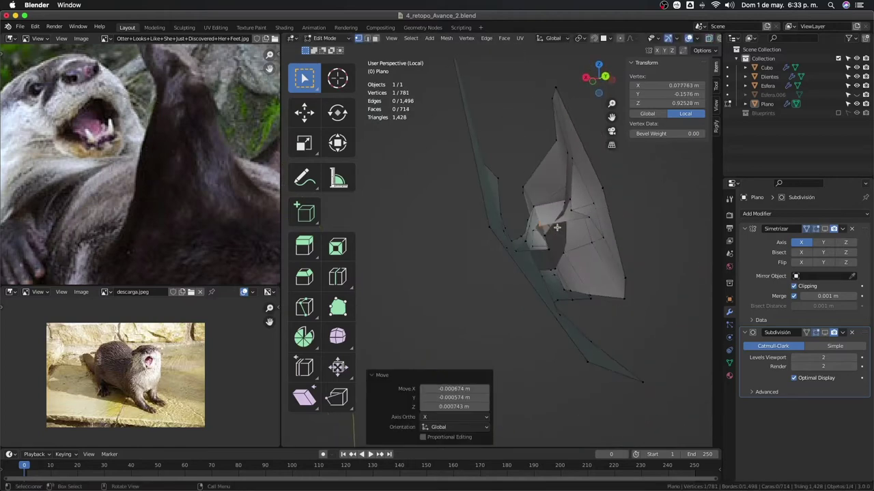
left_click(559, 222)
scroll(559, 222, "up", 5)
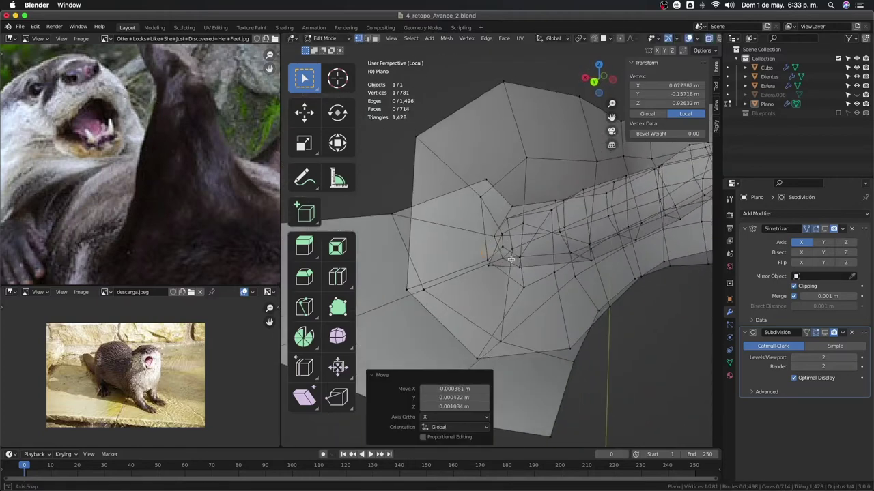
mouse_move(560, 222)
middle_mouse_down()
mouse_move(524, 264)
mouse_move(551, 221)
mouse_move(574, 258)
mouse_move(585, 239)
middle_mouse_up()
left_click(591, 231)
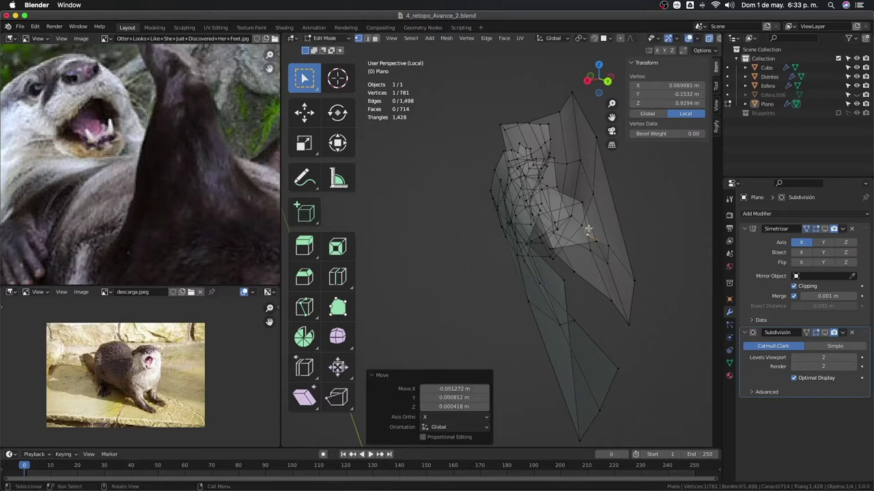
left_click(584, 237)
left_click(586, 251)
middle_click_drag(586, 251, 584, 261)
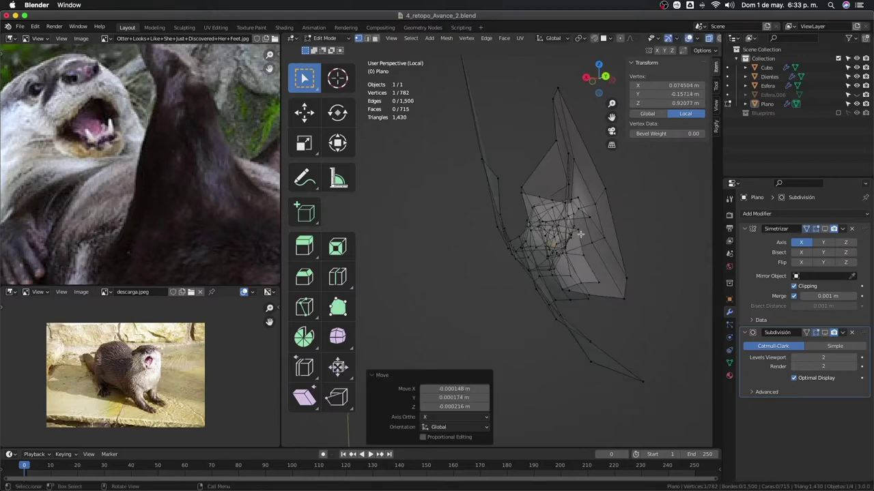
left_click(585, 216, "shift")
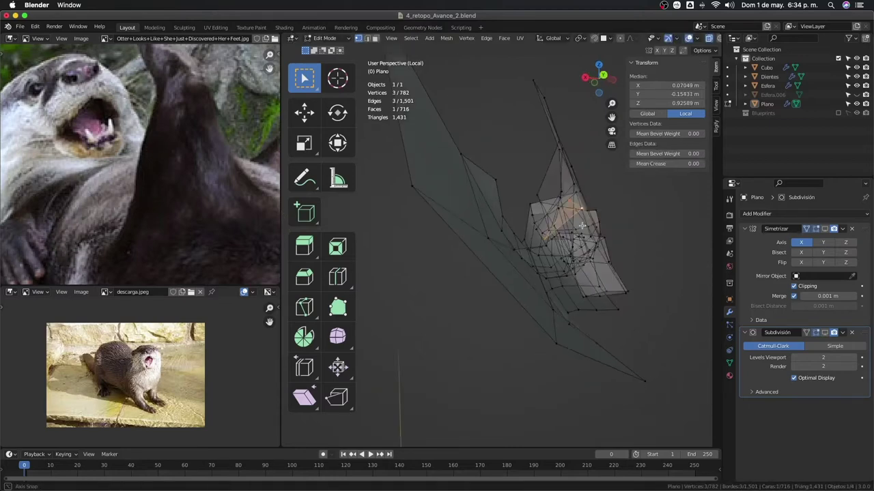
Orbit around the otter's mouth corner and drag a corner vertex to a new position
mouse_move(547, 243)
middle_mouse_down()
mouse_move(514, 208)
mouse_move(577, 274)
mouse_move(595, 278)
middle_mouse_up()
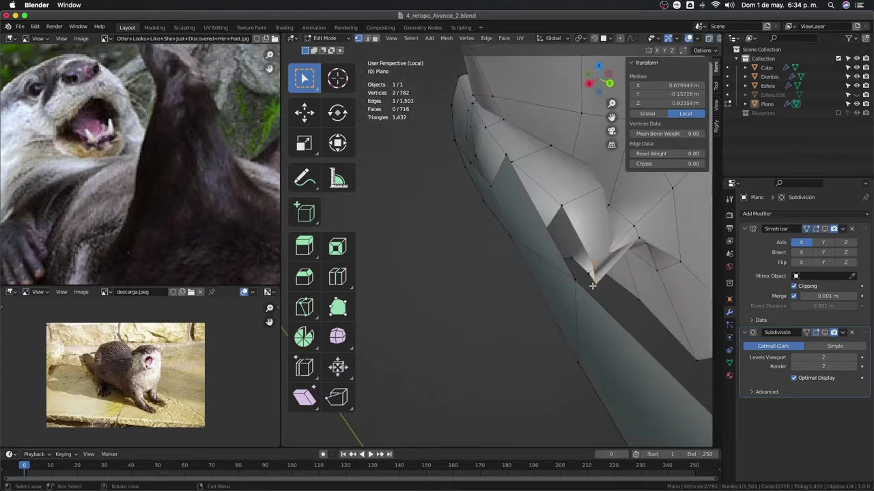
left_click_drag(593, 275, 594, 276)
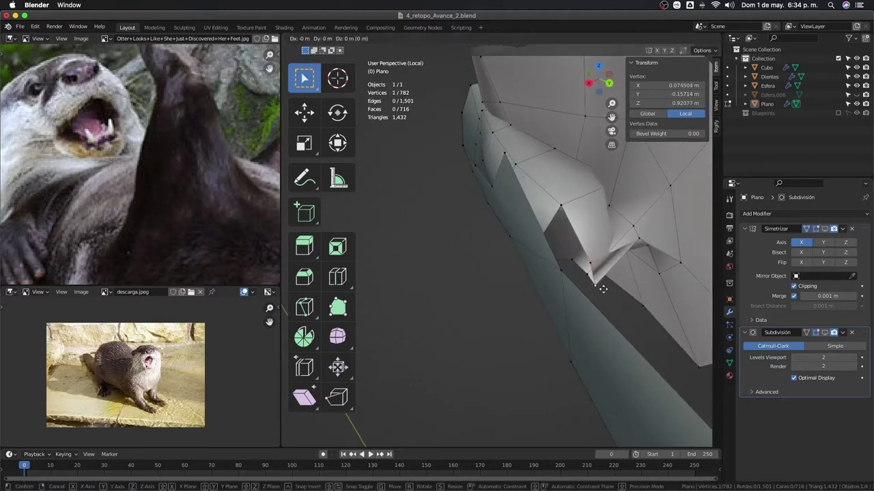
middle_click_drag(594, 277, 574, 251)
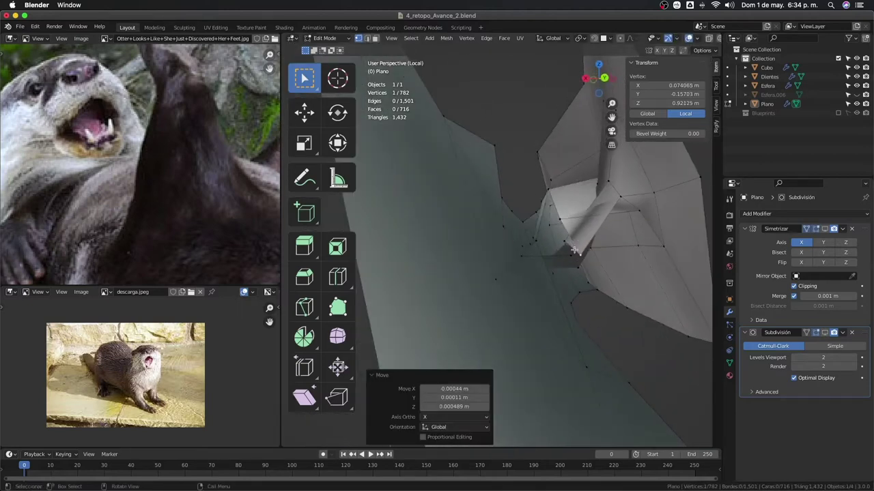
left_click_drag(566, 250, 574, 266)
mouse_move(574, 266)
middle_mouse_down()
mouse_move(585, 269)
mouse_move(570, 263)
middle_mouse_up()
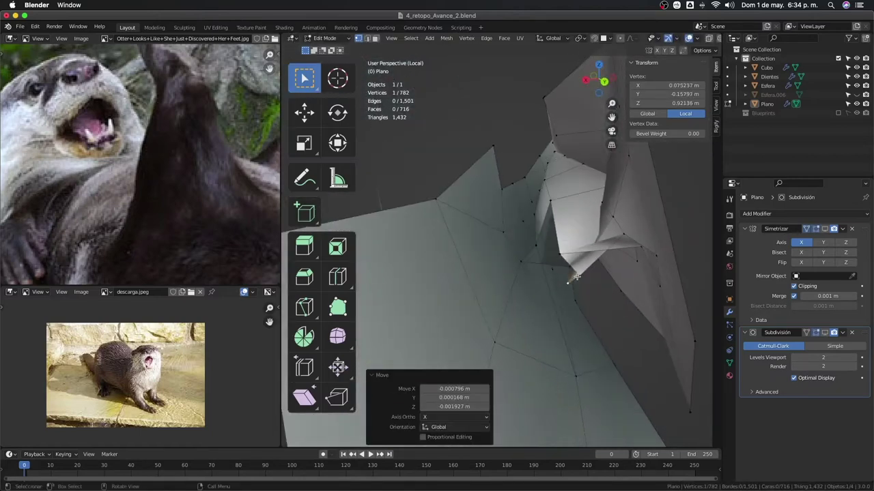
left_click_drag(581, 258, 581, 259)
mouse_move(581, 259)
middle_mouse_down()
mouse_move(598, 250)
mouse_move(577, 269)
mouse_move(581, 251)
middle_mouse_up()
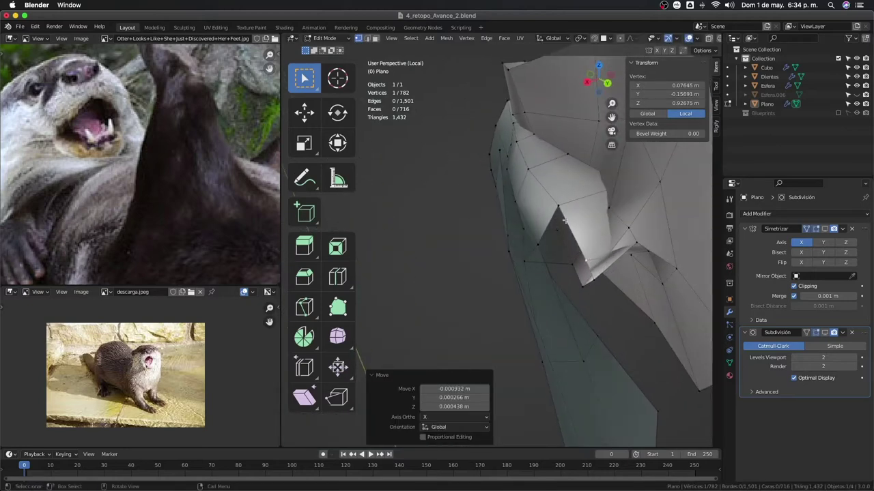
middle_click_drag(564, 220, 569, 280)
Grab-move the mouth-corner vertex again and inspect the lip corner from several angles
key("g")
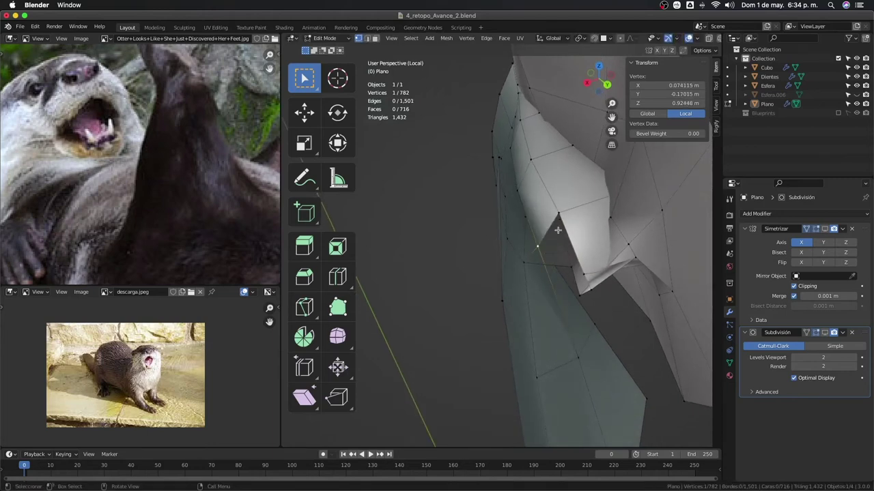
left_click(569, 256)
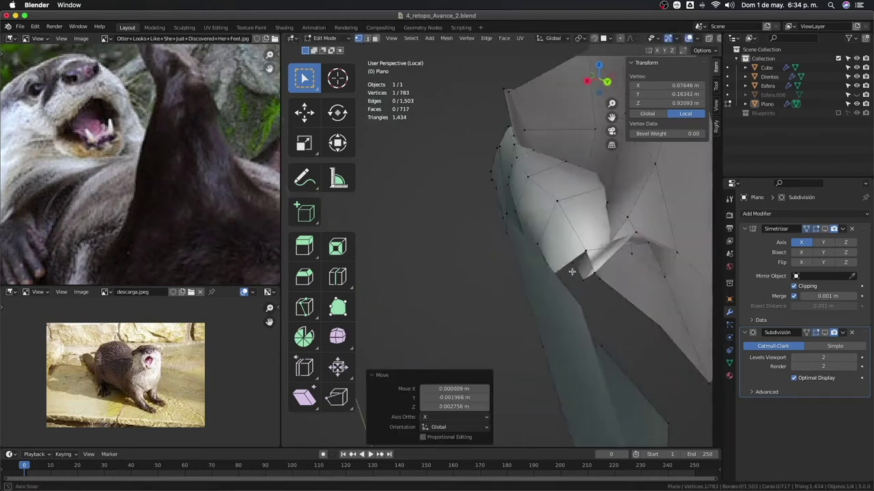
middle_click_drag(569, 259, 559, 284)
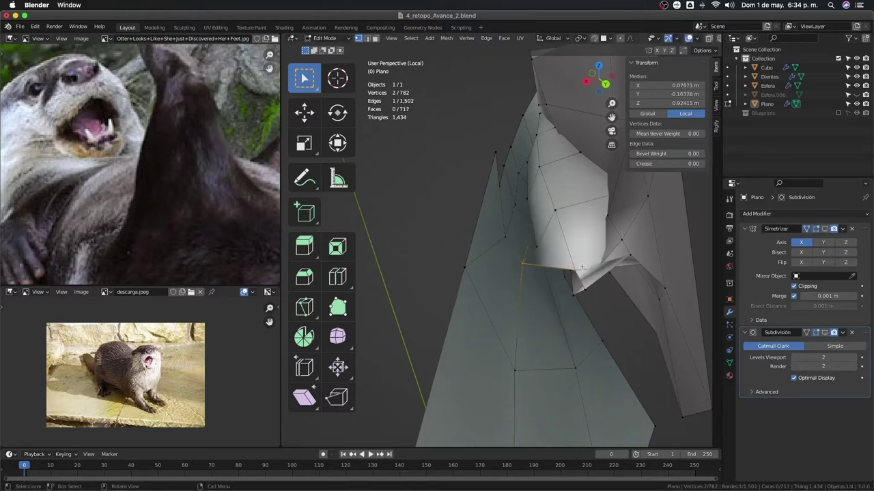
mouse_move(582, 267)
middle_mouse_down()
mouse_move(568, 231)
mouse_move(513, 258)
middle_mouse_up()
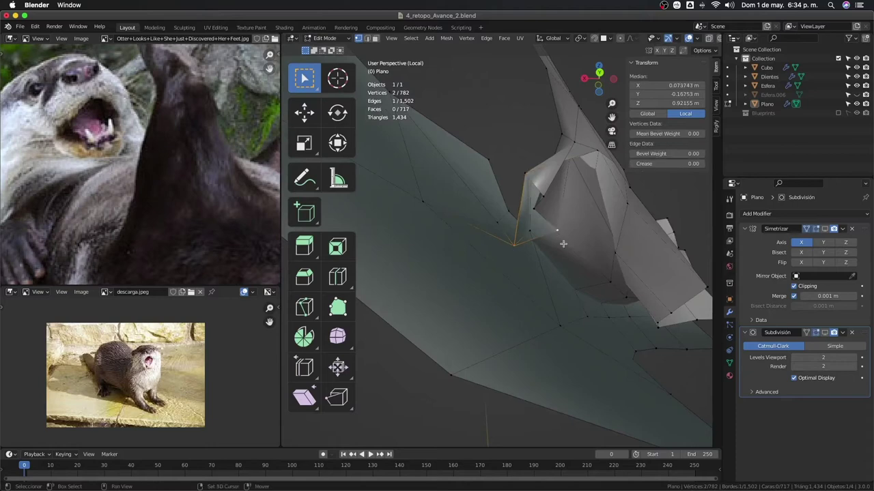
mouse_move(563, 246)
middle_mouse_down()
mouse_move(580, 260)
mouse_move(539, 204)
mouse_move(526, 240)
mouse_move(522, 219)
mouse_move(554, 219)
mouse_move(526, 198)
mouse_move(581, 273)
mouse_move(584, 312)
mouse_move(525, 275)
middle_mouse_up()
Slide the single lip-corner vertex along its edge and check its placement
left_click(524, 261)
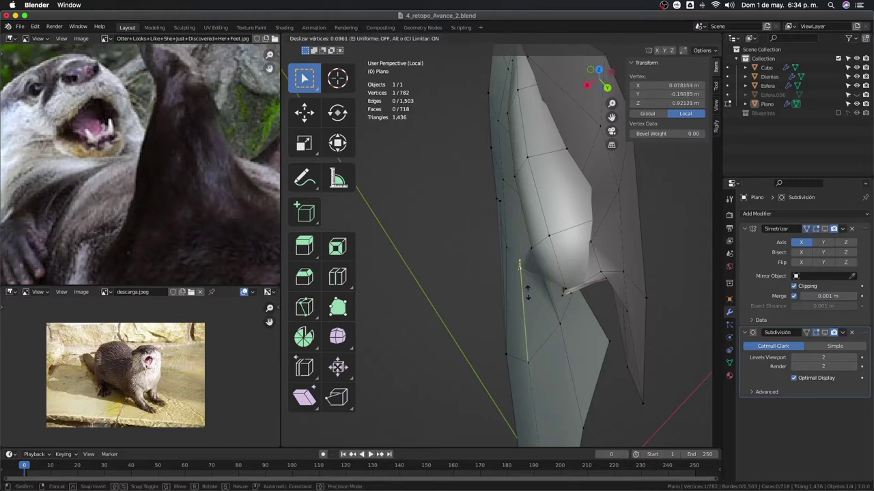
key("g")
key("g")
left_click(527, 303)
mouse_move(526, 302)
middle_mouse_down()
mouse_move(517, 234)
mouse_move(530, 258)
mouse_move(528, 231)
middle_mouse_up()
key("g")
left_click(528, 256)
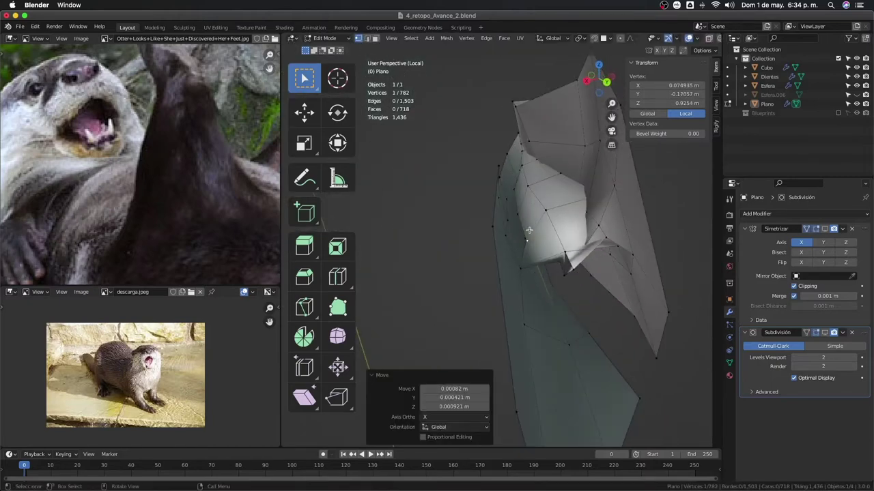
mouse_move(548, 264)
middle_mouse_down()
mouse_move(520, 207)
mouse_move(576, 265)
mouse_move(582, 248)
middle_mouse_up()
Reposition another vertex near the lip corner with Y-constrained grab moves
left_click(536, 238)
left_click(577, 268)
key("g")
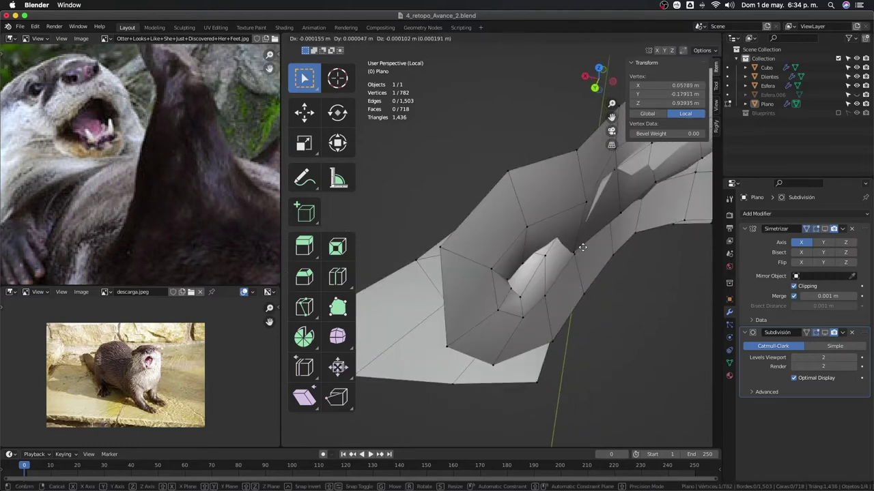
left_click(594, 259)
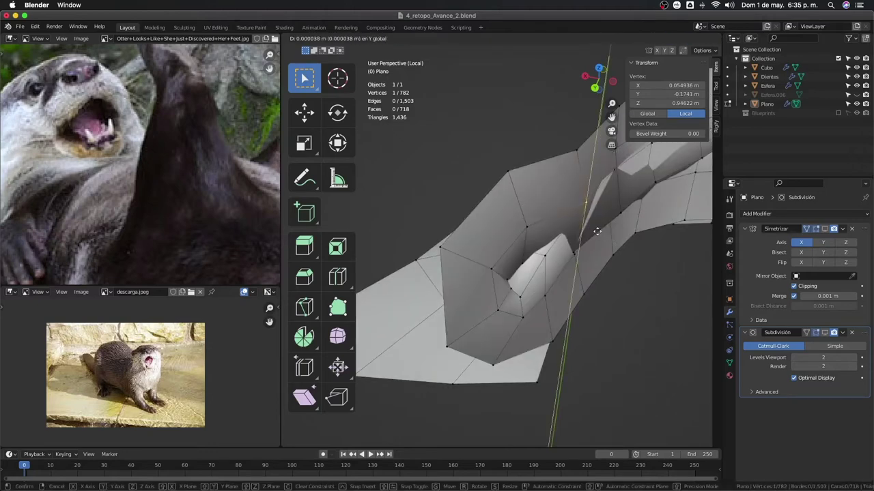
key("g")
mouse_move(597, 232)
middle_mouse_down()
mouse_move(606, 260)
mouse_move(572, 256)
mouse_move(509, 278)
mouse_move(536, 328)
mouse_move(492, 260)
mouse_move(607, 220)
middle_mouse_up()
key("g")
left_click(521, 271)
Select the lip-corner edge run and dissolve the edges, removing four vertices
scroll(492, 260, "up", 3)
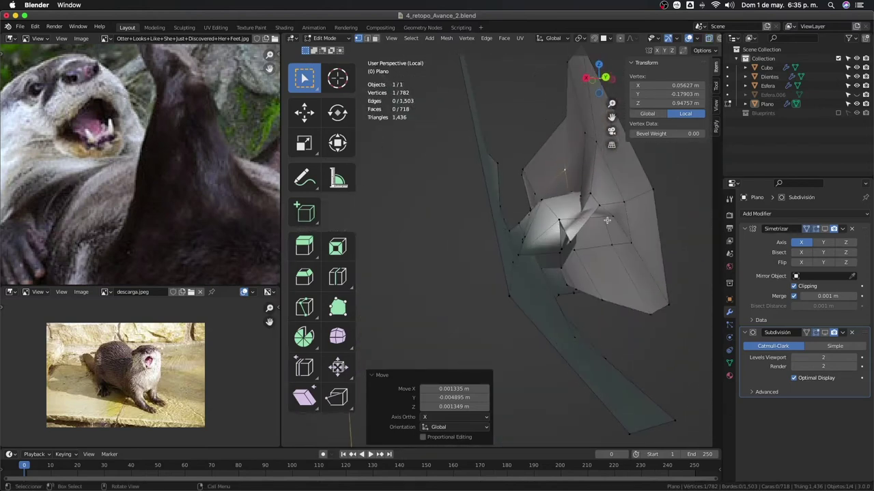
left_click(607, 220, "ctrl")
mouse_move(607, 220)
middle_mouse_down()
mouse_move(560, 227)
mouse_move(477, 271)
mouse_move(557, 235)
mouse_move(551, 209)
middle_mouse_up()
scroll(560, 227, "up", 3)
key("ctrl+l")
left_click(556, 235)
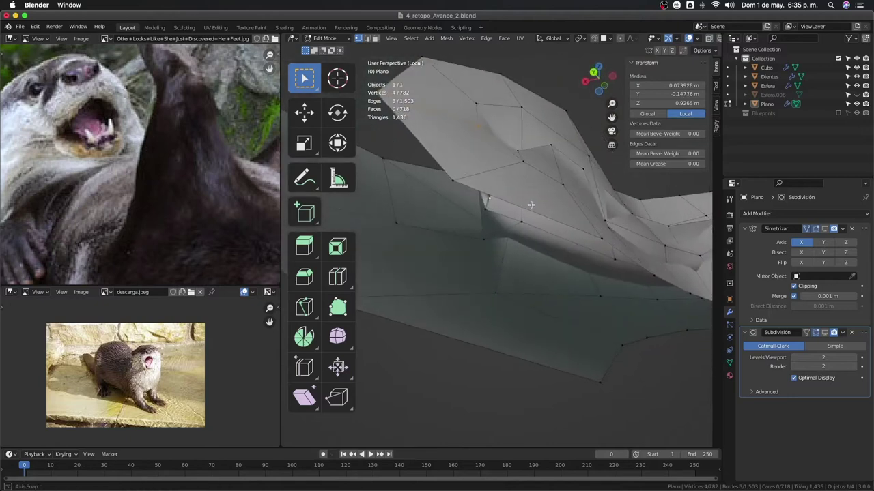
left_click(551, 210, "ctrl")
key("x")
left_click(524, 271)
middle_click_drag(523, 271, 475, 293)
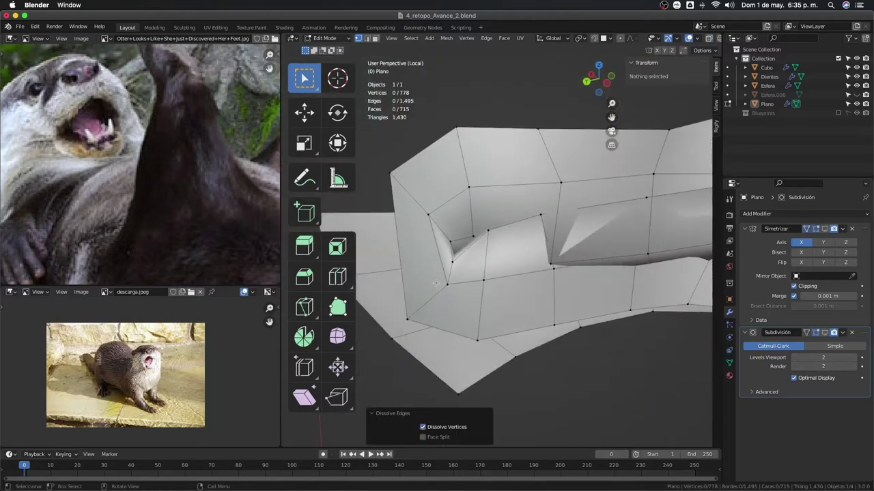
Nudge the nearby lip-corner vertices into new positions
left_click(435, 283)
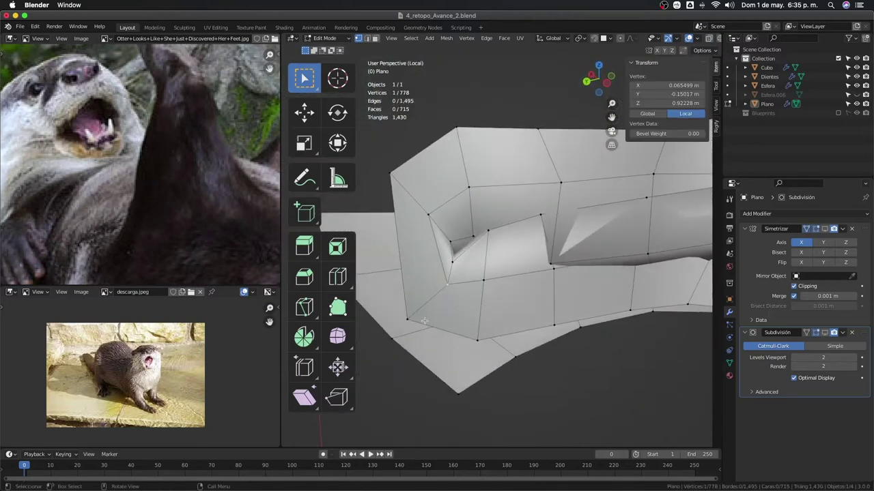
middle_click_drag(413, 319, 512, 316)
left_click(488, 298)
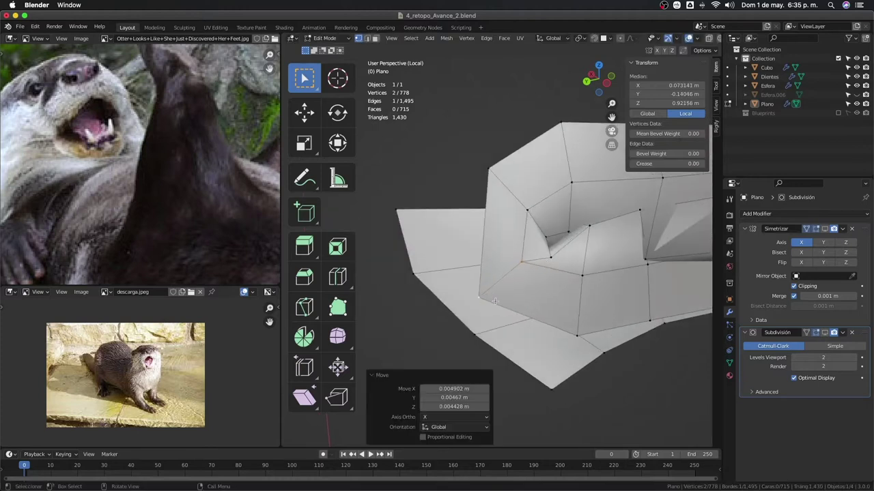
left_click(484, 308)
left_click(476, 282)
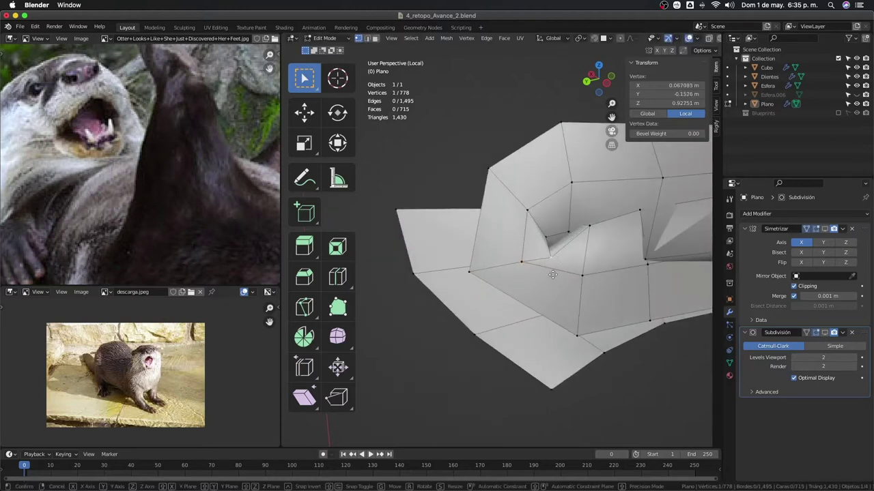
left_click(549, 265)
Nudge the selected lip-corner vertex twice and test an edge loop from a side view
key("g")
left_click(592, 251)
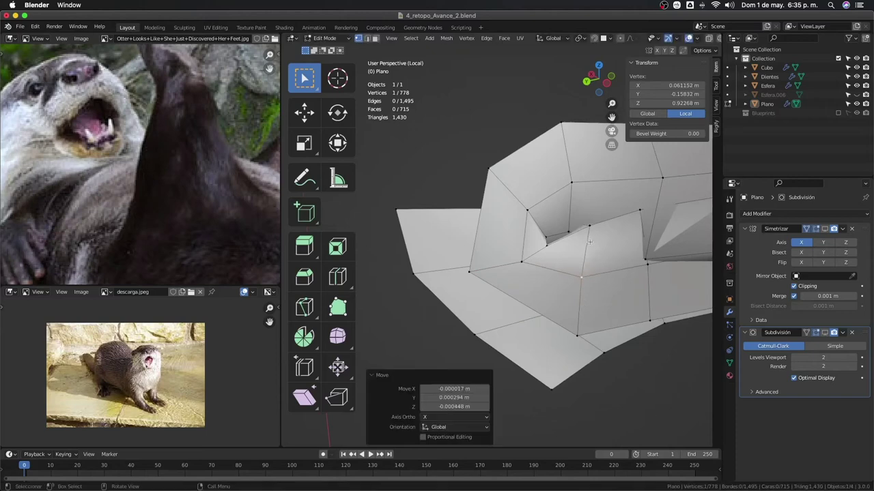
key("g")
left_click(591, 250)
mouse_move(592, 251)
middle_mouse_down()
mouse_move(547, 295)
mouse_move(444, 257)
middle_mouse_up()
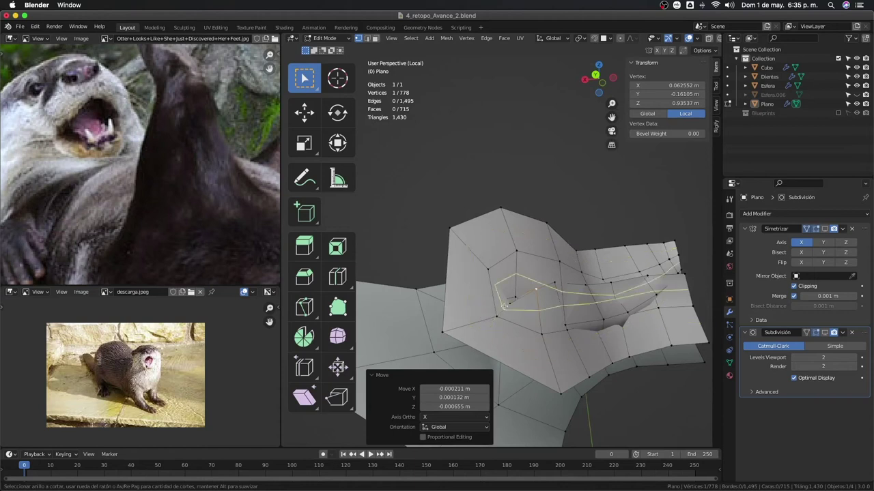
middle_click_drag(499, 314, 535, 323)
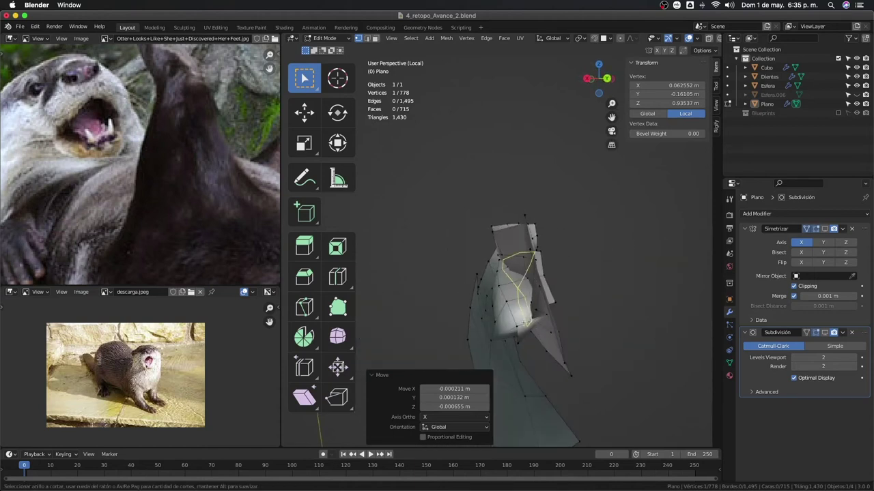
left_click(538, 339)
mouse_move(539, 339)
middle_mouse_down()
mouse_move(541, 365)
mouse_move(510, 304)
mouse_move(556, 346)
mouse_move(544, 327)
mouse_move(493, 295)
middle_mouse_up()
Undo the trial edge loop and dissolve the selected lip-corner edges, leaving 774 vertices
key("ctrl+z")
key("x")
left_click(556, 347)
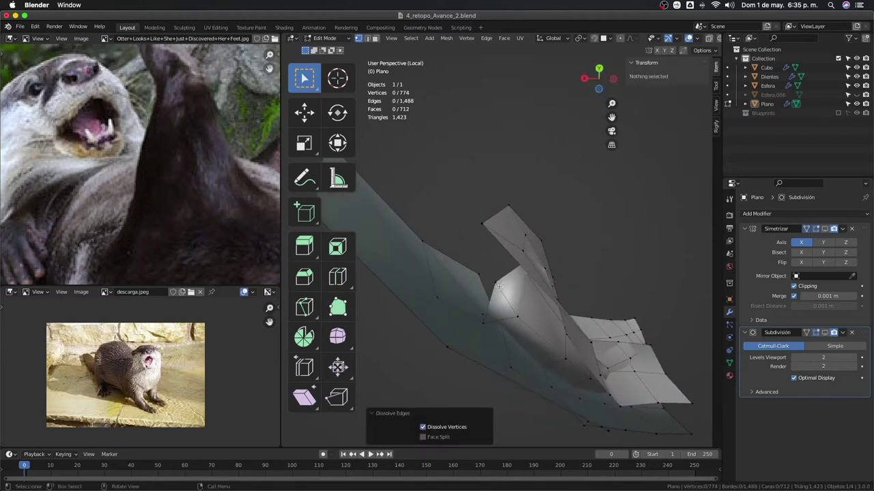
left_click(498, 286)
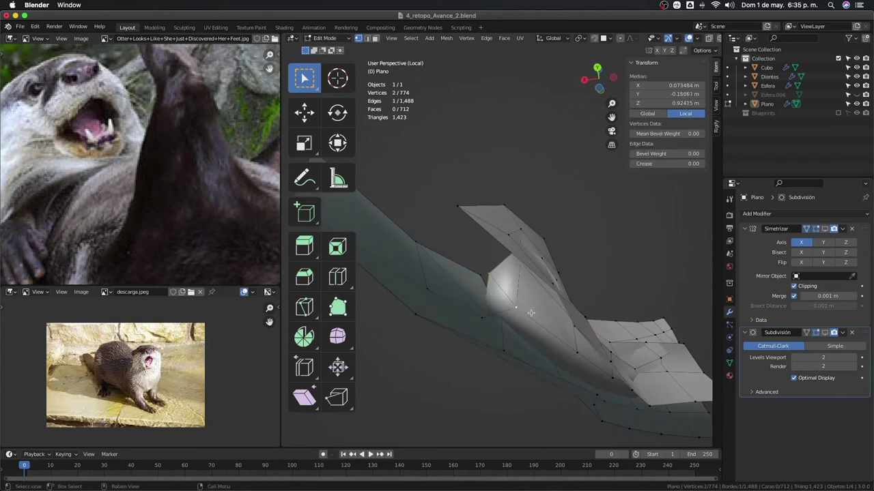
Merge the two lip-corner vertices at their center and cancel a trial loop cut
left_click(491, 314)
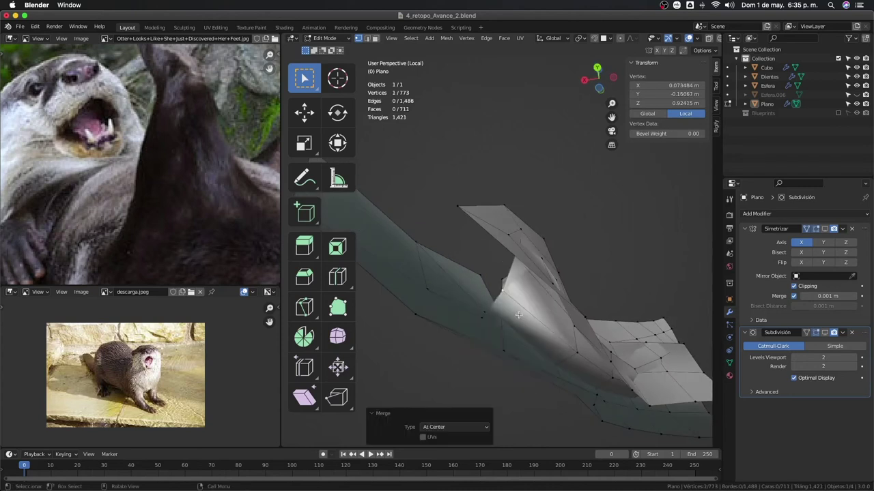
mouse_move(490, 313)
middle_mouse_down()
mouse_move(519, 341)
mouse_move(514, 321)
mouse_move(551, 332)
middle_mouse_up()
left_click(502, 311)
key("ctrl+z")
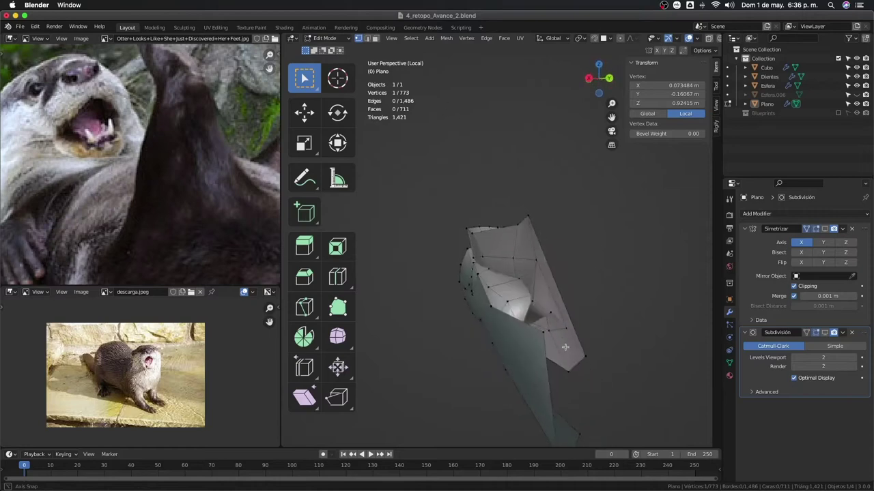
Try a second center merge from another angle, toggle X-ray, and undo it
middle_click_drag(560, 355, 541, 329)
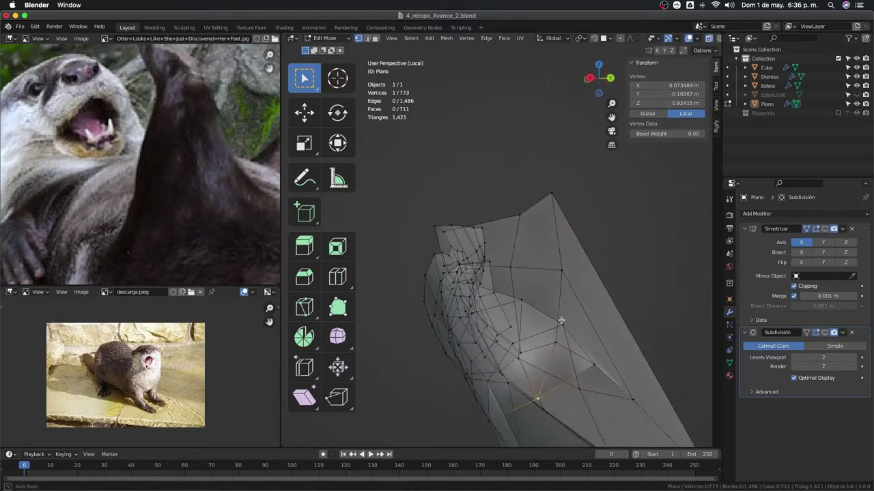
middle_click_drag(565, 369, 577, 393)
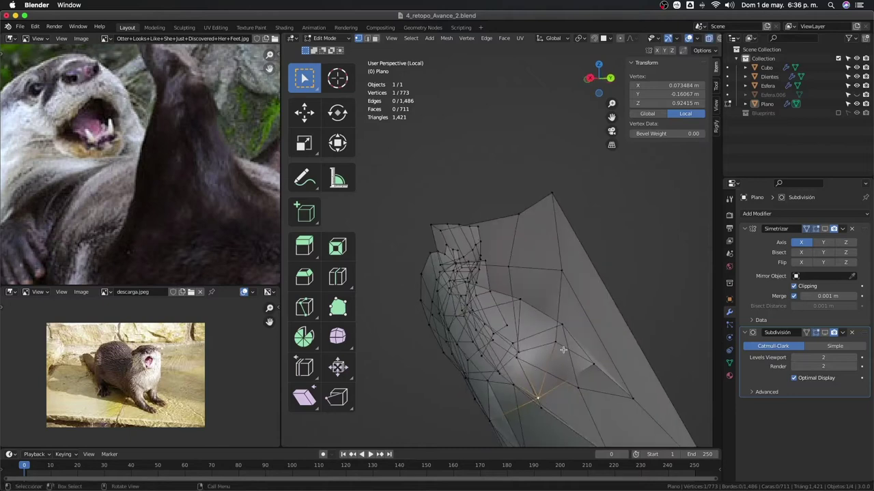
middle_click_drag(588, 372, 587, 366)
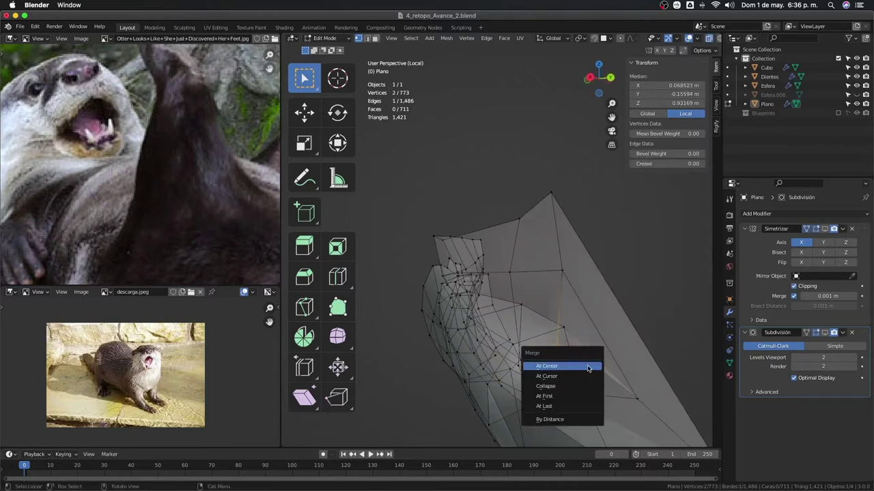
left_click(588, 368)
key("alt+z")
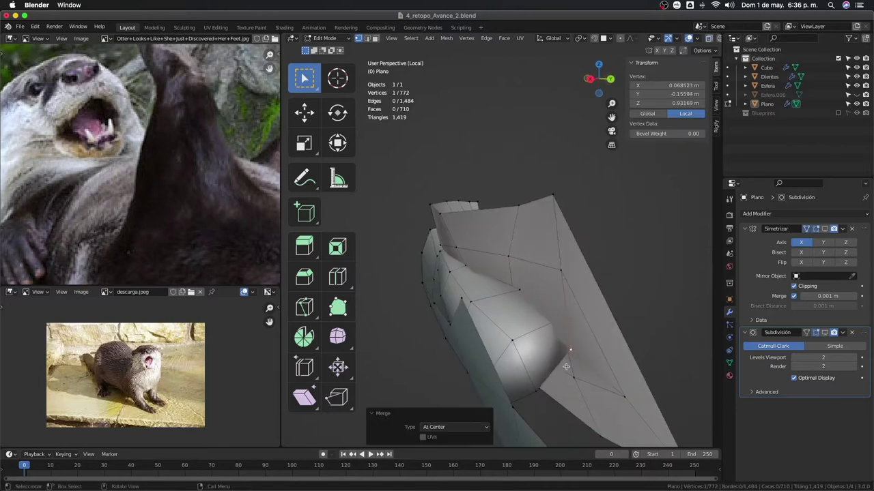
key("alt+z")
mouse_move(566, 367)
middle_mouse_down()
mouse_move(588, 343)
mouse_move(549, 336)
mouse_move(499, 351)
mouse_move(553, 360)
mouse_move(551, 315)
middle_mouse_up()
key("ctrl+z")
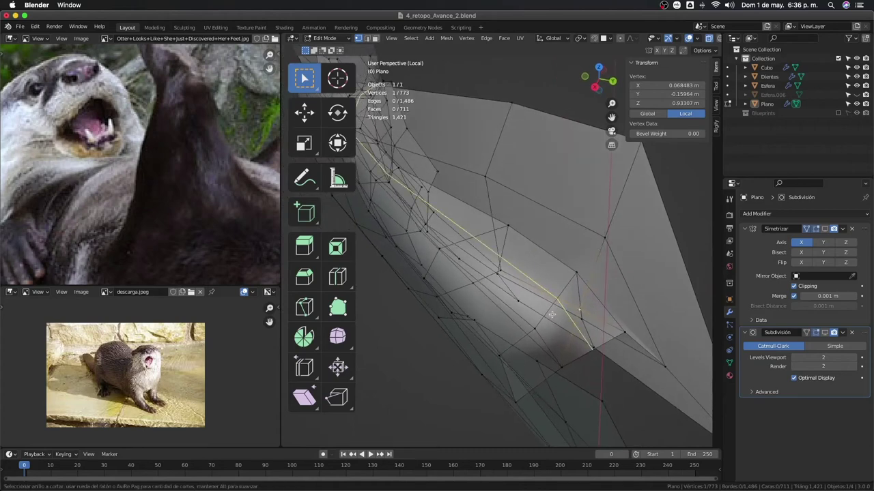
left_click(585, 359)
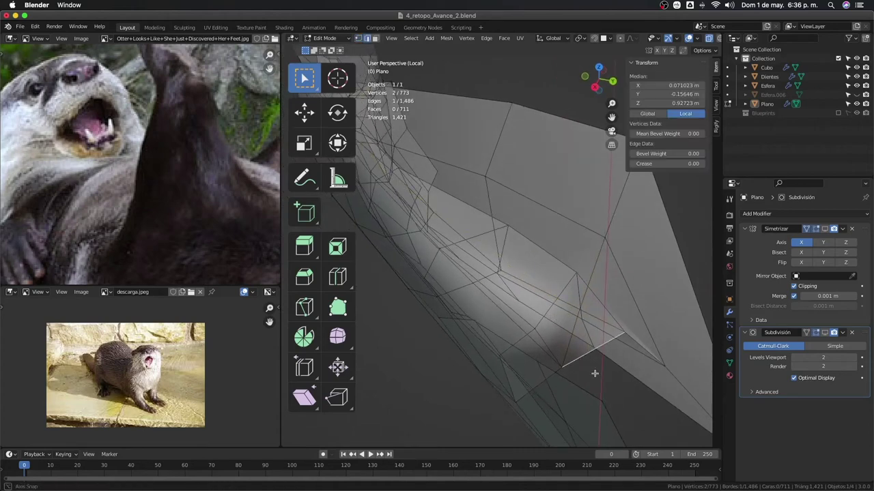
mouse_move(595, 371)
middle_mouse_down()
mouse_move(605, 401)
mouse_move(543, 310)
mouse_move(576, 335)
mouse_move(511, 273)
mouse_move(526, 227)
mouse_move(505, 206)
mouse_move(508, 198)
mouse_move(540, 260)
mouse_move(558, 267)
mouse_move(575, 366)
mouse_move(565, 348)
mouse_move(565, 293)
mouse_move(590, 336)
mouse_move(597, 377)
mouse_move(588, 370)
mouse_move(608, 339)
mouse_move(577, 367)
middle_mouse_up()
key("3")
left_click(504, 204)
key("alt+z")
key("alt+z")
key("alt+z")
scroll(566, 371, "up", 5)
key("alt+z")
key("alt+z")
key("alt+z")
key("alt+z")
key("alt+z")
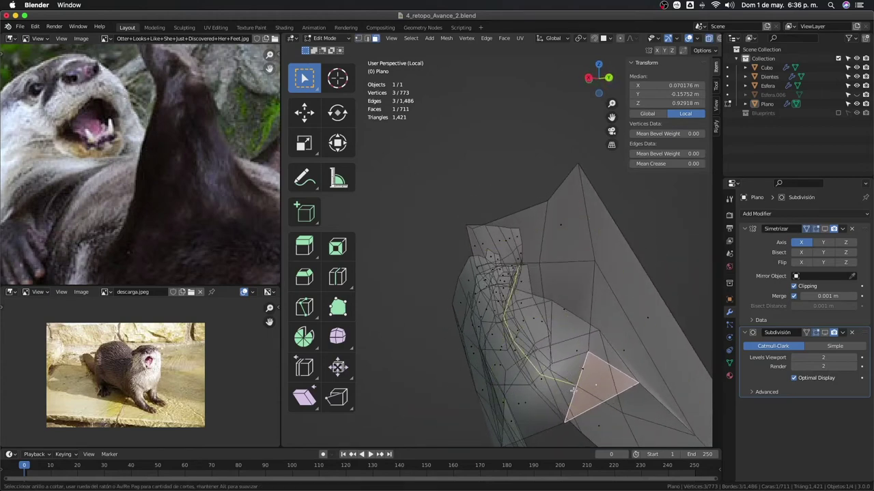
key("alt+z")
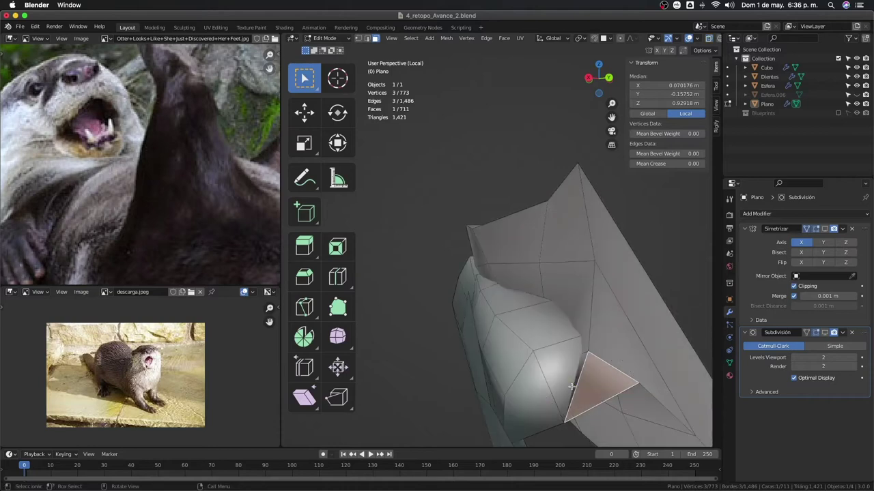
key("alt+z")
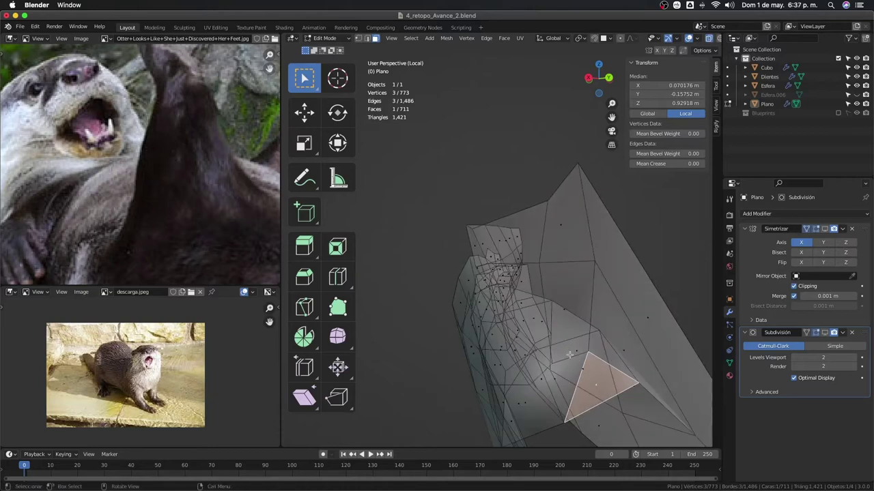
key("alt+z")
middle_click_drag(582, 381, 559, 384)
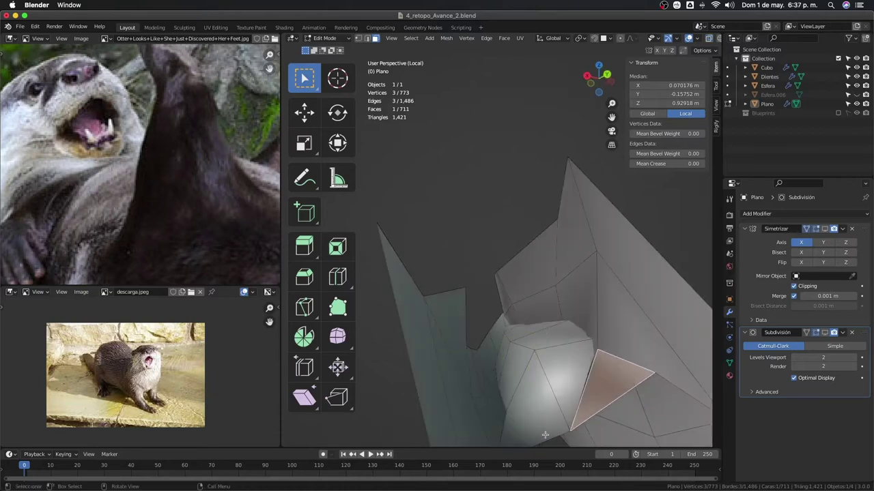
key("alt+z")
middle_click_drag(544, 435, 579, 399)
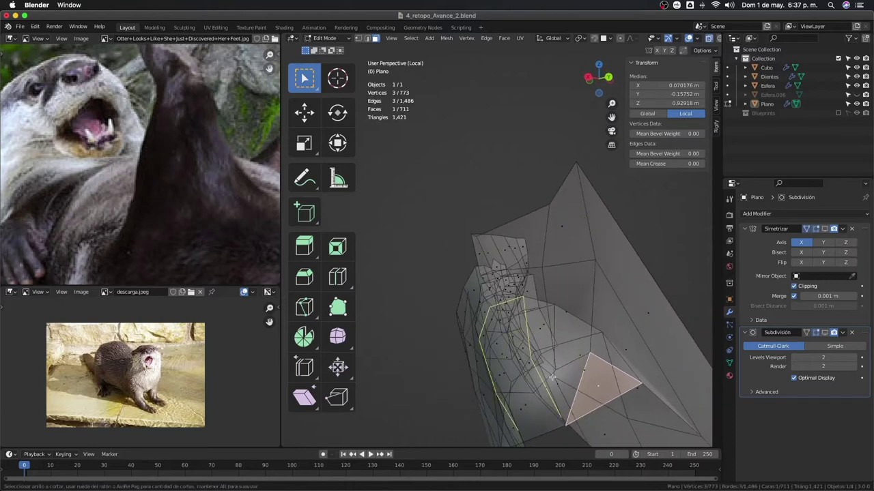
mouse_move(556, 381)
middle_mouse_down()
mouse_move(604, 371)
mouse_move(583, 335)
middle_mouse_up()
key("alt+z")
left_click(600, 345)
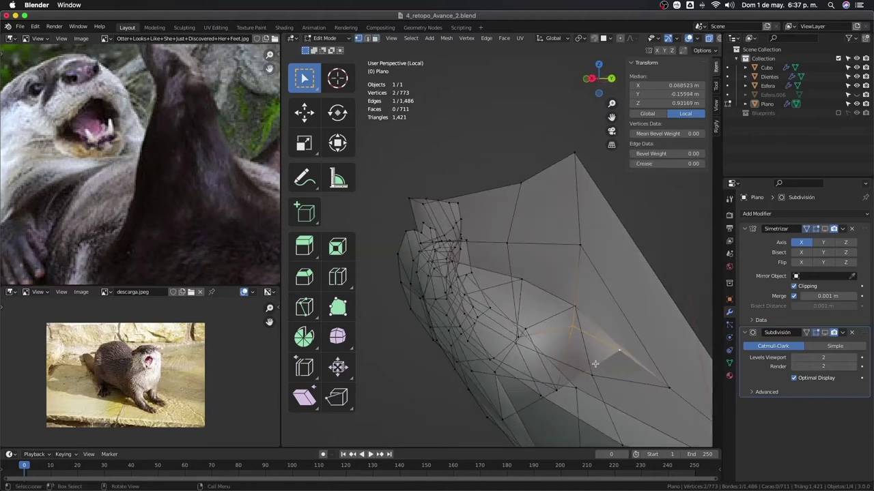
Merge the first pair of doubled mouth-corner vertices and undo an unwanted edge loop
key("m")
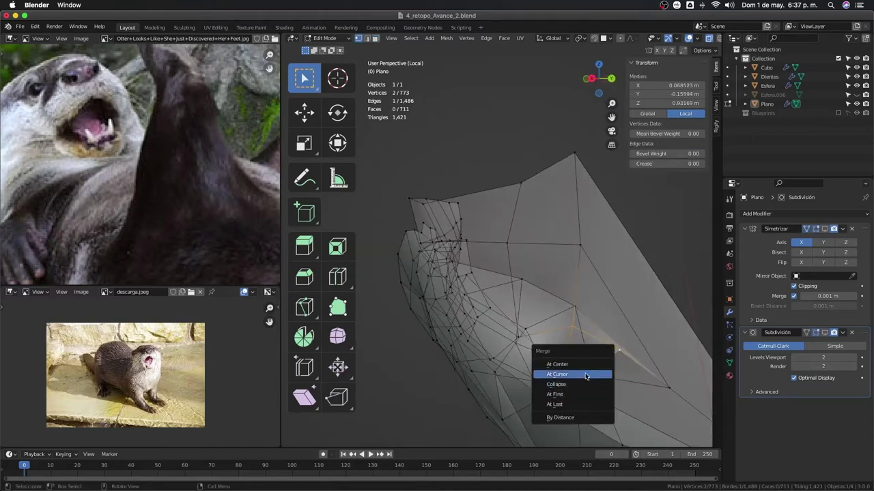
left_click(578, 404)
mouse_move(579, 404)
middle_mouse_down()
mouse_move(584, 355)
mouse_move(524, 329)
mouse_move(531, 295)
mouse_move(562, 330)
middle_mouse_up()
left_click(581, 367)
right_click(580, 368)
key("ctrl+z")
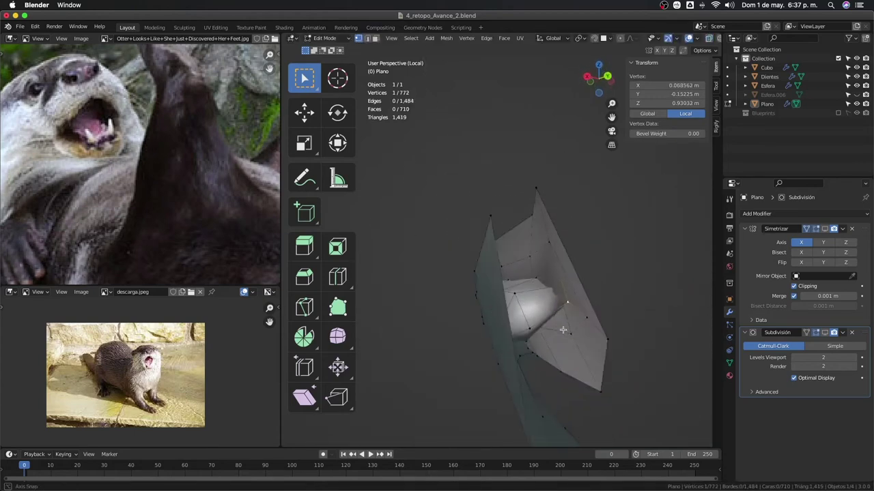
mouse_move(560, 284)
middle_mouse_down()
mouse_move(600, 315)
mouse_move(573, 312)
mouse_move(588, 316)
middle_mouse_up()
Merge the next mouth-corner vertex pair At Last
left_click(587, 323, "shift")
key("m")
left_click(572, 304)
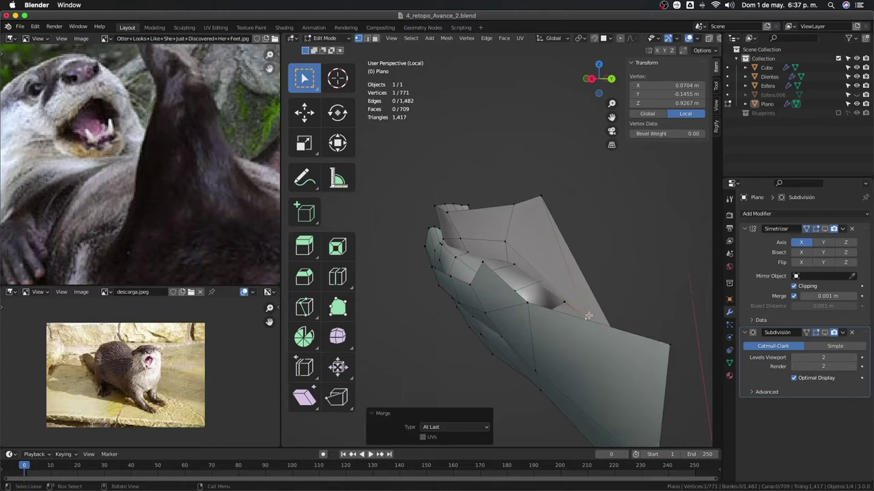
left_click(593, 301)
key("ctrl+r")
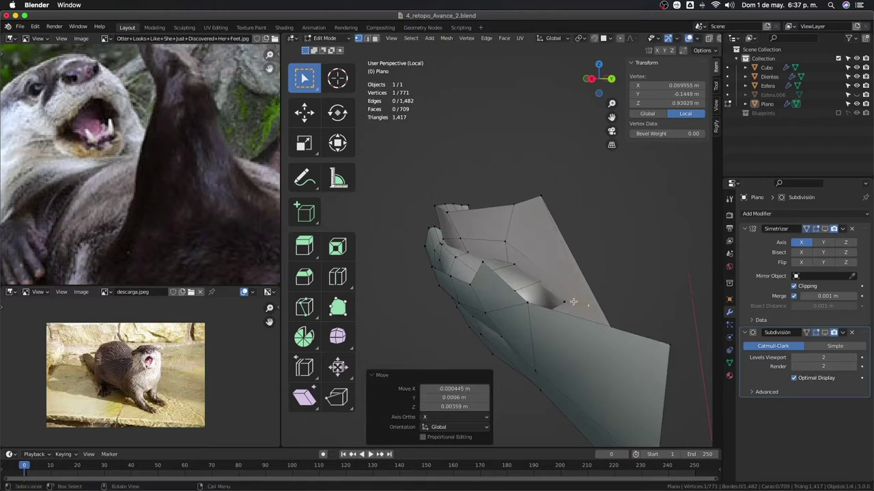
mouse_move(580, 291)
middle_mouse_down()
mouse_move(583, 269)
mouse_move(552, 298)
middle_mouse_up()
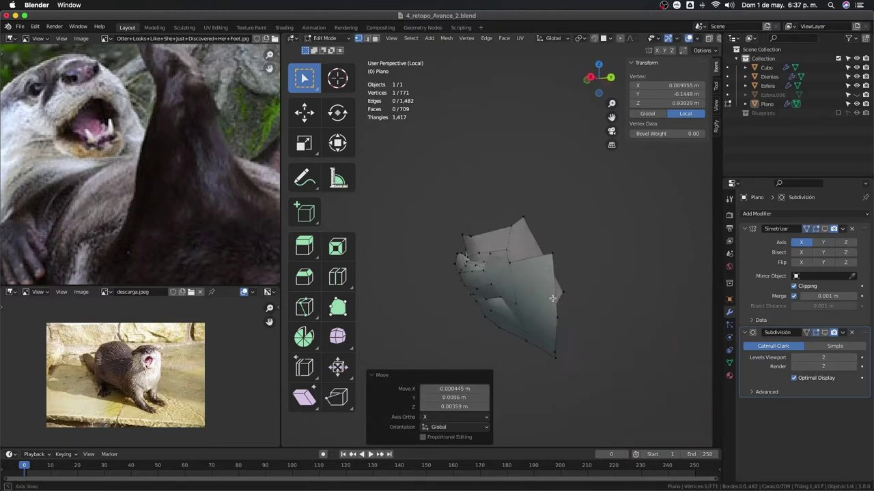
Merge another pair At First, nudge a vertex along Y, and return to Object Mode
left_click(558, 296)
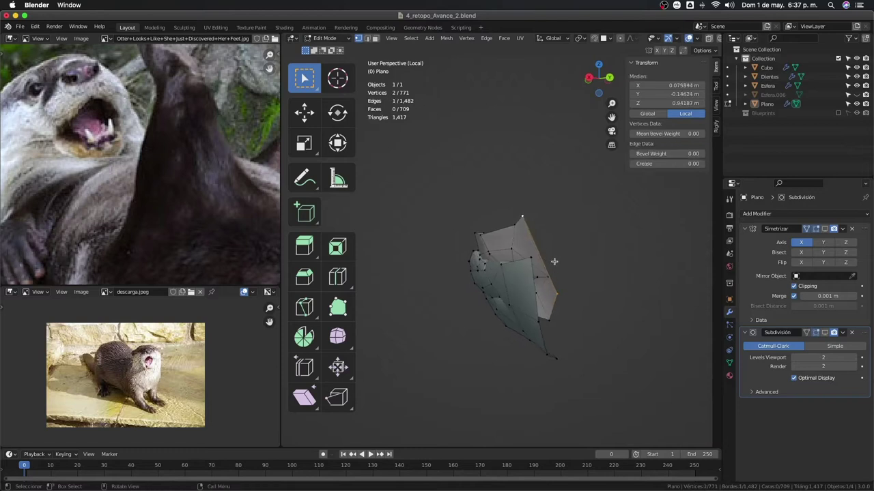
key("m")
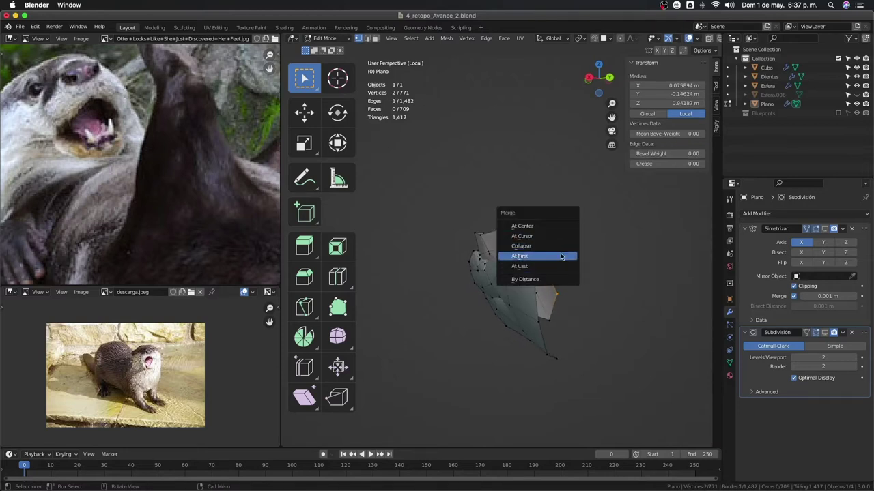
left_click(561, 257)
left_click(580, 274)
mouse_move(566, 269)
middle_mouse_down()
mouse_move(571, 262)
mouse_move(597, 292)
middle_mouse_up()
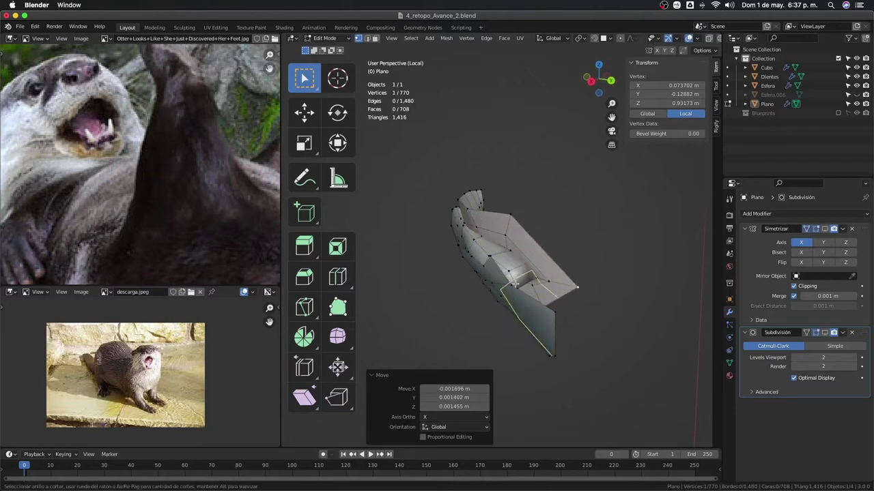
middle_click_drag(515, 287, 553, 333)
scroll(522, 292, "up", 5)
key("g")
key("Tab")
Turn on the Subdivision modifier's viewport display to see the smoothed otter head
scroll(553, 333, "up", 2)
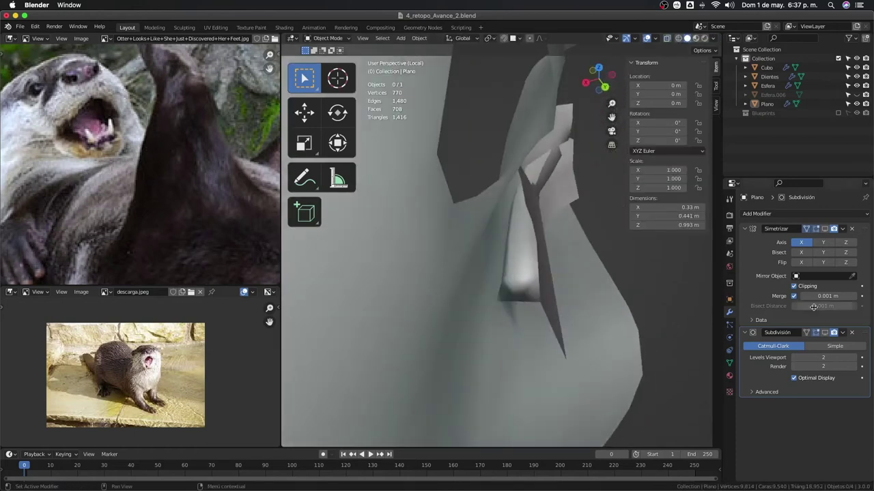
left_click(825, 333)
mouse_move(580, 293)
middle_mouse_down()
mouse_move(566, 302)
mouse_move(529, 262)
mouse_move(511, 292)
mouse_move(423, 302)
mouse_move(383, 289)
mouse_move(542, 318)
mouse_move(528, 292)
mouse_move(519, 300)
mouse_move(526, 287)
mouse_move(555, 302)
mouse_move(558, 280)
mouse_move(594, 296)
mouse_move(561, 295)
mouse_move(507, 350)
mouse_move(604, 380)
mouse_move(599, 371)
middle_mouse_up()
scroll(424, 302, "up", 3)
Back in Edit Mode, slide a lip vertex and nudge it slightly
key("Tab")
scroll(542, 318, "down", 3)
left_click(564, 303)
key("g")
left_click(560, 294)
Select the Plano mesh and exit Local View so the teeth and eyes reappear
key("Tab")
key("alt+a")
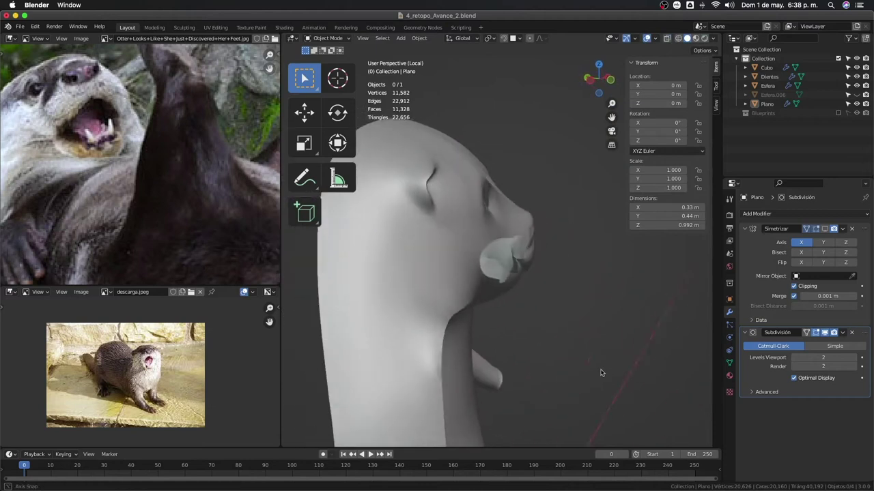
left_click(522, 276)
key("KP_Divide")
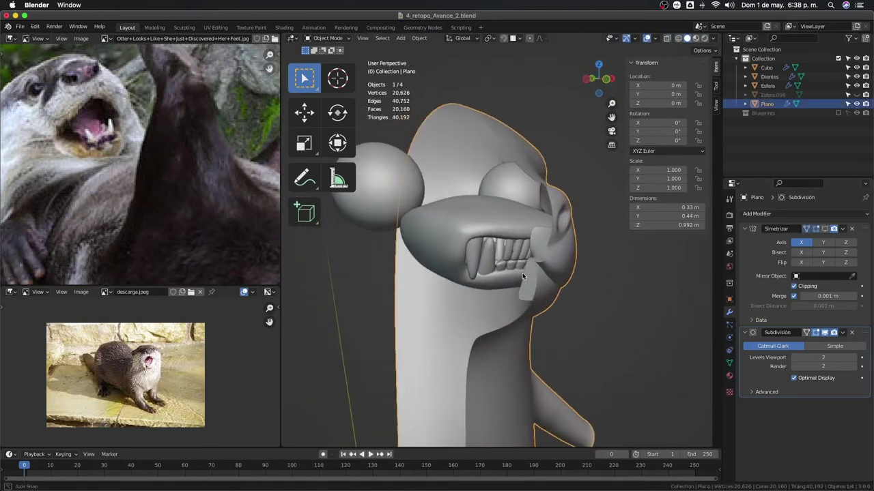
mouse_move(523, 276)
middle_mouse_down()
mouse_move(601, 219)
mouse_move(536, 280)
mouse_move(574, 270)
mouse_move(544, 271)
mouse_move(568, 278)
mouse_move(494, 292)
mouse_move(499, 326)
middle_mouse_up()
Hide the unrelated body part and move one lower-lip vertex into place
left_click(573, 269)
key("Tab")
key("Tab")
left_click(541, 269)
key("Tab")
key("h")
left_click(495, 294)
key("g")
left_click(500, 325)
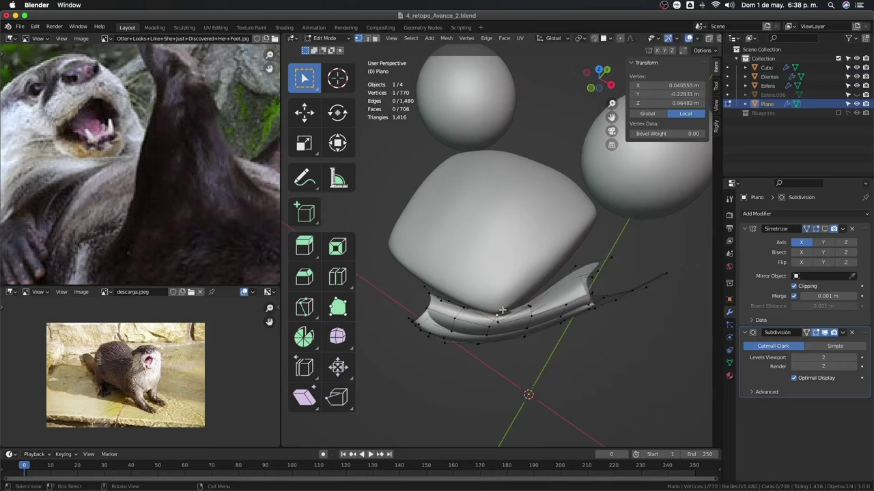
key("Tab")
Inspect the head and mouth, then reopen the otter mesh in Edit Mode
scroll(516, 266, "up", 5)
left_click(515, 266)
mouse_move(544, 277)
middle_mouse_down()
mouse_move(586, 257)
mouse_move(495, 267)
mouse_move(474, 279)
mouse_move(577, 258)
mouse_move(539, 305)
middle_mouse_up()
left_click(585, 250)
key("Tab")
Move the lower-lip vertex along Y in three small steps
key("g")
key("y")
left_click(542, 303)
key("g")
key("y")
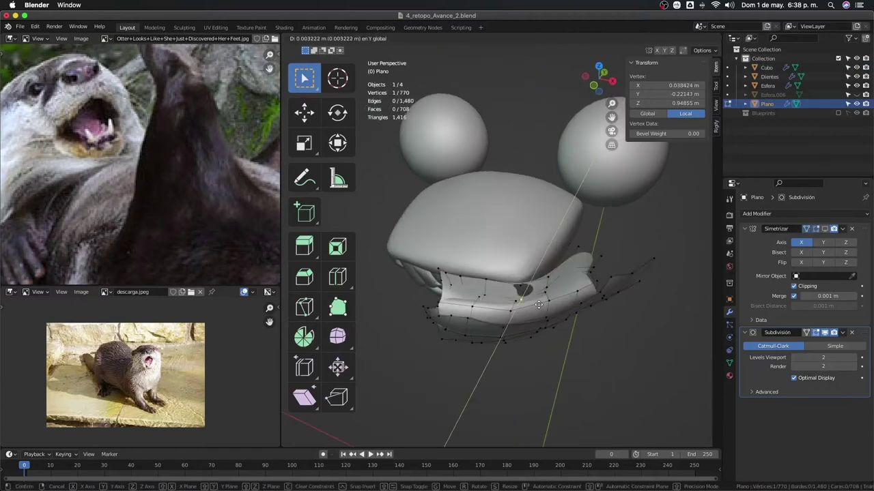
left_click(539, 304)
key("g")
key("y")
left_click(524, 290)
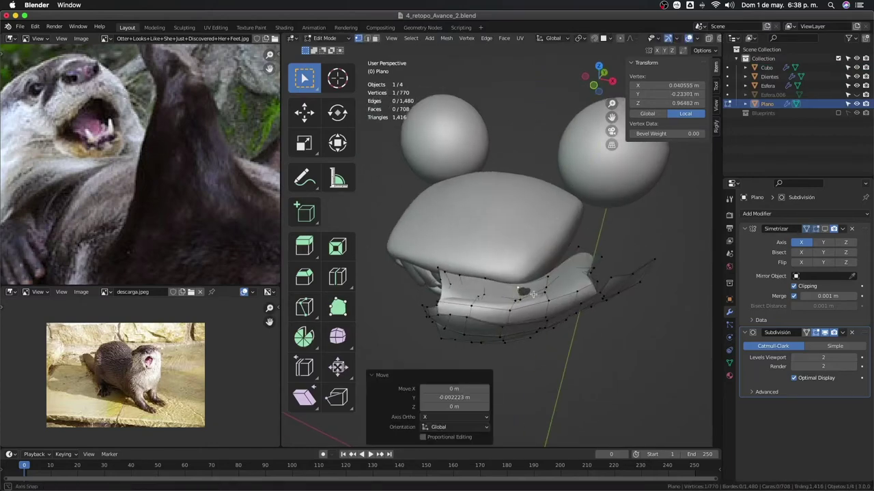
Grab-move the remaining lower-lip vertices so the lip wraps around the teeth
mouse_move(523, 290)
middle_mouse_down()
mouse_move(507, 256)
mouse_move(503, 286)
mouse_move(522, 291)
middle_mouse_up()
key("g")
left_click(505, 267)
key("g")
left_click(506, 286)
key("g")
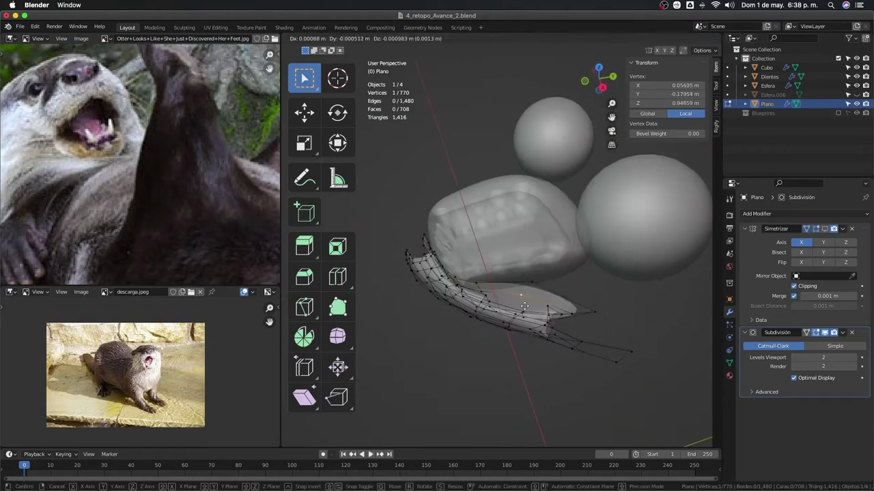
left_click(524, 308)
key("g")
left_click(537, 290)
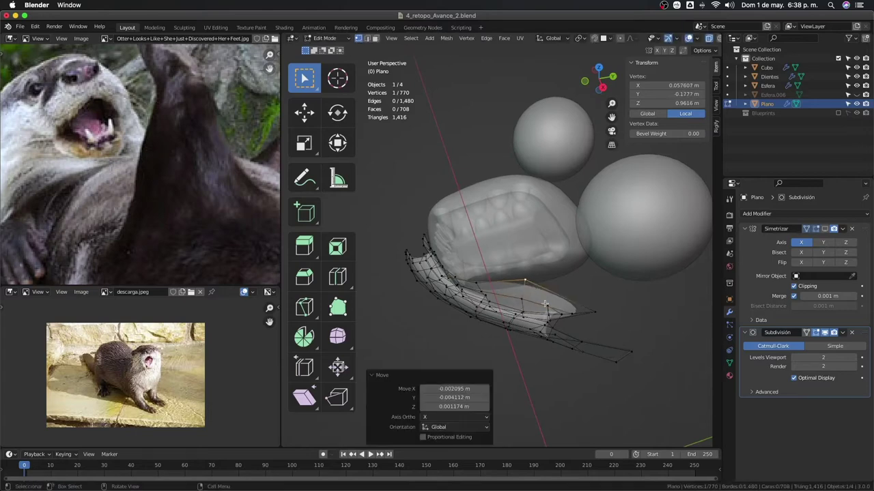
middle_click_drag(537, 290, 549, 304)
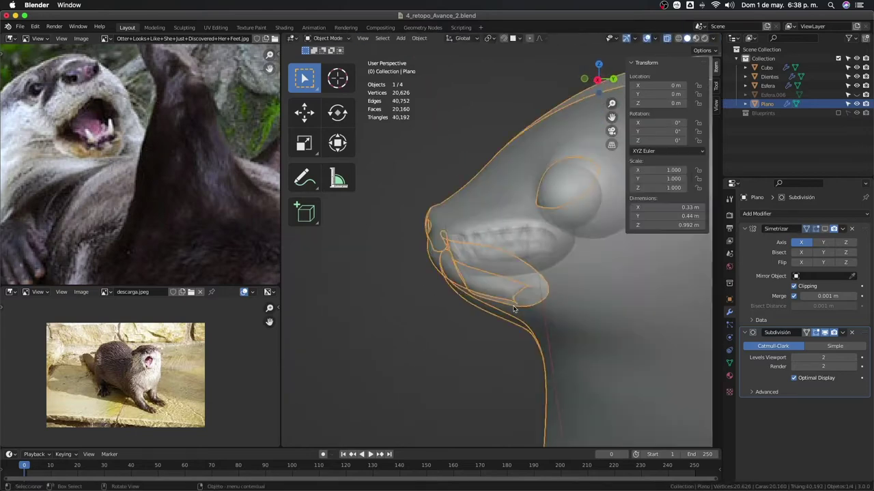
Reveal the hidden otter parts with Alt+H and nudge a snout vertex along Y
key("alt+h")
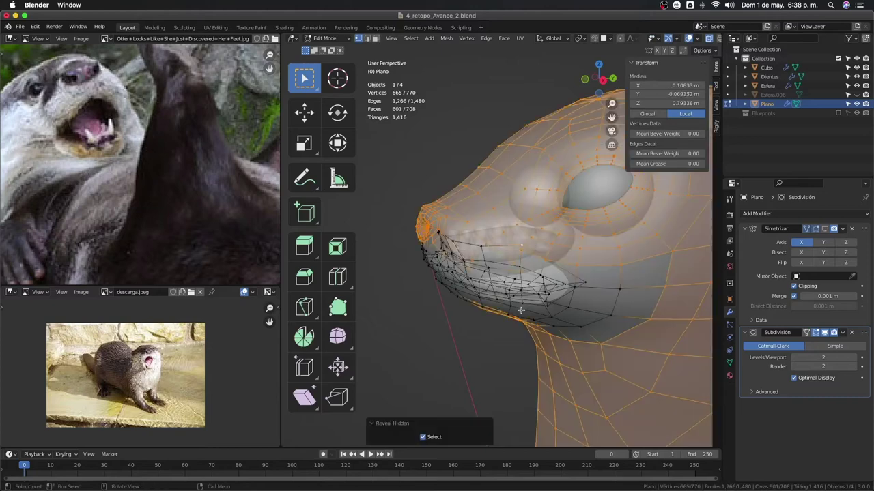
middle_click_drag(522, 308, 478, 270)
scroll(471, 263, "up", 4)
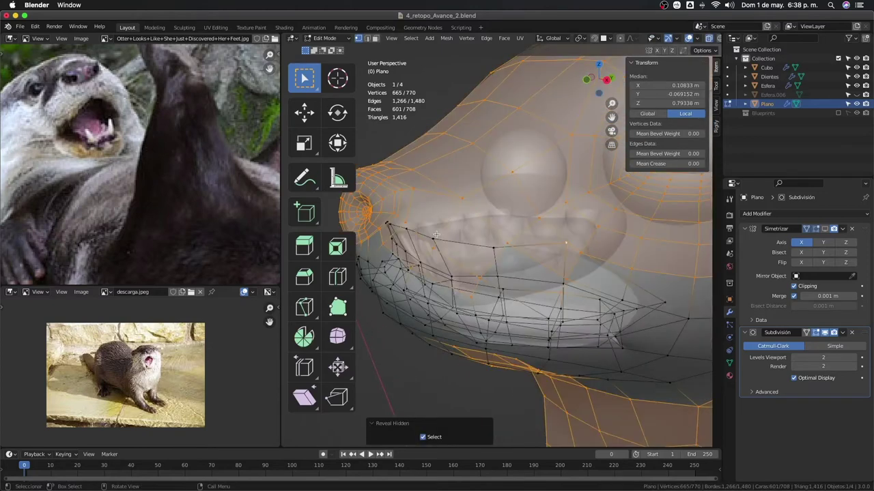
left_click(433, 240)
key("g")
key("y")
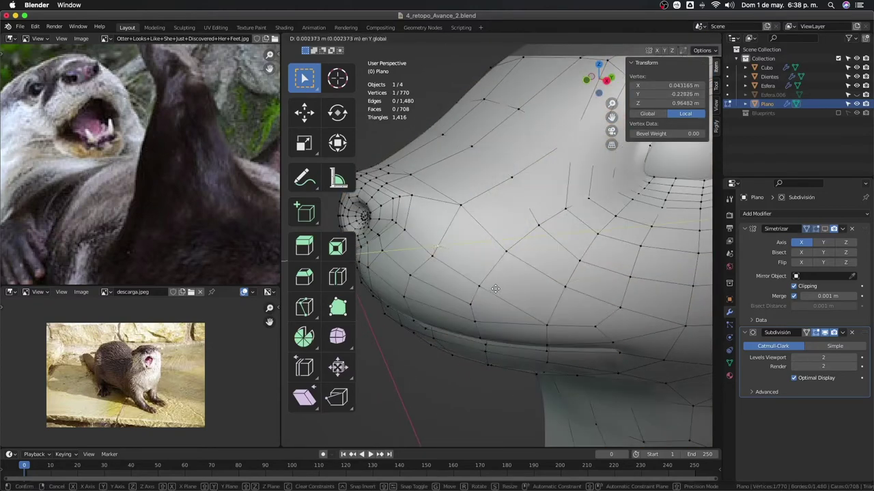
left_click(498, 290)
Leave Edit Mode and enable the Symmetrize modifier in the viewport to show the mirrored half
key("Tab")
scroll(519, 293, "down", 4)
mouse_move(532, 300)
middle_mouse_down()
mouse_move(601, 318)
mouse_move(542, 316)
mouse_move(559, 289)
mouse_move(546, 277)
mouse_move(539, 287)
mouse_move(560, 287)
middle_mouse_up()
left_click(601, 318)
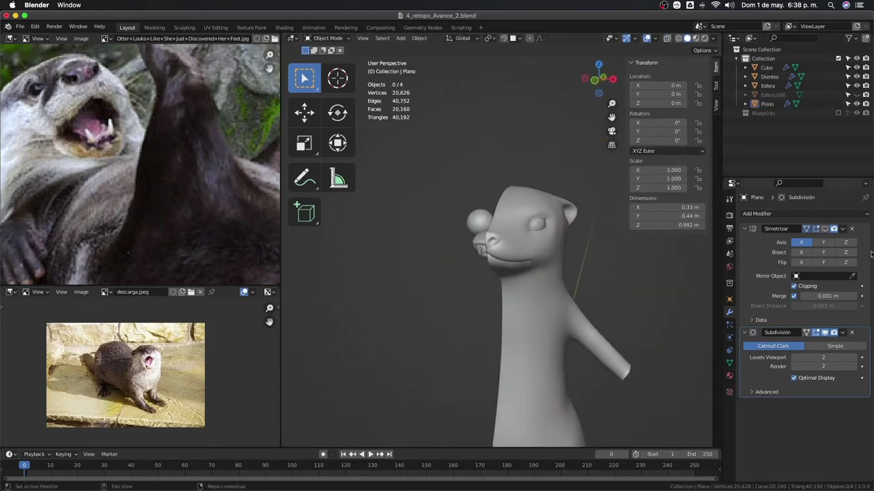
left_click(824, 230)
mouse_move(550, 318)
middle_mouse_down()
mouse_move(552, 334)
mouse_move(535, 338)
middle_mouse_up()
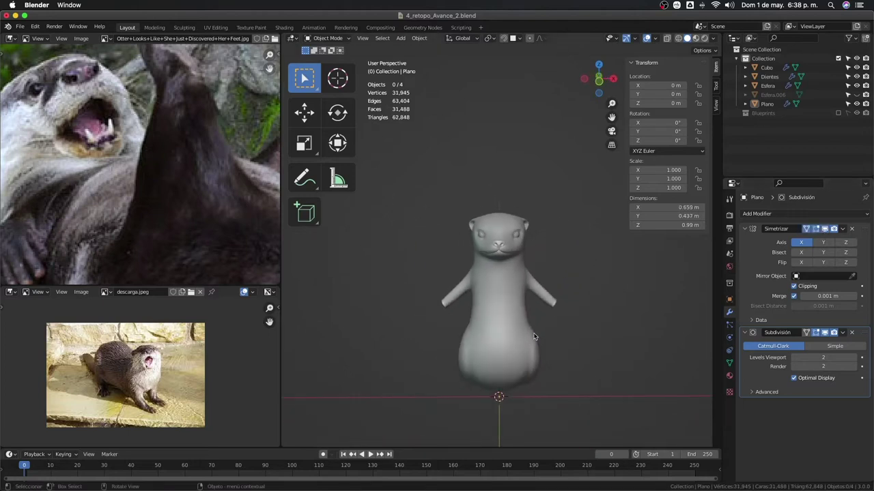
middle_click_drag(535, 336, 510, 349)
left_click(510, 349)
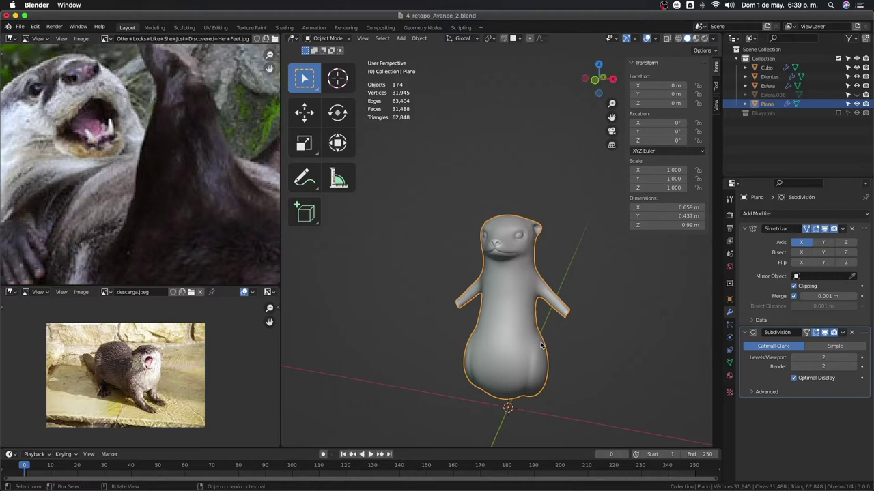
View the otter from the right side and save 4_retopo_Avance_2.blend
left_click(564, 365)
left_click(542, 371)
key("KP_3")
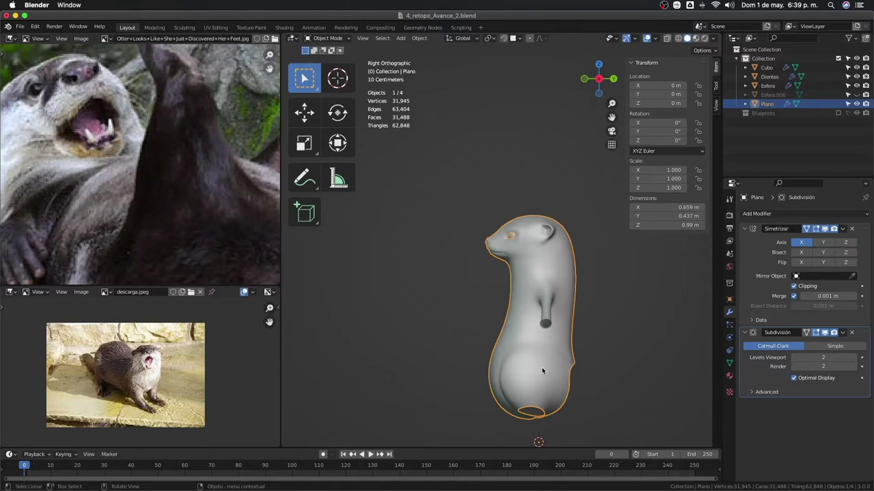
left_click(649, 345)
key("ctrl+s")
Orbit around the otter to inspect it from the front, then return to right side view
middle_click_drag(649, 341, 583, 279, "shift")
scroll(594, 279, "up", 2)
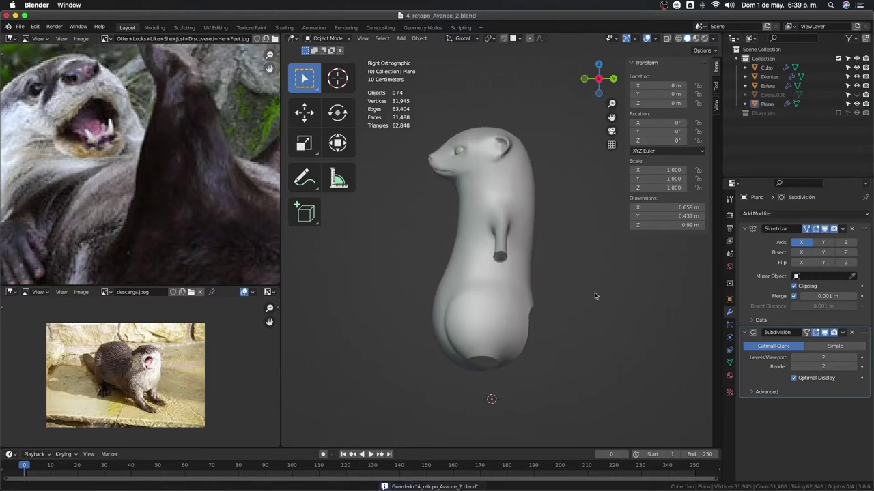
left_click(488, 242)
mouse_move(489, 242)
middle_mouse_down()
mouse_move(526, 285)
mouse_move(463, 222)
middle_mouse_up()
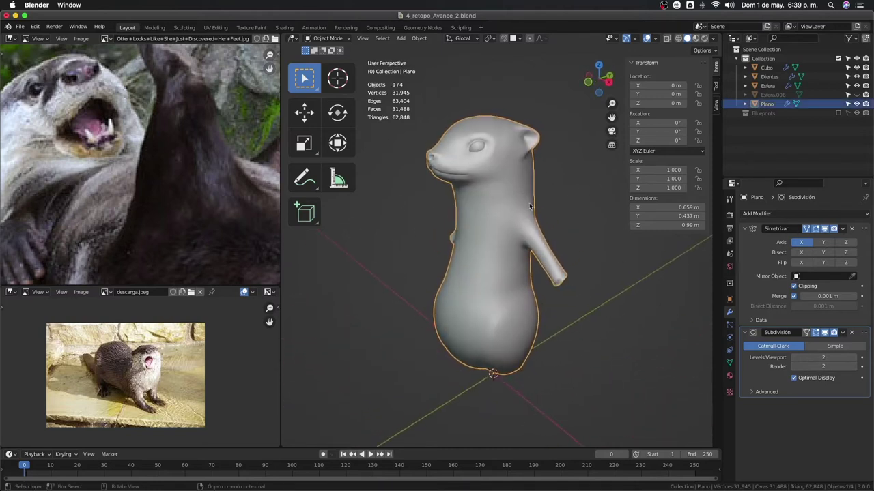
middle_click_drag(530, 206, 496, 354)
left_click(565, 362)
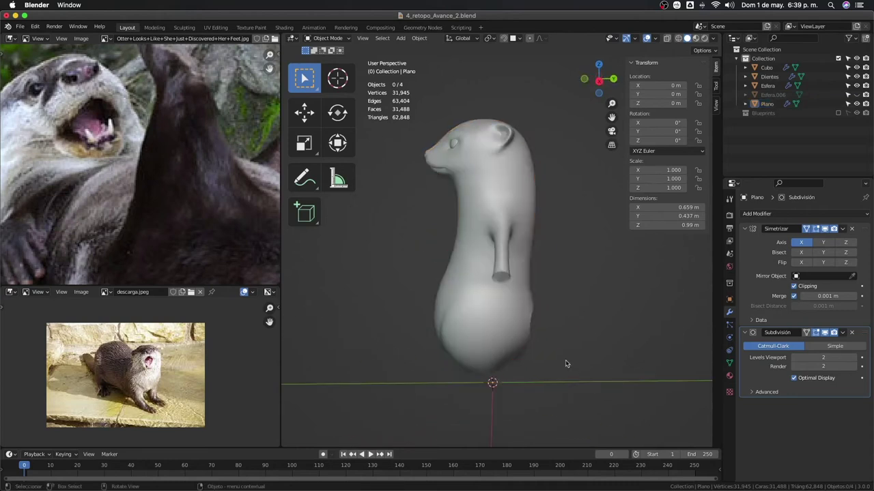
key("KP_3")
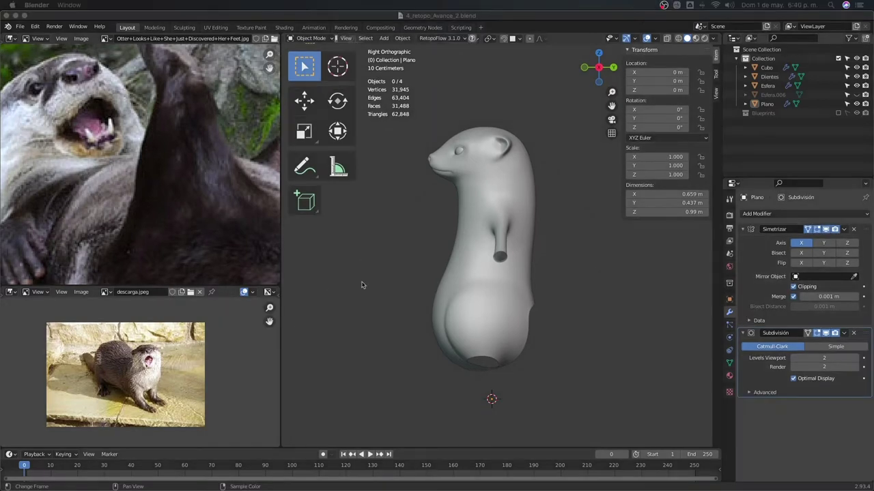
left_click(374, 296)
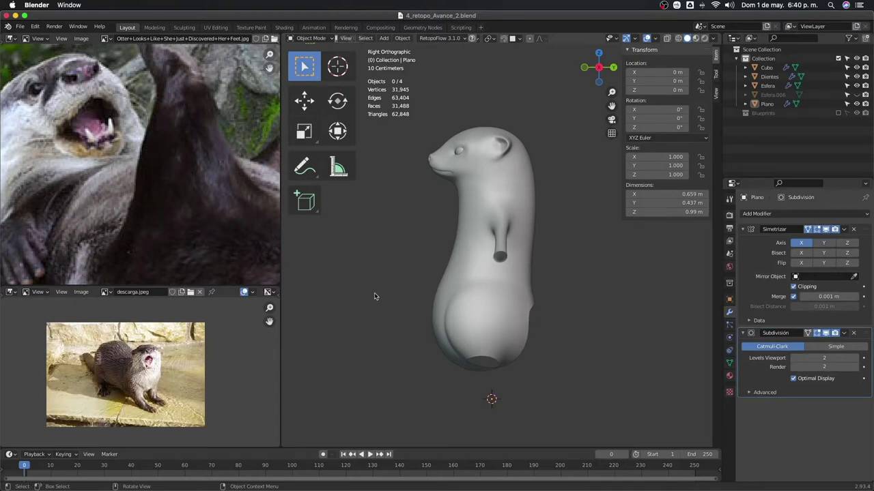
Show and dismiss the Blender splash screen
left_click(7, 26)
left_click(26, 36)
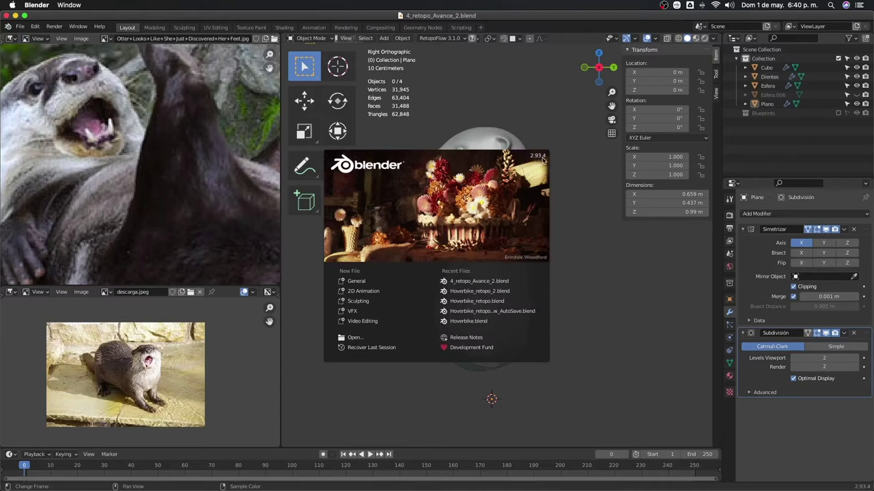
left_click(537, 123)
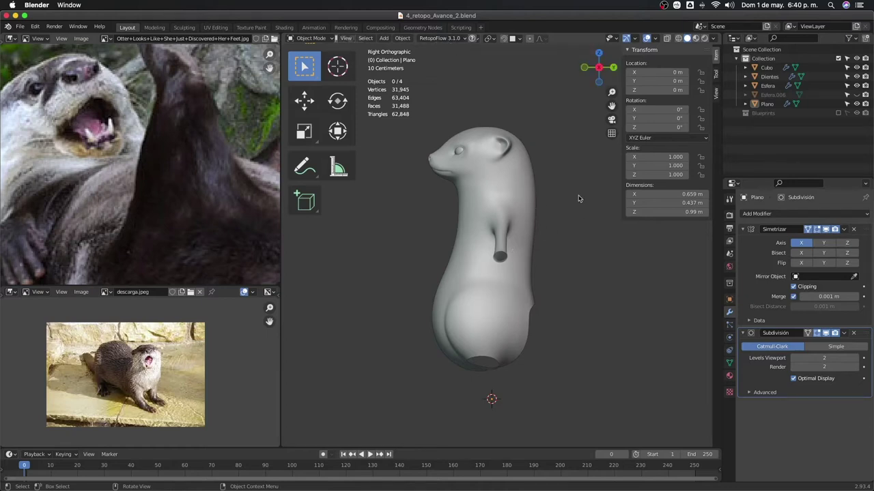
Select Plano, unhide the Esfera.006 sculpt with arms and tail, and enter Edit Mode
left_click(504, 199)
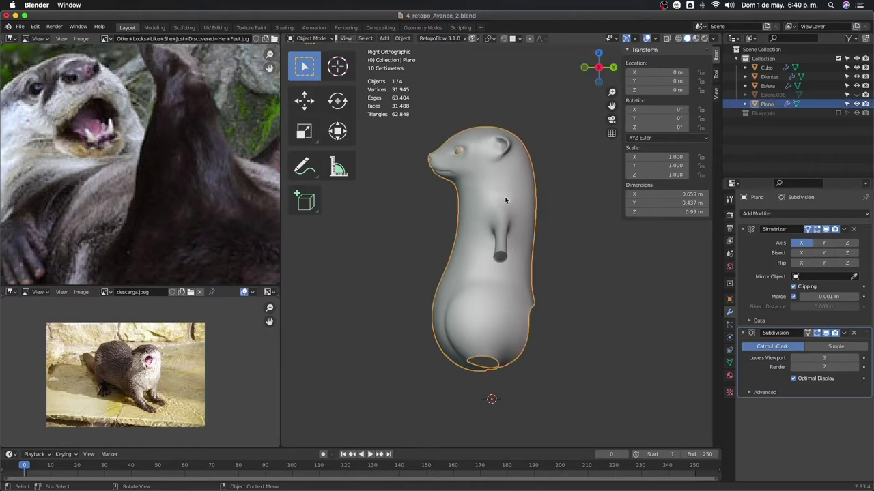
left_click(857, 95)
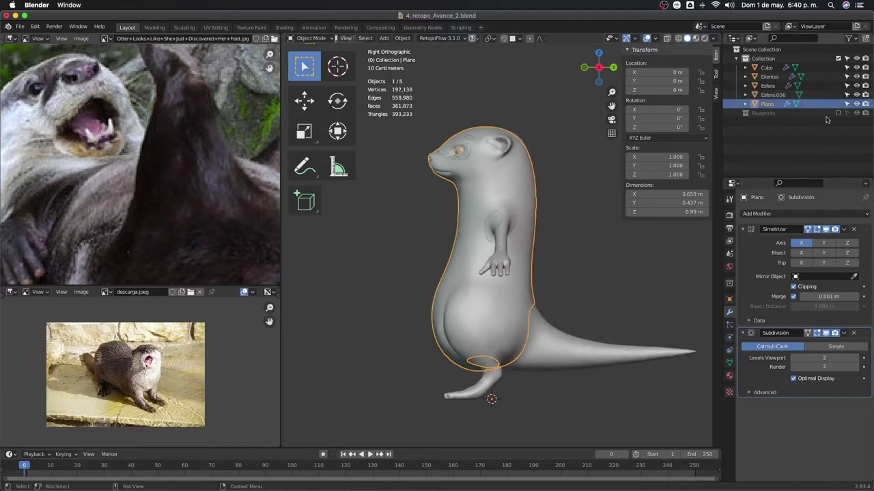
mouse_move(570, 290)
middle_mouse_down()
mouse_move(460, 255)
mouse_move(528, 264)
mouse_move(519, 225)
mouse_move(540, 196)
middle_mouse_up()
key("Tab")
Align the centre-line vertices along the X axis and frame a single vertex
key("g")
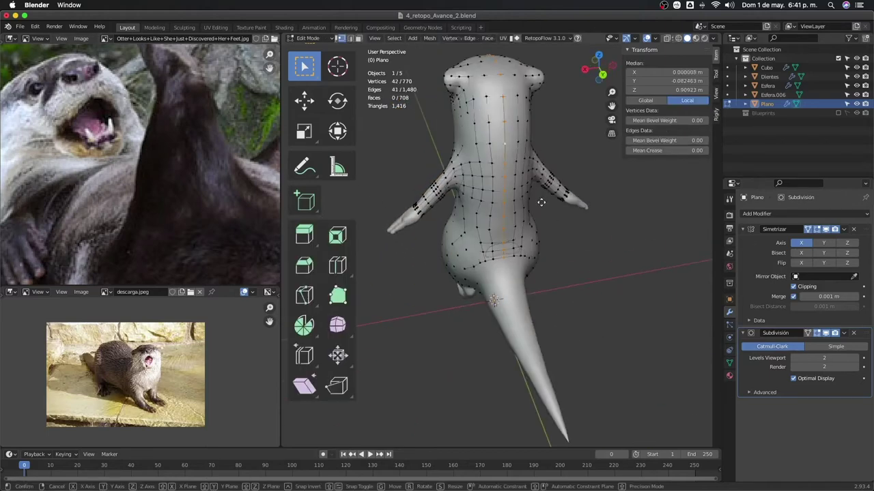
key("x")
left_click(536, 202)
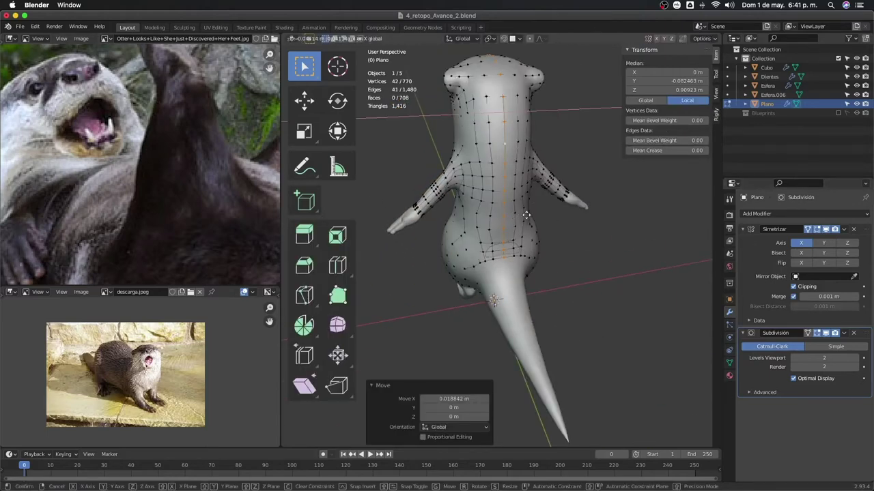
key("Tab")
mouse_move(527, 217)
middle_mouse_down()
mouse_move(542, 208)
mouse_move(517, 196)
mouse_move(561, 189)
mouse_move(540, 168)
mouse_move(511, 187)
mouse_move(516, 198)
mouse_move(425, 259)
middle_mouse_up()
key("Tab")
left_click(397, 282)
key("KP_Decimal")
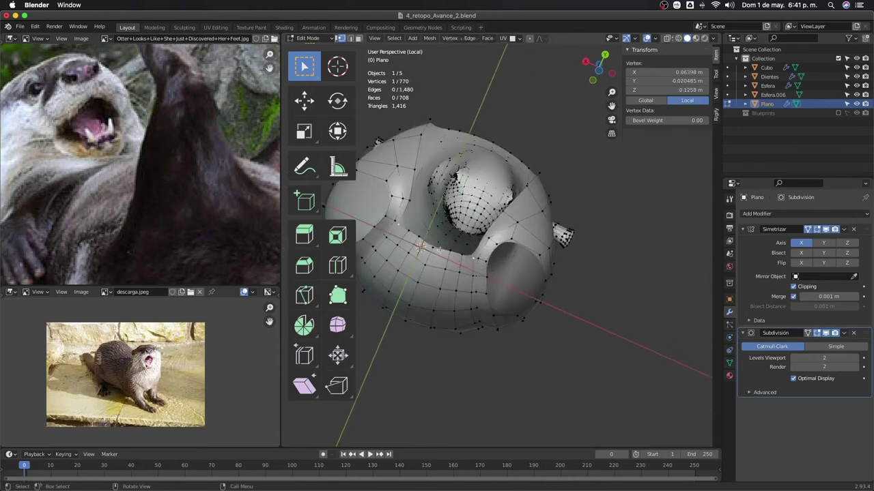
mouse_move(415, 233)
middle_mouse_down()
mouse_move(510, 377)
mouse_move(484, 279)
middle_mouse_up()
Turn on X-ray, hide the mirror in edit mode, and extrude new faces along the wrist
key("alt+z")
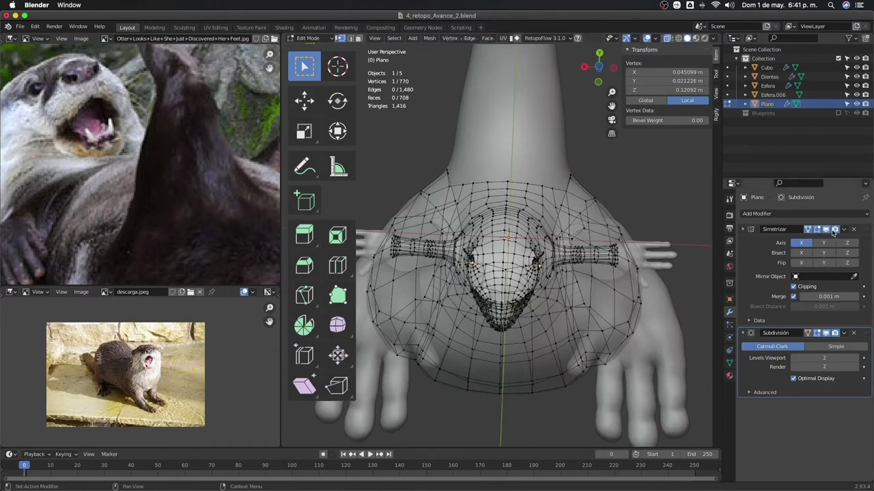
left_click(832, 233)
middle_click_drag(614, 273, 593, 219)
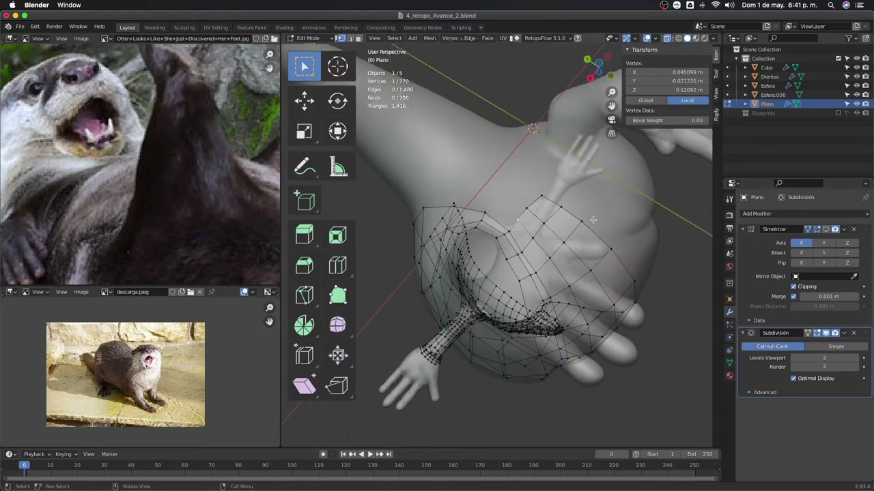
key("e")
left_click(520, 174)
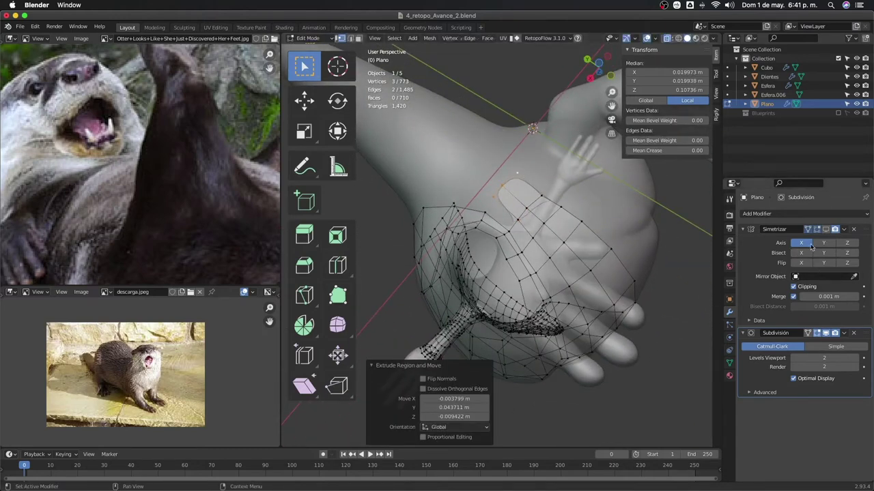
left_click(826, 230)
left_click_drag(505, 183, 512, 173)
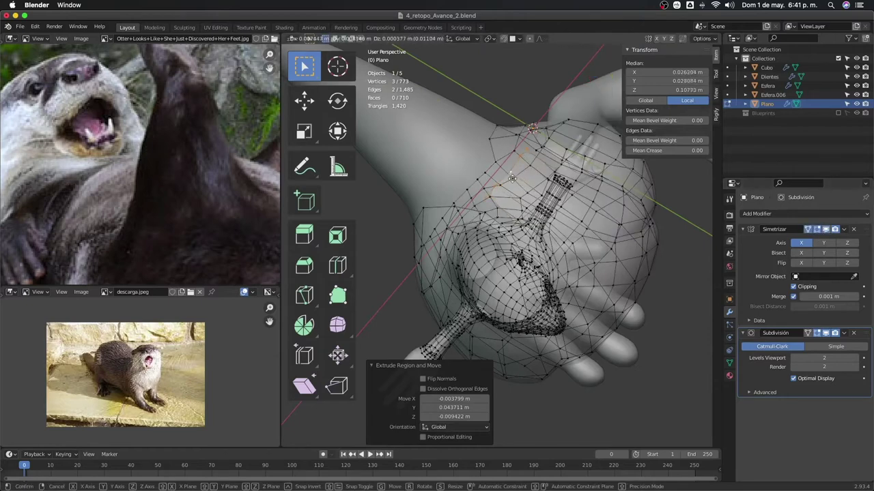
left_click(827, 230)
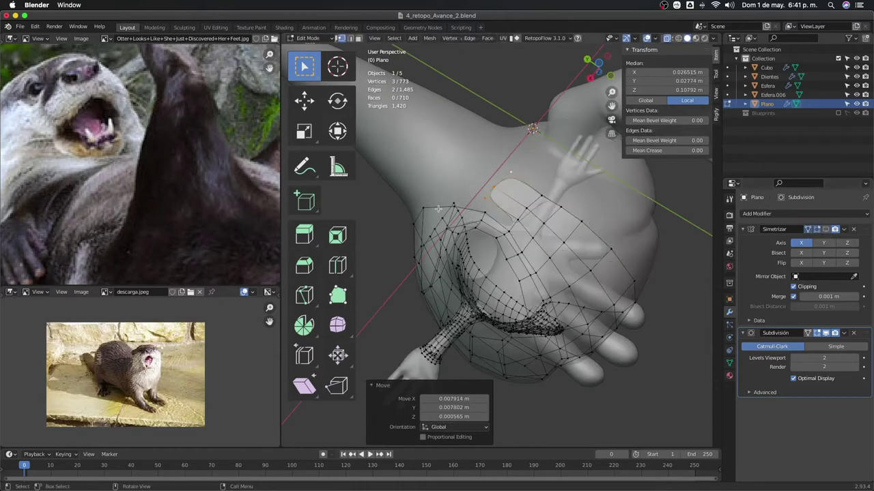
Fill a new face at the wrist and move its vertices onto the wrist surface
left_click(499, 187)
key("g")
left_click(503, 198)
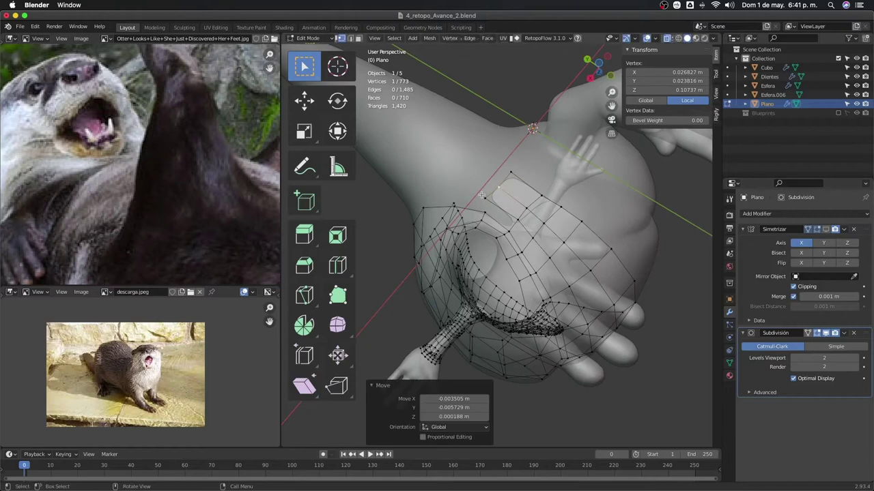
key("g")
left_click(509, 215)
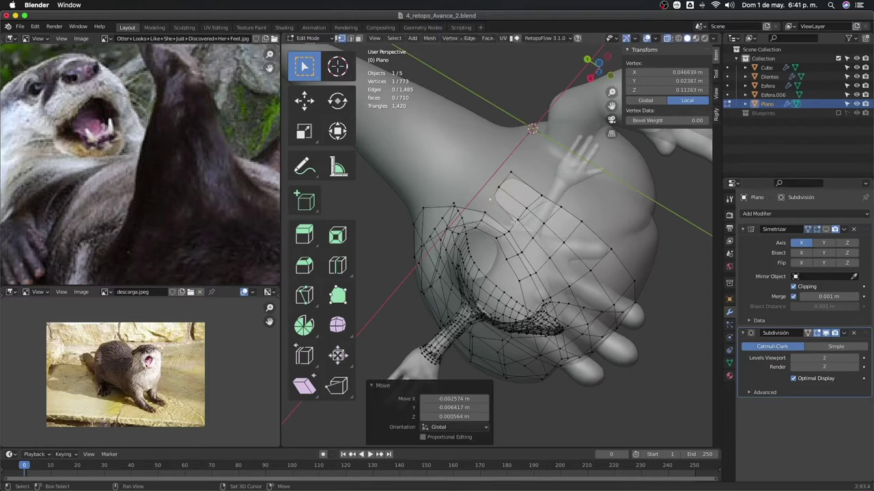
left_click(510, 223, "shift")
key("f")
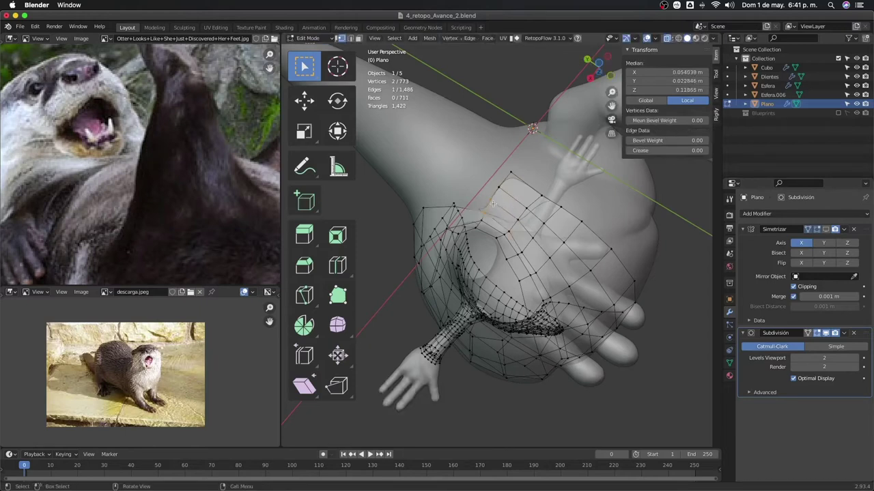
key("g")
left_click(506, 213)
key("g")
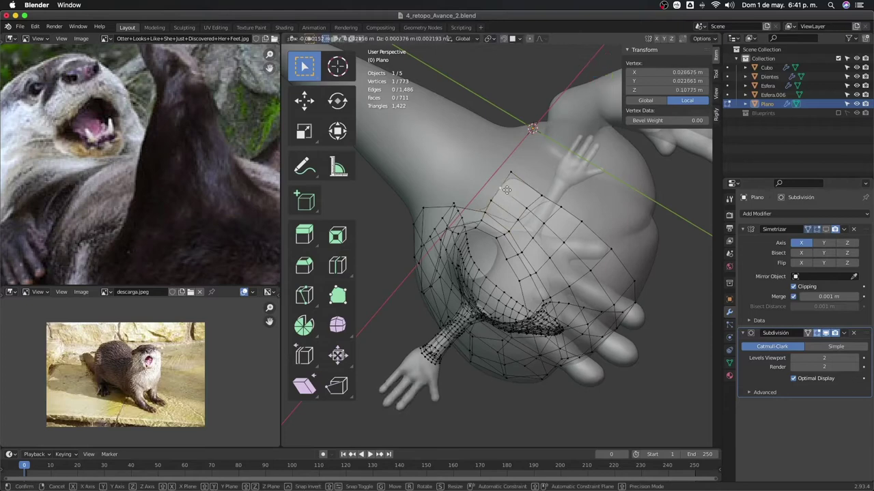
left_click(496, 198)
mouse_move(497, 198)
middle_mouse_down()
mouse_move(498, 214)
mouse_move(501, 198)
middle_mouse_up()
Build three more faces with F across the wrist and palm
left_click(490, 231)
key("f")
left_click(495, 200)
key("f")
left_click(471, 193)
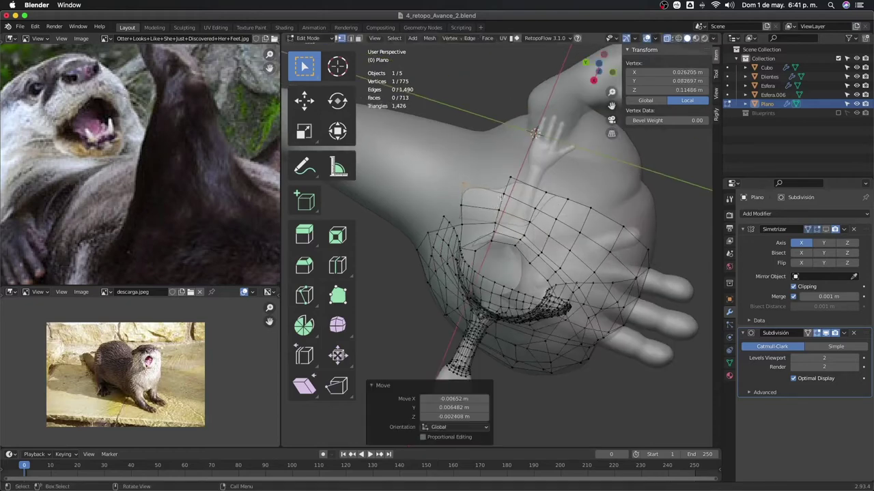
key("f")
left_click(503, 198)
middle_click_drag(503, 198, 526, 171)
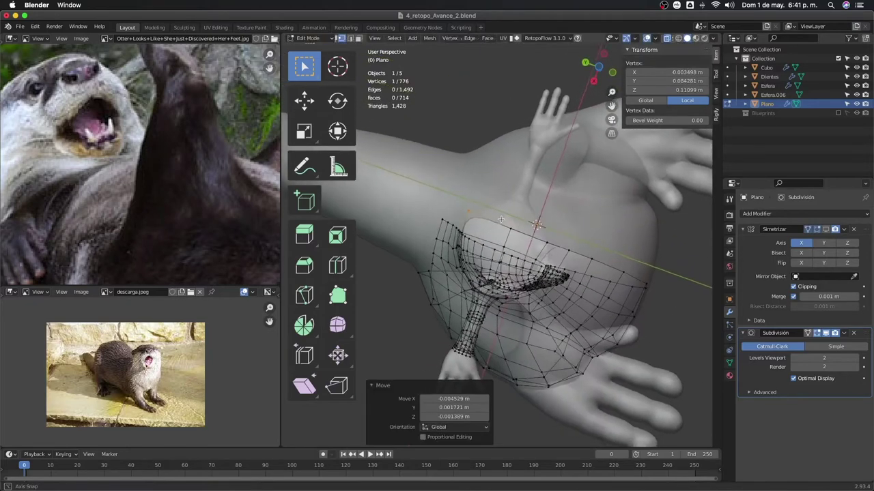
Show the mirror again, adjust a vertex, and select the hip edge loop
left_click(825, 229)
key("g")
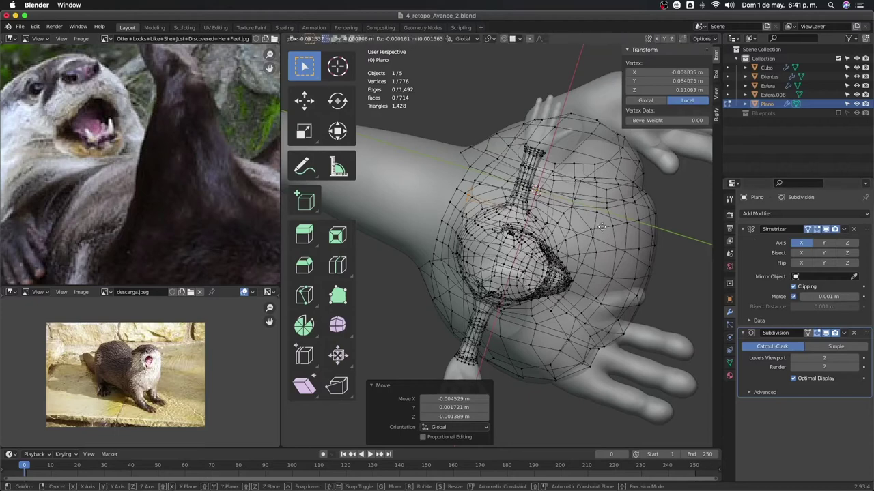
left_click(597, 235)
mouse_move(597, 235)
middle_mouse_down()
mouse_move(539, 300)
mouse_move(532, 275)
mouse_move(595, 310)
mouse_move(511, 277)
mouse_move(504, 218)
middle_mouse_up()
left_click(532, 274, "alt")
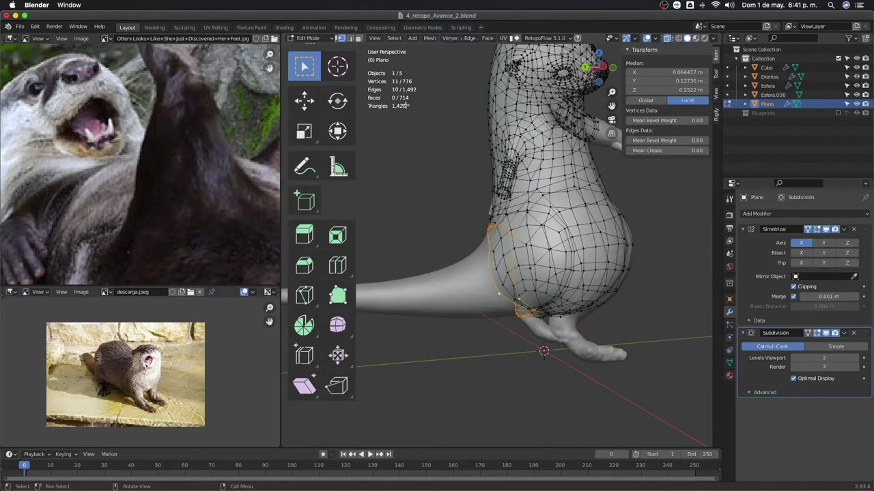
middle_click_drag(604, 285, 646, 250)
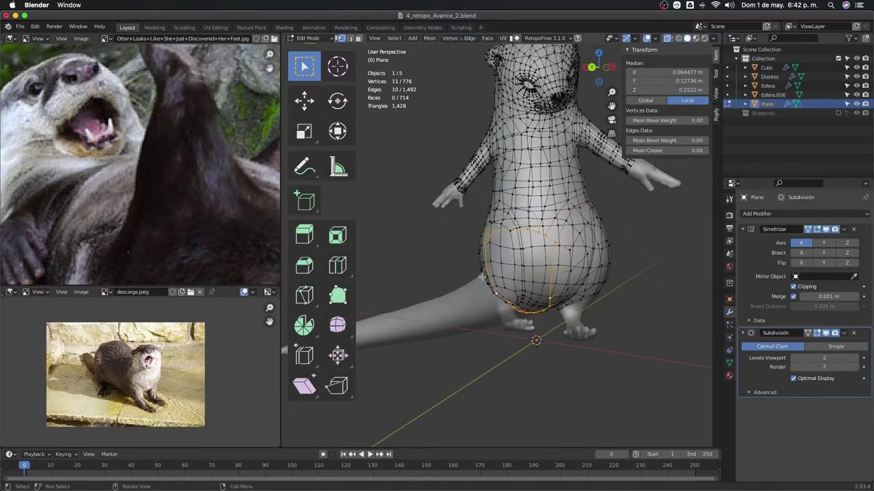
mouse_move(460, 273)
middle_mouse_down()
mouse_move(521, 279)
mouse_move(506, 295)
middle_mouse_up()
key("Tab")
left_click(524, 291)
key("KP_3")
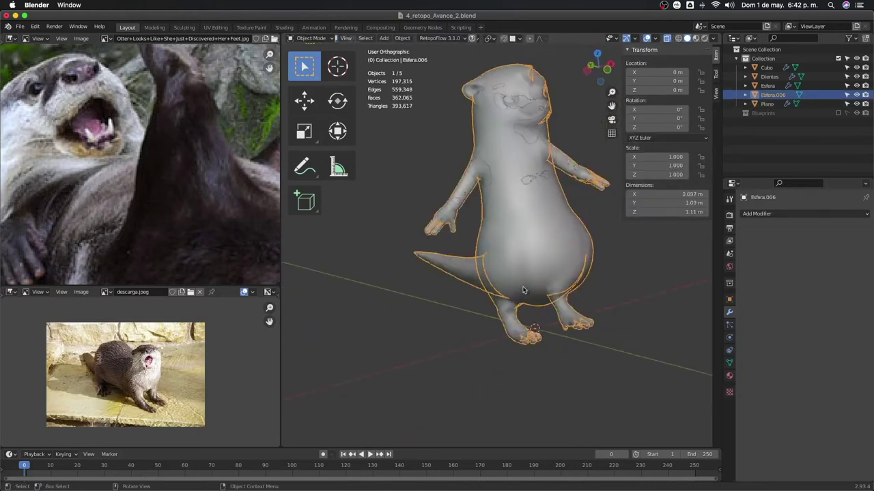
middle_click_drag(523, 287, 497, 287)
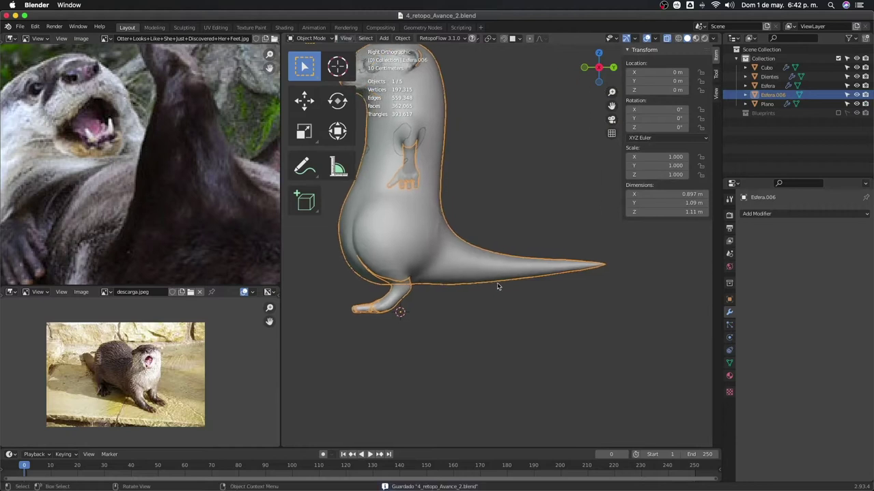
middle_click_drag(467, 246, 468, 286, "shift")
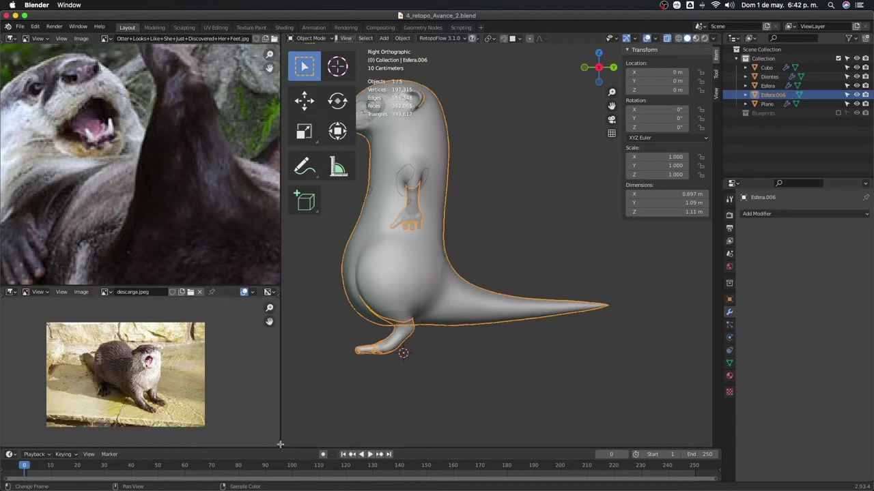
scroll(282, 345, "down", 2)
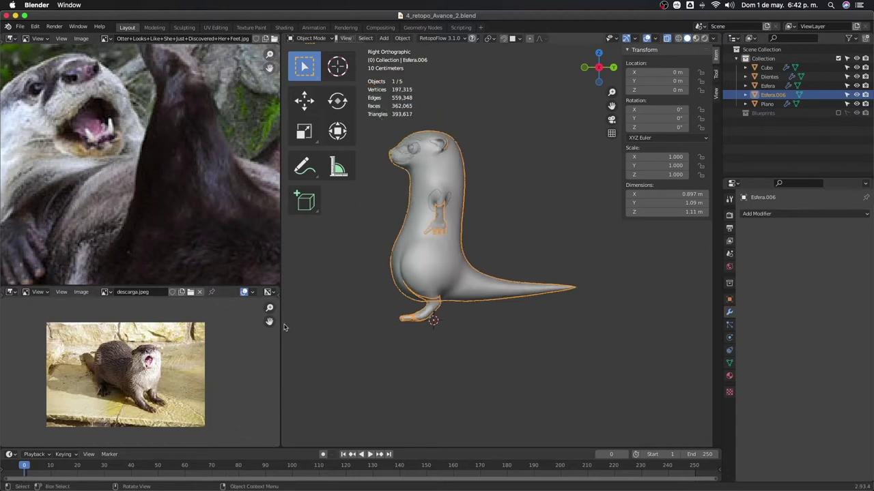
Switch to the Modeling workspace in Object Mode, framing Esfera.006 in right side view
left_click(157, 27)
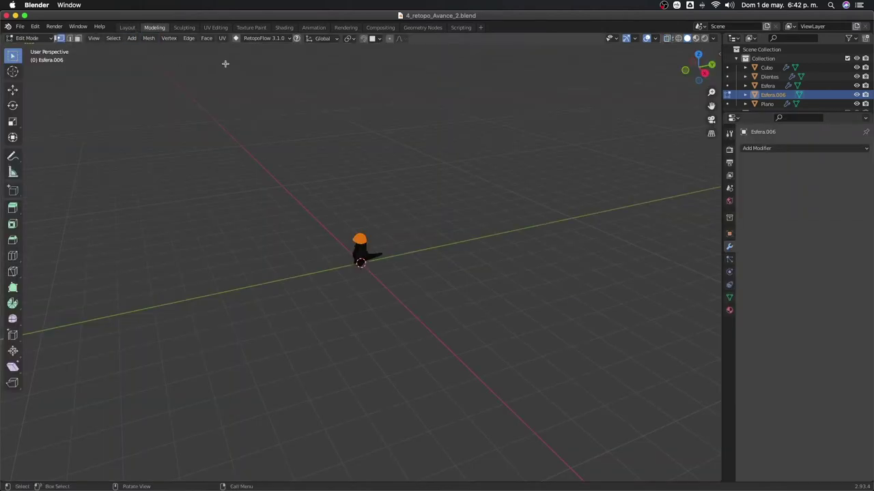
key("Tab")
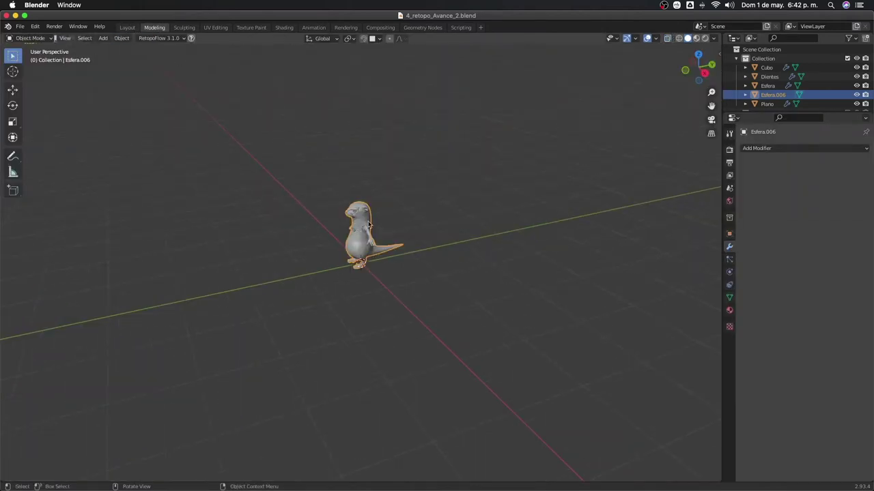
left_click(369, 224)
key("KP_3")
key("KP_Decimal")
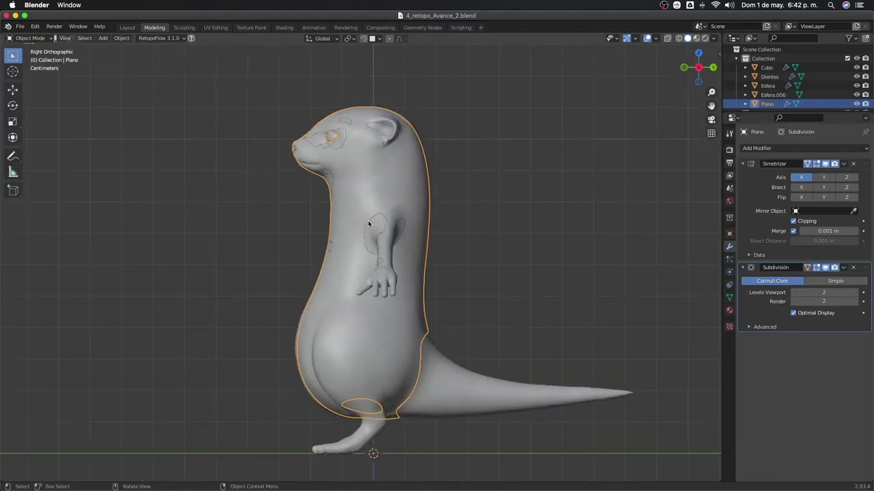
left_click(421, 357)
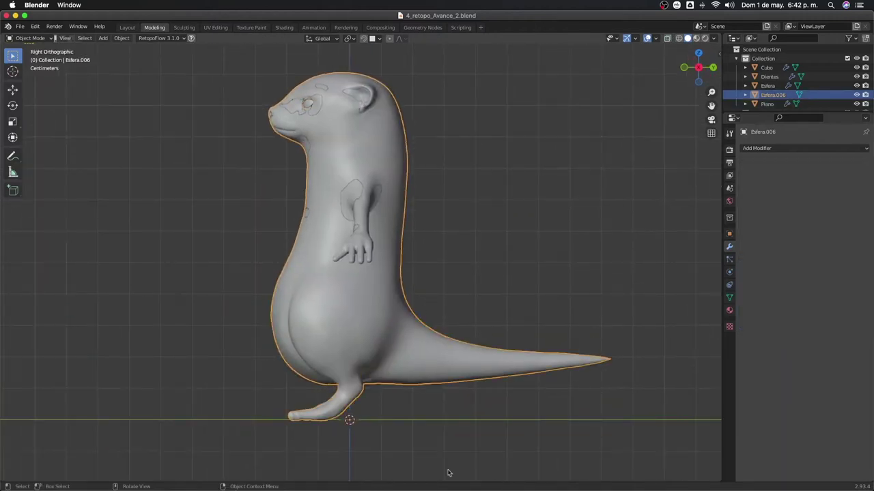
scroll(470, 314, "up", 1)
middle_click_drag(467, 323, 356, 340, "shift")
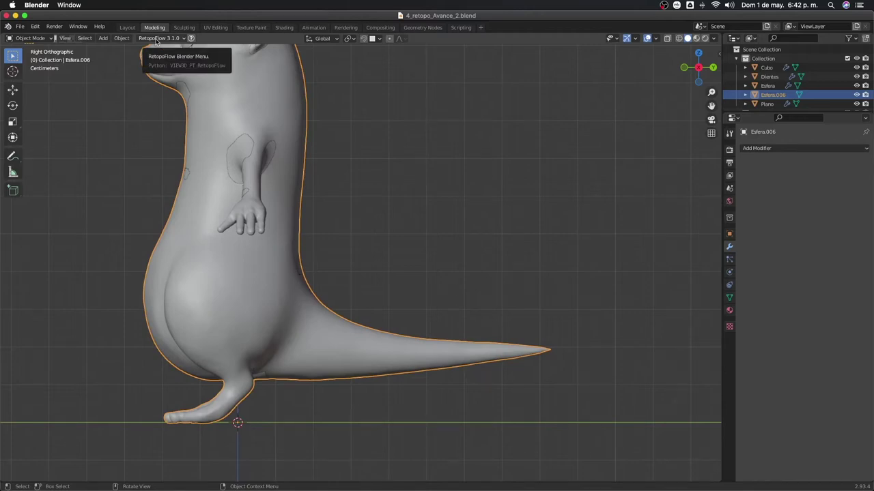
Open the RetopoFlow header menu, deselect the otter body, and open the Edit menu
left_click(157, 38)
left_click(157, 39)
left_click(157, 39)
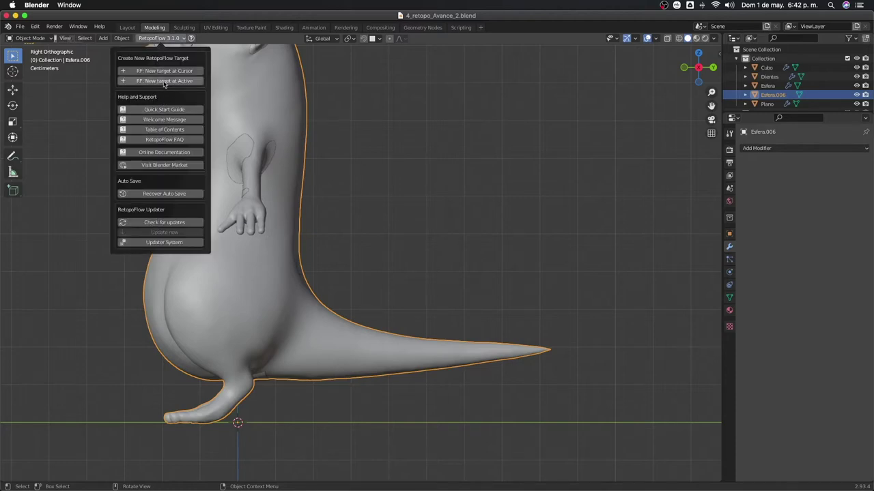
left_click(548, 170)
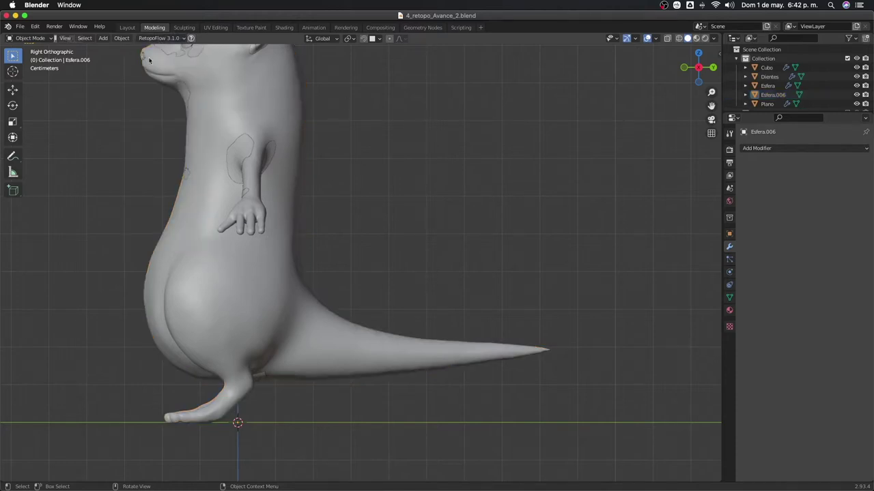
left_click(21, 29)
mouse_move(35, 26)
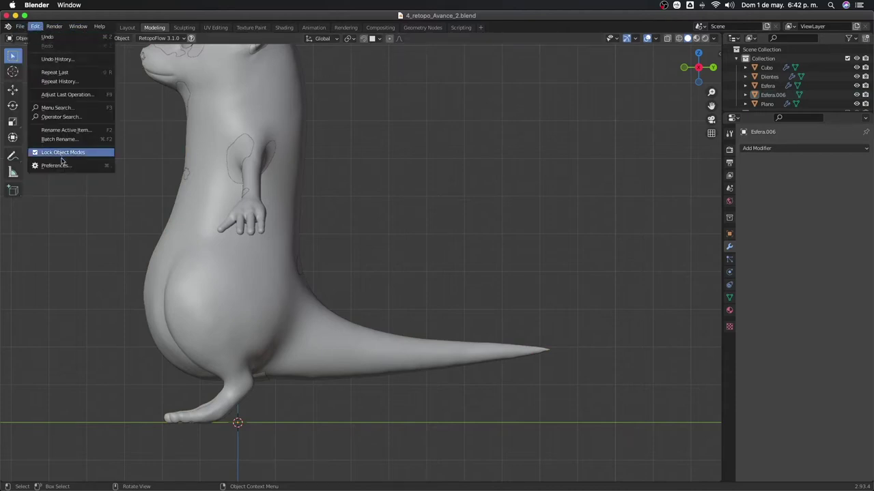
Pick studiolibrary-2.9.6.b3.zip from the Desktop in Add-ons Install, then cancel without installing
left_click(61, 168)
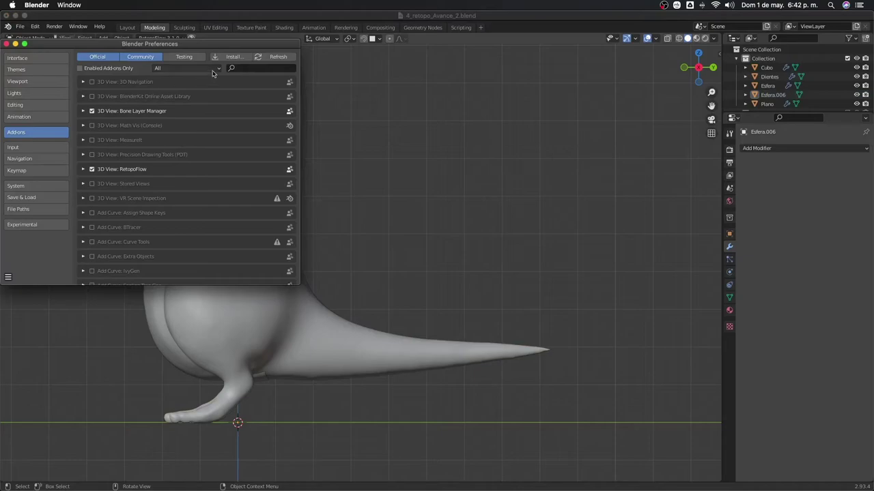
left_click(230, 61)
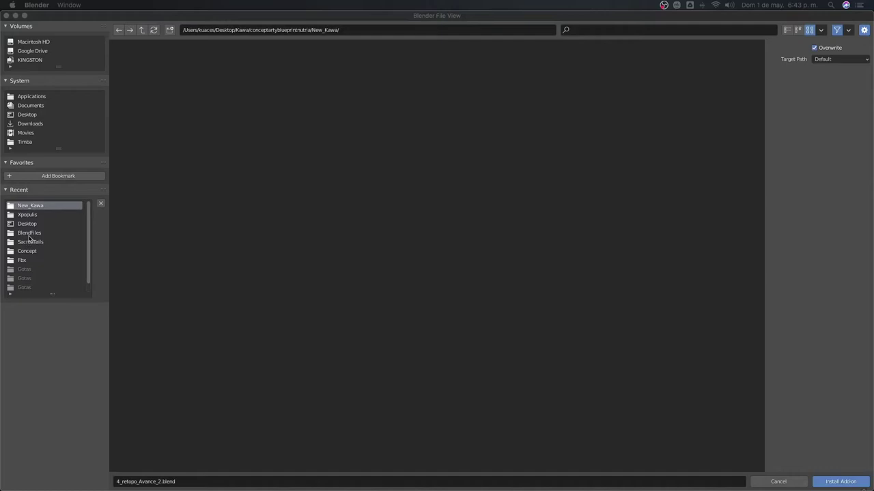
left_click(48, 116)
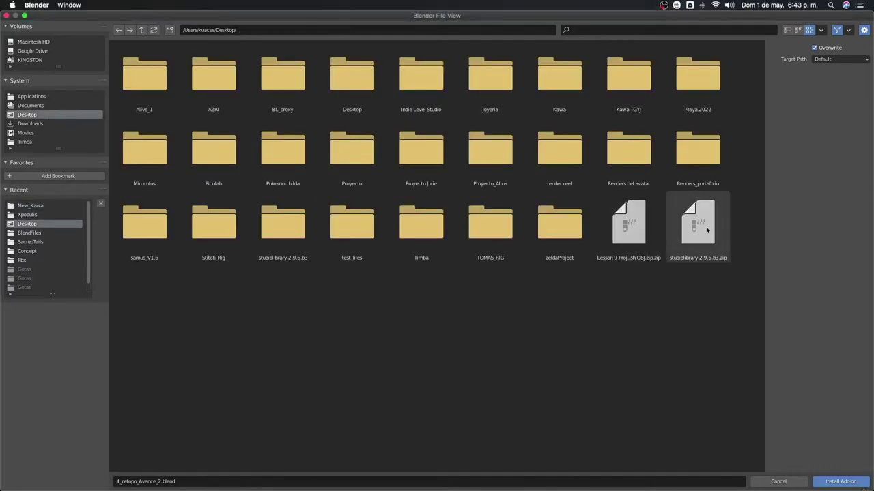
left_click(705, 231)
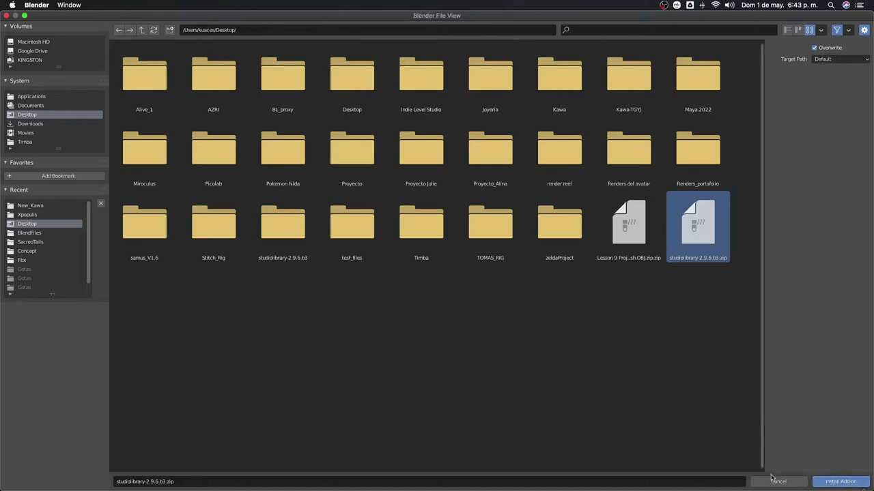
left_click(773, 485)
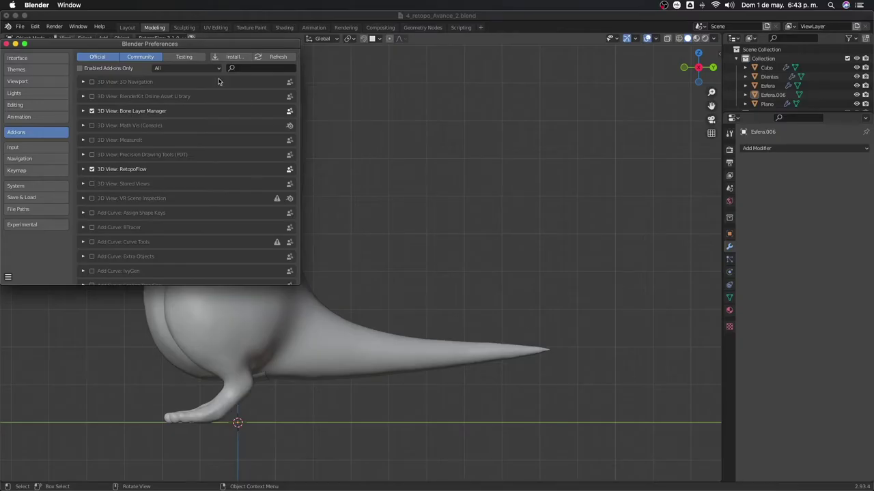
scroll(129, 174, "down", 2)
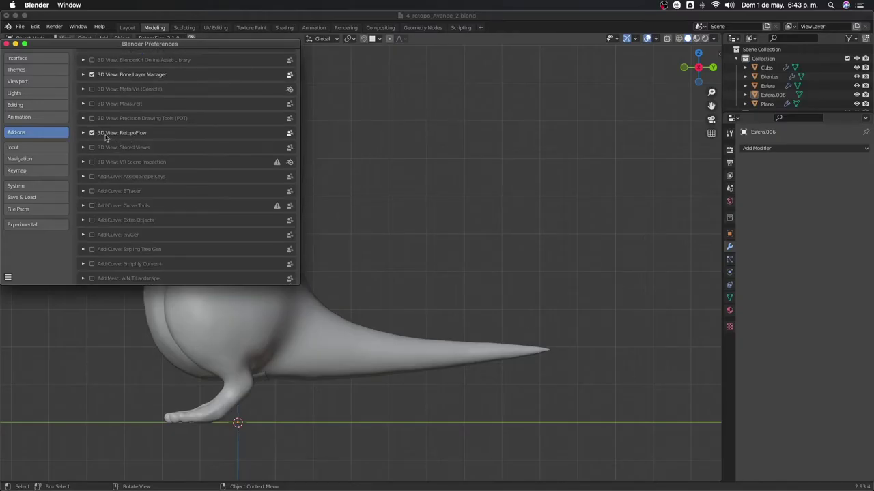
Close Preferences, select the otter body, and open the RetopoFlow 3.1.0 menu
left_click(6, 44)
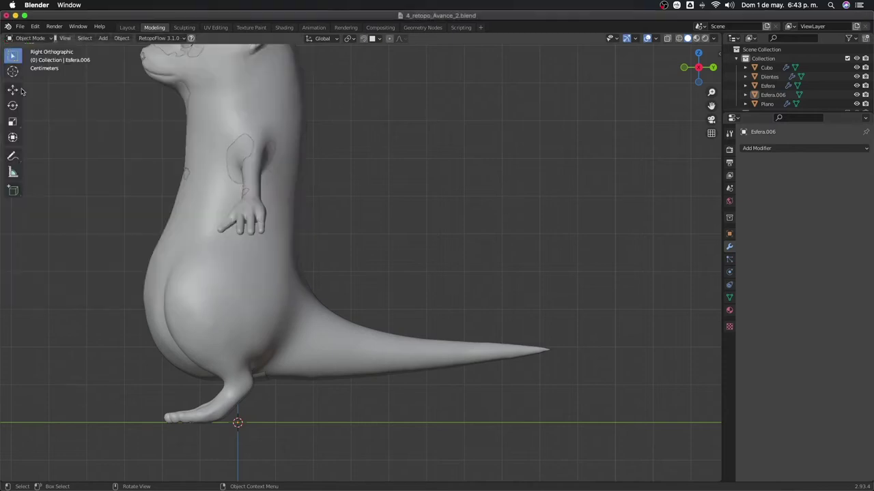
scroll(333, 232, "down", 1)
scroll(373, 329, "up", 2)
left_click(380, 369)
middle_click_drag(380, 368, 397, 301, "shift")
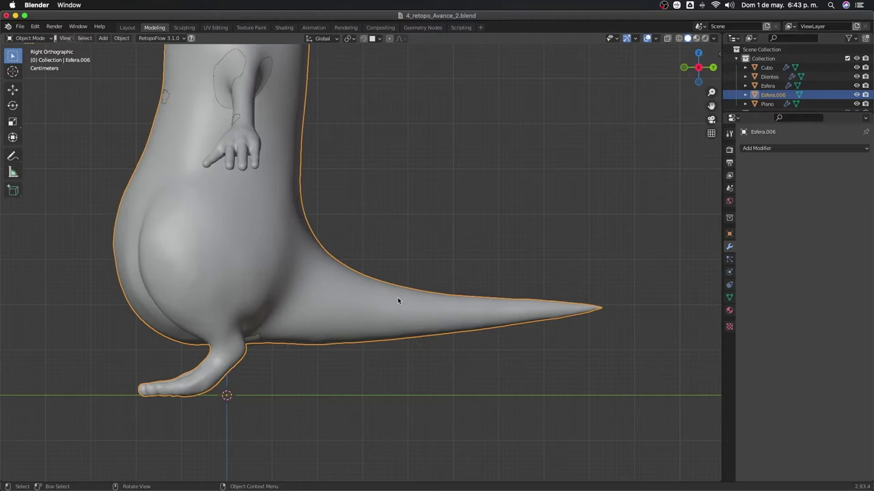
left_click(150, 40)
left_click(164, 38)
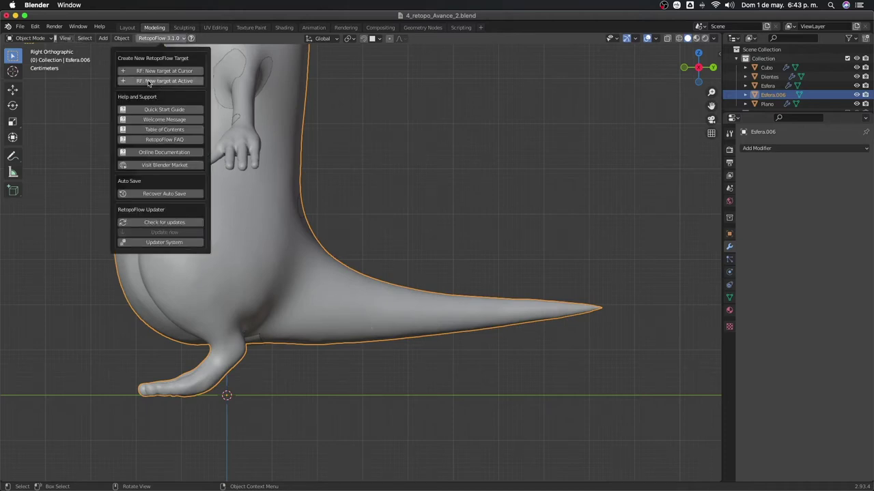
mouse_move(164, 81)
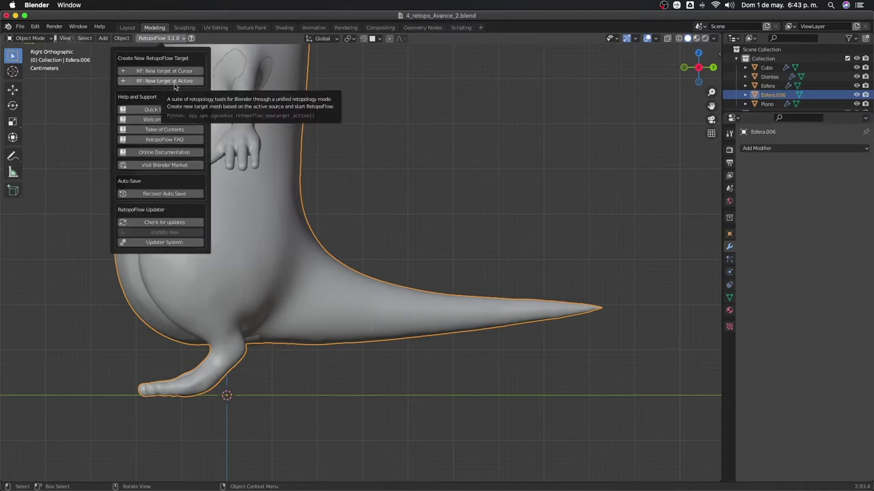
Start RetopoFlow with 'RF: New target at Active' and close its welcome help
left_click(188, 83)
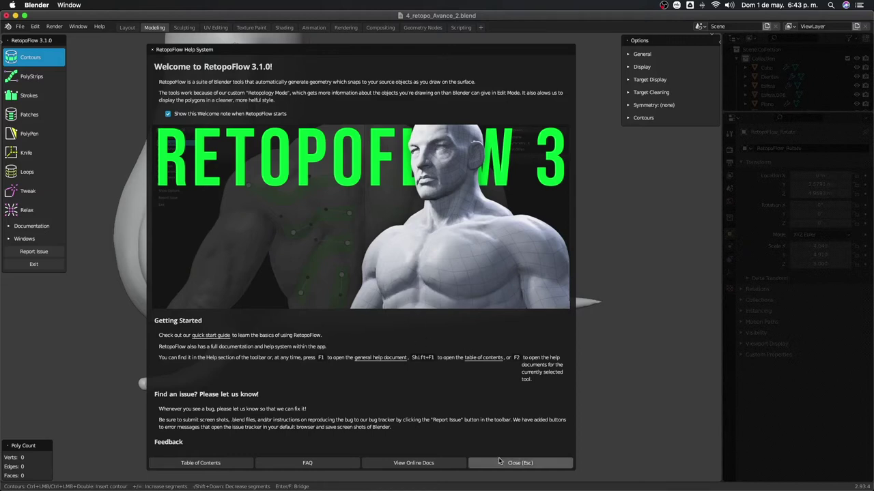
left_click(499, 462)
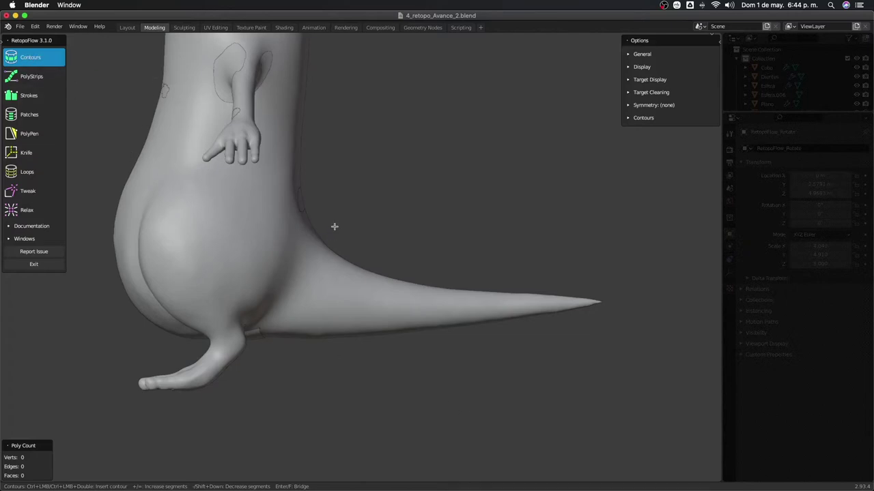
Draw a contour loop at the tail base, raise its segment count, and bridge two more loops
left_click_drag(333, 229, 297, 362, "ctrl")
middle_click_drag(336, 264, 339, 352)
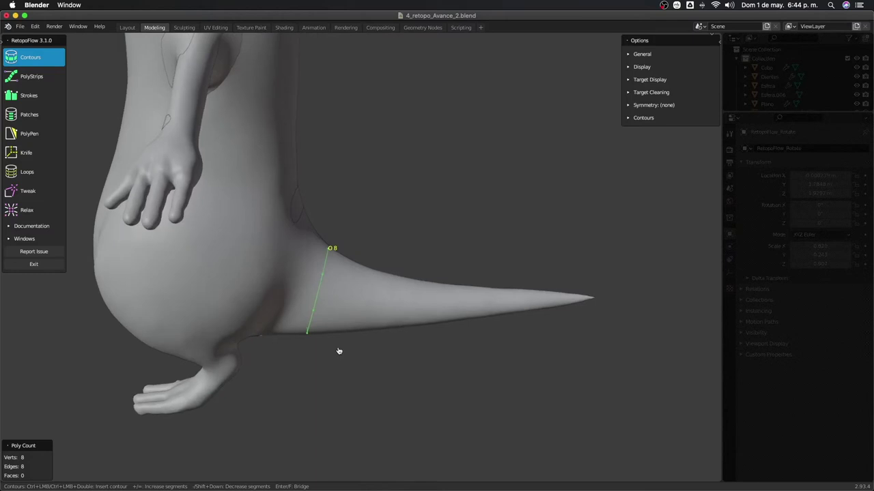
scroll(339, 352, "left", 3)
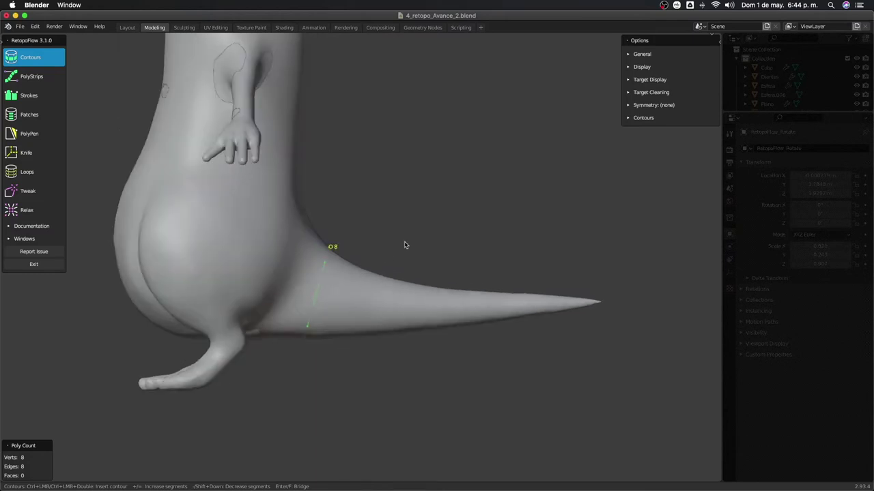
key("equal")
key("equal")
key("equal")
key("equal")
key("equal")
left_click_drag(372, 253, 346, 387, "ctrl")
left_click_drag(367, 344, 359, 343)
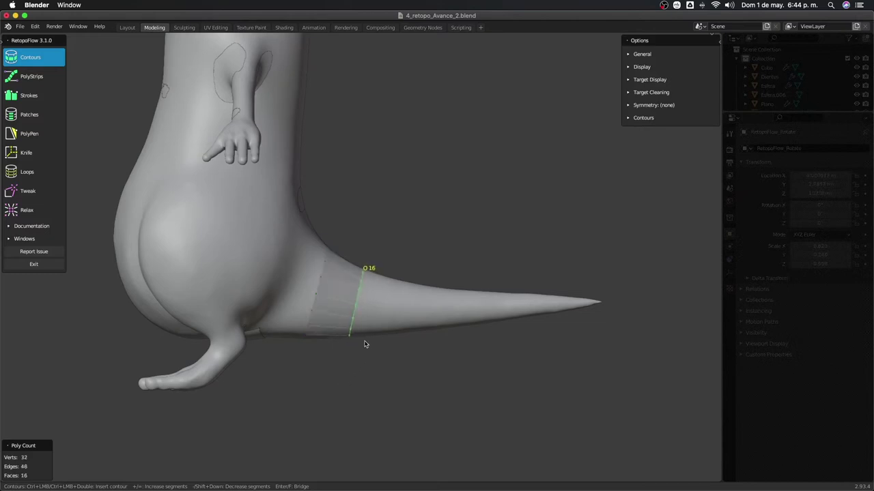
left_click_drag(400, 259, 382, 377, "ctrl")
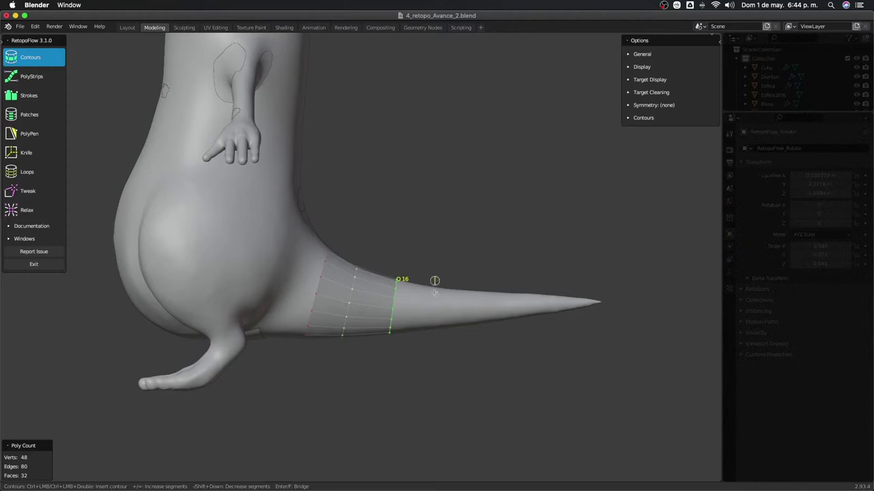
Add further contour loops along the tail and slide a new loop near the tip
mouse_move(434, 277)
left_mouse_down("ctrl")
mouse_move(427, 382)
mouse_move(479, 355)
left_mouse_up("ctrl")
left_click_drag(440, 276, 434, 367, "ctrl")
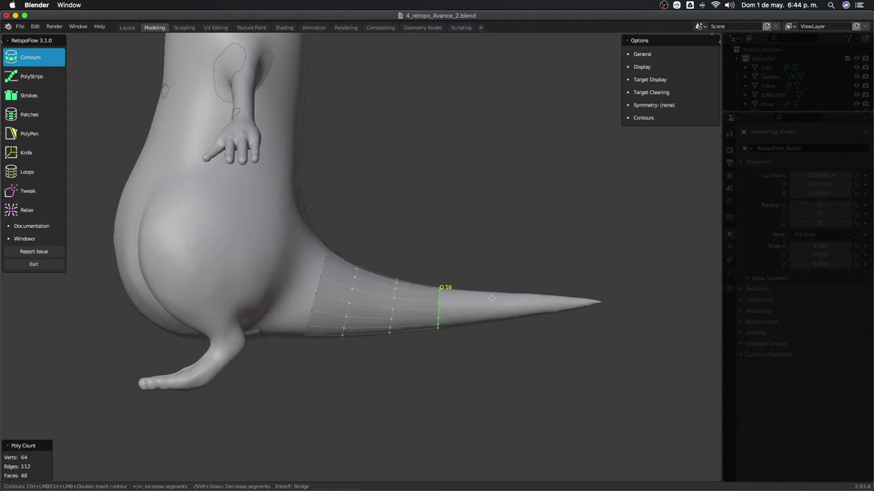
left_click_drag(490, 280, 492, 371, "ctrl")
left_click_drag(480, 270, 480, 367, "ctrl")
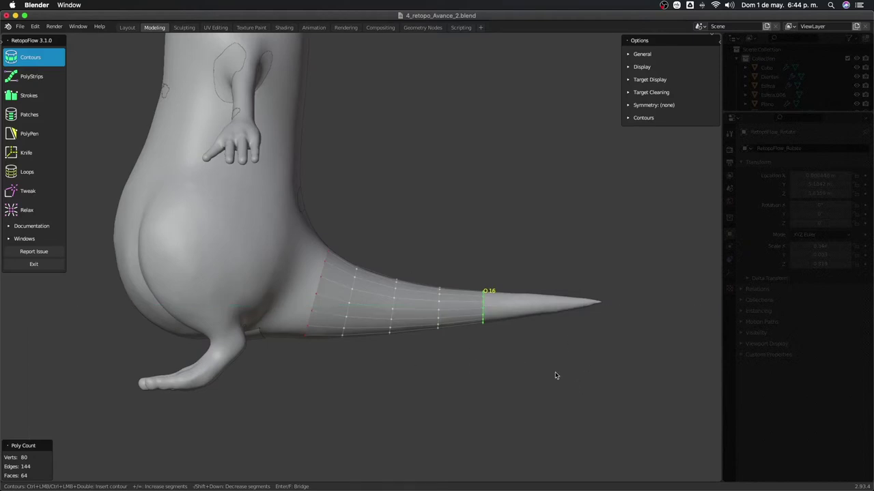
left_click(517, 320, "ctrl")
key("g")
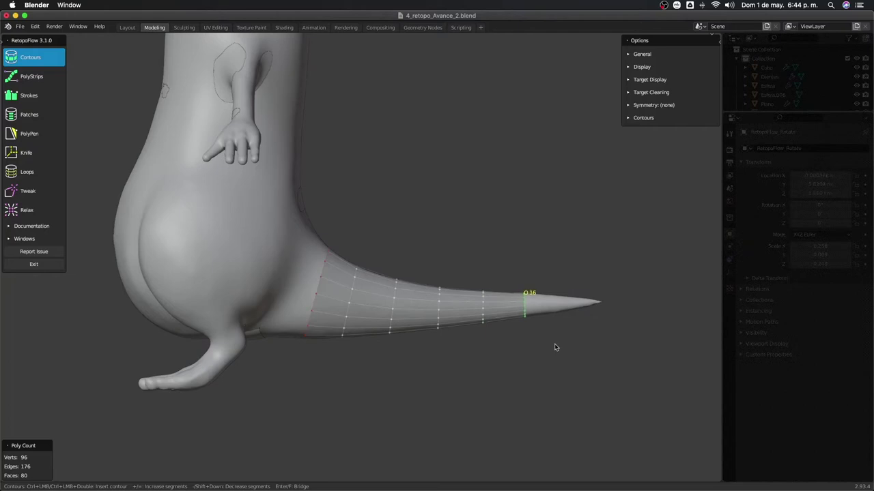
left_click(557, 348)
Rotate the last contour on Y and draw two more cuts at the tail tip
key("r")
key("y")
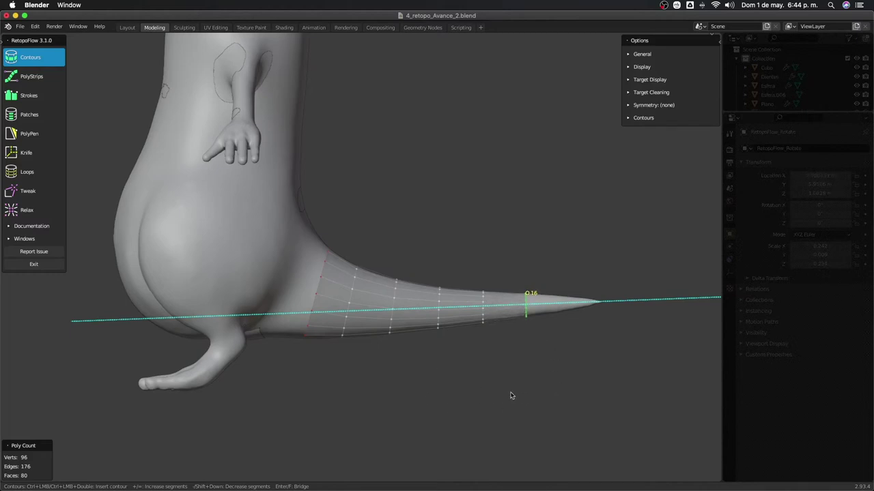
left_click(508, 386)
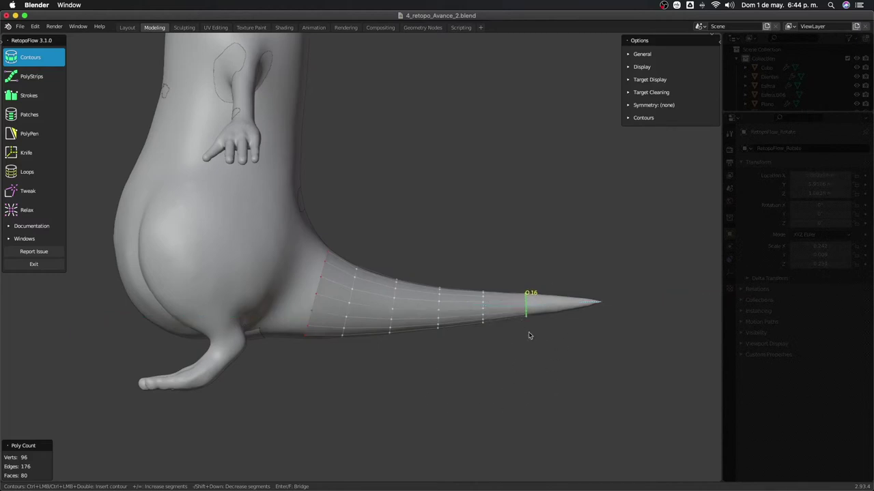
key("r")
left_click(566, 348)
left_click_drag(560, 288, 572, 352, "ctrl")
mouse_move(557, 289)
left_mouse_down("ctrl")
mouse_move(556, 319)
mouse_move(602, 314)
mouse_move(602, 336)
left_mouse_up("ctrl")
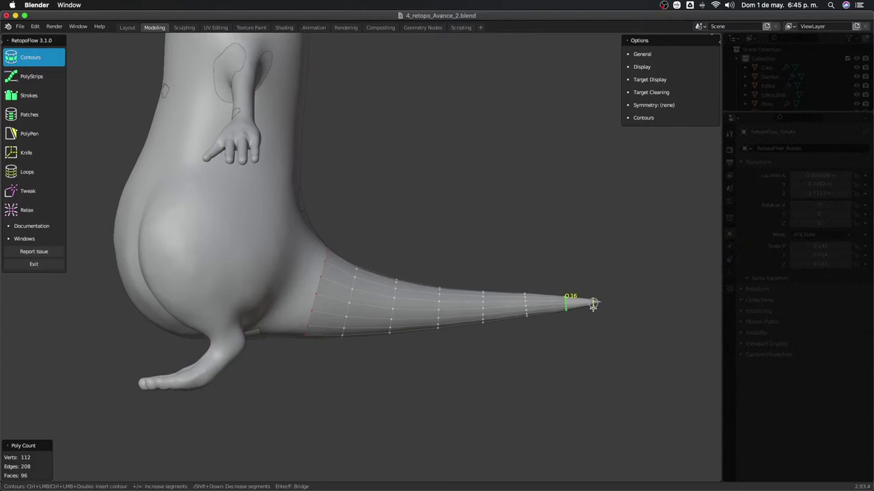
left_click_drag(591, 302, 594, 318, "ctrl")
scroll(433, 331, "down", 2)
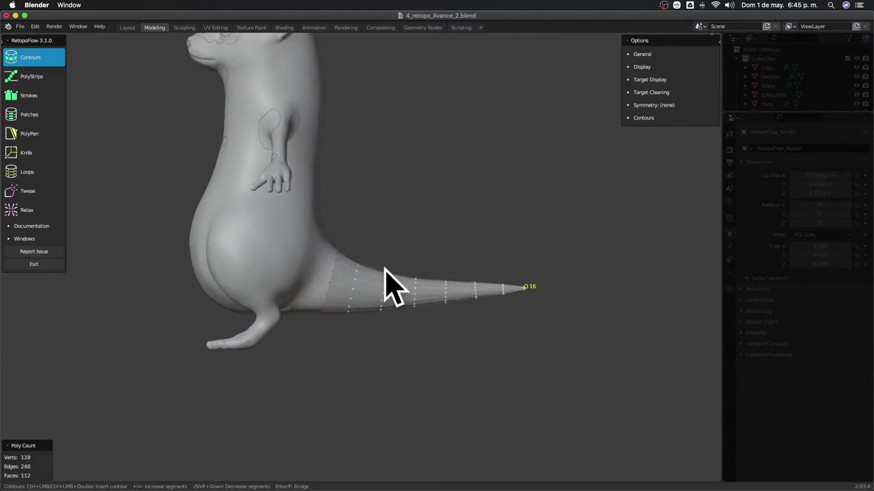
Exit RetopoFlow and isolate the tail cone in local view from the top
left_click(33, 264)
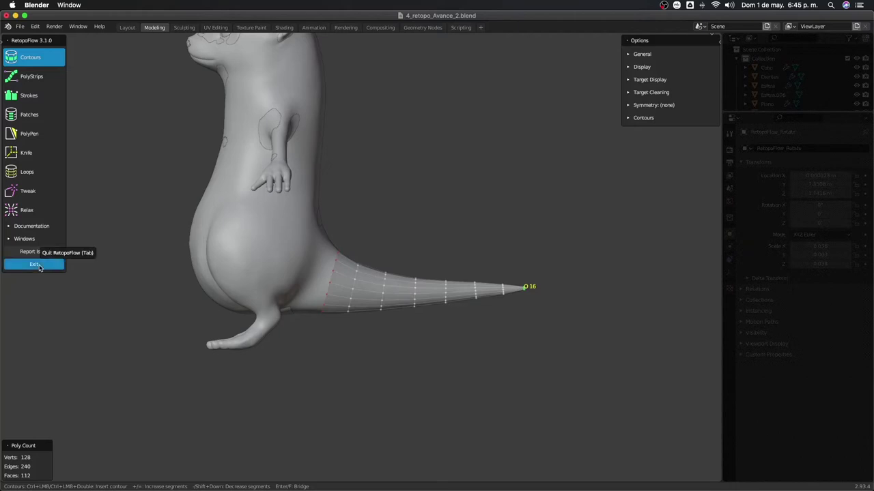
middle_click_drag(332, 284, 380, 341)
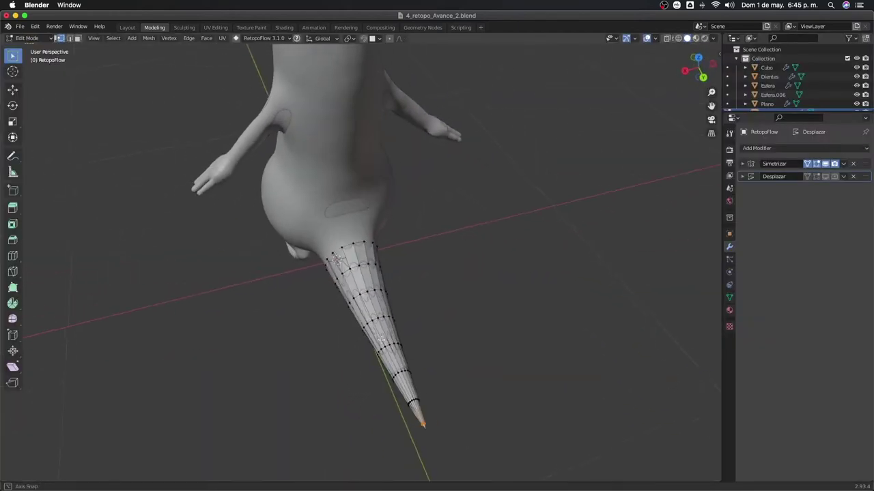
key("KP_Divide")
key("Tab")
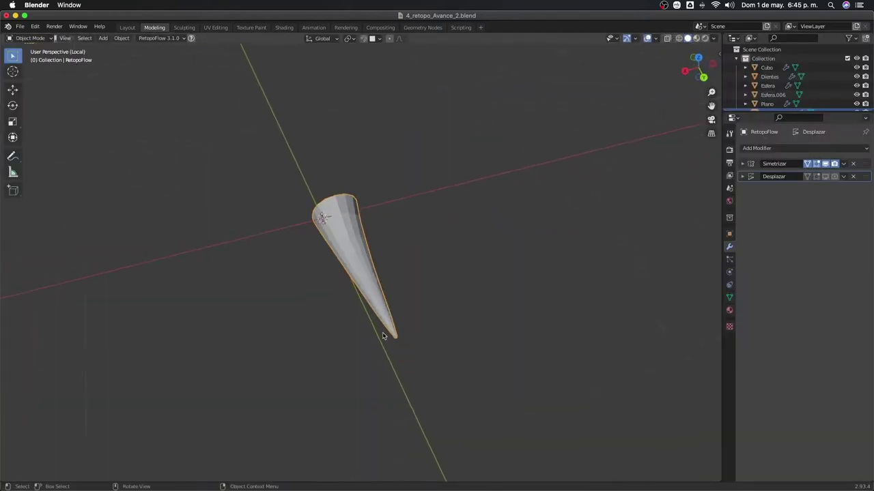
middle_click_drag(381, 341, 467, 333)
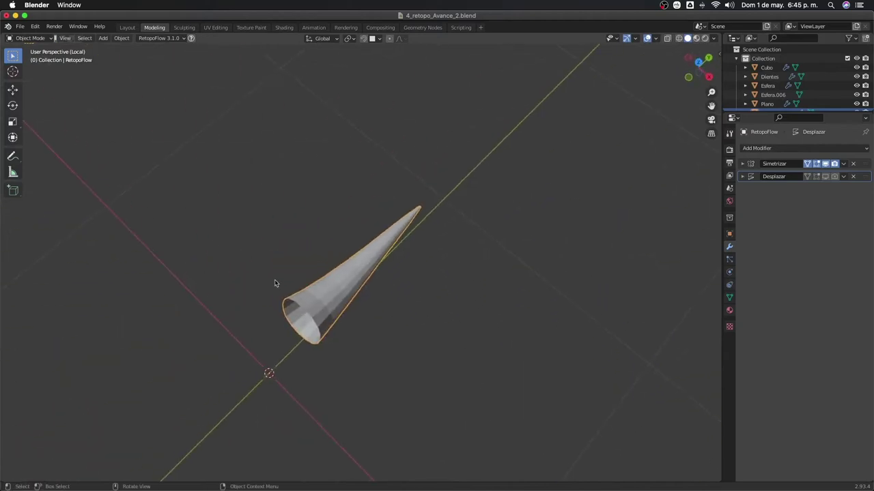
mouse_move(275, 284)
middle_mouse_down()
mouse_move(337, 253)
mouse_move(328, 275)
middle_mouse_up()
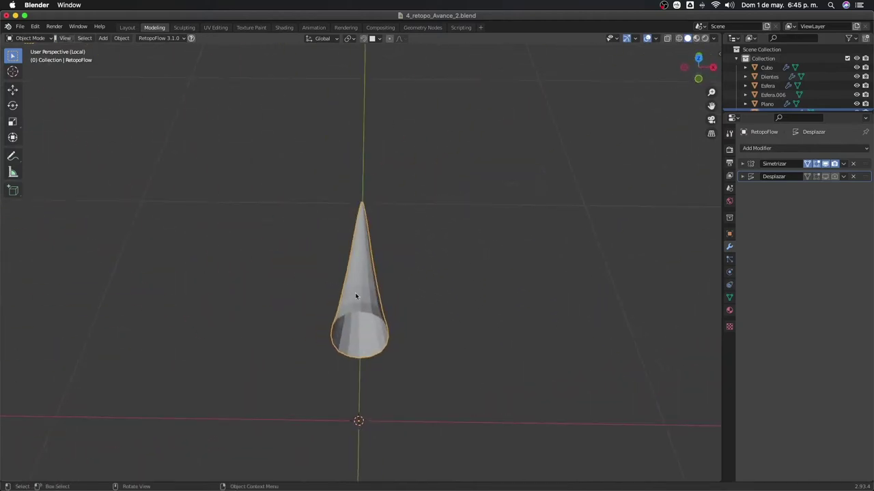
key("KP_7")
key("Tab")
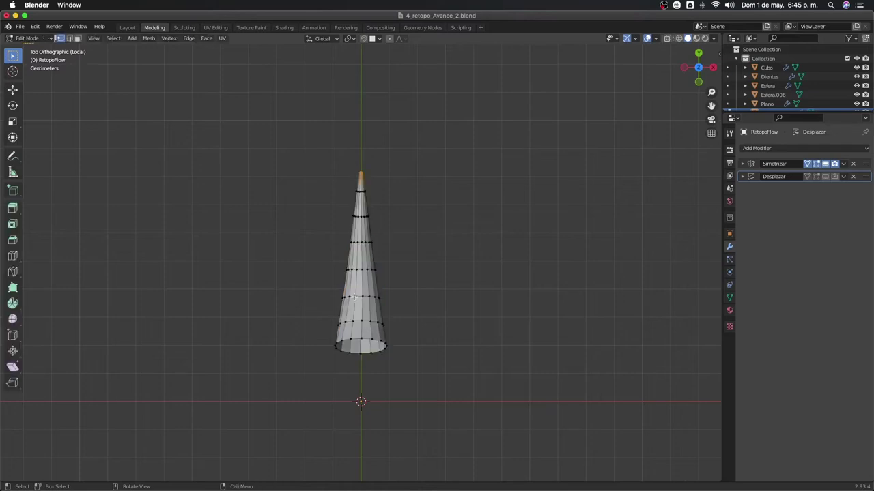
Box-select and delete the cone's left-half vertices, then leave local view and Edit Mode
left_click_drag(342, 124, 355, 440)
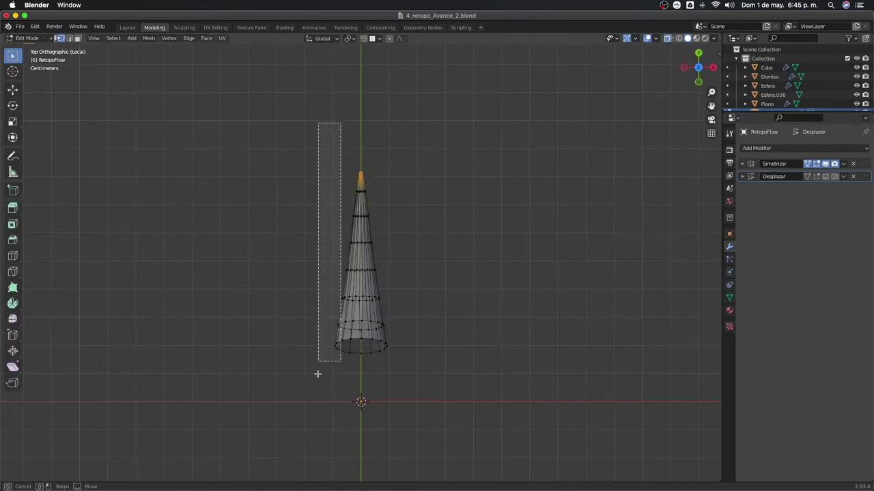
left_click(340, 439)
left_click_drag(303, 72, 358, 442)
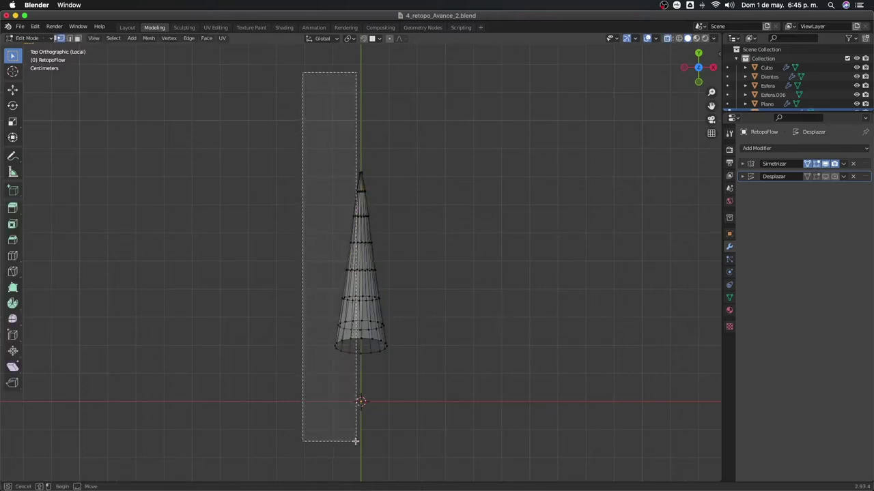
key("x")
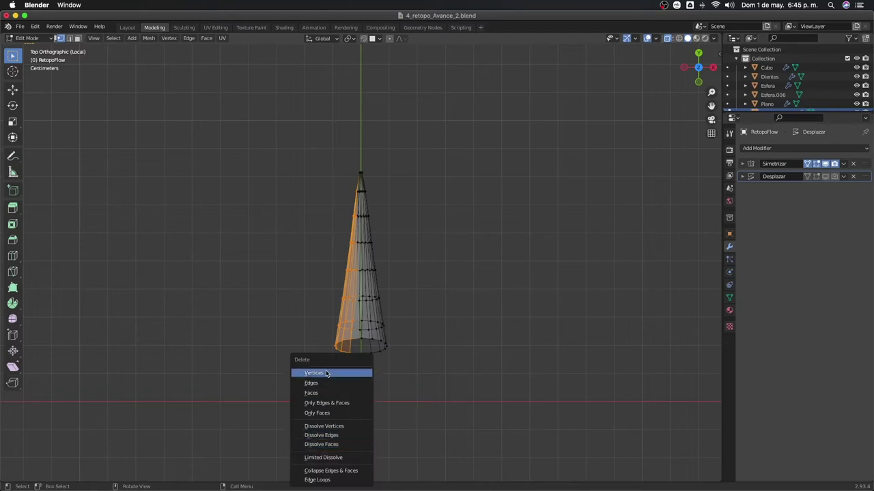
left_click(326, 372)
left_click_drag(339, 56, 359, 253)
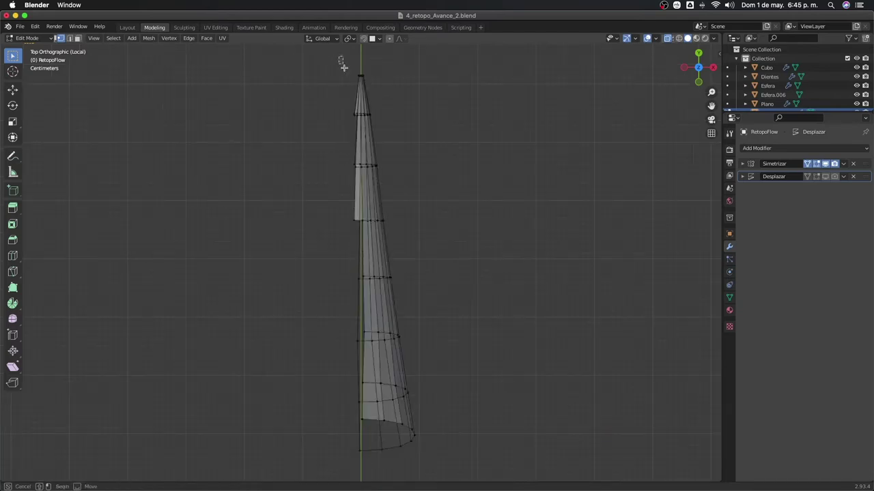
right_click(359, 253)
key("Escape")
mouse_move(357, 253)
middle_mouse_down()
mouse_move(362, 295)
mouse_move(357, 215)
mouse_move(300, 237)
mouse_move(289, 312)
mouse_move(273, 302)
mouse_move(291, 299)
middle_mouse_up()
key("KP_Divide")
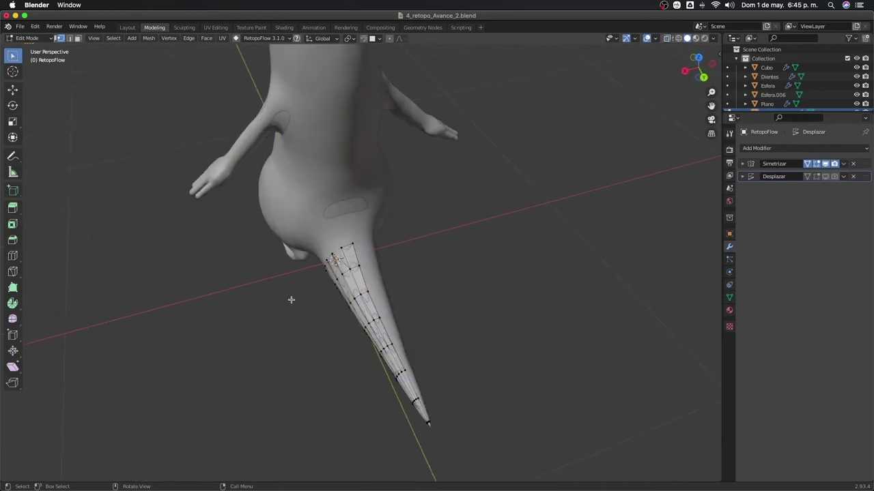
key("Tab")
Enter Edit Mode on Plano and shift the tail's centre vertices along X in top view
left_click(338, 209)
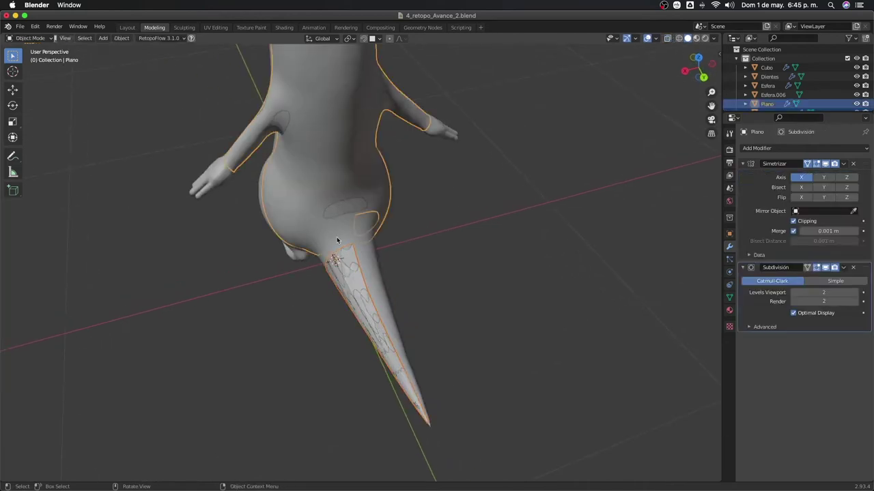
key("Tab")
mouse_move(337, 240)
middle_mouse_down()
mouse_move(415, 281)
mouse_move(324, 301)
mouse_move(364, 267)
mouse_move(447, 236)
mouse_move(376, 329)
mouse_move(366, 275)
mouse_move(409, 273)
middle_mouse_up()
middle_click_drag(437, 239, 444, 307, "shift")
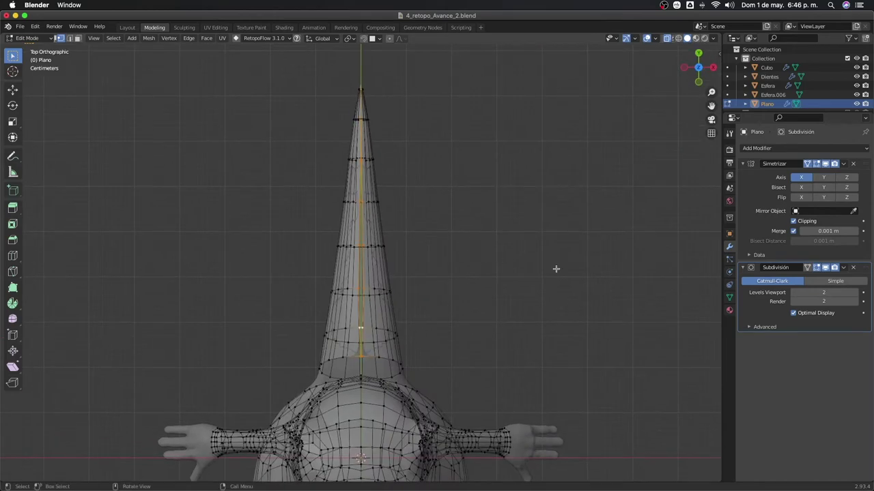
key("g")
key("x")
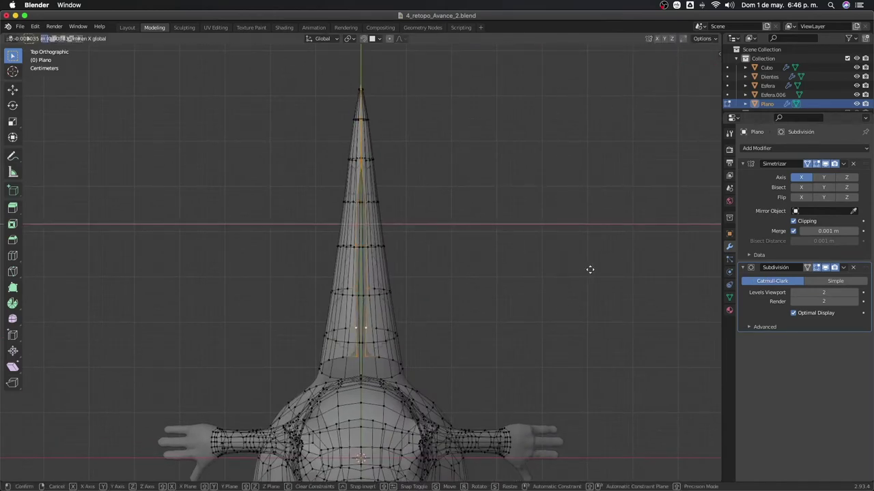
left_click(576, 271)
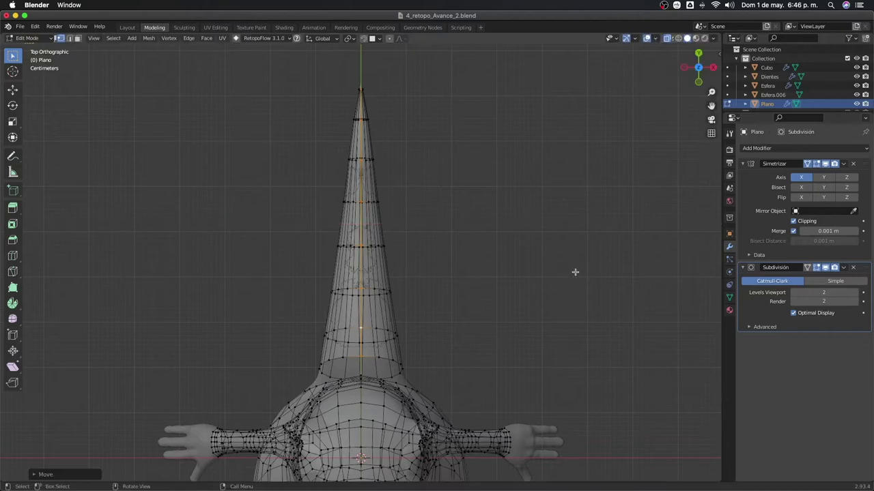
Select the tail's centre edge loop and move it into place
mouse_move(575, 271)
middle_mouse_down()
mouse_move(458, 289)
mouse_move(417, 258)
mouse_move(405, 205)
mouse_move(419, 159)
middle_mouse_up()
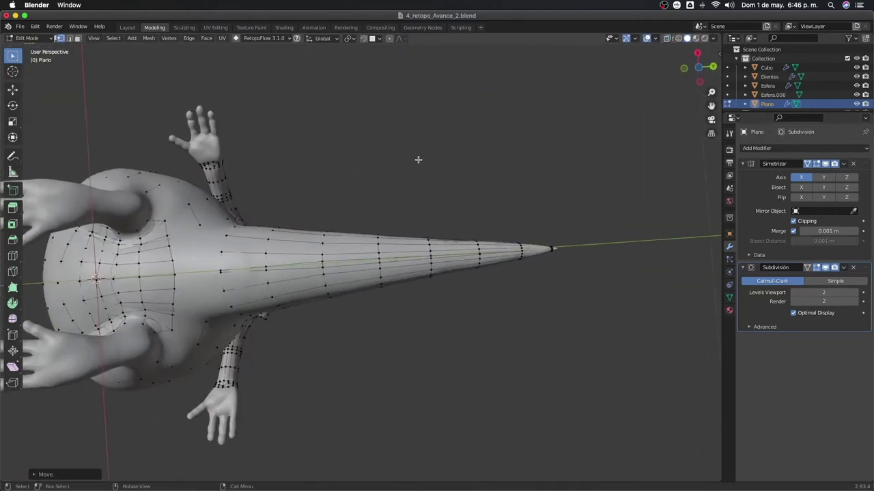
left_click(253, 272, "alt")
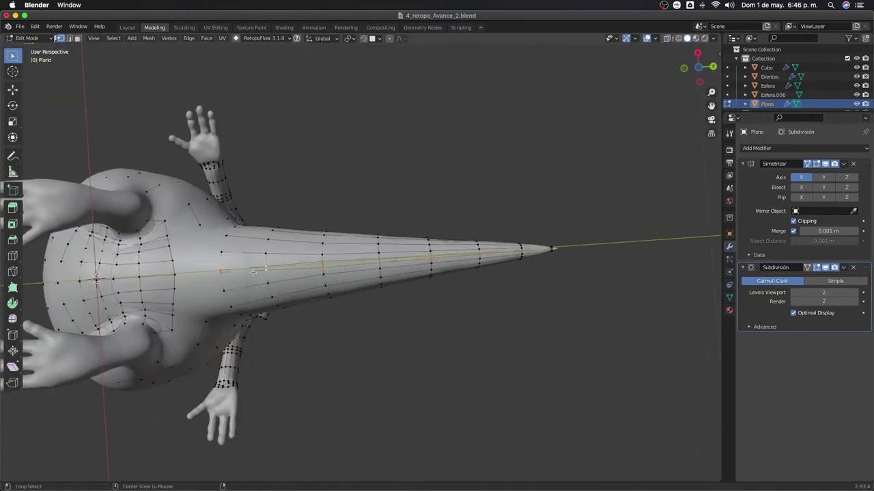
key("g")
left_click(358, 335)
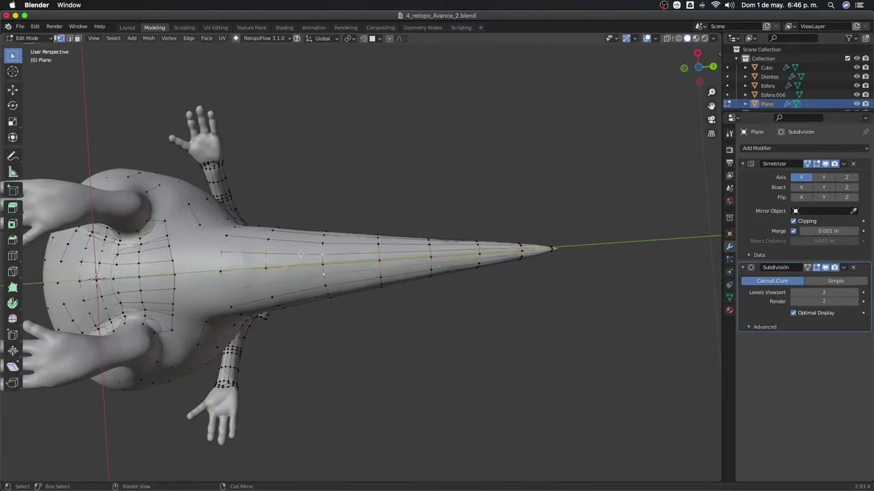
Nudge the remaining tail vertices, then check the tail from the front view
mouse_move(357, 335)
middle_mouse_down()
mouse_move(317, 351)
mouse_move(376, 243)
mouse_move(421, 243)
mouse_move(367, 292)
mouse_move(478, 279)
middle_mouse_up()
scroll(331, 328, "up", 4)
left_click(387, 259)
key("g")
left_click(349, 287)
scroll(350, 288, "down", 5)
scroll(469, 278, "up", 4)
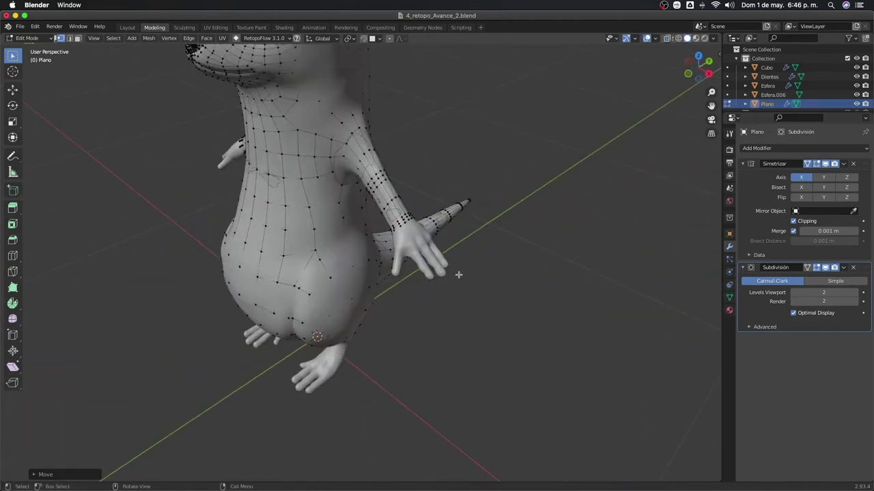
key("KP_1")
mouse_move(459, 274)
middle_mouse_down("shift")
mouse_move(453, 191)
mouse_move(412, 159)
mouse_move(433, 289)
middle_mouse_up("shift")
scroll(437, 157, "up", 4)
scroll(451, 283, "down", 1)
Leave Edit Mode, pick Esfera.006, then reselect Plano and re-enter Edit Mode
key("Tab")
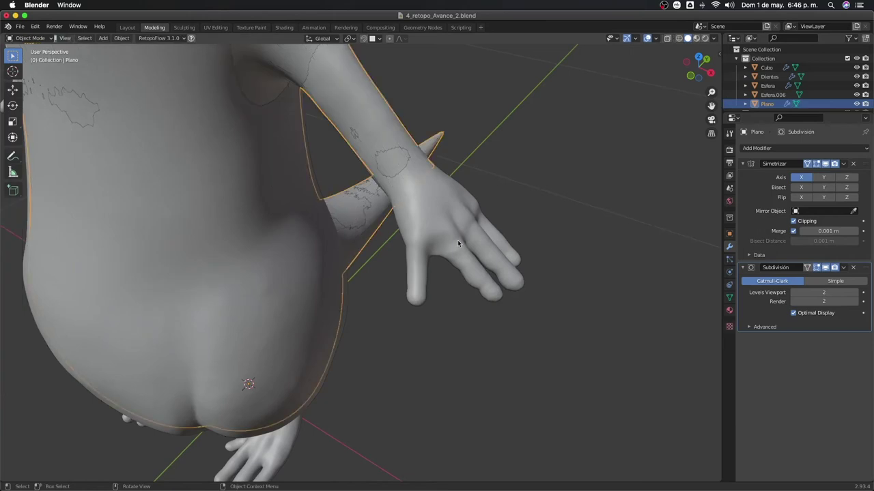
left_click(456, 273)
left_click(478, 280)
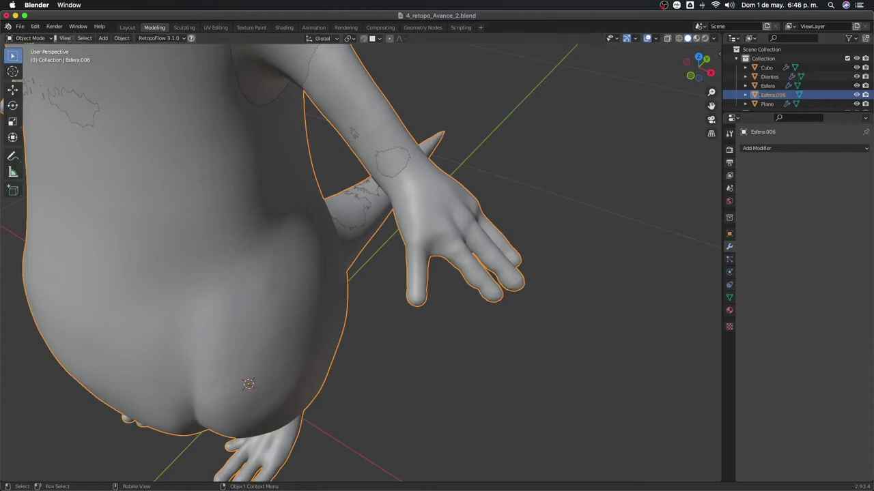
key("super+Tab")
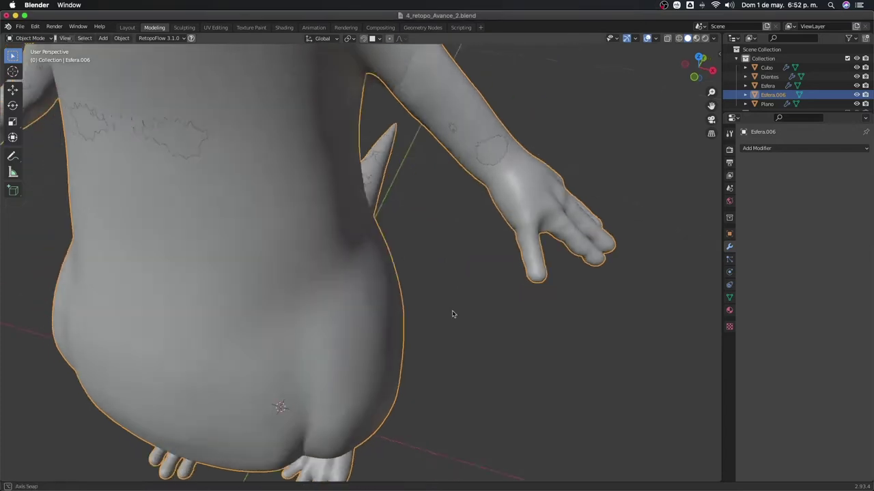
middle_click_drag(434, 273, 441, 319)
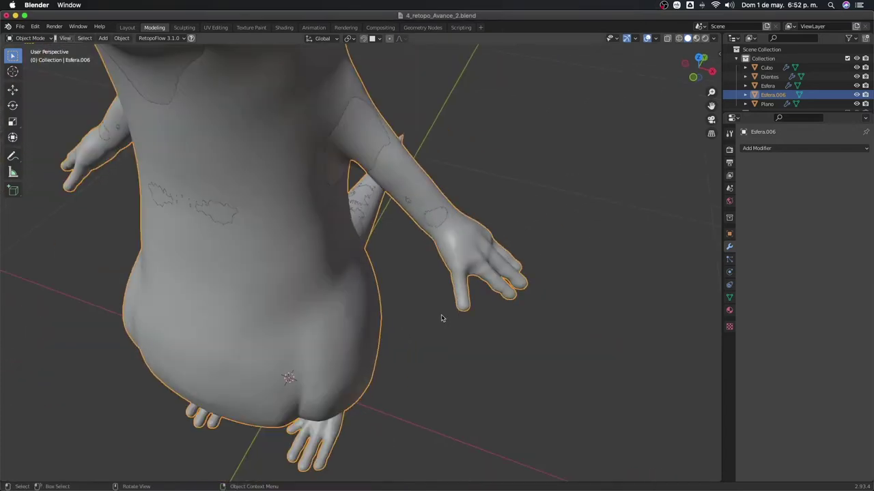
scroll(445, 274, "up", 2)
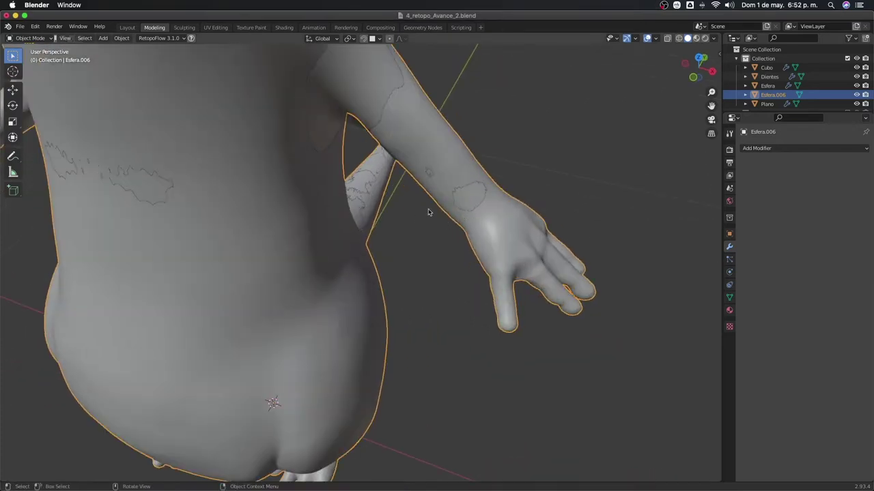
left_click(458, 205)
key("Tab")
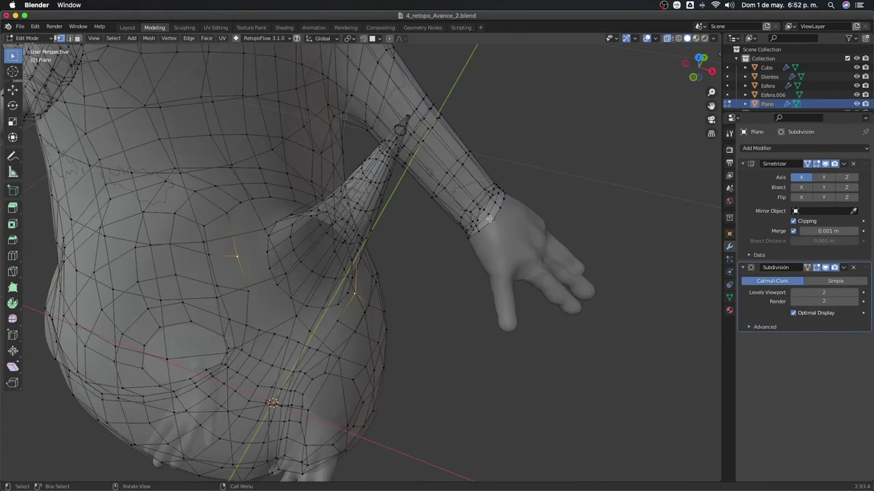
Select the wrist edge loop and enable the Statistics overlay, showing 12 of 852 vertices
left_click(498, 208, "alt")
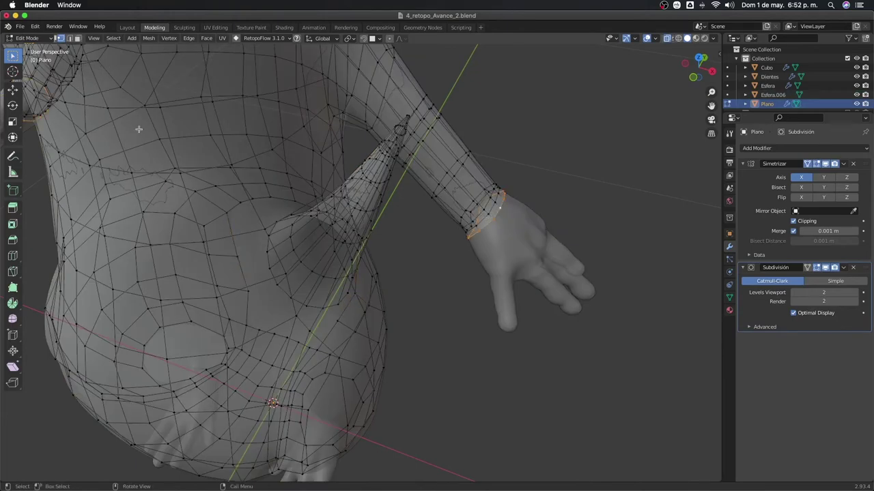
scroll(593, 249, "down", 5)
mouse_move(593, 250)
middle_mouse_down()
mouse_move(536, 254)
mouse_move(554, 266)
middle_mouse_up()
scroll(445, 319, "up", 5)
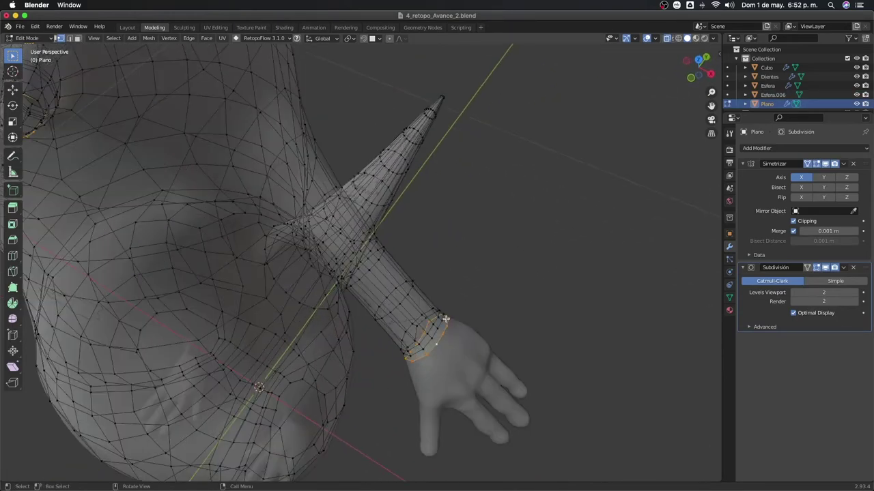
middle_click_drag(445, 319, 457, 335)
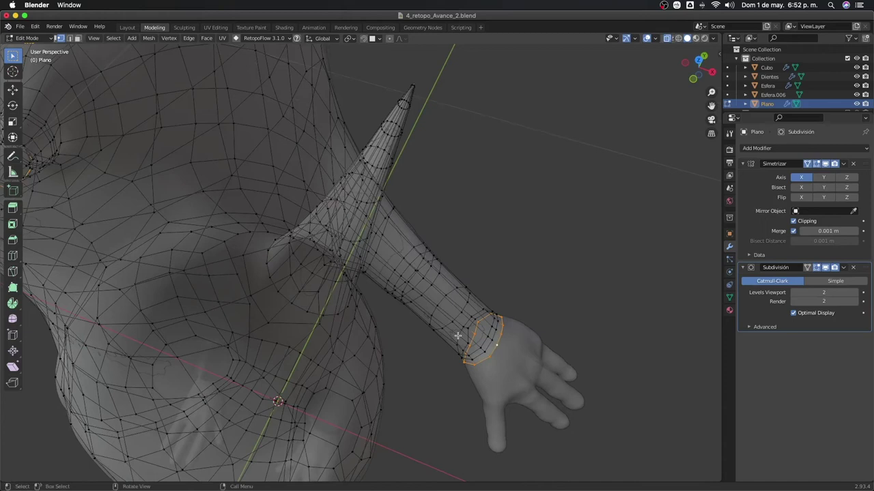
left_click(655, 39)
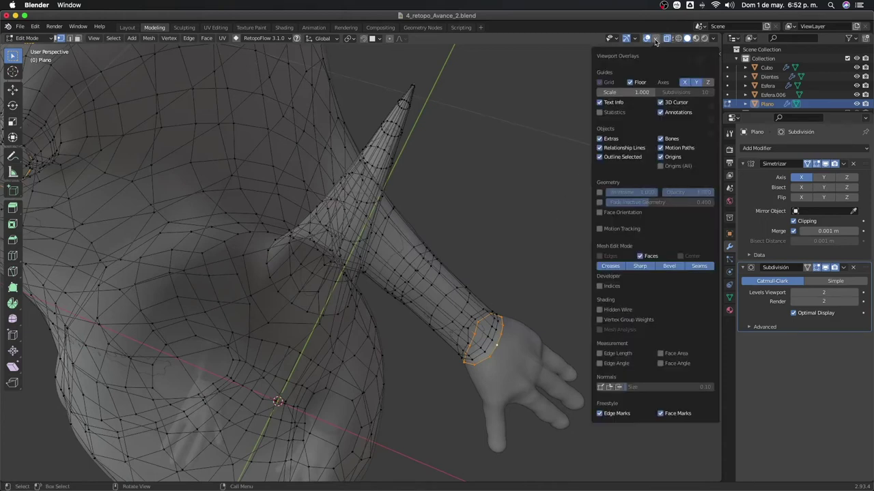
left_click(600, 112)
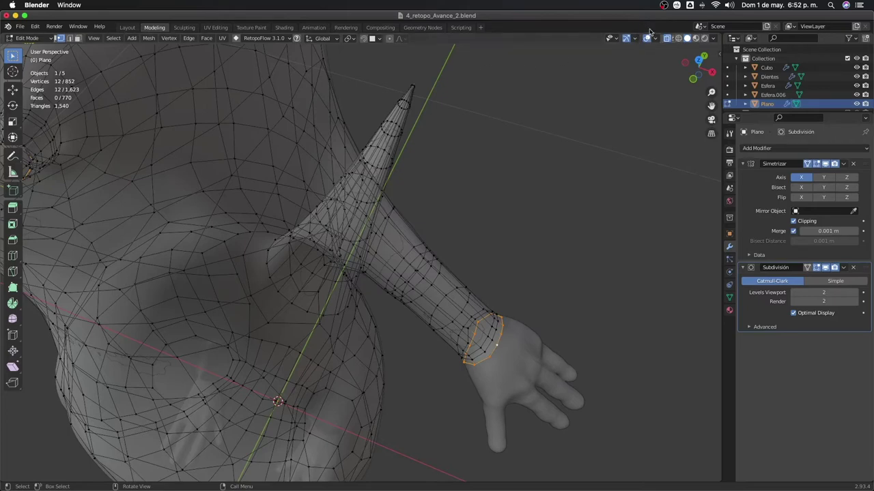
left_click(649, 39)
left_click(650, 39)
Return to Object Mode, select Esfera.006 in front view with Solid shading
left_click(655, 39)
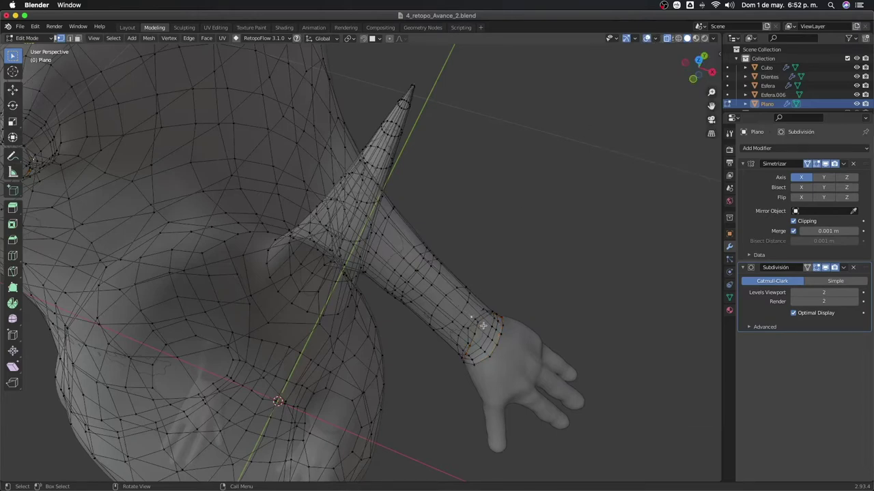
scroll(460, 251, "down", 5)
key("Tab")
left_click(460, 253)
key("KP_3")
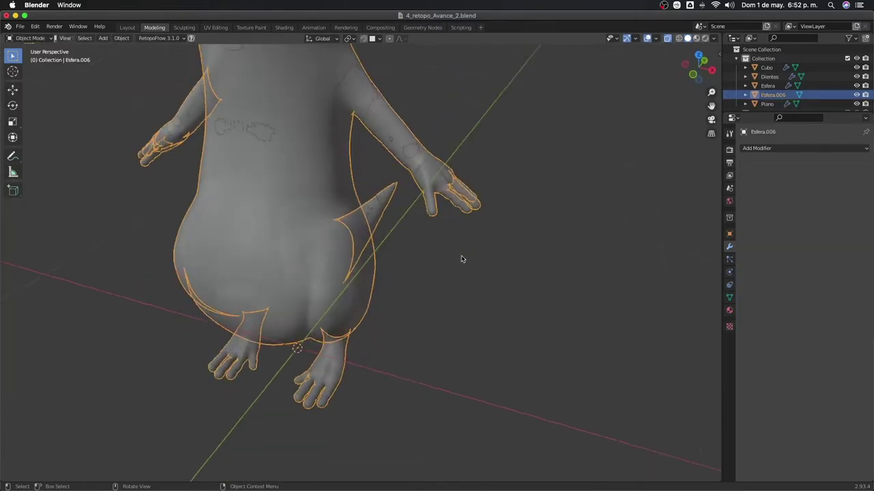
key("KP_1")
key("z")
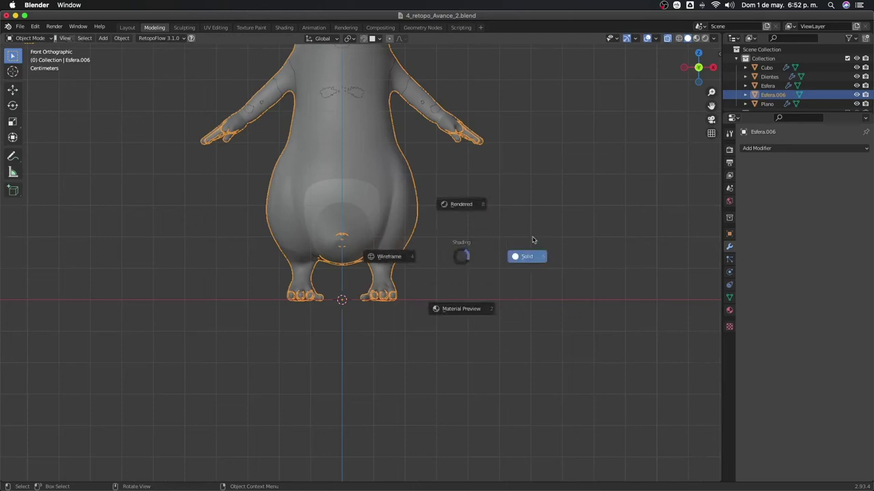
left_click(531, 254)
Start RetopoFlow 3.1.0 with a New target at the Active object
middle_click_drag(516, 179, 479, 213, "shift")
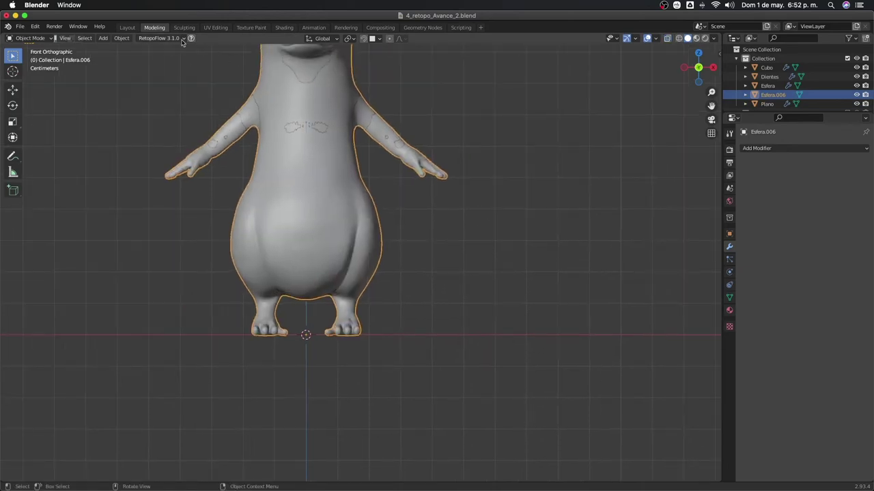
left_click(158, 38)
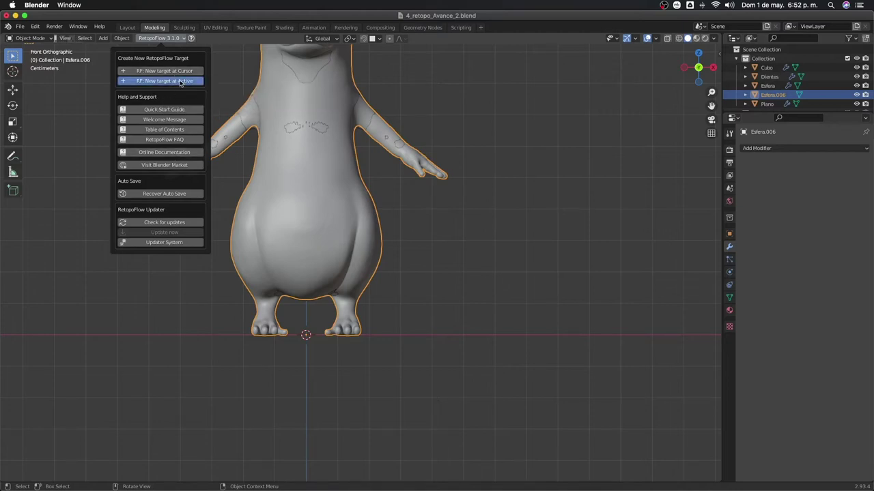
left_click(181, 81)
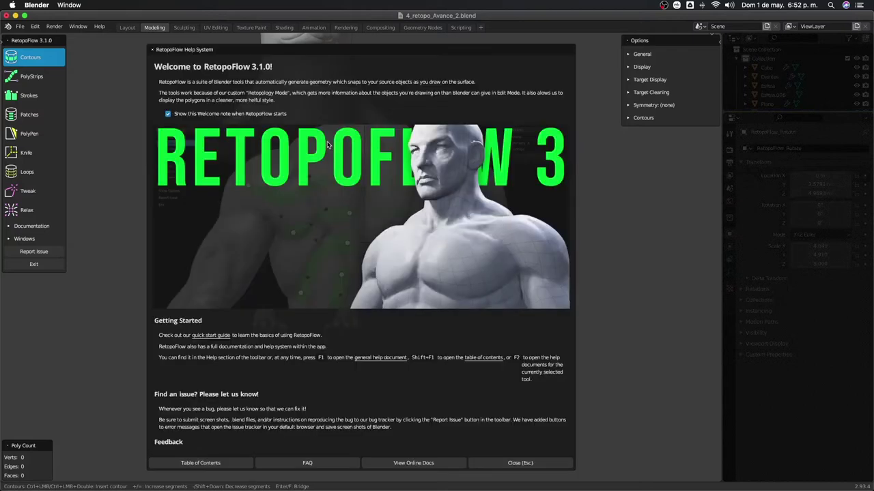
Close the welcome window and draw a contour ring around the wrist, tuning its segments
left_click(534, 463)
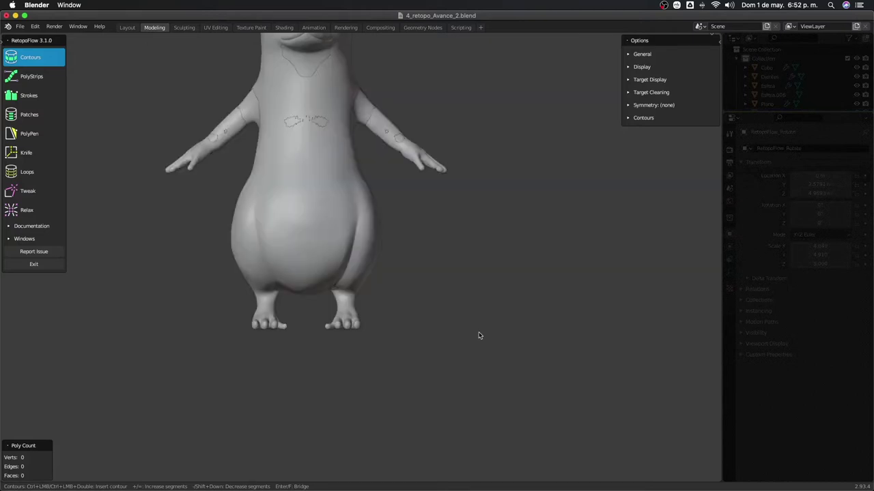
scroll(394, 233, "up", 2)
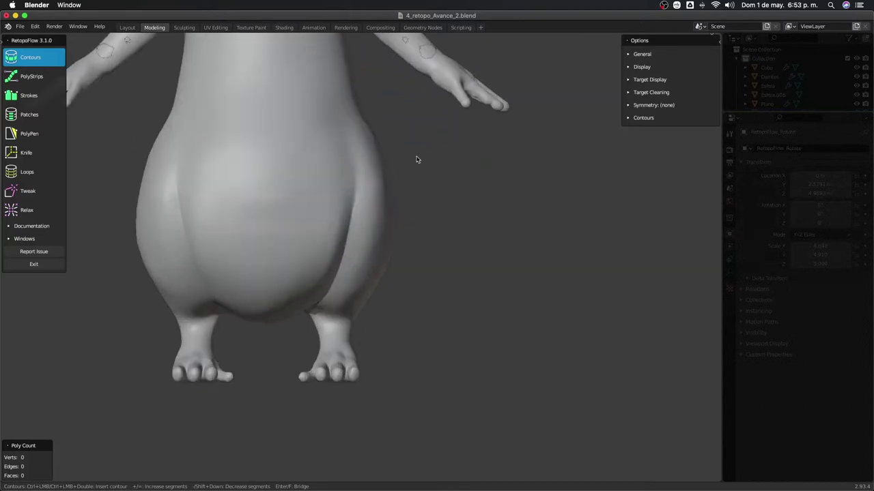
middle_click_drag(417, 159, 407, 244, "shift")
scroll(407, 244, "up", 3)
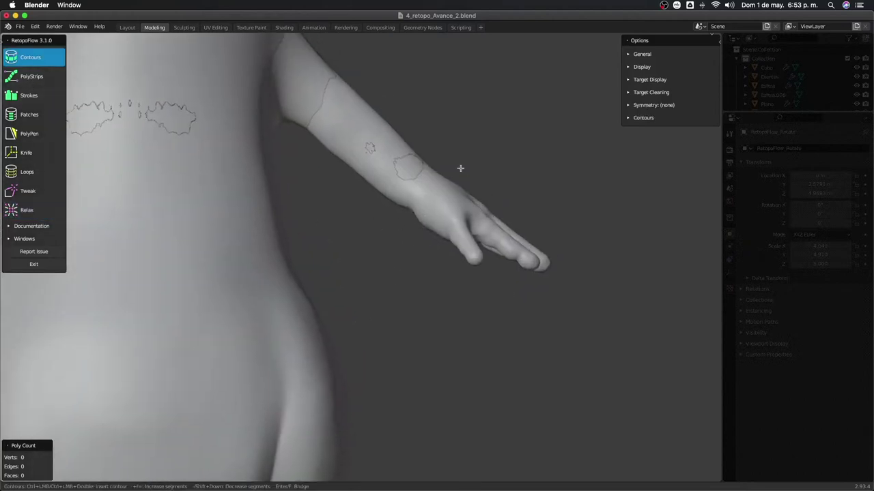
left_click_drag(444, 169, 405, 221)
key("minus")
key("plus")
key("plus")
Draw a contour ring across the index finger base
scroll(589, 300, "up", 4)
mouse_move(588, 300)
middle_mouse_down()
mouse_move(503, 323)
mouse_move(573, 195)
mouse_move(564, 223)
mouse_move(526, 235)
middle_mouse_up()
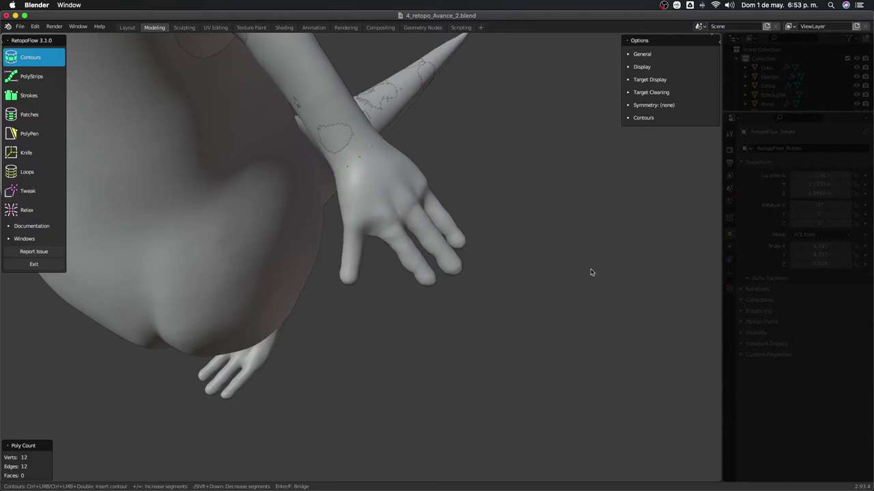
mouse_move(429, 240)
middle_mouse_down()
mouse_move(388, 268)
mouse_move(445, 303)
mouse_move(409, 273)
mouse_move(403, 246)
middle_mouse_up()
scroll(390, 267, "down", 5)
scroll(405, 258, "up", 5)
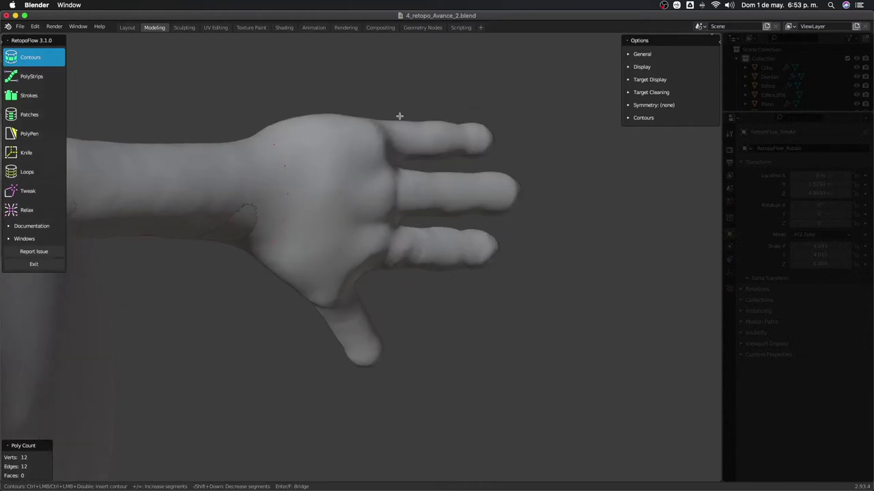
left_click_drag(399, 116, 407, 162)
Reframe the hand and attempt a contour stroke across the next finger
scroll(426, 123, "down", 5)
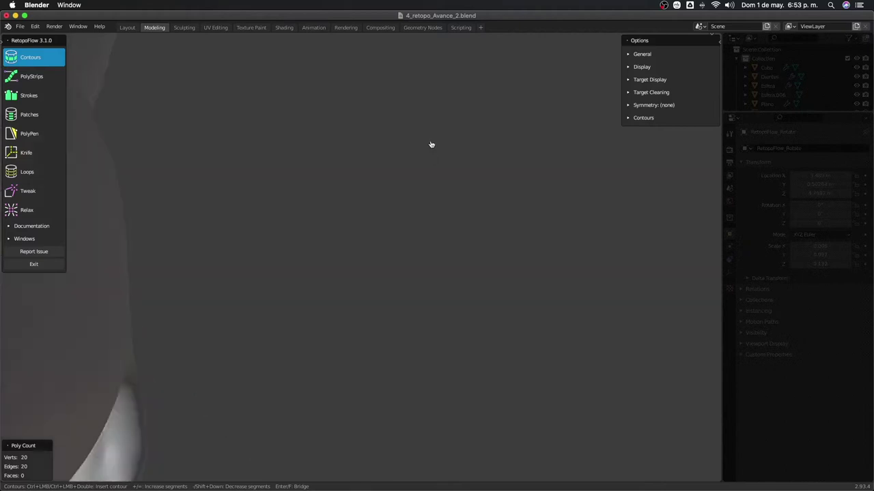
scroll(431, 143, "down", 3)
scroll(448, 146, "down", 2)
scroll(448, 147, "down", 2)
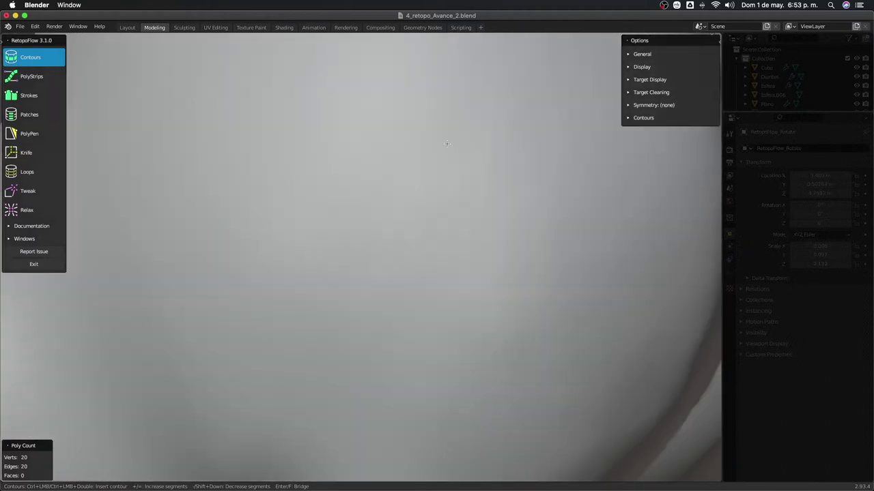
scroll(448, 147, "down", 4)
scroll(443, 160, "down", 4)
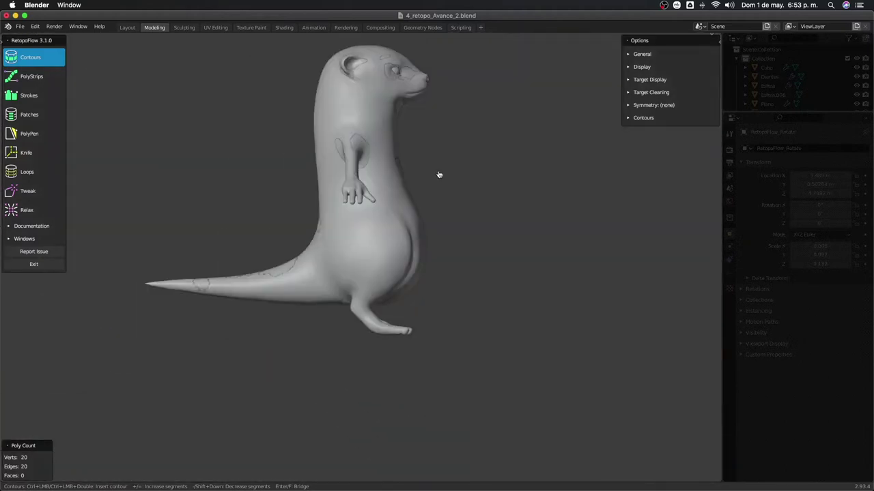
scroll(437, 171, "right", 5)
scroll(252, 248, "up", 5)
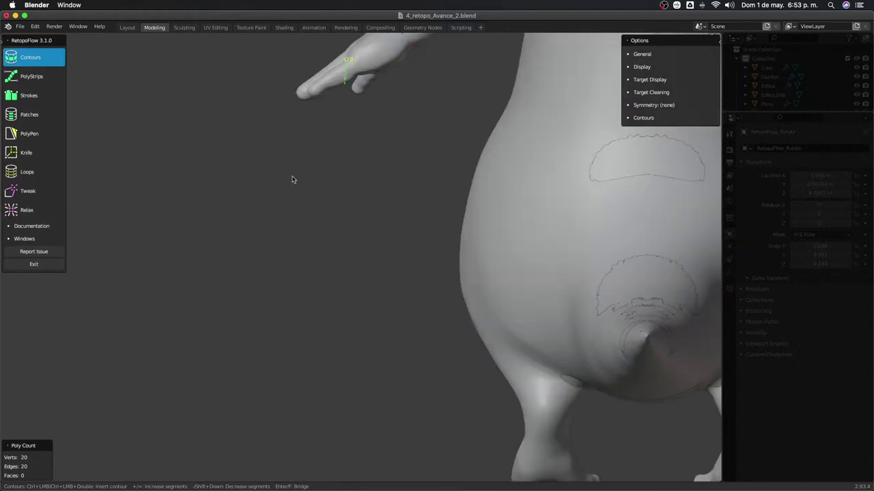
scroll(293, 179, "right", 2)
scroll(305, 228, "up", 3)
scroll(318, 316, "up", 2)
scroll(329, 262, "up", 2)
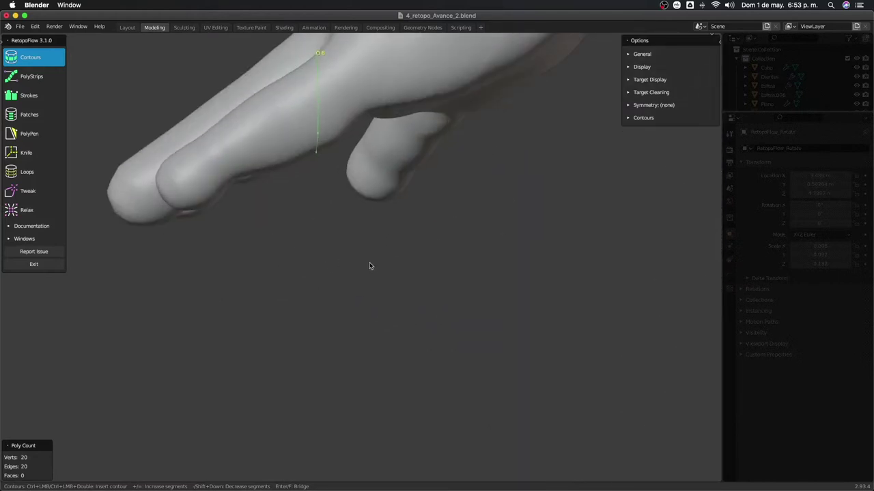
left_click_drag(428, 226, 468, 177, "ctrl")
Draw a contour ring around the middle finger base, reaching 28 vertices
scroll(423, 186, "up", 2)
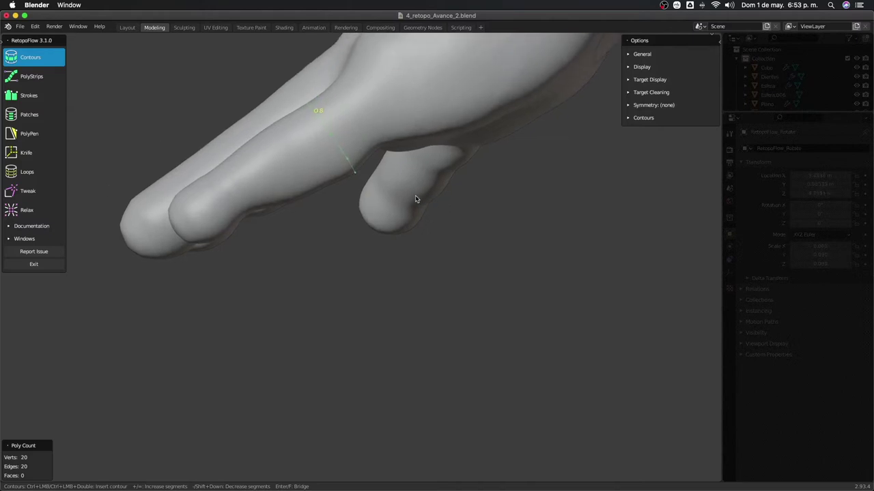
scroll(415, 198, "down", 5)
scroll(415, 192, "left", 5)
scroll(440, 202, "up", 3)
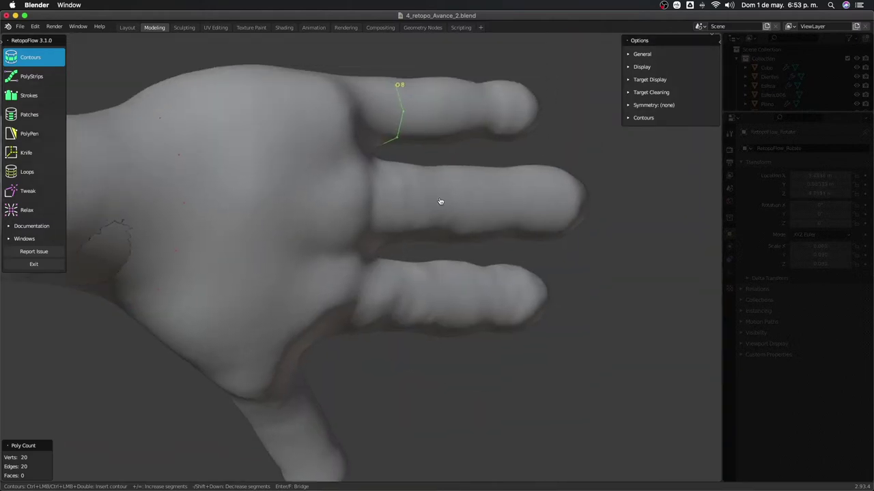
scroll(440, 201, "up", 3, "shift")
scroll(445, 240, "down", 3, "shift")
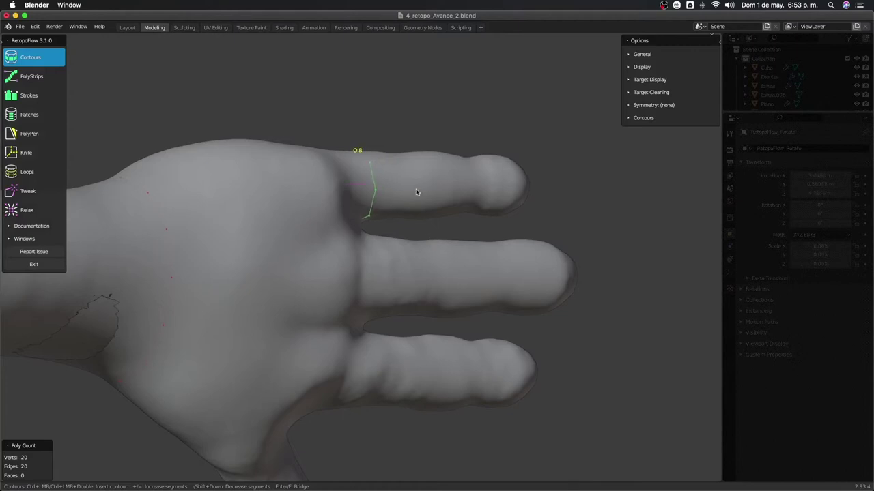
scroll(415, 192, "left", 5)
scroll(416, 191, "down", 3)
scroll(416, 192, "down", 3)
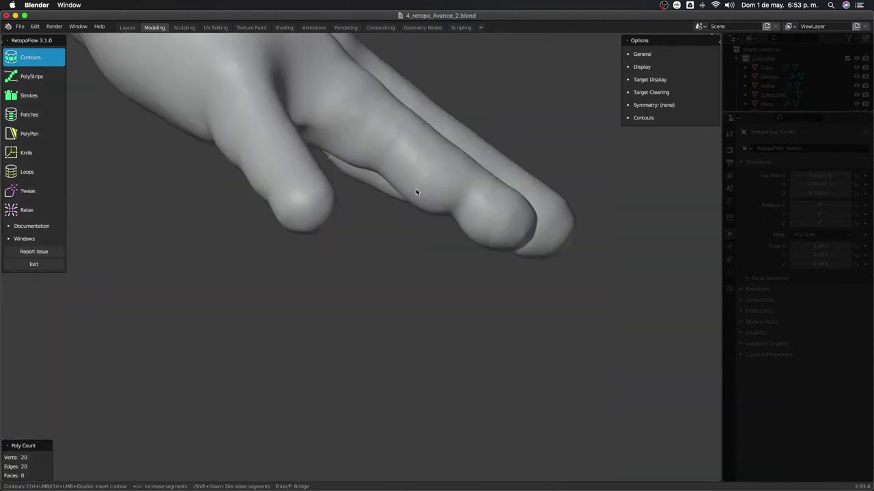
scroll(416, 191, "up", 5)
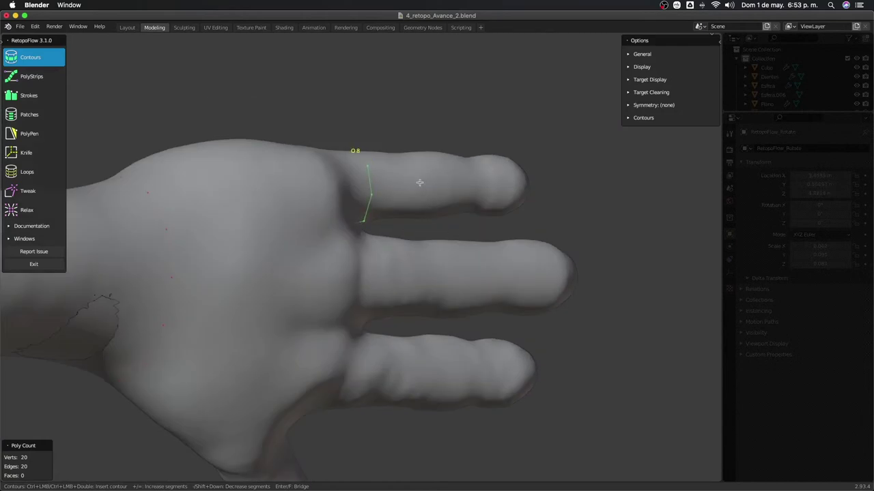
scroll(415, 198, "down", 2)
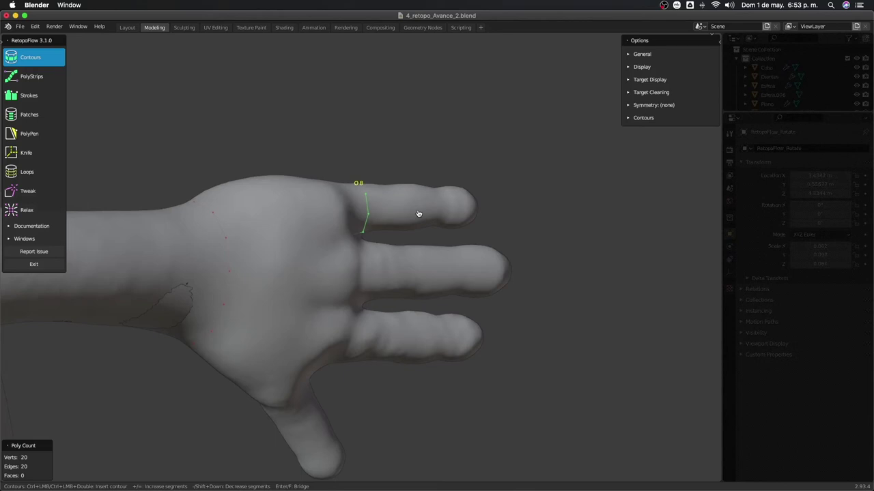
scroll(394, 247, "up", 2)
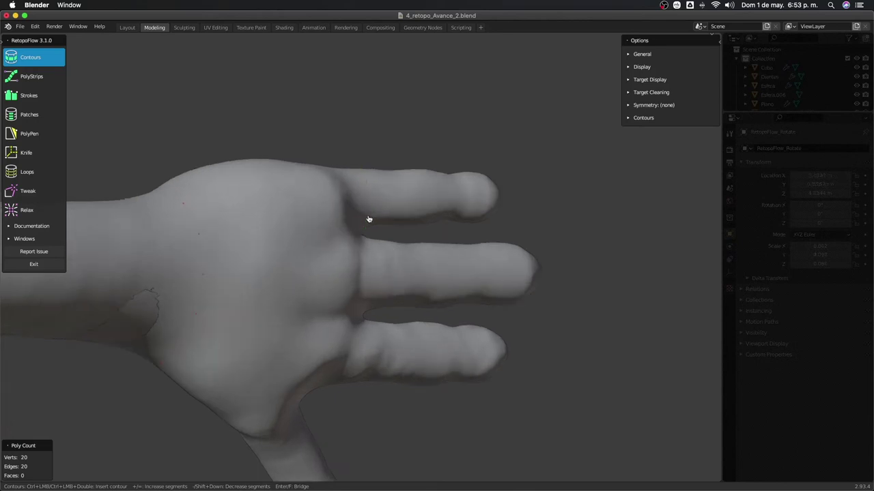
left_click_drag(372, 234, 371, 315, "ctrl")
In top view, draw contour strokes across the fingers and undo the stroke across the thumb
key("KP_1")
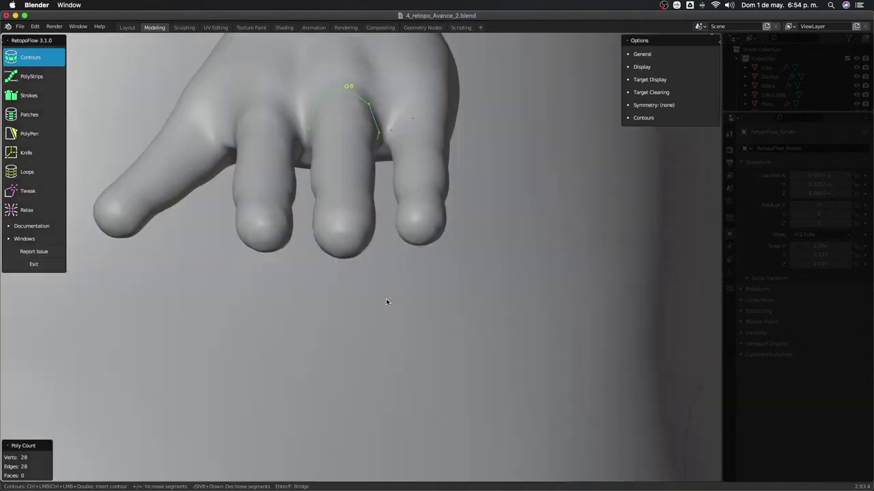
key("KP_3")
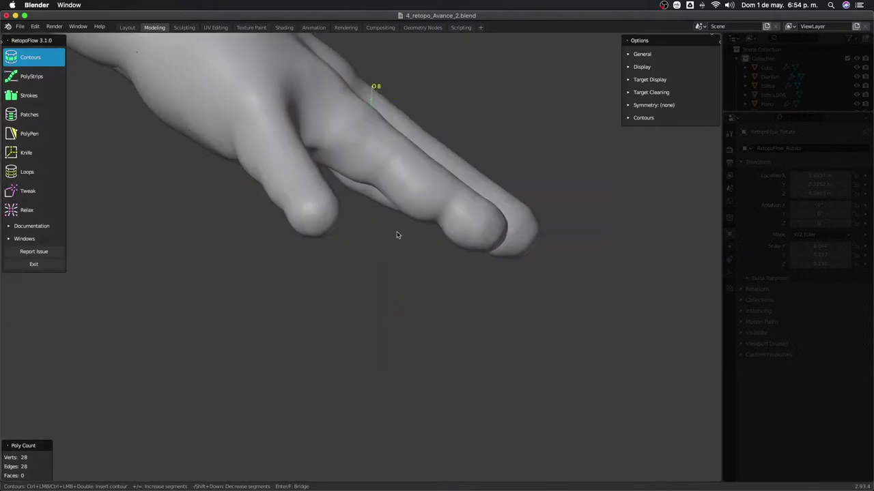
mouse_move(397, 235)
middle_mouse_down()
mouse_move(398, 284)
mouse_move(376, 293)
mouse_move(374, 306)
middle_mouse_up()
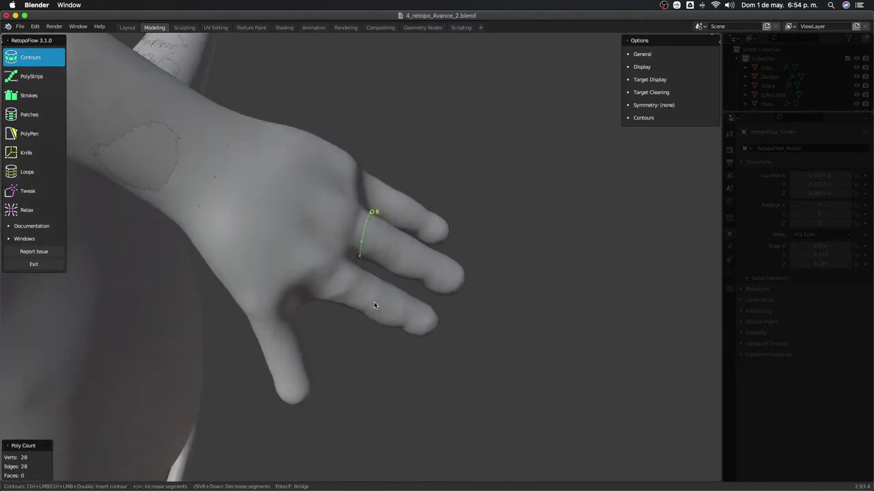
key("KP_7")
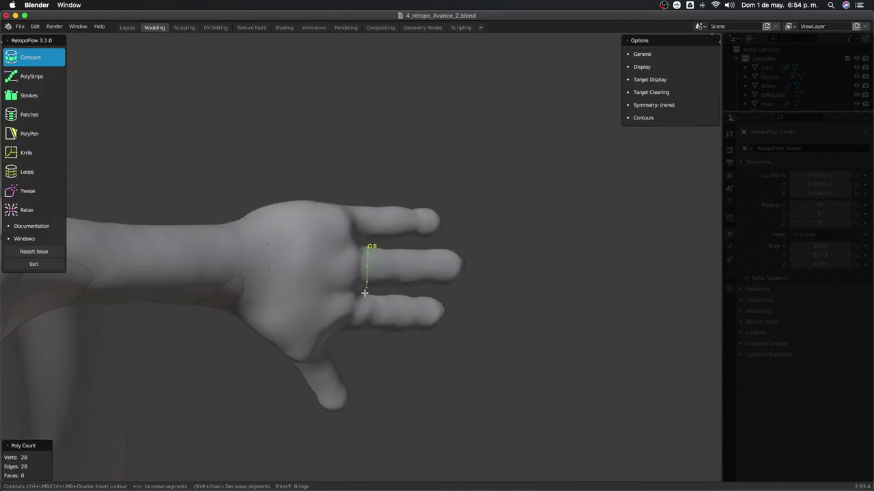
left_click_drag(365, 292, 365, 293, "ctrl")
mouse_move(369, 293)
left_mouse_down("ctrl")
mouse_move(345, 342)
mouse_move(295, 372)
left_mouse_up("ctrl")
mouse_move(294, 372)
middle_mouse_down()
mouse_move(321, 321)
mouse_move(340, 311)
mouse_move(321, 330)
mouse_move(333, 304)
middle_mouse_up()
key("ctrl+z")
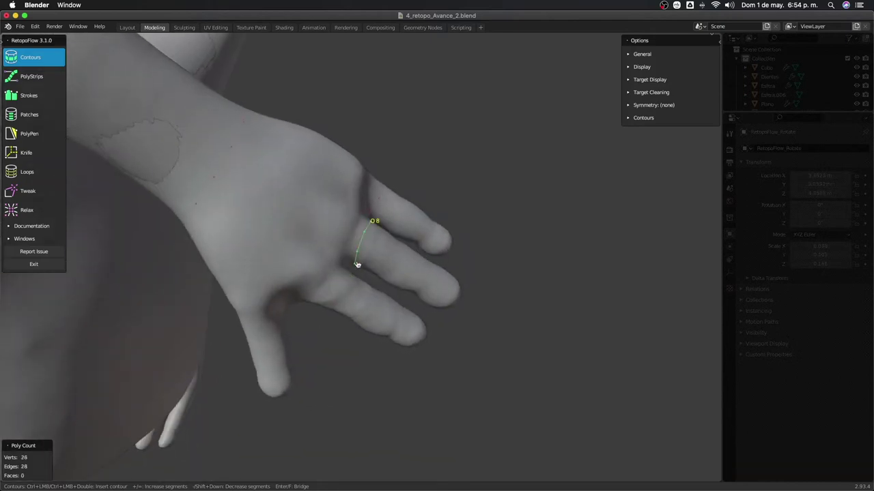
Draw a contour loop across the ring finger base, undoing the unwanted bridge
middle_click_drag(369, 254, 357, 287)
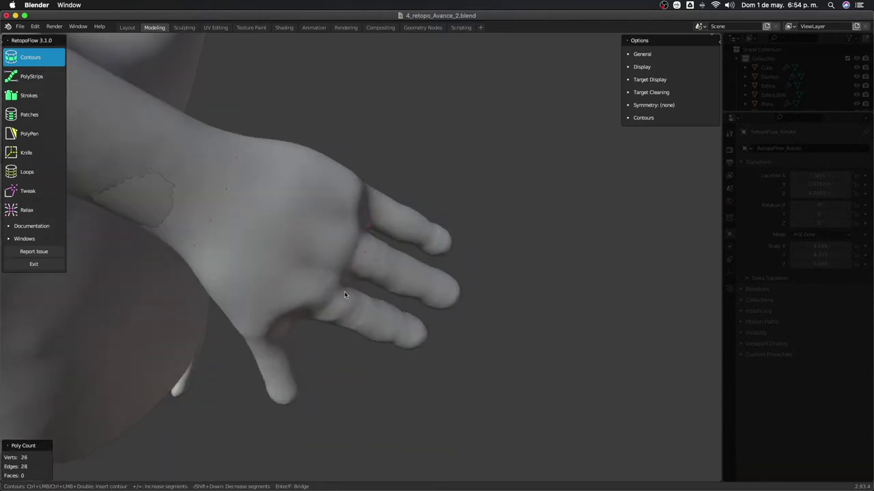
key("KP_1")
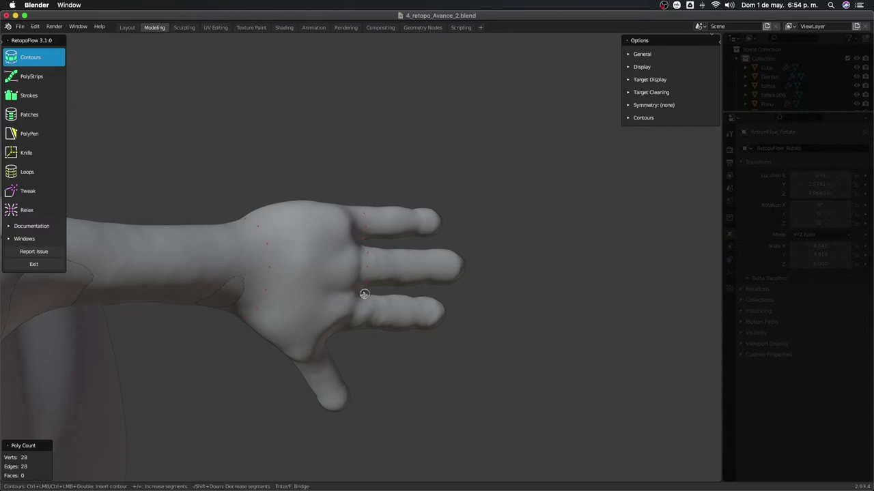
left_click_drag(363, 292, 348, 336)
left_click_drag(329, 348, 254, 367, "ctrl")
mouse_move(347, 292)
middle_mouse_down()
mouse_move(306, 275)
mouse_move(335, 308)
mouse_move(350, 293)
middle_mouse_up()
key("ctrl+z")
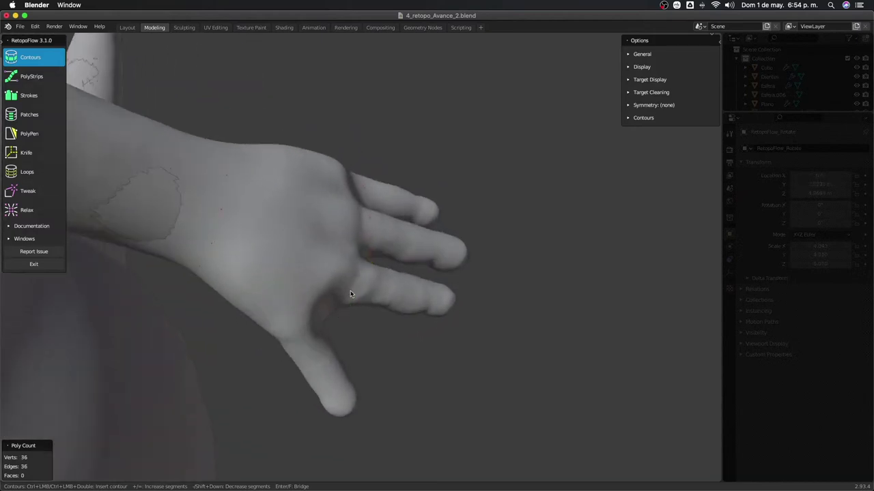
Draw an 8-segment contour loop across the thumb base and rotate it diagonally
key("KP_1")
left_click_drag(327, 346, 290, 365, "ctrl")
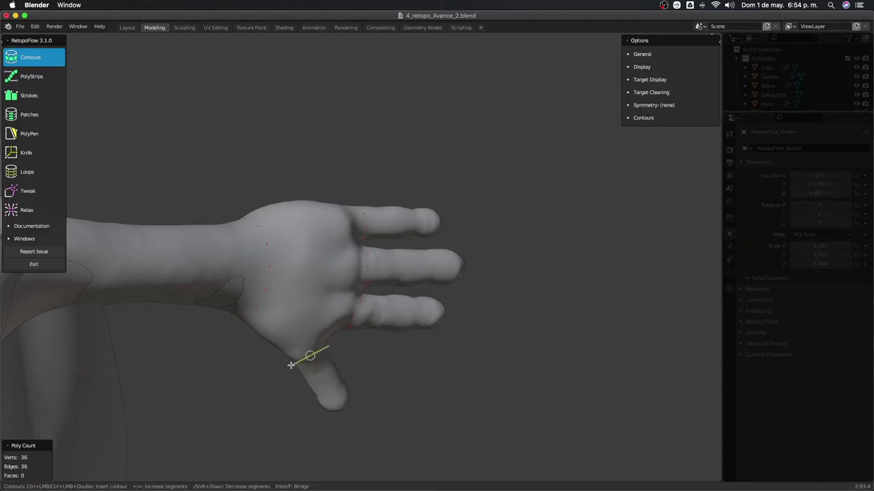
mouse_move(290, 365)
middle_mouse_down()
mouse_move(406, 271)
mouse_move(400, 287)
middle_mouse_up()
key("r")
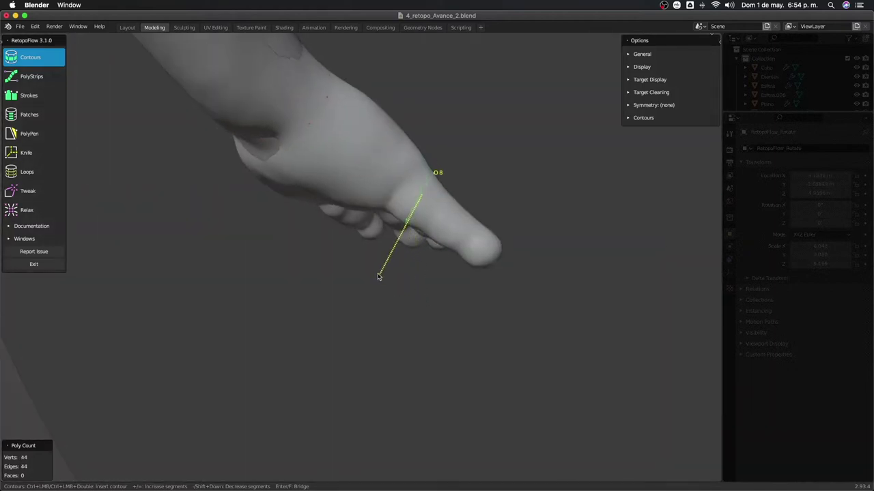
left_click(391, 279)
Re-rotate the thumb contour loop to a better diagonal angle, bringing the count to 44 vertices
mouse_move(391, 279)
middle_mouse_down()
mouse_move(402, 289)
mouse_move(361, 310)
middle_mouse_up()
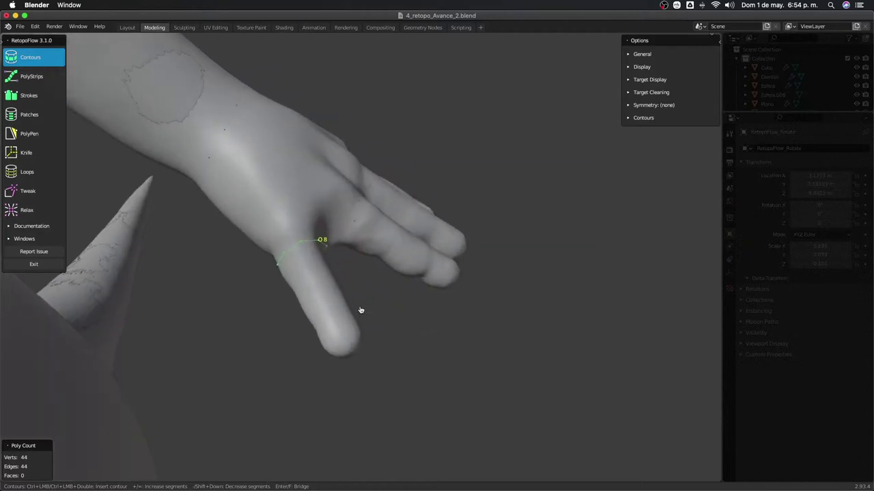
middle_click_drag(352, 241, 379, 195)
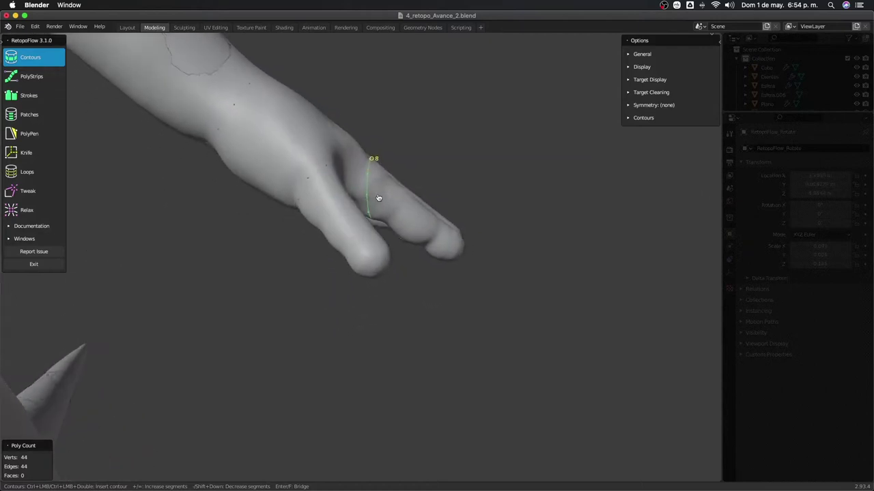
key("r")
key("r")
left_click(425, 324)
middle_click_drag(425, 322, 426, 327)
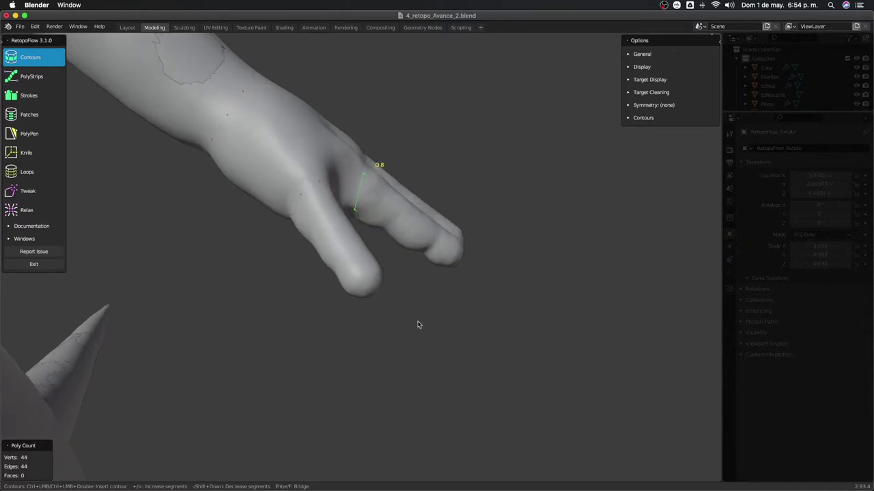
mouse_move(423, 323)
middle_mouse_down()
mouse_move(346, 397)
mouse_move(363, 269)
mouse_move(284, 332)
mouse_move(354, 249)
mouse_move(384, 261)
mouse_move(339, 285)
mouse_move(337, 273)
mouse_move(351, 267)
mouse_move(461, 238)
mouse_move(528, 152)
mouse_move(429, 338)
middle_mouse_up()
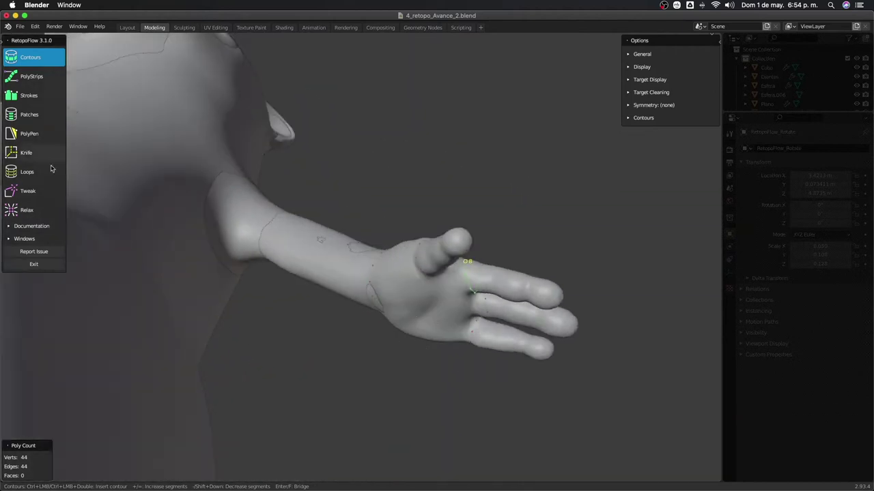
Switch to PolyPen and place the first quads around the finger base on the hand
left_click(19, 136)
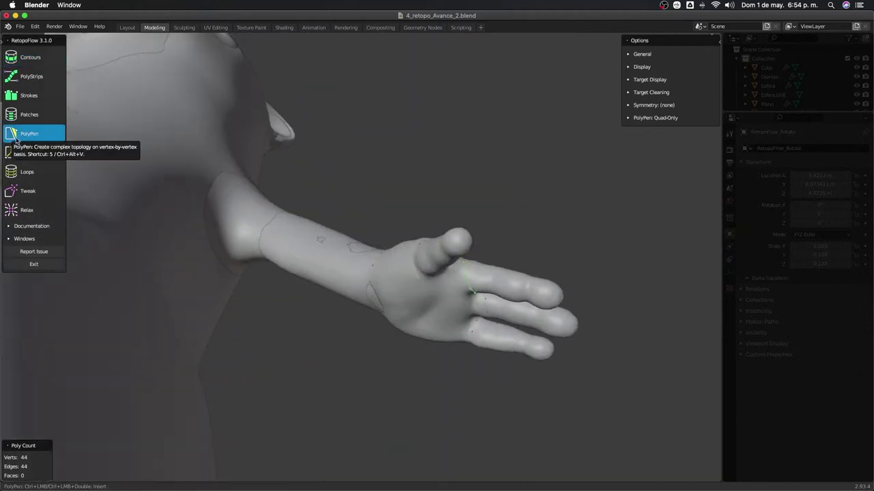
mouse_move(303, 226)
middle_mouse_down()
mouse_move(488, 259)
mouse_move(461, 238)
mouse_move(476, 209)
middle_mouse_up()
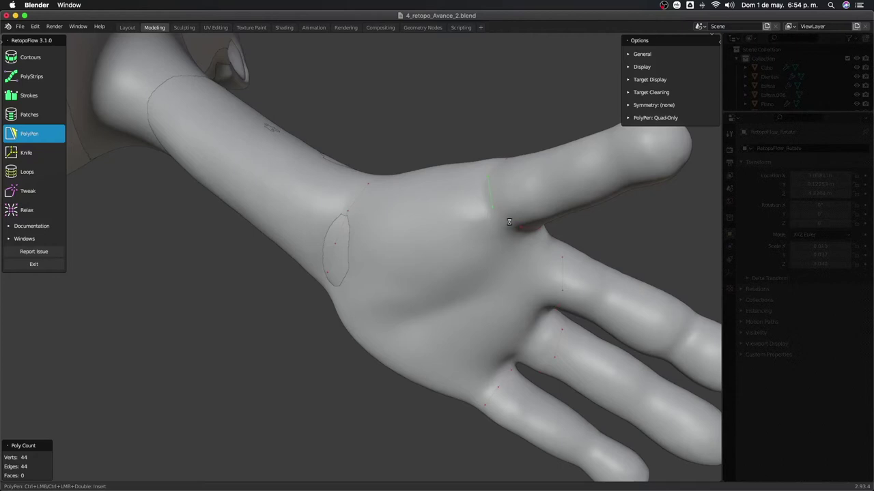
mouse_move(497, 208)
middle_mouse_down()
mouse_move(501, 253)
mouse_move(504, 230)
mouse_move(496, 246)
mouse_move(505, 239)
mouse_move(471, 232)
middle_mouse_up()
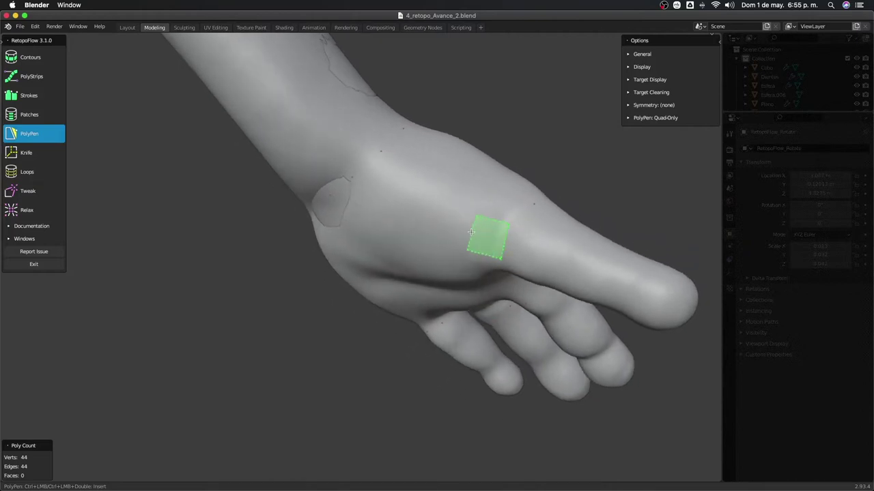
left_click_drag(469, 232, 511, 195, "ctrl")
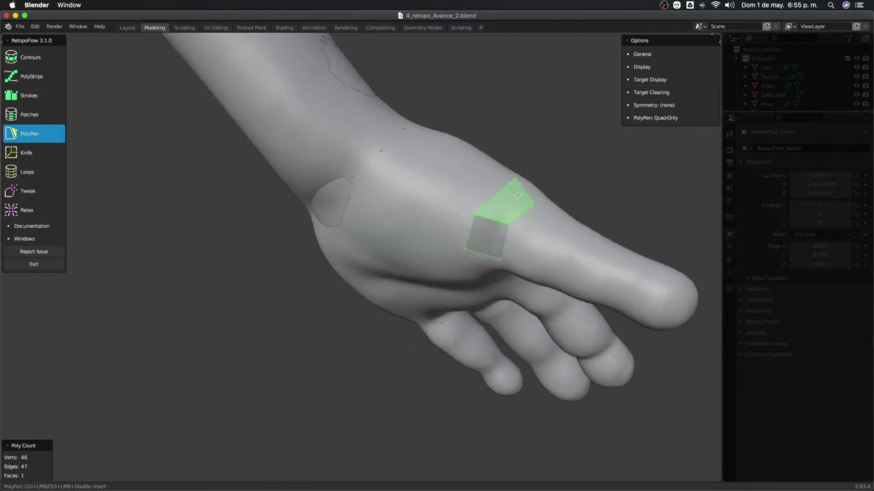
left_click(512, 200, "ctrl")
mouse_move(511, 200)
middle_mouse_down()
mouse_move(503, 157)
mouse_move(485, 217)
middle_mouse_up()
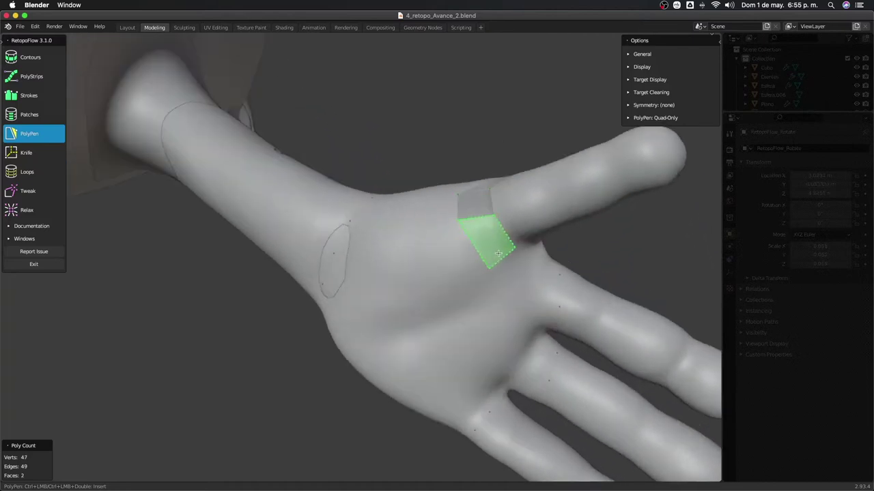
left_click(500, 251, "ctrl")
left_click(529, 276, "ctrl")
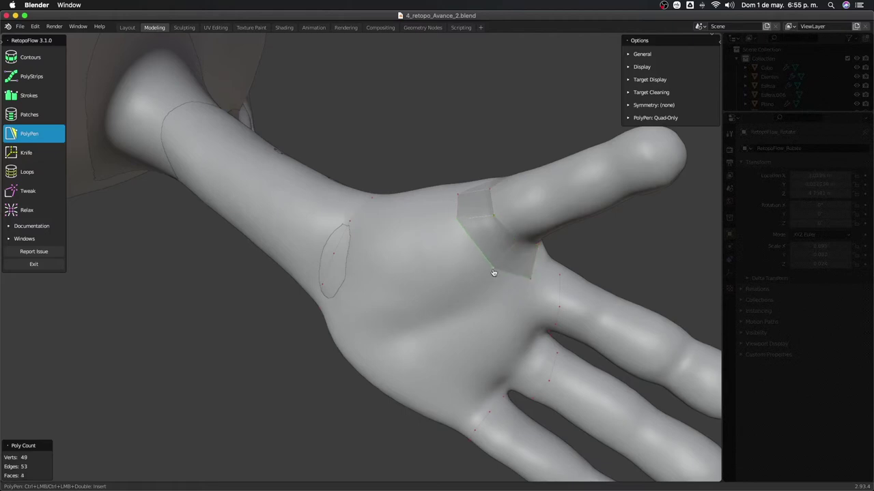
Reposition the patch's top vertex and extend the patch with new vertices and quads
middle_click_drag(493, 273, 478, 273)
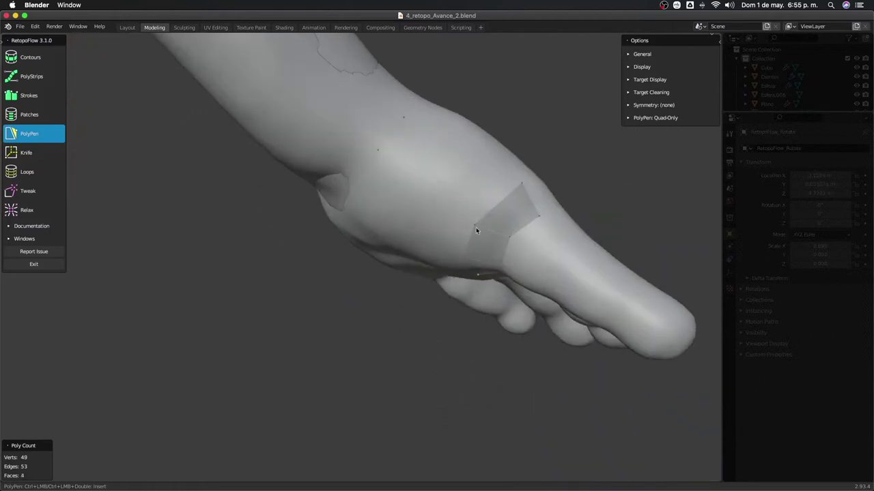
middle_click_drag(482, 215, 450, 251)
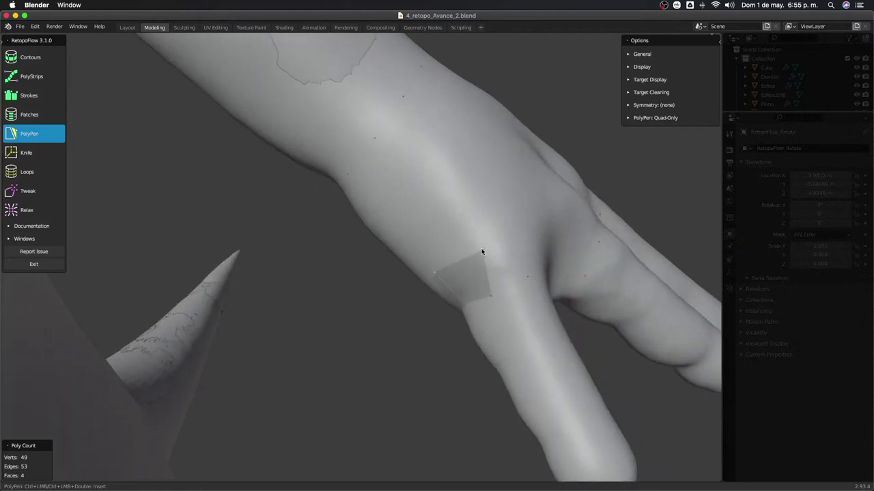
left_click_drag(482, 252, 473, 252)
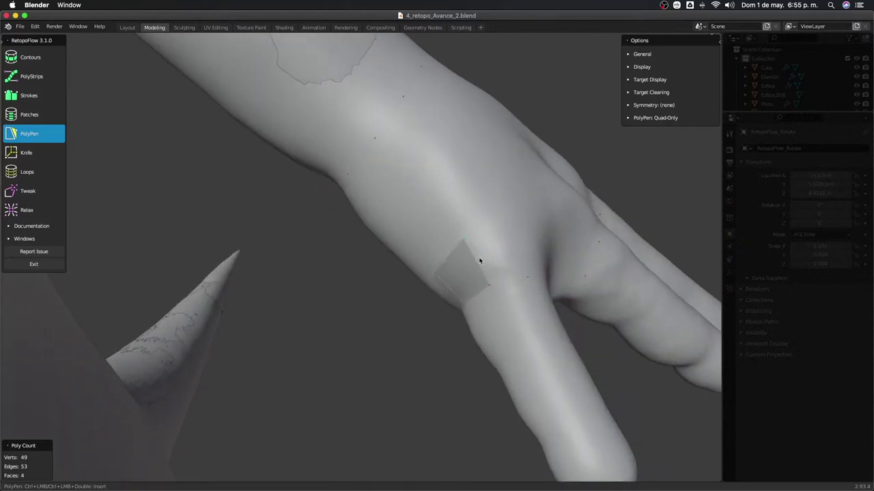
middle_click_drag(496, 276, 419, 295)
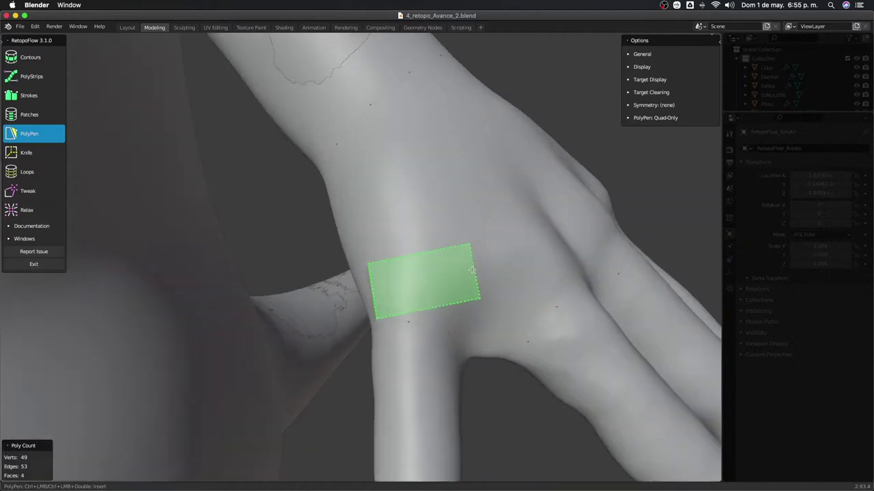
left_click(413, 284, "ctrl")
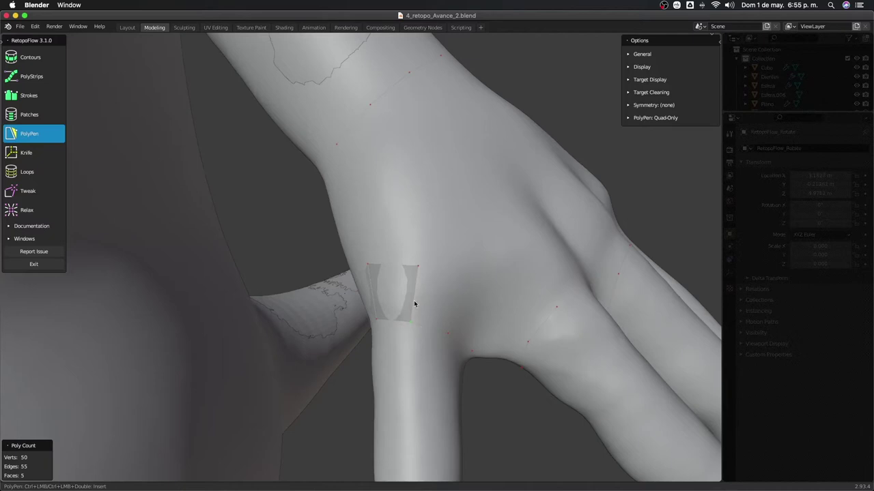
left_click(462, 280, "ctrl")
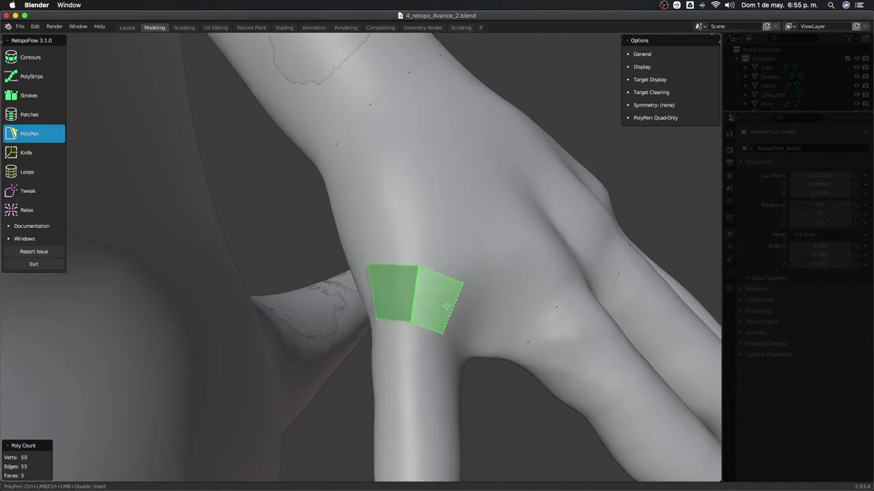
mouse_move(425, 300)
middle_mouse_down()
mouse_move(430, 293)
mouse_move(415, 270)
middle_mouse_up()
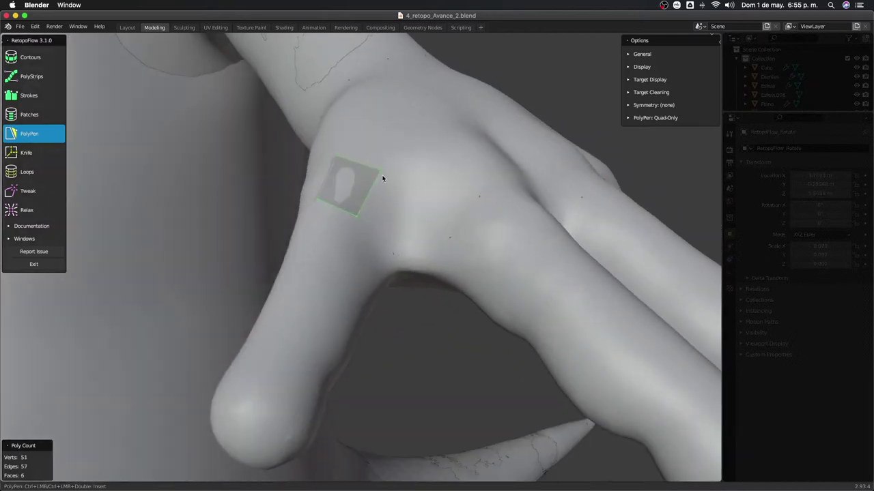
left_click(423, 221, "ctrl")
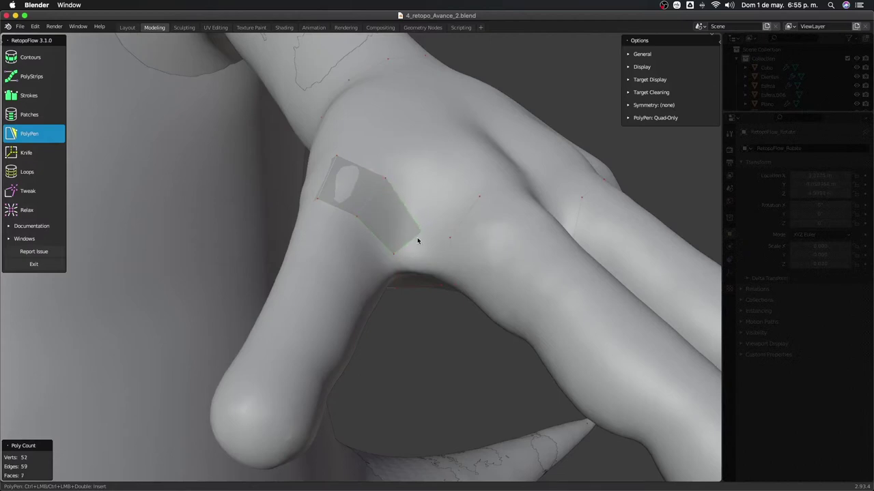
Add another quad, pull a vertex into place, reaching 52 vertices and 8 faces
middle_click_drag(417, 241, 415, 224)
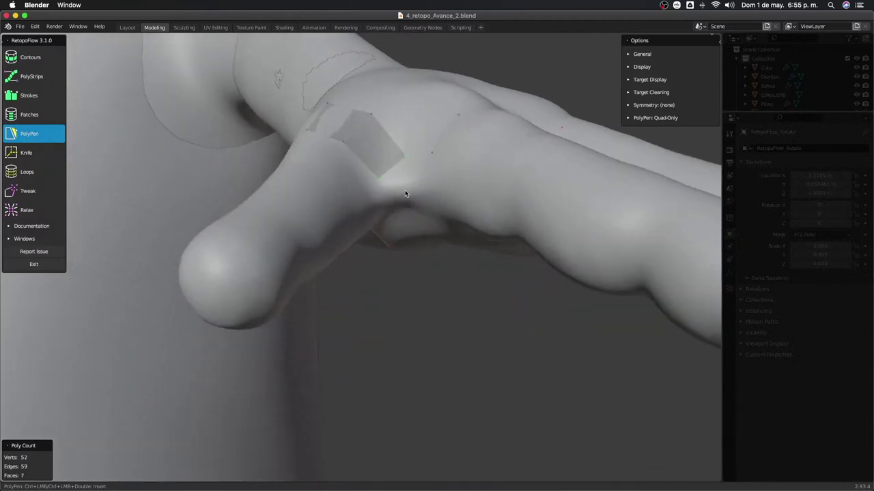
middle_click_drag(404, 193, 402, 186)
left_click(394, 164, "ctrl")
middle_click_drag(395, 166, 403, 120)
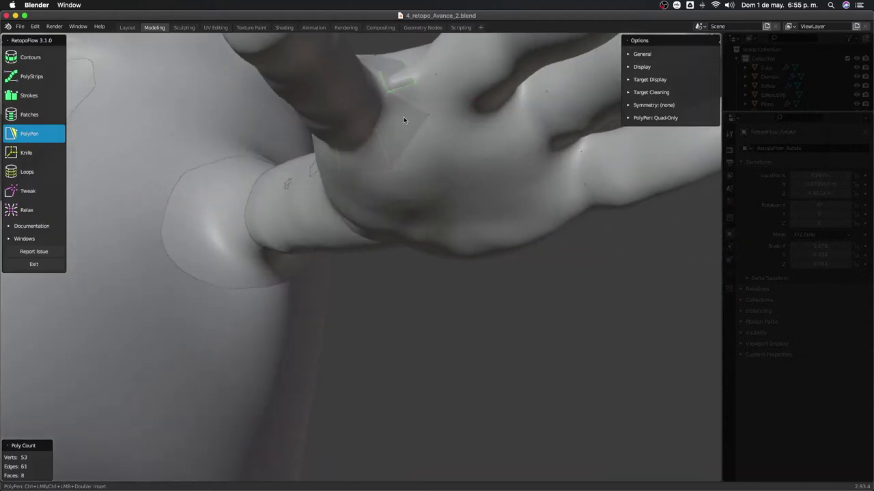
mouse_move(413, 76)
left_mouse_down()
mouse_move(431, 118)
mouse_move(418, 94)
left_mouse_up()
middle_click_drag(419, 99, 395, 159)
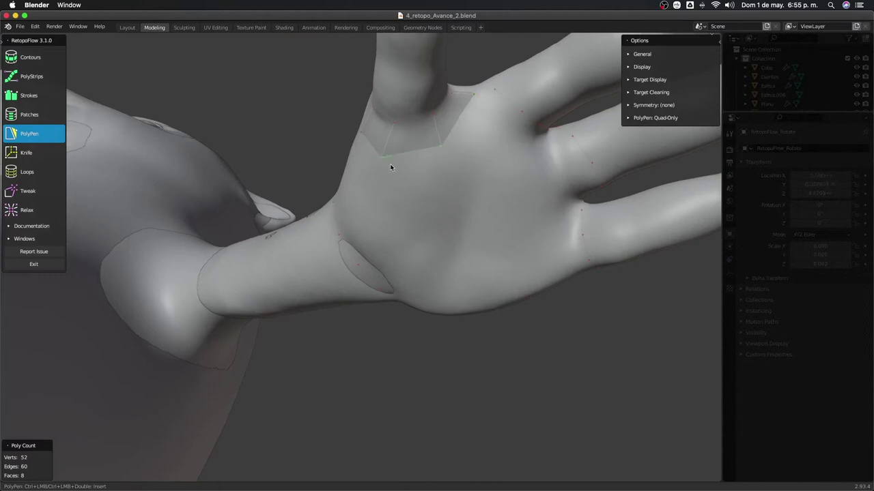
mouse_move(390, 163)
middle_mouse_down()
mouse_move(437, 247)
mouse_move(457, 208)
middle_mouse_up()
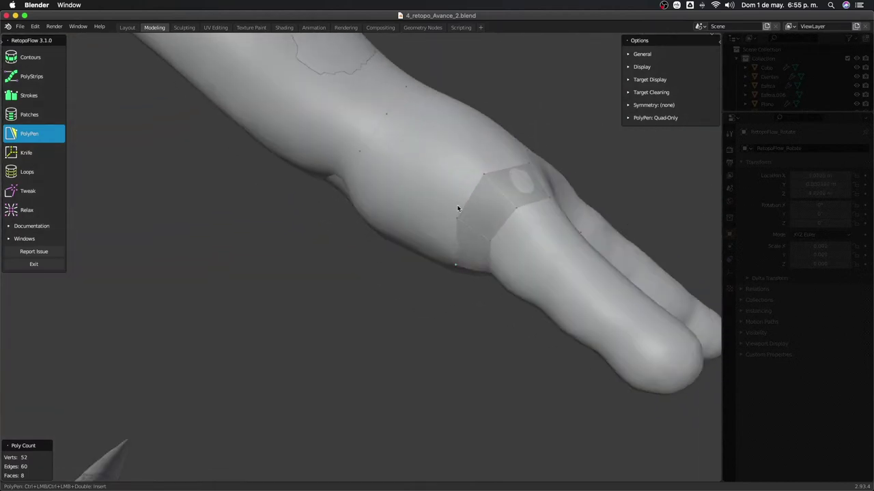
Add a forearm quad, then insert two edge loops across the forearm strip
left_click(375, 134, "ctrl")
key("7")
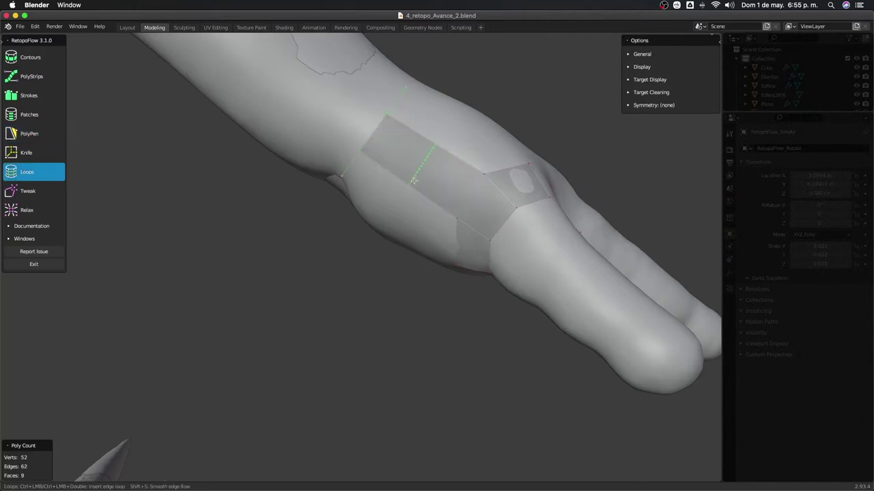
mouse_move(413, 181)
middle_mouse_down()
mouse_move(410, 189)
mouse_move(422, 174)
middle_mouse_up()
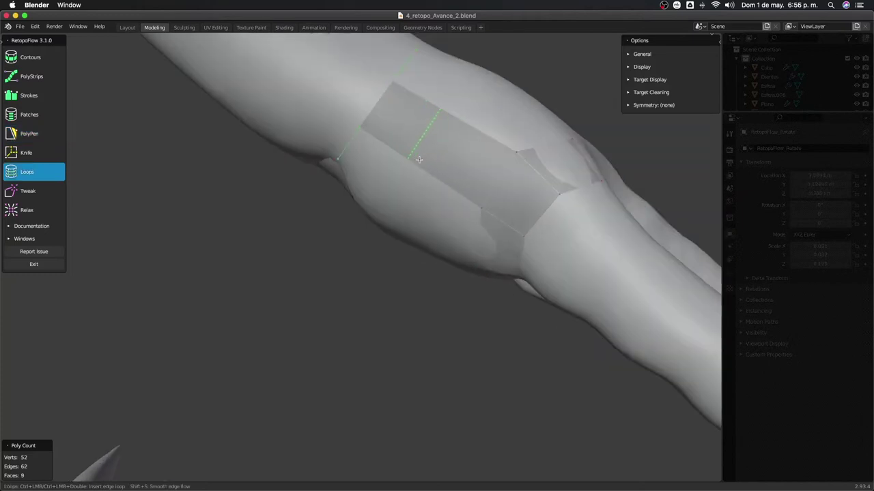
left_click(404, 149, "ctrl")
left_click(442, 180, "ctrl")
Place two PolyPen quads on the back of the hand and reshape them by moving vertices
key("5")
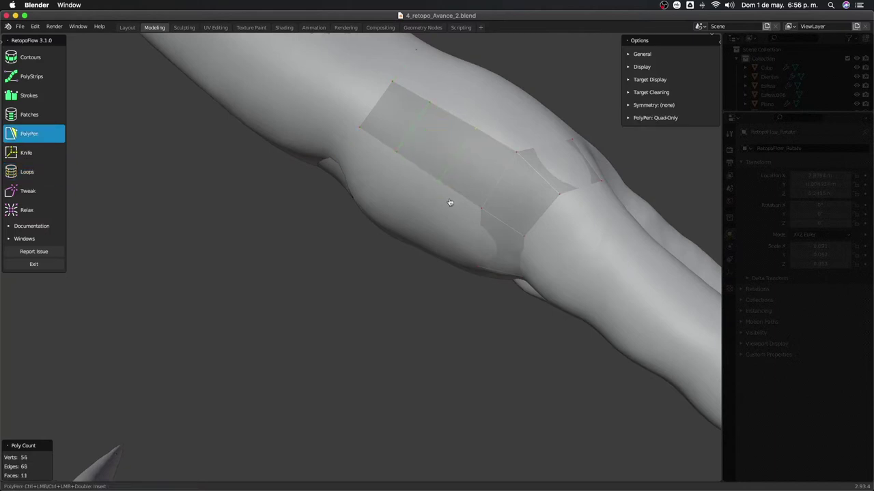
mouse_move(449, 203)
middle_mouse_down()
mouse_move(484, 201)
mouse_move(488, 189)
middle_mouse_up()
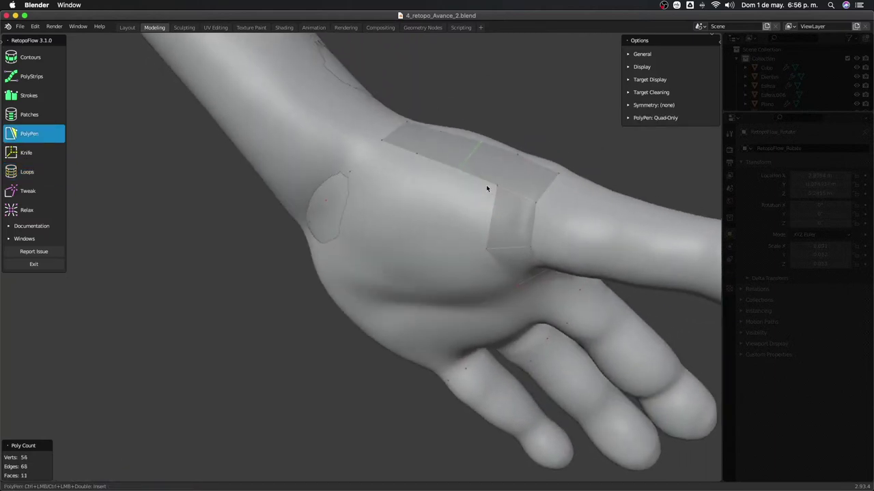
left_click(464, 243, "ctrl")
middle_click_drag(464, 245, 468, 167)
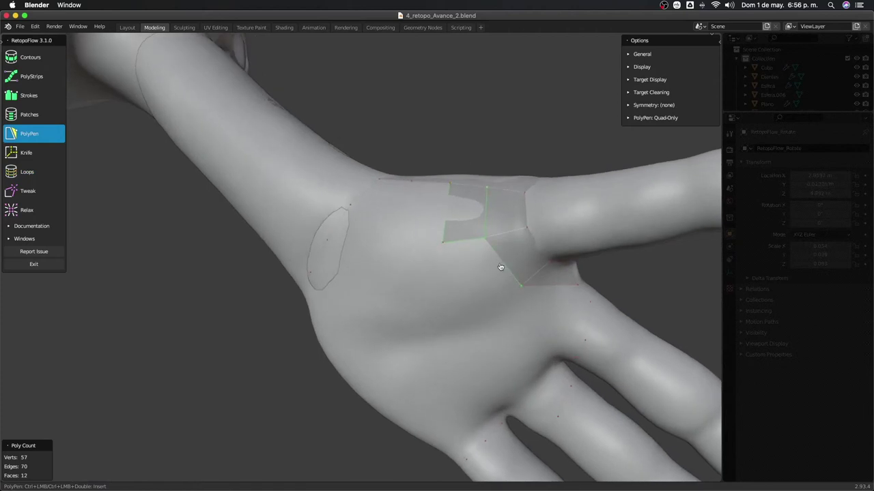
left_click(459, 280, "ctrl")
middle_click_drag(459, 280, 457, 285)
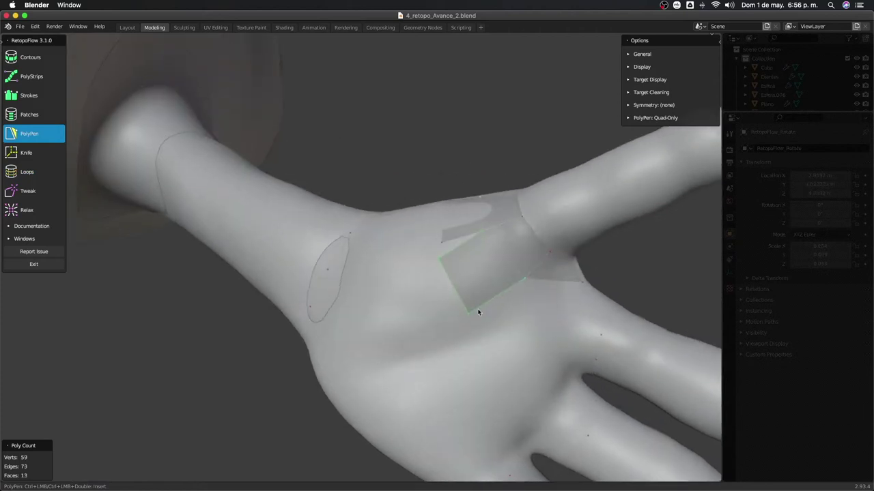
left_click_drag(465, 309, 483, 325)
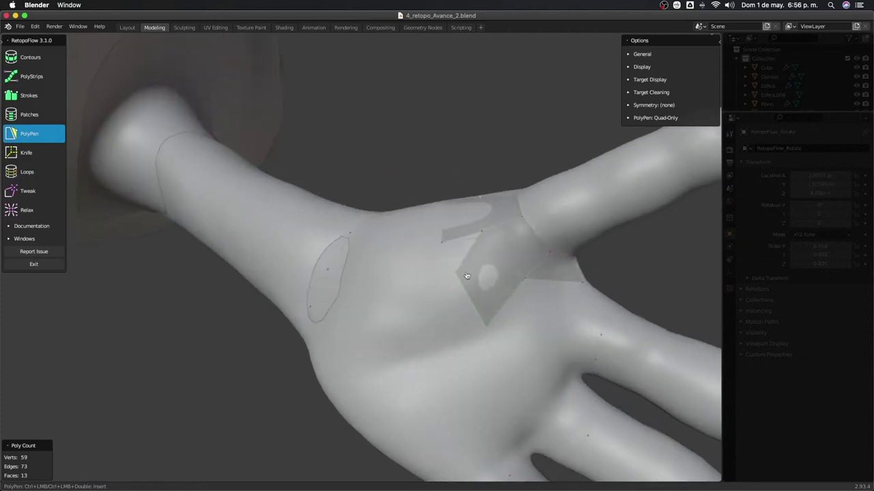
left_click_drag(457, 278, 440, 276)
mouse_move(487, 326)
left_mouse_down()
mouse_move(476, 312)
mouse_move(475, 324)
left_mouse_up()
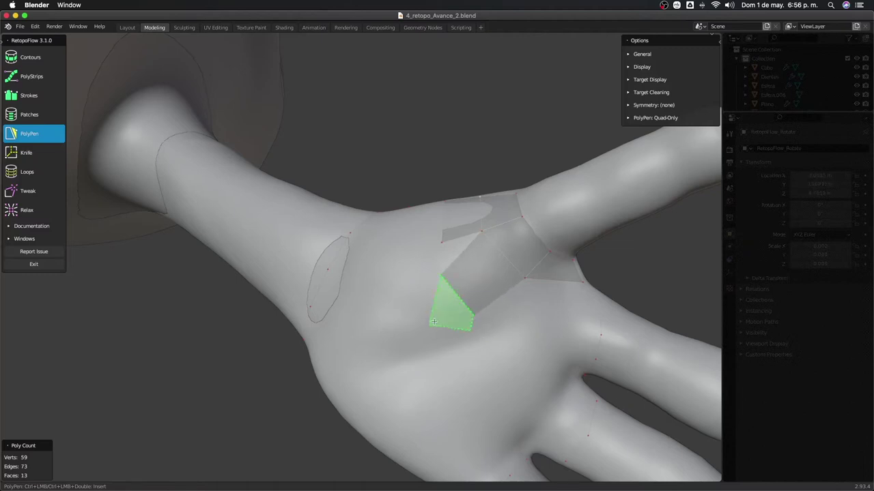
Extend the hand patch down-left with a strip of three quads
left_click(396, 328)
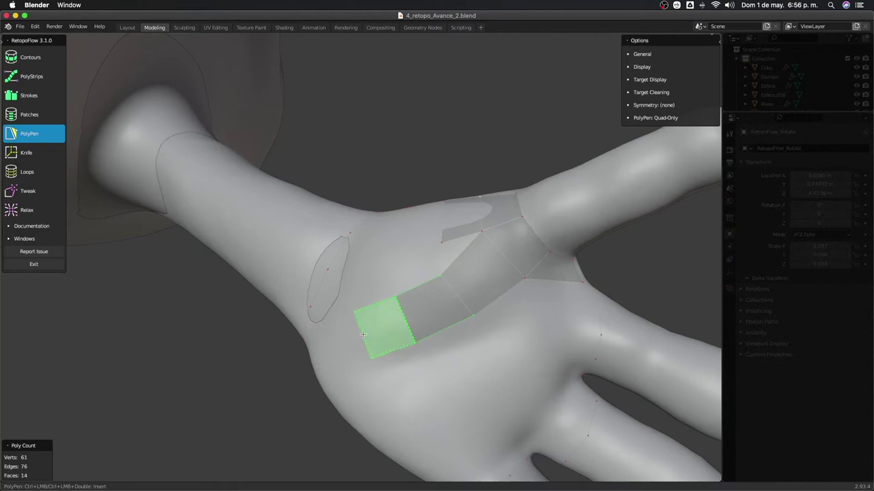
left_click(372, 355)
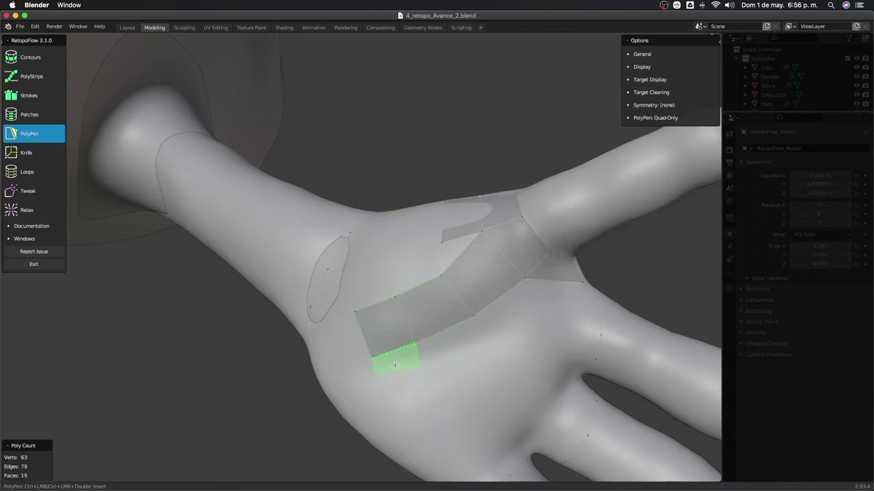
left_click(397, 368)
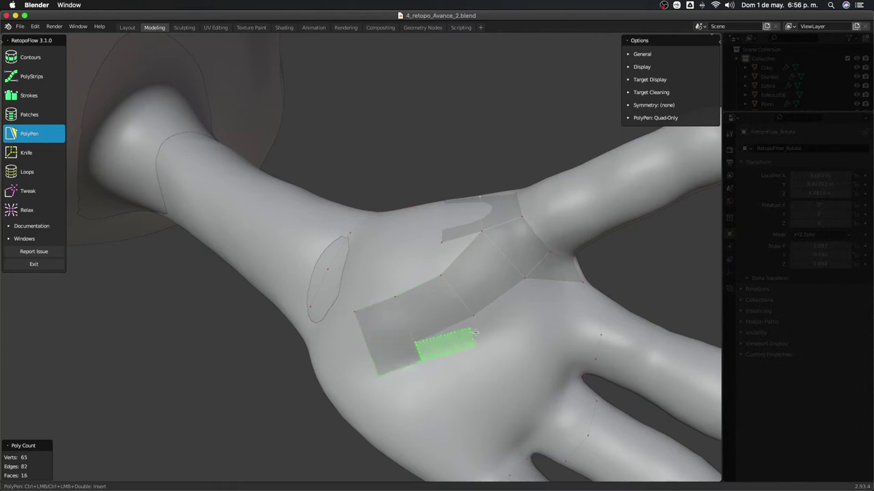
Add quads along the patch's right and lower edges, closing the lower-left corner
left_click(478, 331)
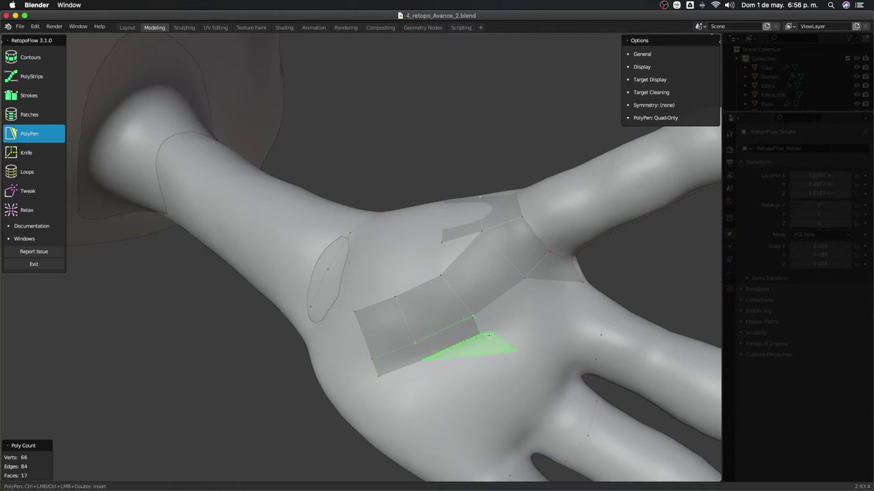
left_click(538, 301)
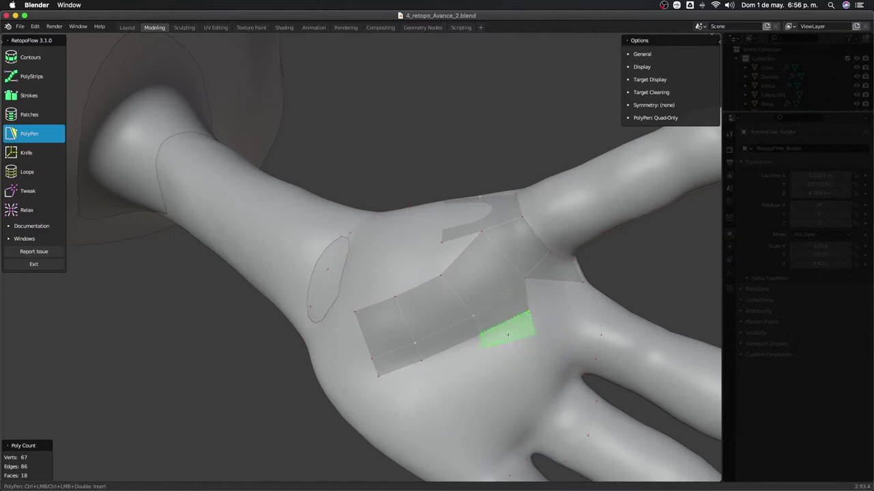
left_click(506, 338)
left_click(480, 336)
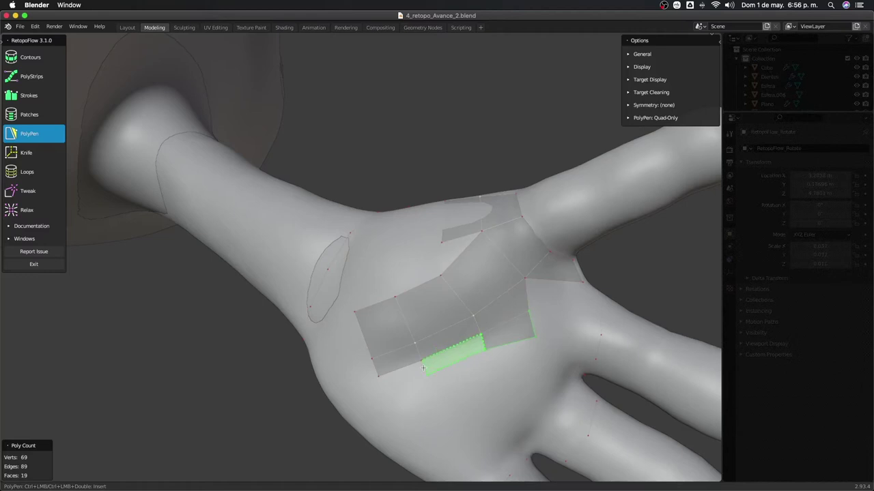
left_click(383, 384, "ctrl")
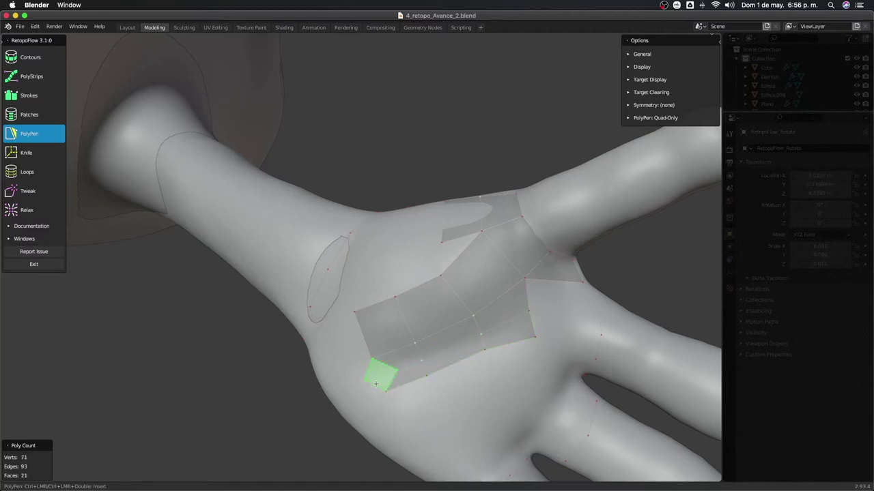
left_click(375, 385, "ctrl")
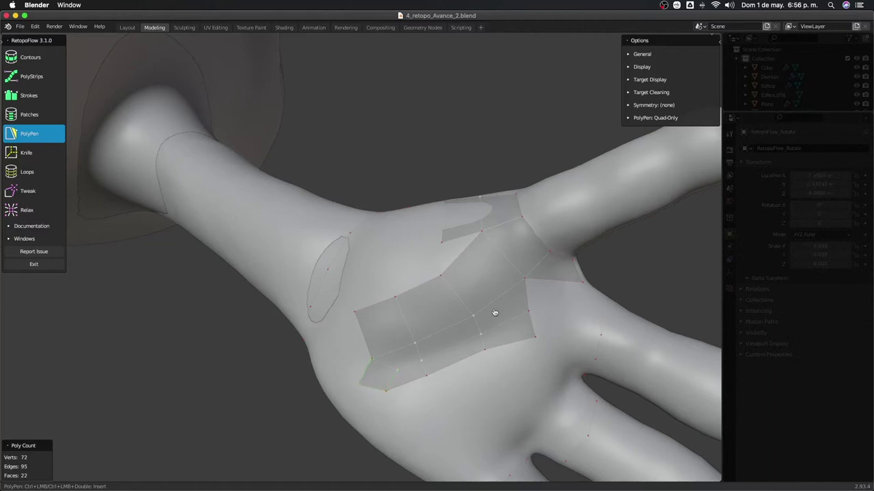
middle_click_drag(494, 313, 531, 317)
scroll(531, 318, "up", 5)
scroll(458, 325, "down", 8)
scroll(442, 263, "up", 4)
mouse_move(419, 256)
middle_mouse_down()
mouse_move(442, 263)
mouse_move(307, 267)
middle_mouse_up()
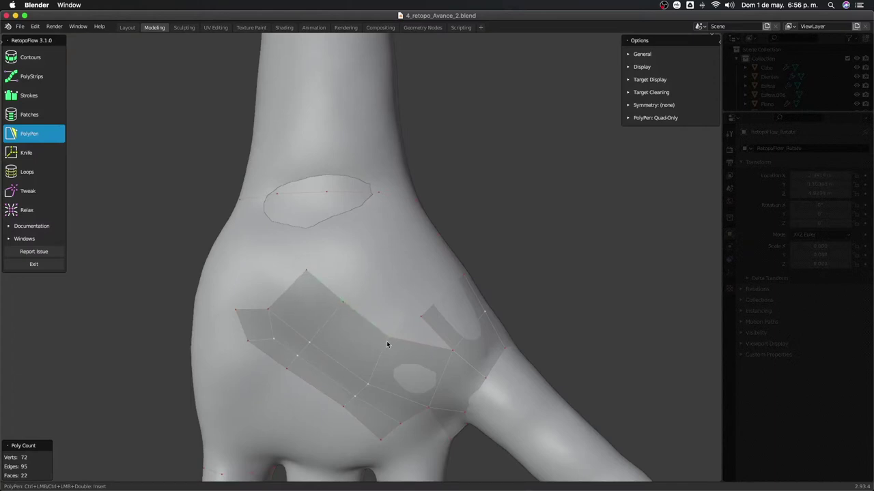
Complete a new quad on the palm near the thumb
middle_click_drag(425, 321, 431, 315)
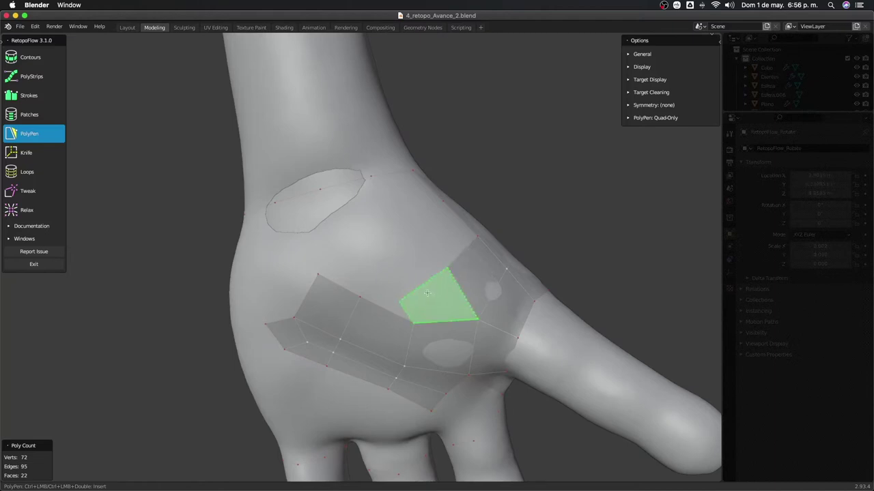
left_click(402, 300)
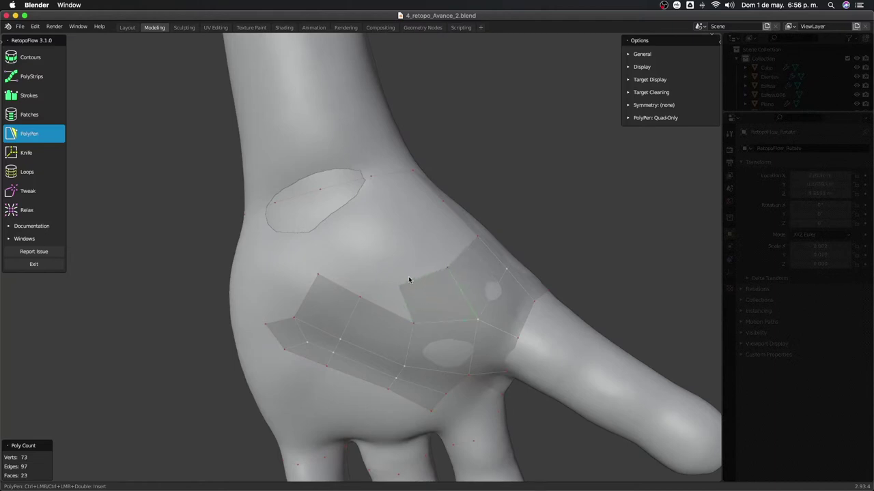
mouse_move(409, 279)
middle_mouse_down()
mouse_move(450, 198)
mouse_move(488, 271)
mouse_move(430, 272)
mouse_move(405, 246)
mouse_move(423, 249)
mouse_move(396, 303)
mouse_move(357, 318)
mouse_move(419, 312)
mouse_move(376, 307)
mouse_move(440, 268)
mouse_move(432, 238)
mouse_move(380, 277)
mouse_move(388, 289)
mouse_move(392, 199)
mouse_move(419, 190)
mouse_move(403, 209)
middle_mouse_up()
Add three quads on the back of the hand, filling the gap to the lower strip
left_click(385, 168)
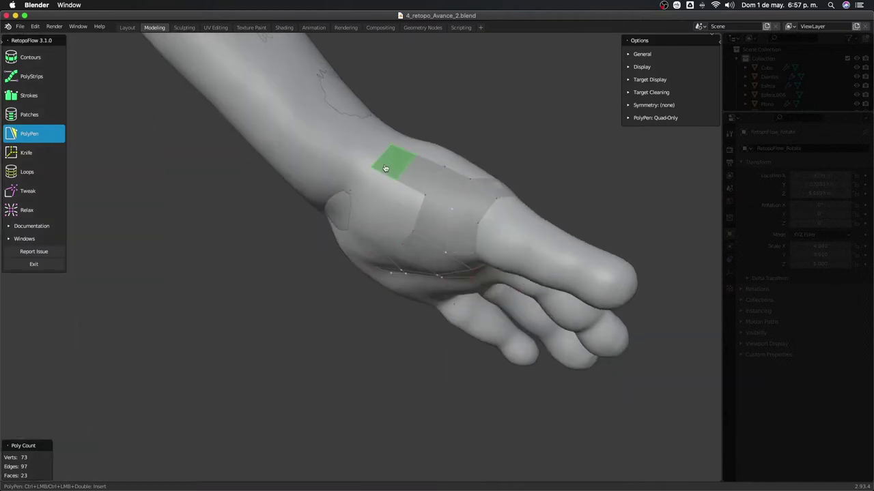
mouse_move(380, 182)
middle_mouse_down()
mouse_move(316, 203)
mouse_move(386, 178)
middle_mouse_up()
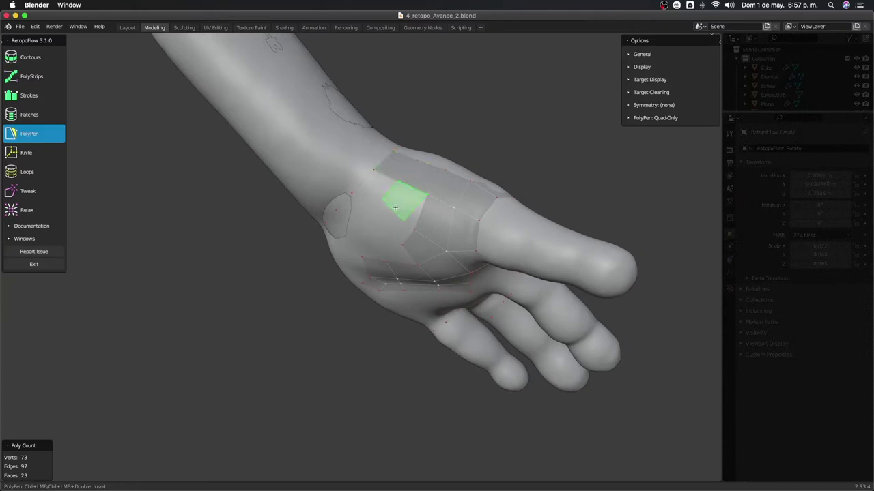
left_click(390, 243)
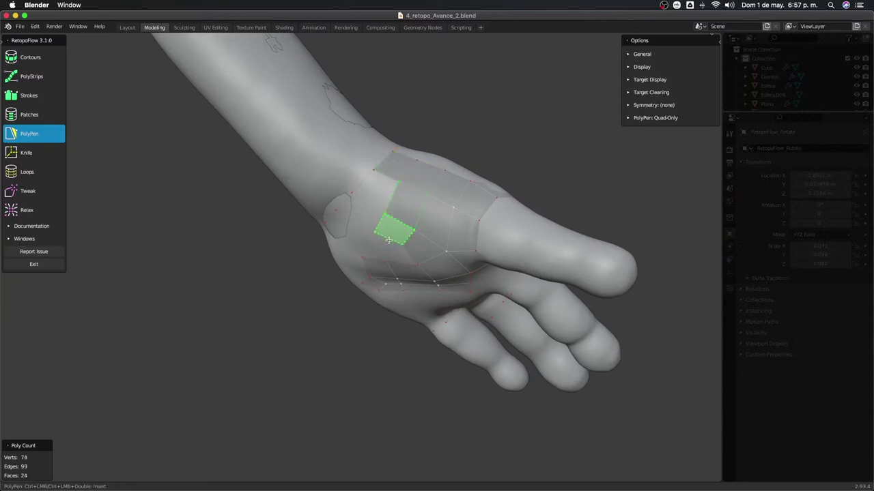
left_click(400, 271)
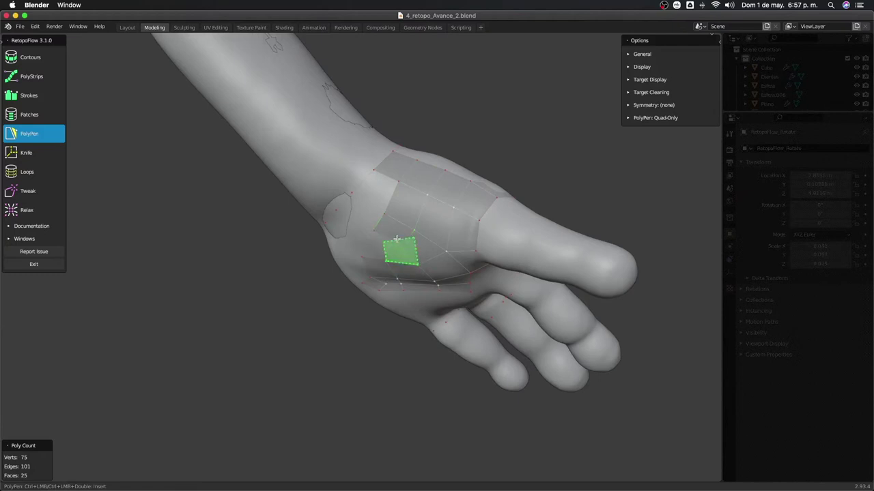
left_click(413, 265)
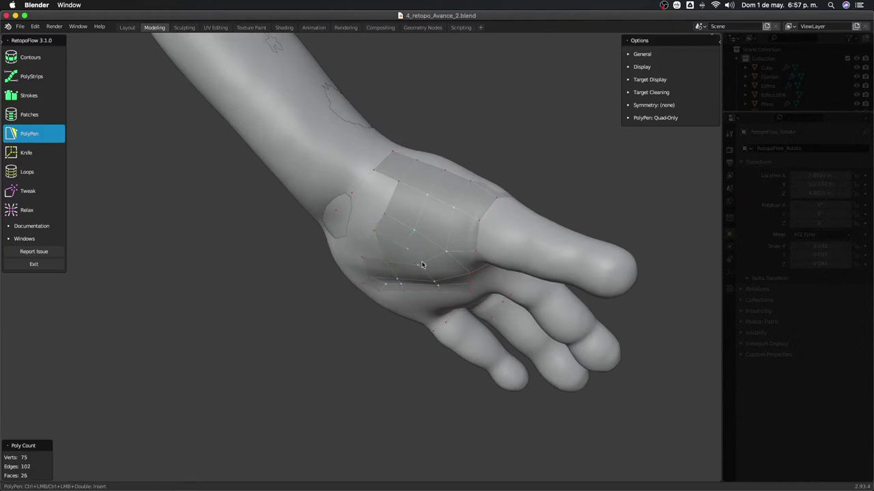
middle_click_drag(422, 265, 424, 205)
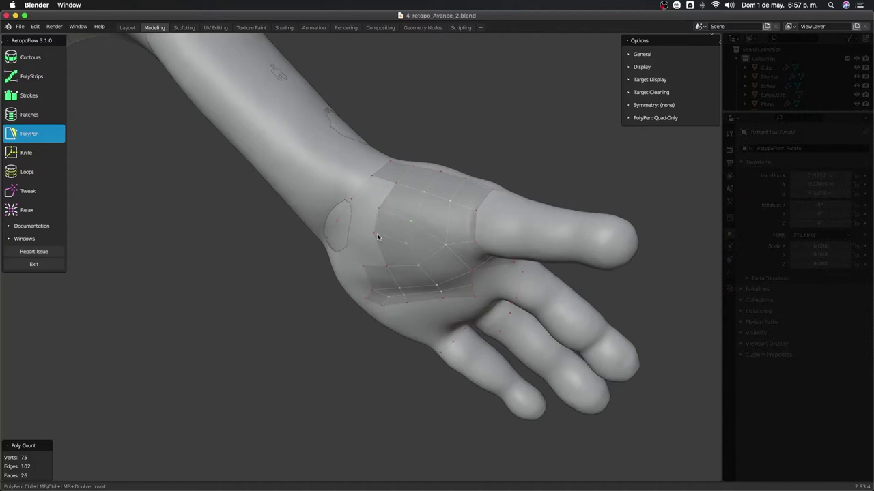
Switch from Loops back to PolyPen and orbit to the back of the hand
middle_click_drag(375, 251, 415, 278)
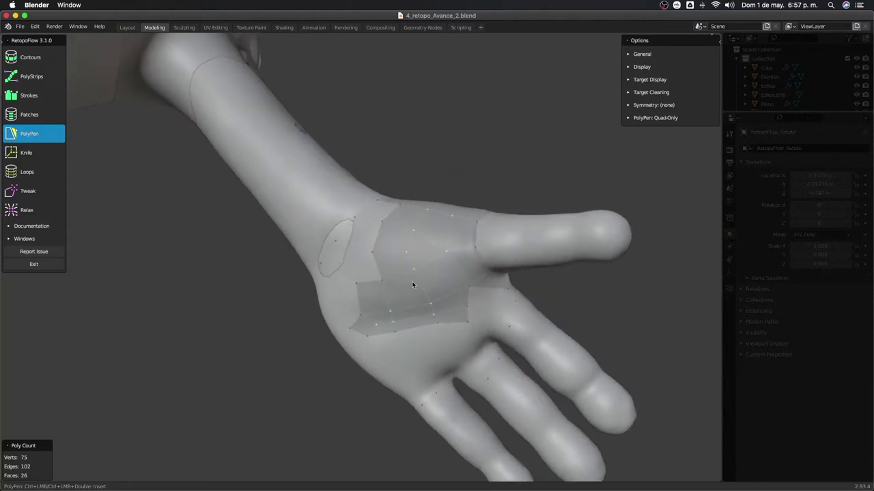
middle_click_drag(408, 288, 403, 259)
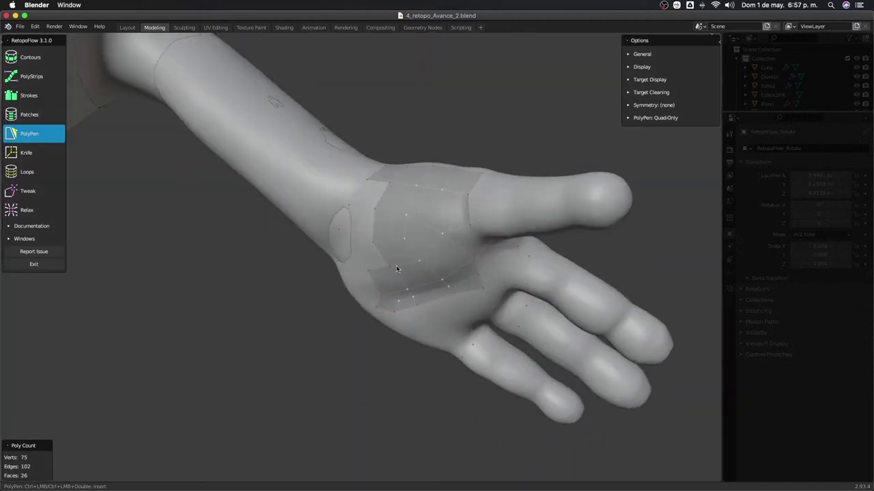
key("7")
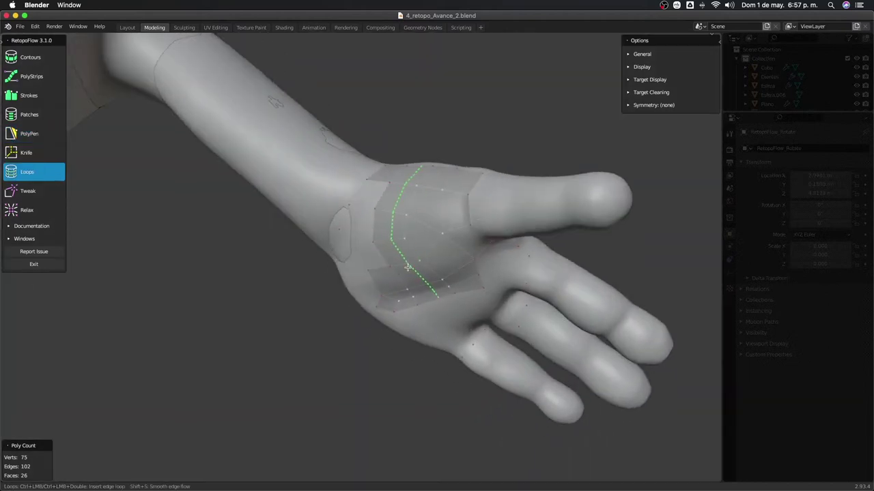
key("5")
mouse_move(408, 268)
middle_mouse_down()
mouse_move(417, 198)
mouse_move(415, 228)
middle_mouse_up()
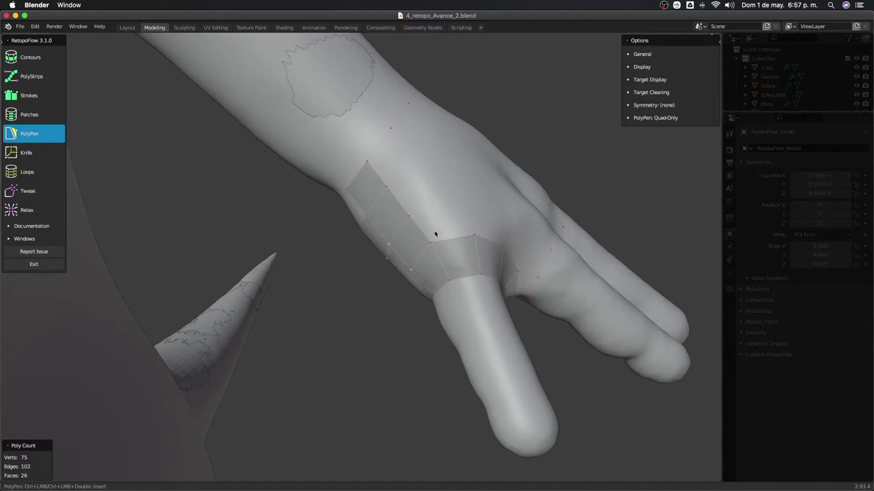
Add three quads around the back of the hand and along the patch's lower edge
left_click(468, 217)
middle_click_drag(468, 217, 421, 232)
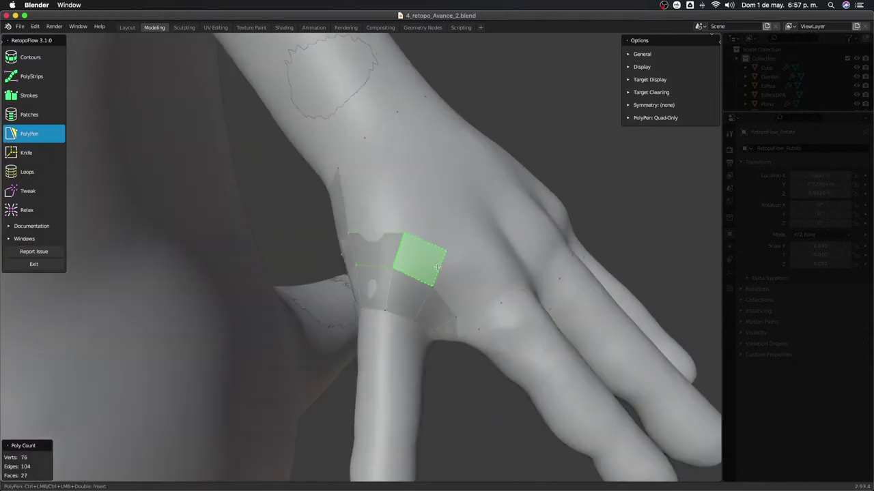
left_click(437, 268)
mouse_move(438, 267)
middle_mouse_down()
mouse_move(409, 239)
mouse_move(428, 250)
middle_mouse_up()
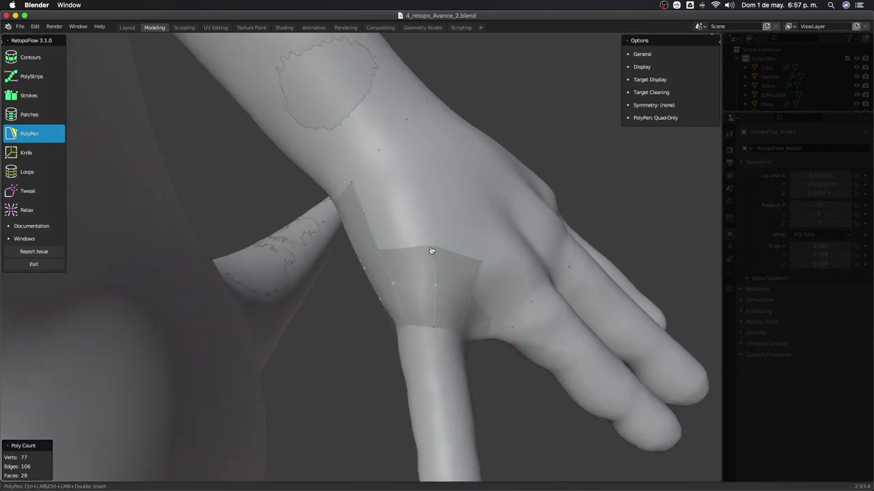
mouse_move(432, 250)
middle_mouse_down()
mouse_move(454, 282)
mouse_move(402, 272)
middle_mouse_up()
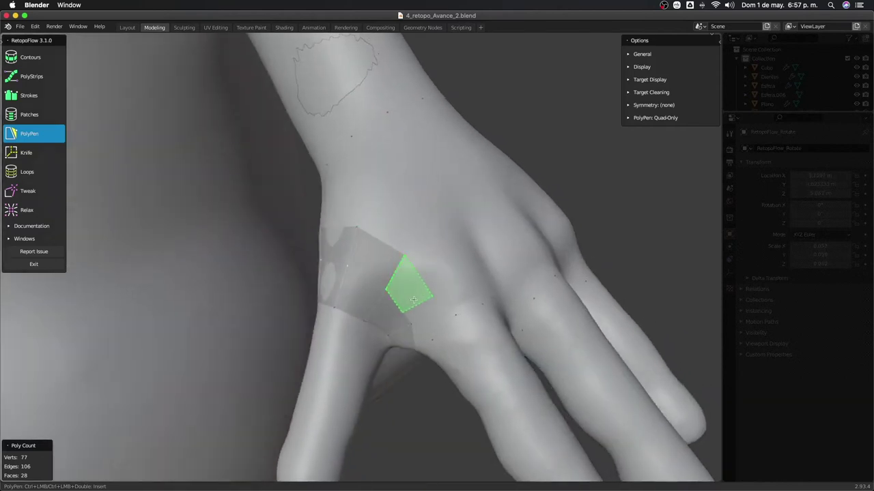
left_click(436, 305, "ctrl")
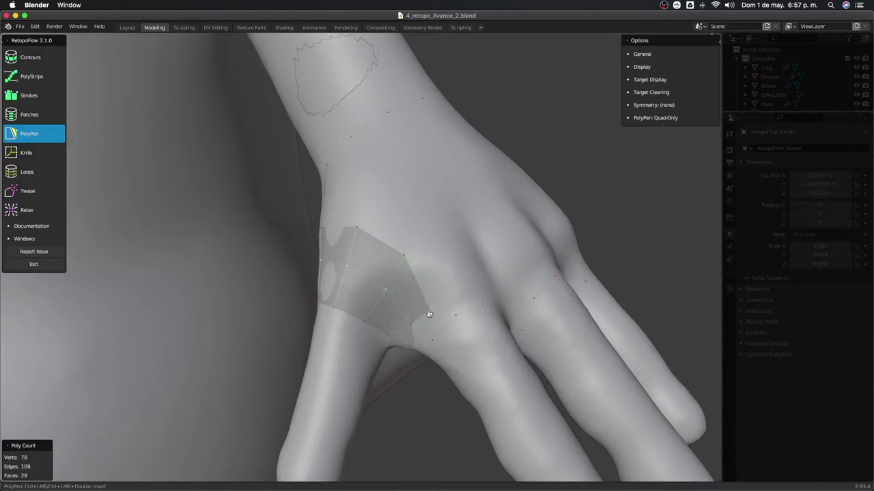
mouse_move(425, 312)
middle_mouse_down()
mouse_move(444, 292)
mouse_move(408, 235)
middle_mouse_up()
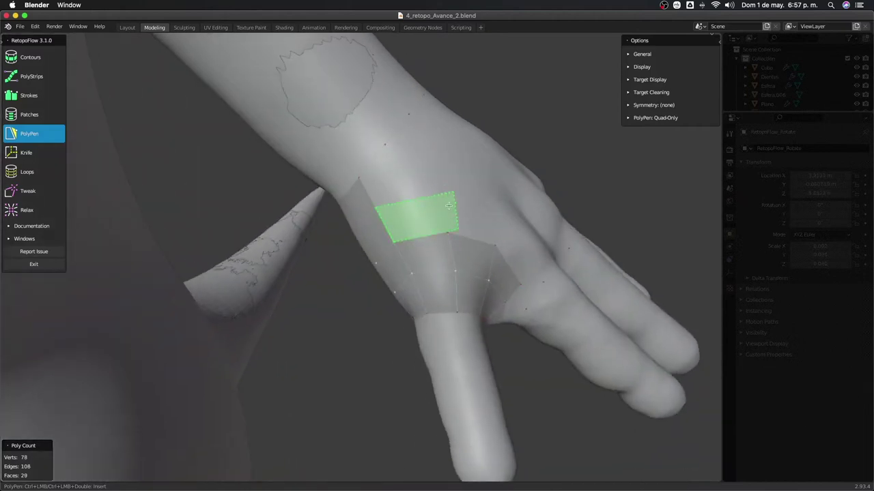
Add three more quads extending the patch toward the knuckles
left_click(484, 205, "ctrl")
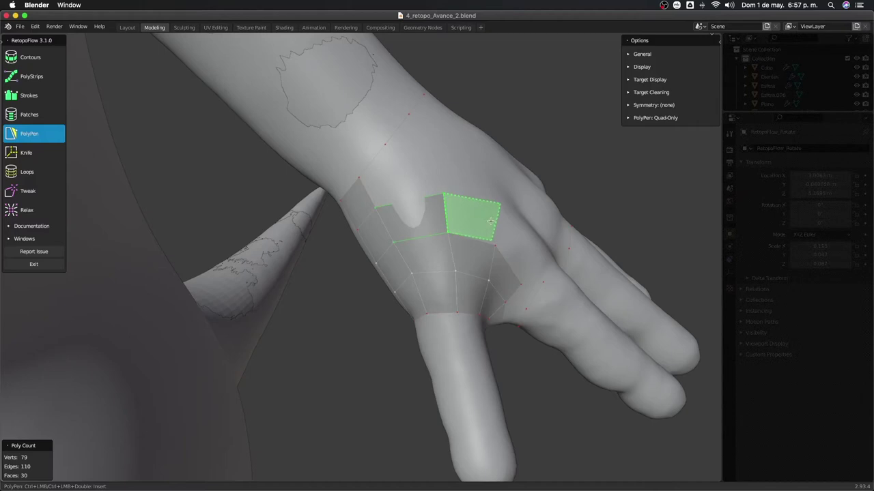
left_click(492, 224, "ctrl")
middle_click_drag(492, 224, 435, 238)
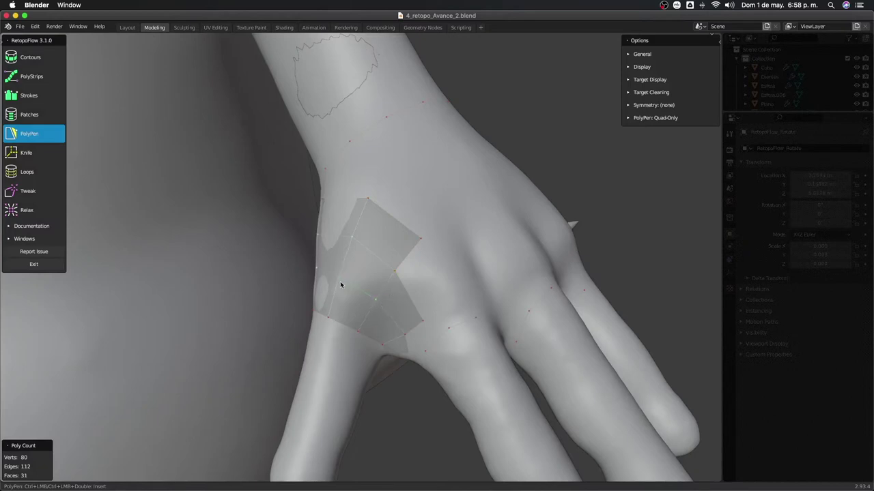
middle_click_drag(348, 280, 381, 254)
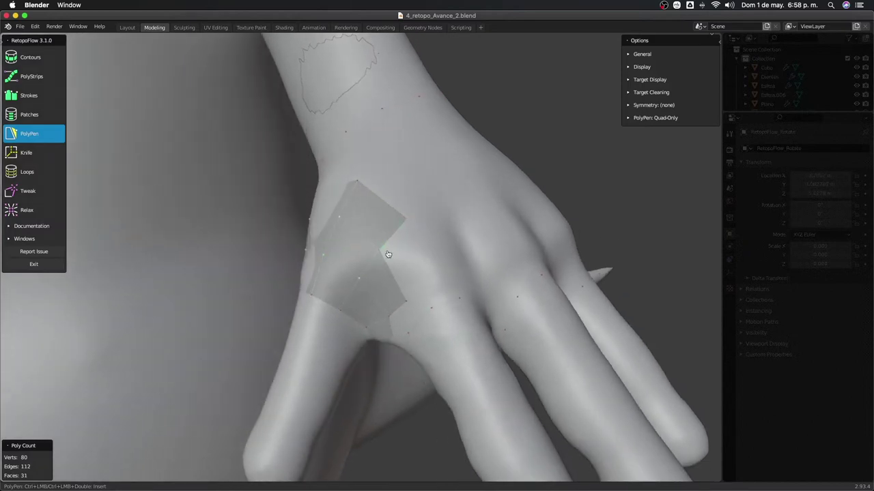
left_click(410, 297)
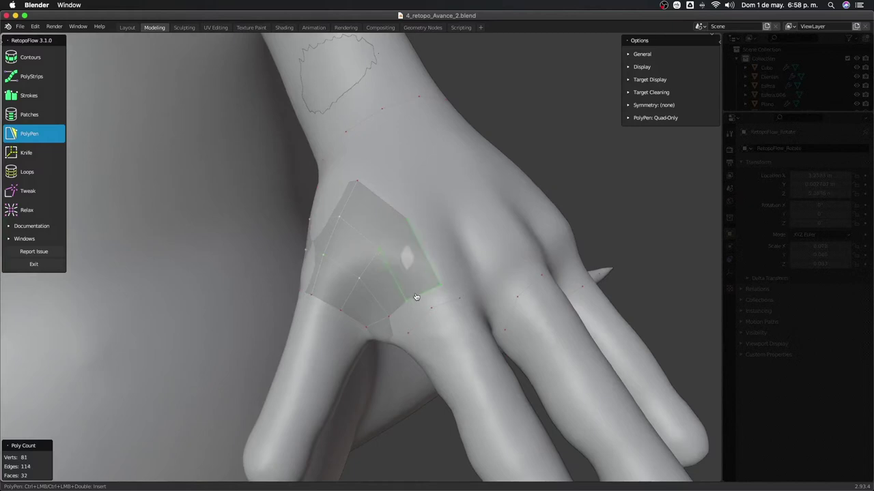
mouse_move(410, 286)
middle_mouse_down()
mouse_move(412, 260)
mouse_move(394, 238)
mouse_move(435, 286)
mouse_move(512, 332)
mouse_move(491, 243)
mouse_move(487, 158)
mouse_move(488, 182)
mouse_move(441, 189)
mouse_move(404, 215)
middle_mouse_up()
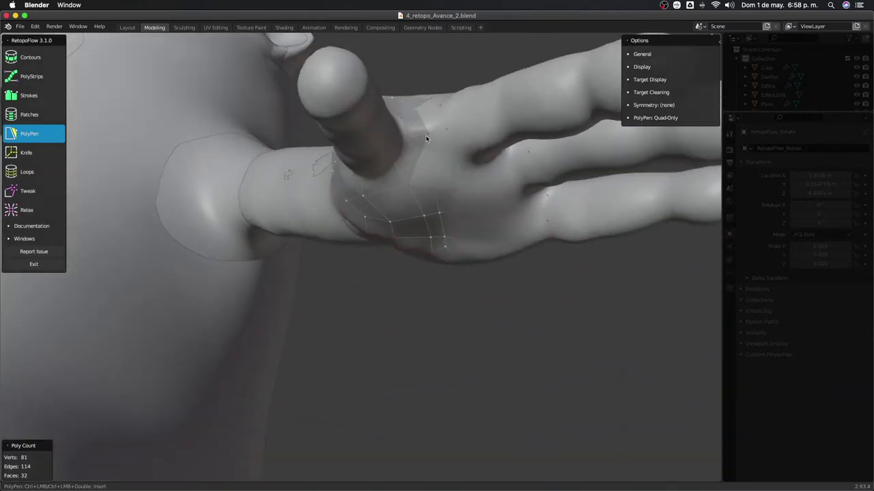
Add a quad near the thumb base on the hand's underside, then view the palm
middle_click_drag(426, 139, 431, 186)
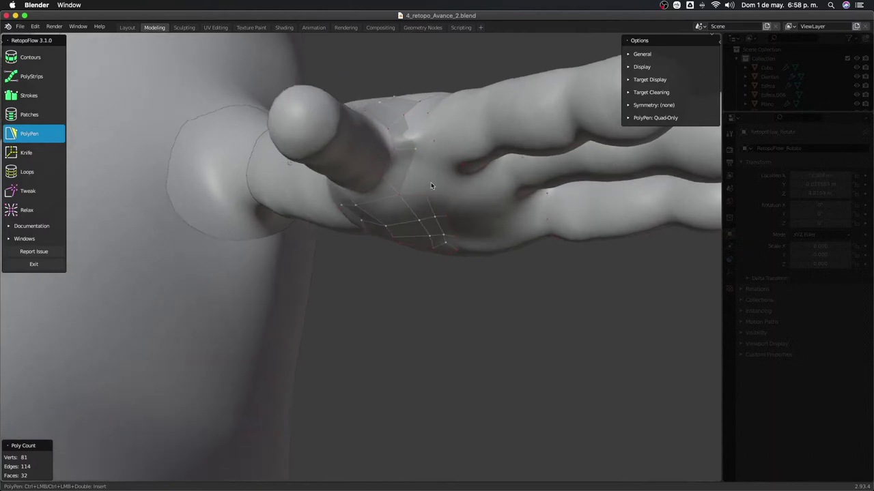
mouse_move(421, 196)
left_mouse_down("ctrl")
mouse_move(429, 151)
mouse_move(413, 111)
left_mouse_up("ctrl")
mouse_move(414, 111)
middle_mouse_down()
mouse_move(398, 160)
mouse_move(415, 189)
mouse_move(402, 146)
mouse_move(424, 201)
middle_mouse_up()
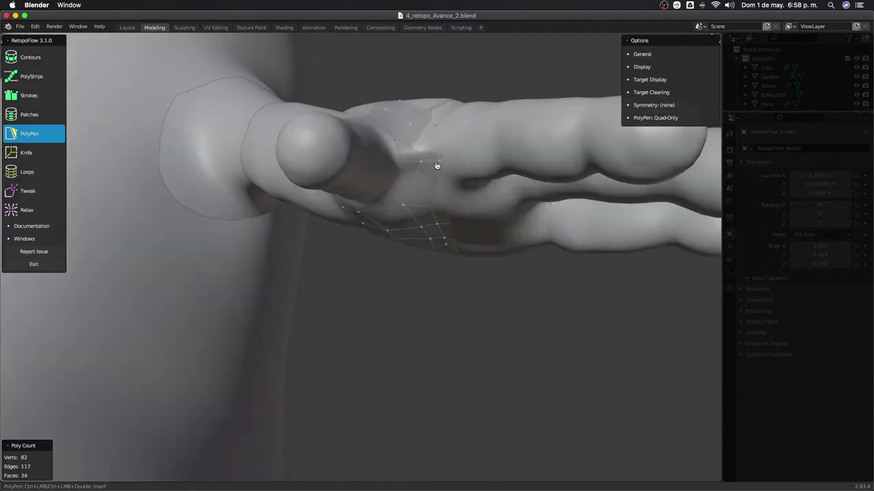
middle_click_drag(419, 175, 426, 178)
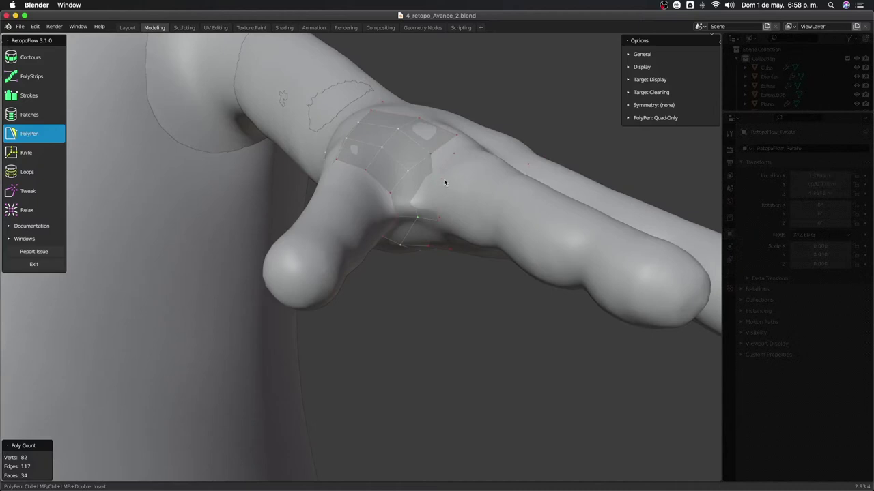
middle_click_drag(444, 179, 450, 139)
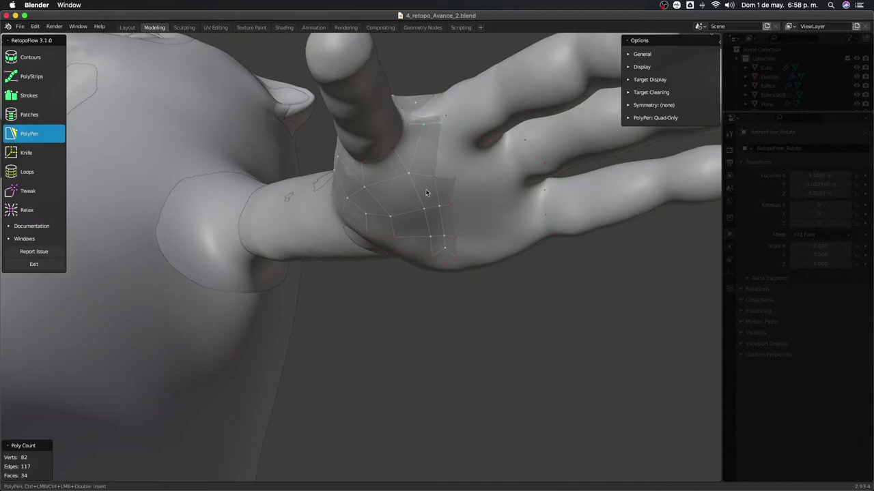
mouse_move(441, 198)
middle_mouse_down()
mouse_move(452, 166)
mouse_move(404, 214)
mouse_move(376, 357)
mouse_move(386, 278)
middle_mouse_up()
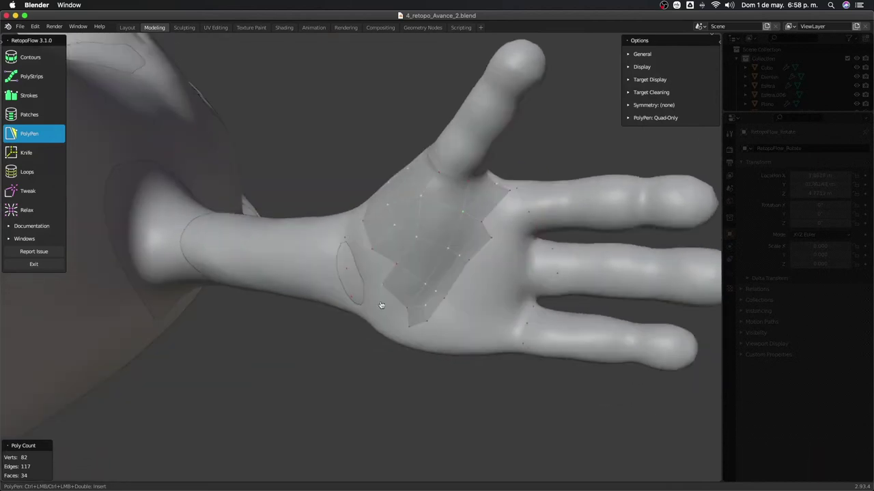
mouse_move(386, 316)
middle_mouse_down()
mouse_move(410, 312)
mouse_move(400, 308)
mouse_move(387, 227)
middle_mouse_up()
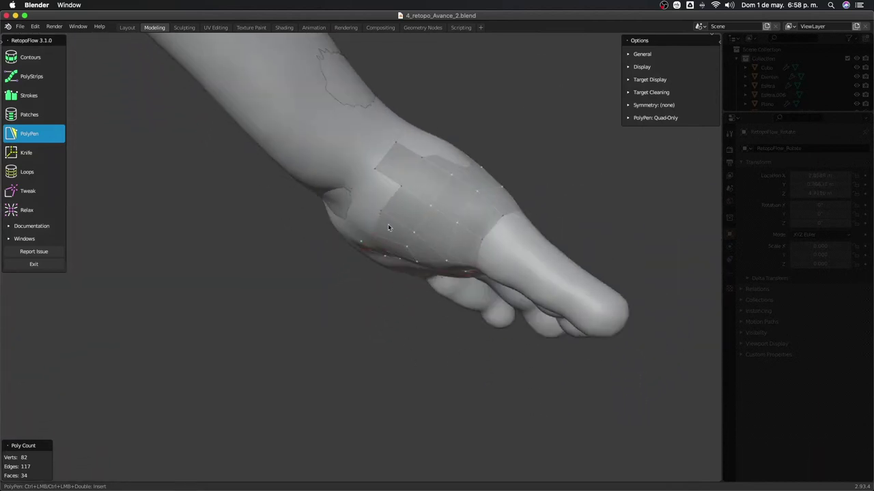
Add quads at the patch's wrist edge and extend a strip up the wrist
left_click(381, 198)
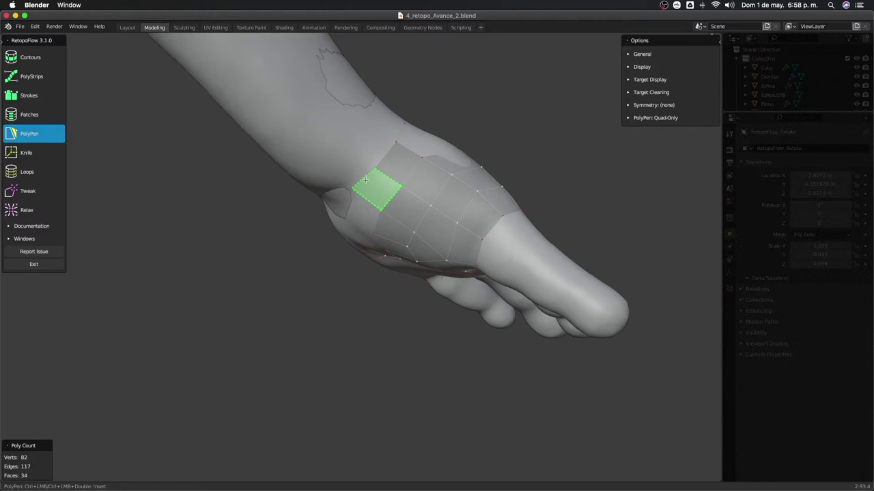
scroll(403, 197, "down", 2)
scroll(378, 234, "down", 3)
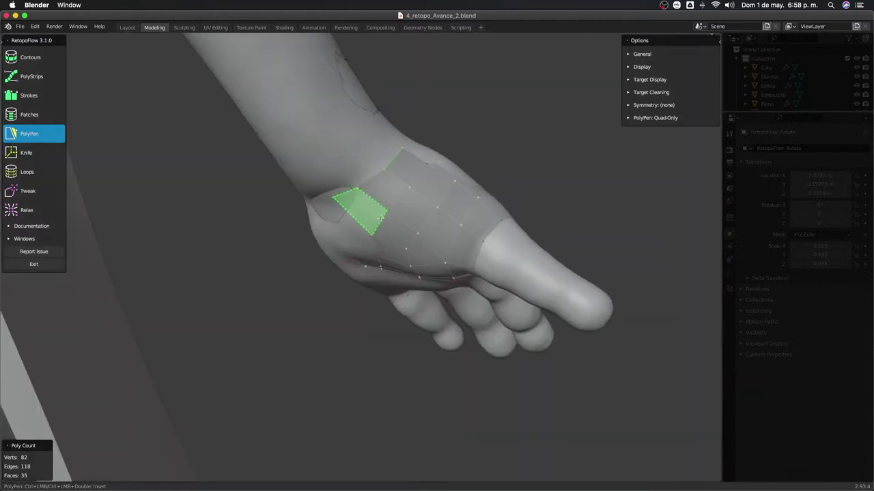
left_click(374, 220)
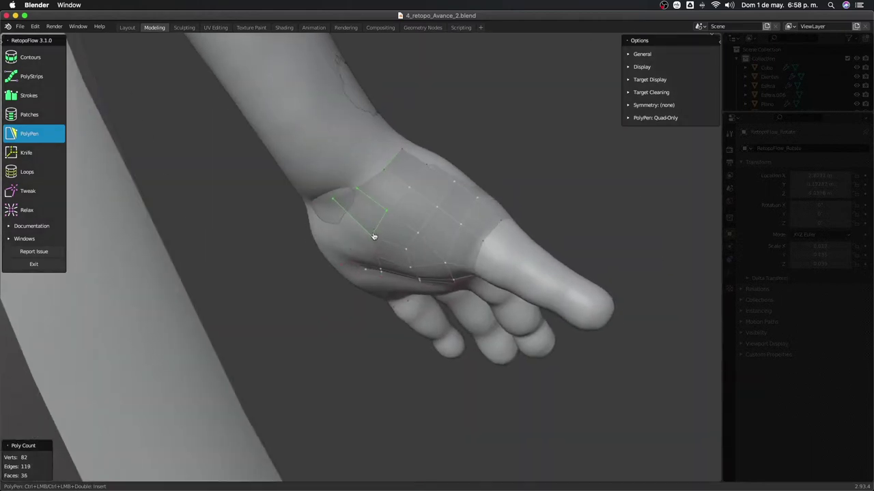
middle_click_drag(400, 214, 355, 266)
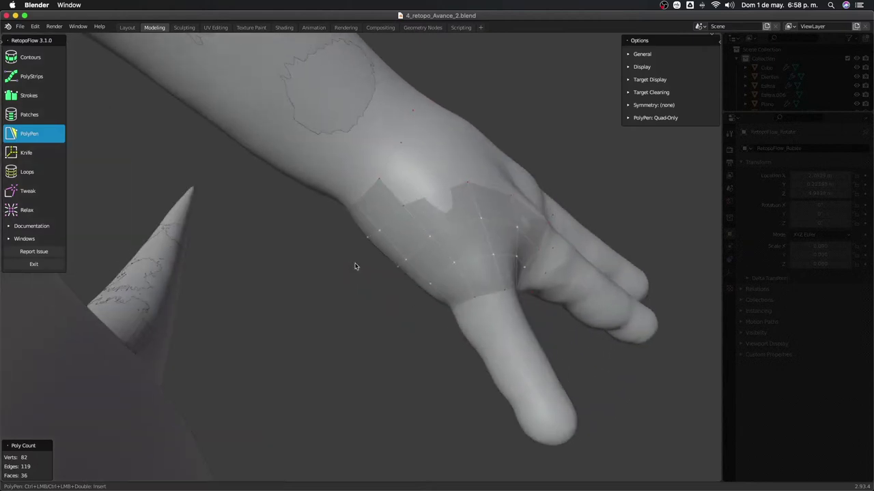
left_click(402, 146, "ctrl")
mouse_move(439, 171)
middle_mouse_down()
mouse_move(400, 189)
mouse_move(400, 178)
middle_mouse_up()
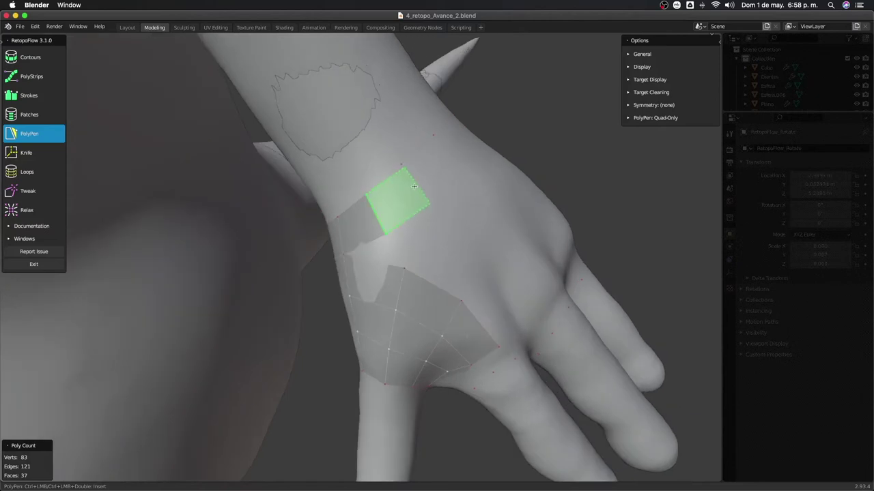
left_click(457, 178, "ctrl")
left_click(443, 160, "ctrl")
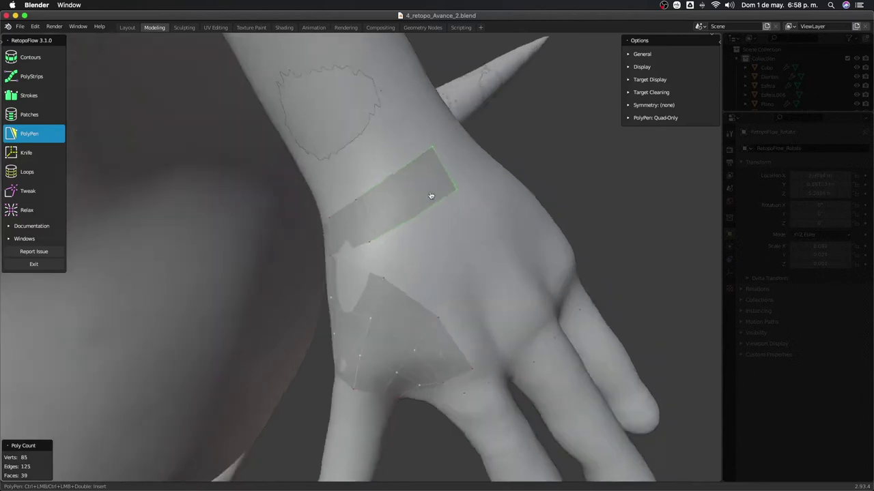
mouse_move(443, 159)
middle_mouse_down()
mouse_move(370, 255)
mouse_move(349, 257)
mouse_move(353, 231)
mouse_move(361, 267)
mouse_move(351, 214)
mouse_move(329, 195)
mouse_move(333, 171)
middle_mouse_up()
Wrap more quads around the wrist band and fill the hole at the grid's upper corner
left_click(389, 242, "ctrl")
left_click(370, 255, "ctrl")
left_click(353, 231, "ctrl")
left_click(351, 215, "ctrl")
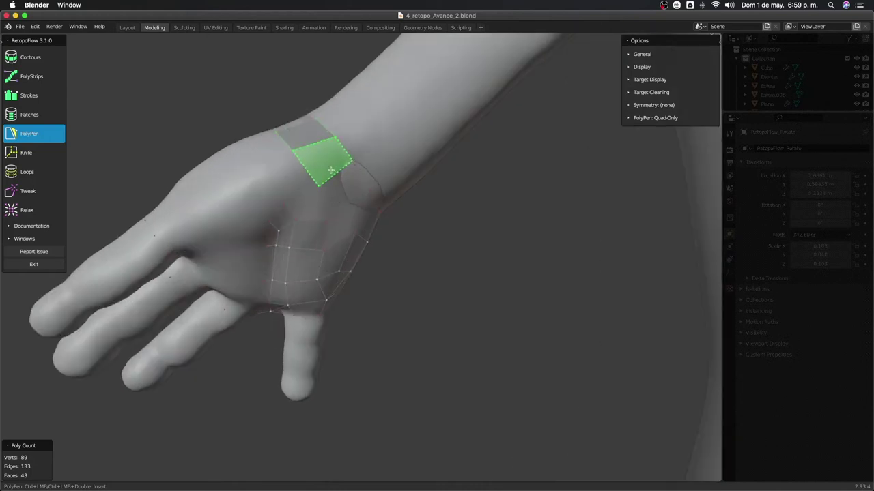
left_click(351, 199, "ctrl")
left_click(351, 199, "ctrl")
middle_click_drag(353, 221, 337, 220)
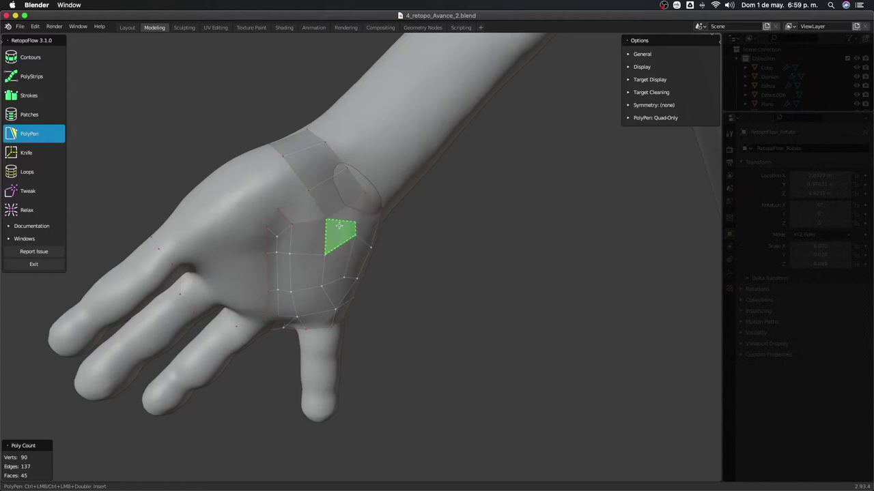
left_click(314, 203, "ctrl")
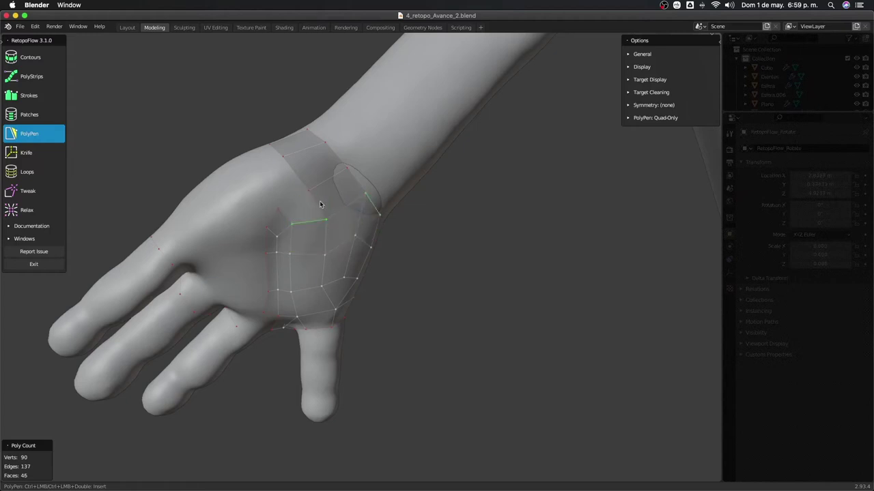
left_click(279, 210, "ctrl")
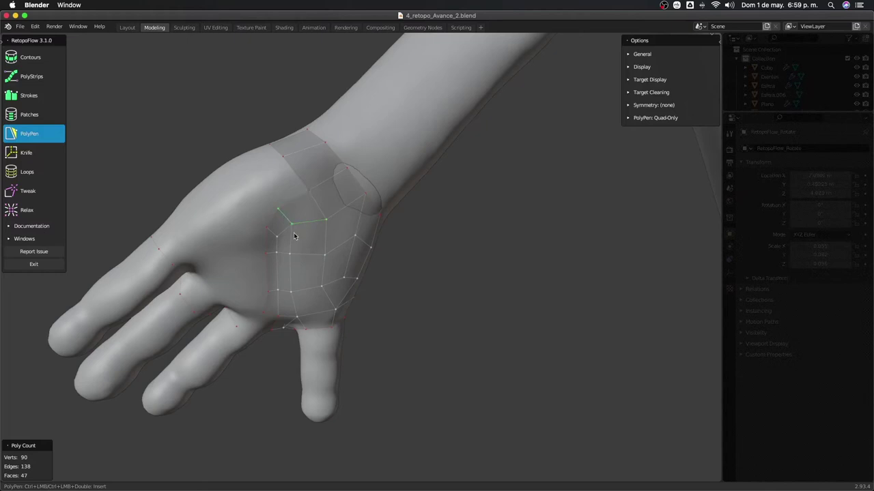
mouse_move(293, 230)
middle_mouse_down()
mouse_move(316, 246)
mouse_move(418, 199)
mouse_move(386, 156)
mouse_move(434, 219)
mouse_move(350, 168)
mouse_move(280, 184)
mouse_move(252, 217)
middle_mouse_up()
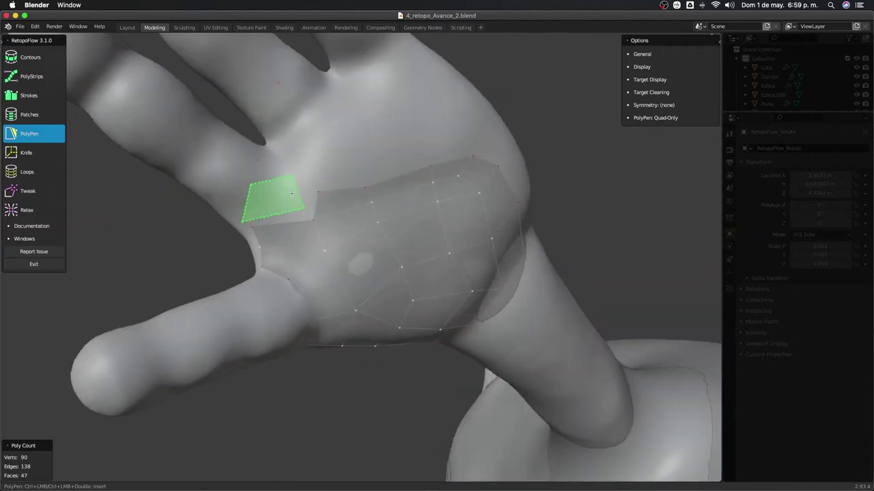
Add palm quads and a quad at the webbing between the fingers
left_click(252, 217)
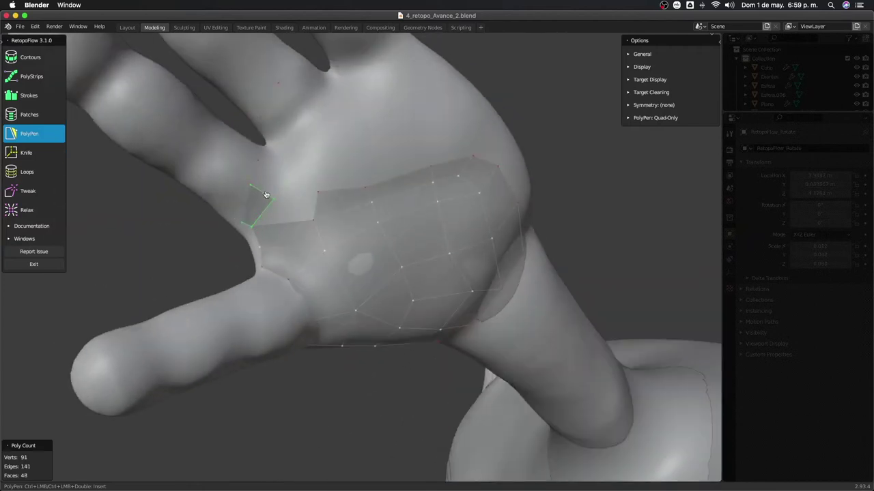
left_click(273, 171)
mouse_move(273, 171)
middle_mouse_down()
mouse_move(370, 307)
mouse_move(400, 221)
mouse_move(323, 260)
mouse_move(335, 242)
mouse_move(331, 259)
mouse_move(328, 241)
middle_mouse_up()
left_click(337, 256)
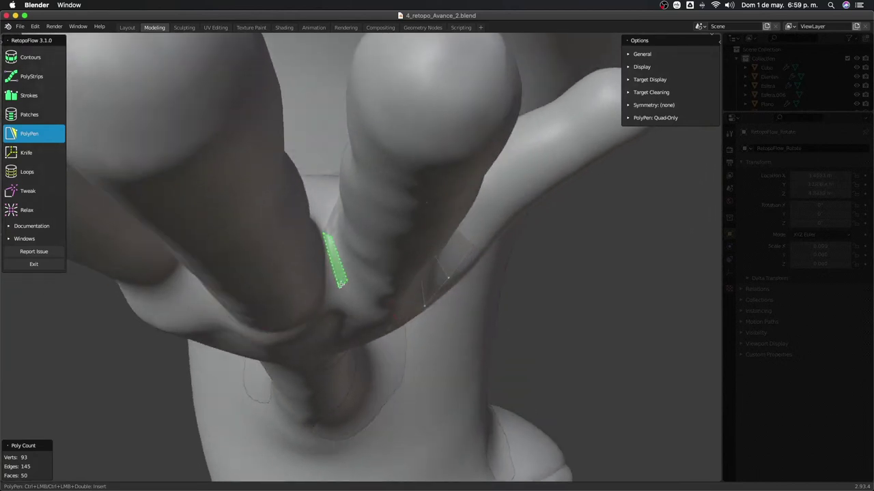
left_click(338, 276, "ctrl")
mouse_move(337, 277)
middle_mouse_down()
mouse_move(326, 302)
mouse_move(321, 256)
mouse_move(338, 236)
middle_mouse_up()
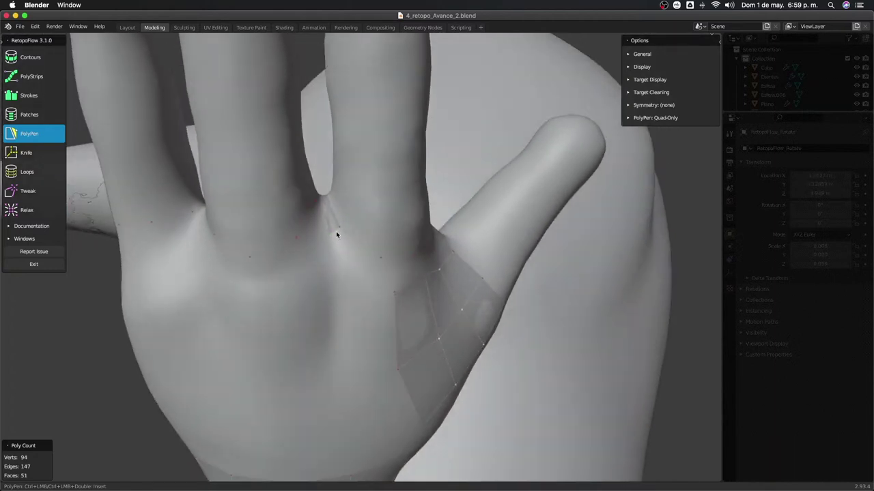
Add quads beside the thumb base patch running up to a finger base
left_click(379, 263)
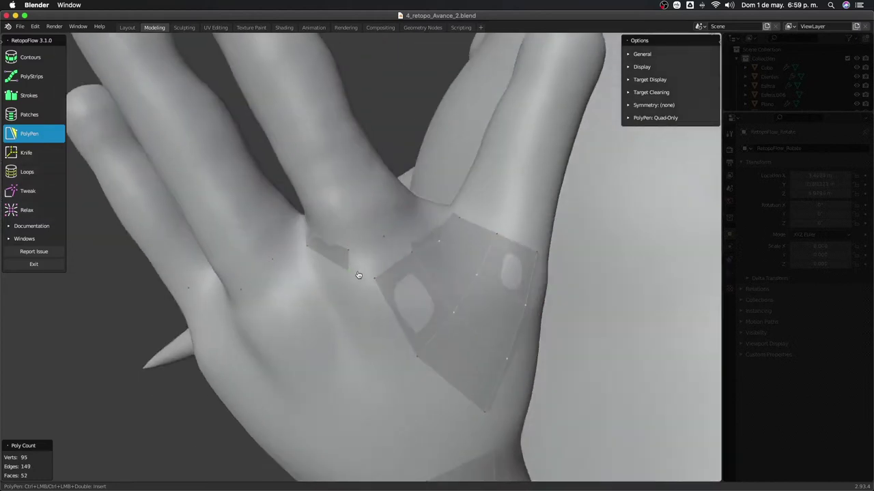
mouse_move(375, 285)
middle_mouse_down()
mouse_move(358, 272)
mouse_move(376, 266)
mouse_move(382, 289)
mouse_move(356, 295)
middle_mouse_up()
left_click(379, 250)
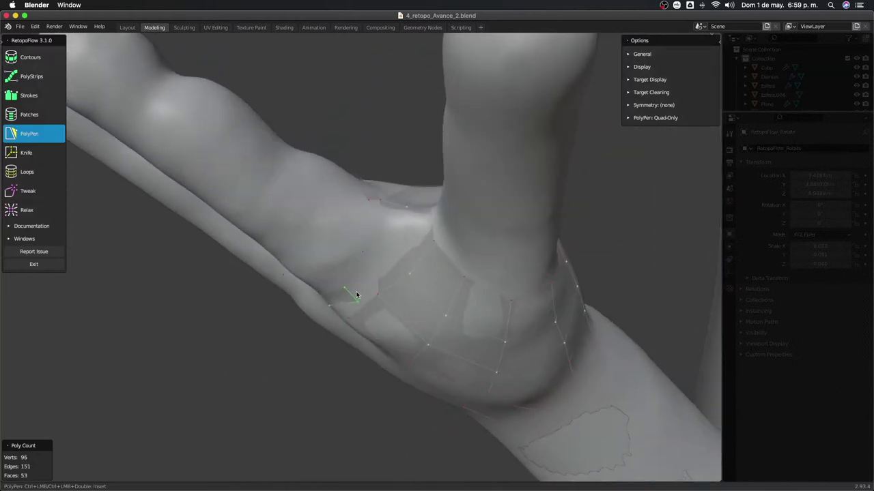
left_click(380, 258)
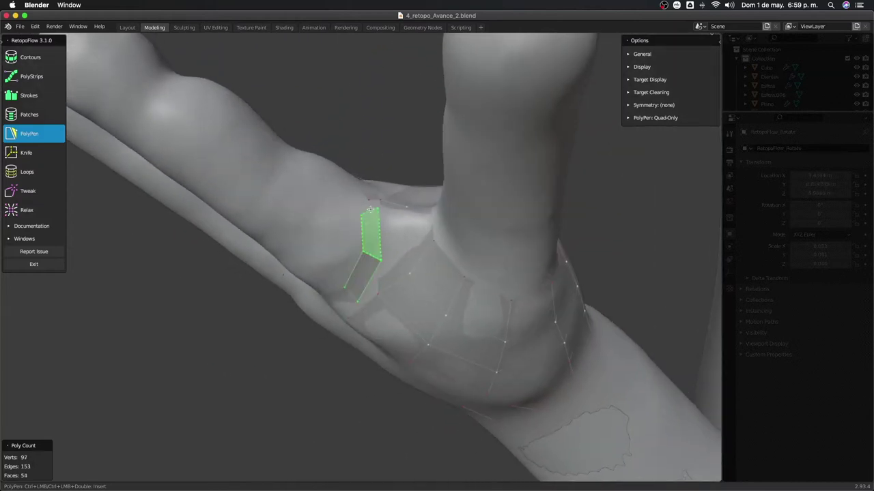
left_click(374, 204)
mouse_move(374, 204)
middle_mouse_down()
mouse_move(392, 296)
mouse_move(400, 286)
mouse_move(368, 283)
mouse_move(357, 294)
mouse_move(376, 272)
mouse_move(400, 280)
mouse_move(404, 295)
mouse_move(412, 287)
mouse_move(412, 306)
mouse_move(427, 292)
mouse_move(409, 321)
mouse_move(373, 306)
mouse_move(351, 250)
mouse_move(370, 317)
mouse_move(335, 285)
mouse_move(308, 294)
mouse_move(296, 241)
mouse_move(281, 256)
middle_mouse_up()
mouse_move(288, 290)
middle_mouse_down()
mouse_move(325, 370)
mouse_move(304, 320)
mouse_move(291, 343)
mouse_move(306, 348)
mouse_move(291, 250)
mouse_move(362, 255)
mouse_move(296, 249)
middle_mouse_up()
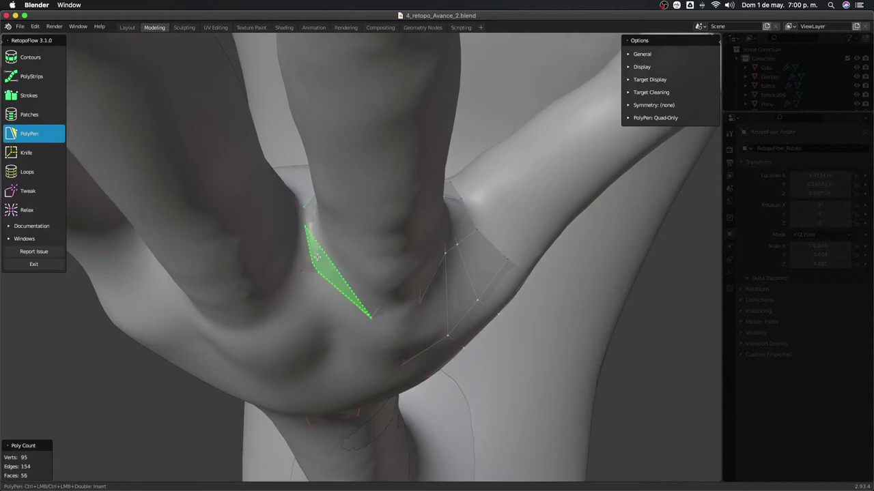
Add a face in the finger gap and orbit to look into the gap
left_click(309, 231)
mouse_move(309, 230)
middle_mouse_down()
mouse_move(313, 247)
mouse_move(296, 237)
middle_mouse_up()
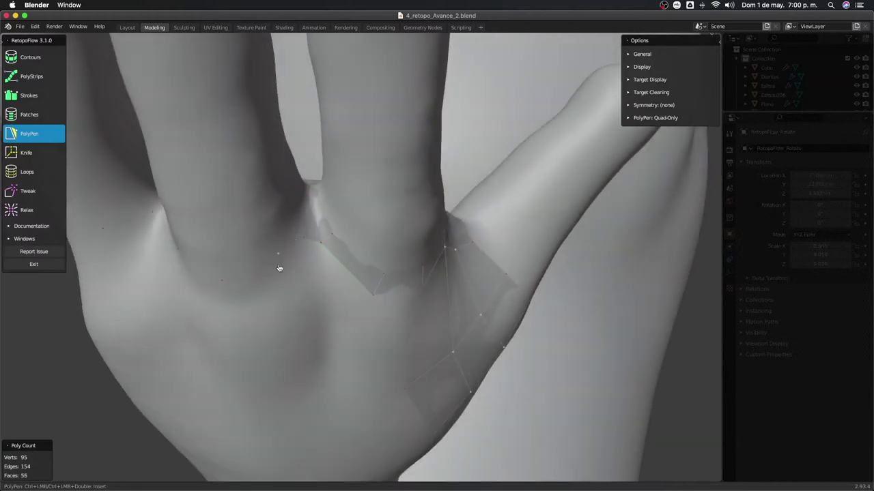
middle_click_drag(278, 268, 281, 244)
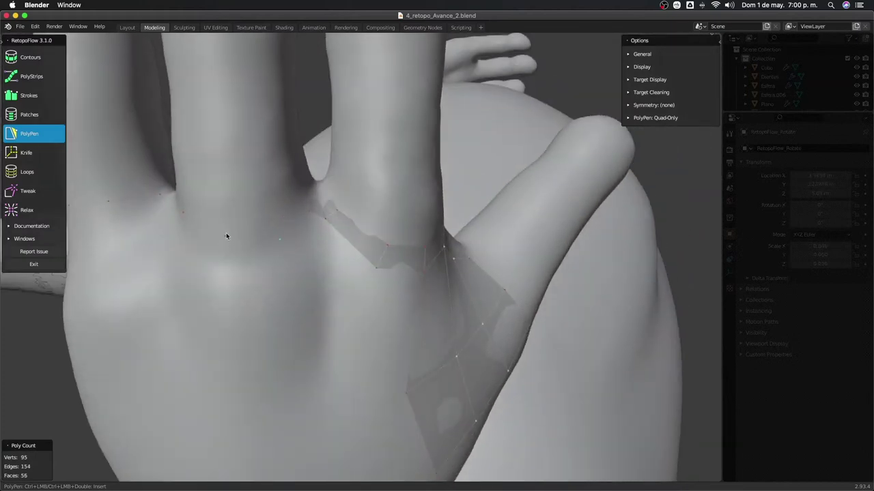
mouse_move(232, 278)
middle_mouse_down()
mouse_move(257, 258)
mouse_move(238, 213)
middle_mouse_up()
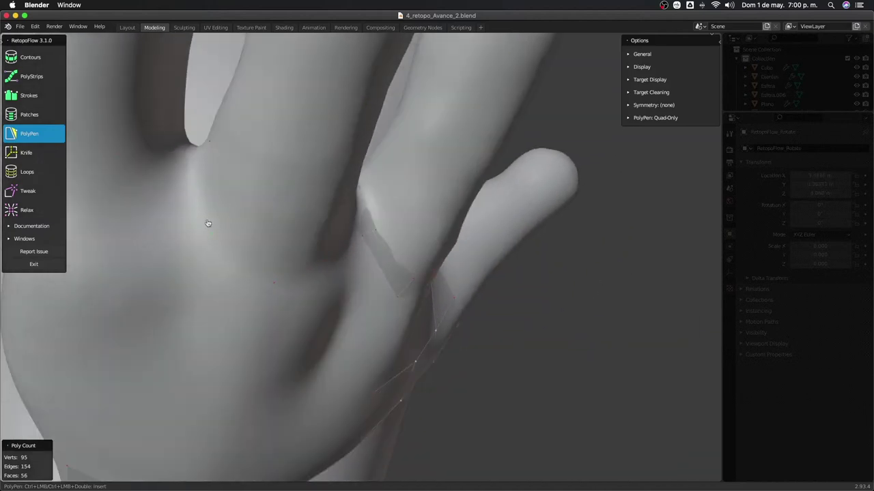
scroll(210, 249, "up", 3)
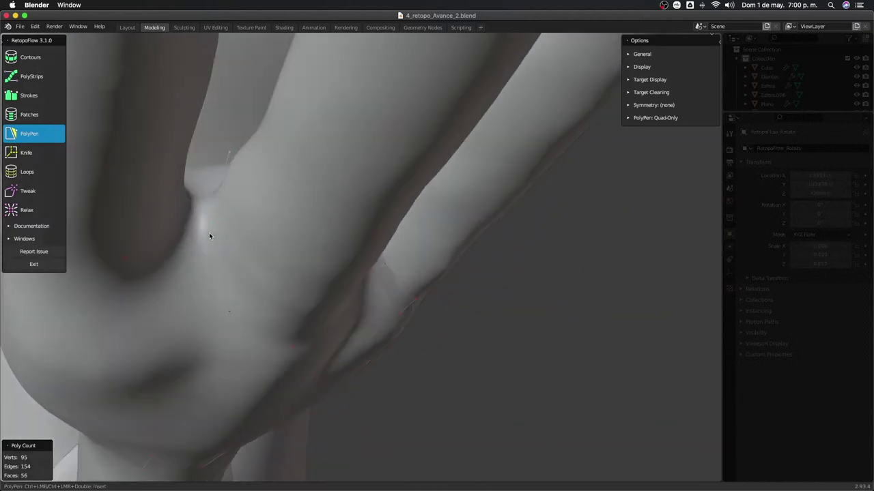
mouse_move(211, 234)
middle_mouse_down()
mouse_move(215, 263)
mouse_move(230, 239)
mouse_move(274, 234)
mouse_move(255, 264)
mouse_move(265, 332)
middle_mouse_up()
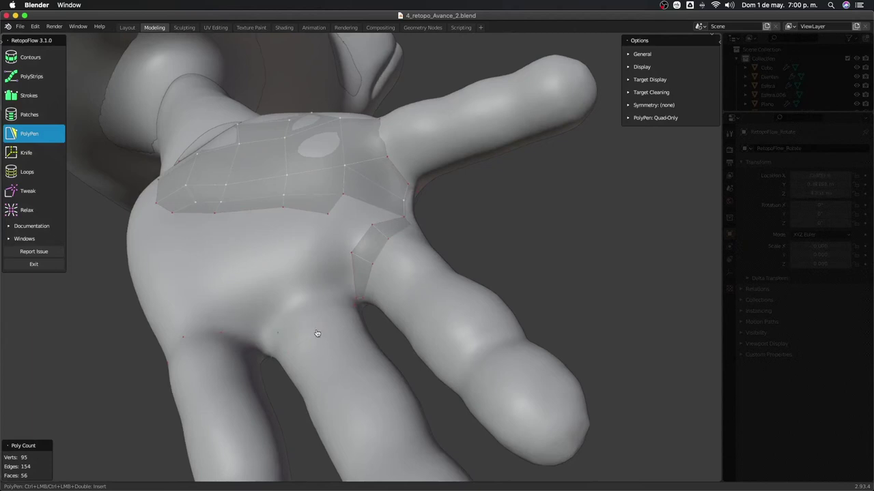
mouse_move(310, 309)
middle_mouse_down()
mouse_move(275, 337)
mouse_move(298, 318)
mouse_move(275, 273)
mouse_move(289, 209)
mouse_move(323, 271)
mouse_move(313, 251)
mouse_move(302, 275)
middle_mouse_up()
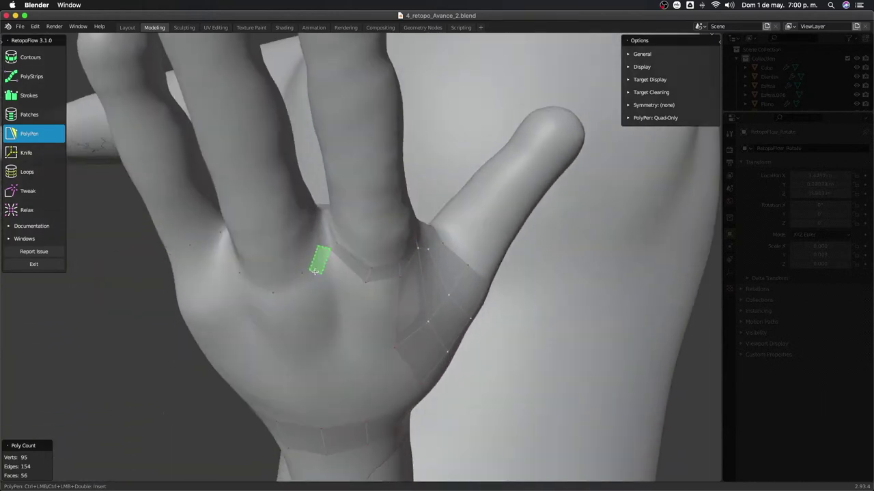
Add quads below the finger gap and at a finger base, pulling and merging vertices
left_click(314, 277)
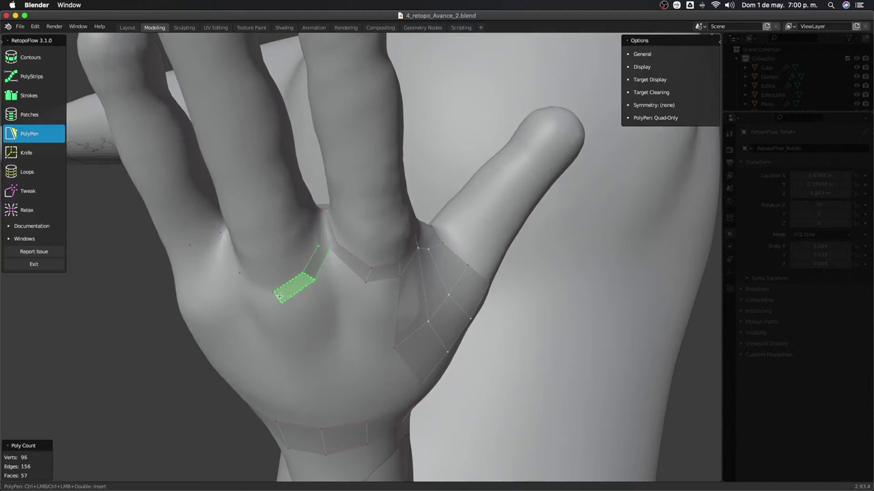
left_click(282, 299)
middle_click_drag(282, 299, 321, 302)
left_click(251, 233)
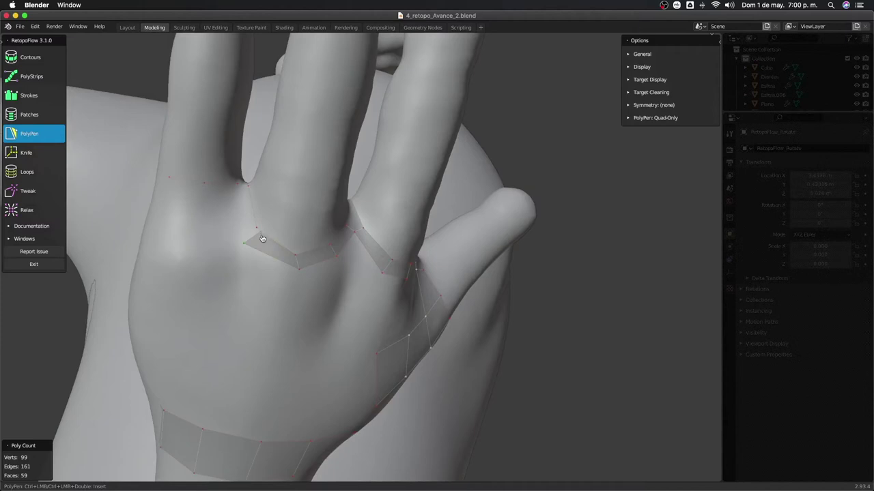
left_click_drag(298, 274, 286, 281)
middle_click_drag(259, 252, 260, 273)
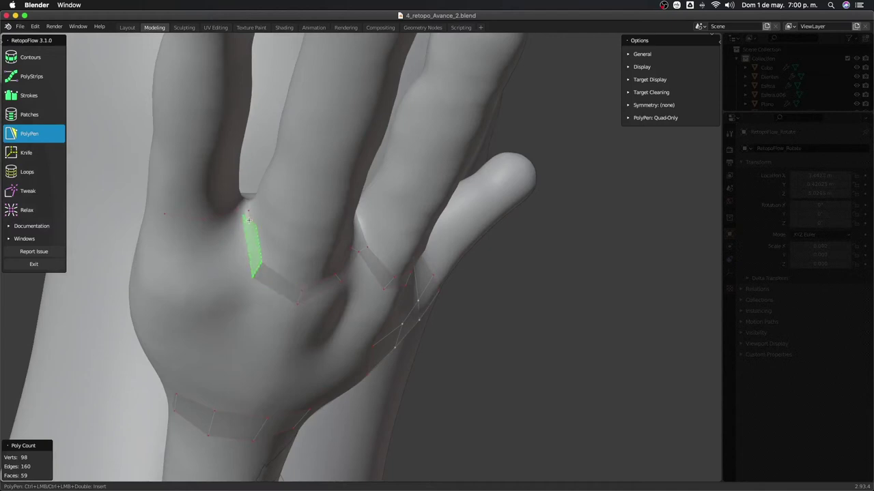
left_click(239, 236)
left_click_drag(250, 237, 243, 233)
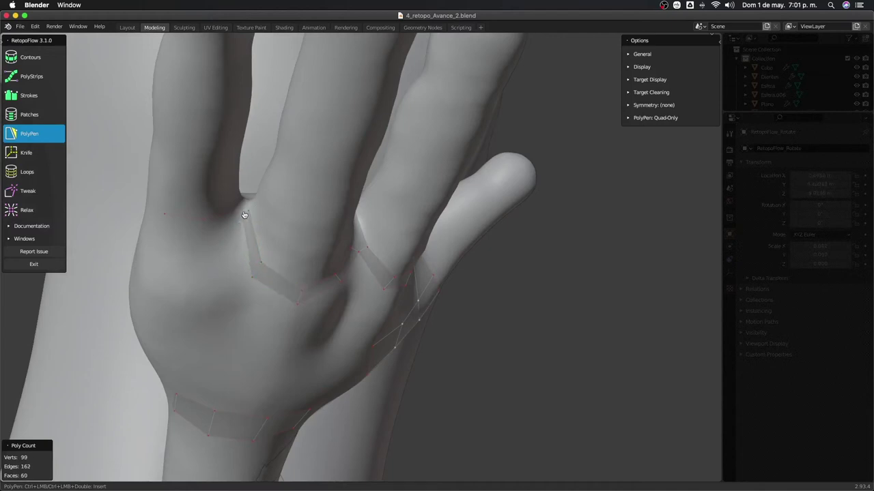
middle_click_drag(240, 220, 243, 309)
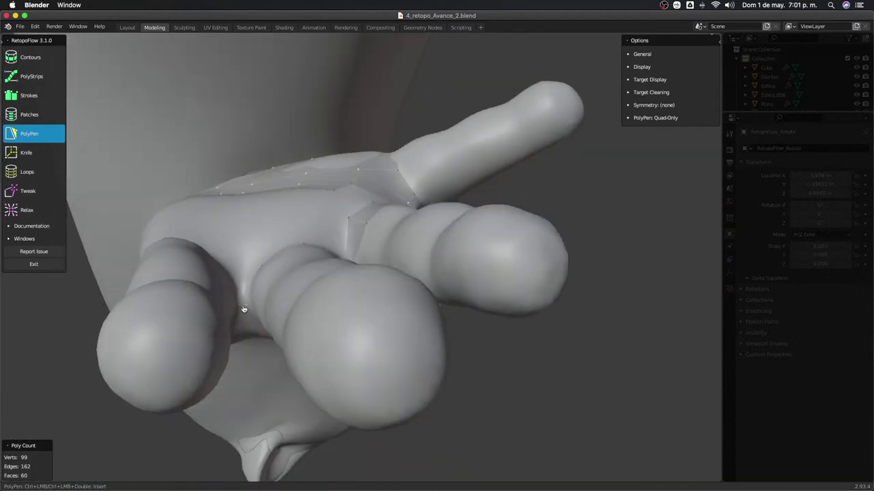
Zoom under the fingers and add three faces at the finger bases
scroll(243, 309, "up", 2)
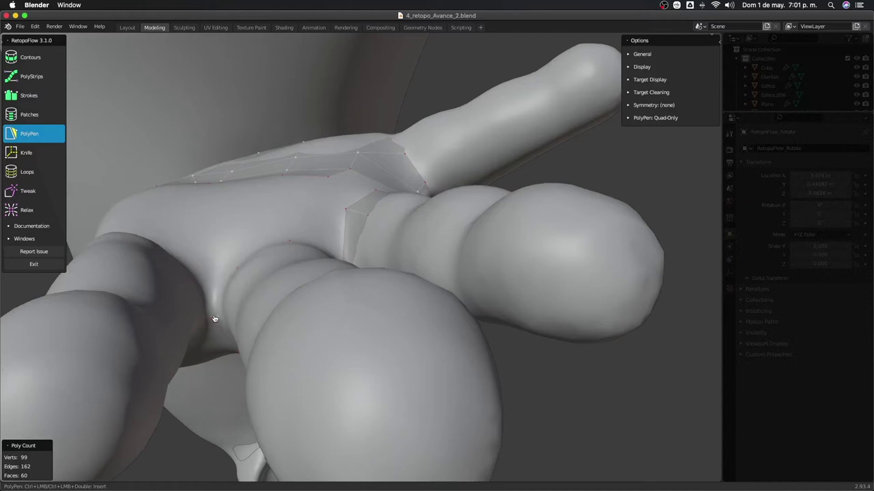
scroll(215, 317, "up", 5)
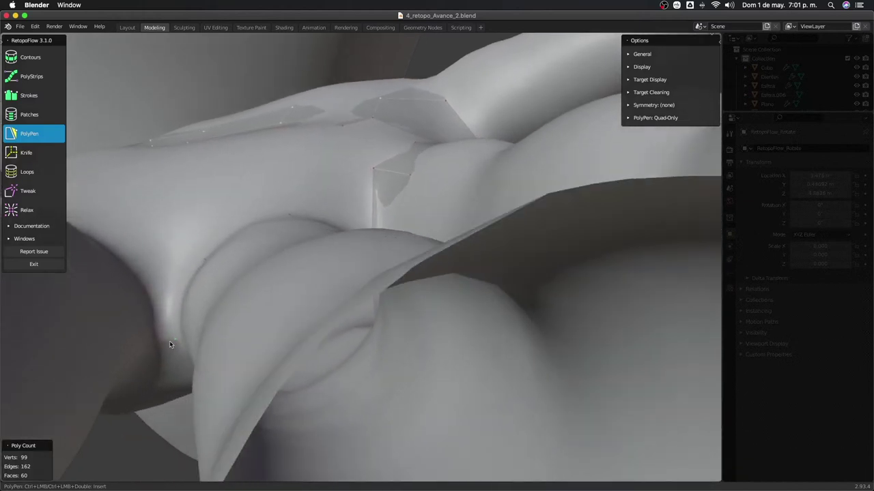
left_click(198, 253, "ctrl")
left_click(287, 195, "ctrl")
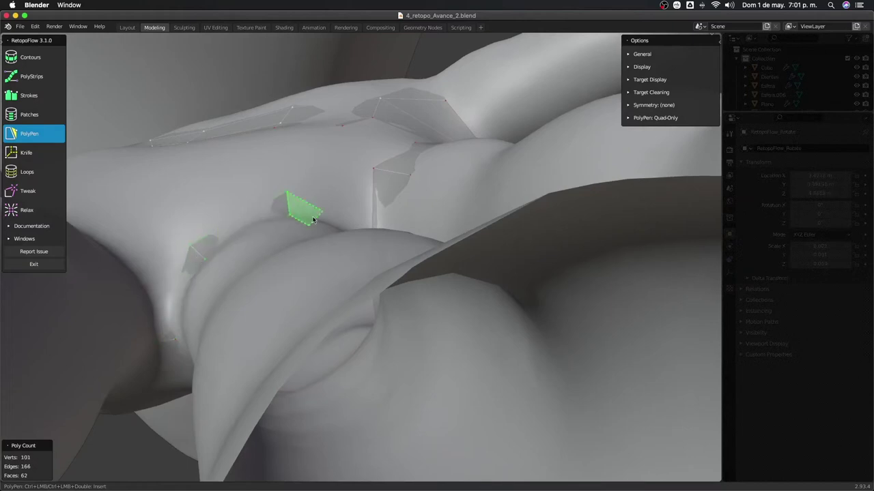
middle_click_drag(314, 220, 316, 243)
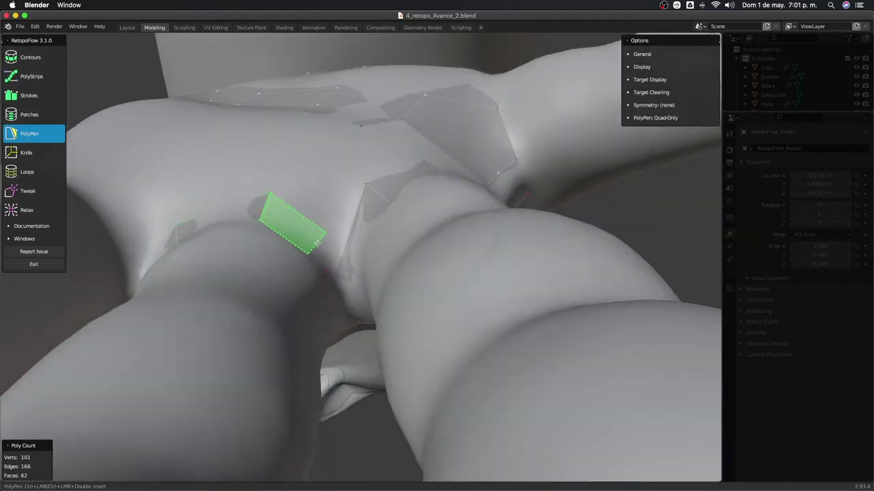
left_click(340, 262, "ctrl")
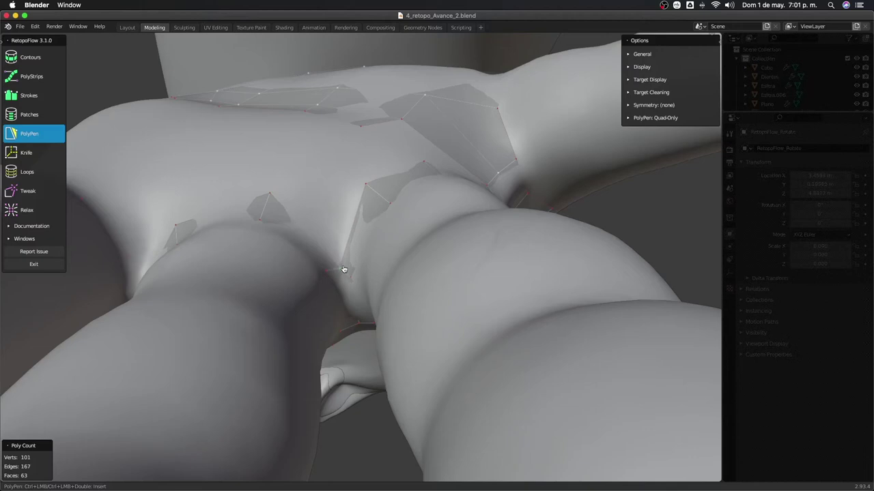
mouse_move(338, 273)
middle_mouse_down()
mouse_move(328, 251)
mouse_move(333, 279)
middle_mouse_up()
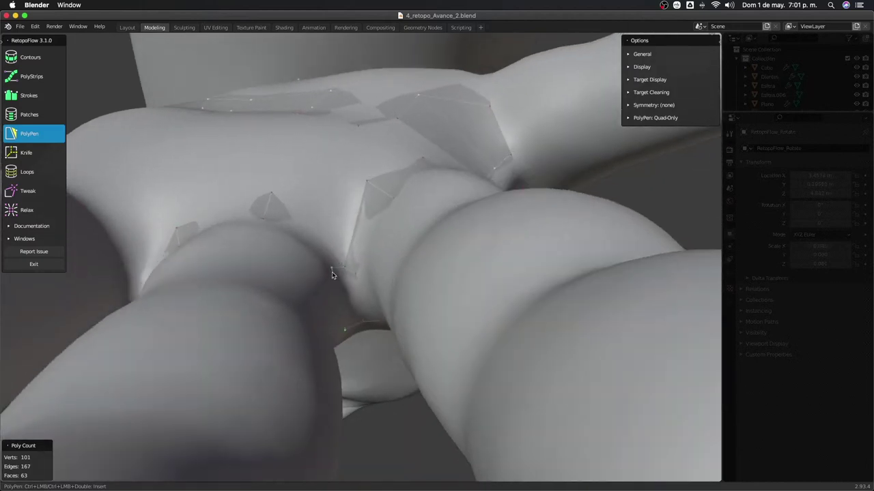
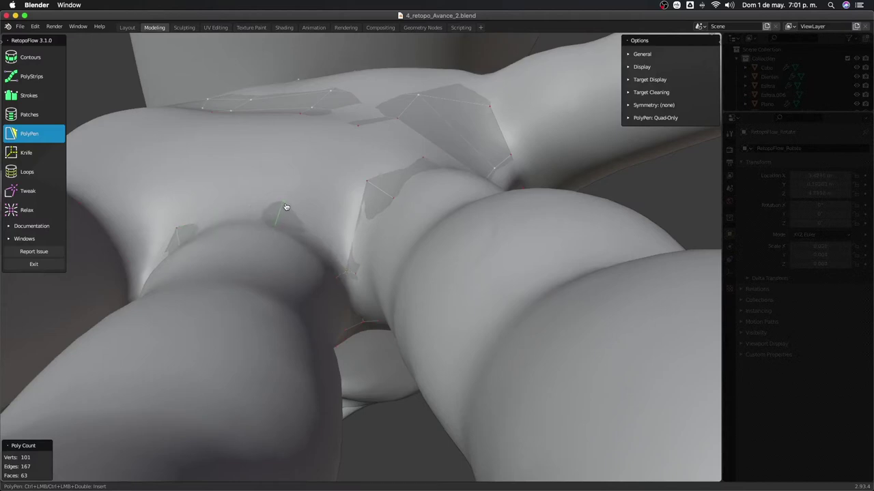
Add four quads along the knuckles to bridge the finger-base strip to the thumb patch
middle_click_drag(285, 207, 281, 305)
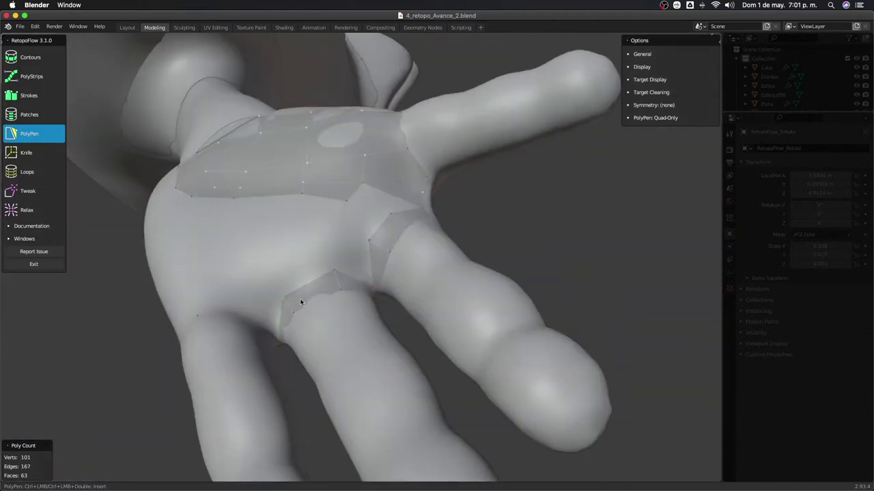
mouse_move(300, 303)
middle_mouse_down()
mouse_move(287, 216)
mouse_move(314, 262)
mouse_move(346, 251)
middle_mouse_up()
left_click(322, 297, "ctrl")
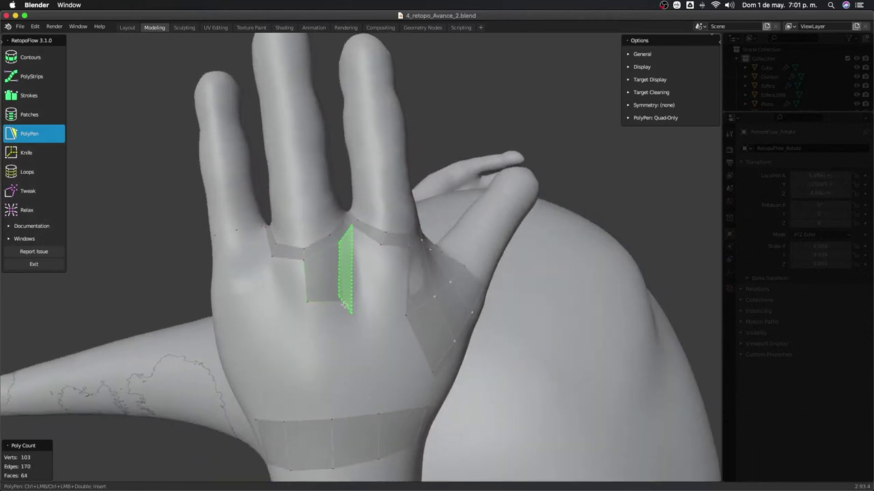
left_click(349, 305, "ctrl")
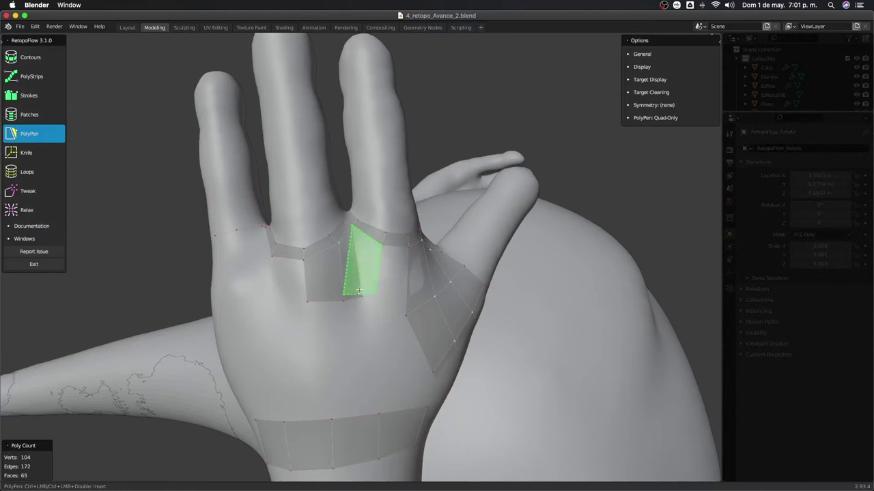
left_click(384, 289, "ctrl")
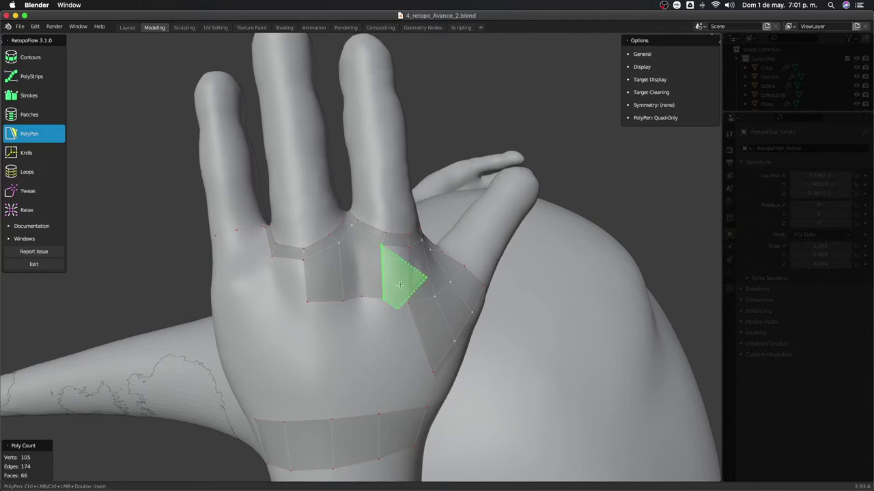
left_click(407, 281, "ctrl")
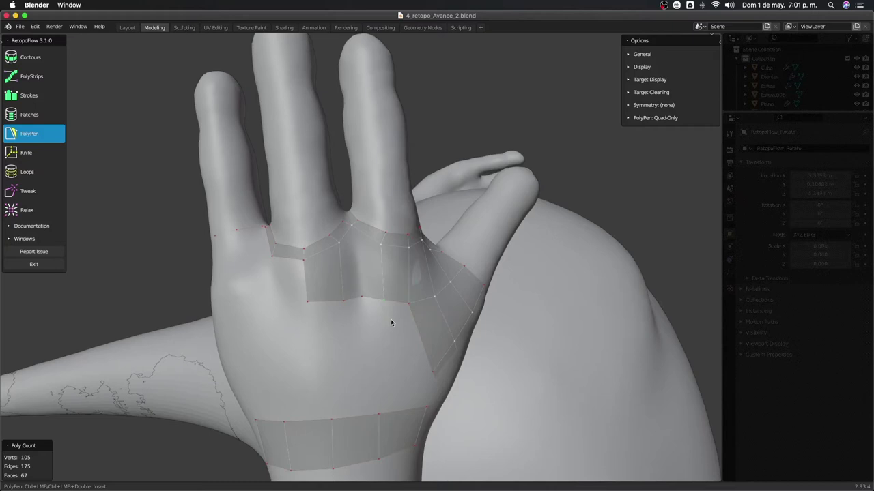
middle_click_drag(380, 326, 347, 337)
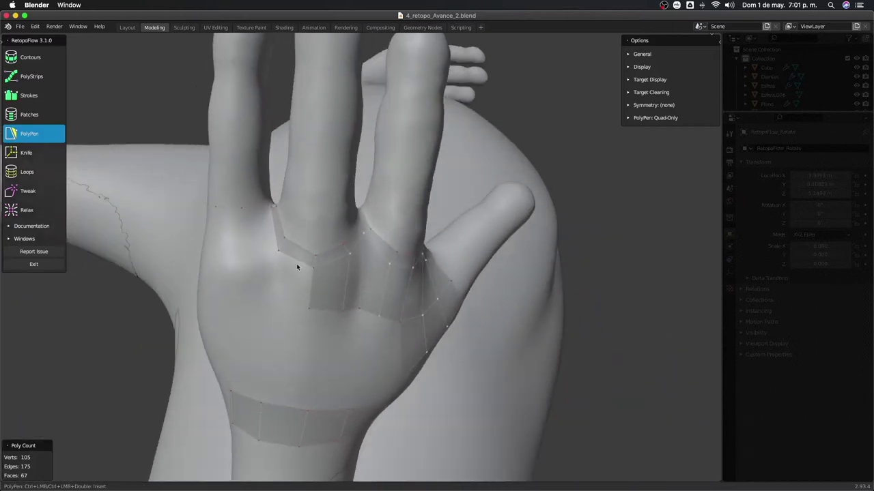
Add quads at the left of the finger strip, the outer finger base and the back of the hand
left_click(276, 312, "ctrl")
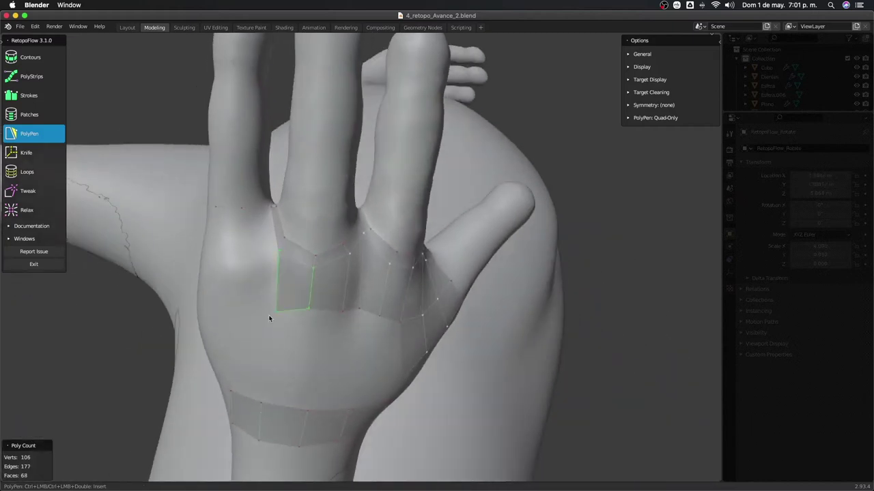
middle_click_drag(282, 307, 285, 342)
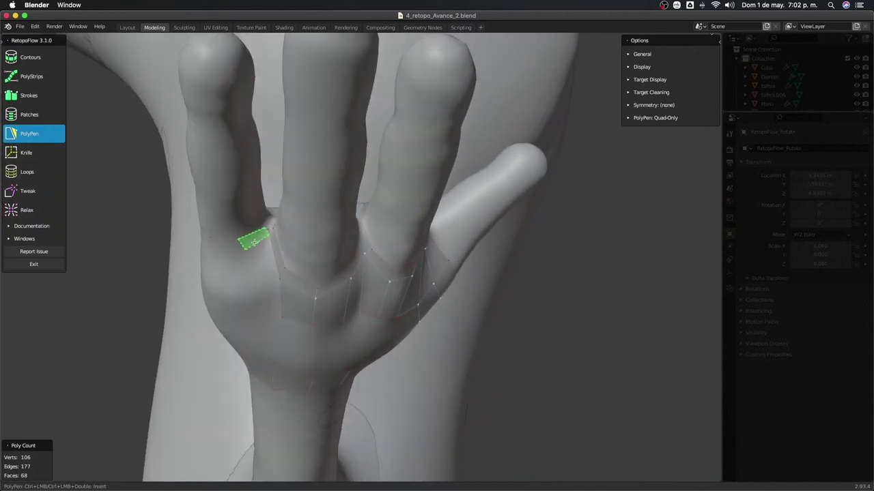
left_click(257, 239, "ctrl")
mouse_move(256, 239)
middle_mouse_down()
mouse_move(284, 215)
mouse_move(293, 230)
mouse_move(273, 202)
middle_mouse_up()
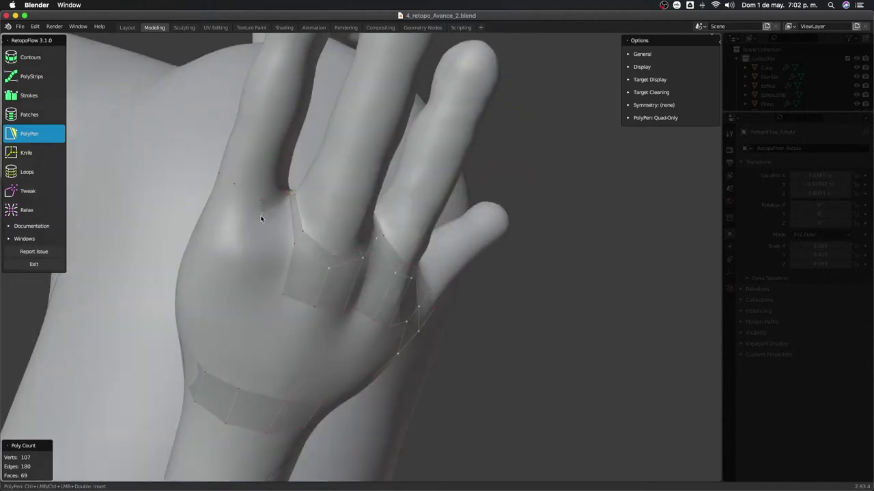
middle_click_drag(239, 212, 235, 225)
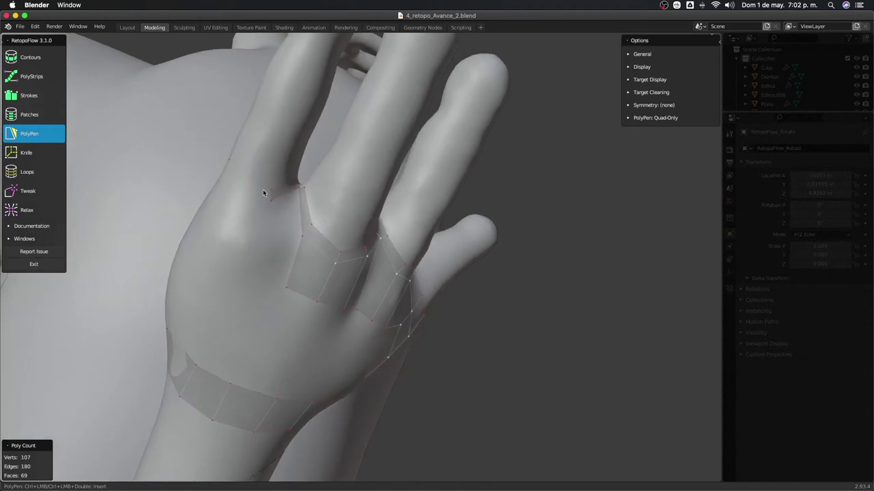
left_click(242, 199, "ctrl")
middle_click_drag(239, 220, 306, 257)
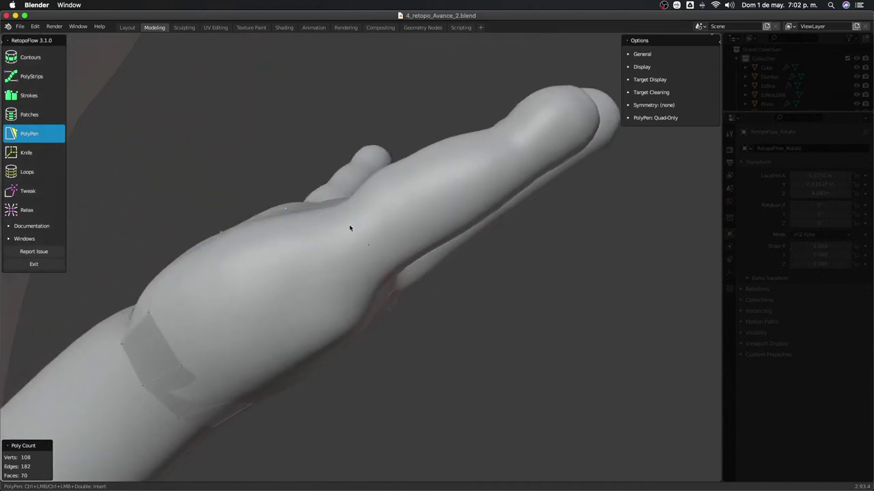
middle_click_drag(349, 228, 362, 244)
Add quads along the finger side, on the palm side and beside the finger gap
left_click(368, 234, "ctrl")
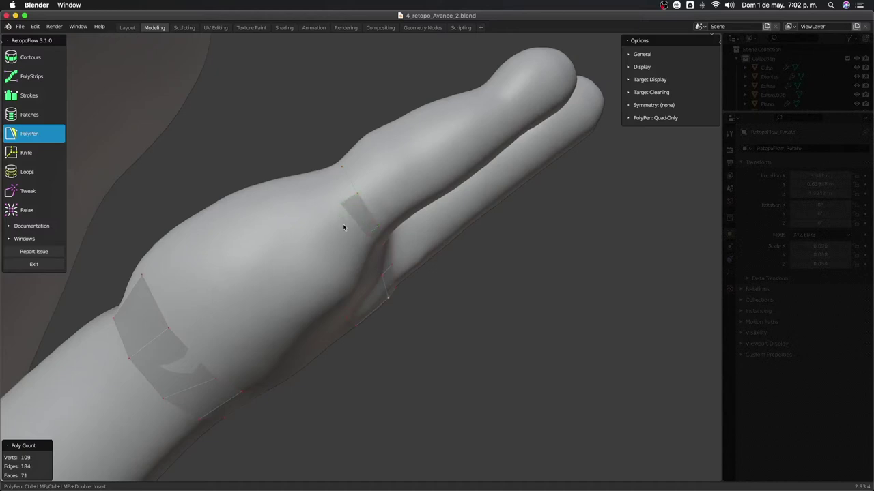
middle_click_drag(346, 231, 362, 267)
left_click(402, 293)
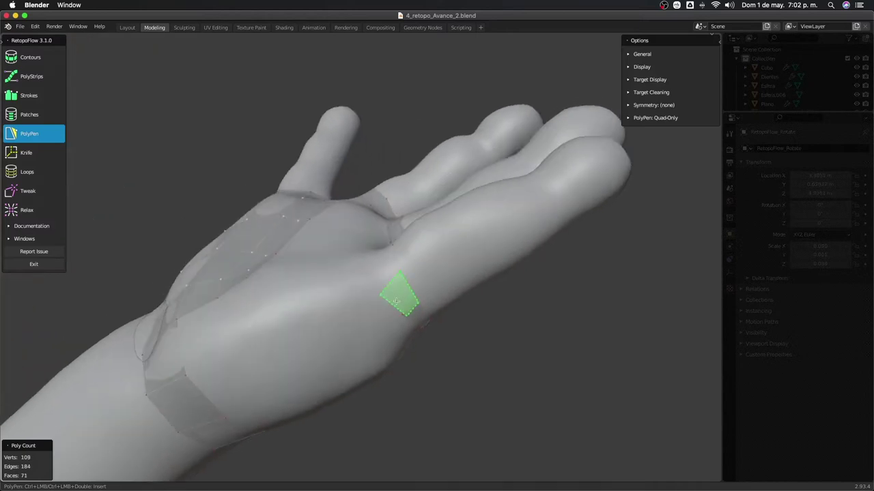
left_click(392, 293, "ctrl")
mouse_move(389, 298)
middle_mouse_down()
mouse_move(415, 326)
mouse_move(470, 354)
mouse_move(477, 334)
middle_mouse_up()
left_click(458, 322, "ctrl")
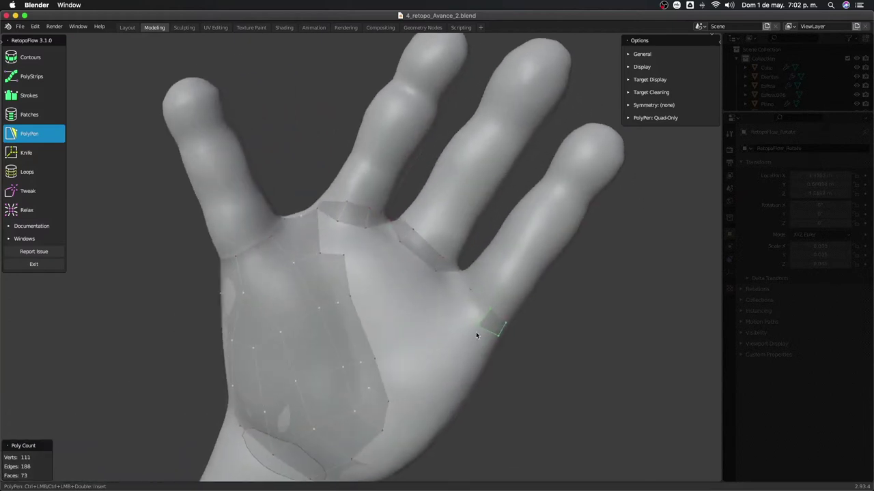
left_click_drag(488, 321, 467, 305, "ctrl")
middle_click_drag(467, 304, 467, 328)
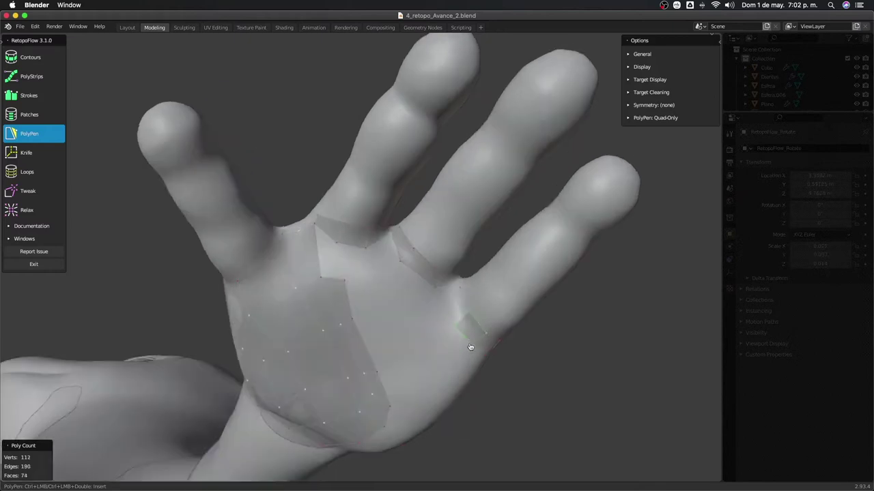
left_click(454, 302, "ctrl")
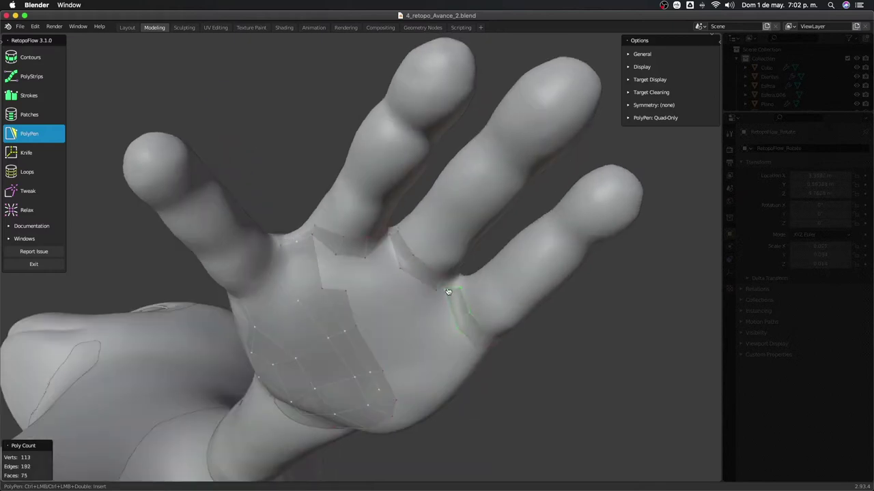
mouse_move(458, 302)
middle_mouse_down()
mouse_move(459, 269)
mouse_move(530, 262)
mouse_move(520, 239)
mouse_move(485, 250)
mouse_move(494, 306)
mouse_move(486, 310)
mouse_move(488, 244)
mouse_move(501, 197)
mouse_move(373, 277)
mouse_move(363, 239)
middle_mouse_up()
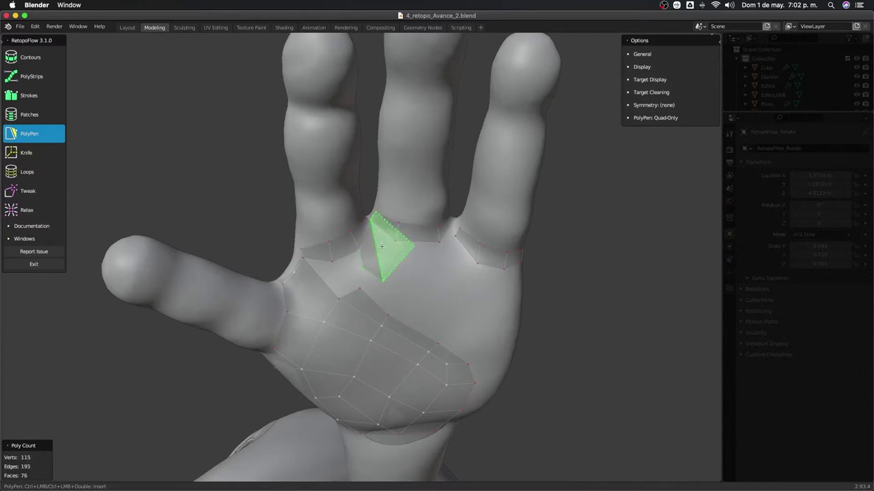
Add faces beside and below the finger gap and merge a stray vertex into its neighbour
left_click(379, 263)
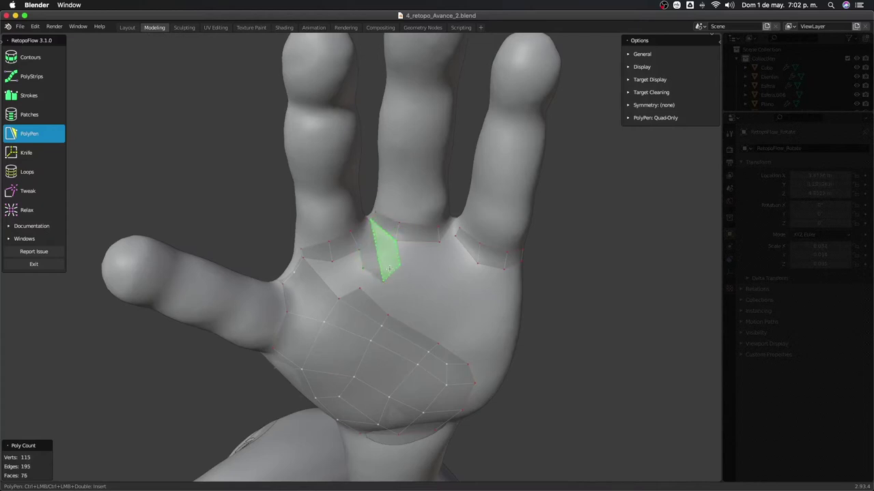
left_click(382, 278)
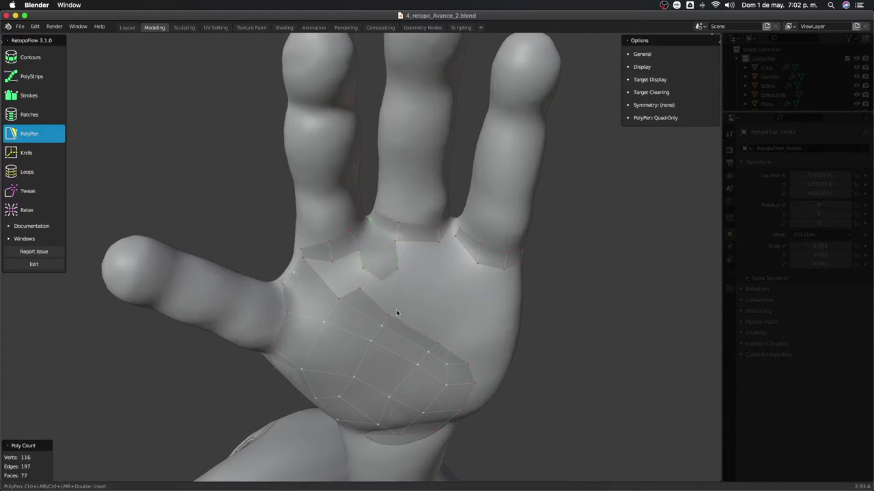
middle_click_drag(397, 303, 338, 263)
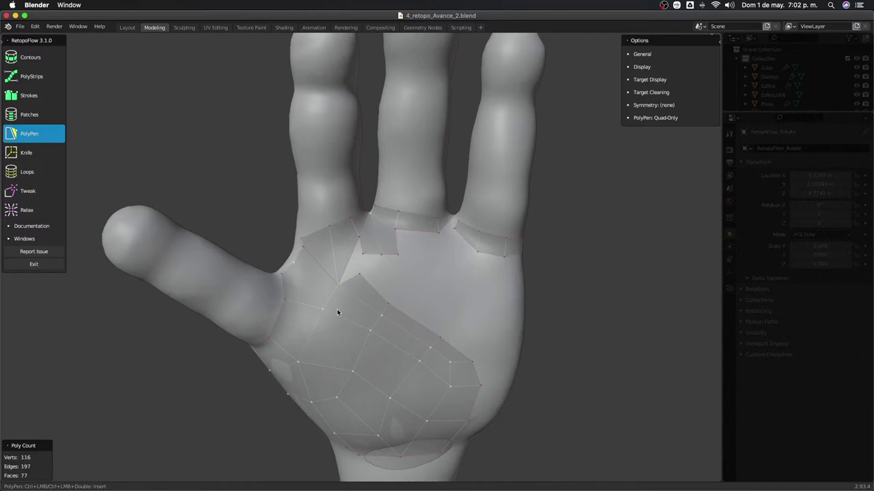
left_click_drag(337, 280, 355, 275)
mouse_move(373, 292)
middle_mouse_down()
mouse_move(316, 268)
mouse_move(322, 298)
mouse_move(381, 265)
middle_mouse_up()
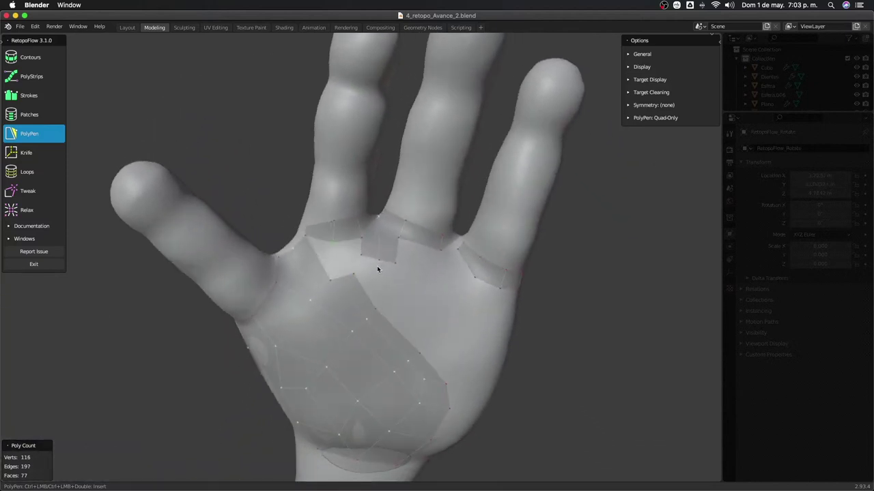
Fill faces bridging the palm to the finger strip and close the palm notch
left_click(377, 269, "ctrl")
mouse_move(377, 269)
middle_mouse_down()
mouse_move(444, 265)
mouse_move(390, 282)
mouse_move(437, 271)
mouse_move(428, 238)
mouse_move(409, 288)
mouse_move(357, 298)
mouse_move(359, 276)
mouse_move(374, 289)
middle_mouse_up()
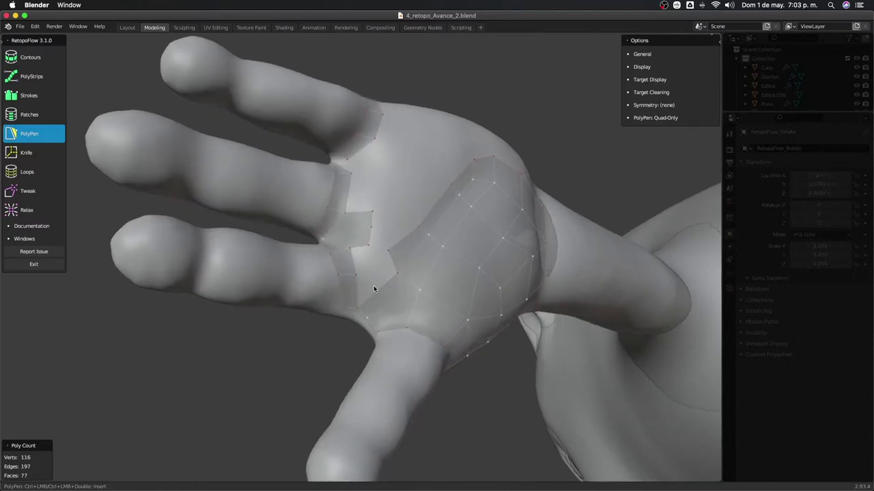
left_click(391, 262)
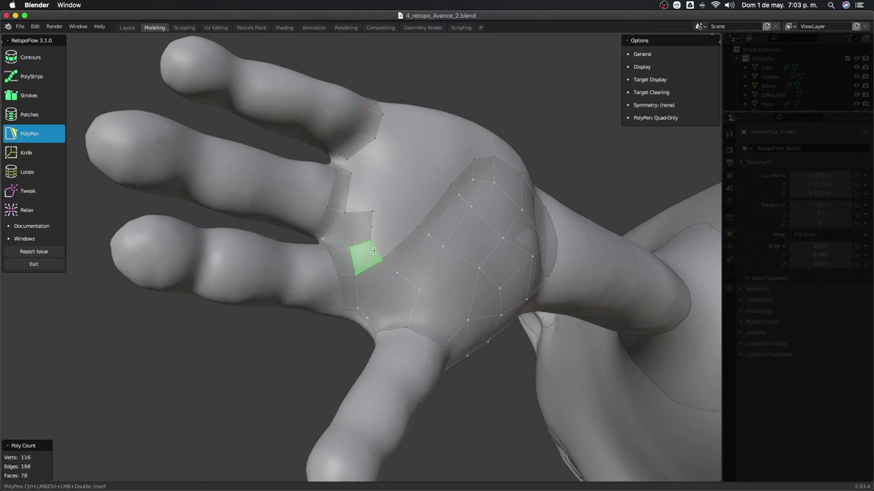
left_click(363, 262)
mouse_move(363, 263)
middle_mouse_down()
mouse_move(306, 259)
mouse_move(376, 268)
middle_mouse_up()
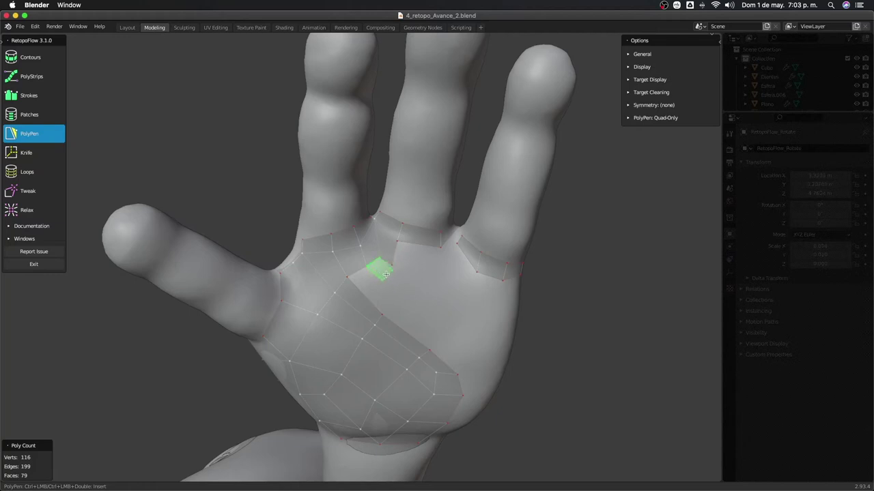
left_click(380, 271)
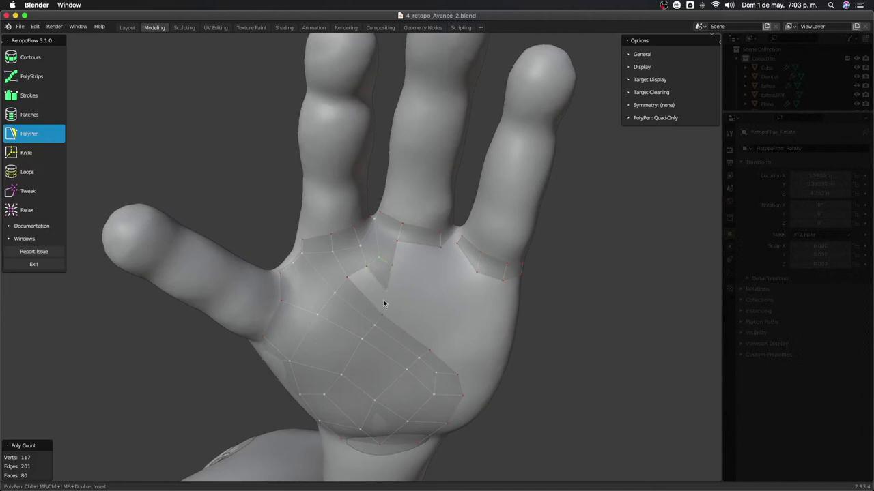
left_click(382, 292)
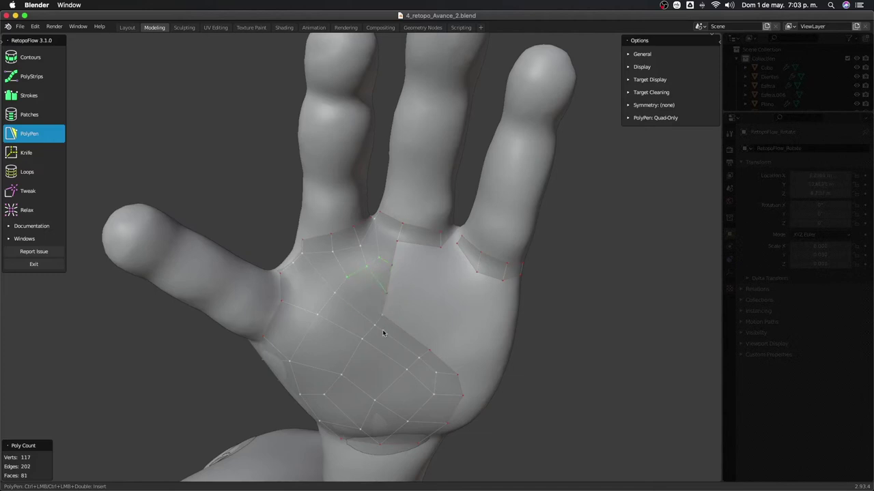
mouse_move(381, 326)
middle_mouse_down()
mouse_move(383, 302)
mouse_move(365, 277)
middle_mouse_up()
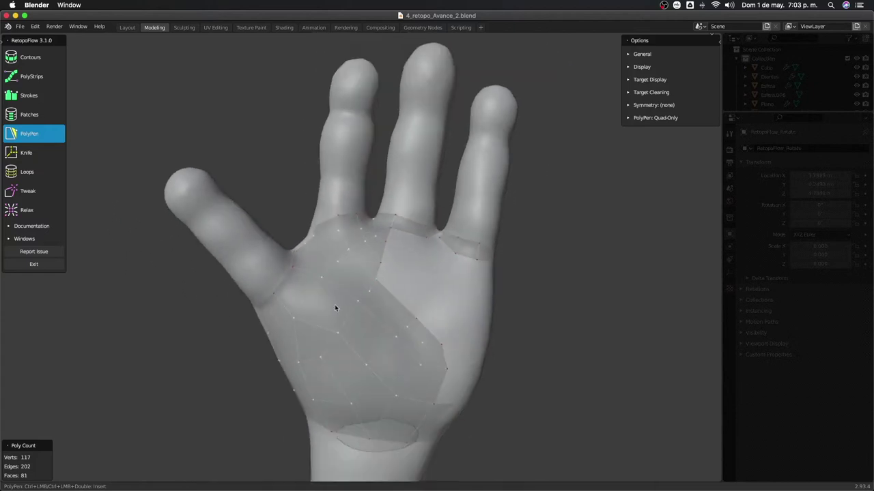
middle_click_drag(334, 305, 363, 269)
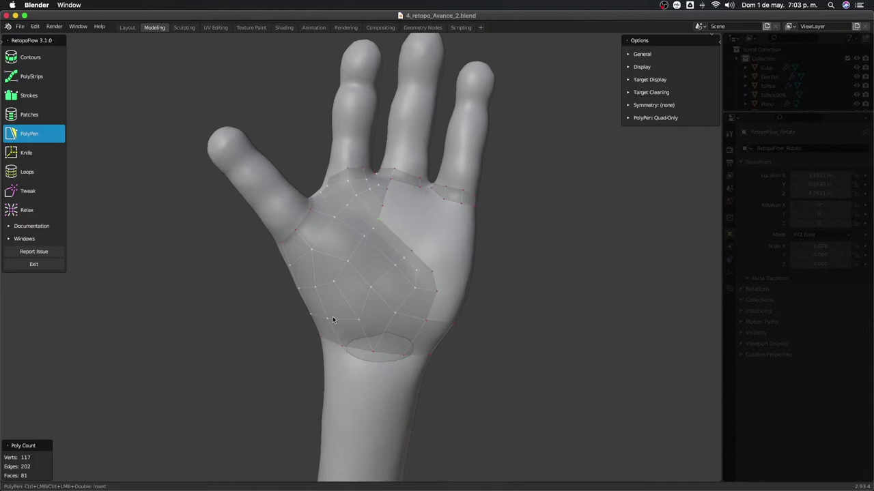
Relax the palm's retopology vertices to even their spacing
key("9")
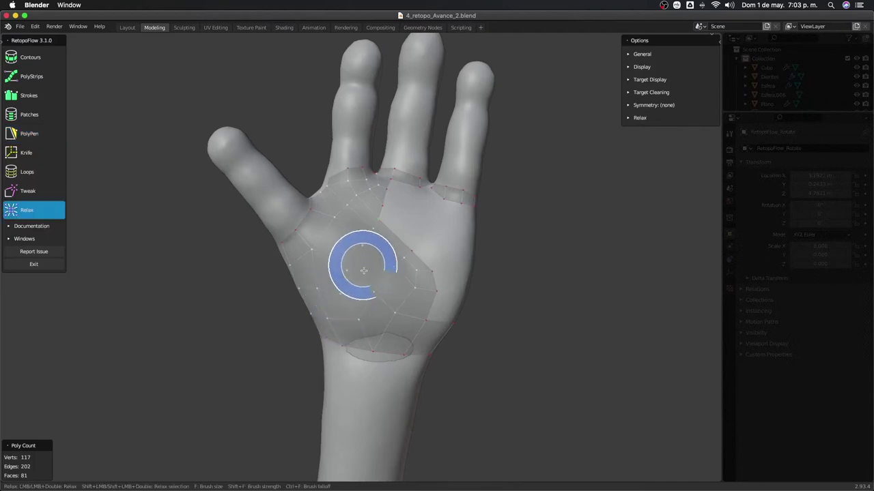
left_click_drag(363, 271, 345, 274)
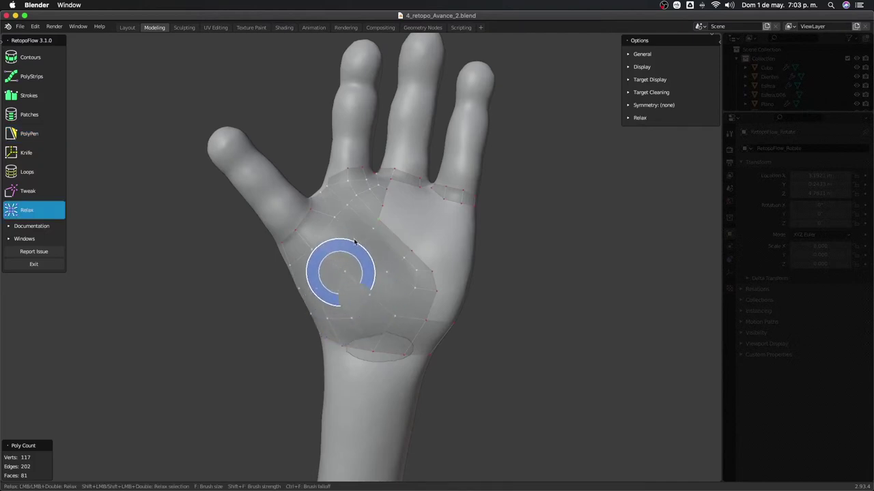
middle_click_drag(354, 241, 365, 246)
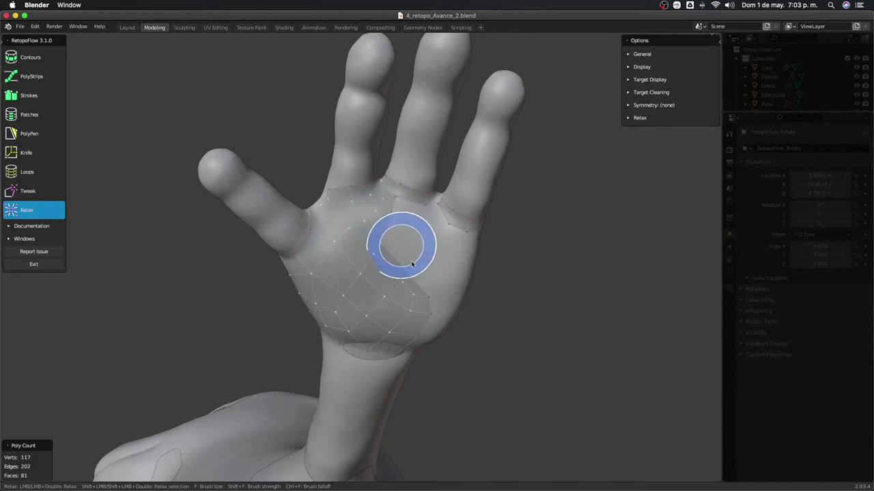
With PolyPen, add quads between the finger bases, merging a stray vertex into one
key("5")
middle_click_drag(404, 252, 383, 250)
scroll(393, 211, "up", 2)
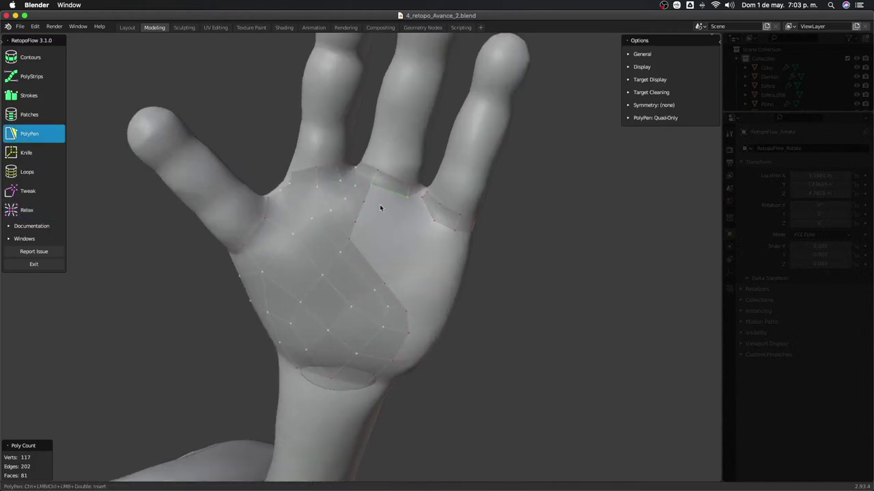
left_click(374, 210)
left_click_drag(394, 221, 402, 228)
mouse_move(402, 237)
middle_mouse_down()
mouse_move(385, 297)
mouse_move(399, 255)
middle_mouse_up()
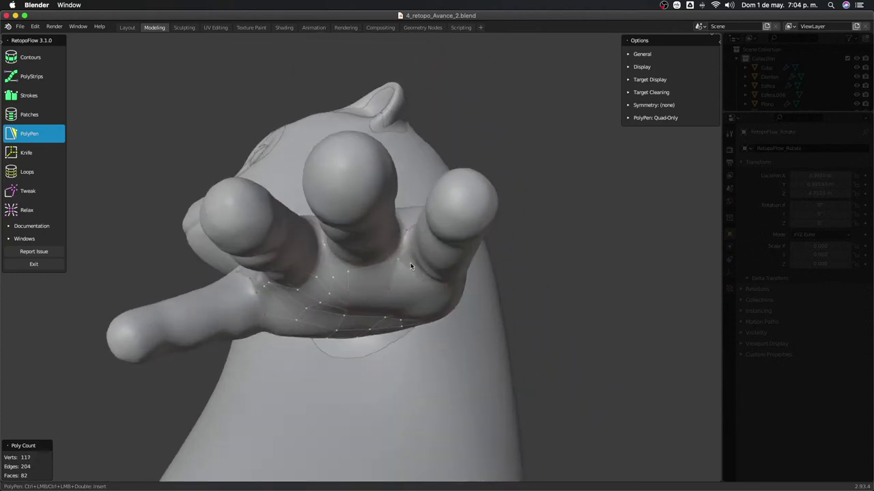
left_click(408, 255)
mouse_move(407, 260)
middle_mouse_down()
mouse_move(399, 223)
mouse_move(415, 227)
middle_mouse_up()
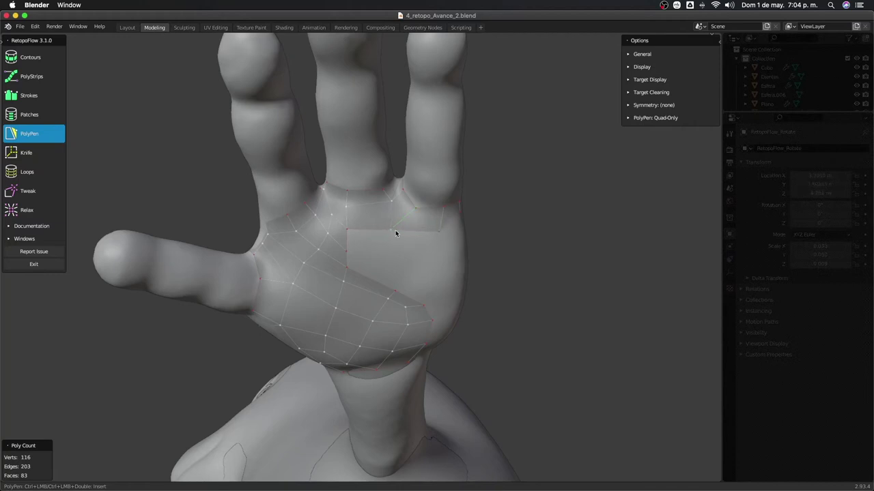
Add quads below the finger row across the lower palm toward the wrist
left_click(389, 253)
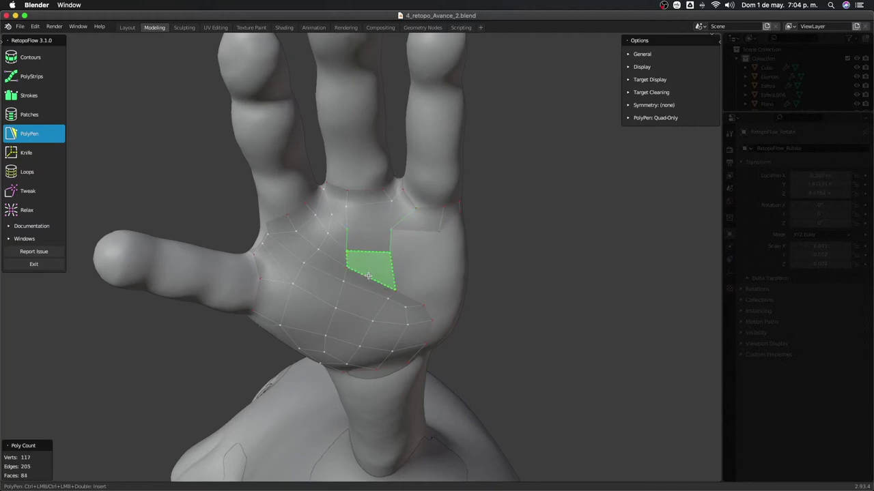
middle_click_drag(406, 273, 387, 226)
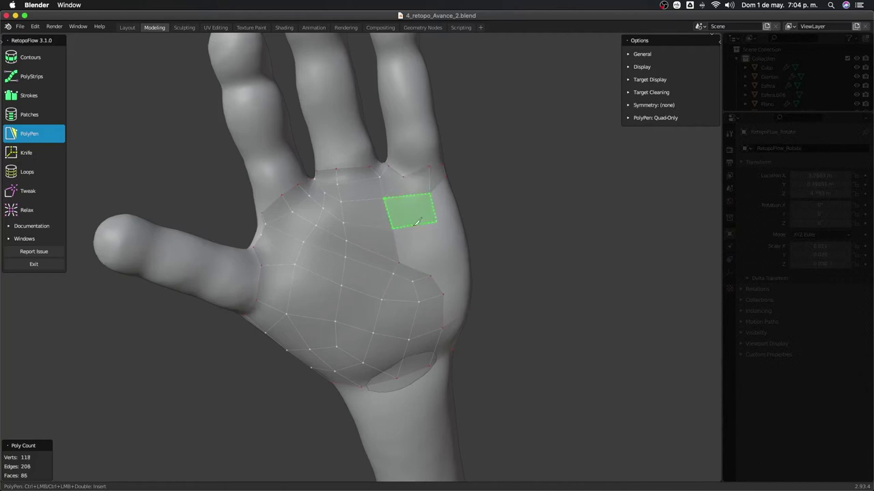
left_click(420, 271)
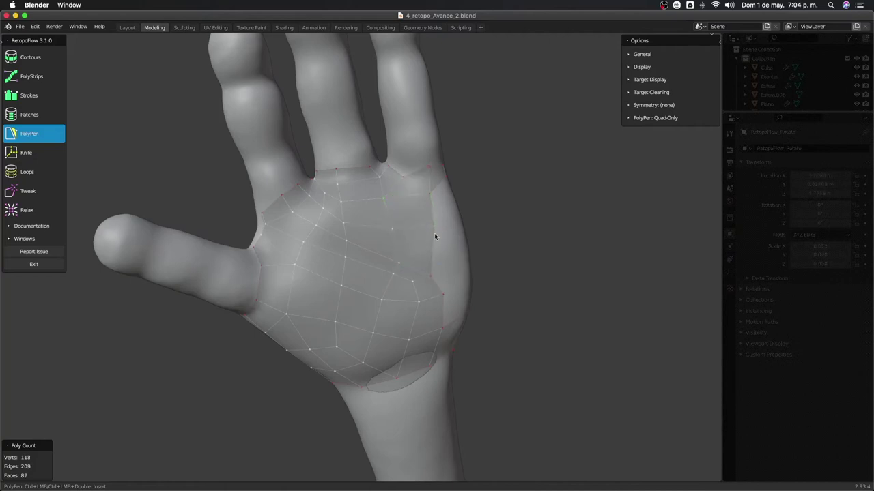
mouse_move(433, 238)
middle_mouse_down()
mouse_move(349, 226)
mouse_move(347, 209)
mouse_move(357, 285)
middle_mouse_up()
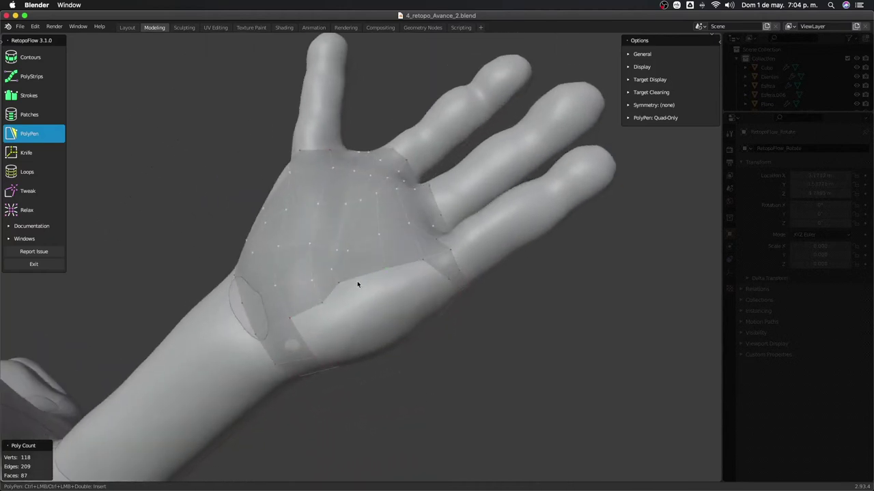
left_click(428, 290)
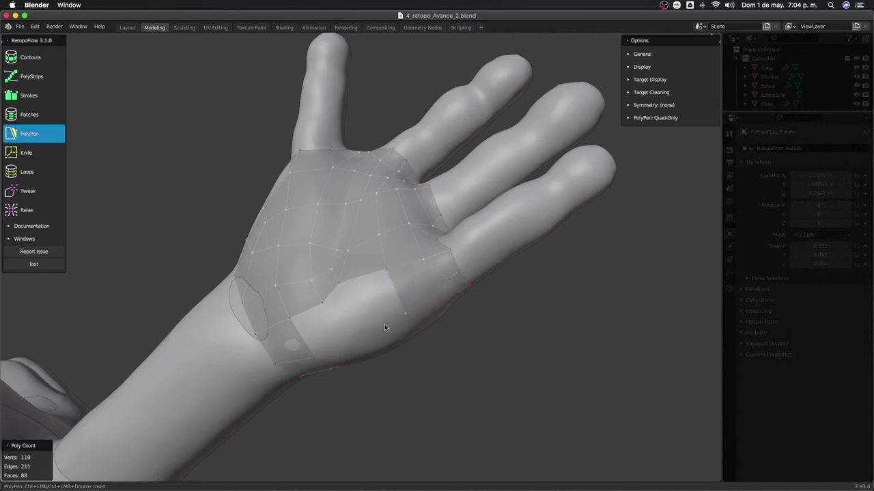
middle_click_drag(384, 324, 364, 263)
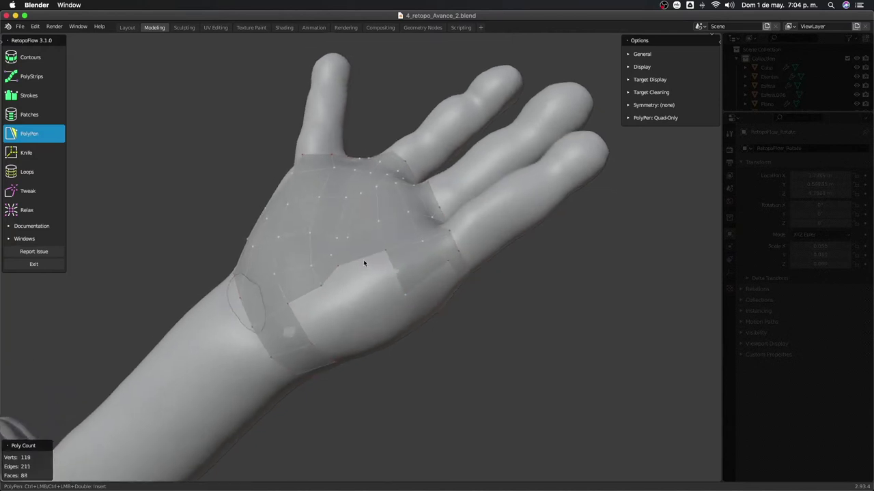
left_click(393, 283)
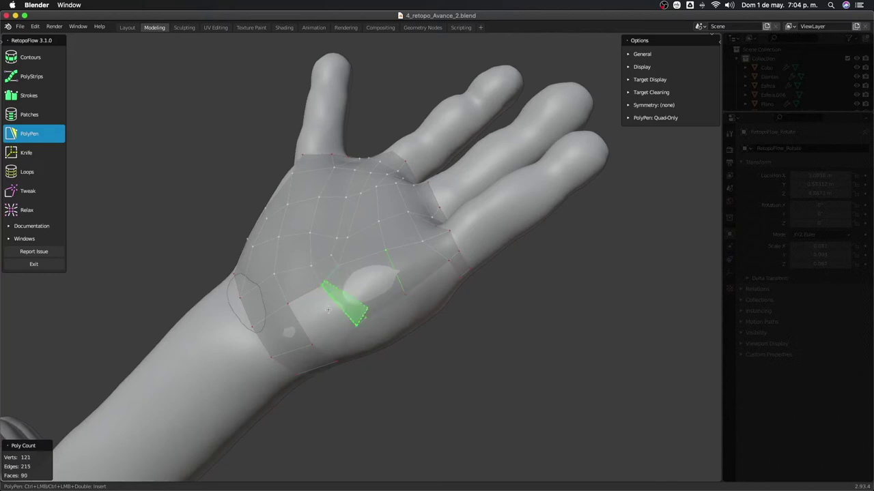
left_click(316, 320)
left_click(305, 325)
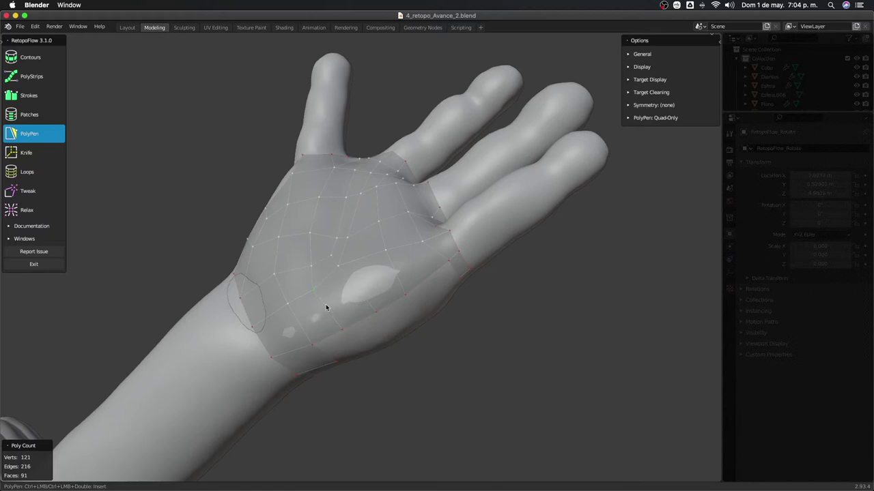
mouse_move(279, 282)
middle_mouse_down()
mouse_move(335, 293)
mouse_move(318, 282)
middle_mouse_up()
Relax the palm, then add a strip of quads down the hand's edge to the wrist
key("w")
mouse_move(290, 263)
left_mouse_down()
mouse_move(283, 238)
mouse_move(277, 243)
mouse_move(296, 271)
left_mouse_up()
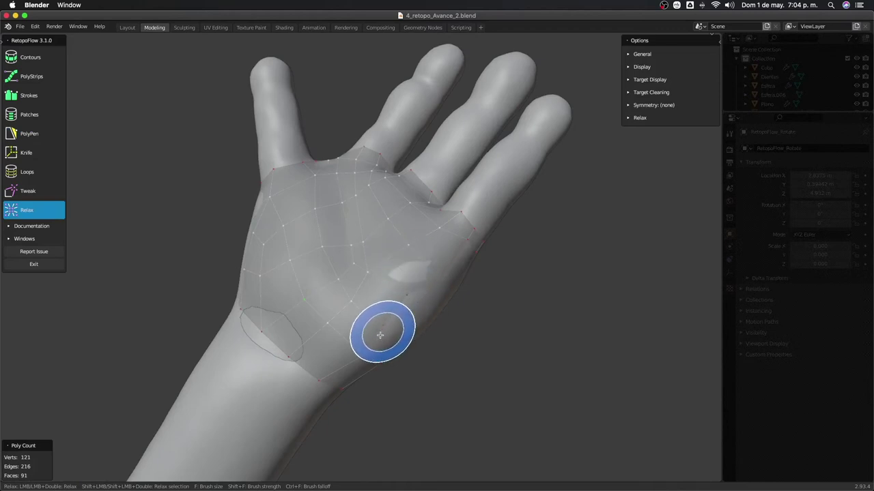
key("5")
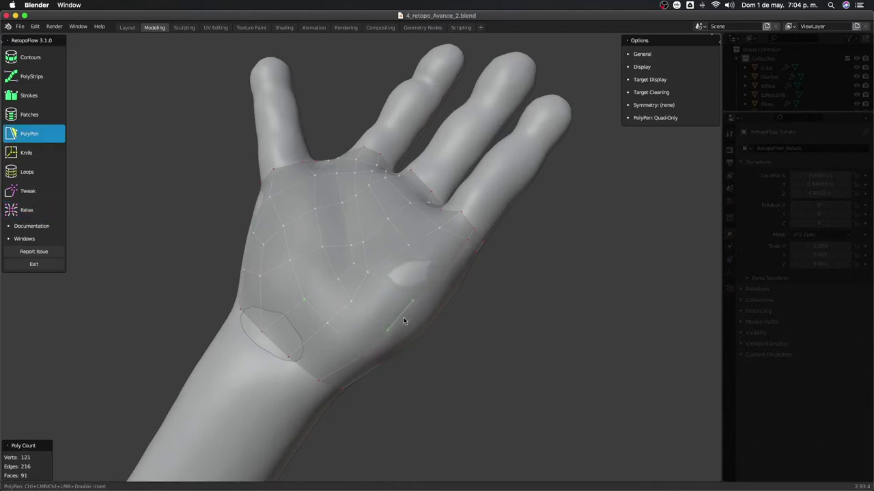
middle_click_drag(404, 318, 375, 288)
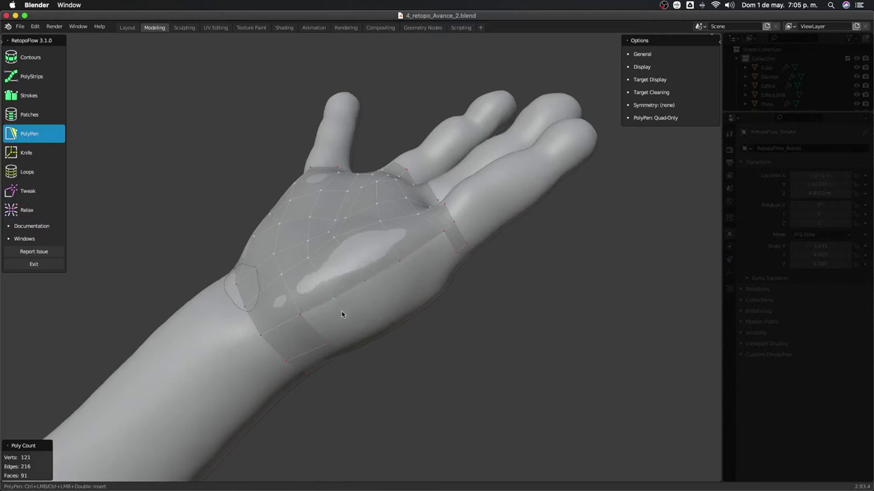
mouse_move(341, 312)
middle_mouse_down()
mouse_move(340, 277)
mouse_move(321, 273)
mouse_move(336, 266)
mouse_move(342, 293)
middle_mouse_up()
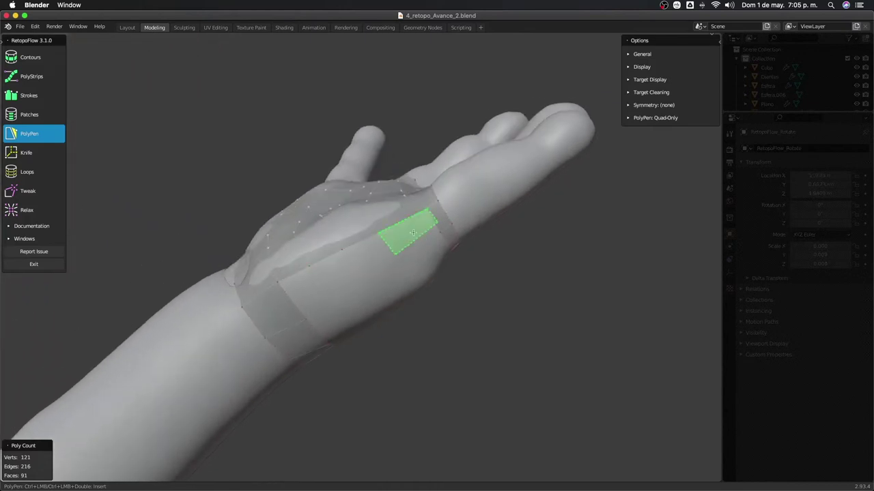
left_click(389, 258, "ctrl")
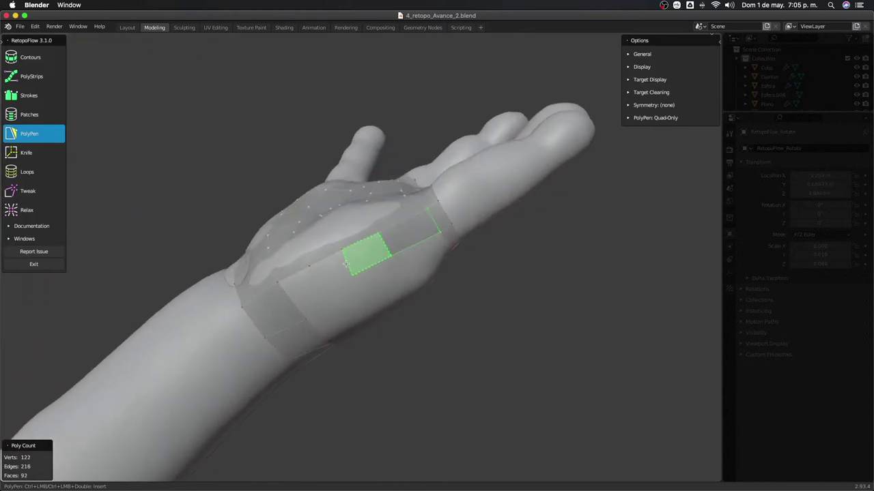
left_click(319, 275, "ctrl")
left_click(300, 293, "ctrl")
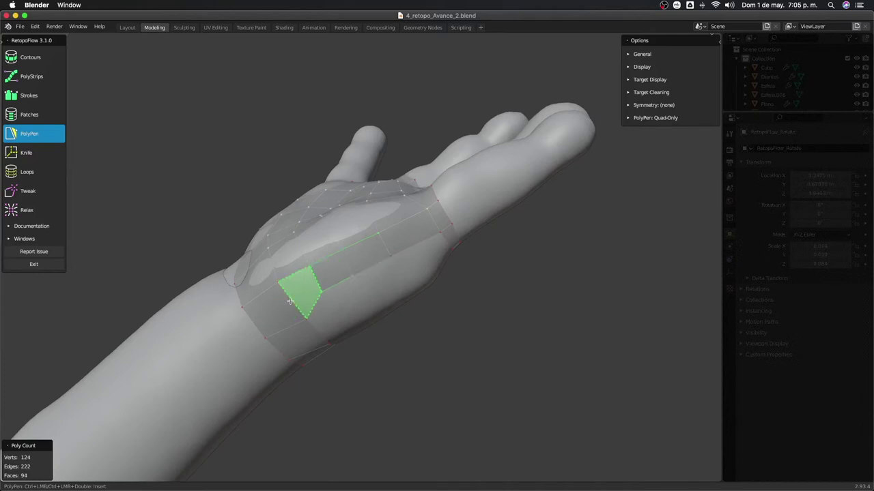
left_click(290, 301, "ctrl")
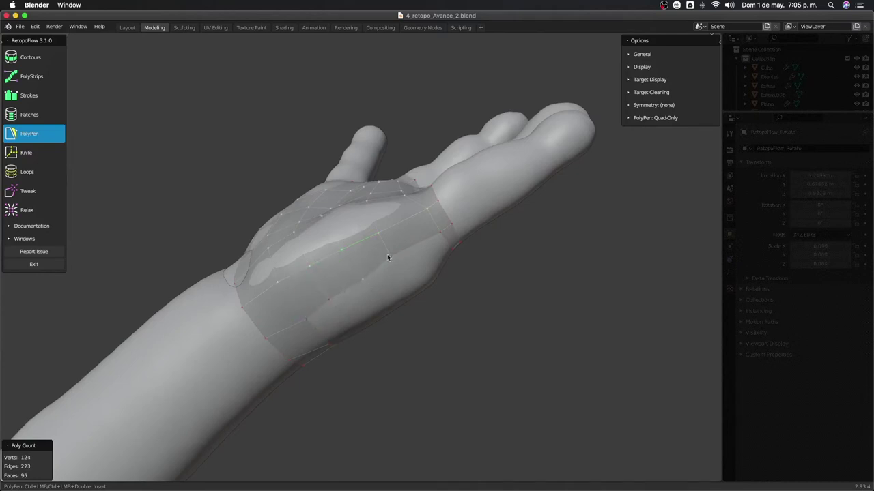
Add quads from the thumb base down toward the wrist
mouse_move(398, 291)
middle_mouse_down()
mouse_move(337, 260)
mouse_move(402, 289)
mouse_move(348, 246)
mouse_move(359, 236)
mouse_move(344, 238)
mouse_move(327, 217)
mouse_move(348, 207)
middle_mouse_up()
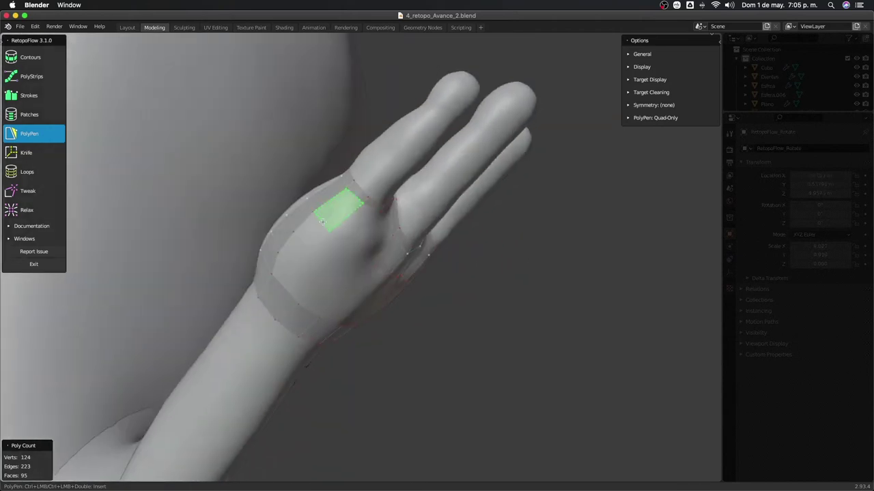
left_click(322, 221, "ctrl")
left_click(306, 242, "ctrl")
left_click(303, 269, "ctrl")
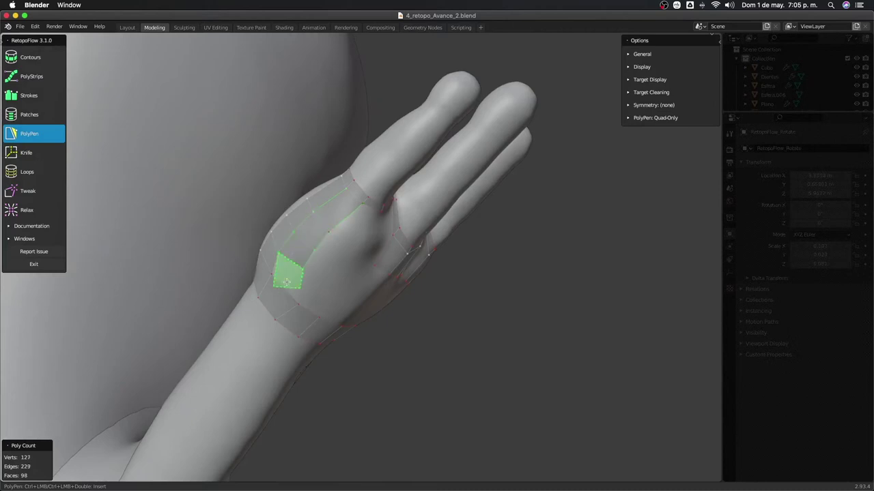
mouse_move(303, 317)
middle_mouse_down()
mouse_move(302, 286)
mouse_move(259, 306)
mouse_move(349, 291)
mouse_move(362, 273)
middle_mouse_up()
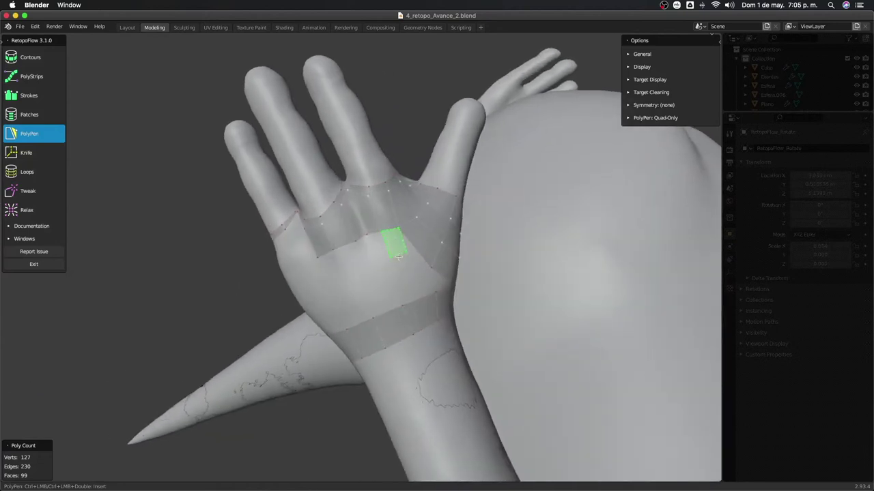
Fill a face between palm and finger strip and add faces at the wrist
left_click(421, 274)
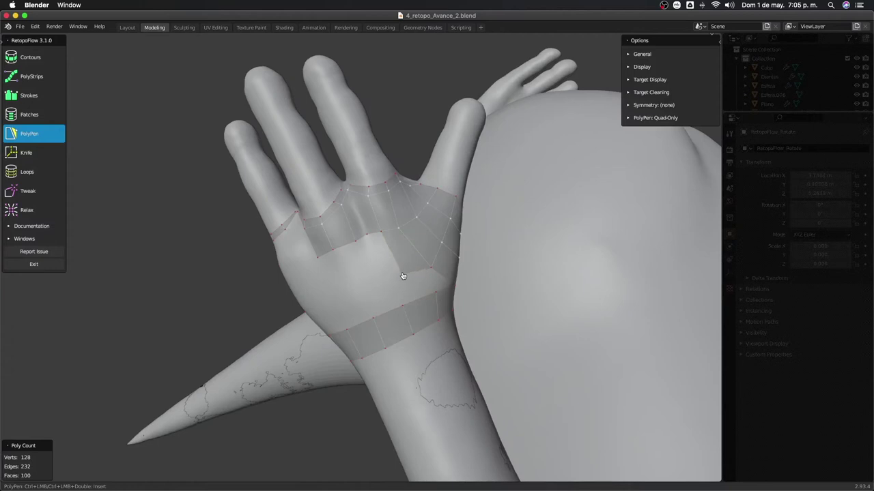
middle_click_drag(437, 284, 403, 234)
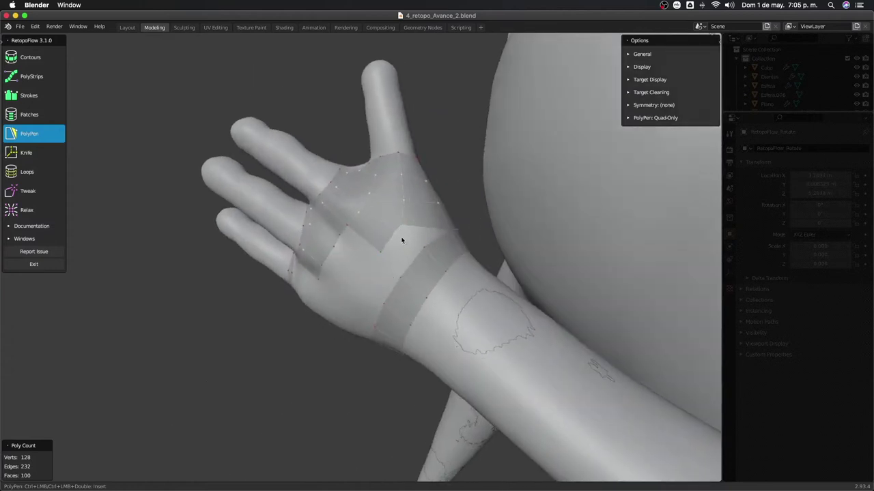
mouse_move(412, 266)
middle_mouse_down()
mouse_move(401, 257)
mouse_move(391, 274)
middle_mouse_up()
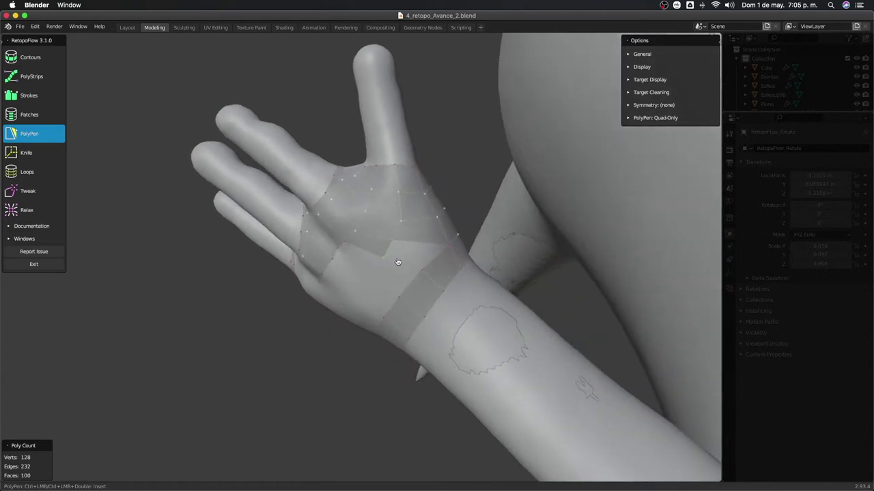
left_click(426, 268, "ctrl")
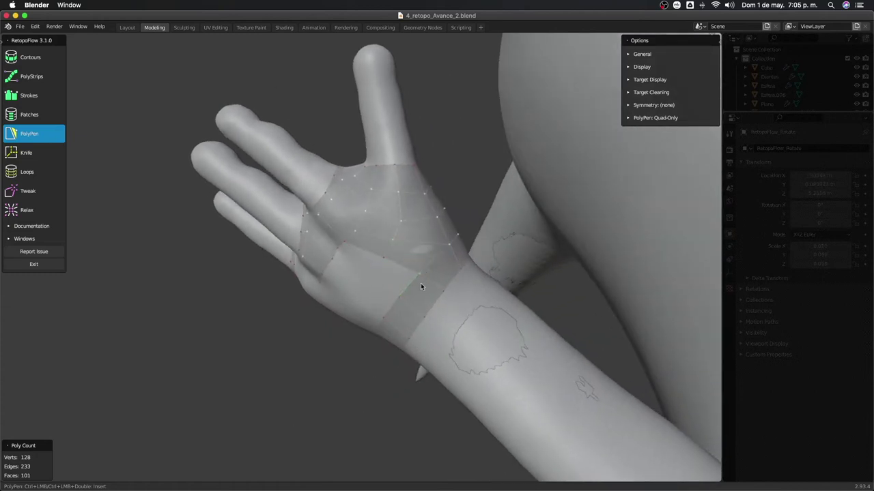
middle_click_drag(420, 283, 437, 289)
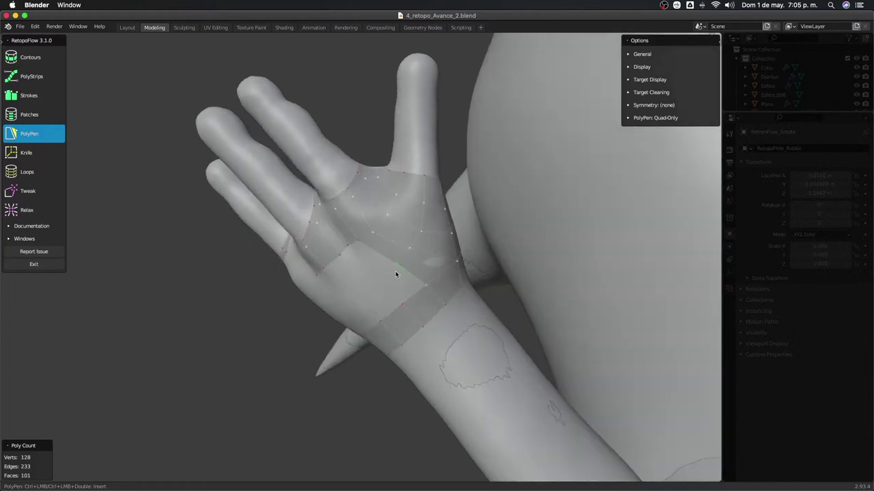
middle_click_drag(390, 272, 403, 281)
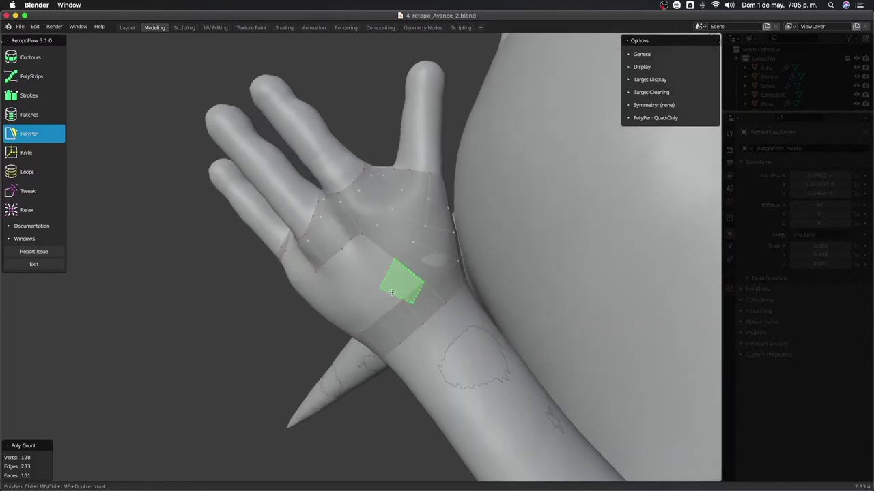
left_click(404, 300, "ctrl")
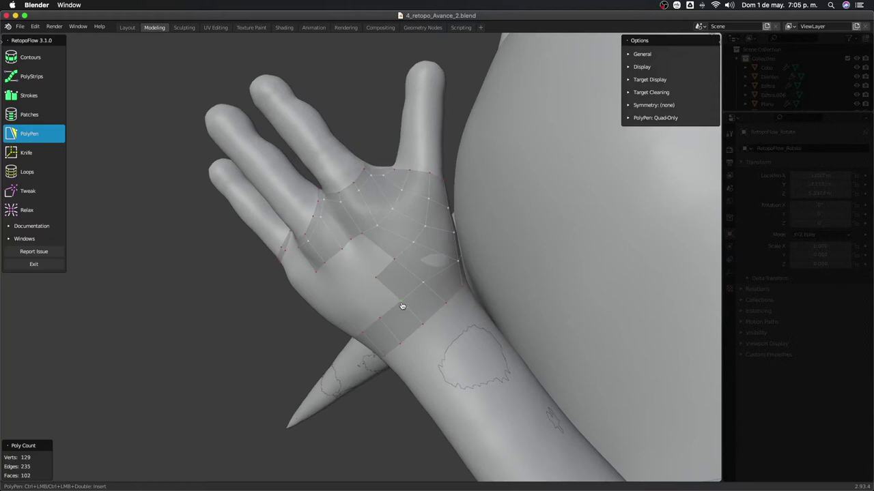
middle_click_drag(374, 283, 378, 253)
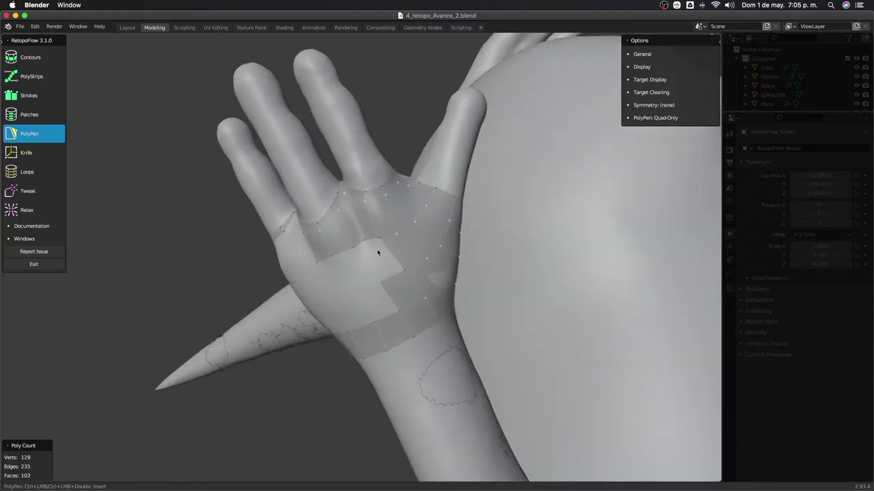
Add several palm faces, undoing the last bad vertex insertion with Ctrl+Z
left_click(394, 281, "ctrl")
middle_click_drag(395, 281, 399, 303)
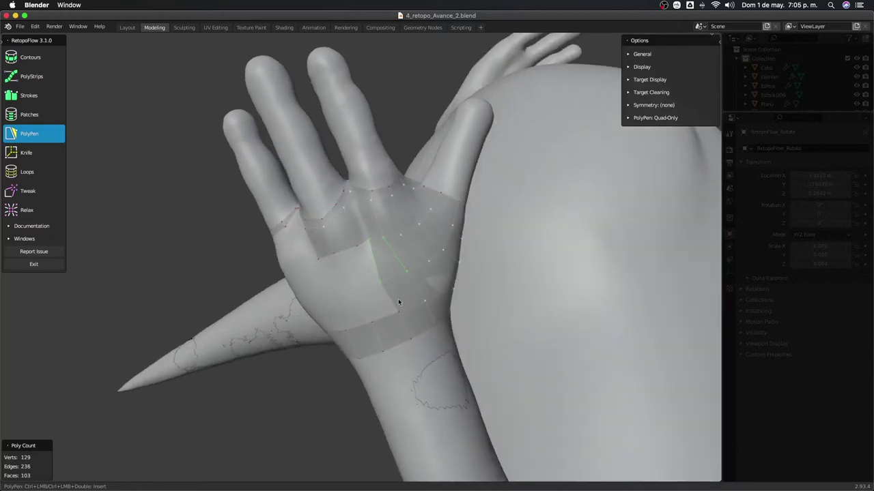
left_click(360, 288, "ctrl")
left_click(361, 245, "ctrl")
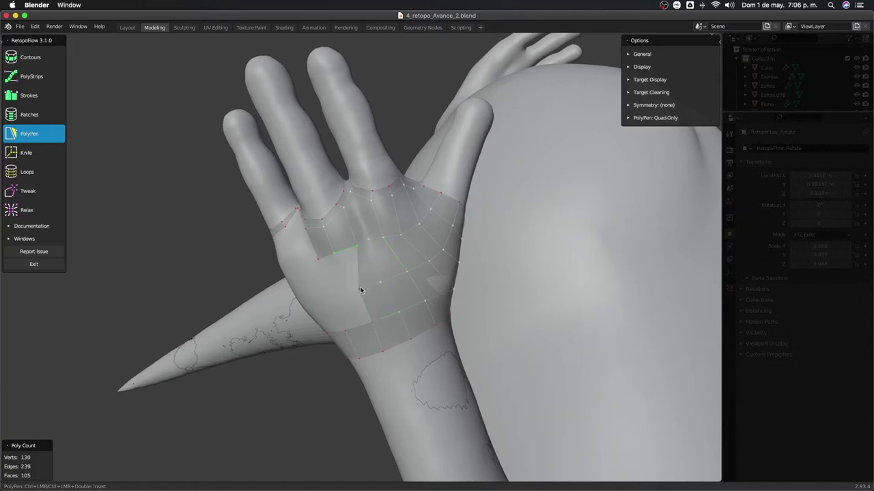
mouse_move(365, 294)
middle_mouse_down()
mouse_move(376, 289)
mouse_move(346, 318)
middle_mouse_up()
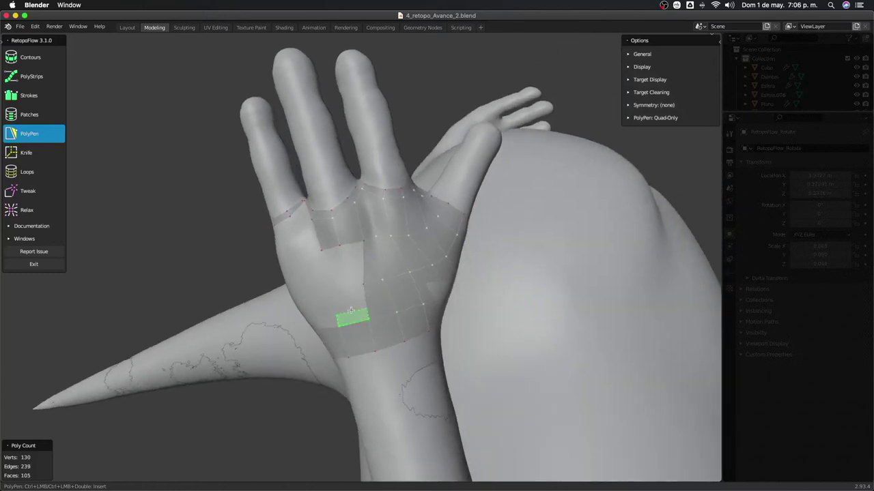
left_click(350, 294, "ctrl")
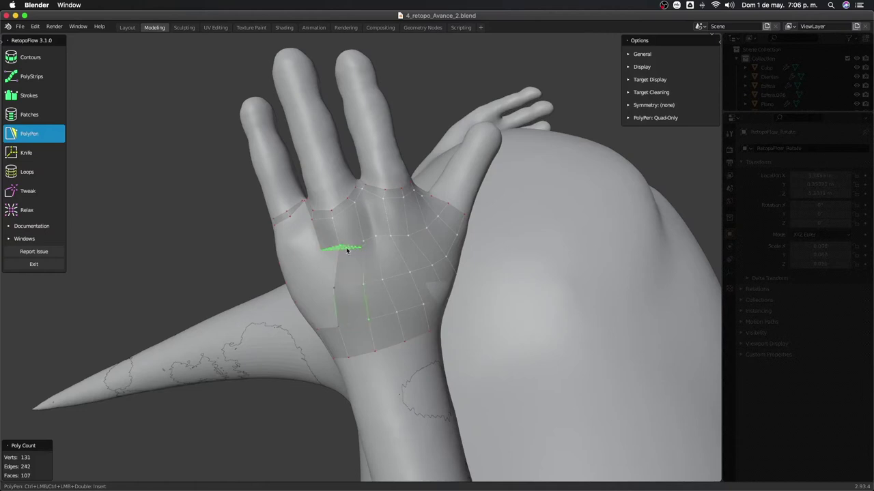
mouse_move(347, 250)
middle_mouse_down()
mouse_move(386, 279)
mouse_move(359, 252)
middle_mouse_up()
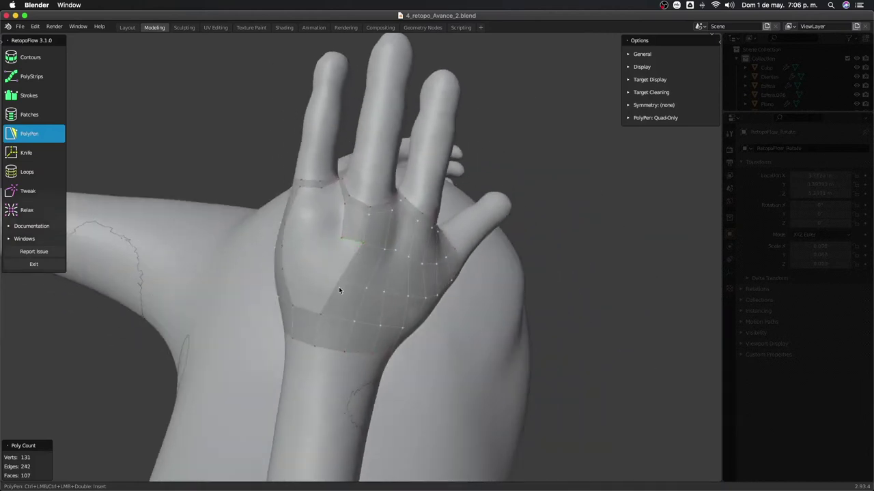
middle_click_drag(354, 282, 335, 283)
key("ctrl+z")
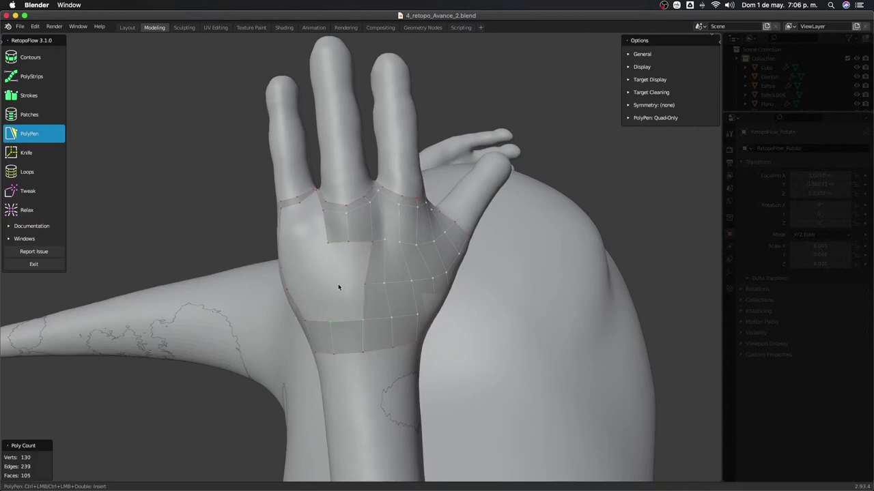
Fill the remaining palm gaps up to the top of the palm, reaching 114 faces
left_click(341, 244, "ctrl")
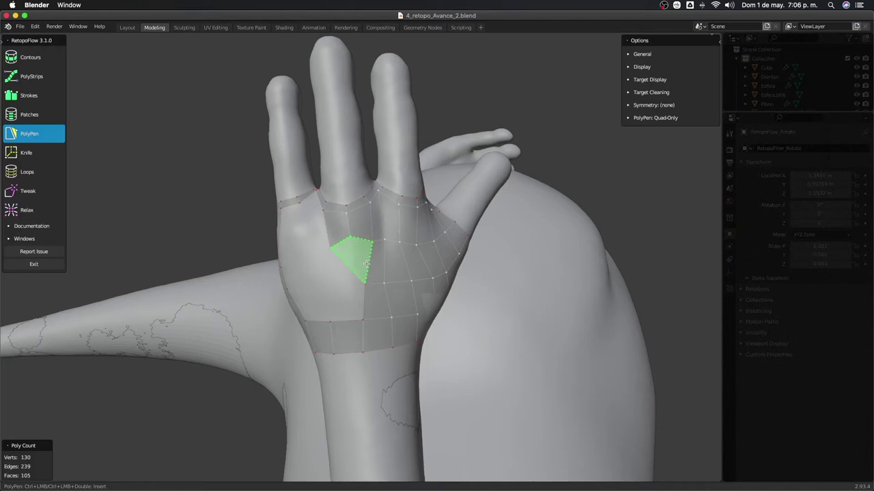
left_click(330, 304, "ctrl")
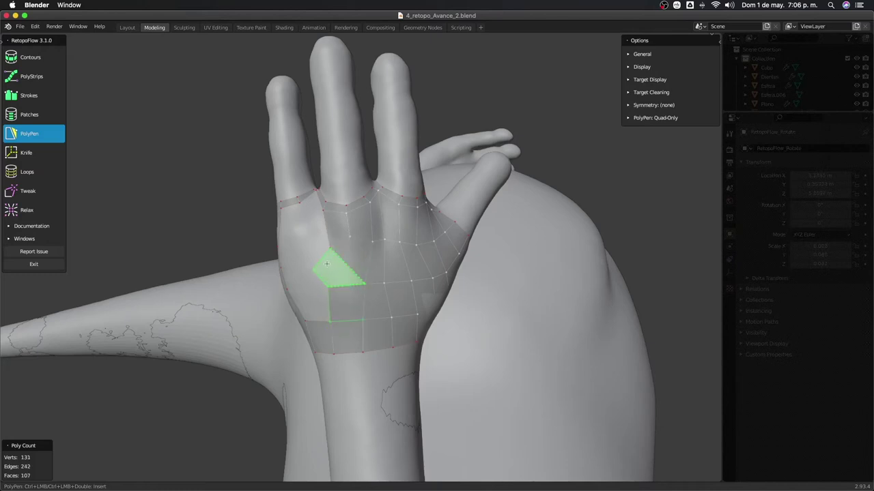
middle_click_drag(327, 262, 351, 277)
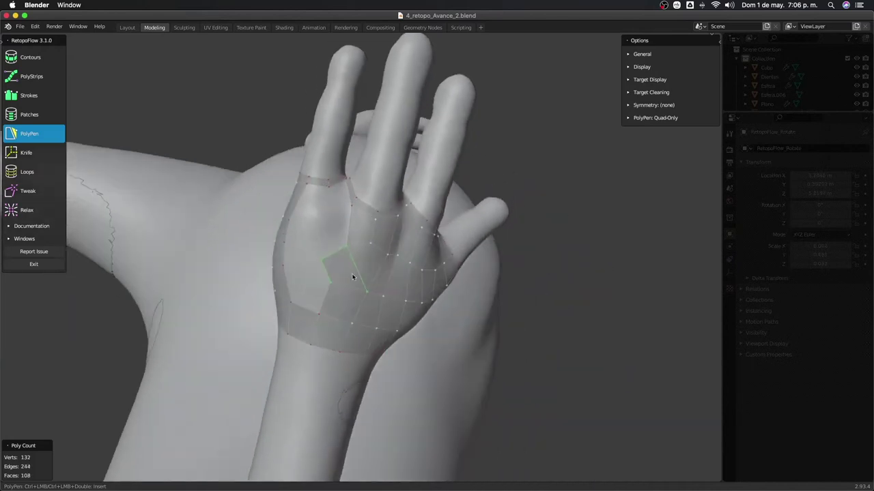
left_click(334, 207, "ctrl")
mouse_move(336, 211)
middle_mouse_down()
mouse_move(325, 209)
mouse_move(345, 224)
middle_mouse_up()
left_click(325, 203, "ctrl")
left_click(315, 209, "ctrl")
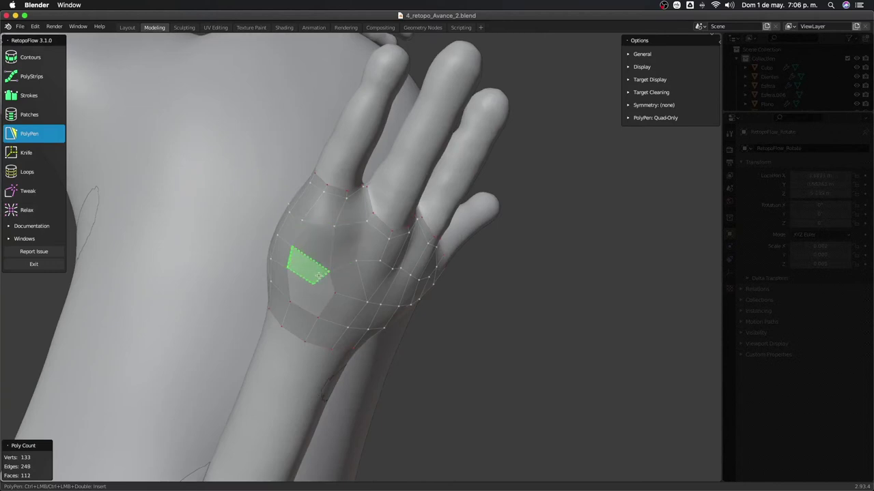
left_click(329, 277, "ctrl")
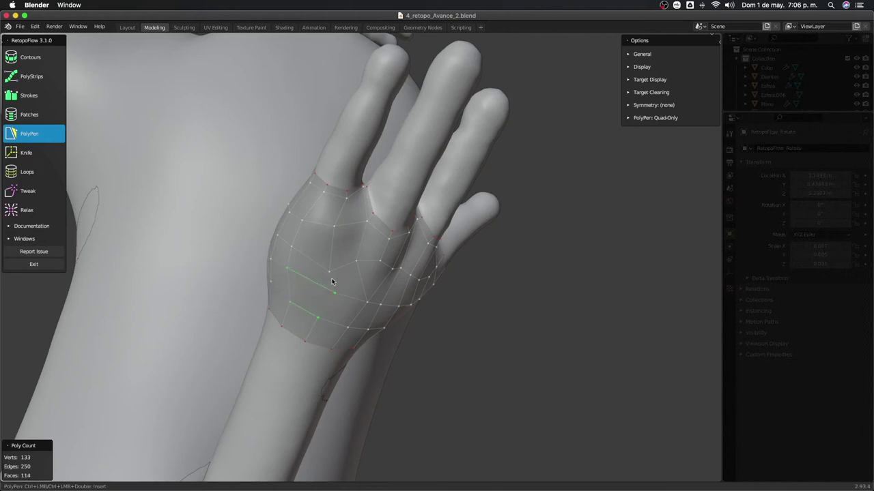
key("9")
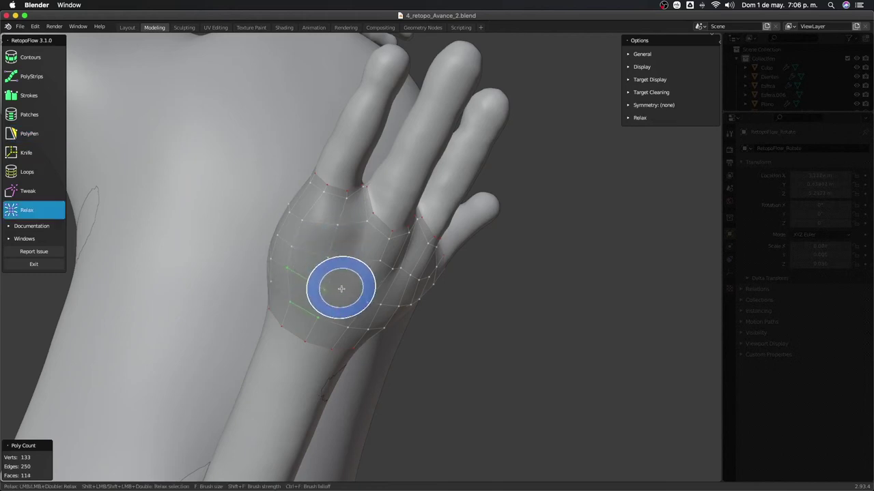
Exit RetopoFlow, hide Esfera.006 and frame the hand mesh in Object Mode
mouse_move(346, 289)
middle_mouse_down()
mouse_move(339, 306)
mouse_move(385, 285)
mouse_move(418, 303)
mouse_move(310, 382)
mouse_move(394, 293)
mouse_move(484, 236)
mouse_move(482, 260)
mouse_move(344, 390)
mouse_move(288, 425)
mouse_move(449, 376)
mouse_move(484, 208)
mouse_move(531, 223)
mouse_move(458, 248)
mouse_move(468, 254)
mouse_move(334, 216)
middle_mouse_up()
key("5")
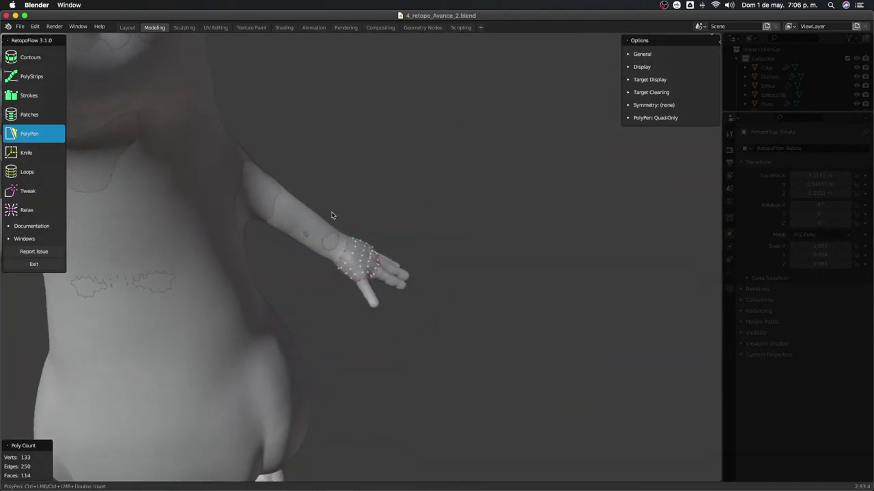
left_click(32, 265)
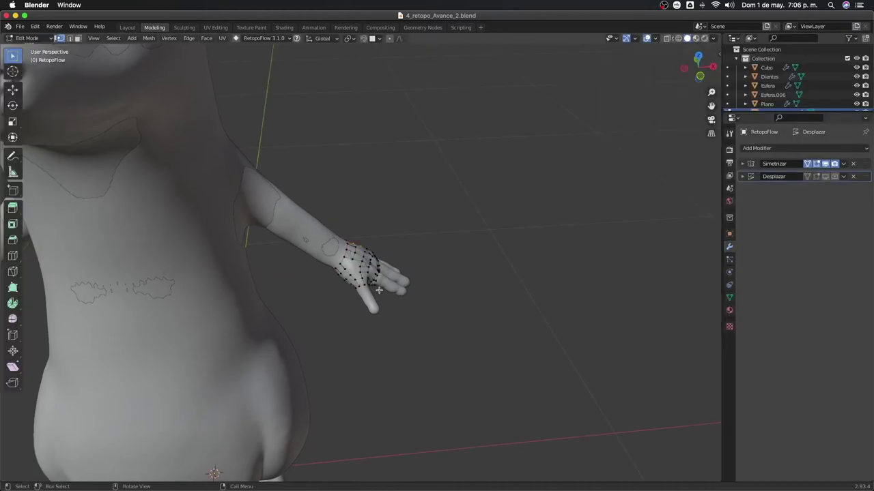
scroll(819, 97, "down", 2)
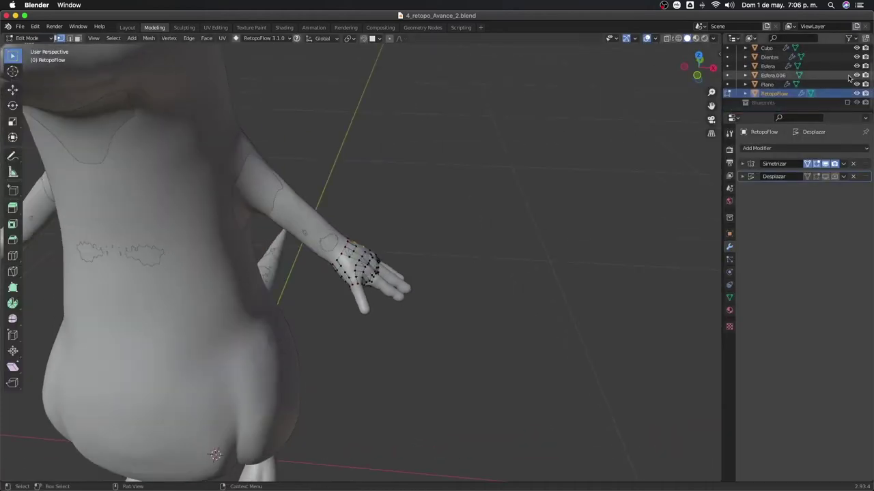
left_click(857, 75)
key("Tab")
key("KP_Decimal")
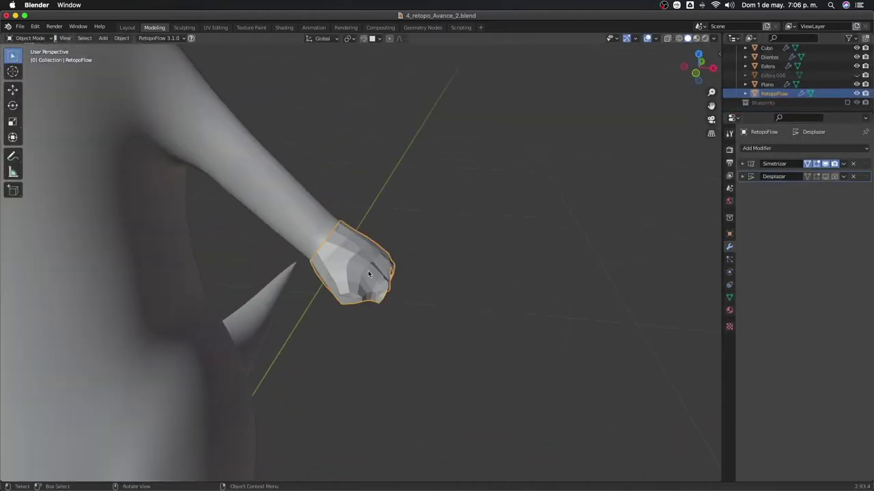
Join the hand mesh into Plano with Ctrl+J and enter Edit Mode
left_click(298, 209, "shift")
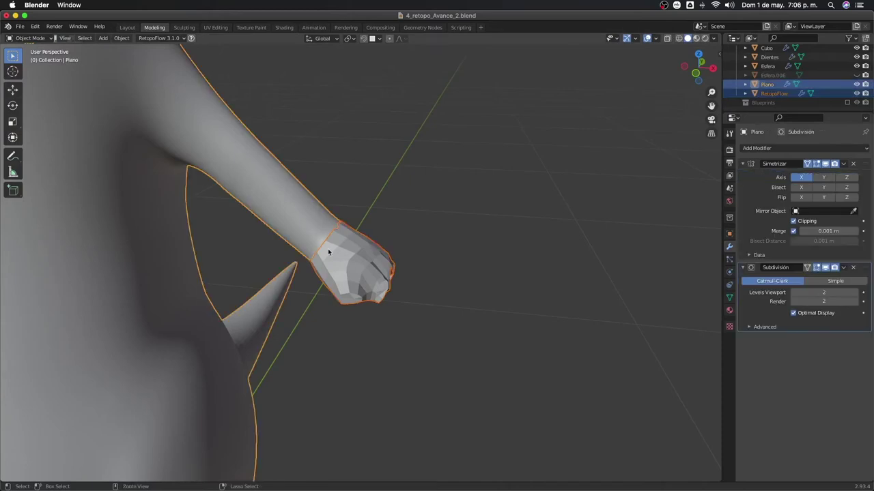
key("ctrl+j")
mouse_move(338, 252)
middle_mouse_down()
mouse_move(335, 241)
mouse_move(305, 247)
mouse_move(332, 212)
mouse_move(289, 230)
mouse_move(301, 232)
mouse_move(298, 221)
mouse_move(290, 251)
middle_mouse_up()
key("Tab")
scroll(324, 246, "up", 3)
Delete the wrist edge loop, slide the hand's boundary loop and bridge it to the arm loop
key("x")
left_click(305, 247)
left_click(294, 219, "alt")
key("g")
key("g")
left_click(315, 239)
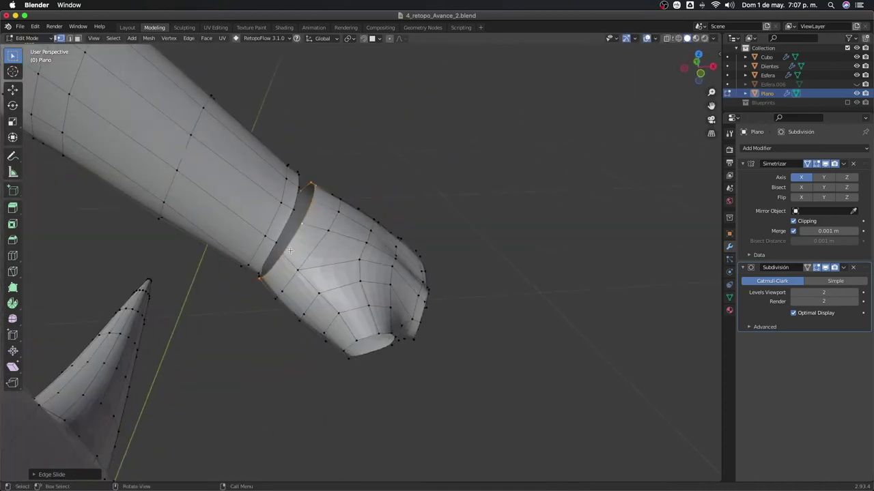
left_click(288, 249, "alt")
key("s")
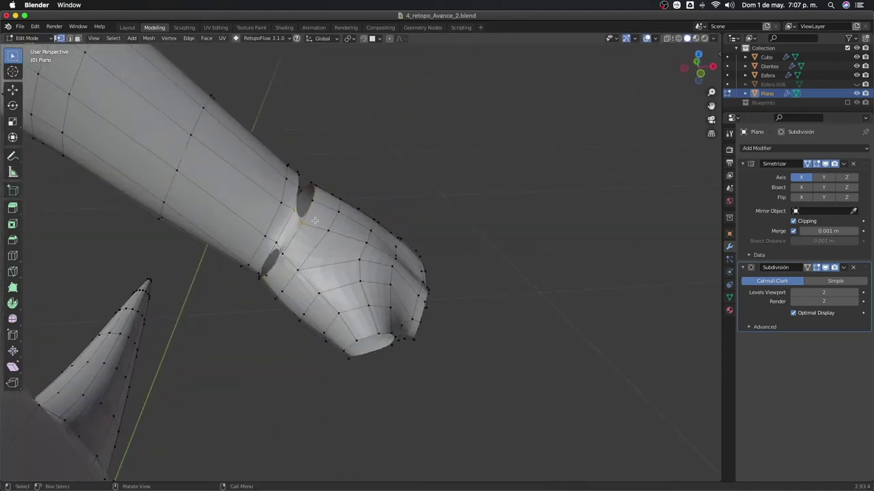
left_click(318, 224)
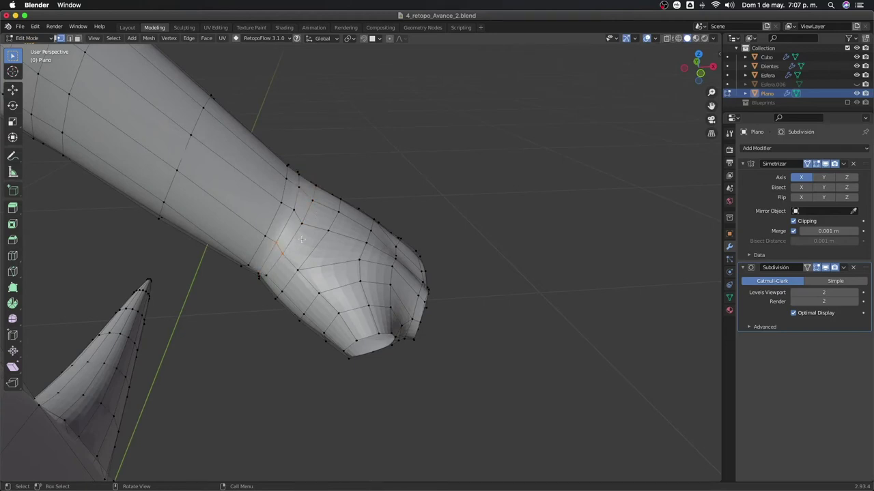
middle_click_drag(316, 226, 352, 207)
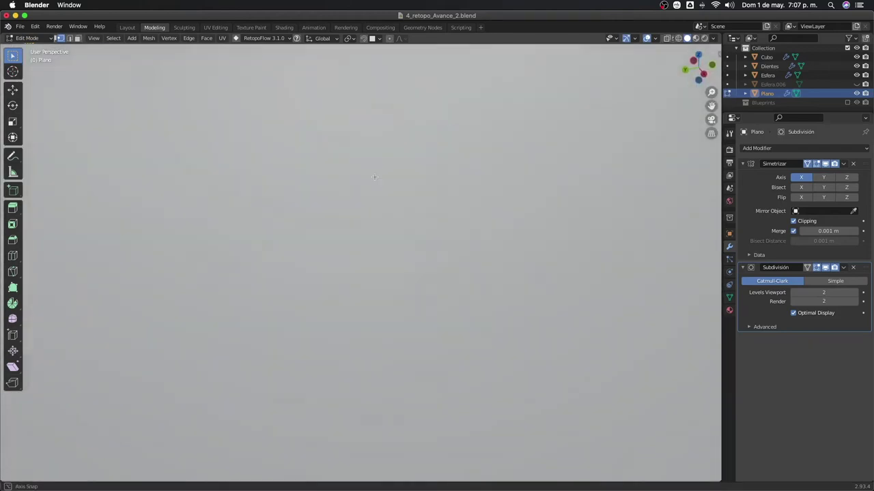
Move one wrist vertex higher on the loop and slide another along its edge
scroll(345, 239, "up", 3)
scroll(337, 164, "up", 2)
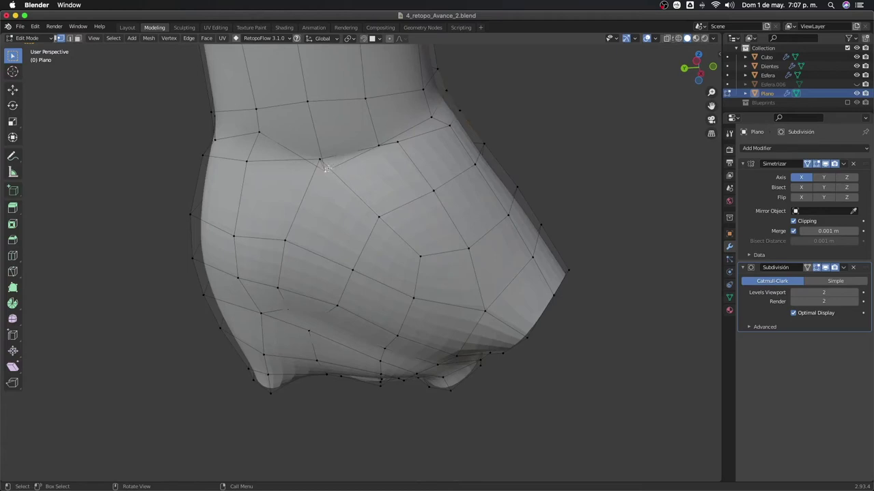
key("g")
left_click(320, 144)
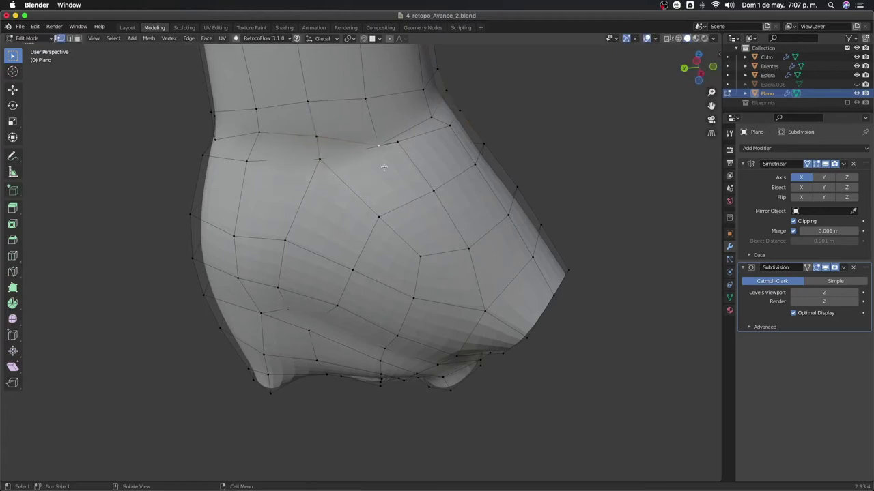
key("g")
key("g")
left_click(381, 147)
key("g")
key("g")
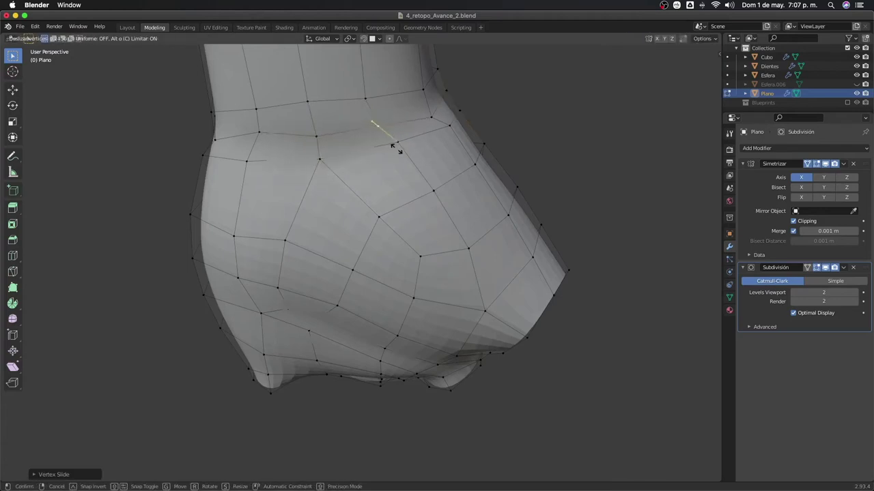
left_click(394, 147)
Slide another wrist vertex along its edge and reposition two more below it
middle_click_drag(439, 127, 342, 154)
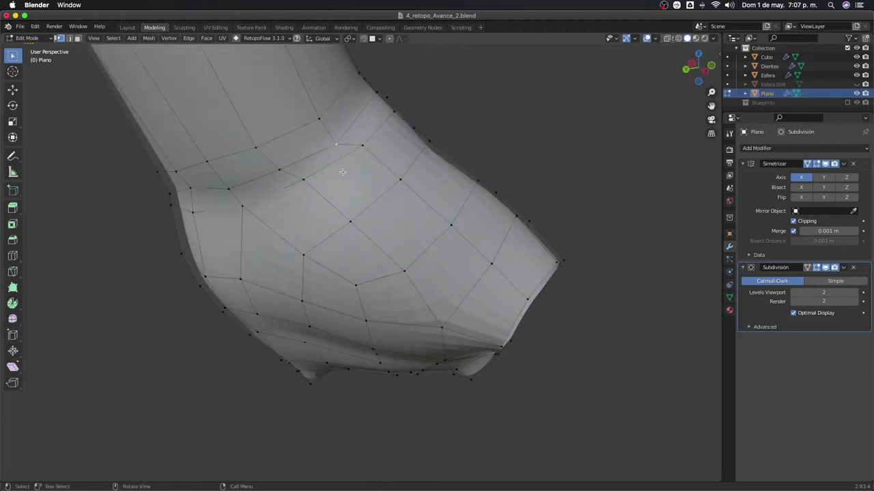
key("g")
key("g")
left_click(345, 167)
key("g")
key("g")
left_click(355, 156)
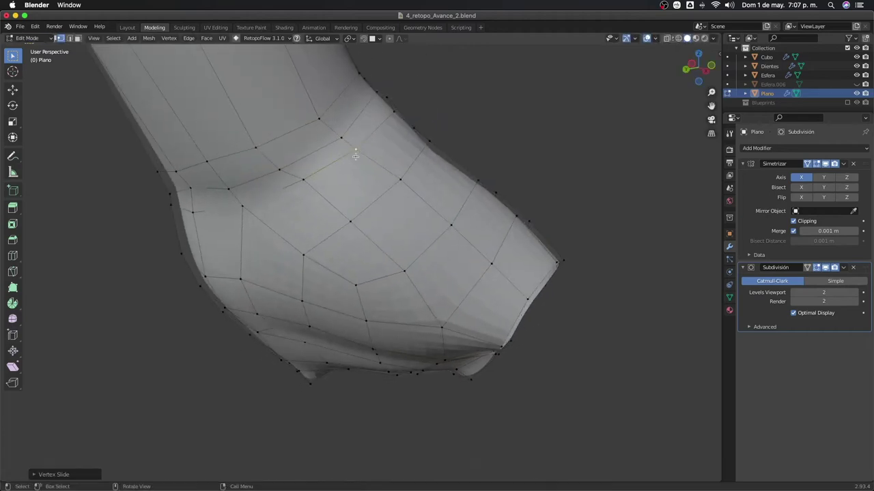
left_click(303, 178)
key("g")
left_click(305, 191)
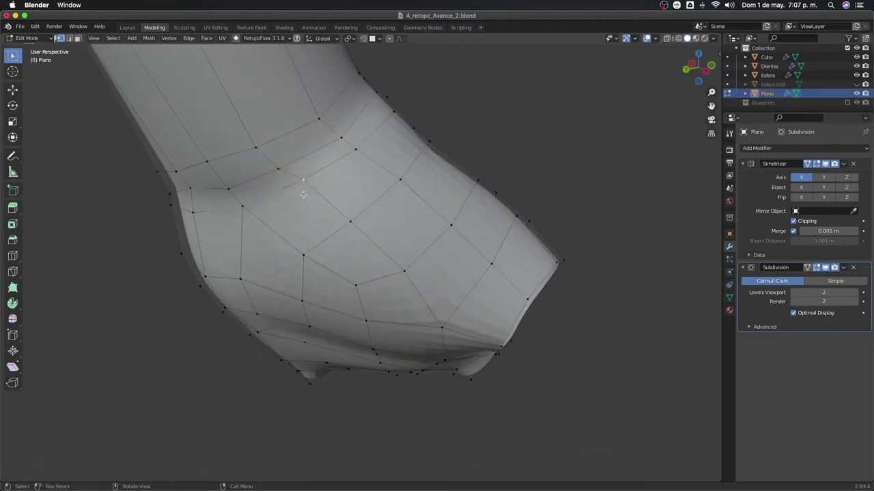
key("g")
left_click(299, 200)
Nudge a cuff vertex, vertex-slide another, and slide an edge loop along the arm
middle_click_drag(299, 201, 373, 160)
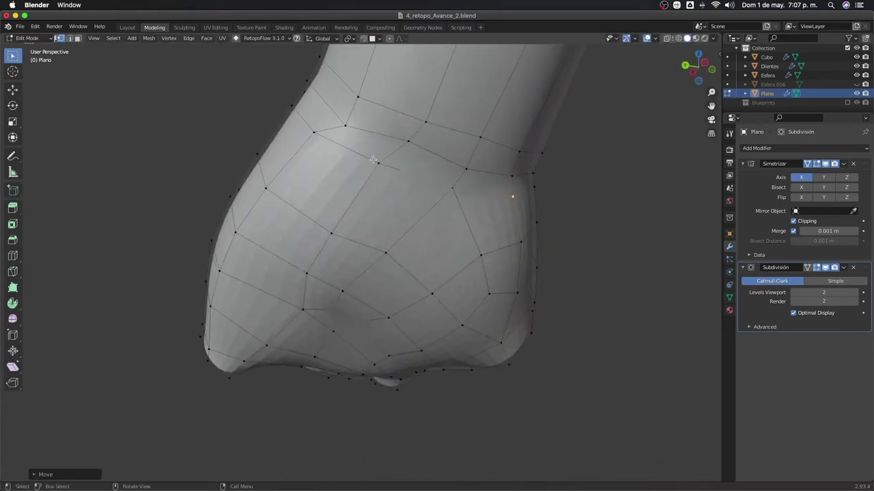
middle_click_drag(350, 128, 394, 194)
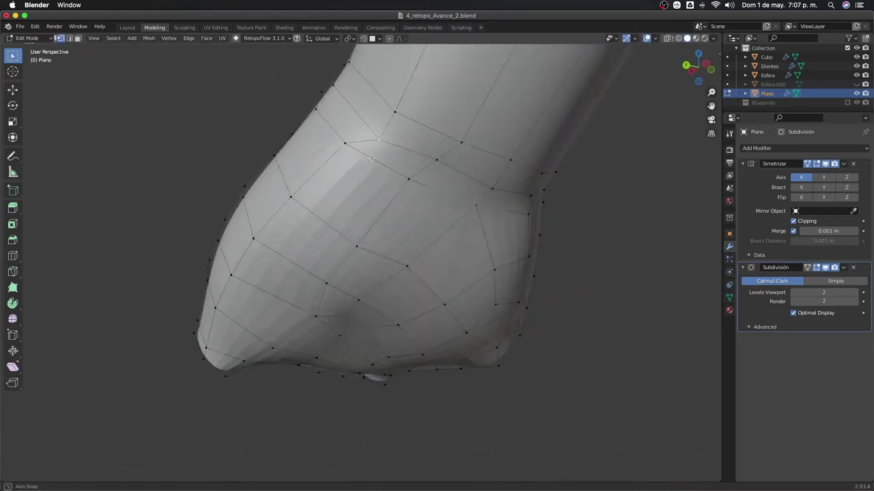
key("g")
left_click(407, 208)
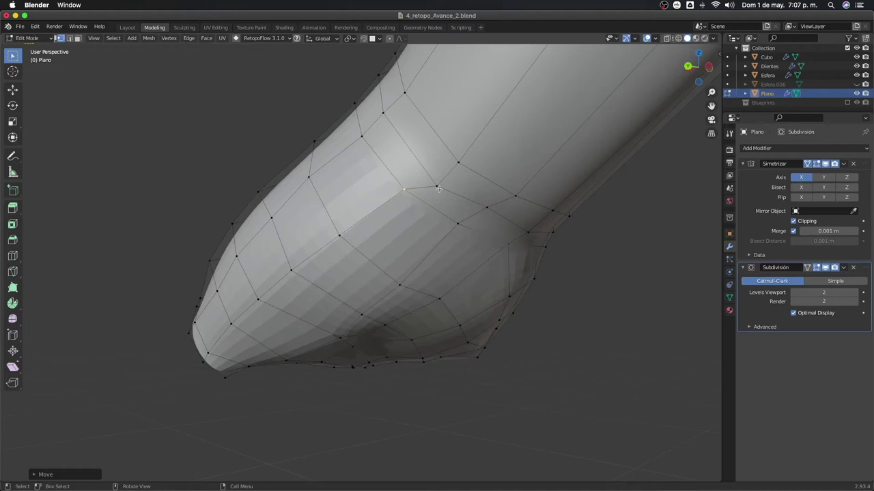
mouse_move(438, 189)
middle_mouse_down()
mouse_move(511, 291)
mouse_move(464, 273)
middle_mouse_up()
key("shift+v")
left_click(462, 268)
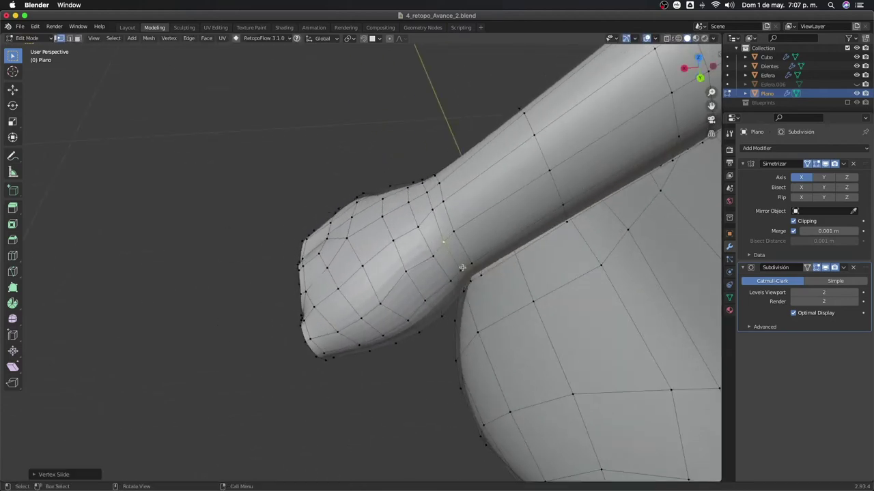
middle_click_drag(458, 234, 478, 229)
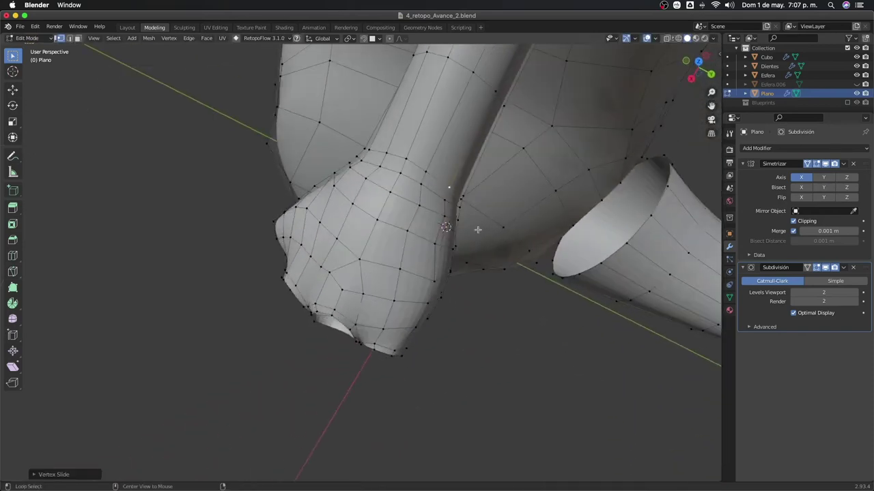
key("g")
key("g")
left_click(437, 175)
mouse_move(437, 175)
middle_mouse_down()
mouse_move(404, 221)
mouse_move(341, 236)
middle_mouse_up()
Select the cuff edge loop in X-ray and apply Smooth Vertices to it
key("alt+z")
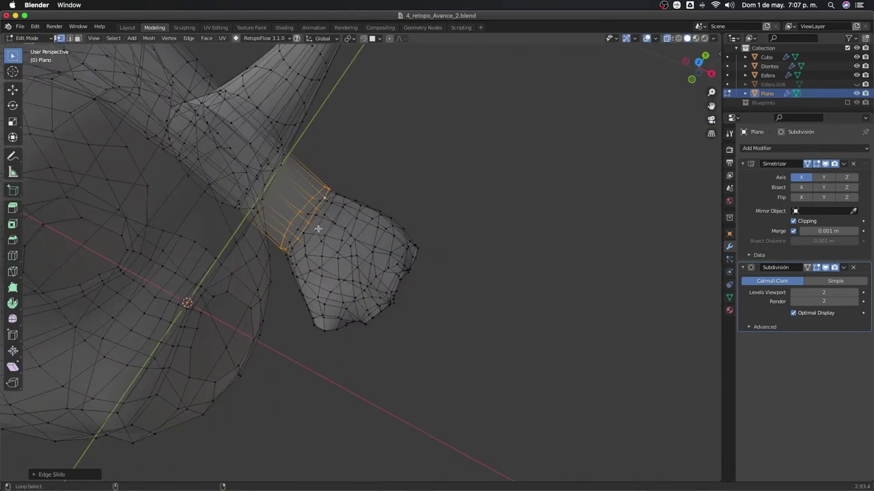
left_click(330, 235, "alt")
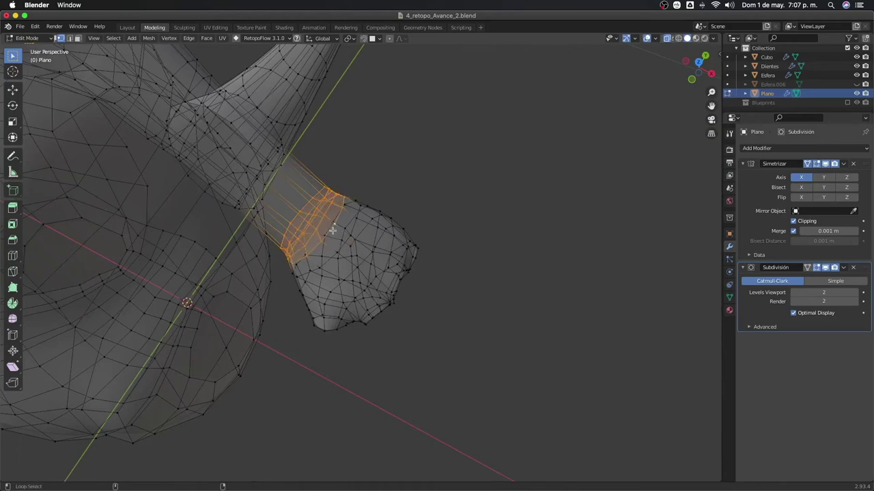
mouse_move(332, 230)
middle_mouse_down()
mouse_move(335, 224)
mouse_move(351, 329)
middle_mouse_up()
key("alt+z")
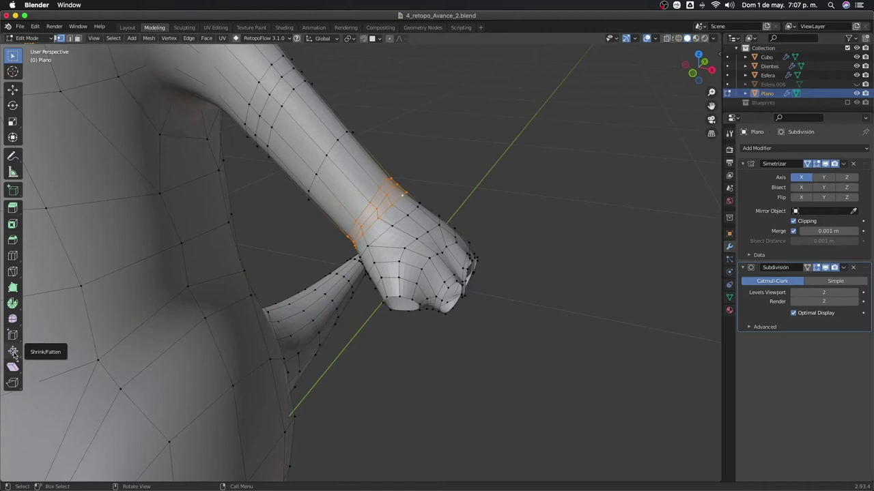
right_click(482, 233)
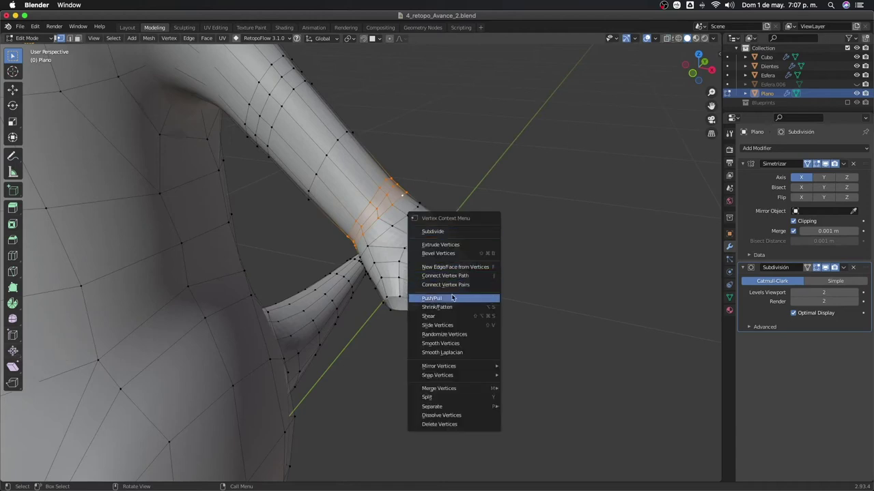
left_click(446, 344)
right_click(444, 345)
left_click(445, 344)
mouse_move(445, 344)
middle_mouse_down()
mouse_move(315, 358)
mouse_move(374, 226)
mouse_move(457, 271)
mouse_move(427, 289)
mouse_move(566, 289)
mouse_move(350, 299)
mouse_move(438, 347)
mouse_move(405, 316)
mouse_move(443, 276)
middle_mouse_up()
Slide the selected edge loop once more and return to Object Mode
key("Tab")
key("Tab")
key("g")
key("g")
left_click(392, 236)
key("Tab")
right_click(566, 288)
Check the arm in wireframe shading, then switch back to solid shading
left_click(566, 292)
scroll(349, 299, "down", 3)
left_click(437, 347)
key("z")
left_click(395, 316)
scroll(405, 295, "up", 5)
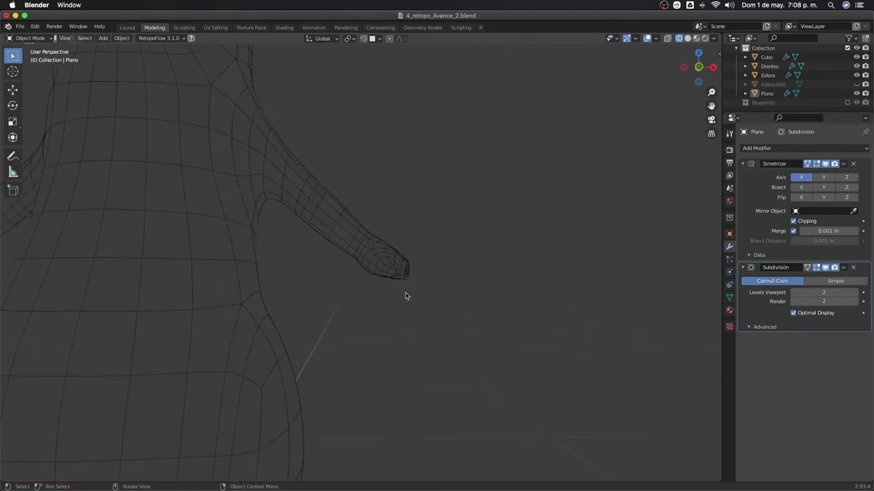
mouse_move(402, 299)
middle_mouse_down()
mouse_move(289, 308)
mouse_move(218, 405)
mouse_move(371, 358)
mouse_move(400, 306)
mouse_move(351, 286)
mouse_move(421, 302)
mouse_move(419, 296)
middle_mouse_up()
scroll(400, 306, "down", 5)
mouse_move(631, 185)
middle_mouse_down()
mouse_move(505, 260)
mouse_move(343, 256)
mouse_move(306, 165)
mouse_move(363, 241)
mouse_move(353, 282)
mouse_move(355, 253)
mouse_move(366, 242)
mouse_move(340, 250)
mouse_move(361, 254)
mouse_move(352, 252)
middle_mouse_up()
key("z")
left_click(527, 262)
scroll(322, 235, "up", 4)
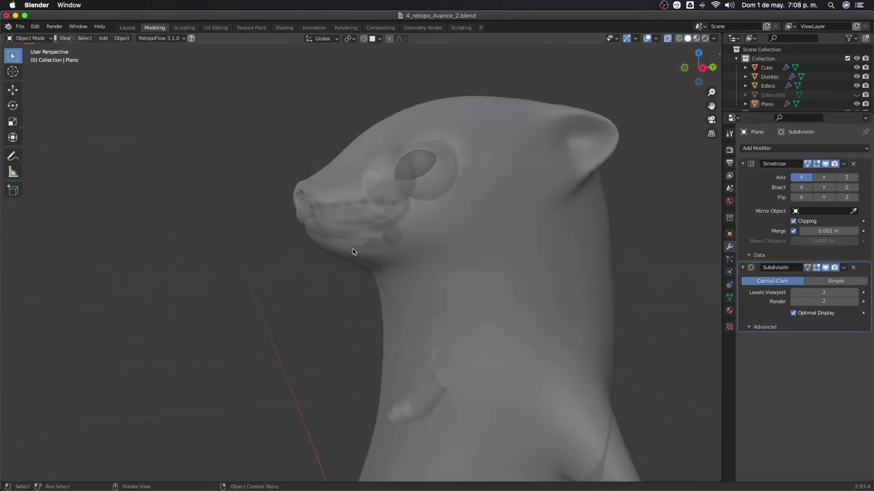
Select the teeth object Dientes and move it vertically along Z
left_click(386, 207)
left_click(395, 211, "shift")
mouse_move(394, 210)
middle_mouse_down()
mouse_move(353, 248)
mouse_move(391, 252)
middle_mouse_up()
key("g")
key("z")
left_click(381, 225)
Hide Plano's Simetrizar modifier in the viewport, reselect Dientes, and switch to the Layout workspace
left_click(391, 252)
left_click(825, 163)
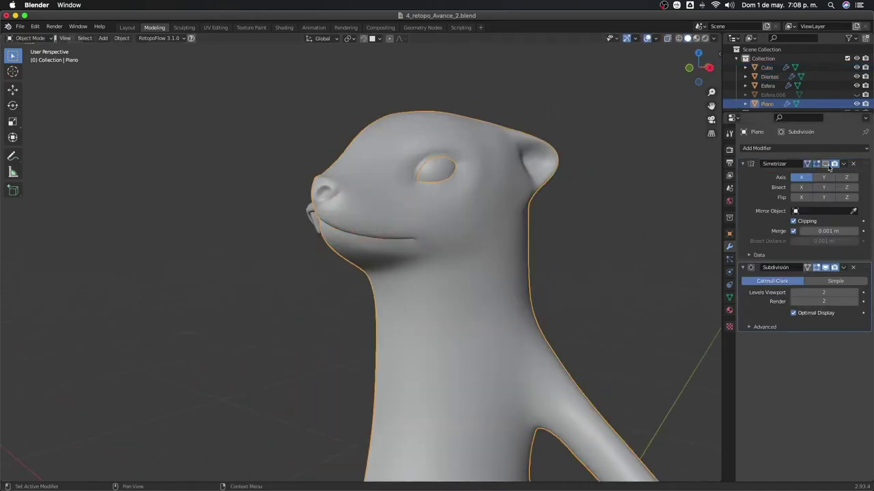
middle_click_drag(477, 225, 489, 217)
scroll(464, 222, "up", 3)
scroll(439, 229, "down", 2)
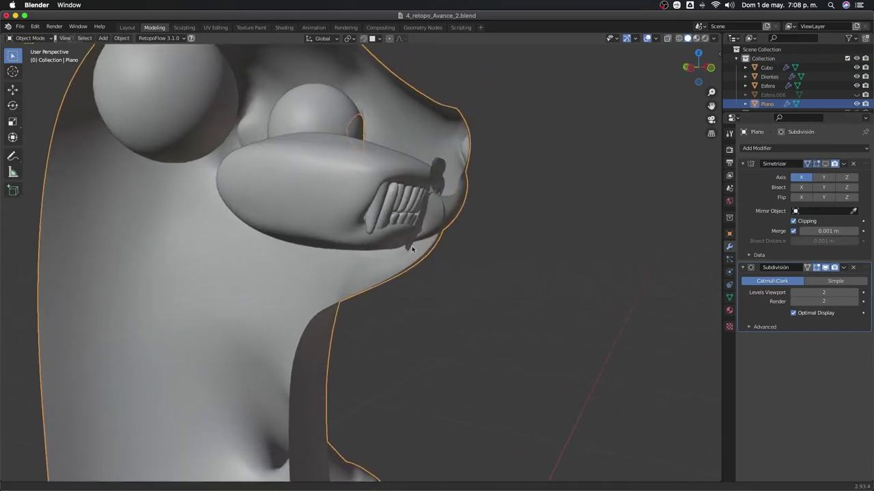
mouse_move(411, 246)
middle_mouse_down()
mouse_move(385, 278)
mouse_move(397, 285)
mouse_move(396, 275)
mouse_move(443, 242)
mouse_move(436, 213)
mouse_move(400, 247)
mouse_move(376, 247)
mouse_move(452, 260)
mouse_move(417, 259)
mouse_move(437, 246)
mouse_move(302, 289)
mouse_move(258, 271)
mouse_move(274, 277)
middle_mouse_up()
left_click(376, 247)
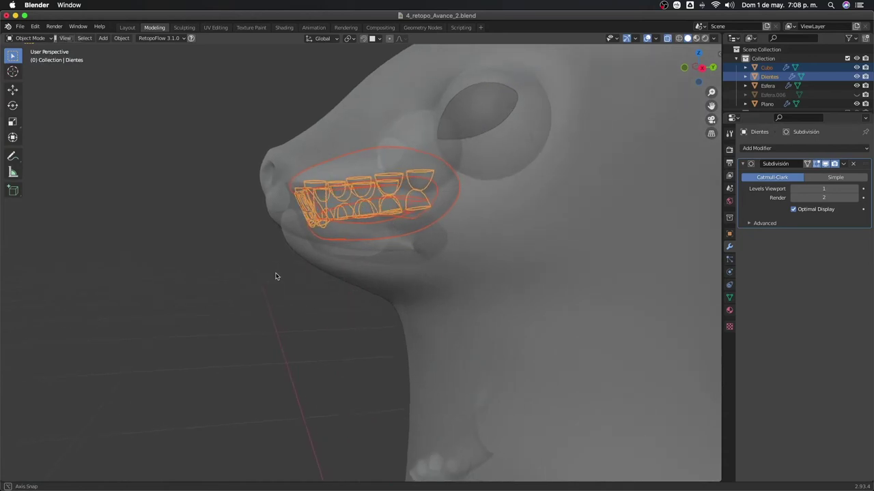
scroll(191, 262, "down", 3)
left_click(131, 28)
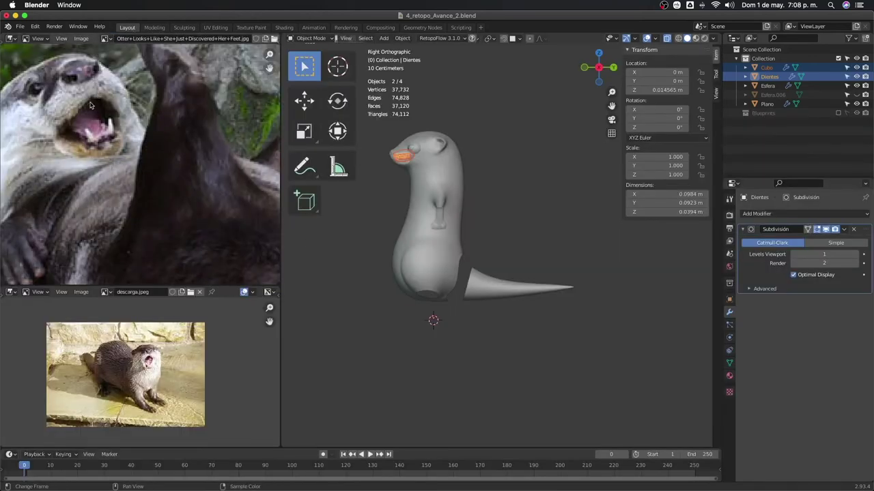
Zoom the reference photo and make Plano active in a front view of the otter
scroll(138, 337, "up", 5)
scroll(138, 337, "up", 4)
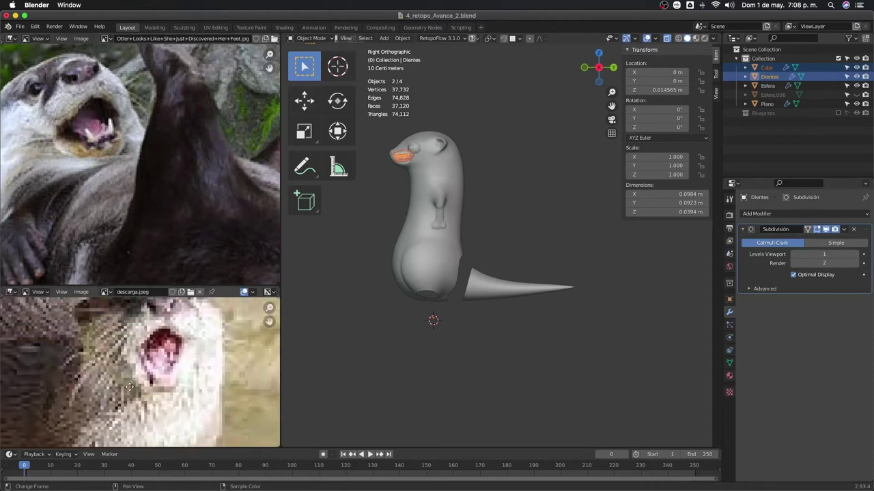
scroll(406, 262, "down", 1)
scroll(406, 262, "up", 2)
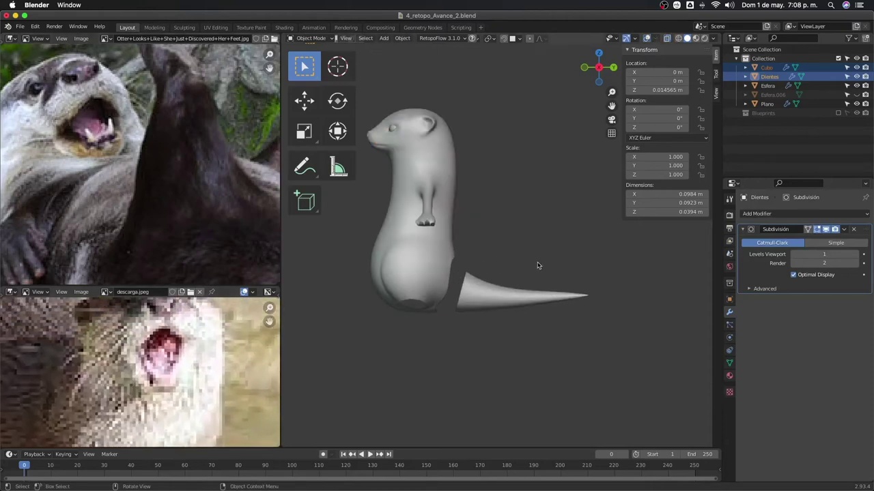
mouse_move(573, 265)
middle_mouse_down()
mouse_move(542, 266)
mouse_move(571, 307)
mouse_move(578, 334)
mouse_move(558, 331)
middle_mouse_up()
scroll(542, 267, "up", 3)
scroll(500, 283, "down", 3)
scroll(558, 331, "up", 4)
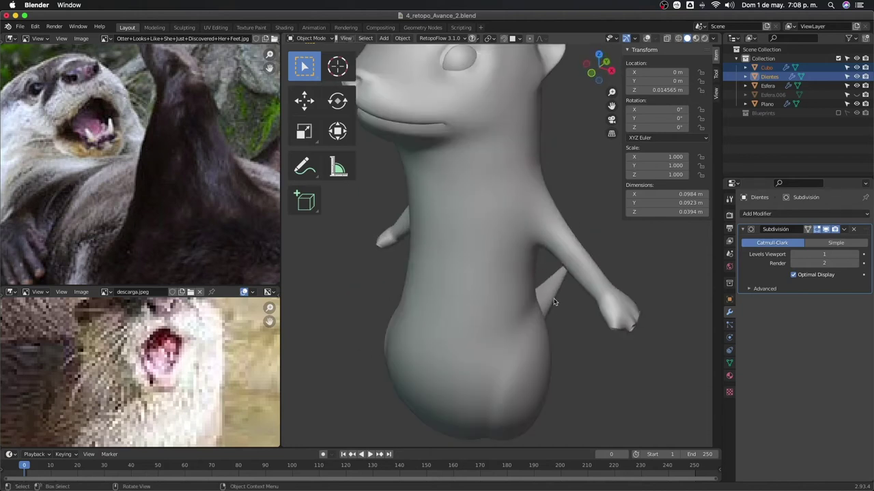
scroll(566, 312, "down", 4)
scroll(583, 285, "up", 1)
left_click(573, 278)
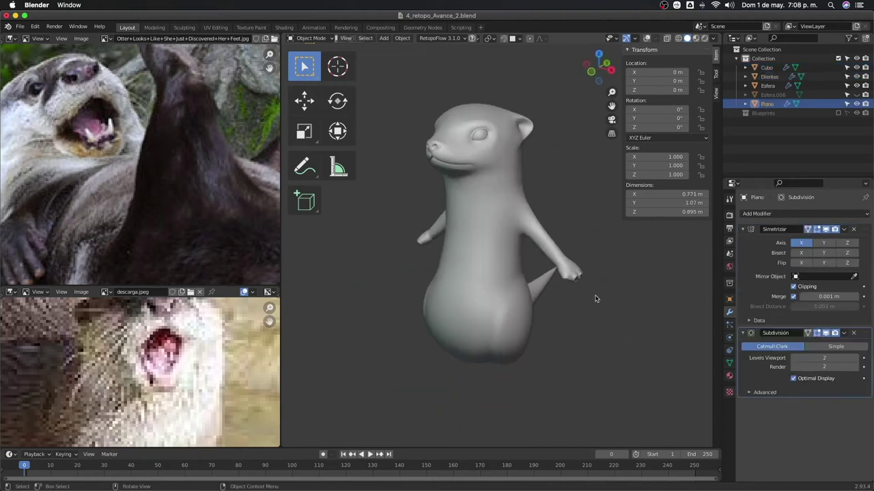
key("KP_1")
scroll(595, 298, "up", 2)
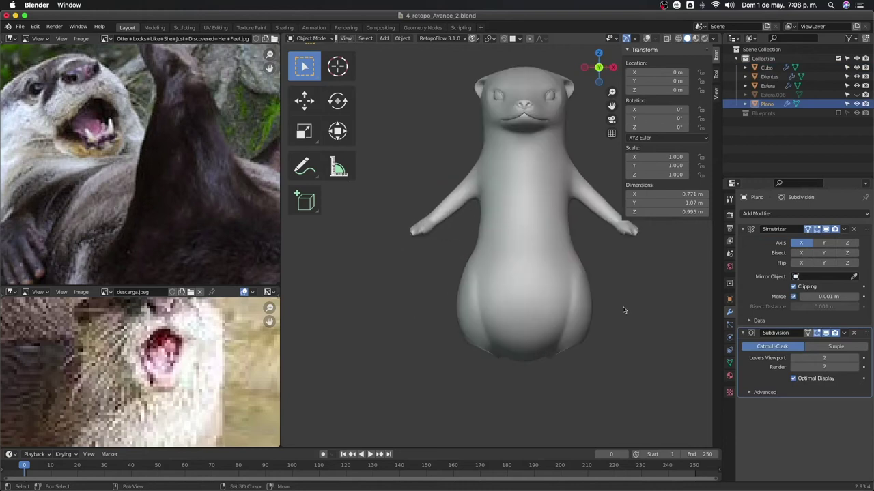
mouse_move(624, 308)
middle_mouse_down("shift")
mouse_move(532, 283)
mouse_move(548, 294)
mouse_move(564, 279)
middle_mouse_up("shift")
Inspect the otter from side, back and front views
key("grave")
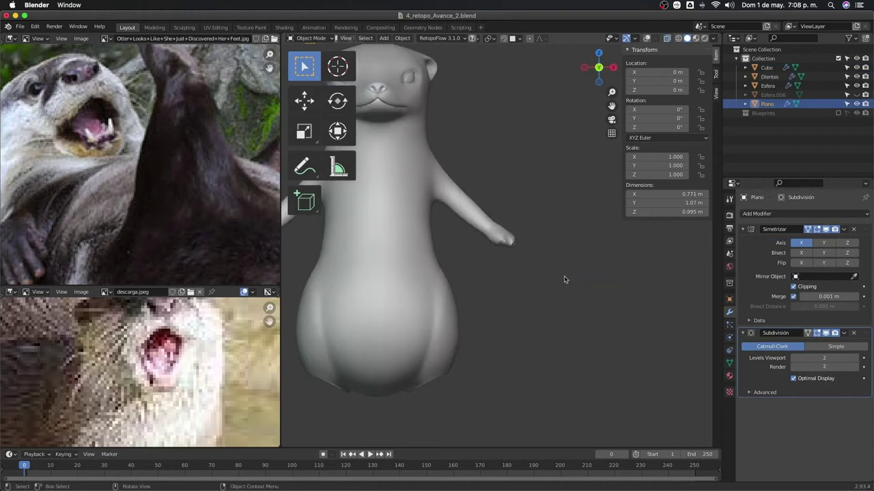
scroll(565, 279, "down", 3)
key("KP_3")
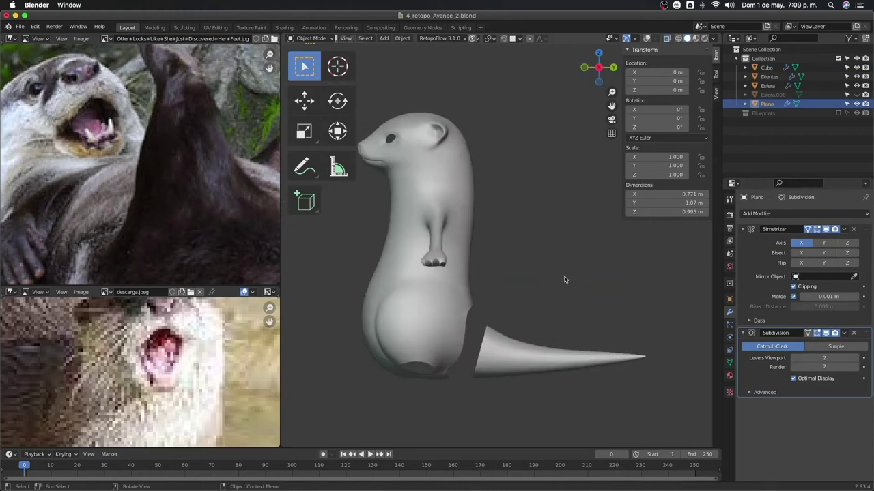
key("ctrl+KP_1")
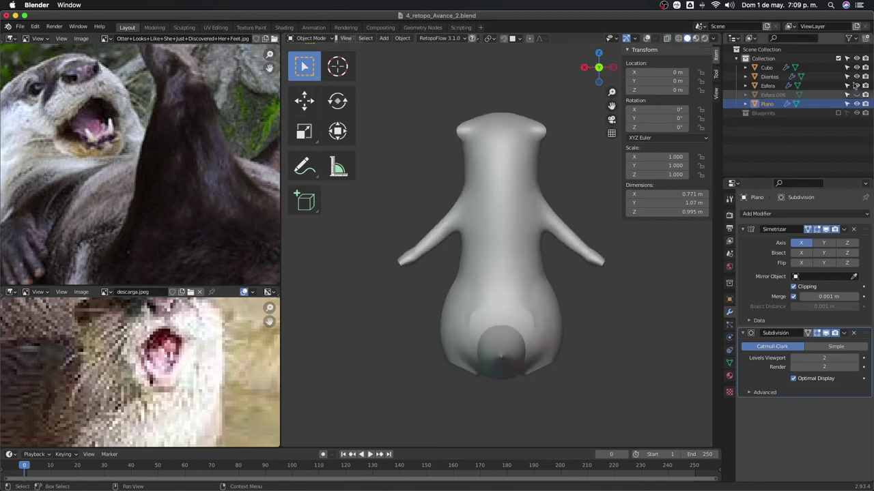
middle_click_drag(575, 287, 462, 316)
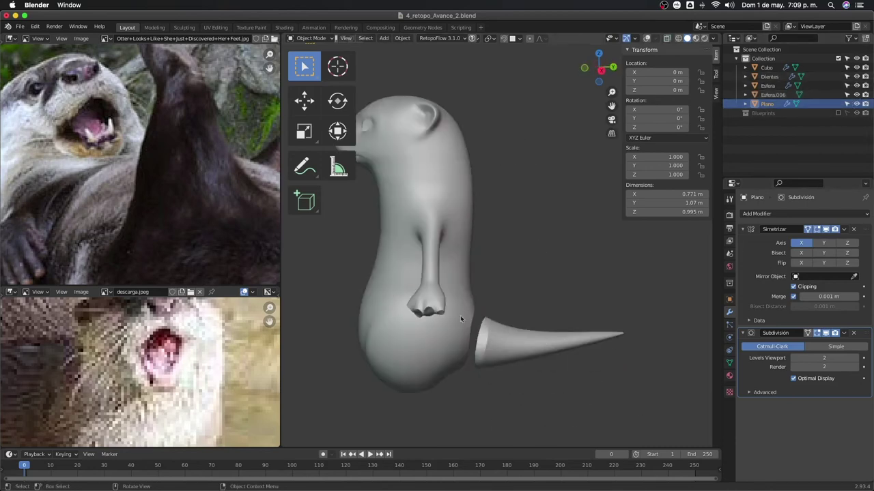
scroll(462, 316, "up", 3)
scroll(492, 312, "down", 1)
key("KP_1")
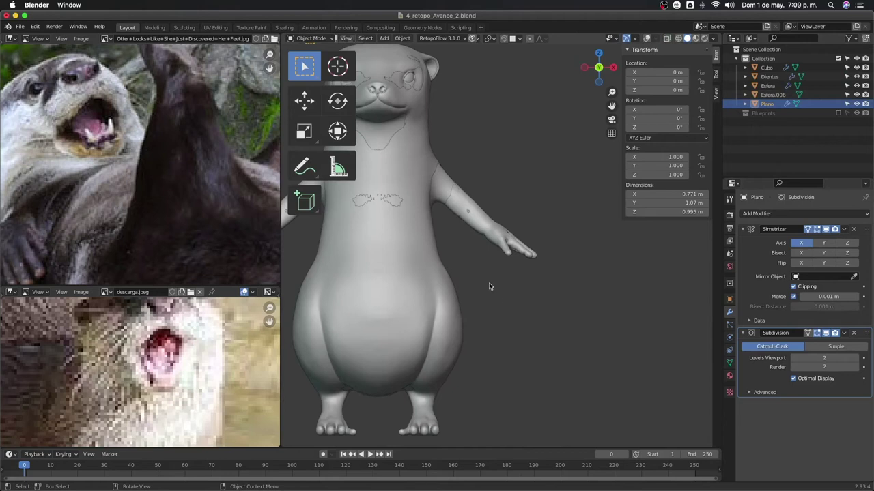
Select the sculpt Esfera.006 and frame the hand in an orthographic front view
left_click(517, 255)
scroll(539, 300, "up", 4)
mouse_move(546, 306)
middle_mouse_down()
mouse_move(511, 366)
mouse_move(451, 392)
middle_mouse_up()
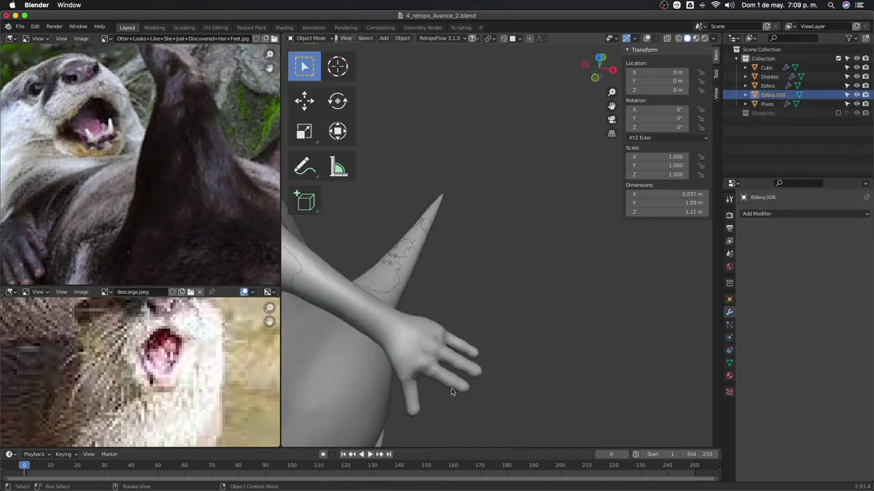
key("KP_1")
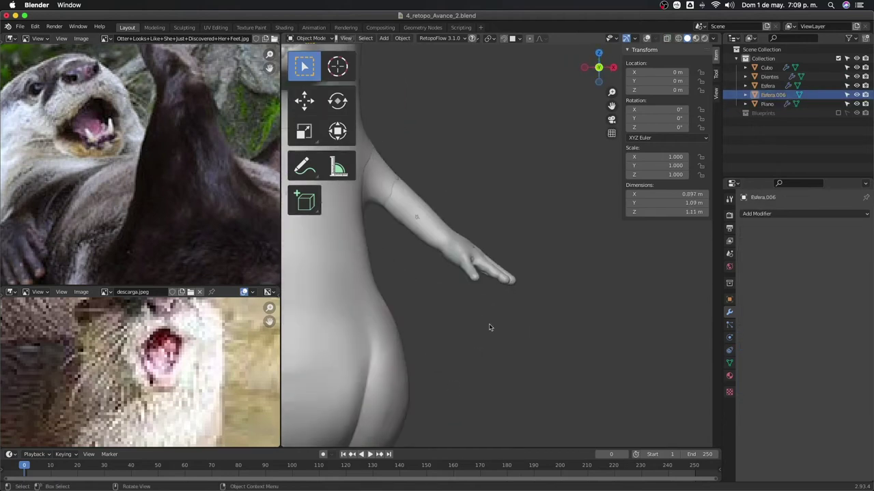
key("KP_5")
key("shift+a")
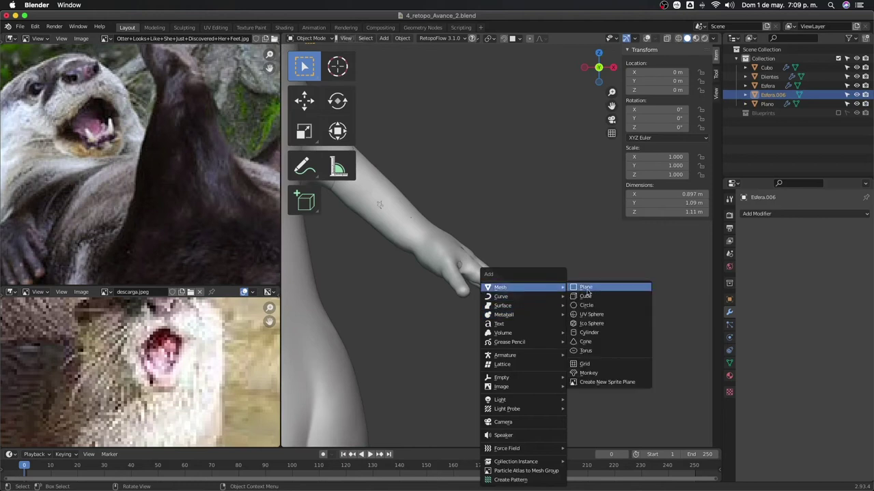
Add a circle mesh at the hand, switch to Rendered shading, and raise the circle
left_click(591, 309)
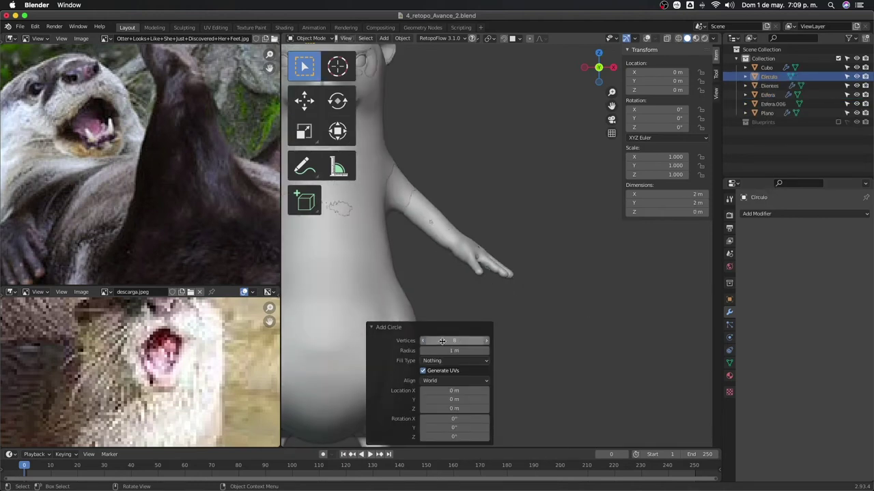
scroll(506, 337, "down", 3)
left_click(526, 369)
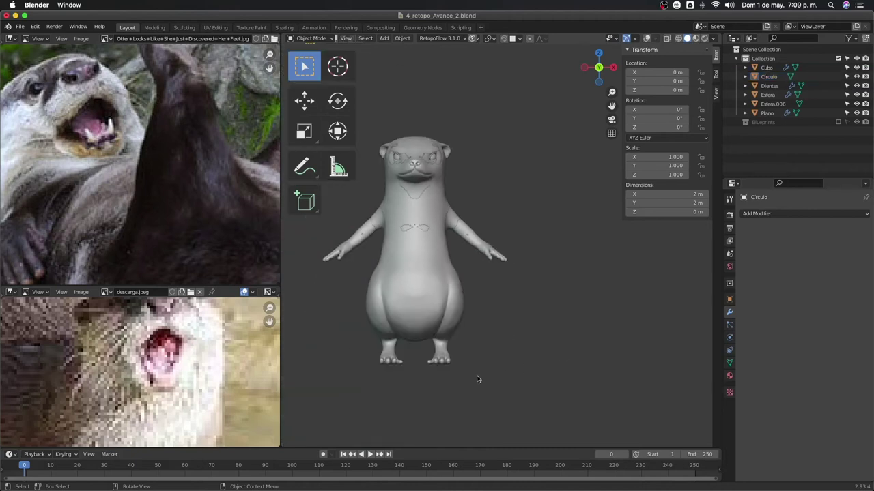
key("z")
left_click(523, 295)
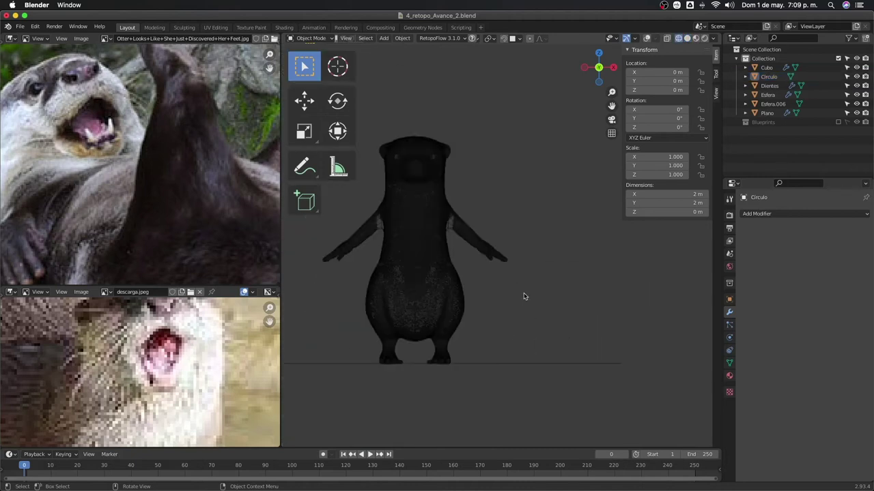
key("g")
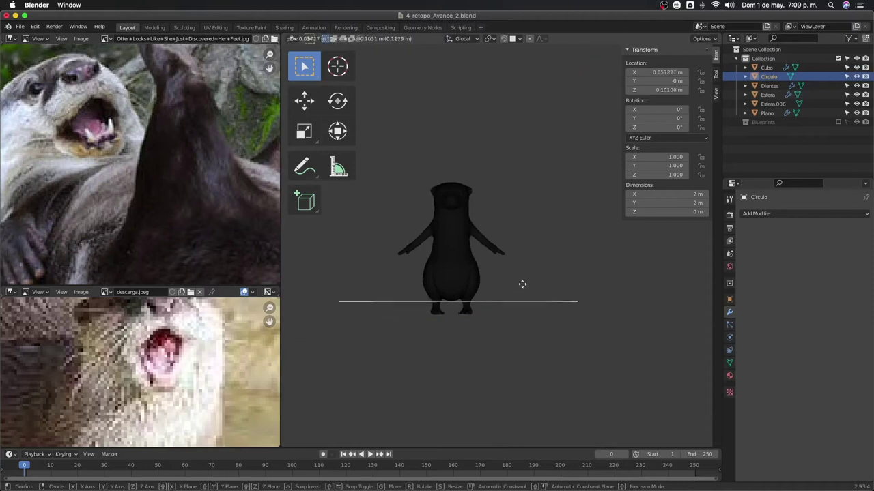
left_click(539, 244)
Enter Edit Mode on the circle and inspect it from a three-quarter view
scroll(526, 304, "up", 2)
scroll(519, 321, "up", 2)
key("Tab")
middle_click_drag(519, 321, 515, 304)
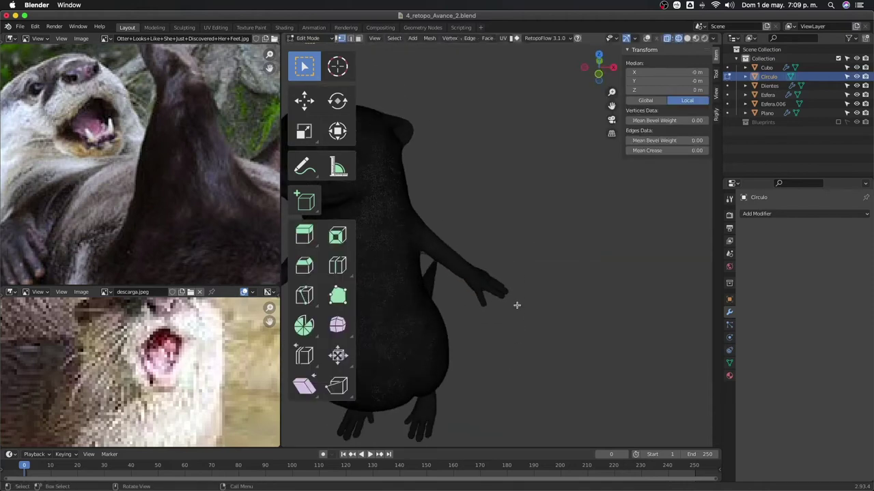
scroll(517, 305, "down", 3)
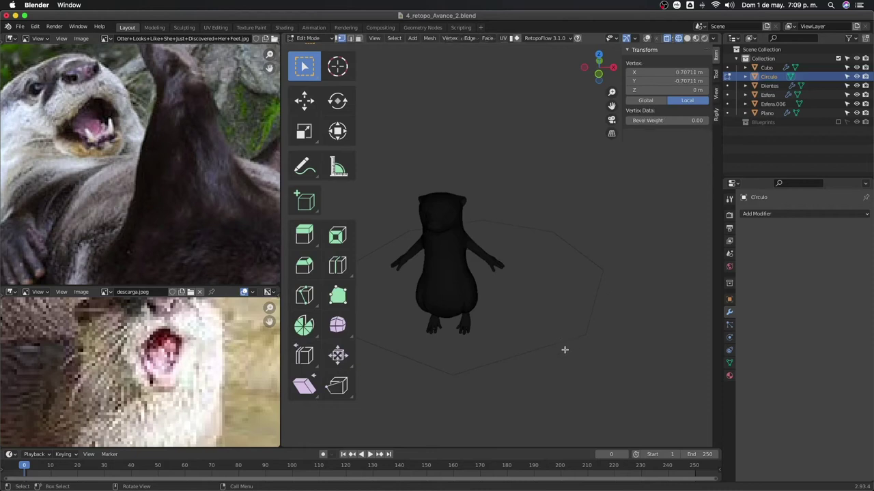
key("a")
key("alt+a")
middle_click_drag(553, 324, 542, 314)
middle_click_drag(385, 65, 519, 287)
key("Tab")
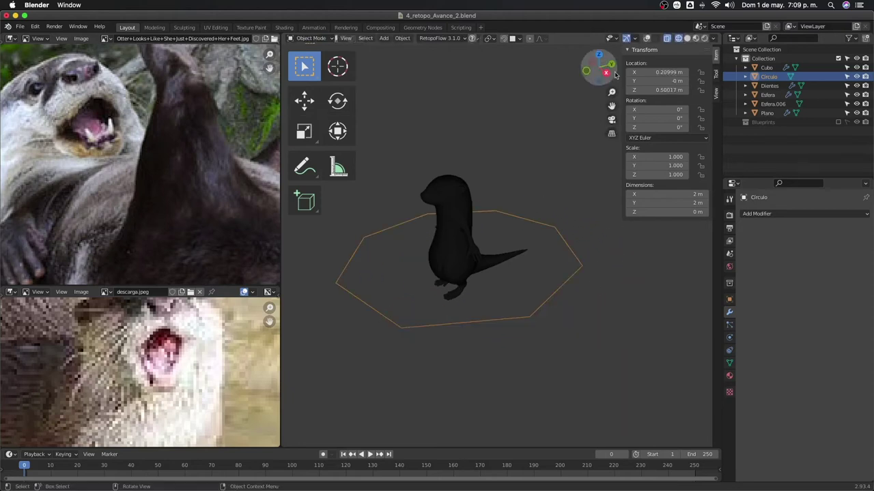
key("Tab")
mouse_move(560, 246)
middle_mouse_down()
mouse_move(553, 277)
mouse_move(581, 276)
middle_mouse_up()
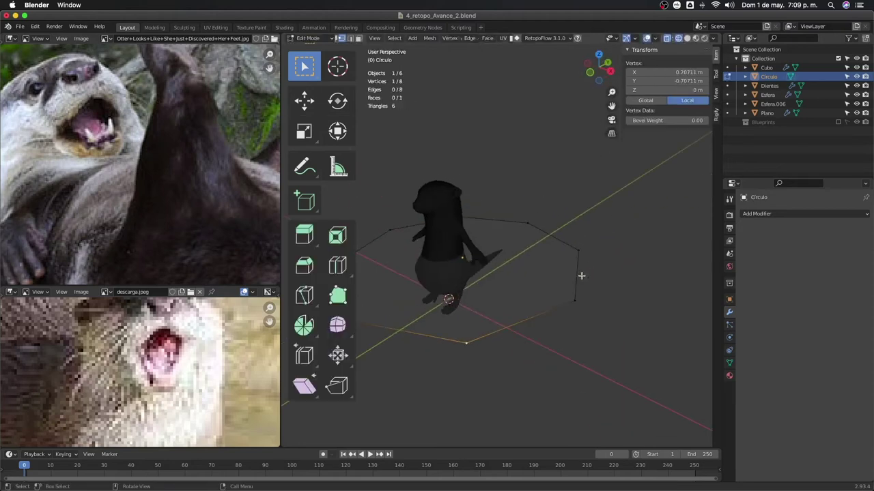
Delete only the circle's fill face, leaving an 8-vertex edge ring
key("a")
key("x")
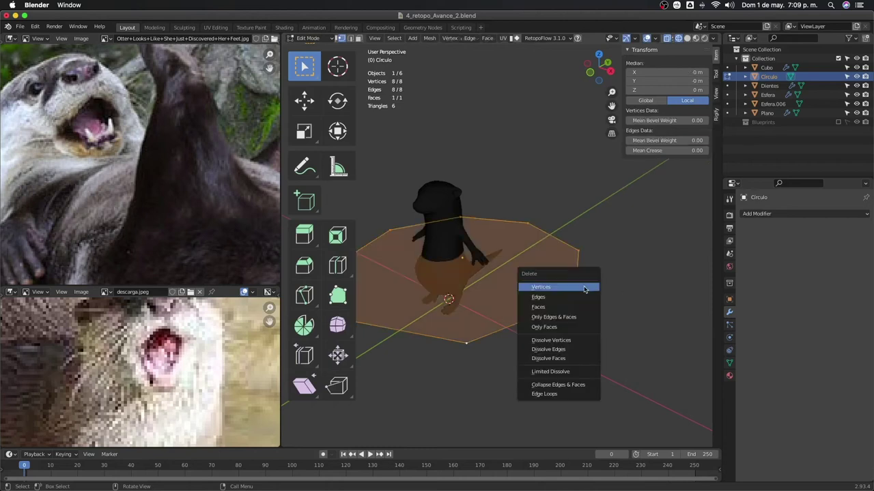
left_click(575, 308)
key("ctrl+z")
key("x")
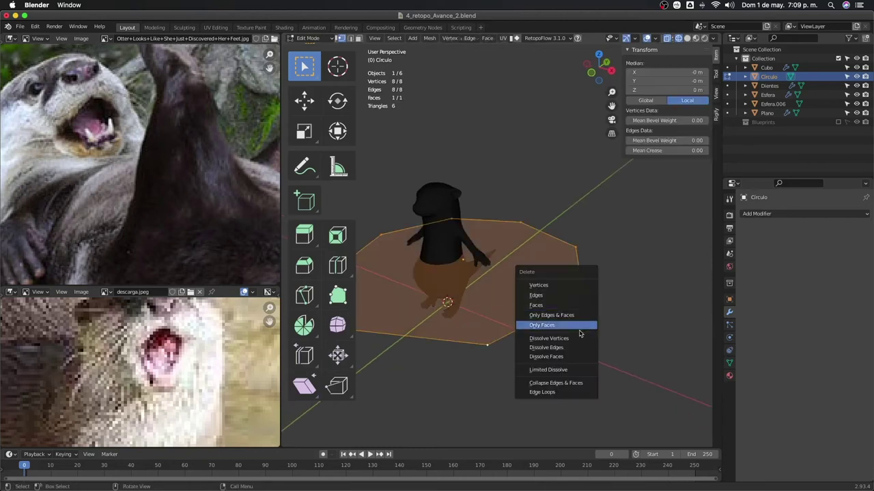
left_click(576, 328)
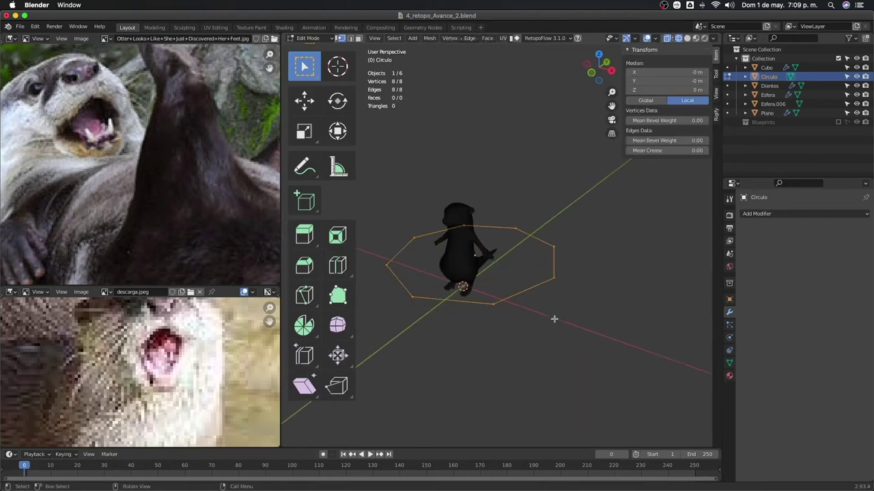
key("KP_1")
Restore the normal 3D view layout and switch back to solid shading
scroll(557, 318, "up", 3)
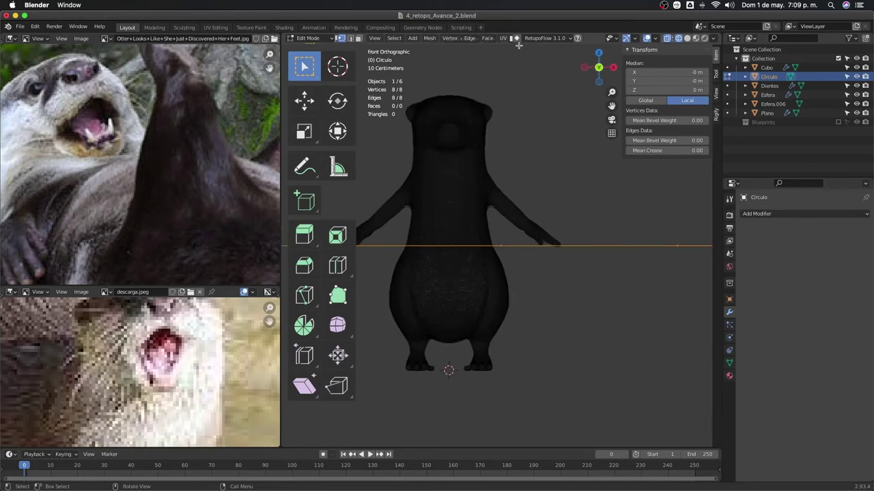
key("ctrl+space")
key("ctrl+space")
key("z")
left_click(601, 281)
scroll(529, 274, "up", 3)
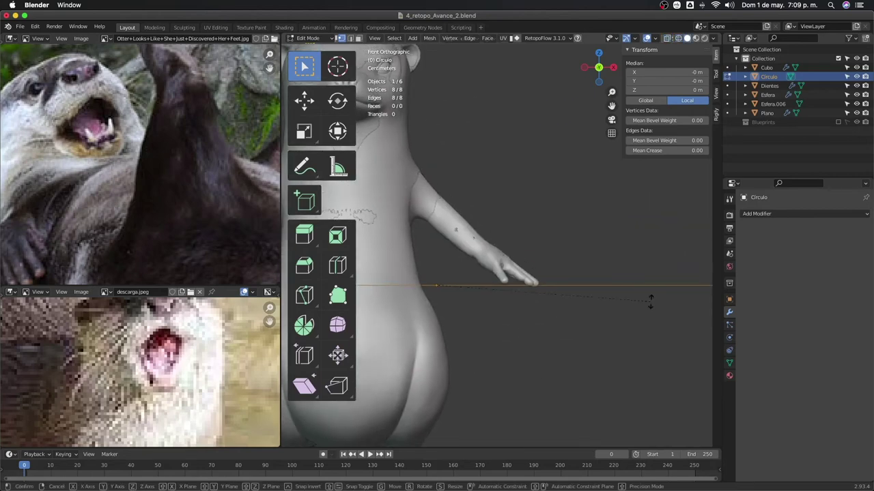
Rotate the ring 120 degrees, shrink it and place it at the finger's base
type("r120")
key("Return")
key("s")
left_click(445, 288)
key("g")
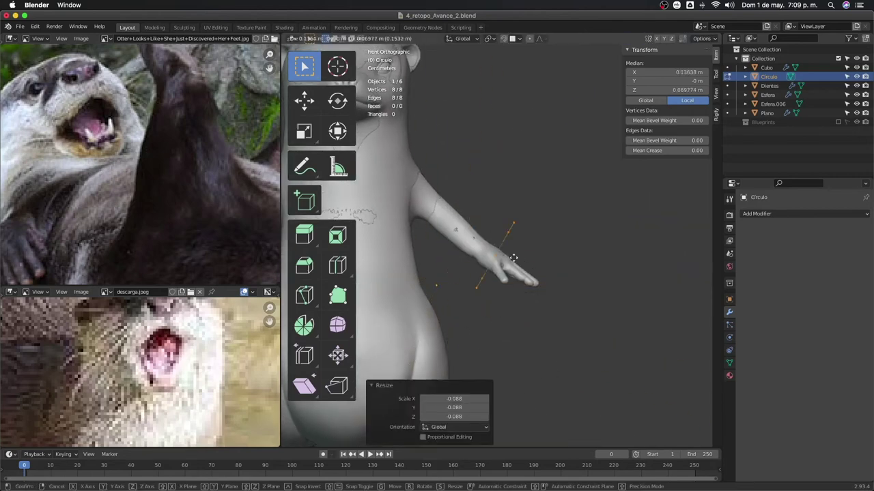
left_click(478, 273)
scroll(484, 277, "up", 2)
scroll(491, 280, "up", 2)
scroll(494, 283, "up", 2)
key("s")
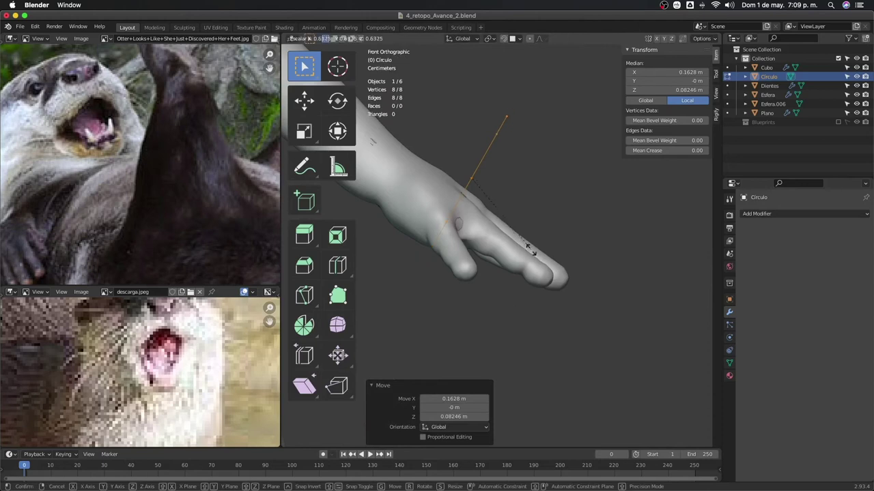
left_click(539, 297)
Tilt the ring slightly and resize it to wrap around the finger
scroll(526, 287, "up", 1)
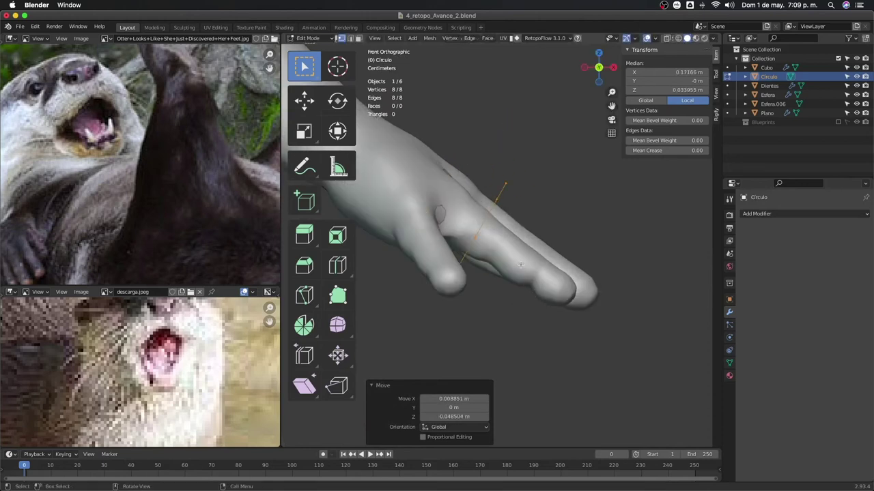
key("s")
key("Escape")
key("r")
left_click(511, 263)
key("s")
left_click(517, 272)
scroll(517, 272, "up", 2)
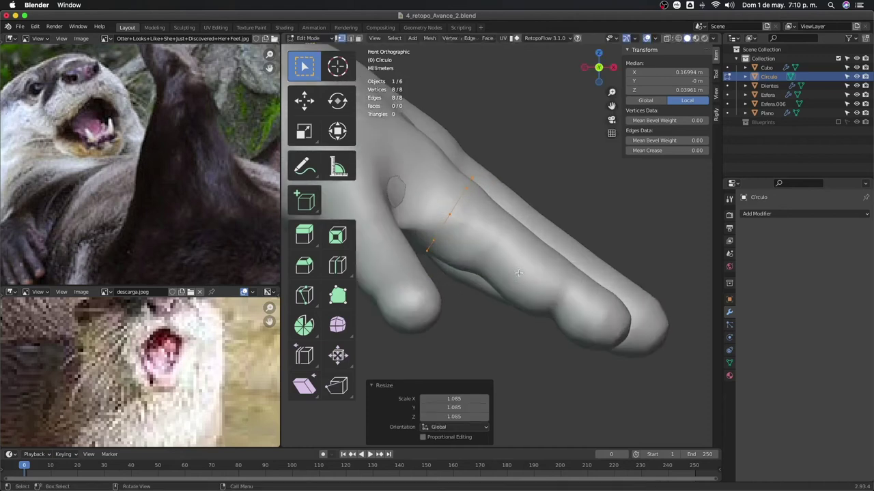
Extrude the first ring sections along the finger, matching the finger's width
key("e")
left_click(552, 281)
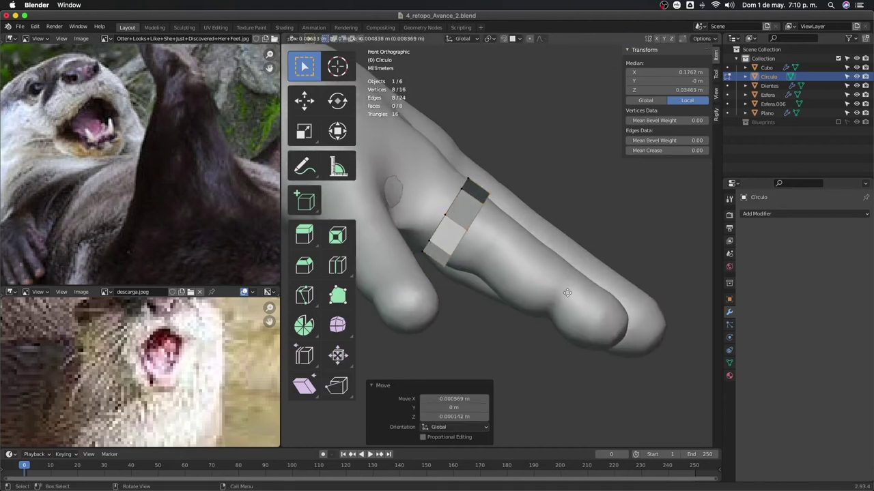
left_click(561, 295)
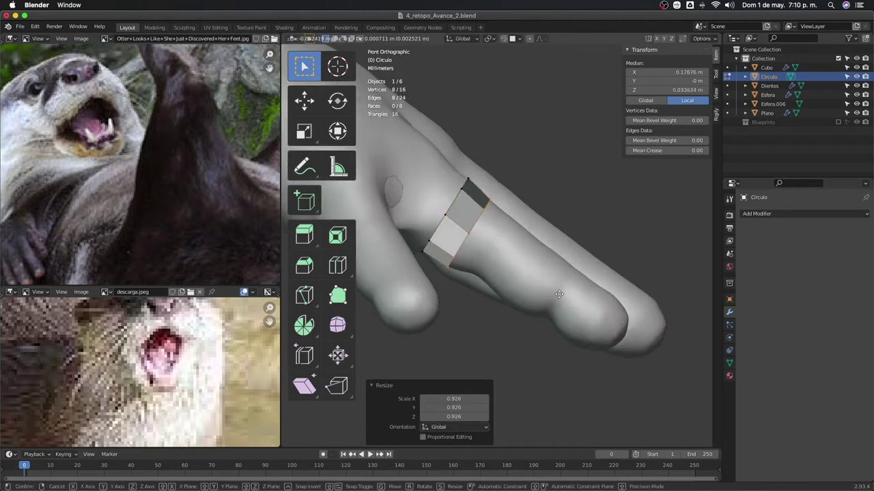
key("e")
left_click(572, 300)
key("s")
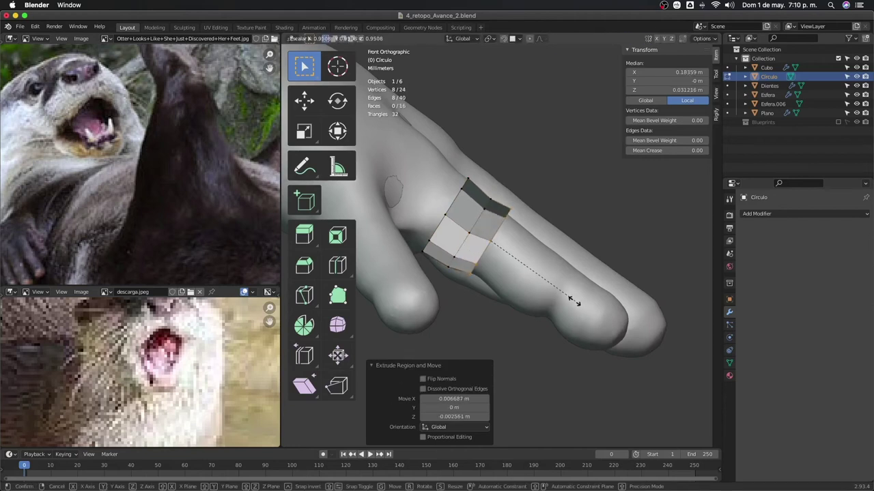
left_click(570, 301)
key("g")
left_click(571, 302)
Extrude further ring sections down the finger toward the tip
key("e")
left_click(573, 303)
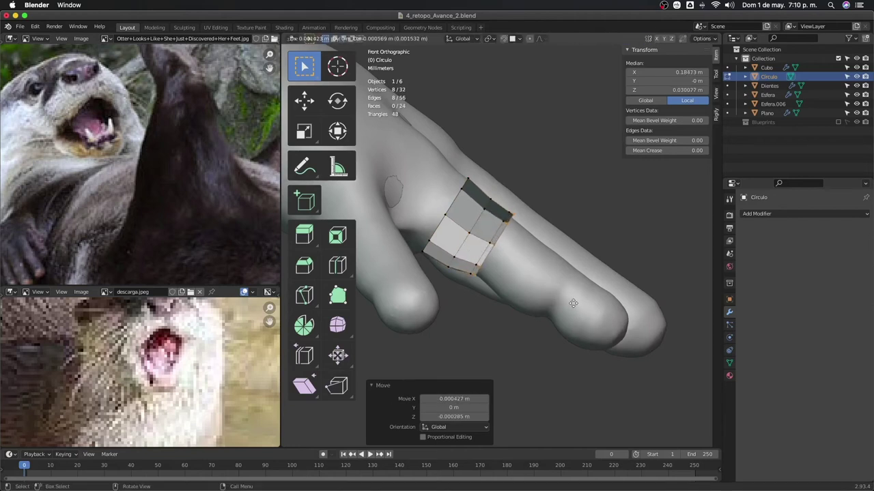
left_click(573, 304)
key("e")
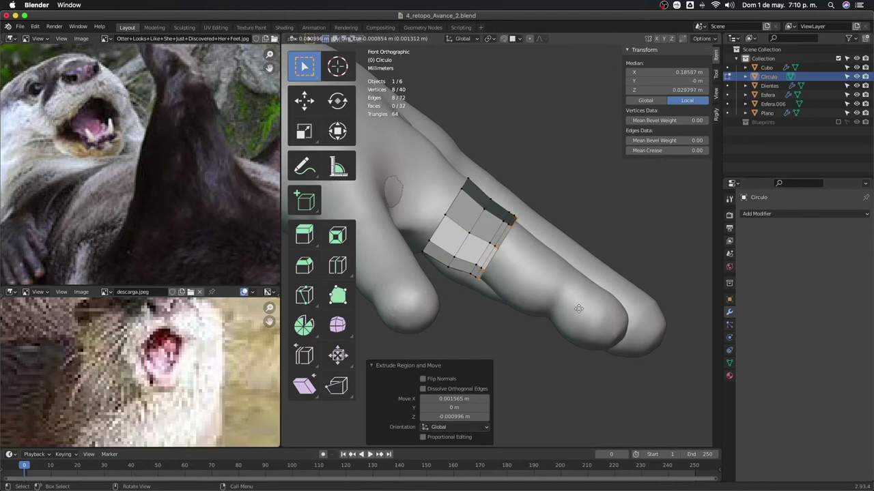
left_click(569, 305)
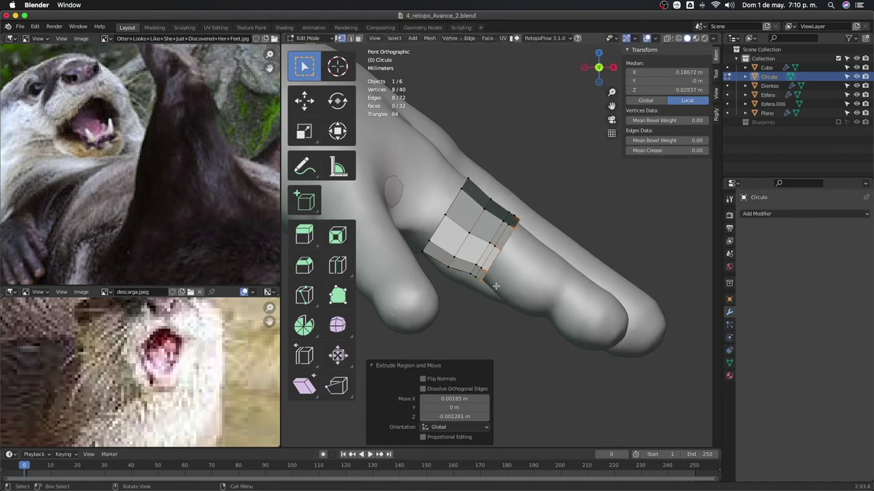
key("e")
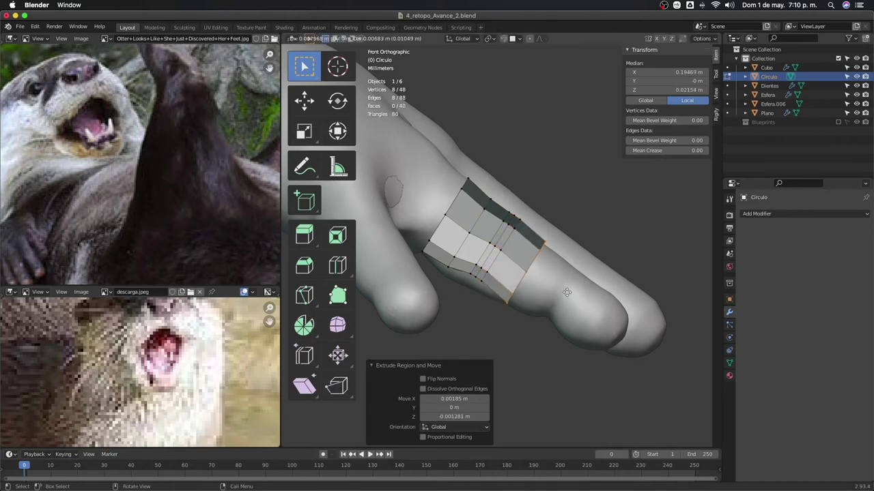
left_click(566, 292)
Extrude the last rings over the fingertip and widen the final one slightly
key("e")
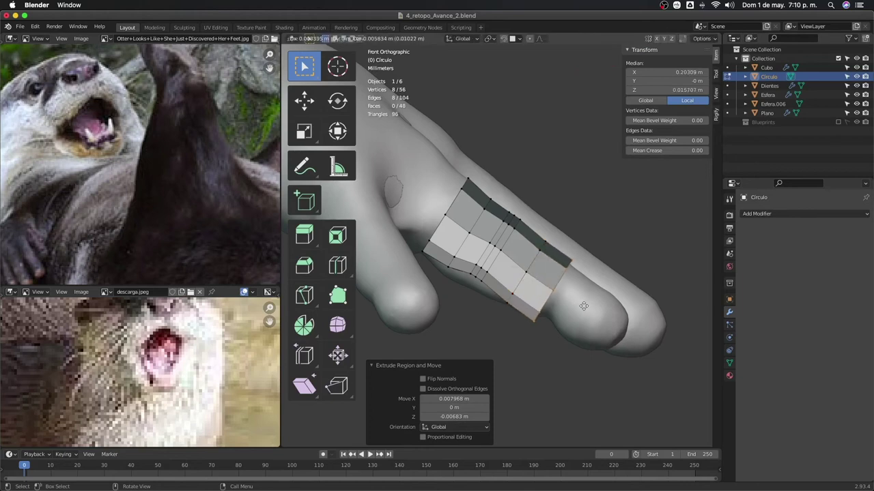
left_click(585, 310)
key("e")
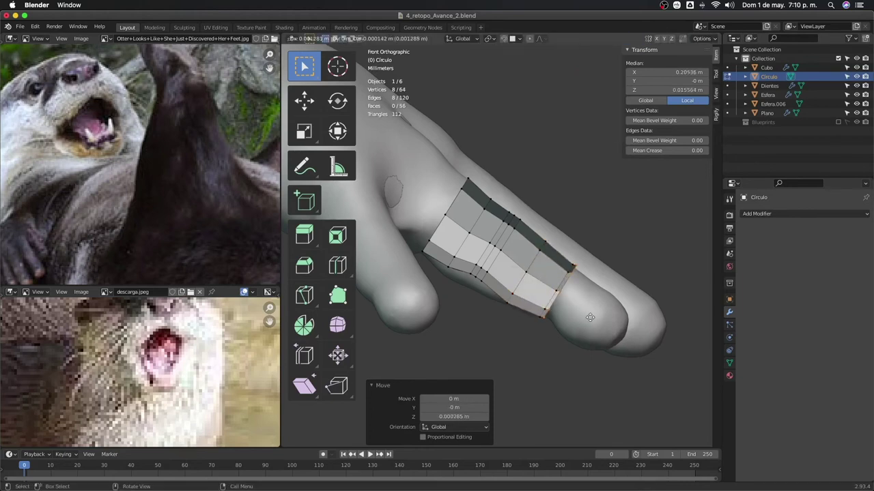
left_click(593, 321)
key("e")
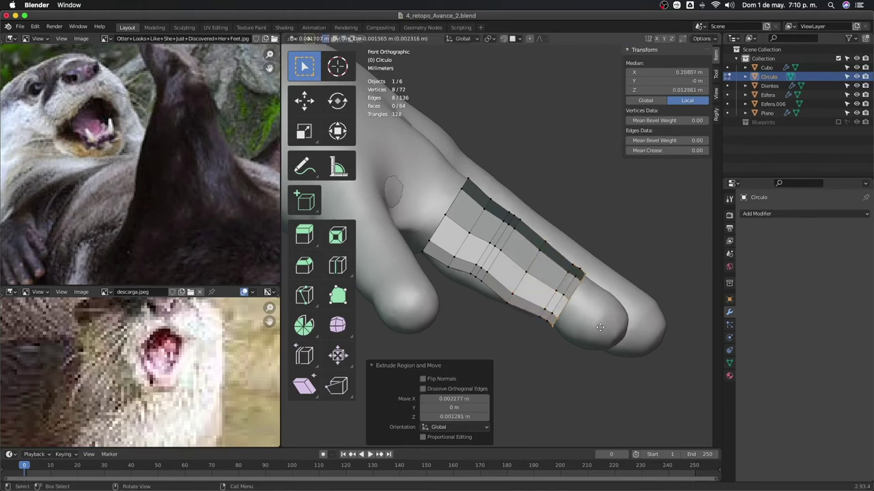
left_click(600, 328)
key("e")
key("s")
left_click(637, 362)
Move the whole tube along Y to match the finger's depth, rechecking from top view
mouse_move(637, 362)
middle_mouse_down()
mouse_move(570, 378)
mouse_move(471, 359)
mouse_move(497, 357)
middle_mouse_up()
key("a")
key("g")
key("y")
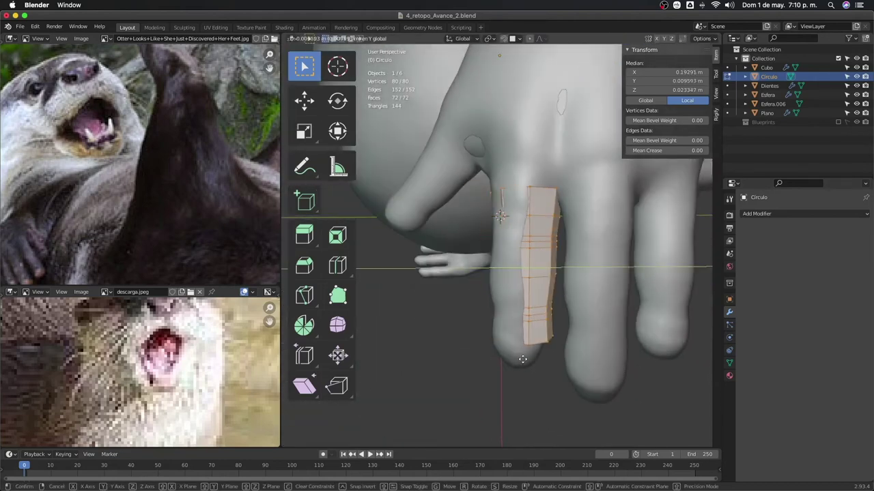
left_click(520, 359)
key("KP_7")
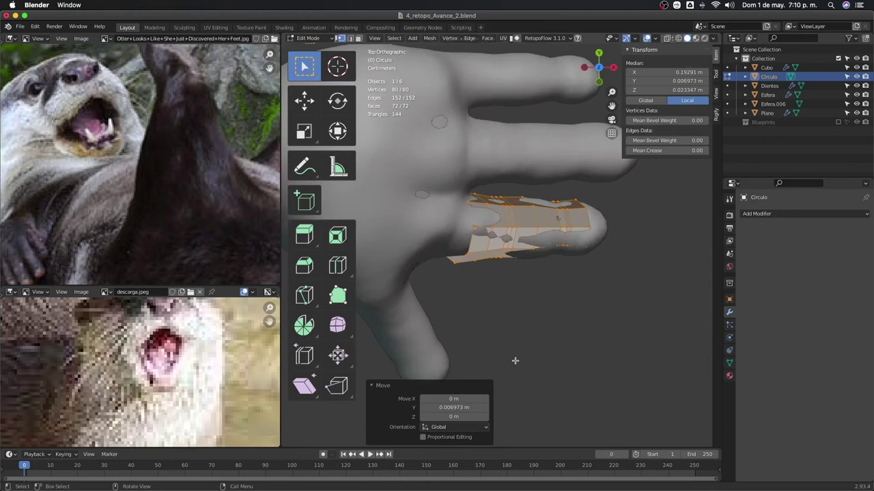
middle_click_drag(512, 311, 498, 345)
key("r")
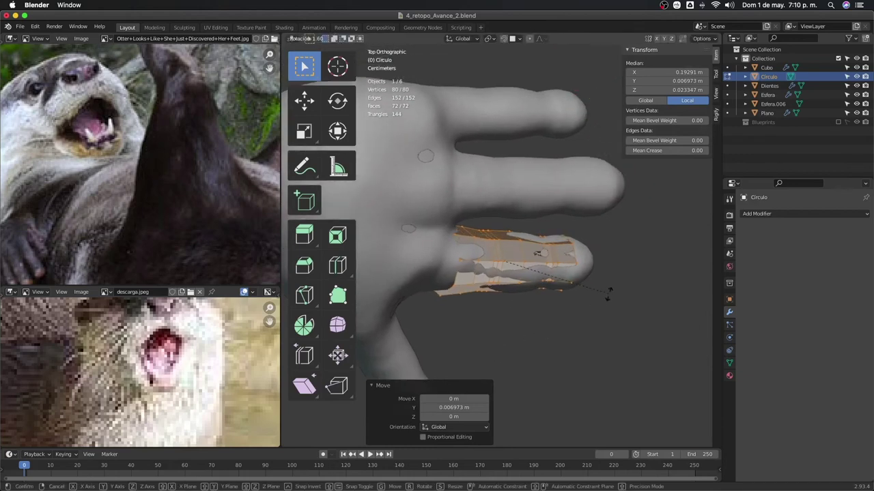
key("Escape")
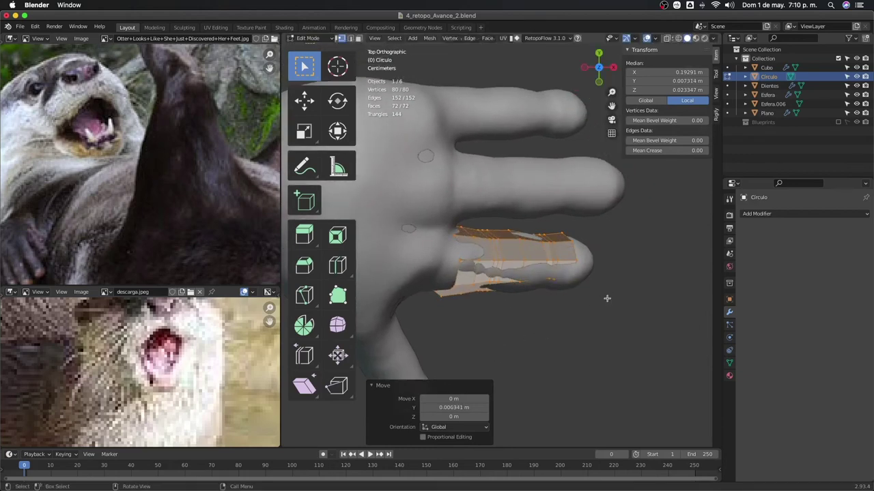
middle_click_drag(605, 296, 503, 279)
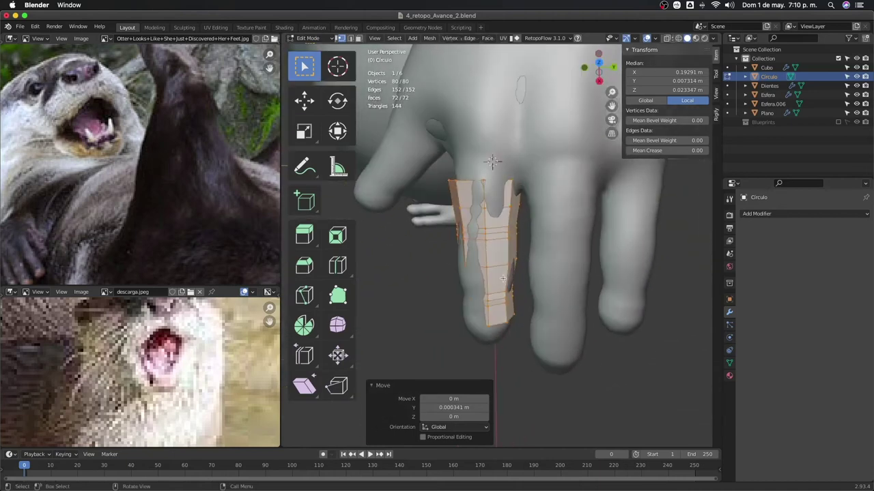
key("KP_7")
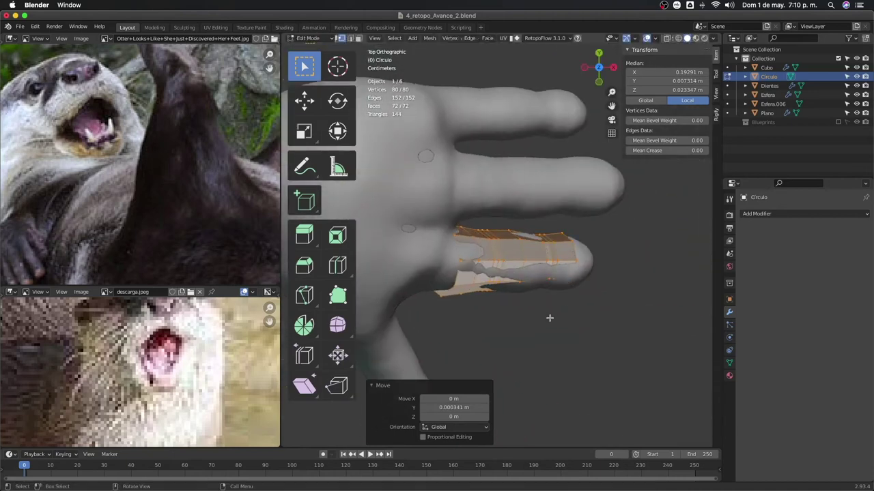
Finish narrowing the tube to 0.919 on Y and shift it slightly along Y
key("y")
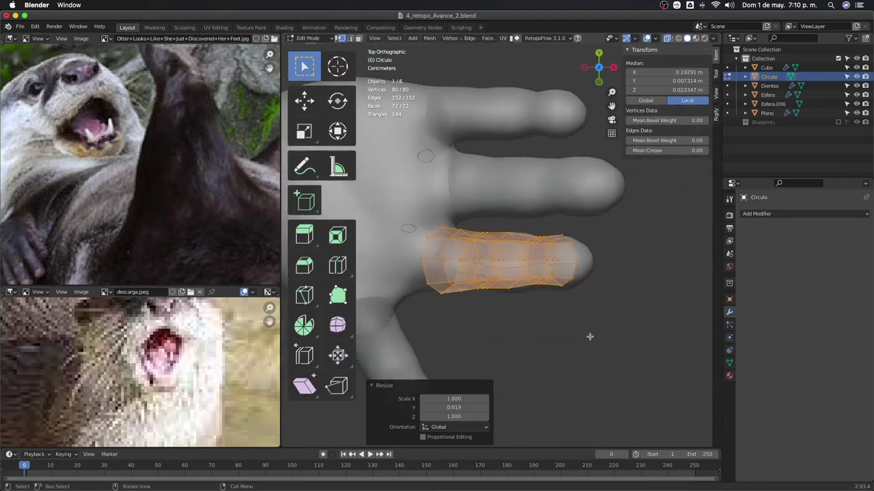
left_click(591, 336)
key("g")
key("y")
left_click(590, 336)
Frame the tube in front view and select an edge loop around it
mouse_move(590, 336)
middle_mouse_down()
mouse_move(473, 286)
mouse_move(537, 301)
middle_mouse_up()
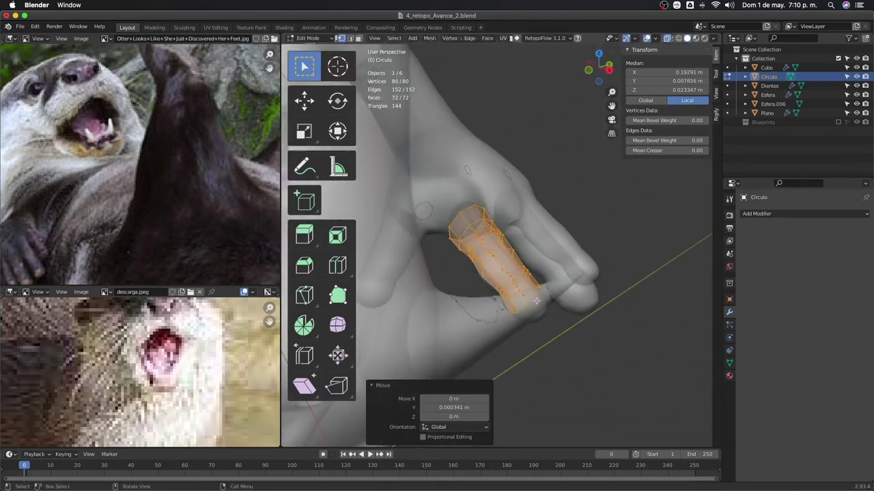
key("KP_7")
key("KP_1")
key("KP_Decimal")
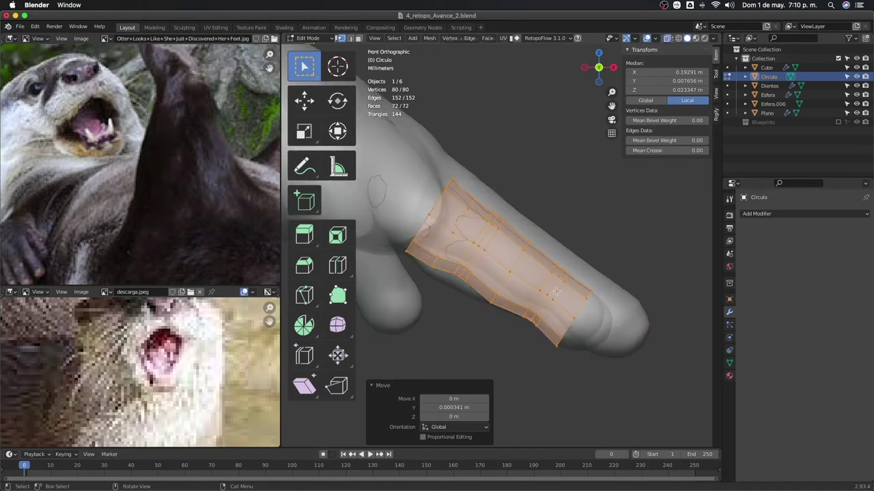
middle_click_drag(710, 292, 572, 283)
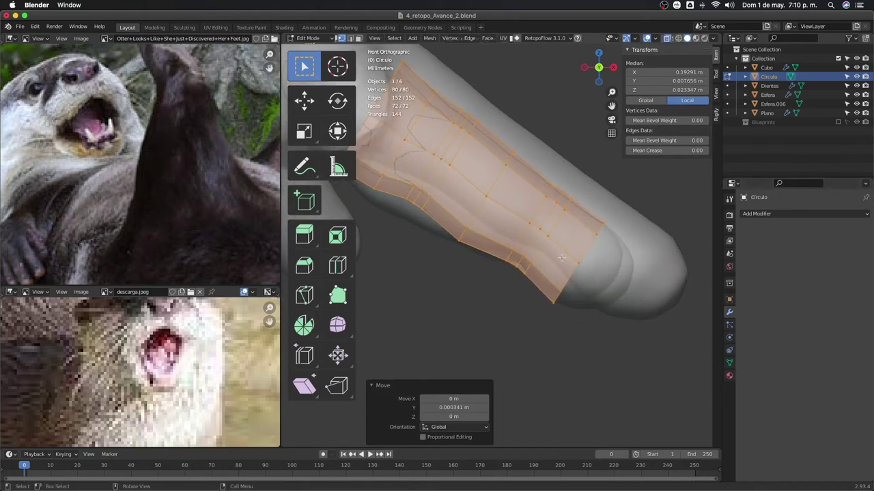
key("alt+z")
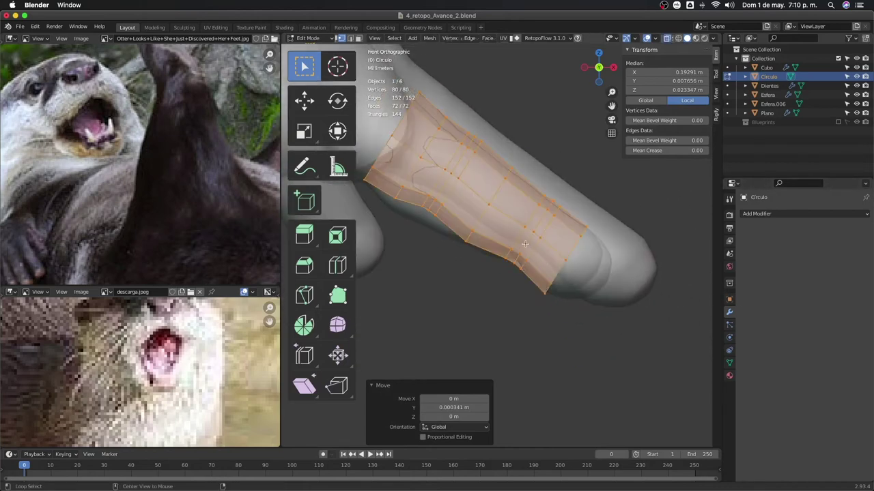
left_click(513, 265, "alt")
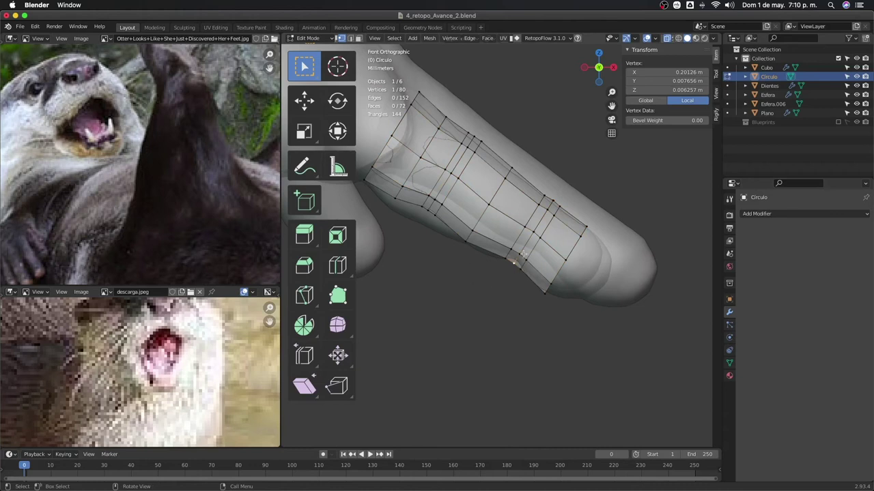
Move stray vertices on the tube's lower edge and left end to hug the finger
key("alt+a")
key("c")
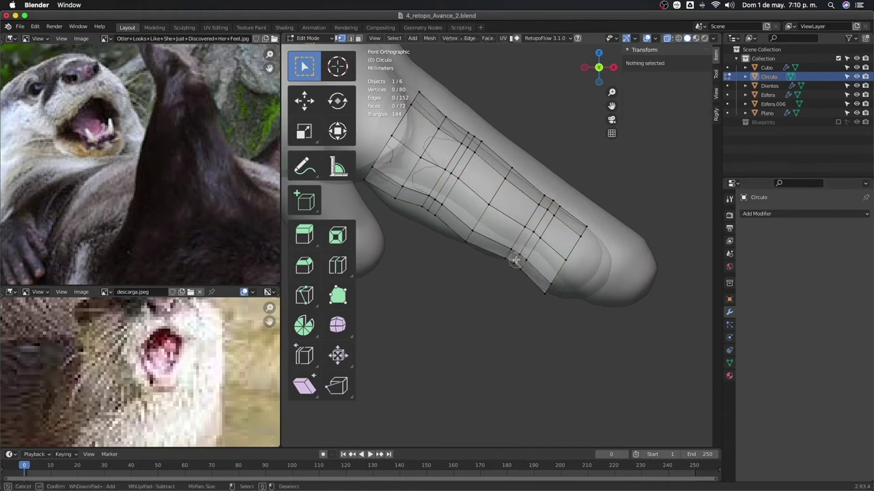
left_click_drag(515, 260, 518, 255)
key("g")
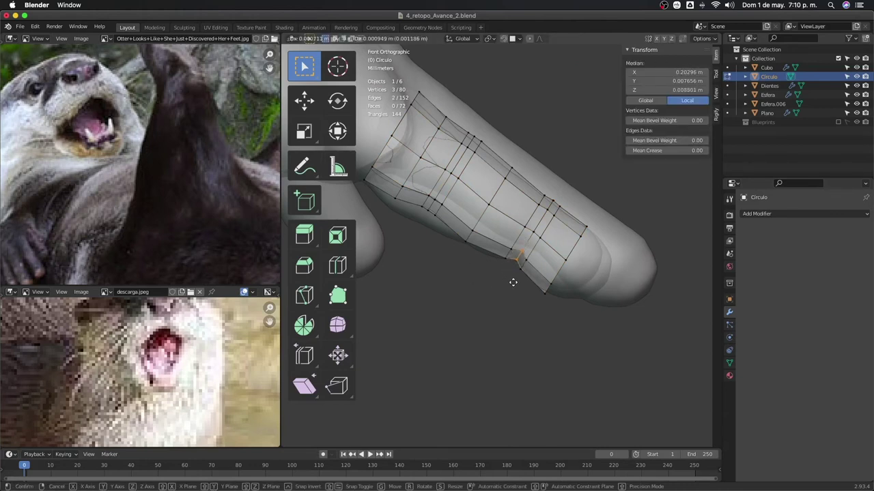
left_click(512, 282)
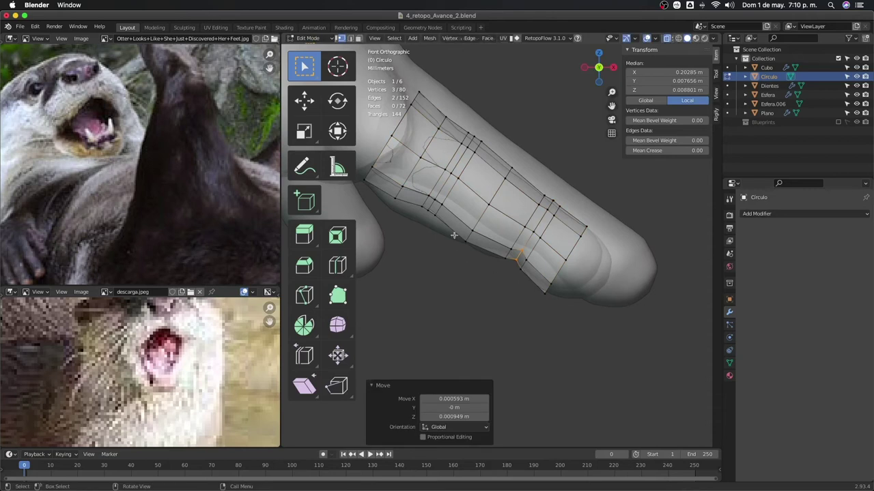
left_click(431, 209)
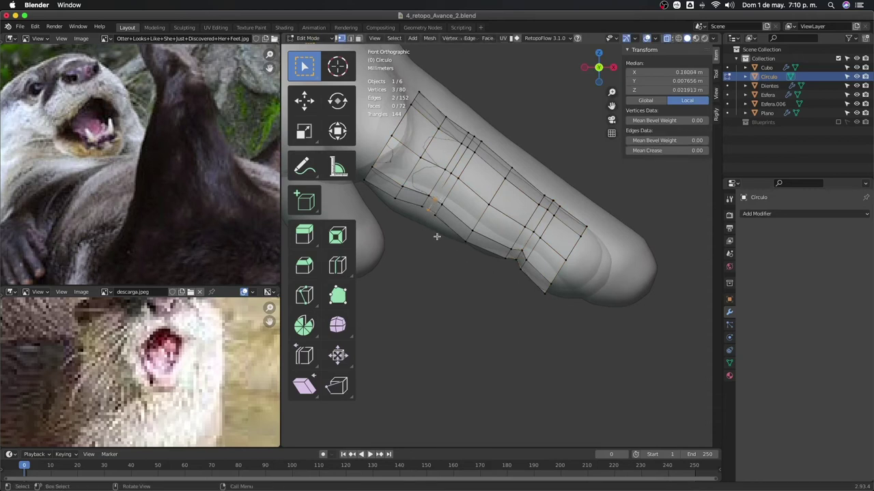
key("g")
left_click(442, 235)
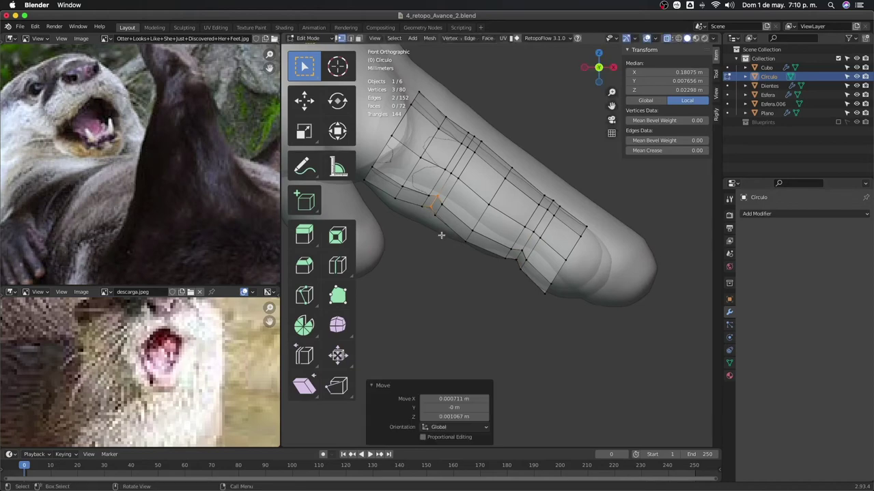
mouse_move(442, 235)
middle_mouse_down()
mouse_move(450, 251)
mouse_move(496, 236)
middle_mouse_up()
Isolate the tube, add a level-2 Subdivision modifier and shade it smooth
key("Tab")
key("KP_Divide")
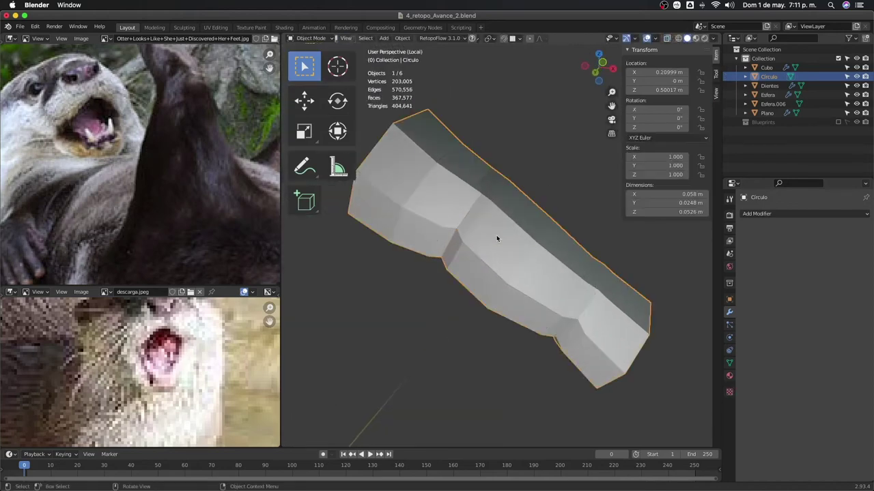
scroll(657, 269, "down", 2)
key("ctrl+2")
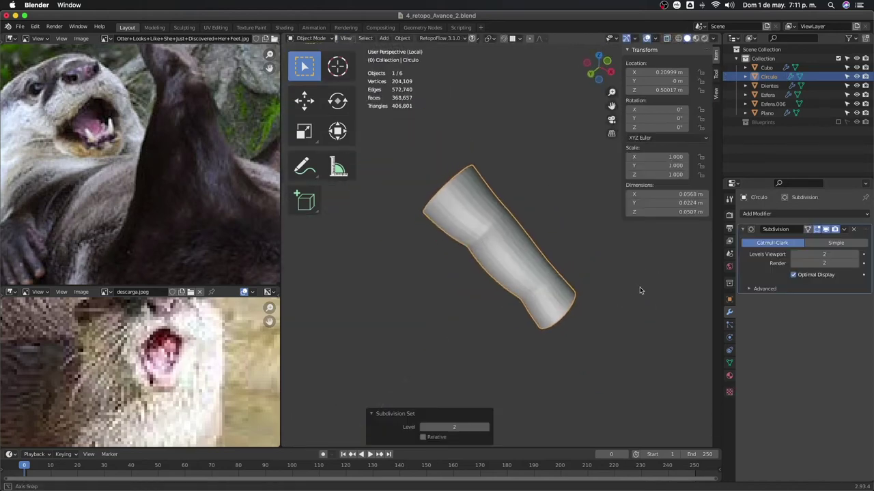
mouse_move(639, 288)
middle_mouse_down()
mouse_move(575, 297)
mouse_move(583, 314)
mouse_move(527, 316)
middle_mouse_up()
right_click(575, 297)
left_click(573, 288)
scroll(475, 330, "up", 3)
middle_click_drag(476, 330, 522, 253)
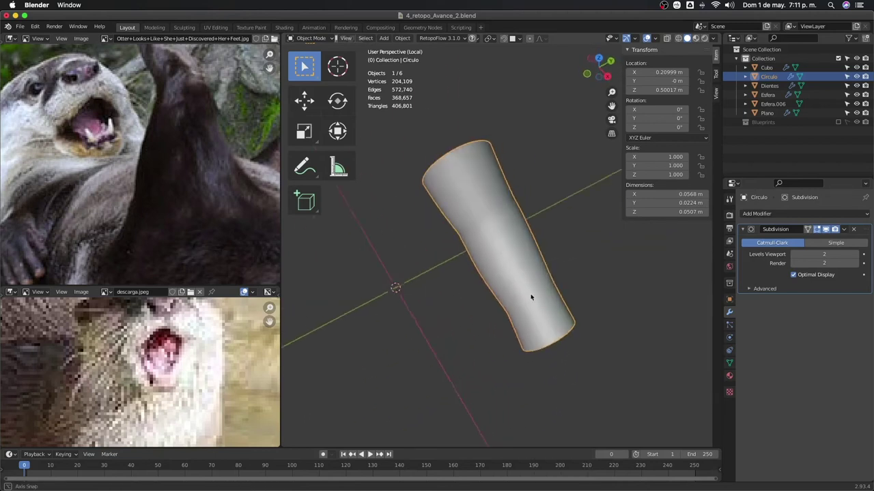
In Edit Mode, slide the first upper edge loop along the tube
key("Tab")
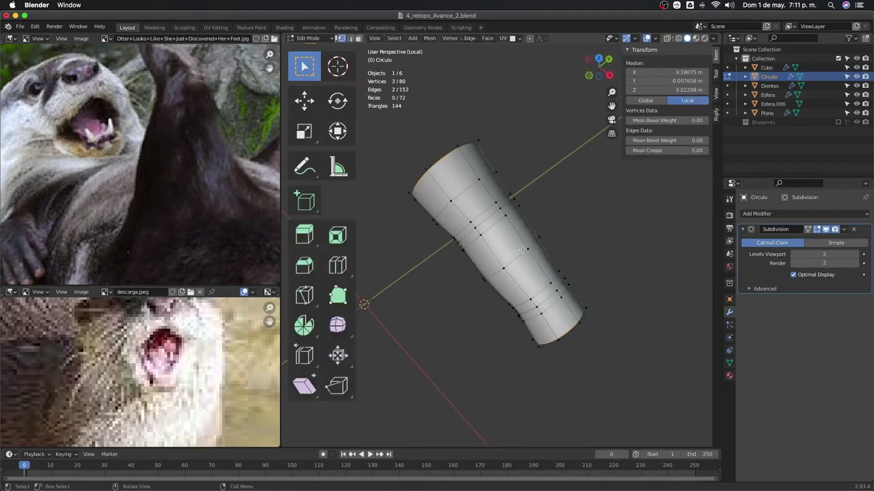
left_click(484, 230)
mouse_move(484, 229)
middle_mouse_down()
mouse_move(523, 221)
mouse_move(502, 245)
middle_mouse_up()
left_click(522, 221, "ctrl")
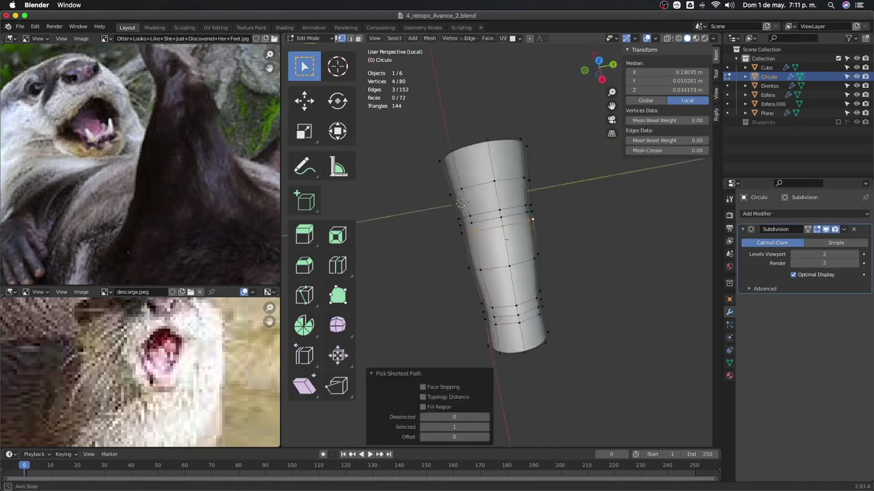
key("g")
key("g")
left_click(498, 249)
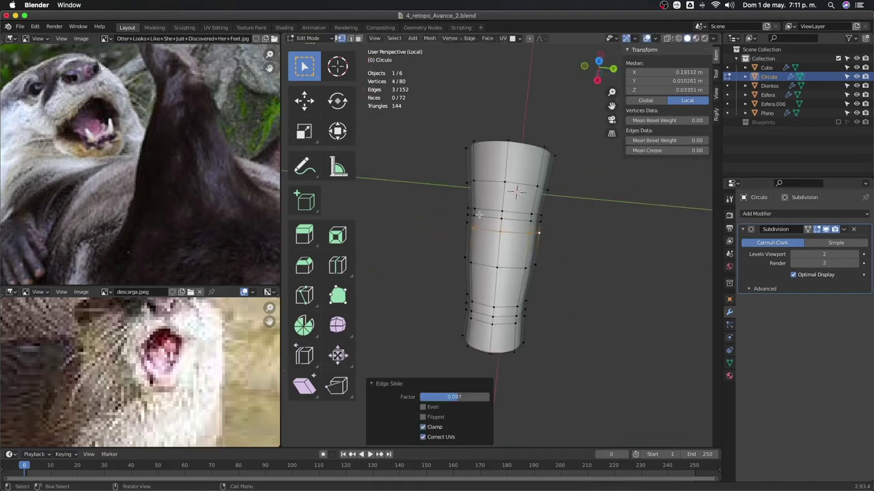
Slide two more upper edge loops down the tube to even the spacing
left_click(504, 238)
left_click(529, 227, "ctrl")
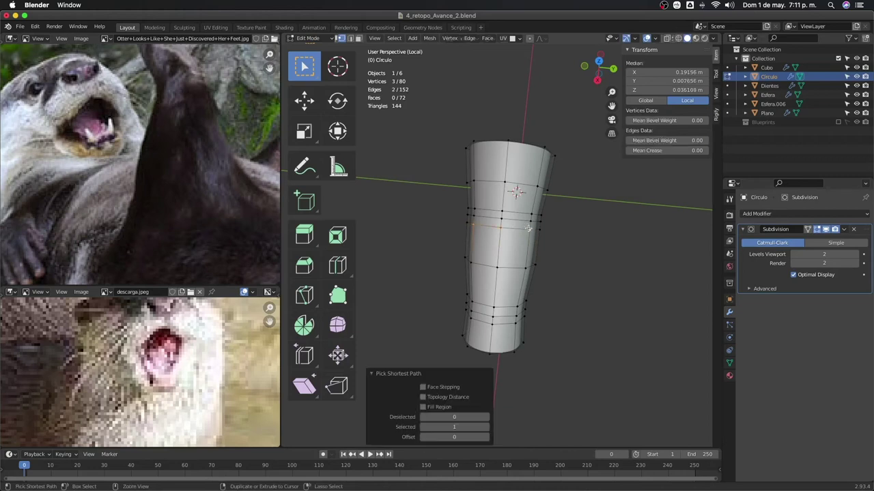
key("g")
key("g")
left_click(521, 252)
left_click(472, 207)
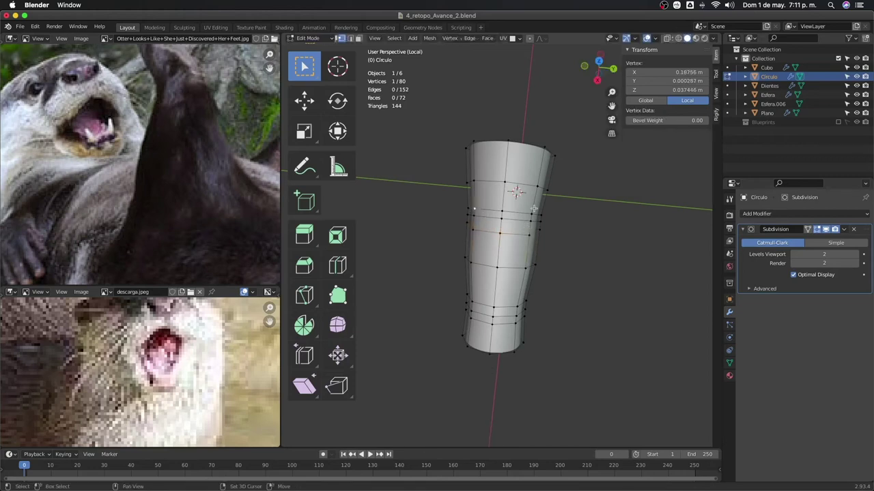
left_click(504, 214, "ctrl")
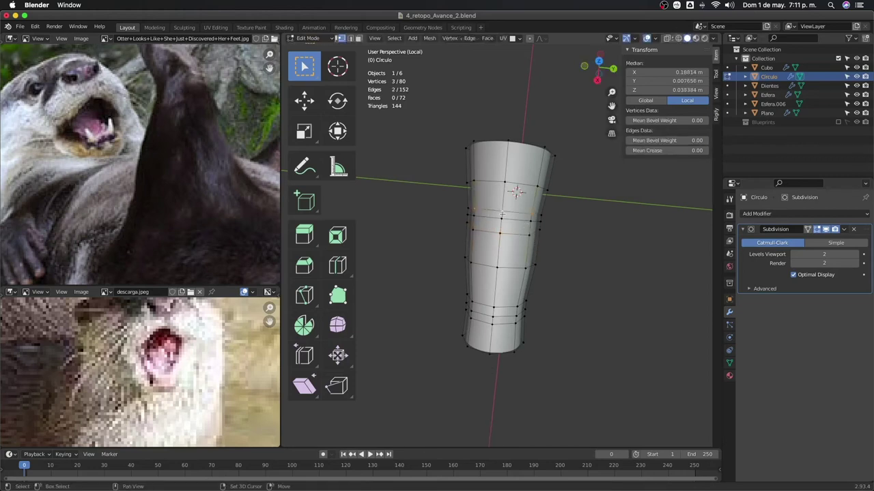
key("g")
key("g")
left_click(525, 237)
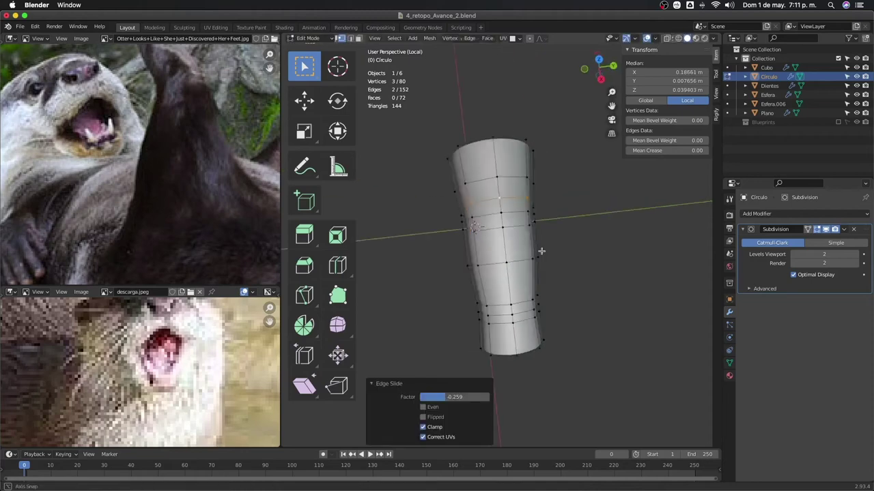
Slide the lower edge loops, the last by factor 0.204, then return to Object Mode
middle_click_drag(525, 238, 552, 274)
key("ctrl+z")
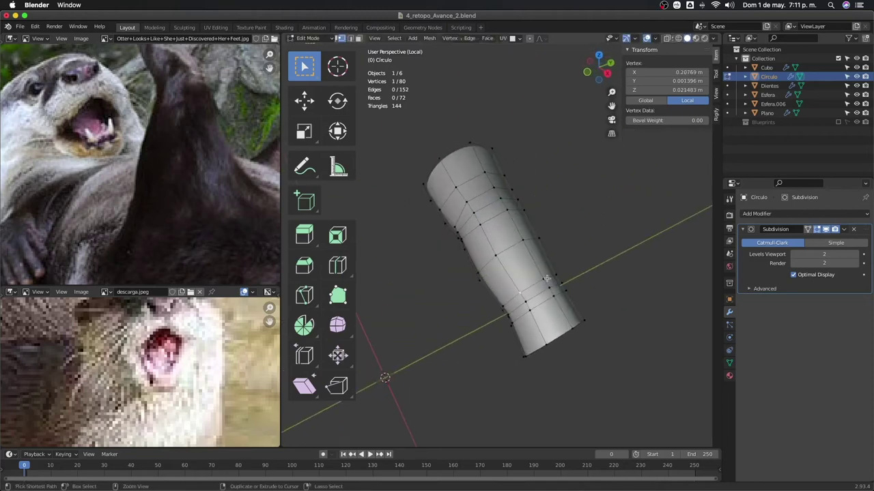
left_click(541, 293, "ctrl")
key("g")
key("g")
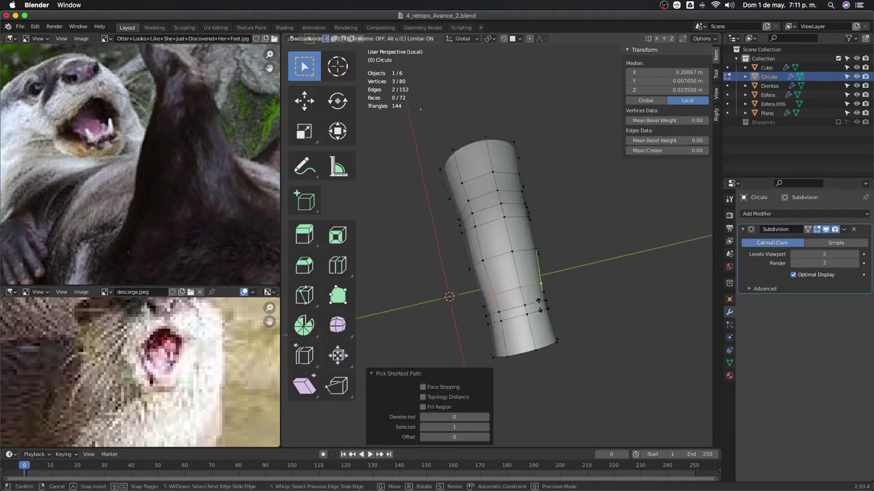
left_click(540, 303)
left_click(489, 325)
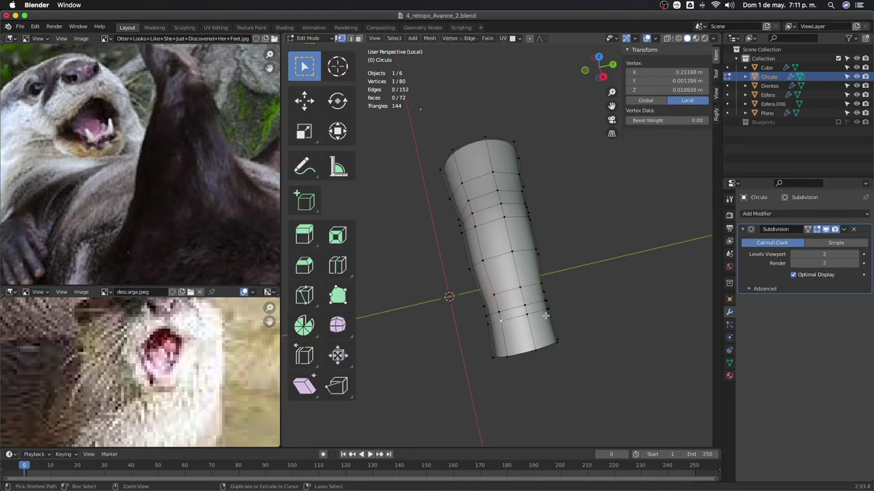
left_click(545, 315, "ctrl")
mouse_move(545, 315)
middle_mouse_down()
mouse_move(532, 328)
mouse_move(595, 322)
mouse_move(572, 294)
mouse_move(605, 302)
middle_mouse_up()
key("g")
key("g")
left_click(528, 339)
key("Tab")
key("KP_3")
Resume editing the isolated finger tube in front view and position its end loop
key("KP_1")
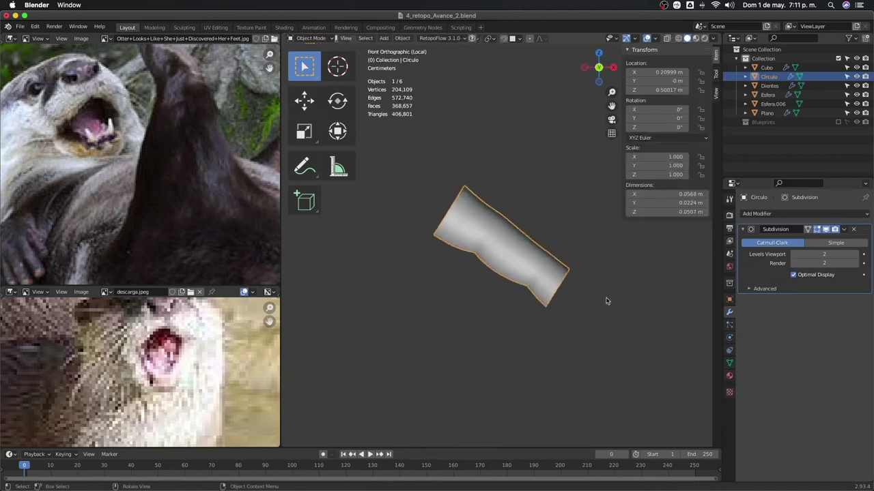
key("Tab")
key("KP_Divide")
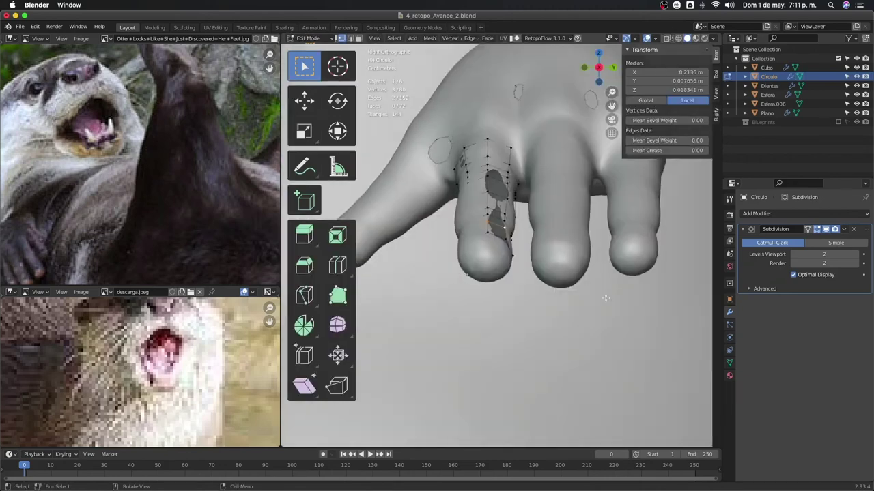
key("KP_Divide")
key("KP_1")
scroll(605, 296, "up", 3)
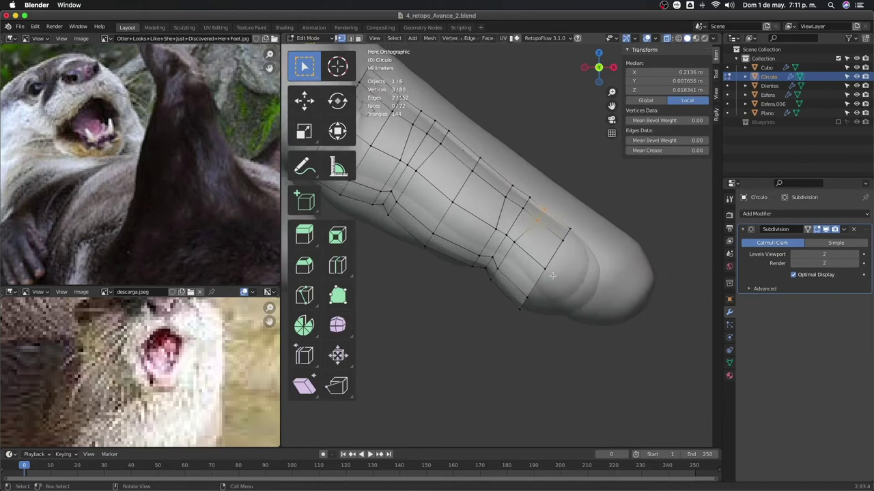
left_click(549, 265, "alt")
Extrude the end loop once, shrinking and moving it to start the taper
key("e")
left_click(617, 309)
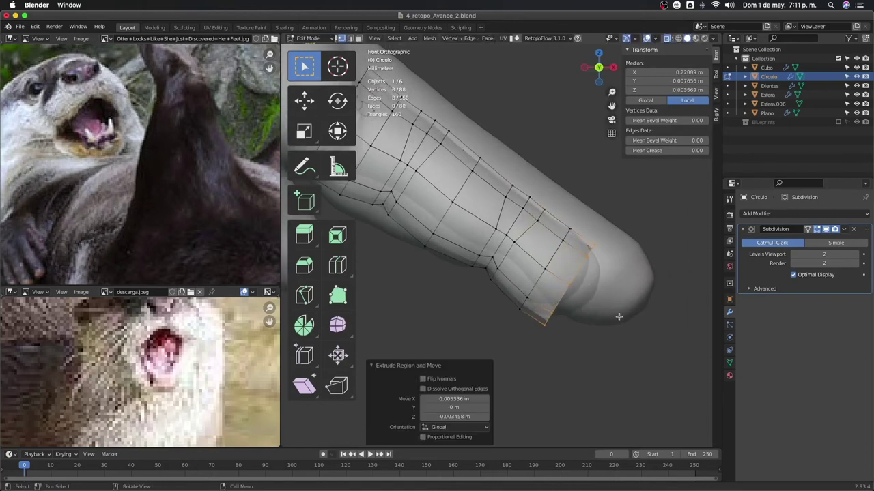
key("s")
left_click(601, 313)
key("g")
left_click(604, 311)
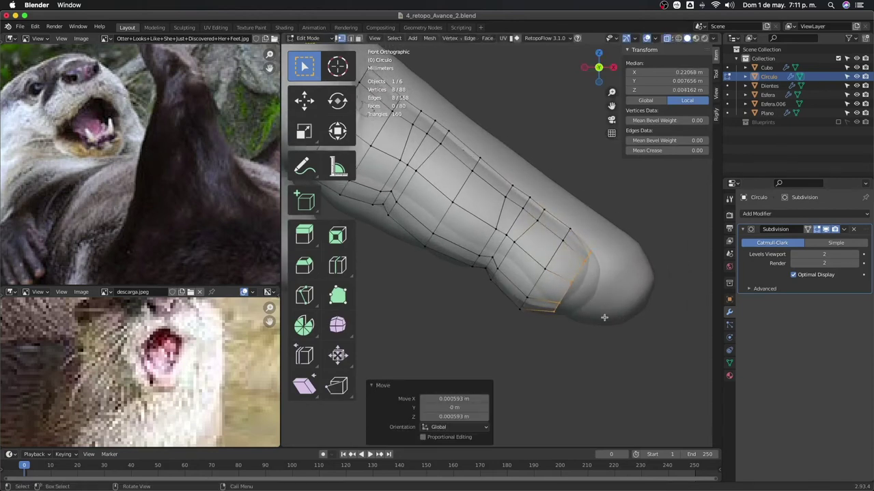
key("s")
left_click(607, 323)
Extrude a second loop, scale it to 0.424 and move it to round the fingertip
key("e")
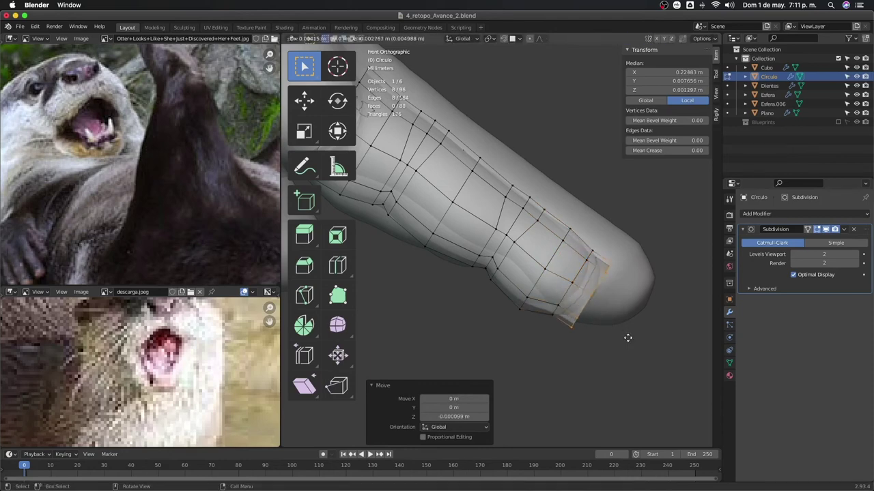
left_click(617, 330)
key("s")
left_click(598, 319)
key("g")
left_click(599, 313)
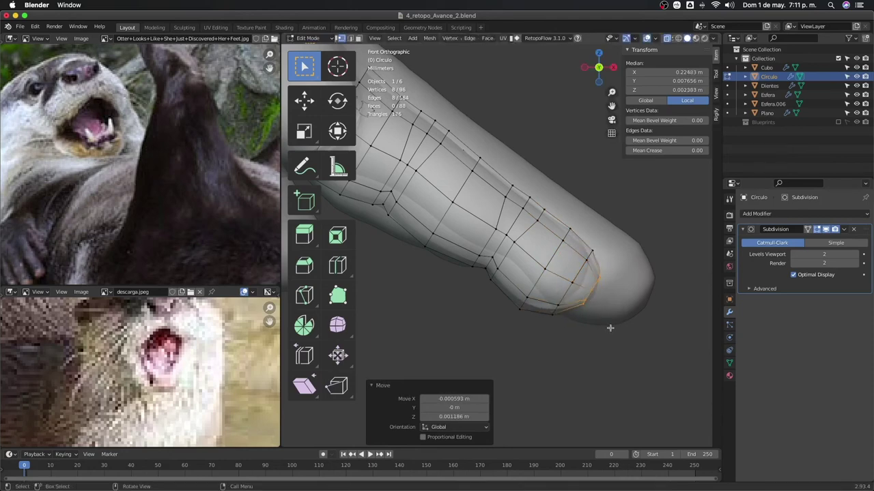
mouse_move(608, 326)
middle_mouse_down()
mouse_move(557, 297)
mouse_move(593, 320)
mouse_move(575, 274)
middle_mouse_up()
key("KP_Divide")
Connect the fingertip vertices and fill faces across the tip hole
left_click(576, 274)
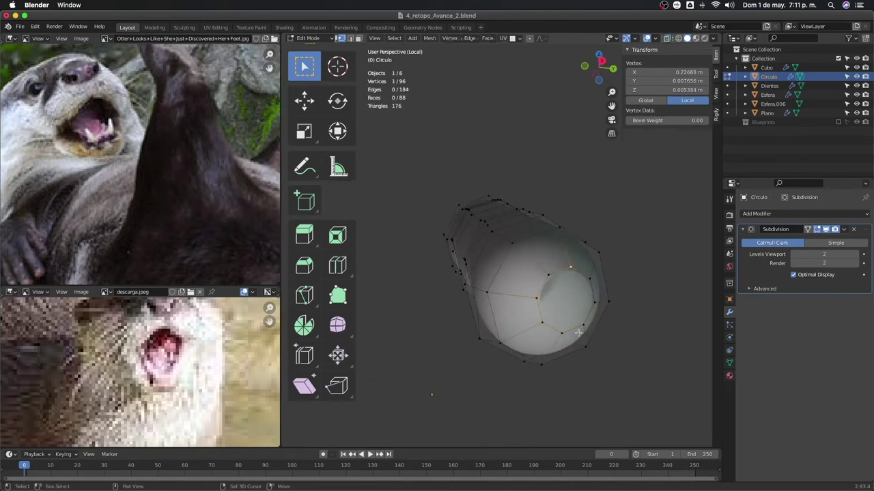
key("f")
right_click(566, 336)
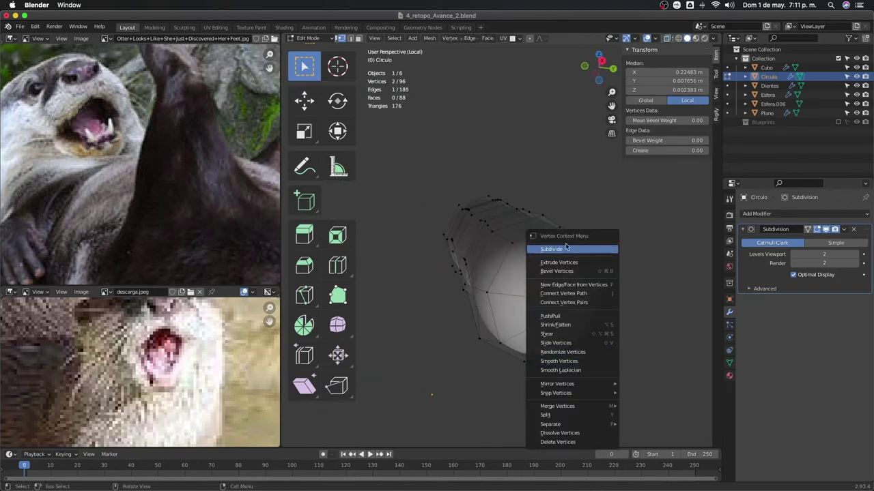
left_click(565, 248)
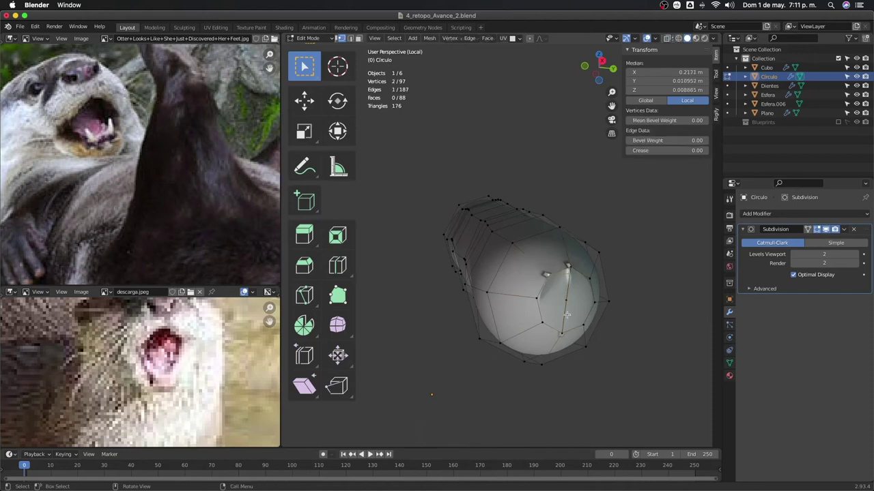
key("ctrl+z")
key("ctrl+shift+z")
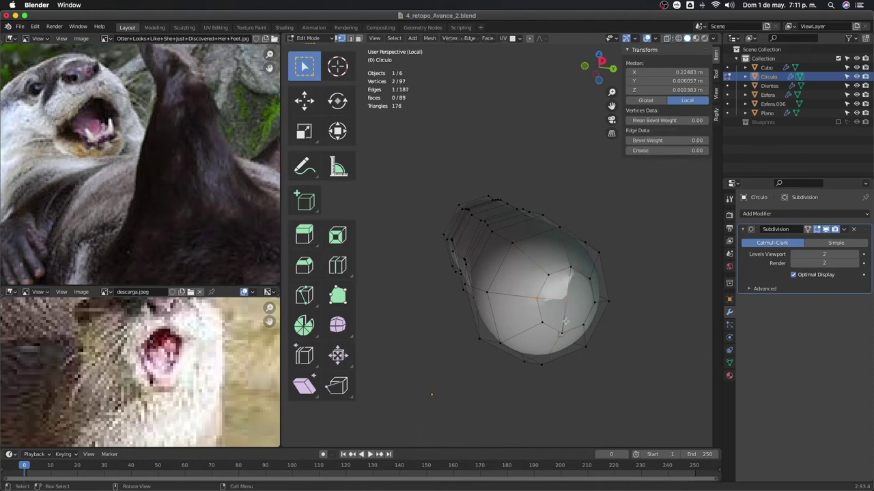
key("ctrl+z")
key("ctrl+shift+z")
key("ctrl+shift+z")
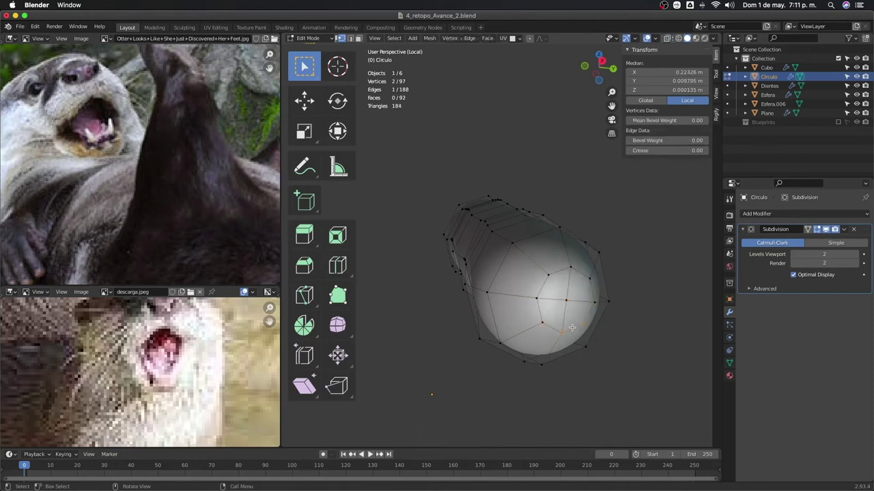
From the front view, move a tip vertex into place and return to Object Mode
key("KP_1")
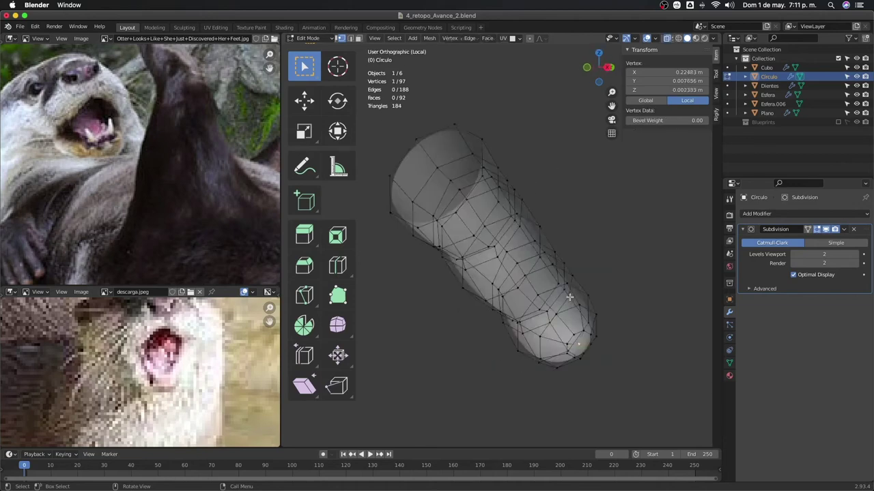
key("g")
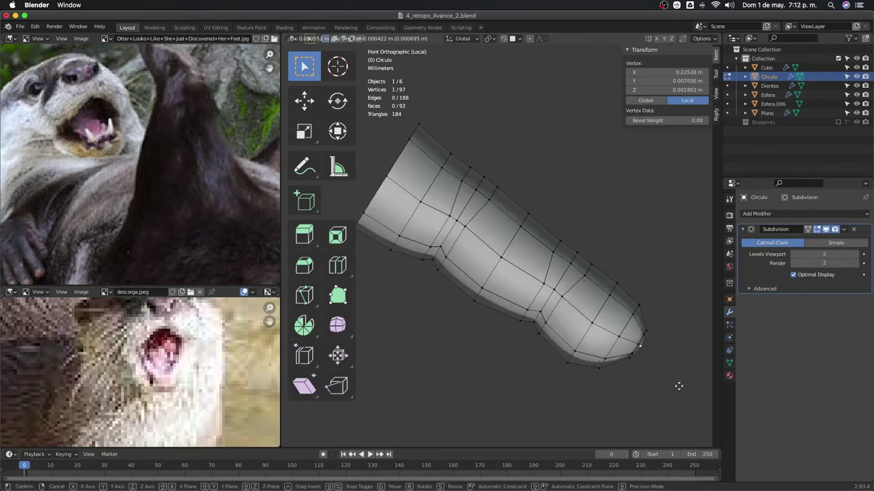
left_click(630, 367)
key("Tab")
middle_click_drag(630, 366, 507, 345)
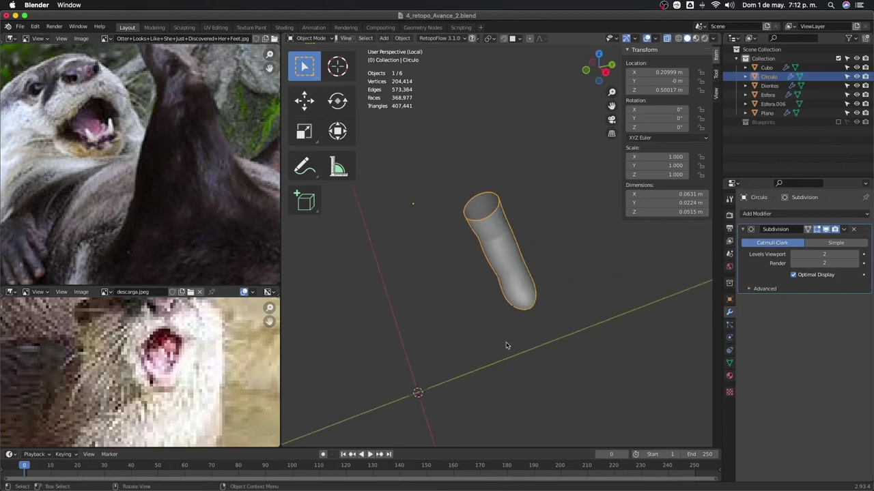
Inspect the tube in wireframe shading, then switch back to solid
key("z")
left_click(445, 357)
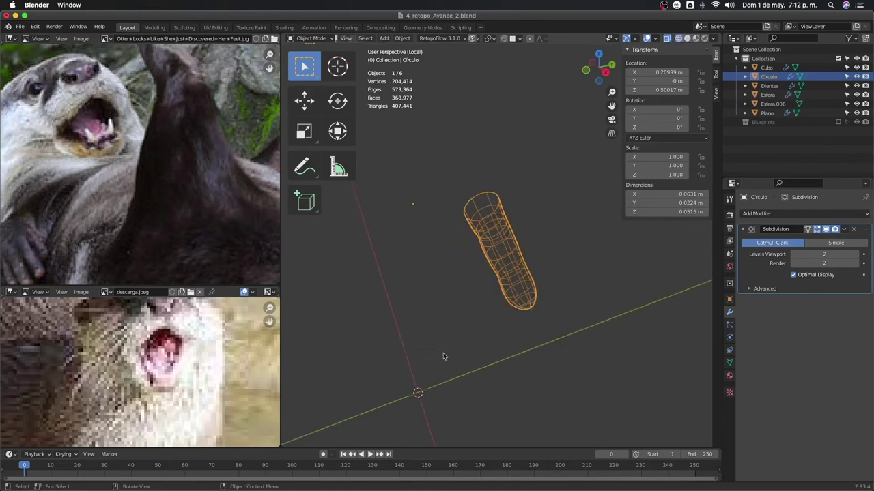
middle_click_drag(444, 357, 530, 359)
key("z")
left_click(624, 348)
mouse_move(624, 349)
middle_mouse_down()
mouse_move(532, 345)
mouse_move(541, 341)
middle_mouse_up()
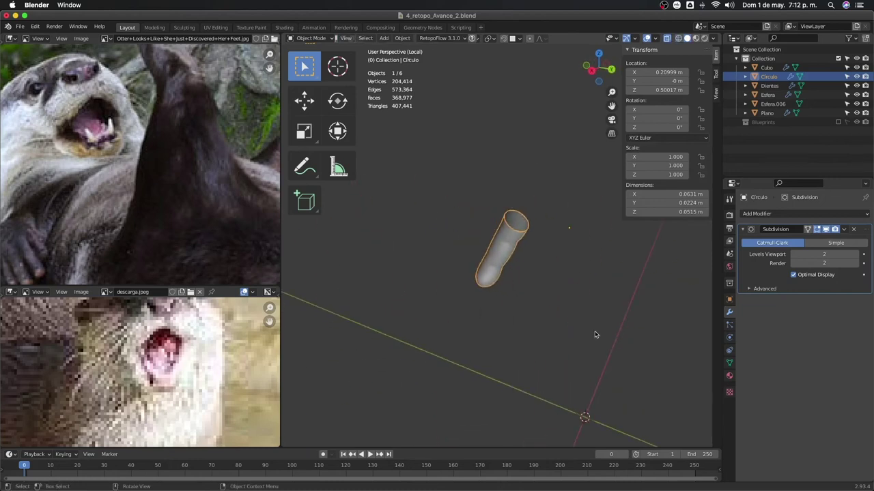
Recalculate the whole tube's normals outward and exit local view to show the otter
key("Tab")
key("a")
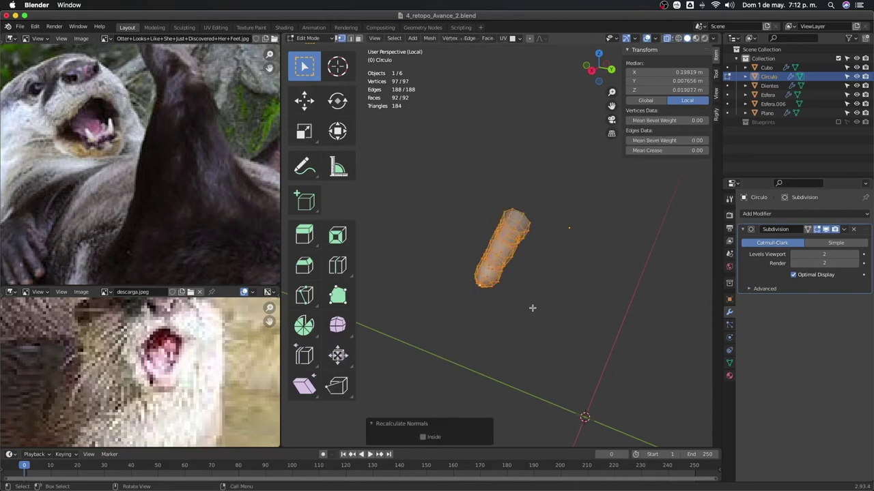
key("Tab")
middle_click_drag(618, 292, 630, 306)
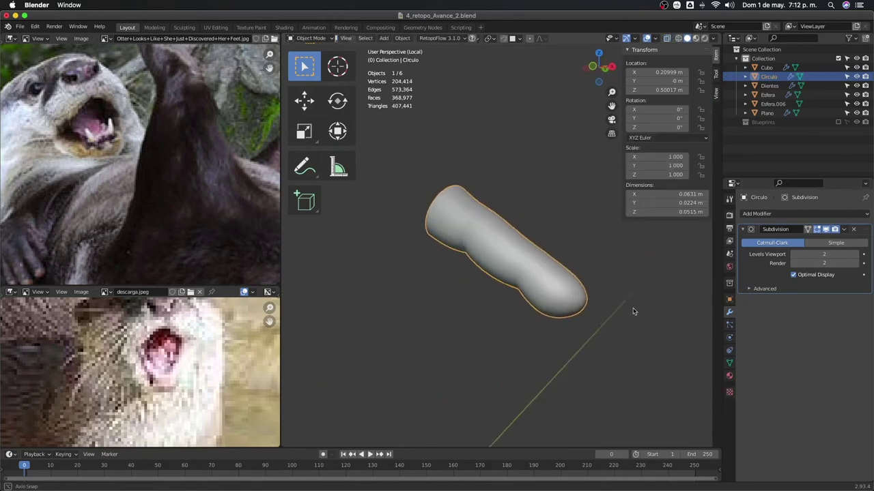
key("slash")
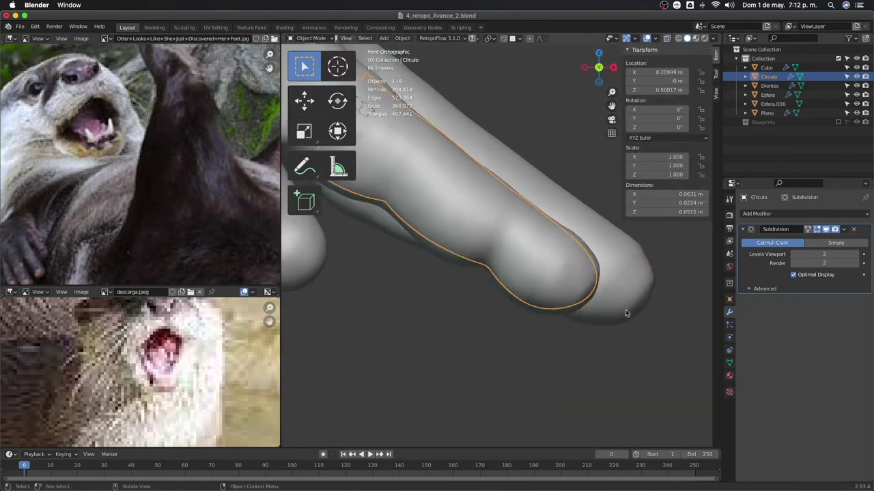
middle_click_drag(627, 313, 460, 382)
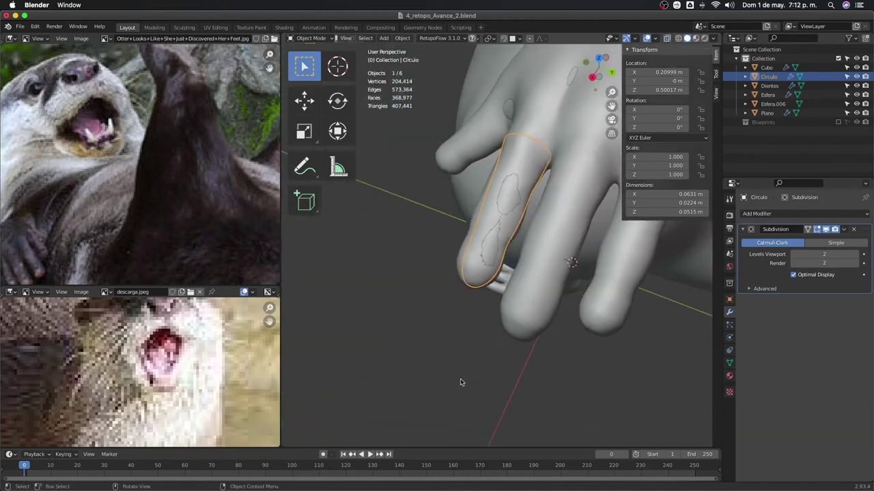
Proportionally scale the fingertip edge loop along Y to fit the finger
key("Tab")
scroll(488, 319, "up", 3)
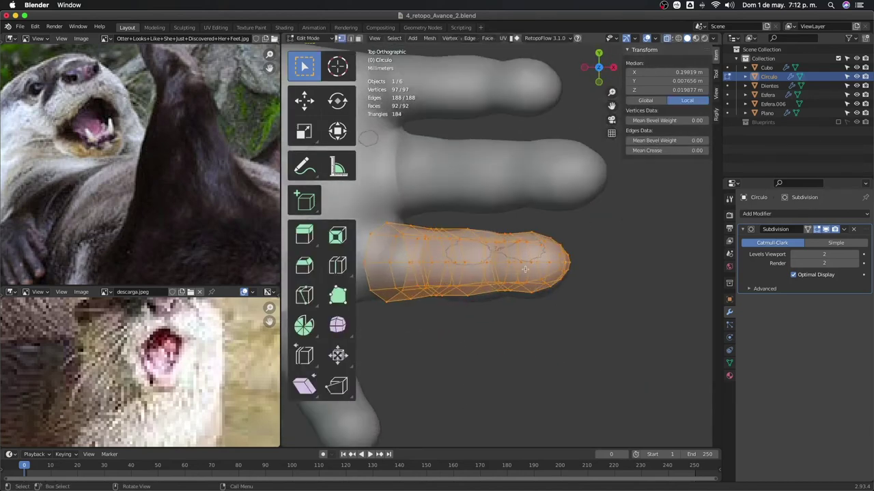
left_click(545, 254, "alt")
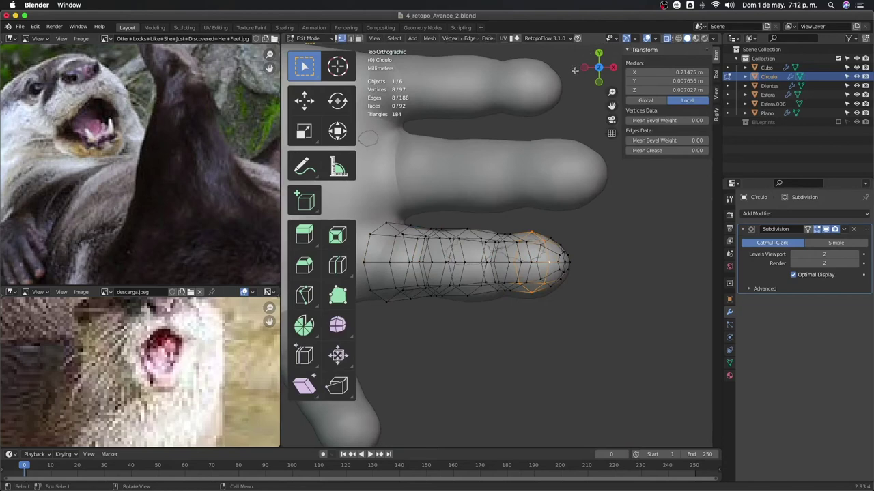
key("ctrl+space")
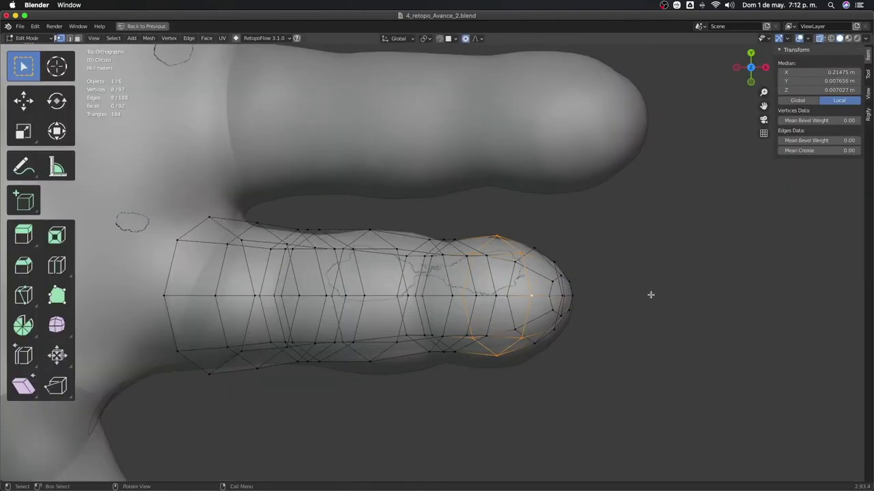
key("s")
key("y")
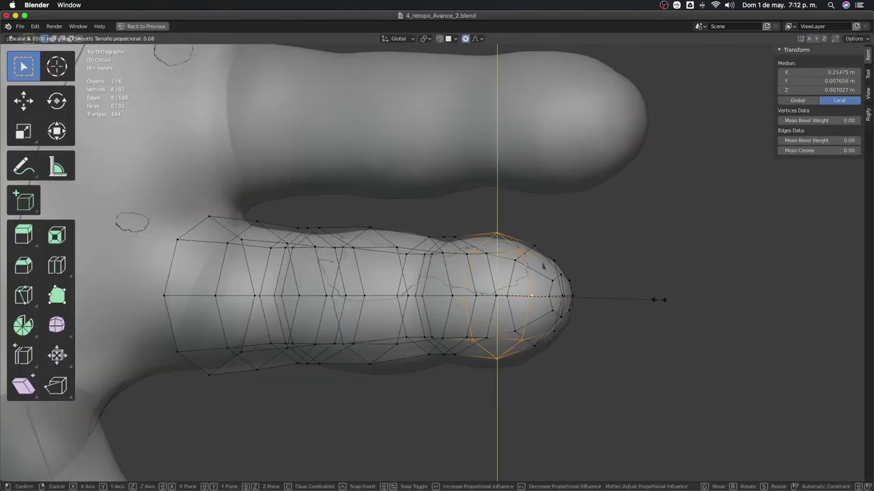
scroll(660, 307, "up", 10)
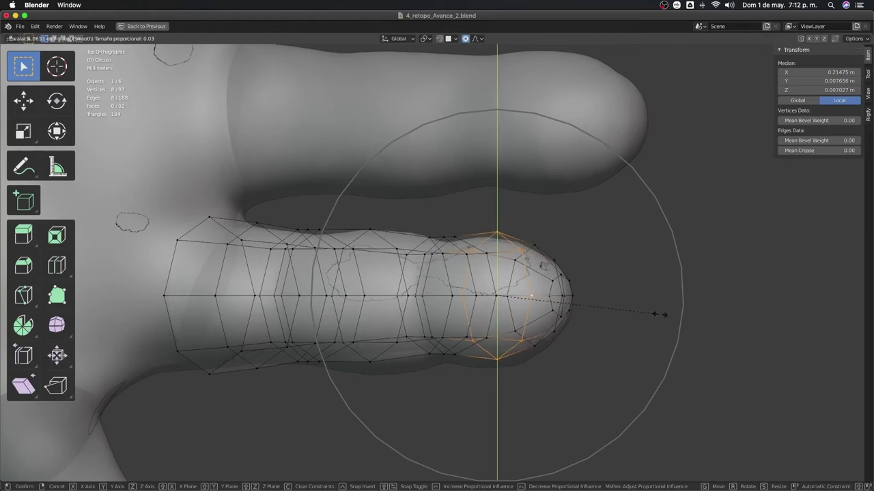
left_click(661, 314)
Return to Object Mode and view the hand in perspective
key("Tab")
scroll(659, 312, "down", 3)
key("z")
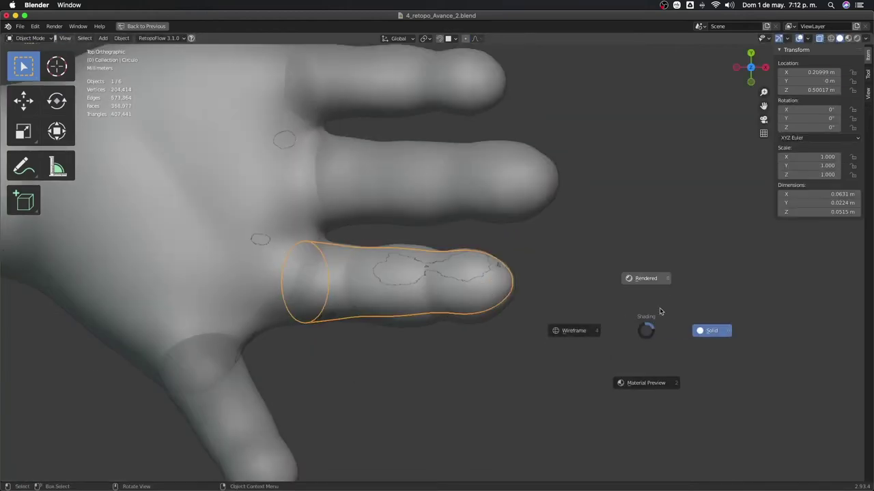
key("Escape")
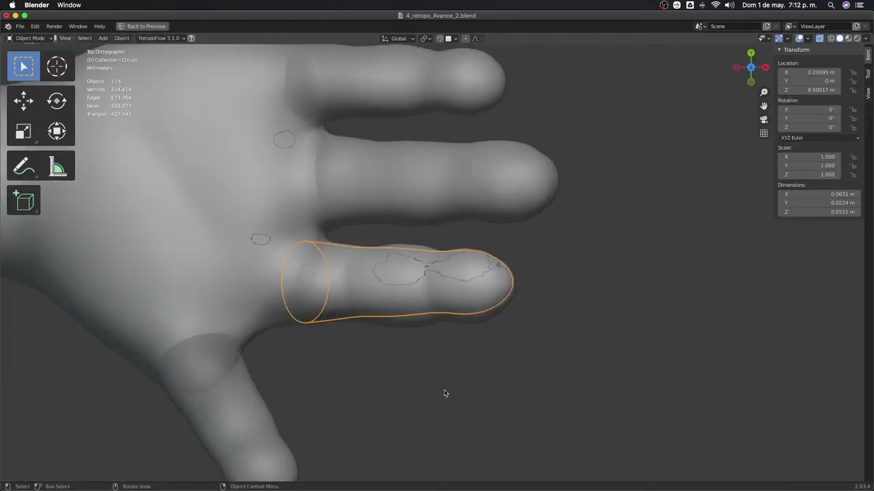
mouse_move(444, 391)
middle_mouse_down()
mouse_move(400, 348)
mouse_move(389, 287)
mouse_move(310, 275)
middle_mouse_up()
Duplicate the finger tube onto the middle finger and resize it
key("shift+d")
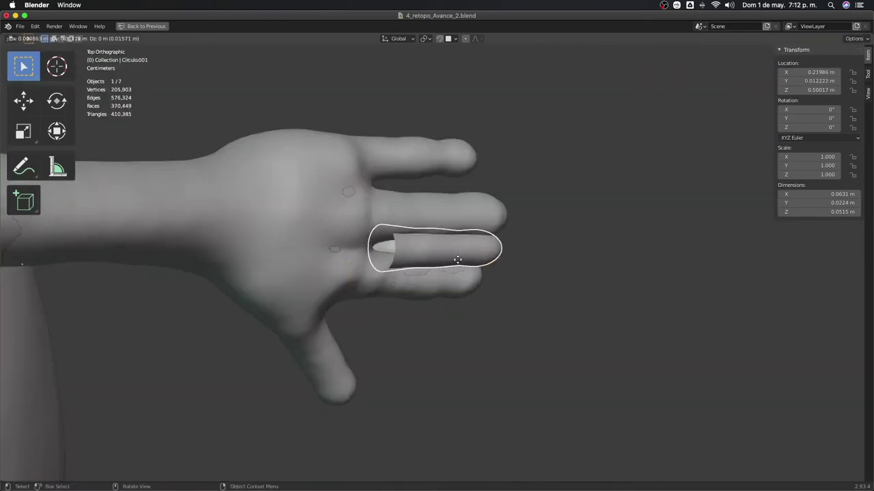
left_click(460, 236)
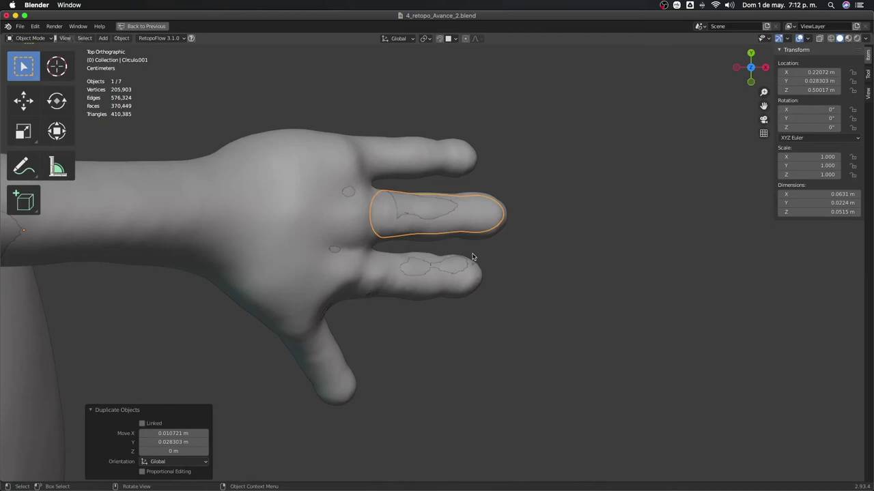
key("KP_1")
key("s")
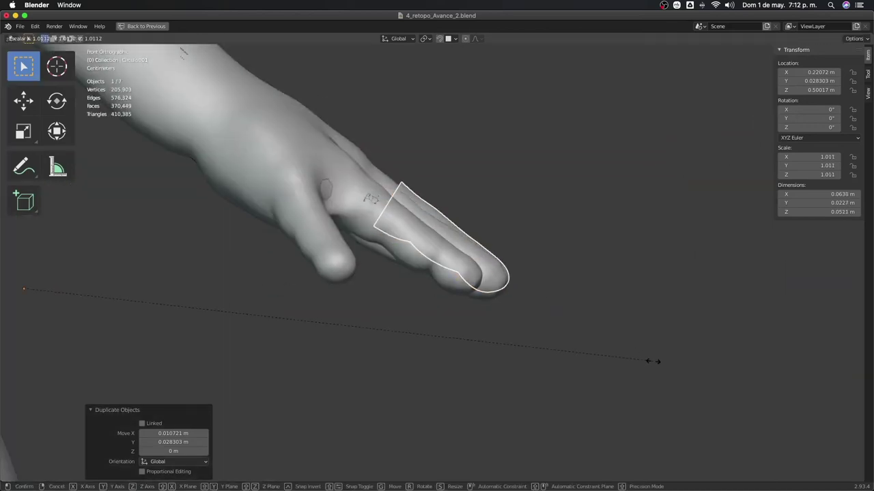
left_click(614, 341)
In Edit Mode, proportionally enlarge the tube to 1.070 and slide it along the finger
key("Tab")
key("s")
left_click(615, 344)
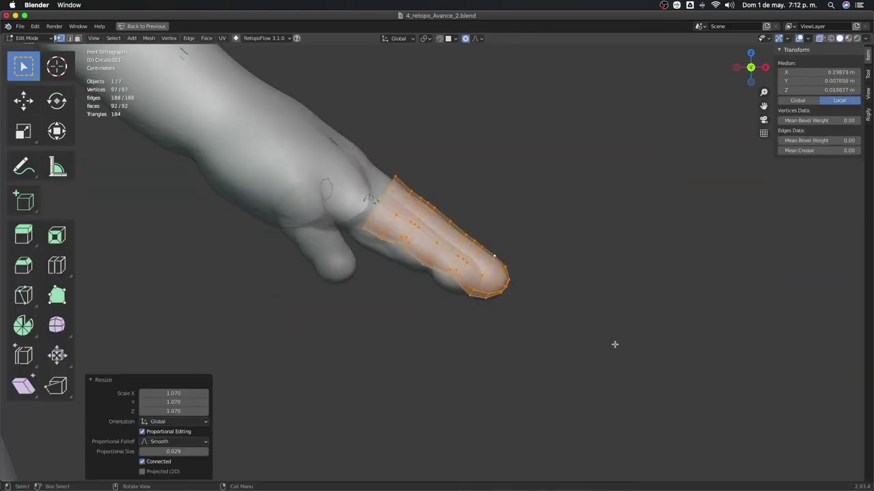
key("g")
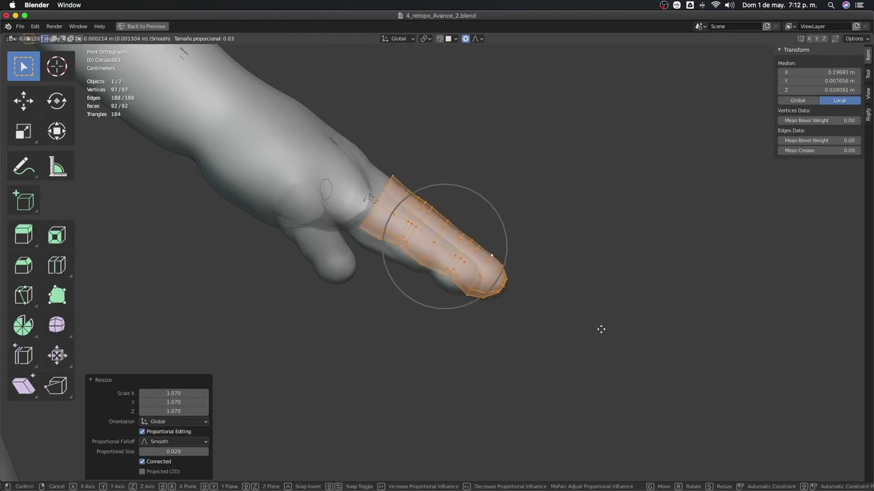
left_click(609, 331)
key("r")
key("Escape")
Nudge the tube to centre it on the finger, then return to Object Mode
key("g")
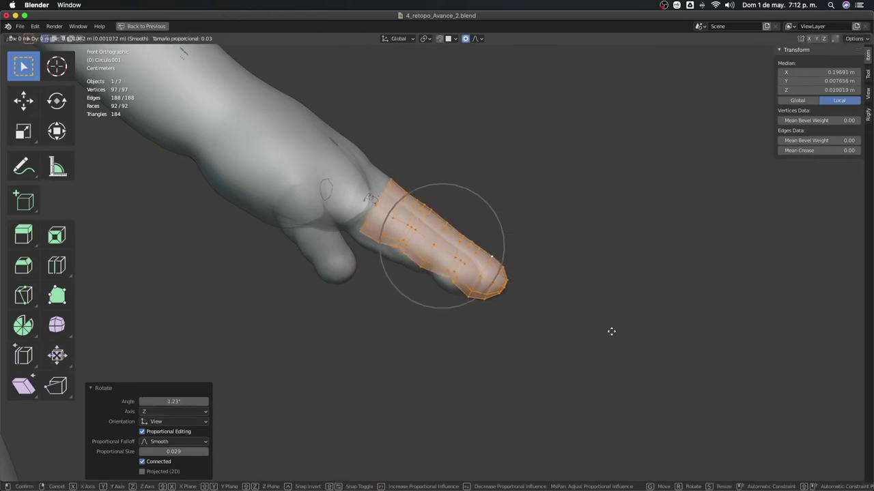
left_click(610, 332)
mouse_move(609, 332)
middle_mouse_down()
mouse_move(601, 356)
mouse_move(498, 390)
middle_mouse_up()
key("g")
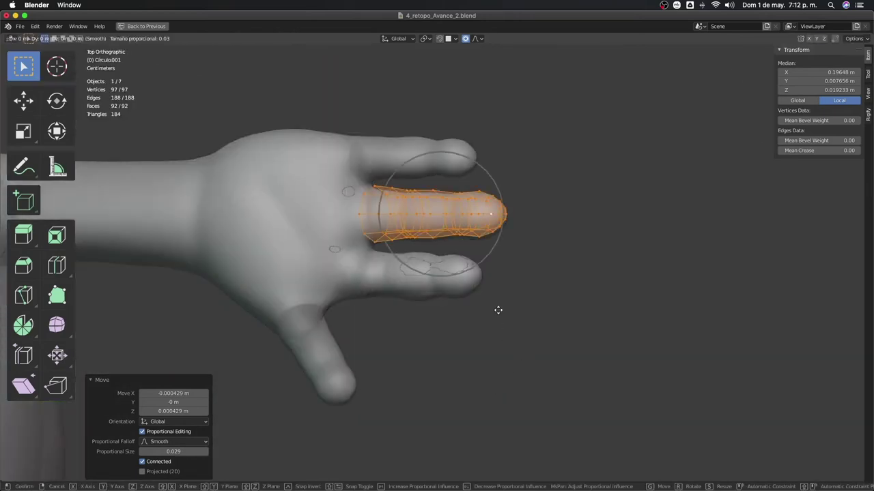
left_click(498, 315)
key("KP_1")
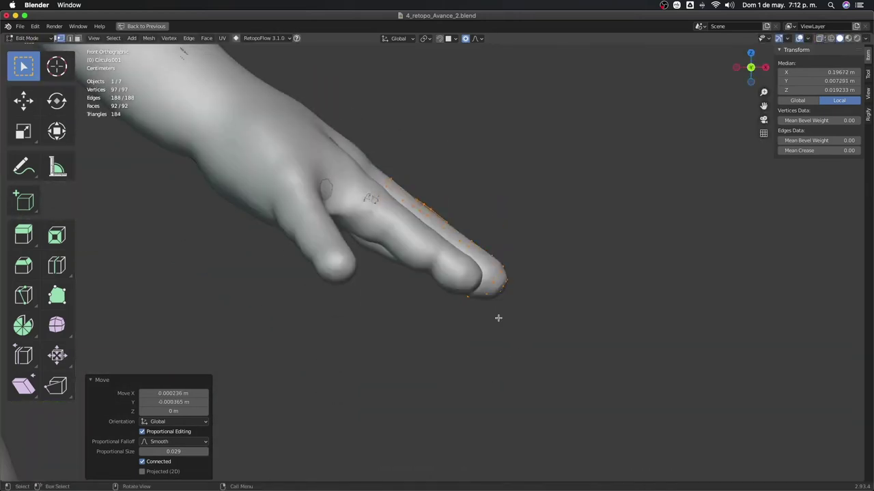
key("Tab")
Duplicate the lower finger's tube along Y onto the top finger
key("a")
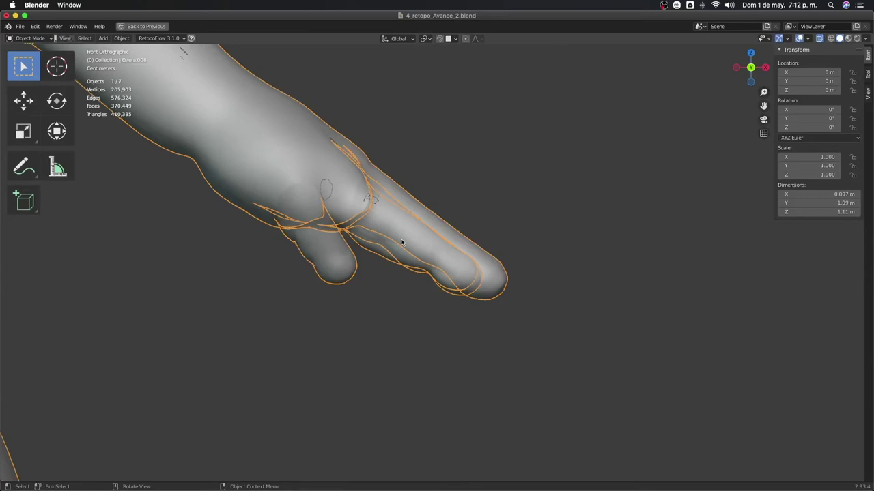
left_click(401, 243)
key("KP_7")
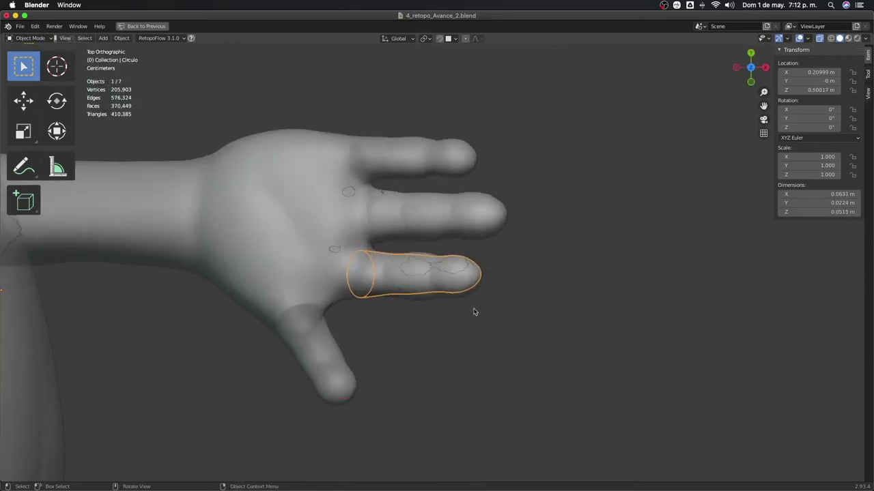
key("shift+d")
key("y")
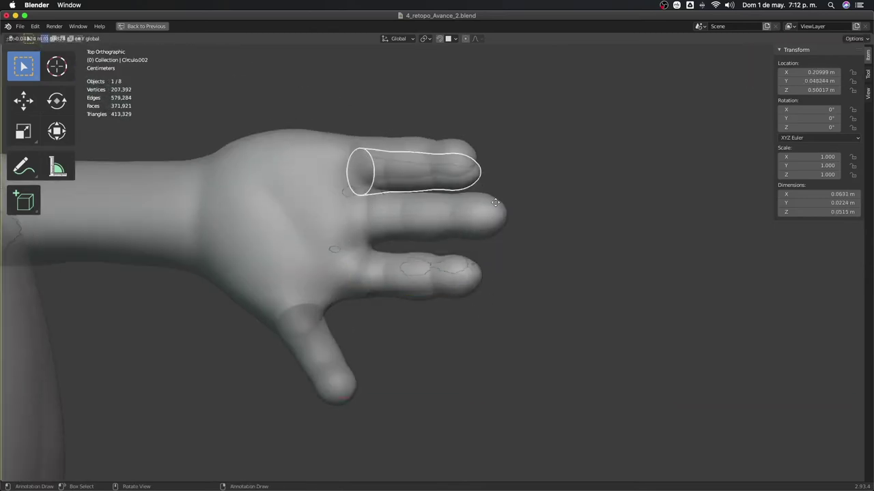
left_click(499, 189)
Duplicate the fitted finger tube and drop the copy below the hand
scroll(483, 334, "down", 3)
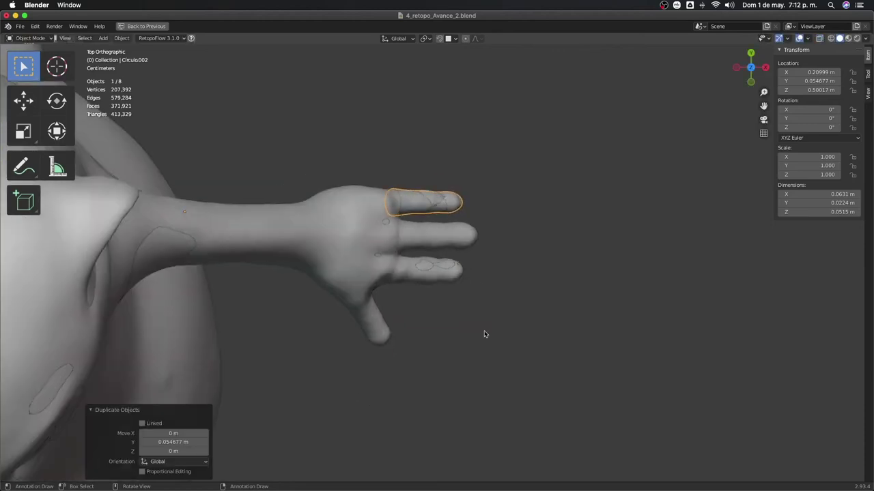
mouse_move(484, 334)
middle_mouse_down()
mouse_move(395, 247)
mouse_move(468, 303)
middle_mouse_up()
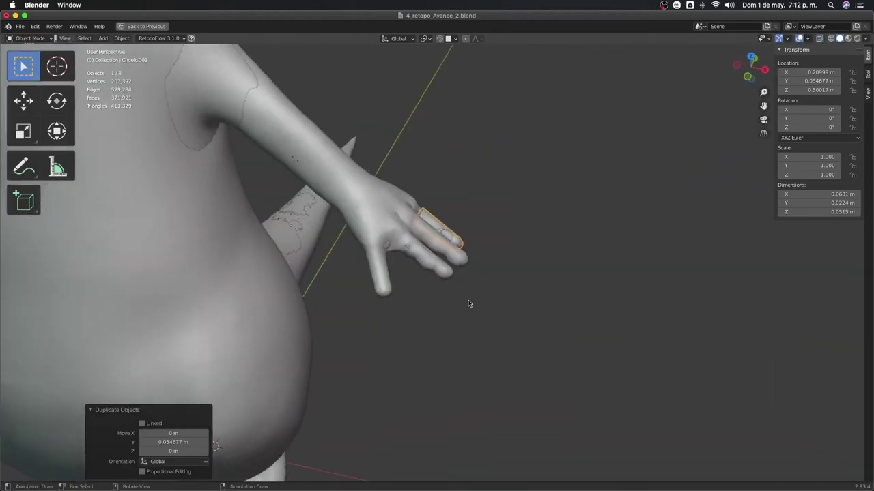
scroll(420, 280, "up", 2)
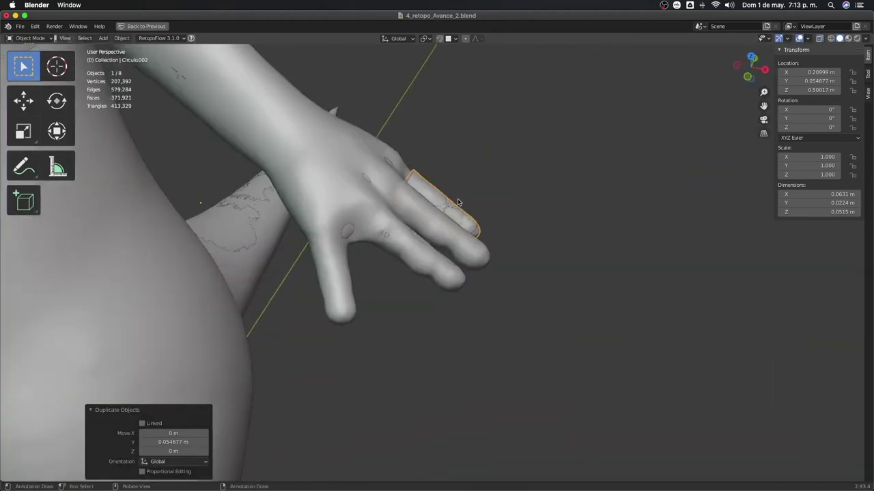
left_click(459, 236)
left_click(456, 244)
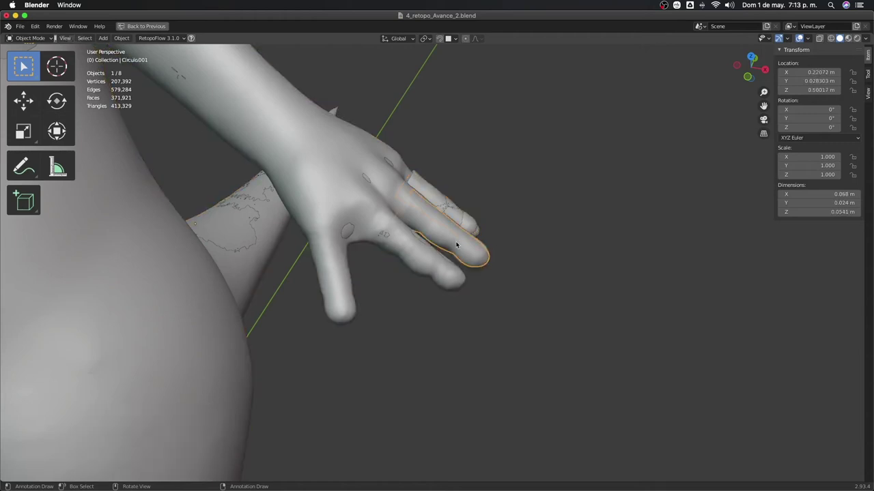
key("KP_7")
key("shift+d")
left_click(400, 334)
Rotate the copy 64.2° toward the thumb, move it on, and shrink it to 0.883
key("r")
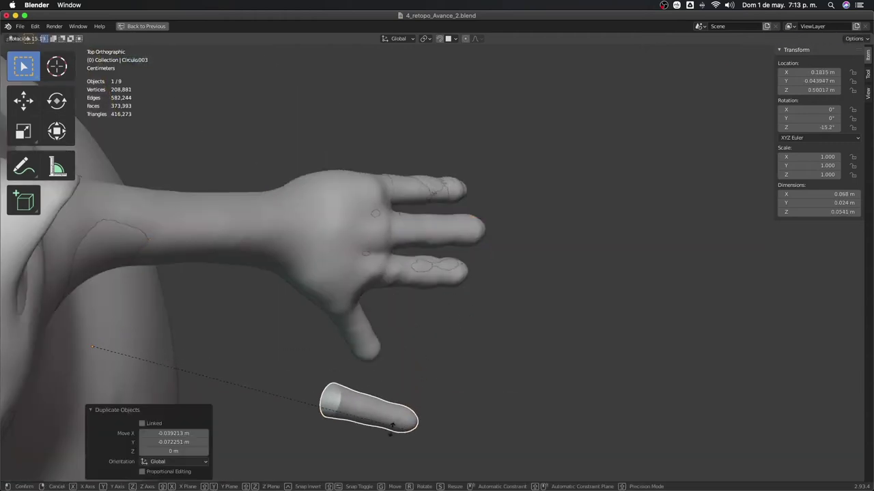
left_click(390, 414)
key("Tab")
key("r")
left_click(421, 411)
key("g")
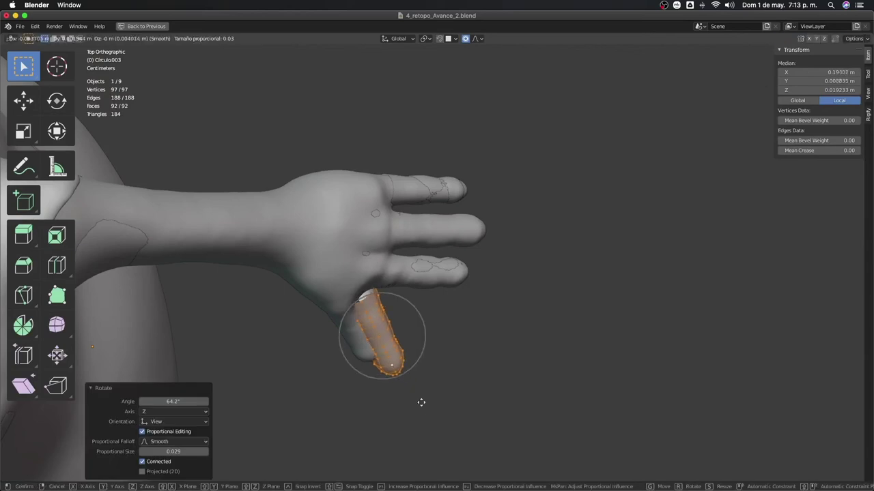
left_click(403, 398)
key("s")
left_click(420, 389)
Raise the tube onto the thumb and tilt it -5.45°, checking front and side views
middle_click_drag(421, 389, 422, 389)
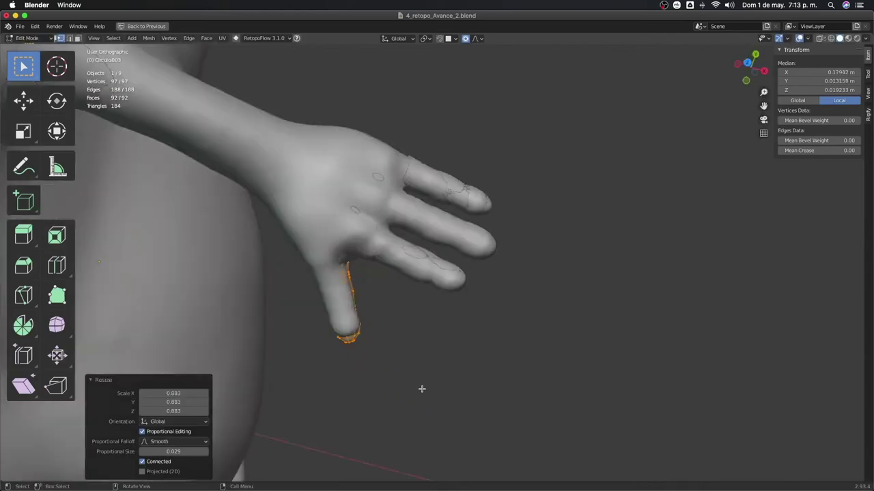
key("KP_1")
key("g")
left_click(402, 347)
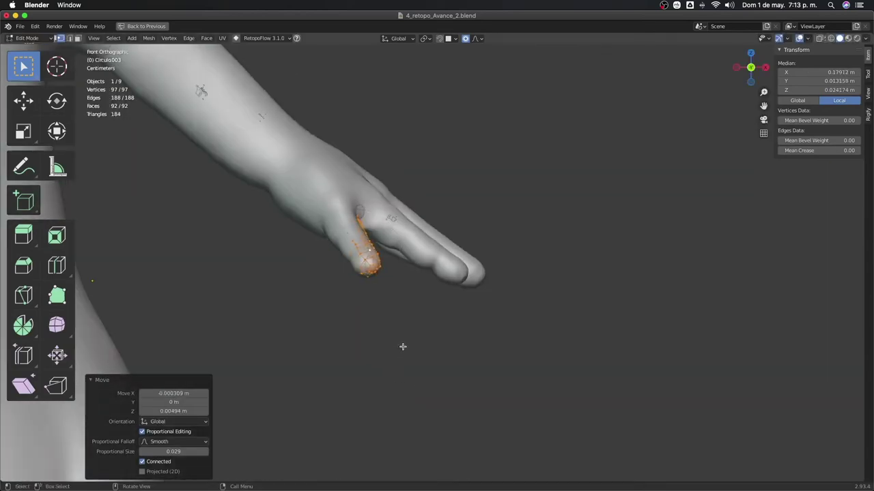
key("ctrl+KP_3")
key("KP_1")
key("KP_3")
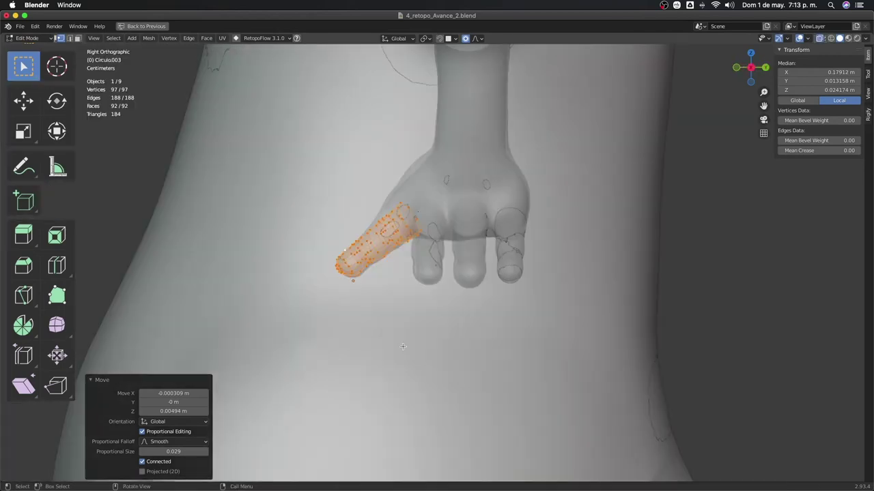
key("r")
left_click(408, 346)
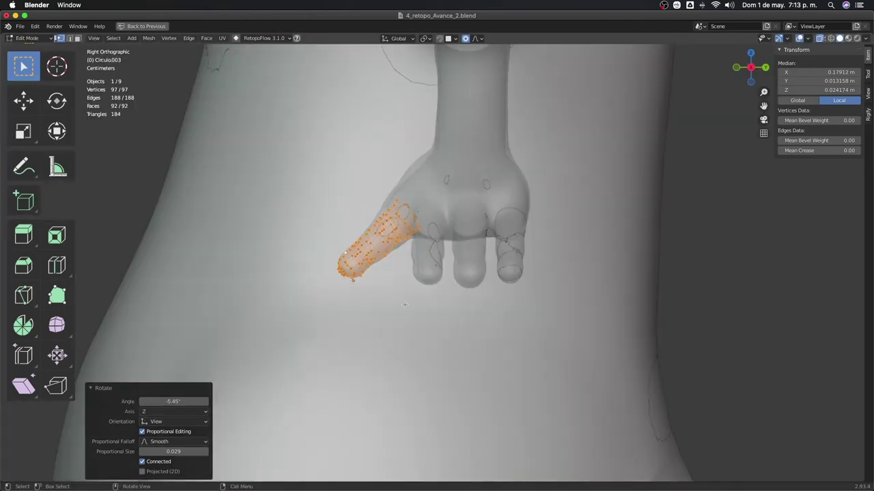
mouse_move(408, 346)
middle_mouse_down()
mouse_move(472, 364)
mouse_move(423, 302)
mouse_move(462, 363)
mouse_move(386, 360)
middle_mouse_up()
key("r")
key("Escape")
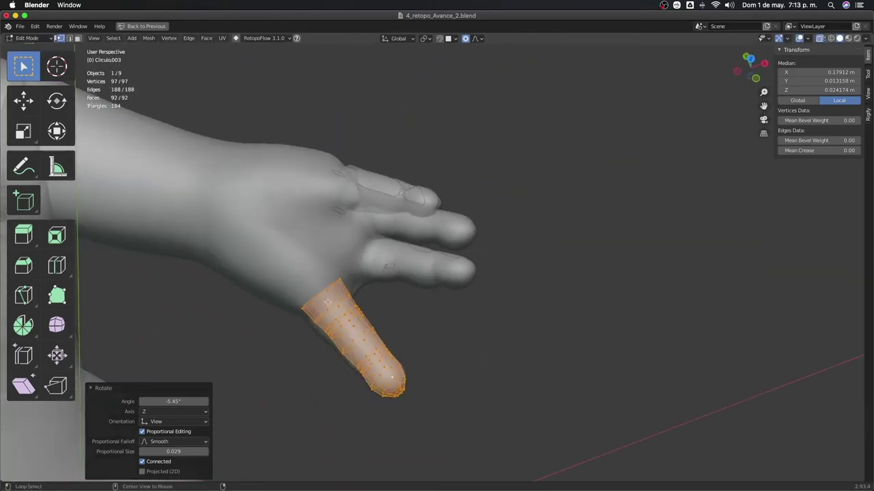
Adjust the tube's base edge loop toward the palm, then delete its vertices
left_click(327, 302, "alt")
middle_click_drag(328, 302, 322, 345)
key("s")
left_click(327, 330)
key("g")
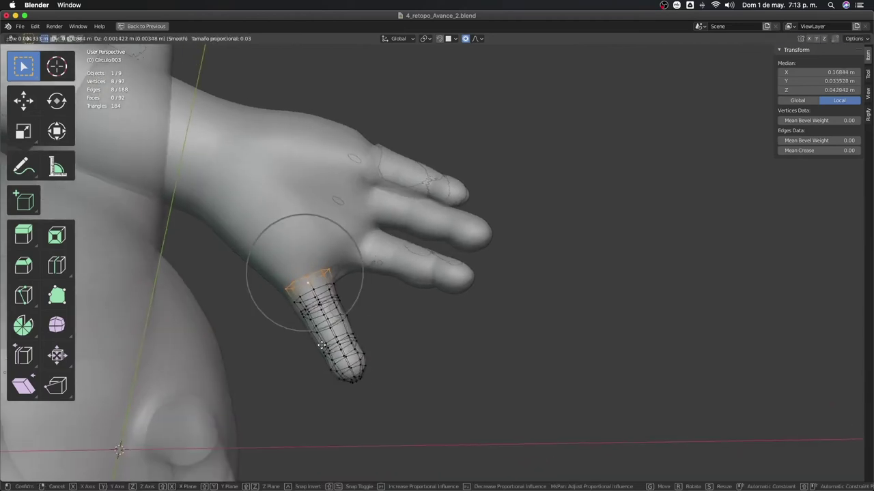
left_click(322, 345)
mouse_move(322, 345)
middle_mouse_down()
mouse_move(336, 312)
mouse_move(375, 292)
middle_mouse_up()
key("x")
left_click(327, 268)
key("Tab")
Hide the sculpt and join the finger tubes with the Plano hand mesh using Ctrl+J
left_click(378, 205)
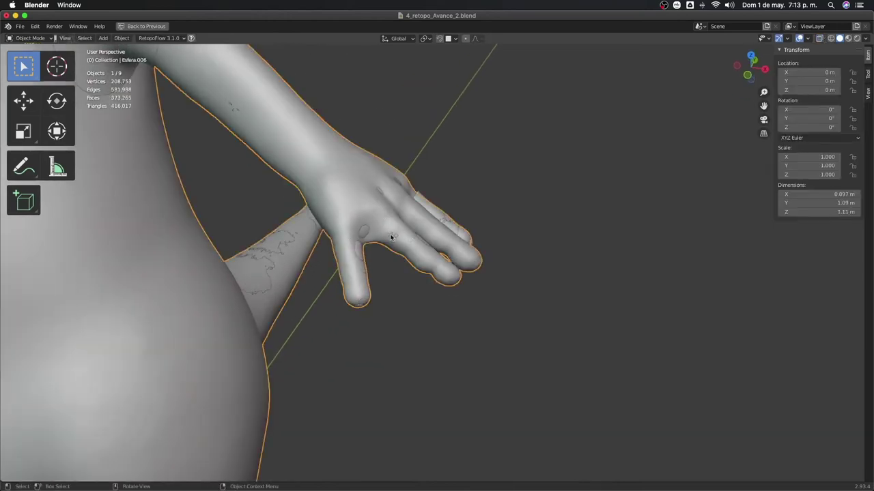
key("h")
middle_click_drag(392, 244, 386, 289)
left_click(417, 253)
left_click(433, 234, "shift")
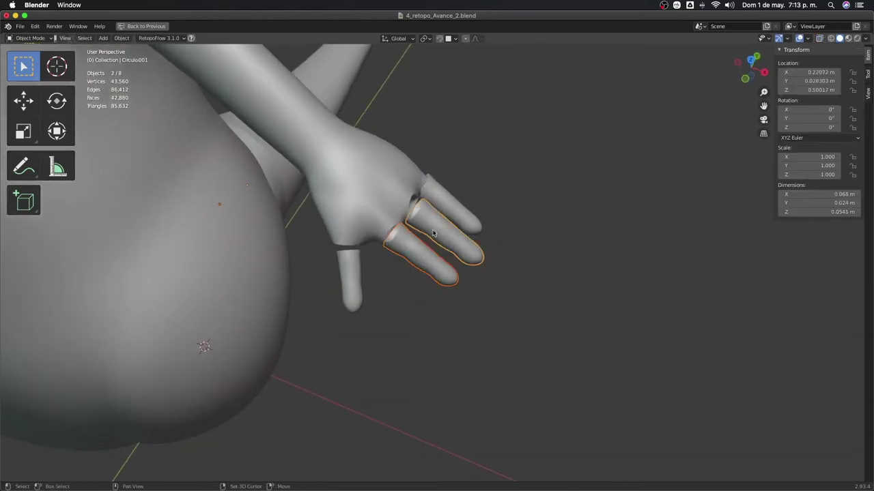
left_click(365, 283, "shift")
middle_click_drag(376, 282, 368, 152)
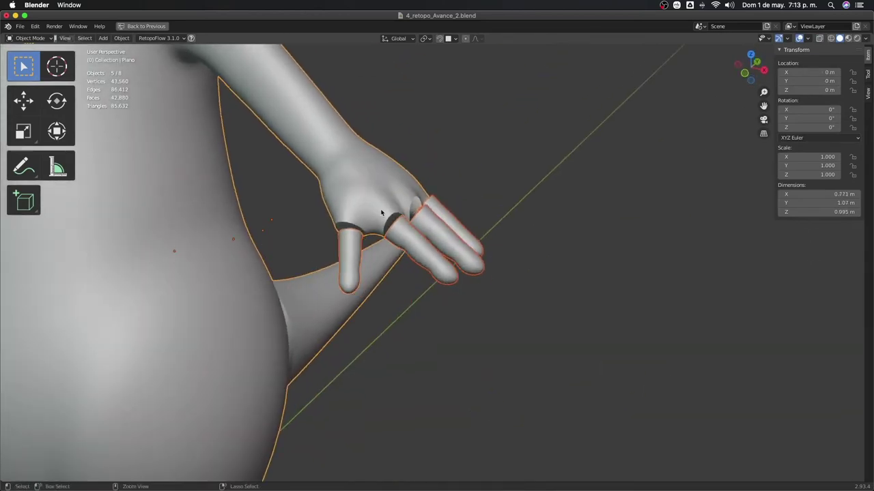
key("ctrl+j")
Enter Edit Mode on the joined hand, clear the selection and frame a finger's base
scroll(318, 269, "down", 5)
mouse_move(318, 269)
middle_mouse_down()
mouse_move(343, 269)
mouse_move(453, 225)
middle_mouse_up()
scroll(338, 272, "down", 3)
scroll(430, 294, "up", 3)
scroll(417, 300, "up", 5)
scroll(411, 302, "up", 2)
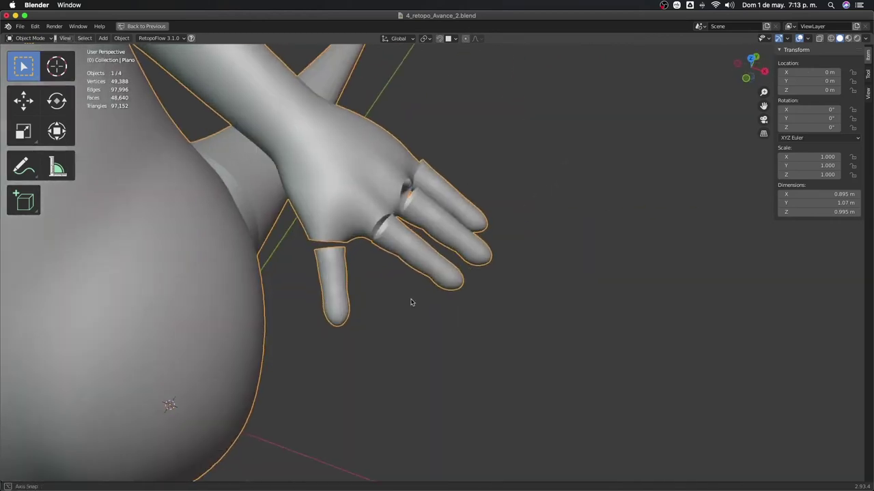
scroll(396, 266, "up", 3)
key("Tab")
mouse_move(381, 234)
middle_mouse_down()
mouse_move(410, 161)
mouse_move(366, 162)
middle_mouse_up()
key("alt+a")
mouse_move(306, 186)
middle_mouse_down()
mouse_move(307, 230)
mouse_move(333, 212)
mouse_move(332, 187)
mouse_move(332, 228)
mouse_move(322, 232)
middle_mouse_up()
right_click(335, 219)
key("Escape")
Bridge the finger's base loop to the hand opening with Bridge Edge Loops
left_click(333, 213)
left_click(339, 199, "alt")
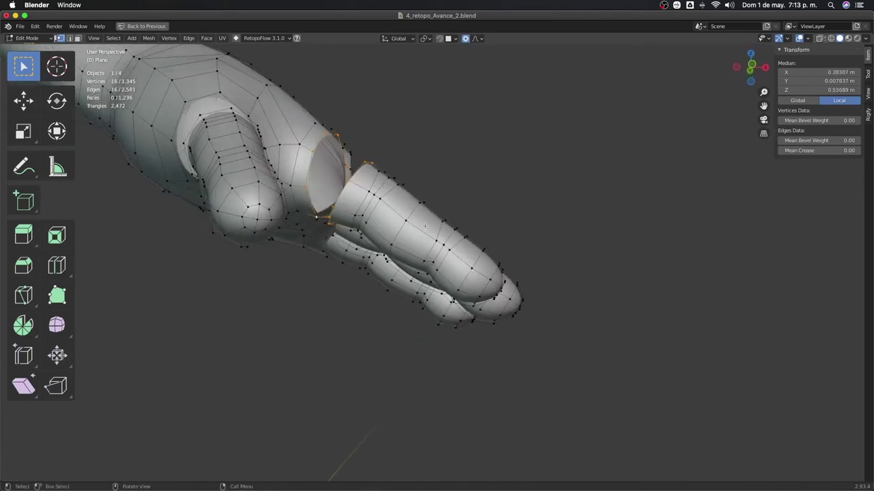
key("ctrl+e")
left_click(398, 246)
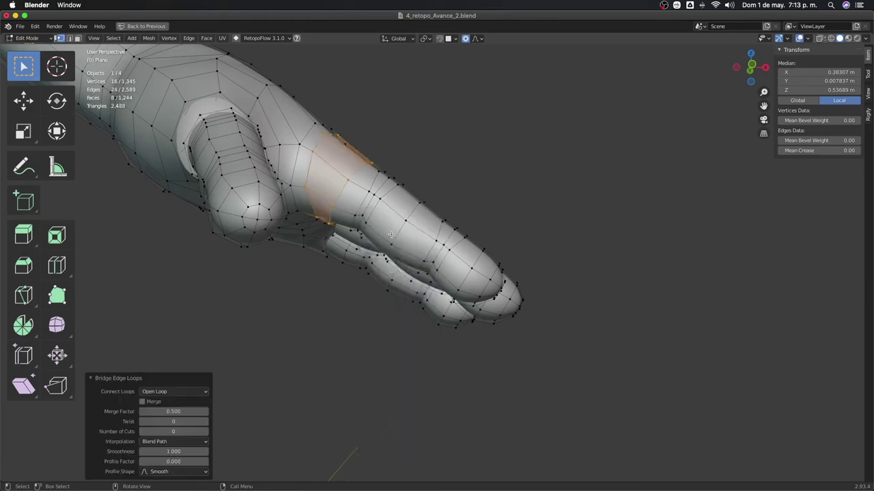
middle_click_drag(398, 247, 442, 151)
left_click(420, 114, "alt")
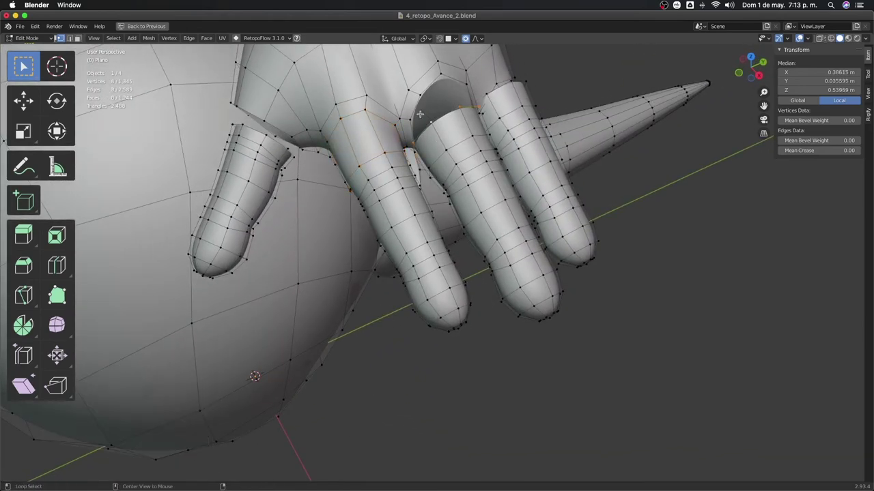
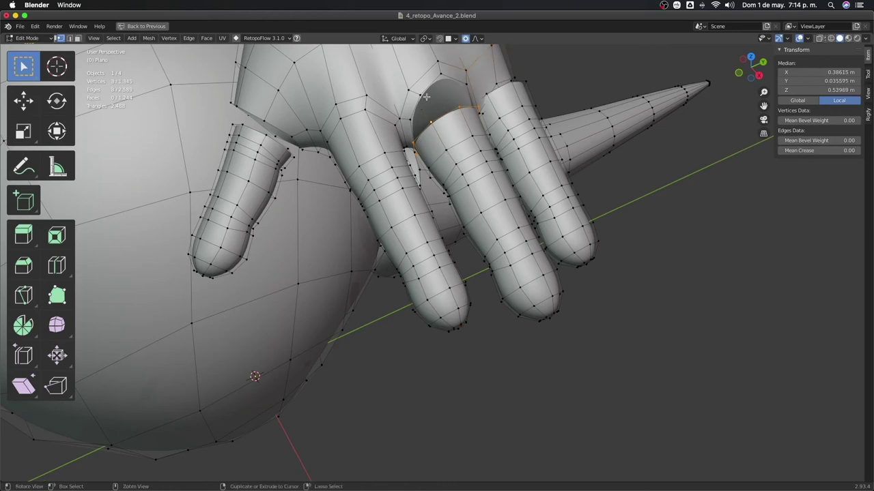
Bridge the two selected loops, then delete the stray edge loop's vertices near the finger
key("ctrl+e")
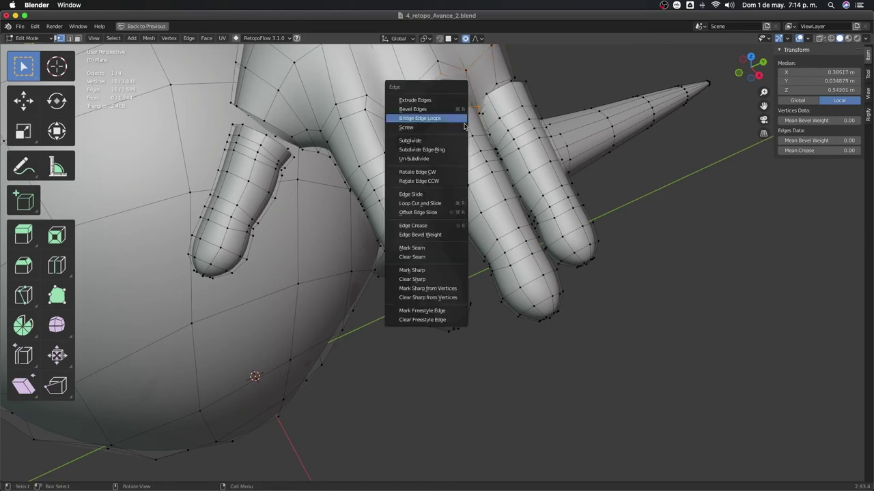
left_click(463, 121)
middle_click_drag(463, 122, 400, 184)
left_click(407, 172, "alt")
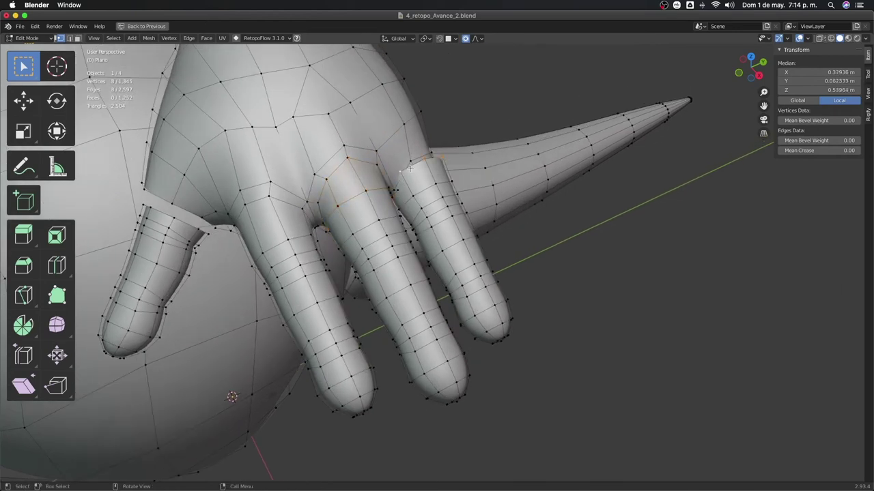
key("x")
left_click(420, 195)
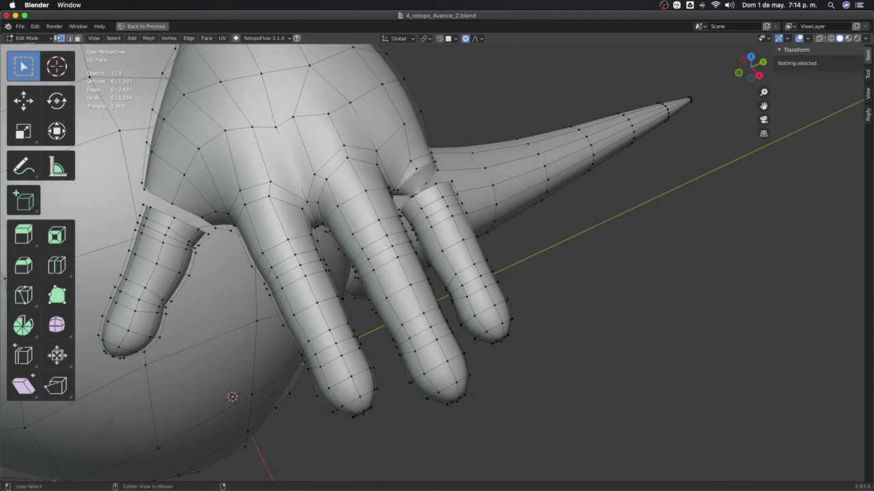
Bridge the finger-base loop to the palm opening, undoing and redoing to compare the new faces
left_click(418, 193, "alt")
key("ctrl+e")
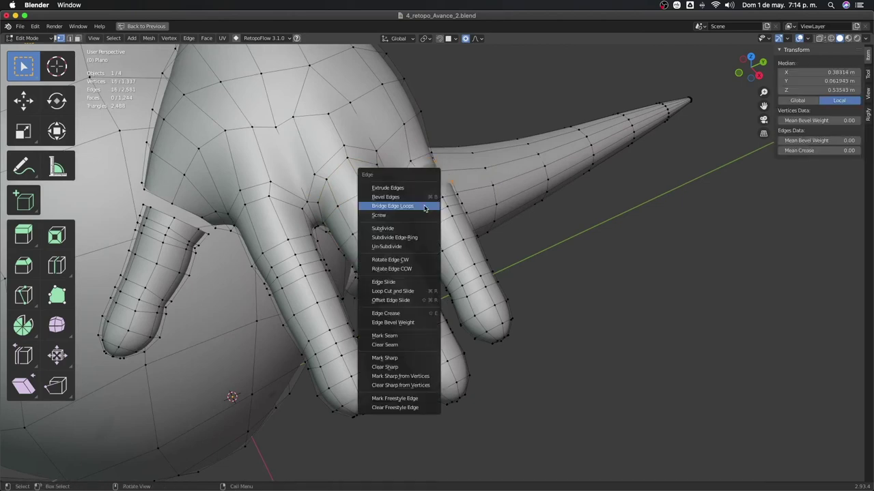
left_click(418, 206)
middle_click_drag(419, 206, 406, 246)
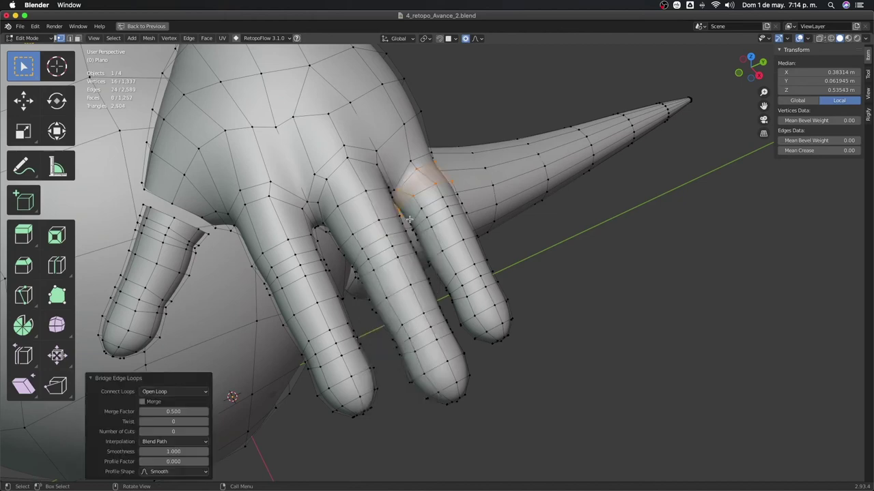
key("ctrl+z")
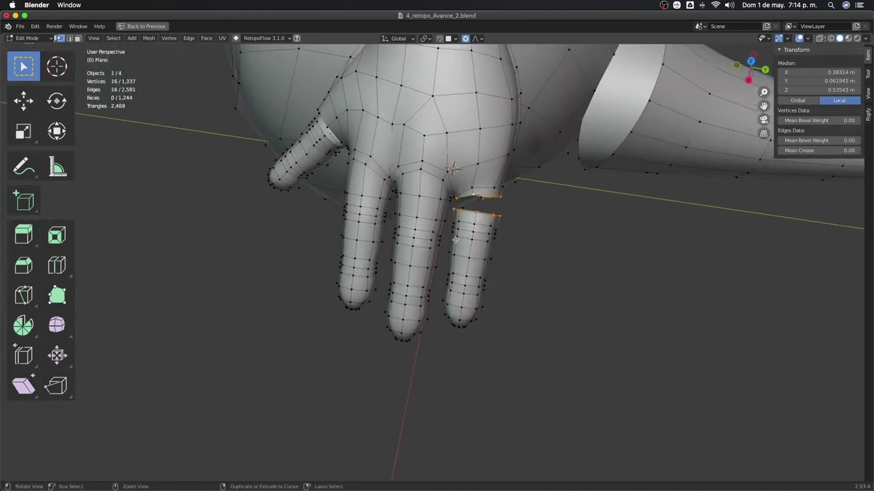
key("ctrl+shift+z")
mouse_move(455, 240)
middle_mouse_down()
mouse_move(487, 235)
mouse_move(412, 274)
middle_mouse_up()
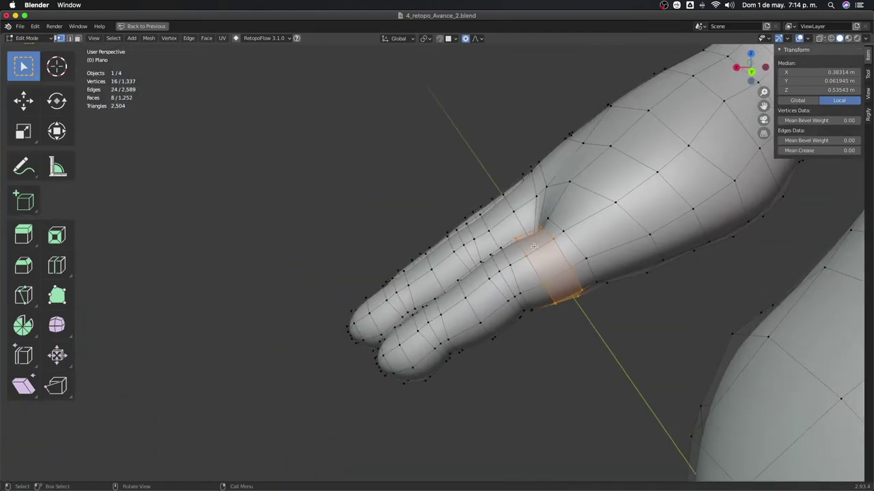
middle_click_drag(534, 247, 587, 278)
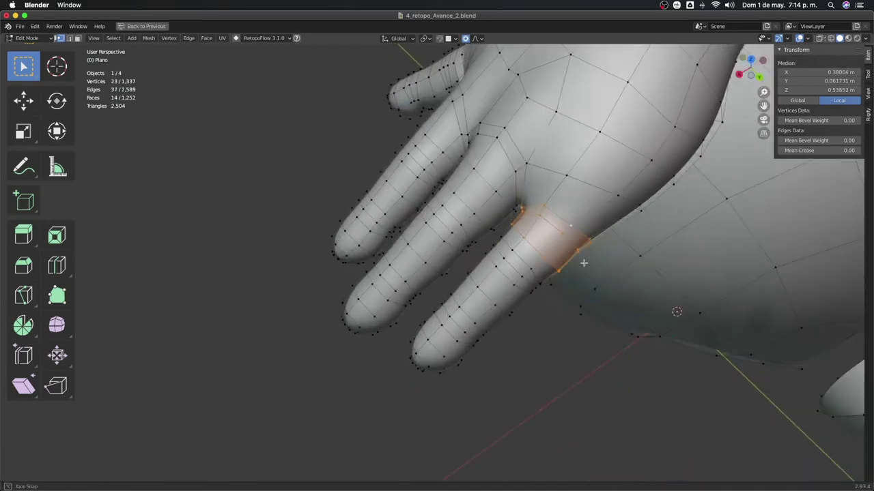
Smooth the vertices of the bridged band at the finger base
middle_click_drag(561, 228, 579, 273)
right_click(579, 273)
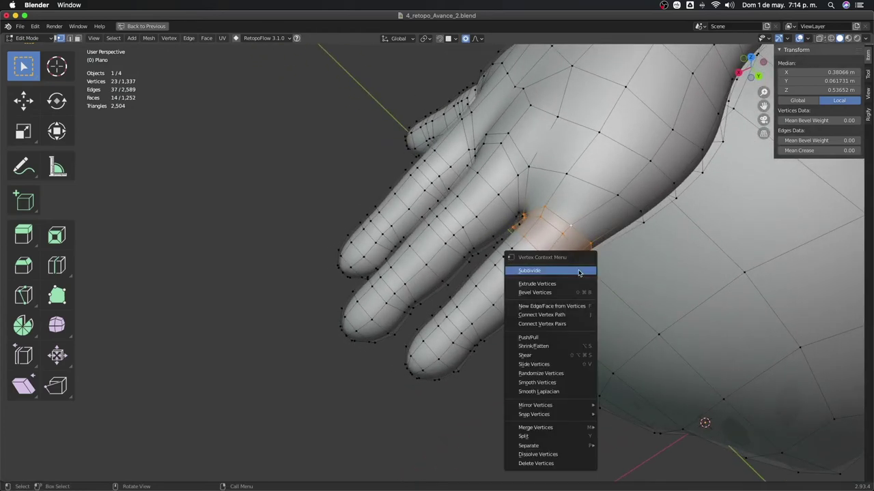
left_click(571, 383)
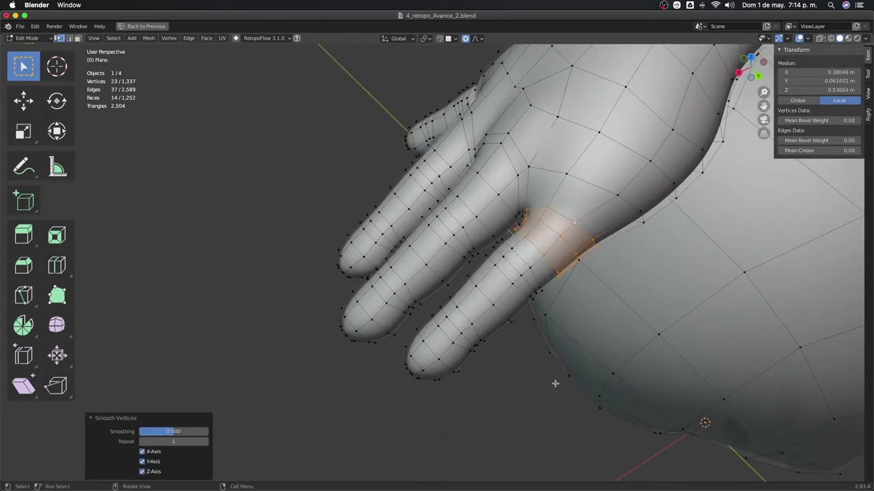
right_click(571, 380)
middle_click_drag(571, 350, 530, 311)
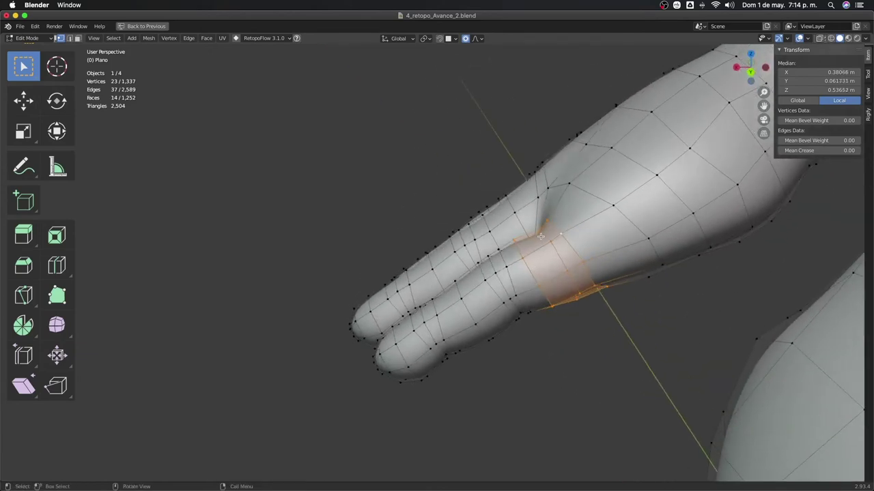
Select one edge loop on the band and line up a side view of the fingers
left_click(559, 256, "alt")
middle_click_drag(559, 256, 557, 257)
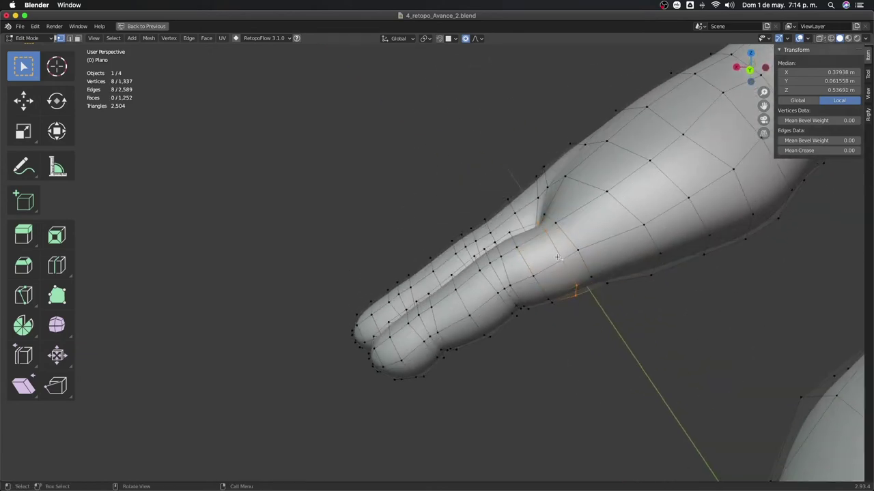
key("KP_3")
key("KP_1")
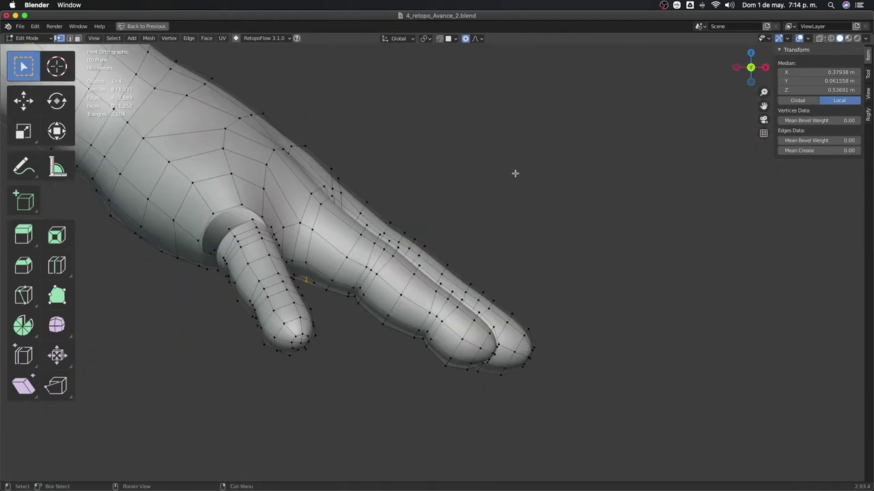
mouse_move(514, 171)
middle_mouse_down()
mouse_move(474, 249)
mouse_move(597, 252)
middle_mouse_up()
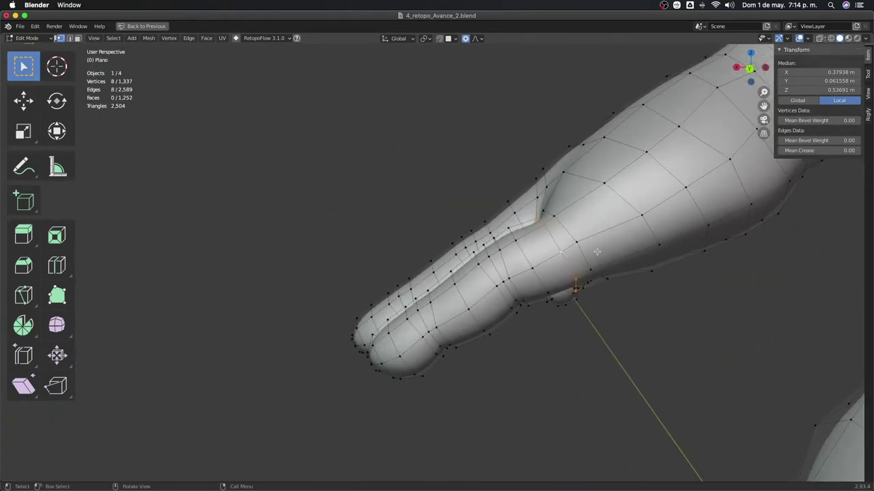
key("g")
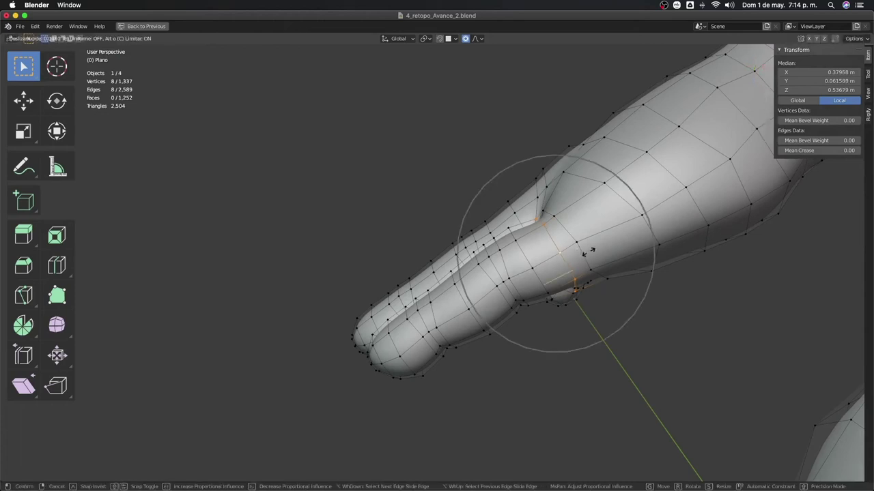
key("Escape")
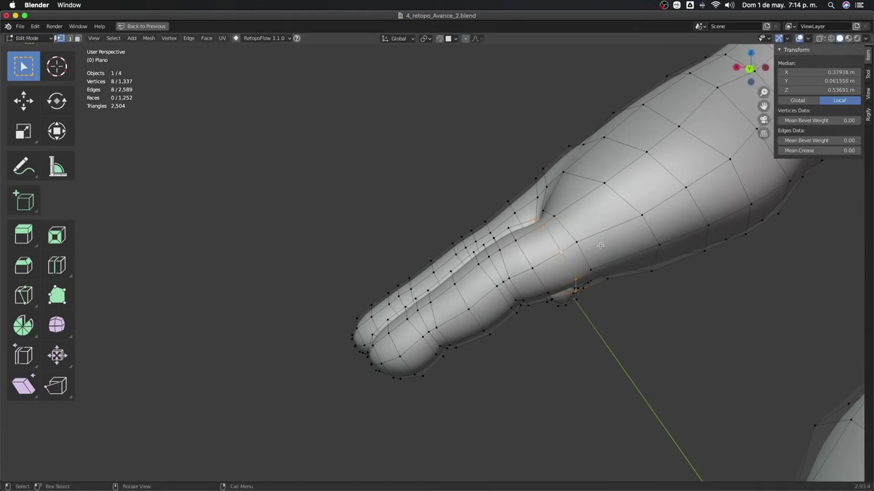
Edge-slide the selected loop along the finger, redoing the slide after an undo
key("g")
key("g")
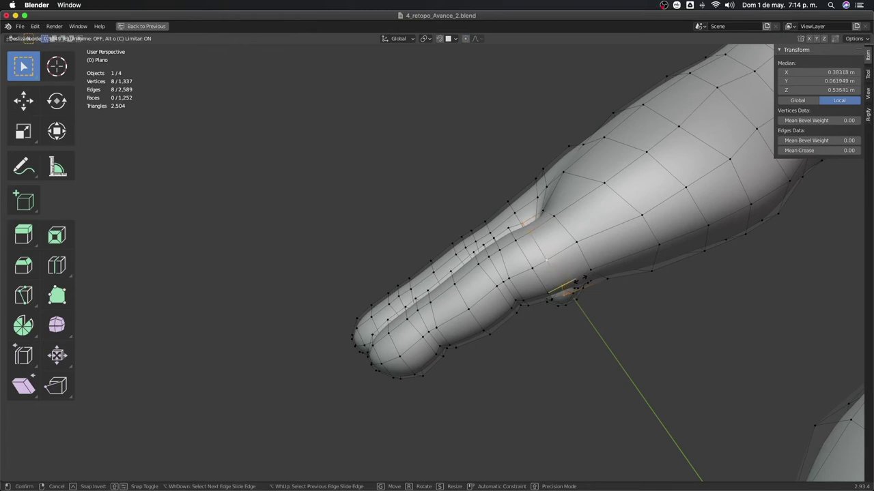
left_click(564, 292)
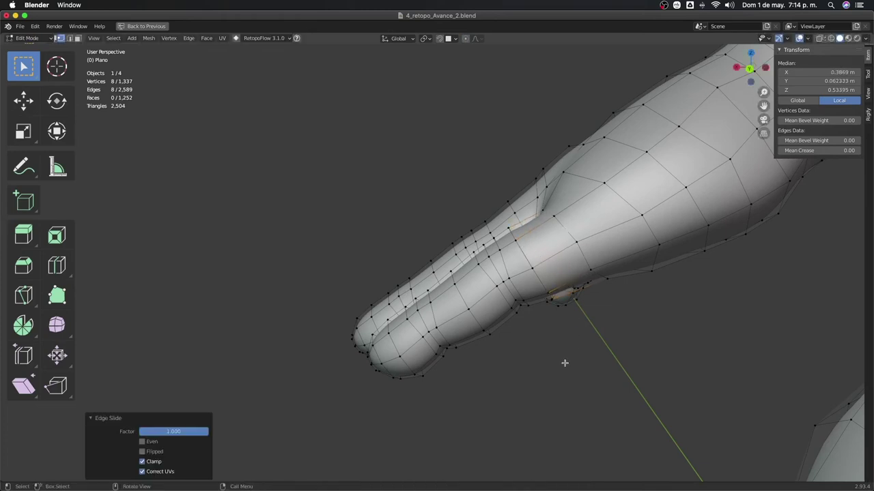
key("g")
key("g")
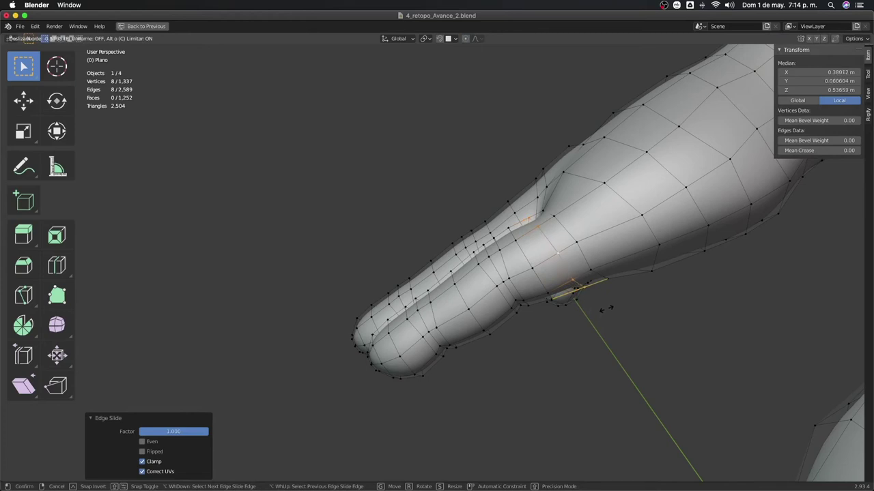
left_click(525, 254)
key("ctrl+z")
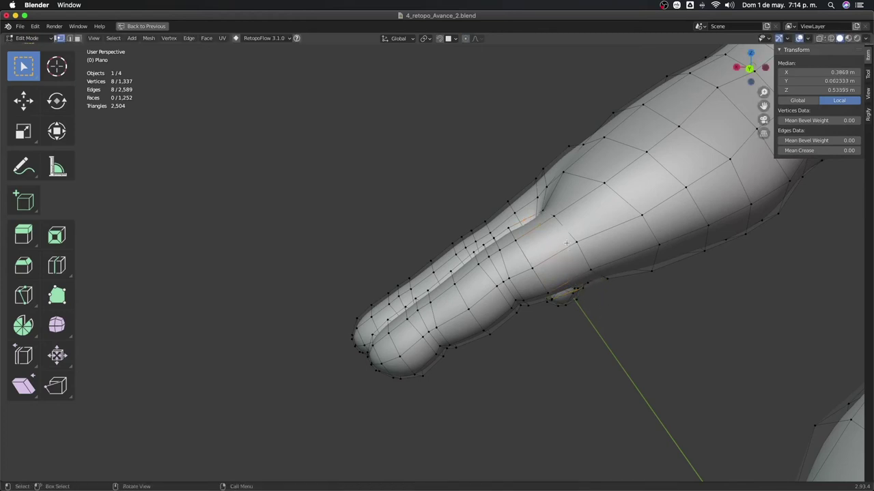
key("g")
key("g")
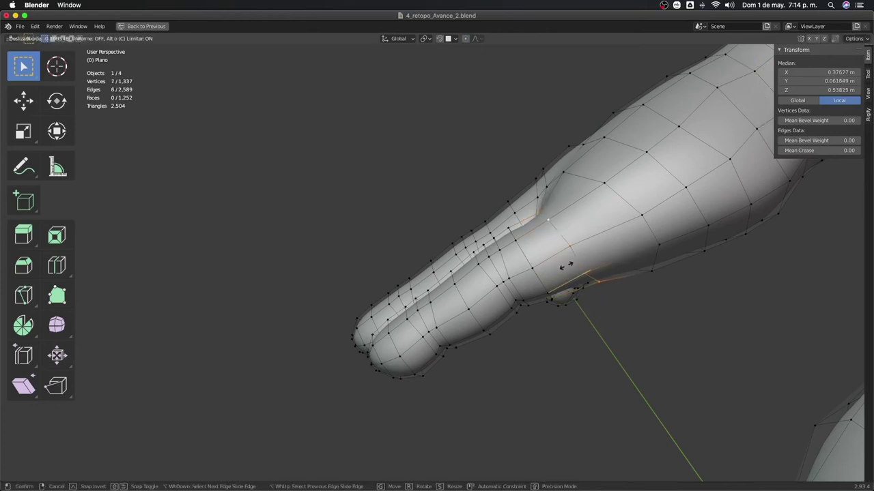
left_click(561, 263)
key("g")
key("g")
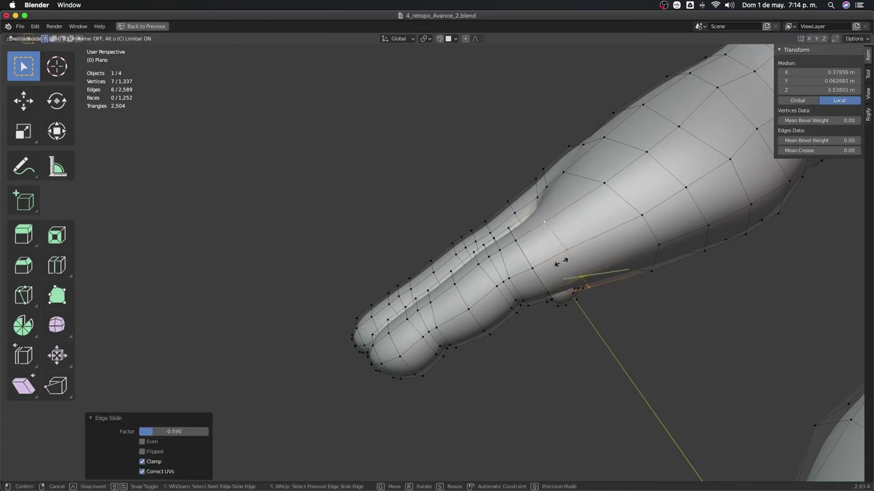
left_click(560, 259)
Slide the neighbouring edge loop along the finger, undoing a stray vertex move
left_click(531, 263, "shift")
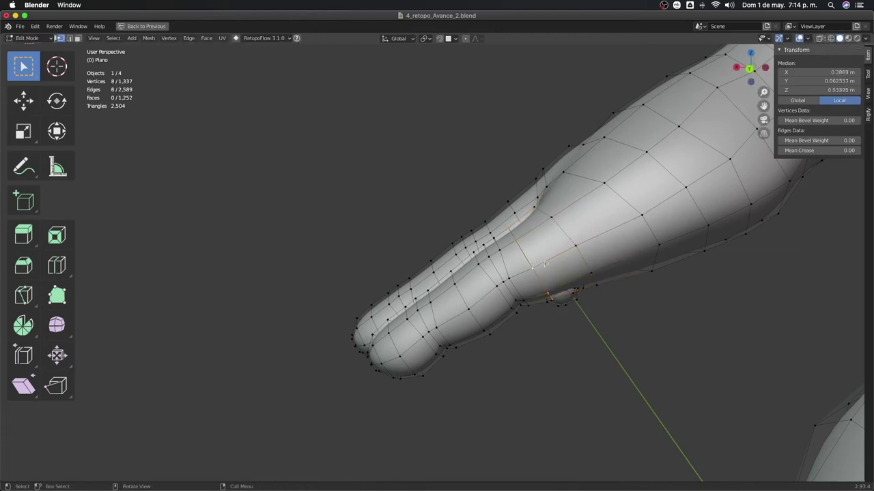
key("g")
key("g")
left_click(531, 261)
key("g")
key("Escape")
key("g")
left_click(532, 270)
key("ctrl+z")
Slide the loop to factor 0.461 and preview the hand outside Edit Mode
key("g")
key("g")
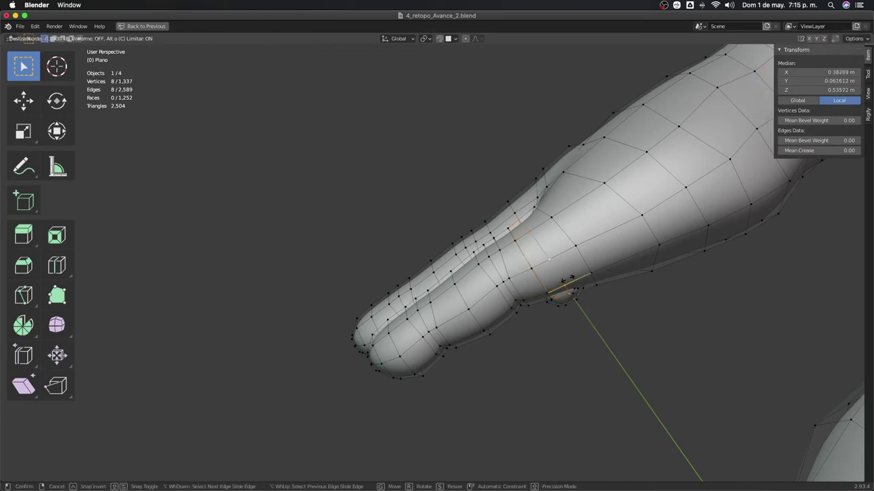
left_click(566, 281)
mouse_move(566, 289)
middle_mouse_down()
mouse_move(601, 316)
mouse_move(544, 297)
mouse_move(454, 236)
mouse_move(617, 226)
mouse_move(490, 245)
mouse_move(658, 303)
mouse_move(470, 275)
mouse_move(523, 198)
mouse_move(487, 121)
mouse_move(519, 171)
mouse_move(519, 222)
middle_mouse_up()
key("Tab")
key("Tab")
scroll(505, 232, "up", 2)
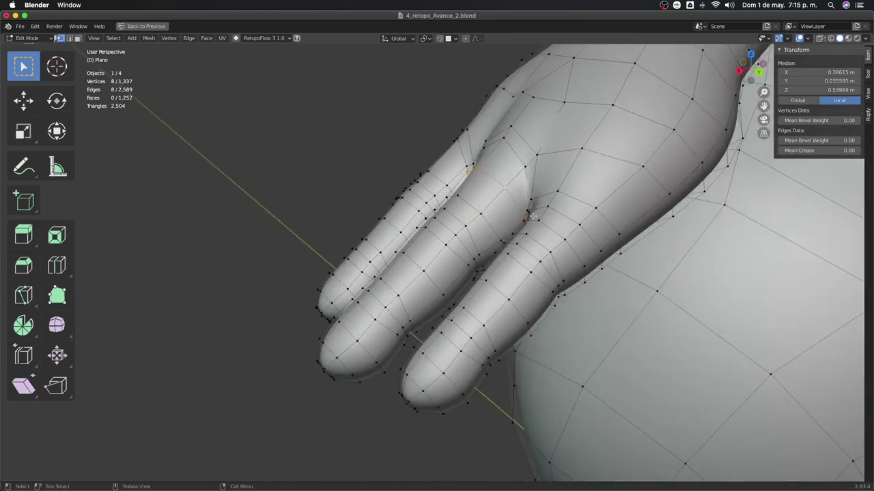
Slide two finger edge loops and dissolve an unneeded loop with Dissolve Edges
key("g")
key("g")
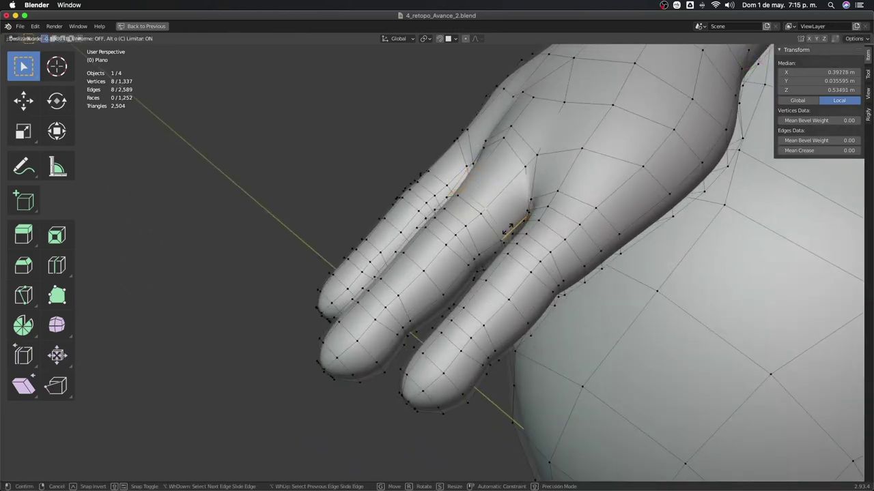
left_click(506, 231)
middle_click_drag(507, 231, 505, 234)
left_click(524, 163, "alt")
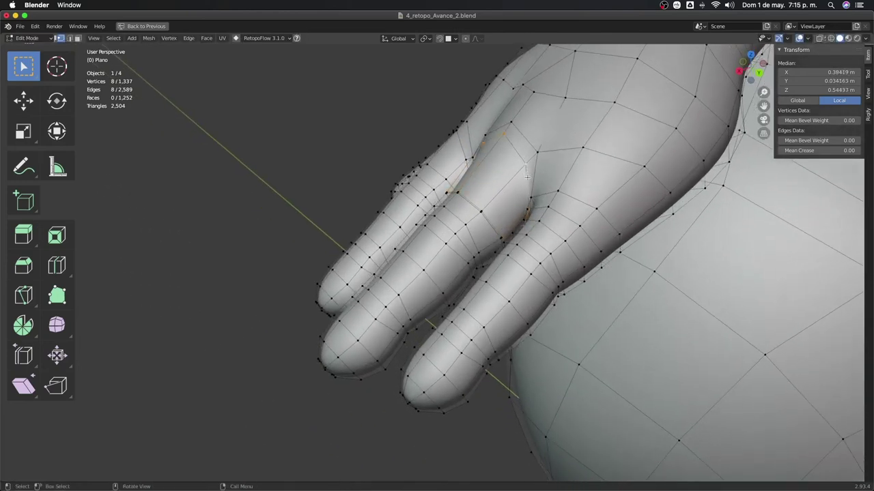
key("g")
key("g")
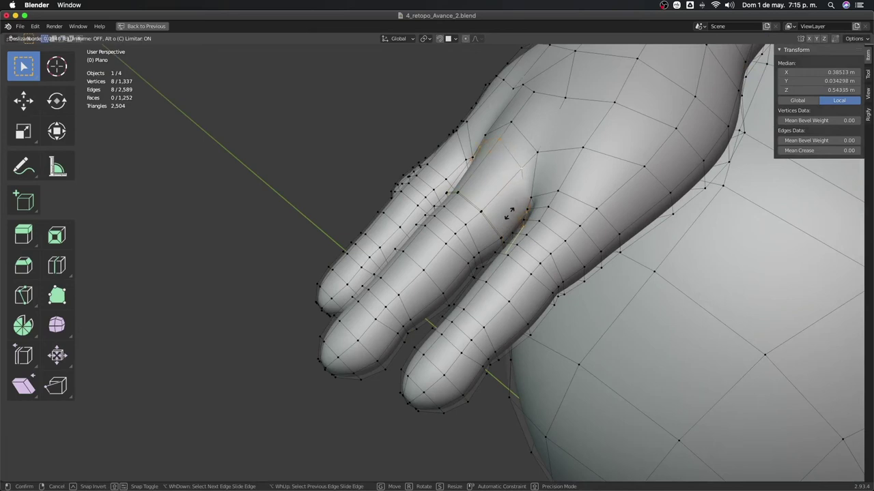
left_click(504, 215)
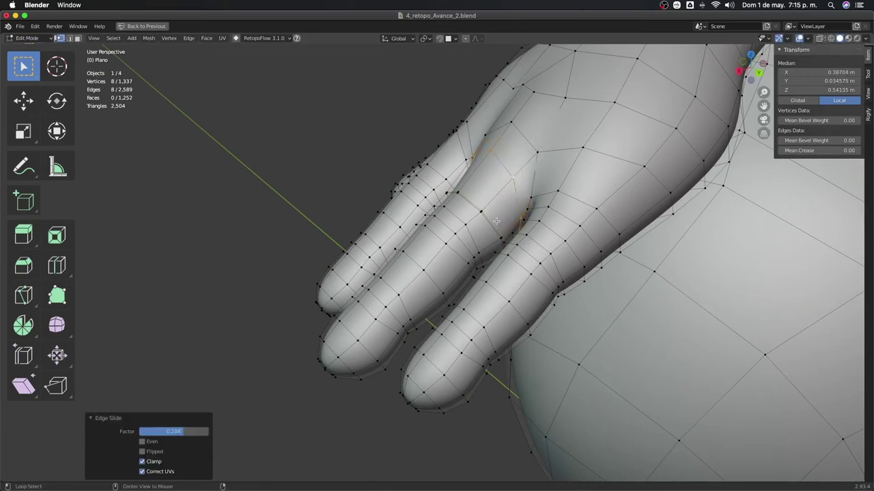
key("x")
left_click(478, 284)
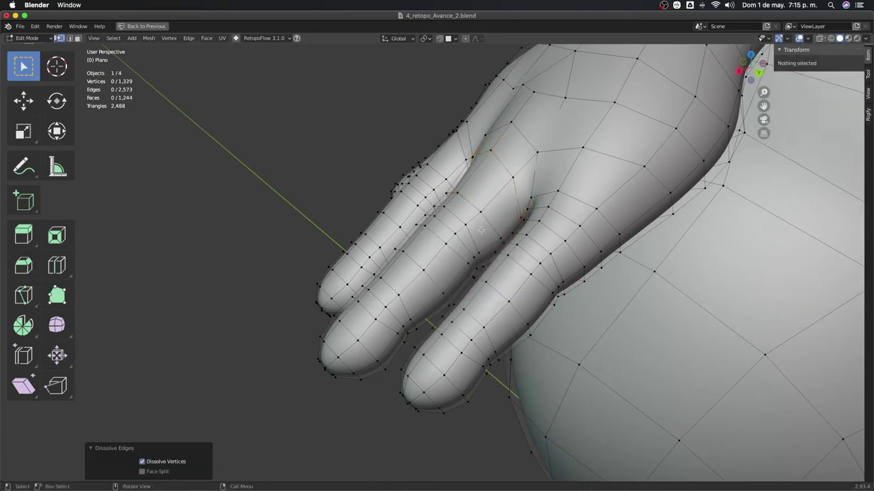
Slide a loop across the finger into place and dissolve another edge loop
mouse_move(481, 230)
middle_mouse_down()
mouse_move(550, 224)
mouse_move(461, 205)
middle_mouse_up()
left_click(439, 193, "alt")
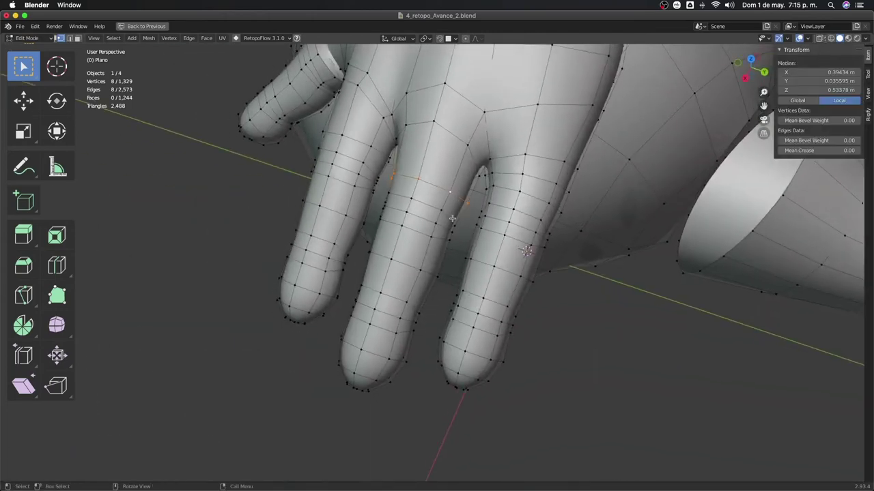
key("g")
key("g")
left_click(455, 201)
key("g")
key("g")
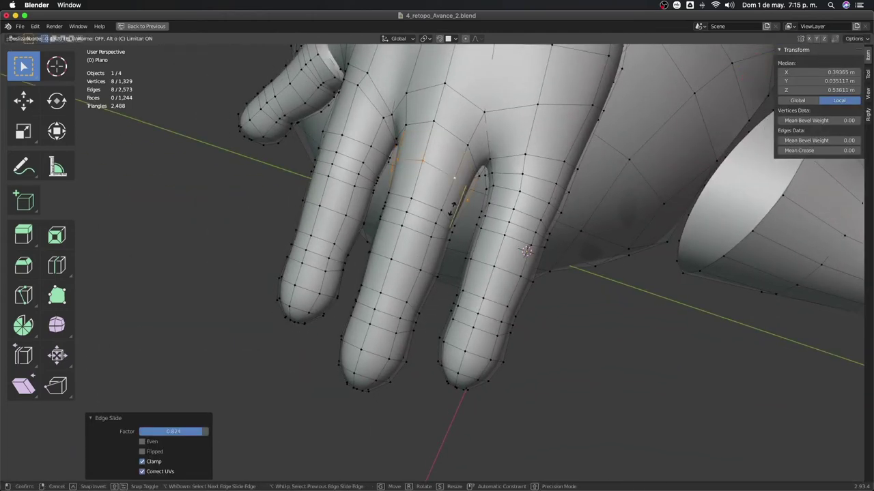
left_click(451, 209)
mouse_move(460, 220)
middle_mouse_down()
mouse_move(557, 295)
mouse_move(502, 183)
mouse_move(537, 298)
middle_mouse_up()
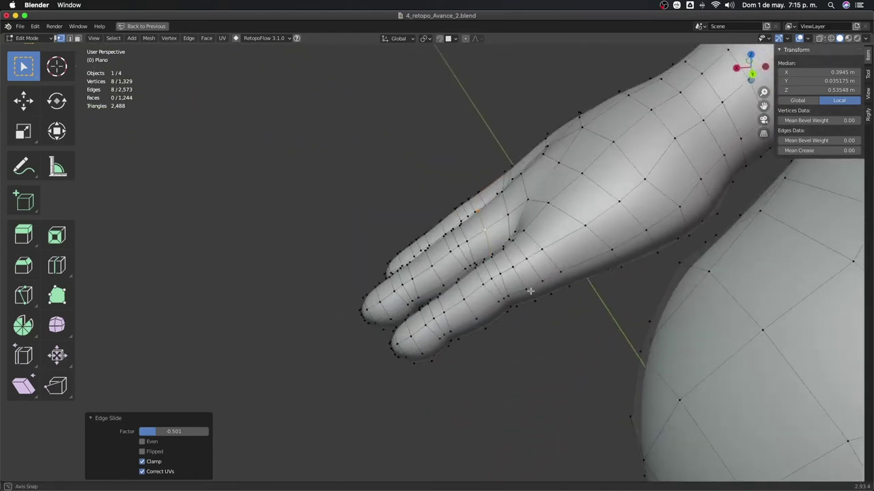
key("x")
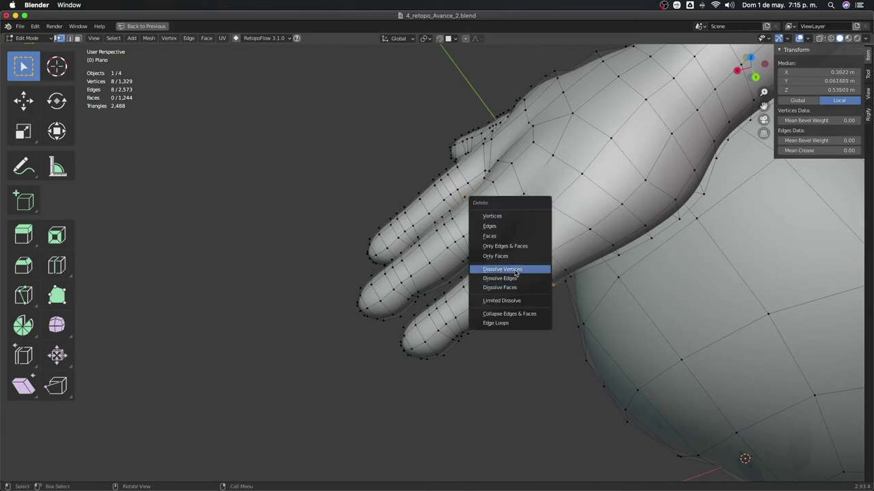
left_click(516, 277)
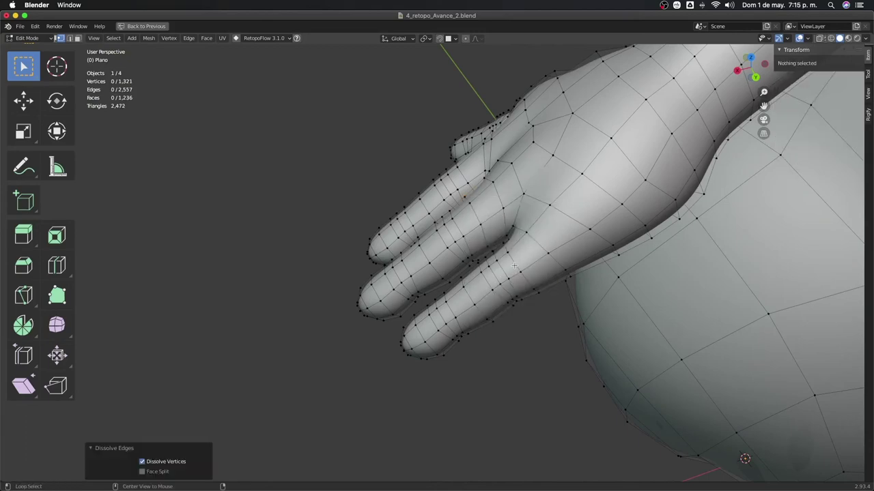
Slide another finger loop and check the hand shape in Object Mode
left_click(514, 265, "alt")
key("g")
key("g")
left_click(536, 285)
mouse_move(537, 284)
middle_mouse_down()
mouse_move(538, 189)
mouse_move(507, 228)
mouse_move(594, 271)
mouse_move(425, 240)
mouse_move(499, 296)
mouse_move(564, 292)
mouse_move(409, 273)
mouse_move(476, 259)
middle_mouse_up()
key("Tab")
scroll(423, 233, "up", 3)
scroll(423, 233, "down", 3)
scroll(499, 296, "up", 4)
Back in Edit Mode, add a second loop to the selection and slide the loops along the finger
key("Tab")
scroll(476, 259, "up", 2)
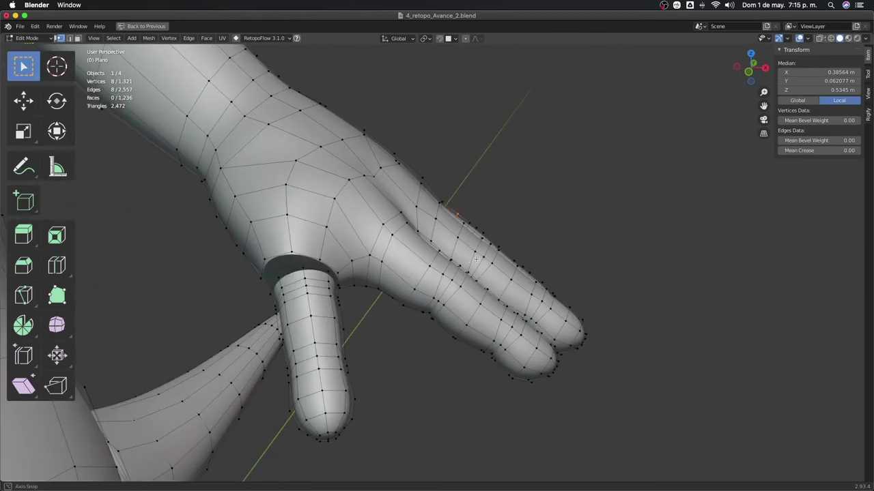
middle_click_drag(417, 277, 402, 296)
left_click(381, 264, "alt+shift")
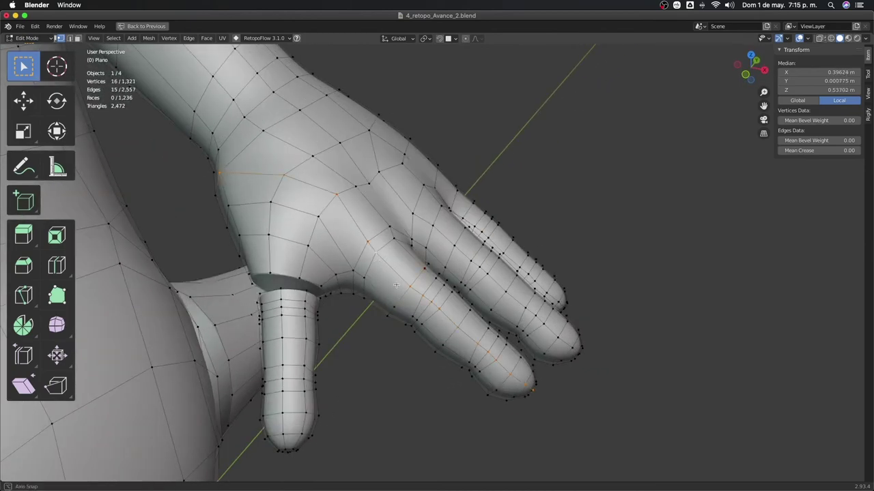
mouse_move(380, 264)
middle_mouse_down()
mouse_move(369, 257)
mouse_move(424, 277)
middle_mouse_up()
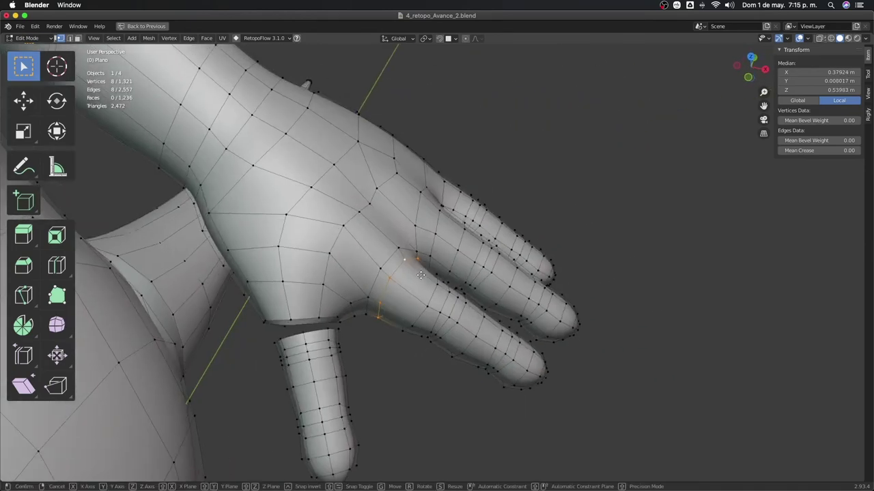
key("g")
key("g")
left_click(432, 281)
key("g")
key("g")
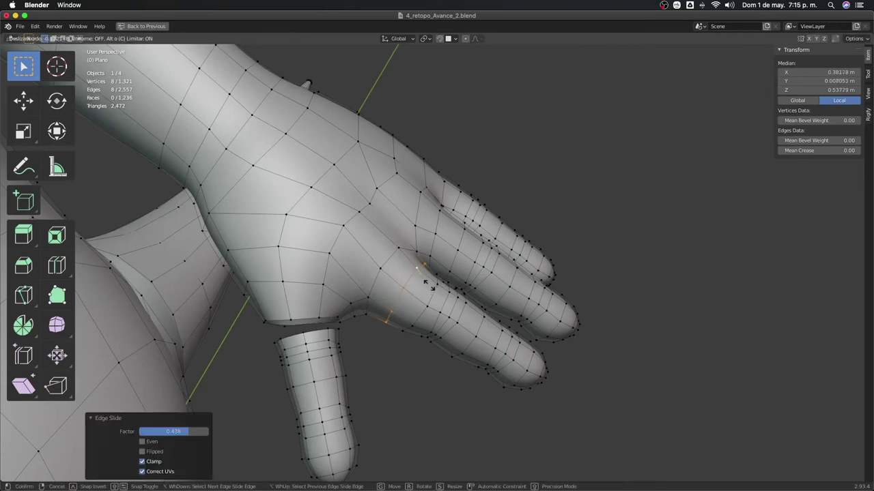
left_click(432, 294)
Slide the finger-base loop to factor 0.822
middle_click_drag(431, 301, 397, 314)
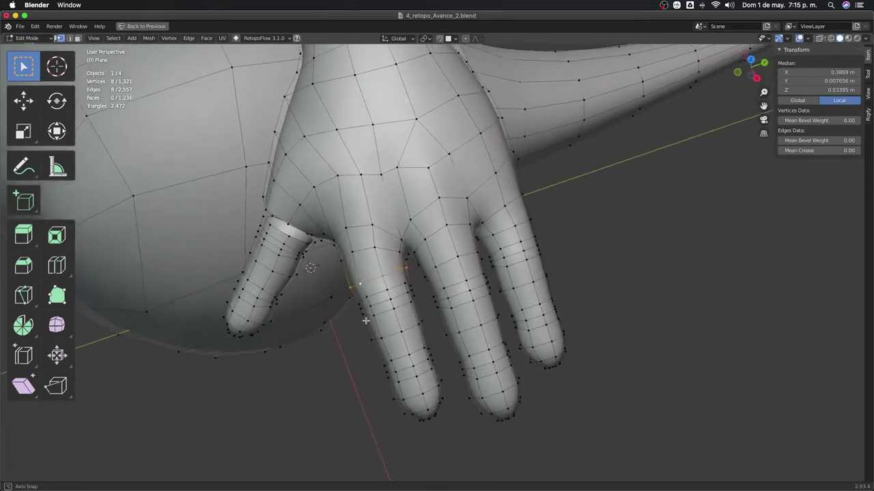
key("g")
key("g")
left_click(395, 309)
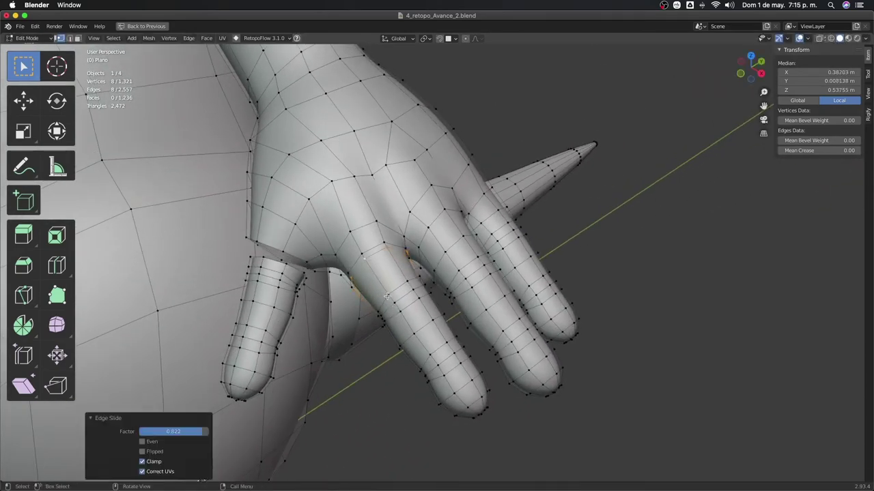
key("g")
key("g")
left_click(394, 310)
scroll(395, 310, "down", 4)
Bridge the finger tube's loop to the hand opening with Bridge Edge Loops
key("Tab")
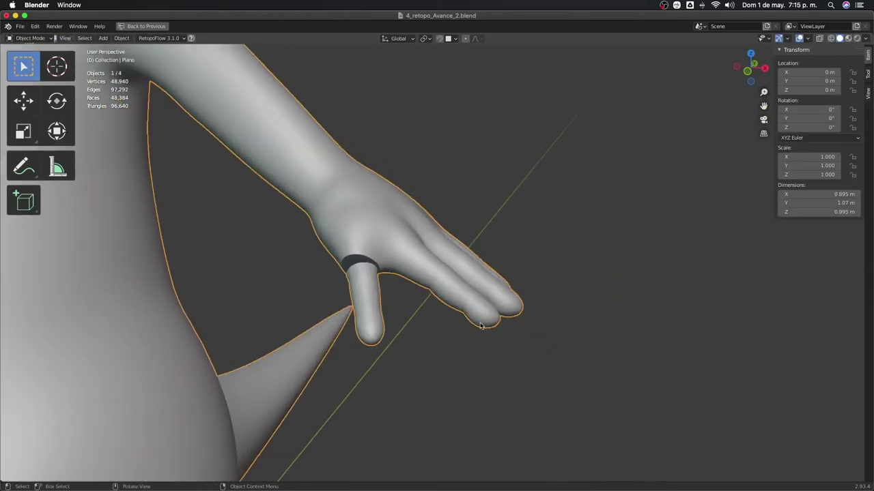
mouse_move(394, 309)
middle_mouse_down()
mouse_move(335, 328)
mouse_move(391, 319)
mouse_move(452, 347)
mouse_move(462, 321)
mouse_move(432, 315)
mouse_move(475, 268)
mouse_move(428, 305)
mouse_move(371, 292)
mouse_move(550, 355)
mouse_move(523, 332)
mouse_move(437, 293)
middle_mouse_up()
scroll(457, 300, "up", 3)
key("Tab")
left_click(469, 257, "alt+shift")
key("ctrl+e")
left_click(470, 262)
Reposition the vertices in the middle of the finger
left_click(481, 287, "alt")
left_click_drag(423, 282, 503, 314)
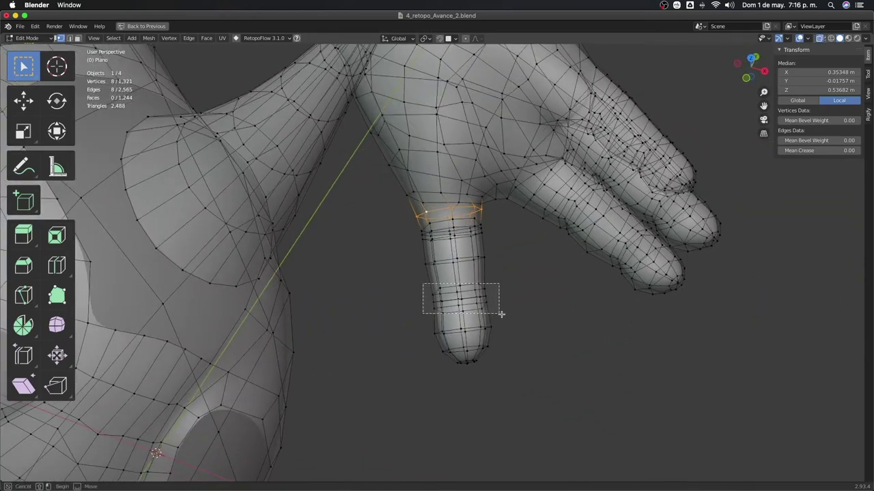
key("g")
left_click(496, 307)
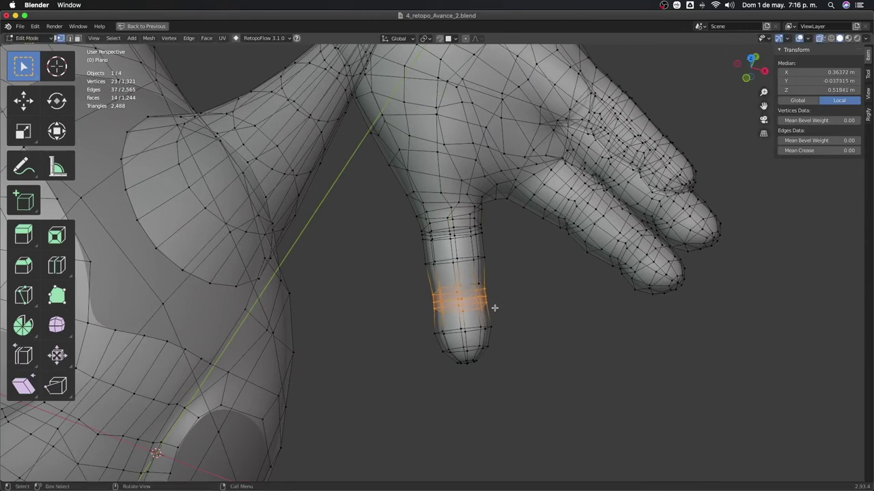
left_click(499, 304, "shift")
key("g")
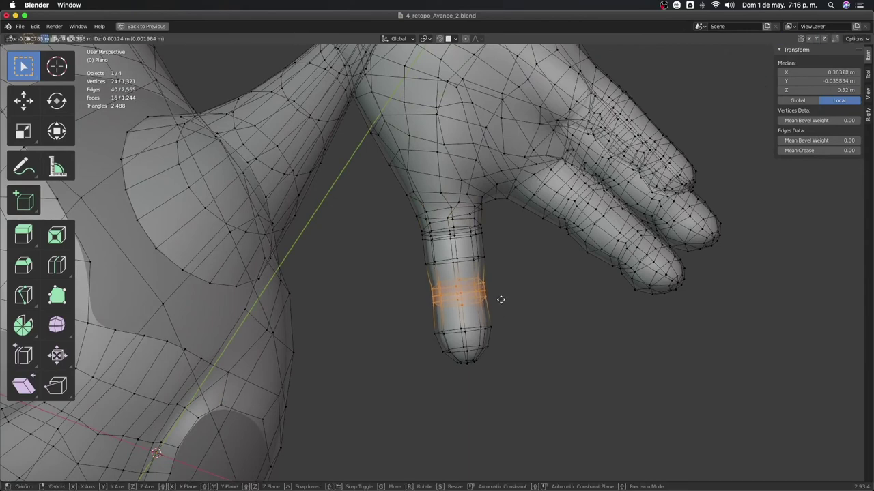
left_click(501, 298)
middle_click_drag(501, 298, 467, 196)
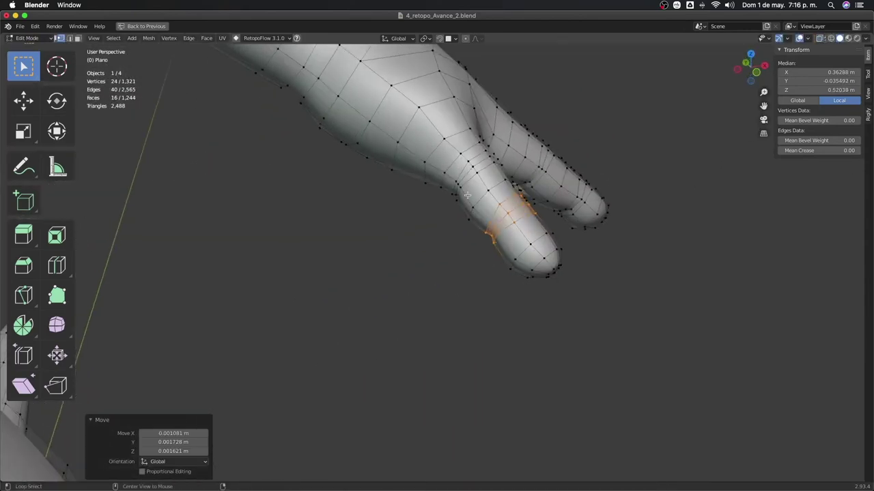
Dissolve the extra edge loop across the finger
left_click(468, 175, "alt")
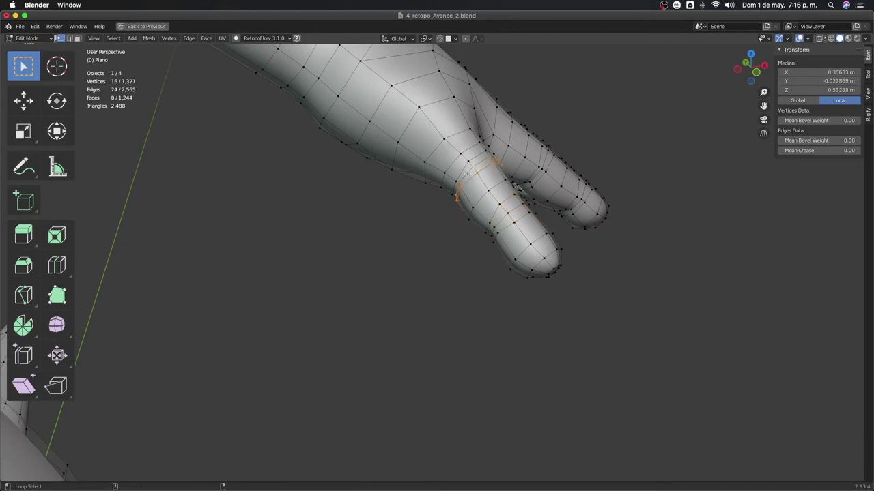
left_click(458, 171, "alt+shift")
middle_click_drag(458, 171, 491, 229)
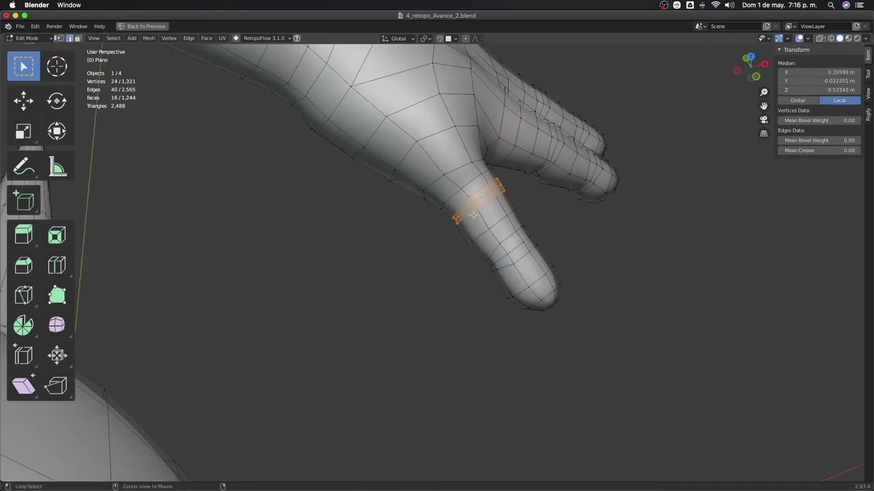
left_click(467, 206, "alt")
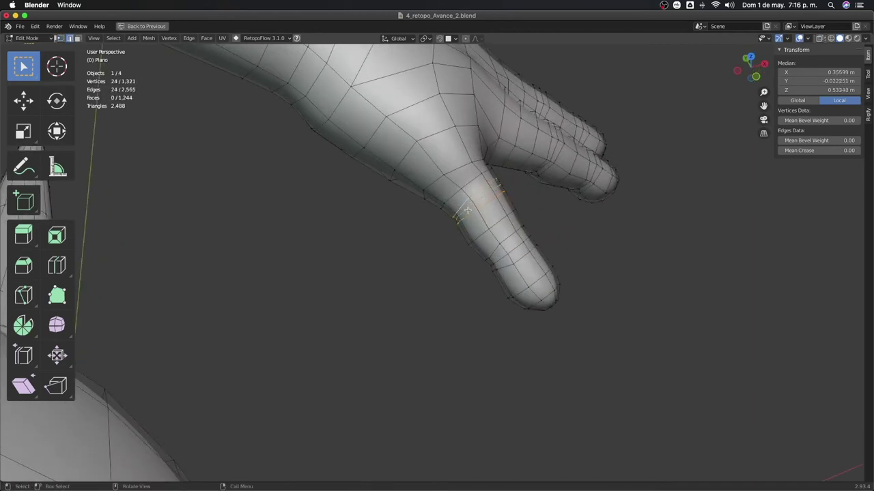
key("x")
left_click(467, 208)
middle_click_drag(466, 207, 474, 235)
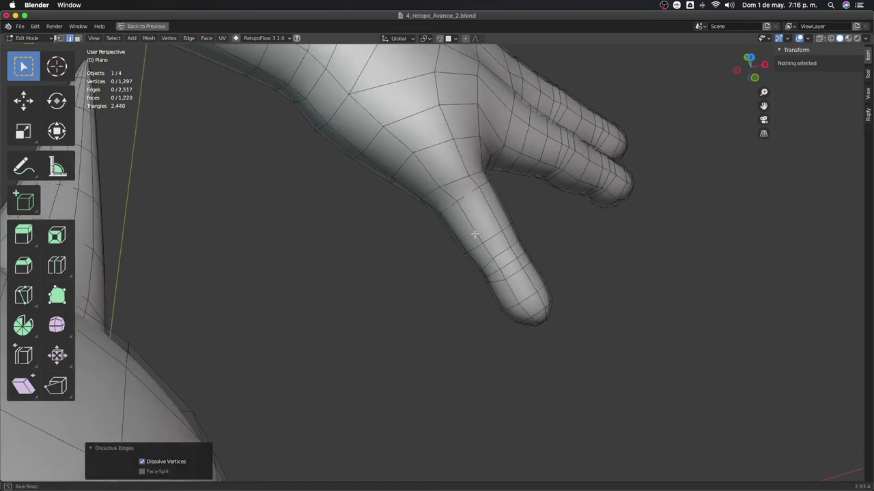
Slide the remaining finger loop upward along the finger into position
left_click(464, 197, "alt")
key("g")
key("g")
left_click(492, 236)
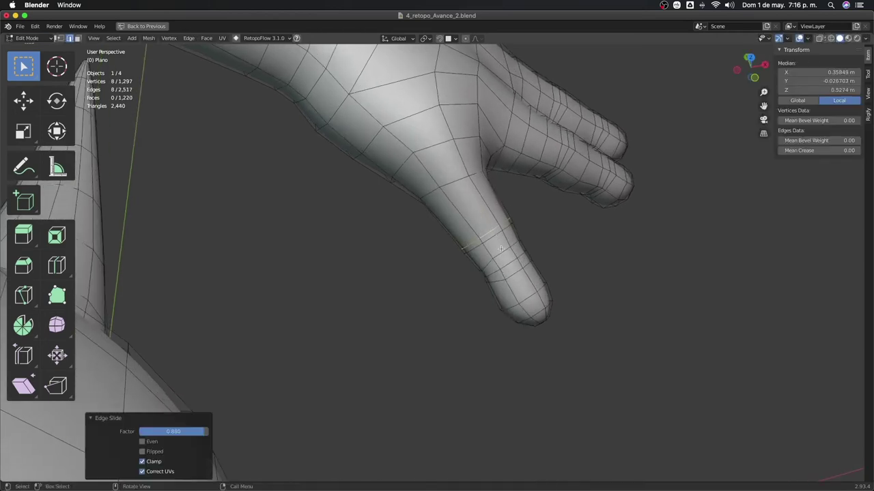
key("g")
key("g")
left_click(486, 239)
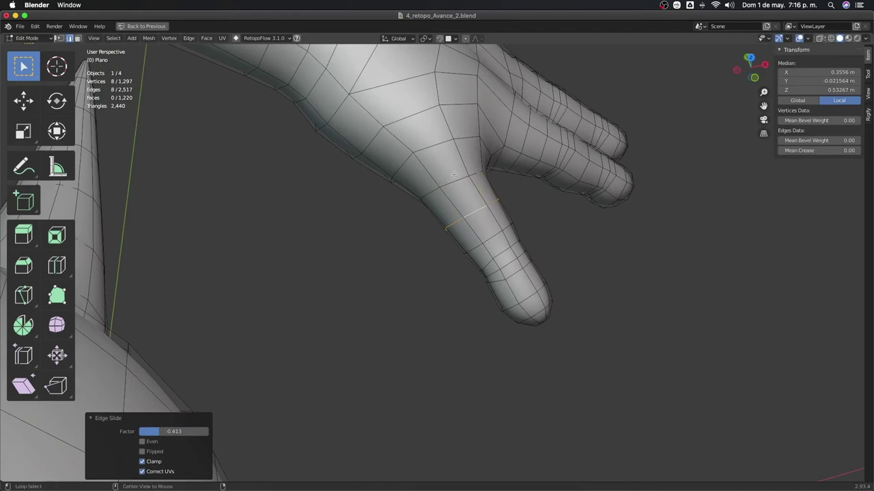
key("g")
key("g")
left_click(477, 208)
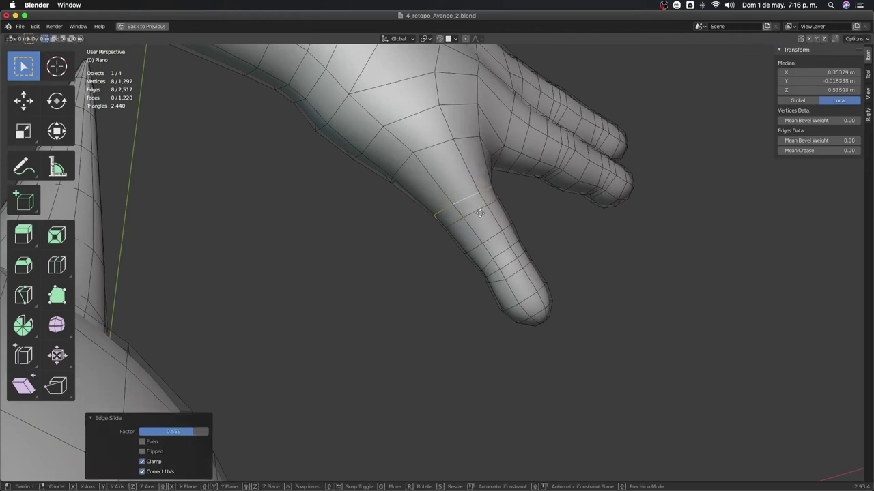
key("g")
key("g")
left_click(473, 197)
scroll(473, 197, "down", 4)
Preview the hand, then snap the 3D cursor to the finger-base loop and turn off see-through view
key("Tab")
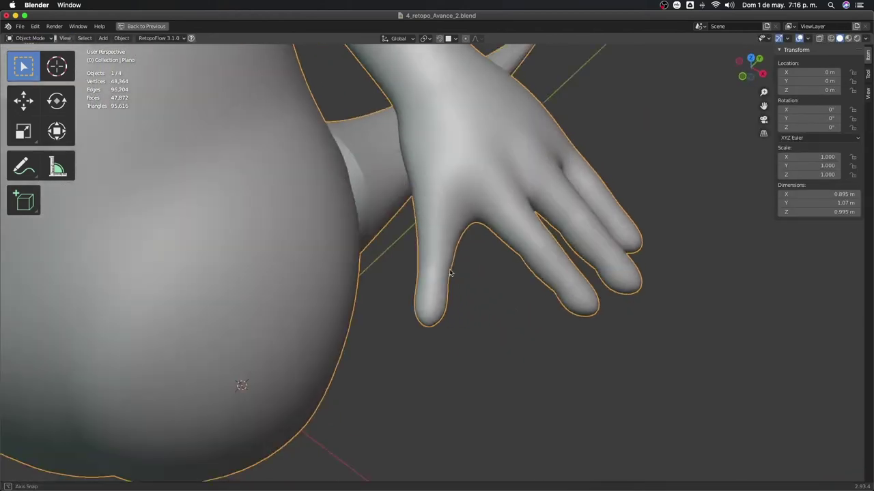
mouse_move(452, 275)
middle_mouse_down()
mouse_move(453, 312)
mouse_move(441, 309)
mouse_move(474, 318)
mouse_move(453, 323)
mouse_move(533, 329)
mouse_move(552, 280)
mouse_move(521, 302)
mouse_move(533, 308)
middle_mouse_up()
key("Tab")
key("z")
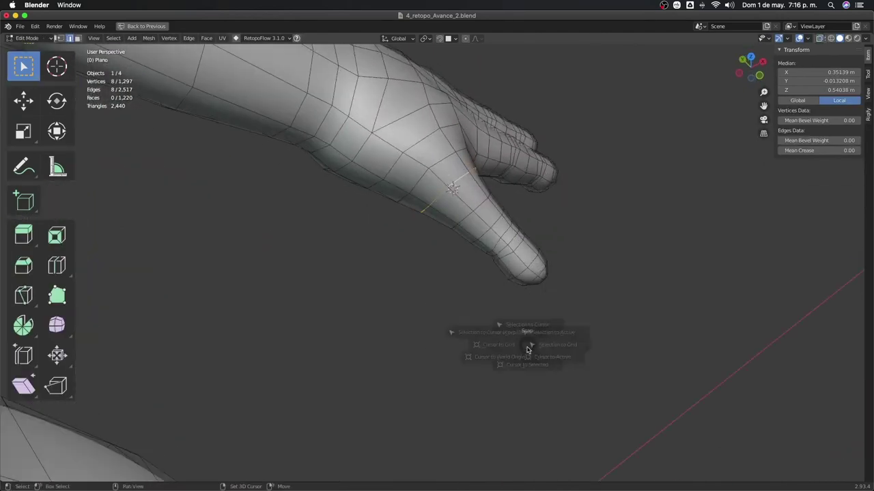
mouse_move(516, 380)
middle_mouse_down()
mouse_move(537, 322)
mouse_move(558, 307)
middle_mouse_up()
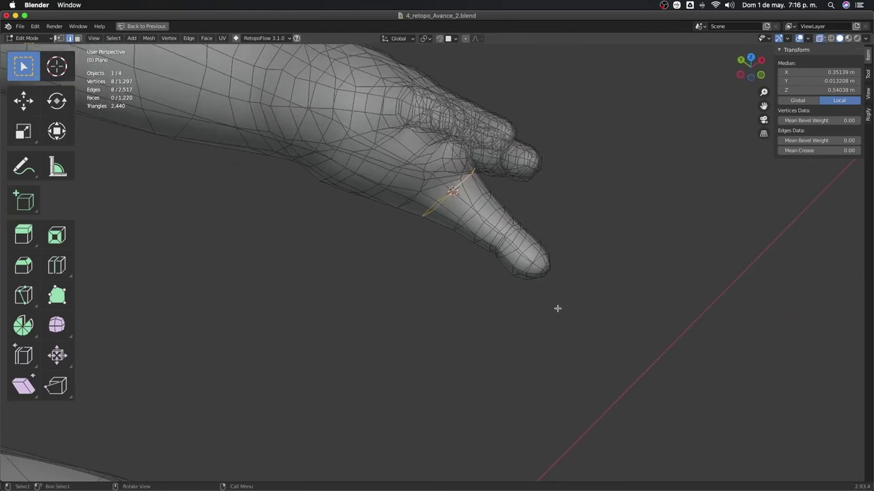
key("z")
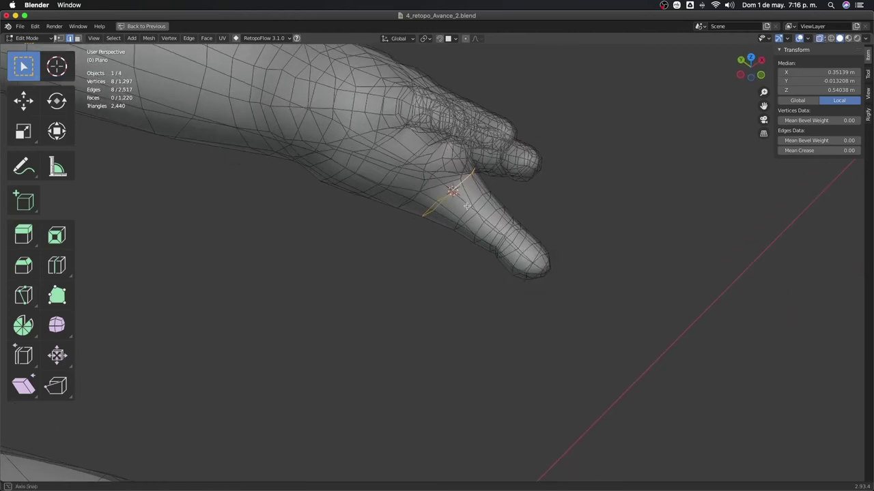
key("alt+z")
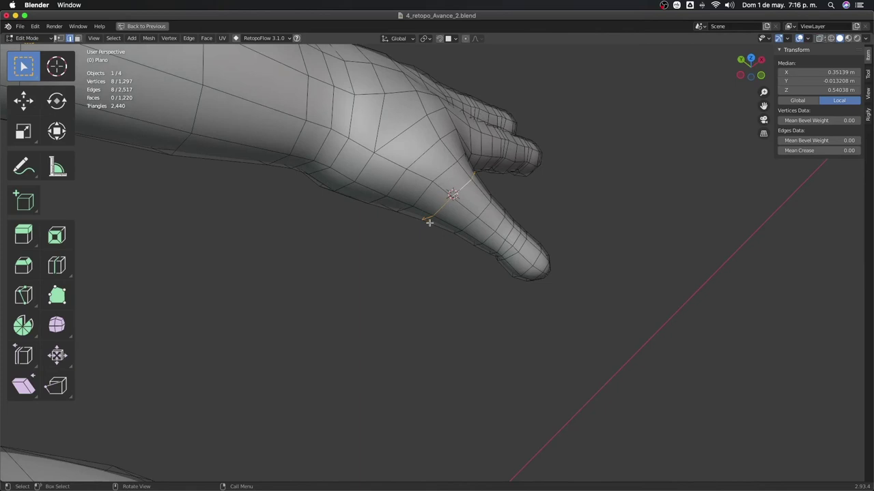
middle_click_drag(468, 176, 471, 179)
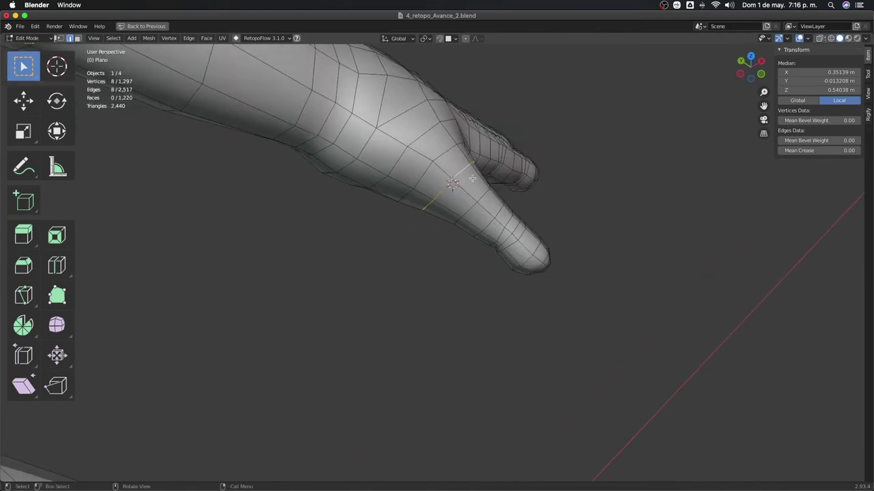
Hide the surrounding faces and select the whole detached finger piece in vertex mode
key("h")
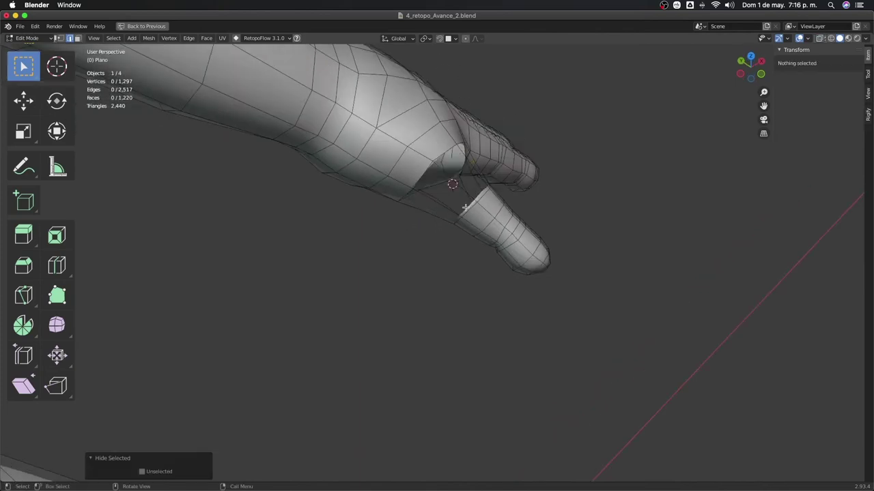
key("alt+h")
key("1")
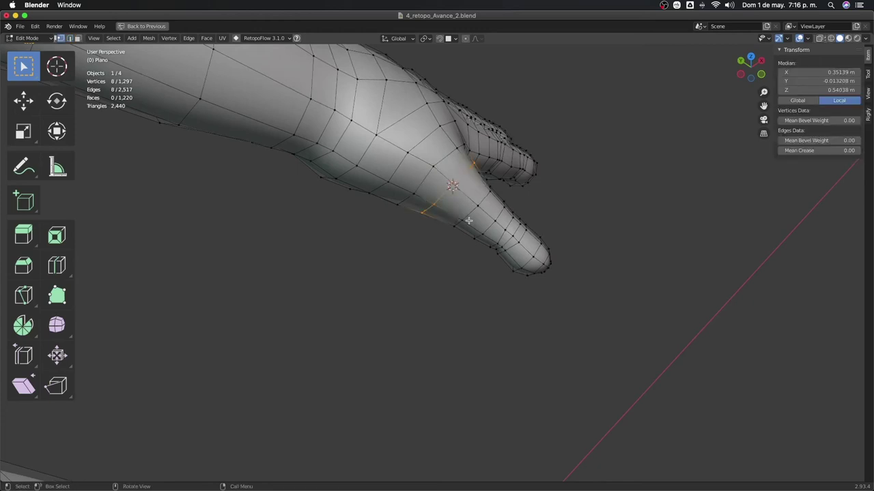
key("h")
middle_click_drag(468, 220, 520, 250)
key("l")
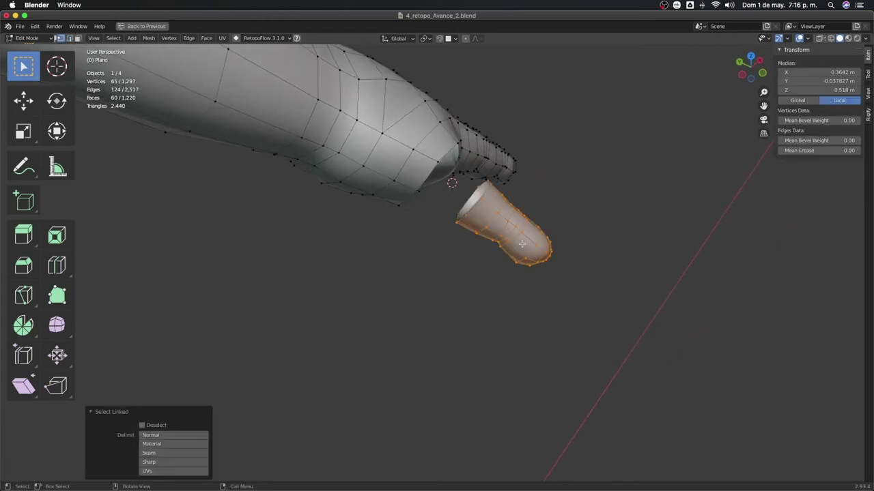
Pivot around the 3D cursor, scale the finger to 0.746 and fatten it by 0.00352 m
left_click(425, 39)
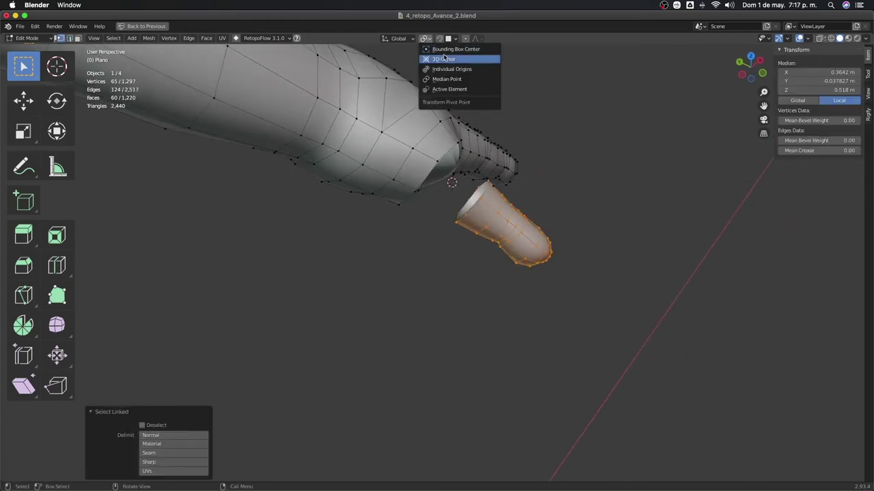
left_click(443, 62)
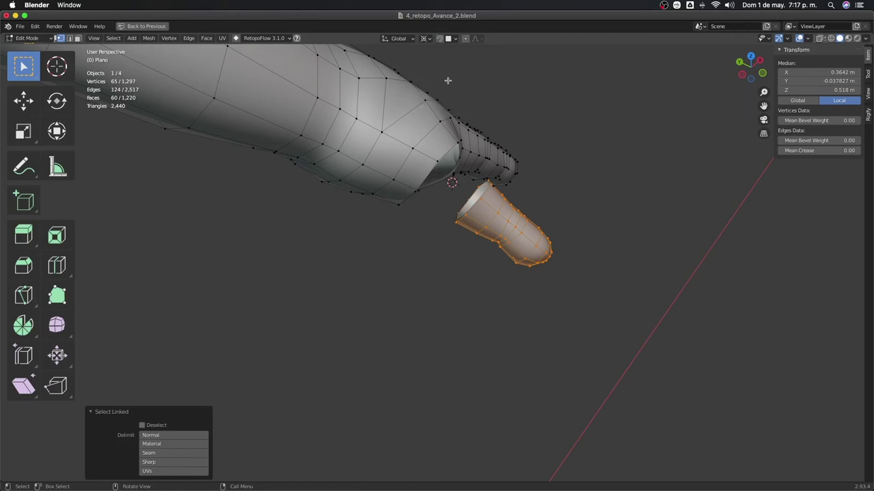
key("s")
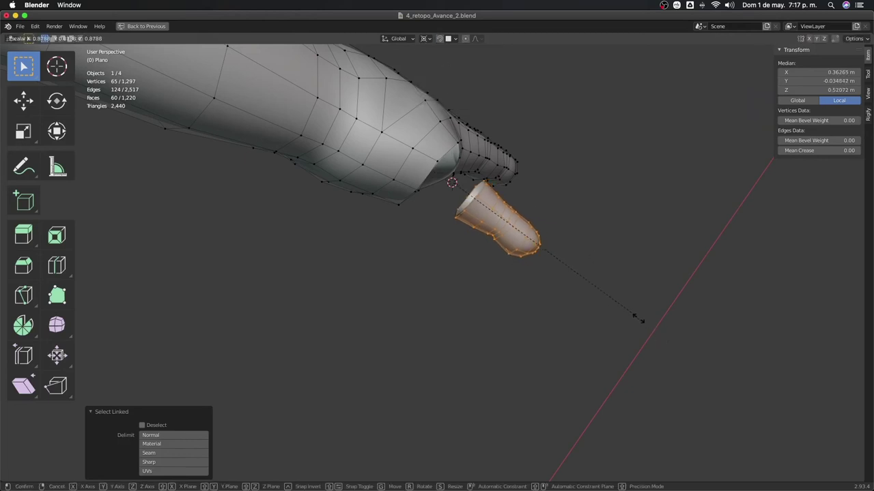
left_click(605, 305)
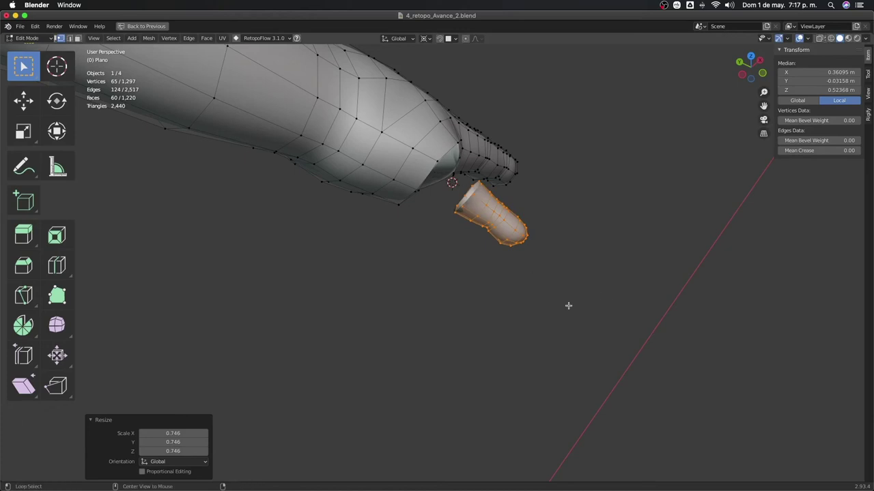
key("alt+s")
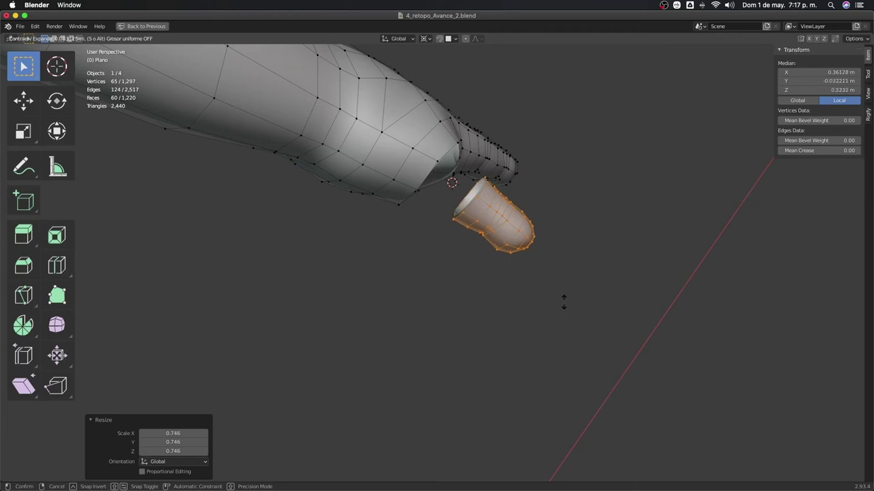
left_click(563, 302)
mouse_move(512, 245)
middle_mouse_down()
mouse_move(368, 240)
mouse_move(437, 287)
middle_mouse_up()
Reveal the hidden geometry, return to Object Mode and deselect everything
key("alt+h")
key("Tab")
scroll(445, 292, "down", 5)
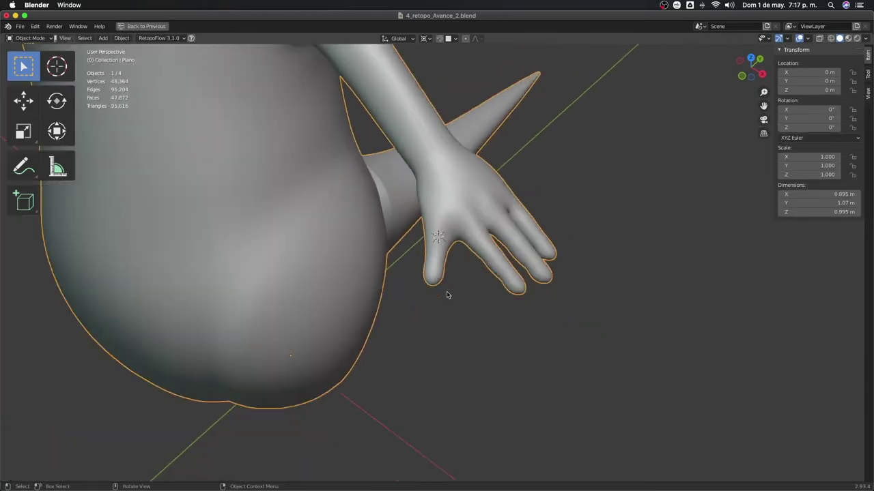
key("alt+a")
mouse_move(437, 319)
middle_mouse_down()
mouse_move(362, 312)
mouse_move(486, 304)
mouse_move(465, 296)
mouse_move(496, 316)
mouse_move(517, 286)
mouse_move(540, 282)
mouse_move(526, 299)
mouse_move(430, 277)
mouse_move(427, 318)
middle_mouse_up()
scroll(497, 316, "down", 4)
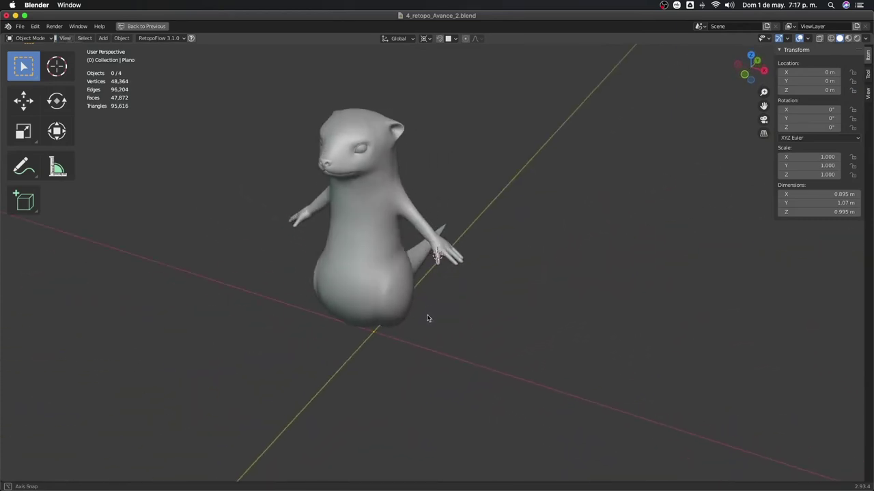
scroll(430, 325, "up", 3)
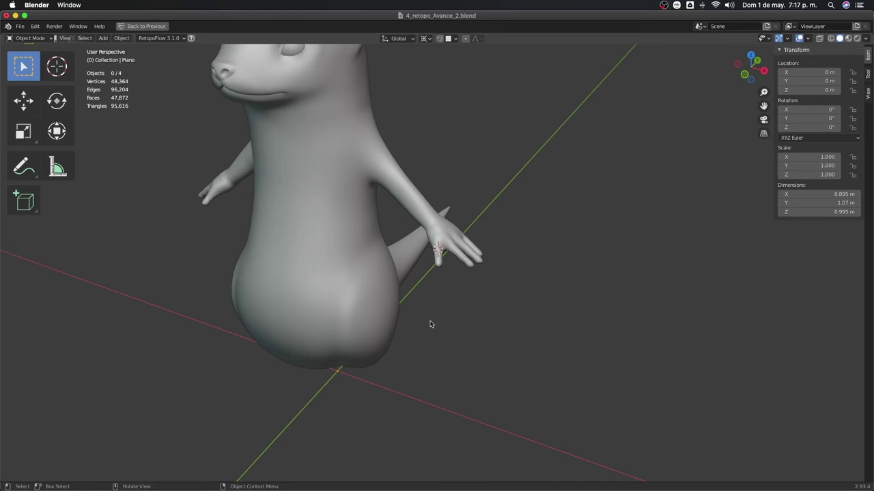
Select the otter sculpt and show it in Front Orthographic view
left_click(384, 291)
middle_click_drag(384, 291, 423, 328)
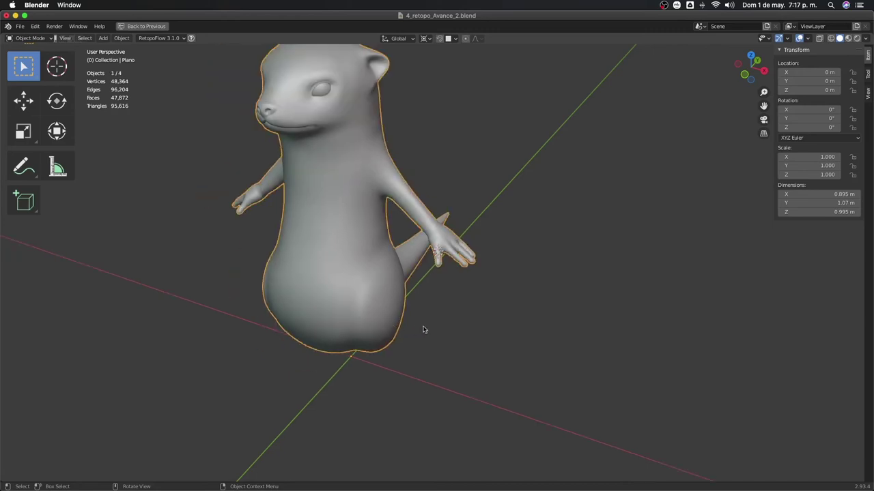
key("KP_5")
key("KP_1")
key("KP_3")
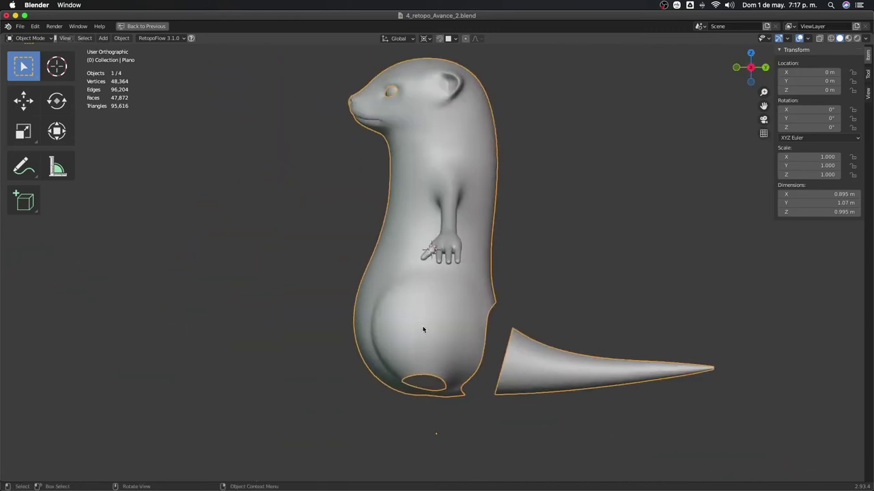
key("KP_1")
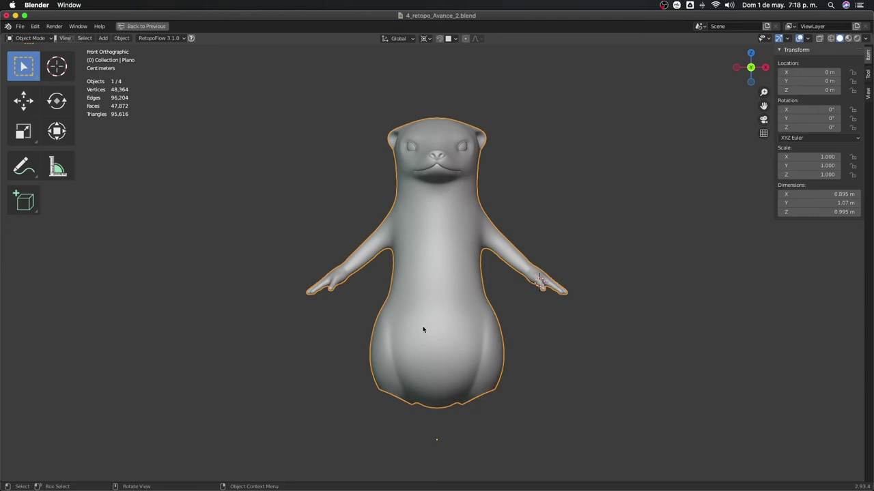
middle_click_drag(423, 330, 423, 326)
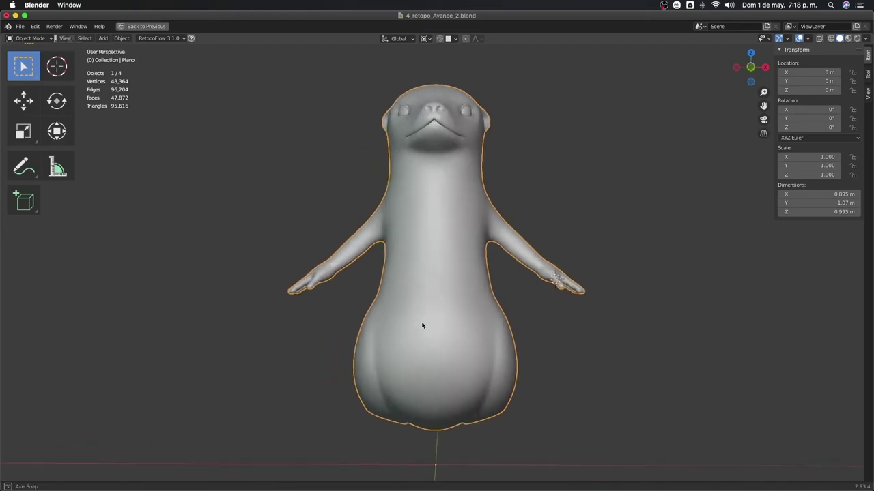
scroll(608, 343, "down", 4)
mouse_move(609, 344)
middle_mouse_down()
mouse_move(443, 340)
mouse_move(503, 359)
mouse_move(538, 336)
middle_mouse_up()
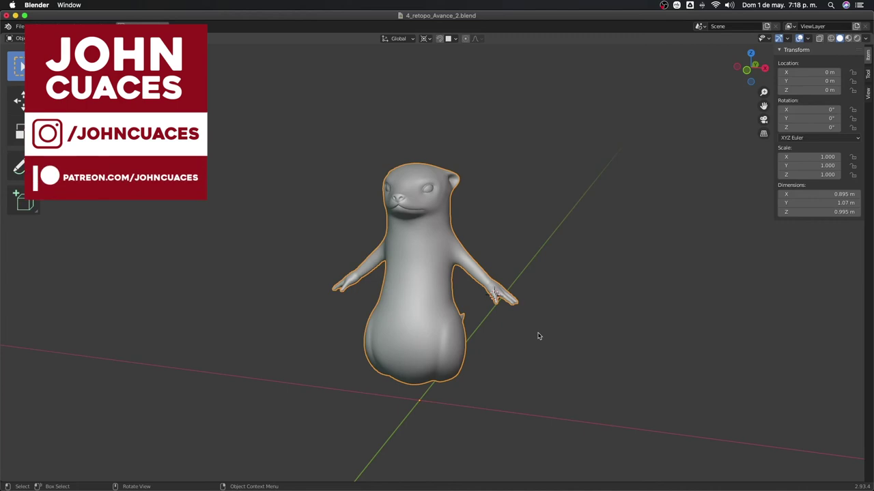
scroll(491, 372, "up", 4)
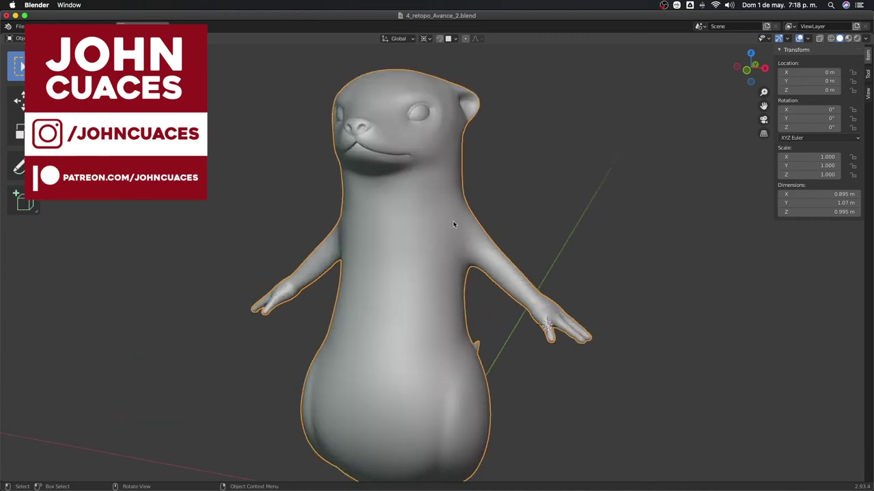
middle_click_drag(455, 226, 369, 182)
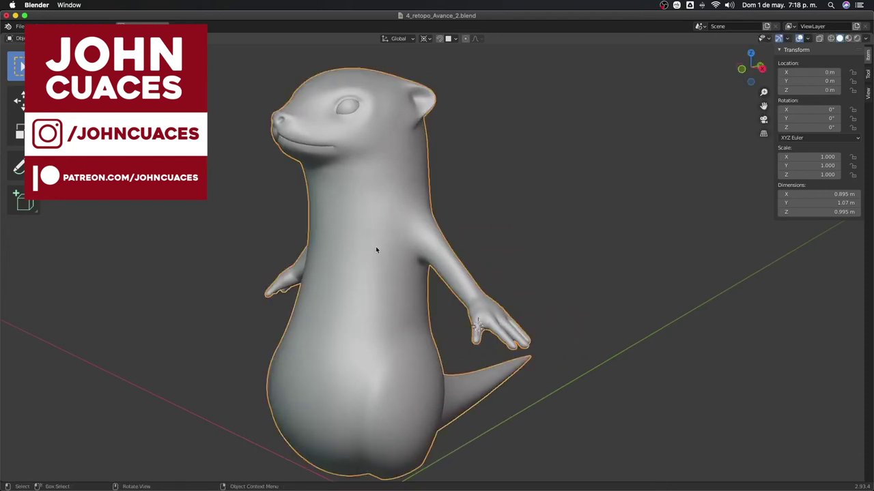
scroll(375, 250, "down", 2)
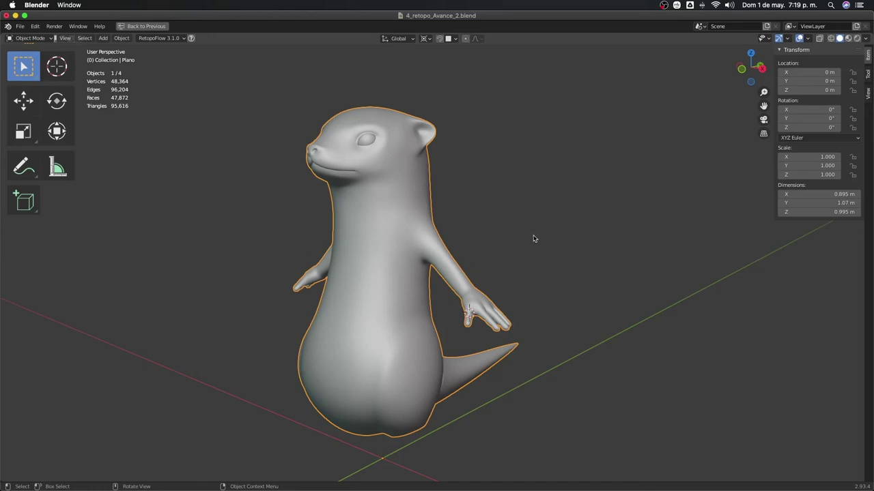
mouse_move(519, 279)
middle_mouse_down()
mouse_move(439, 329)
mouse_move(483, 311)
middle_mouse_up()
scroll(483, 312, "up", 3)
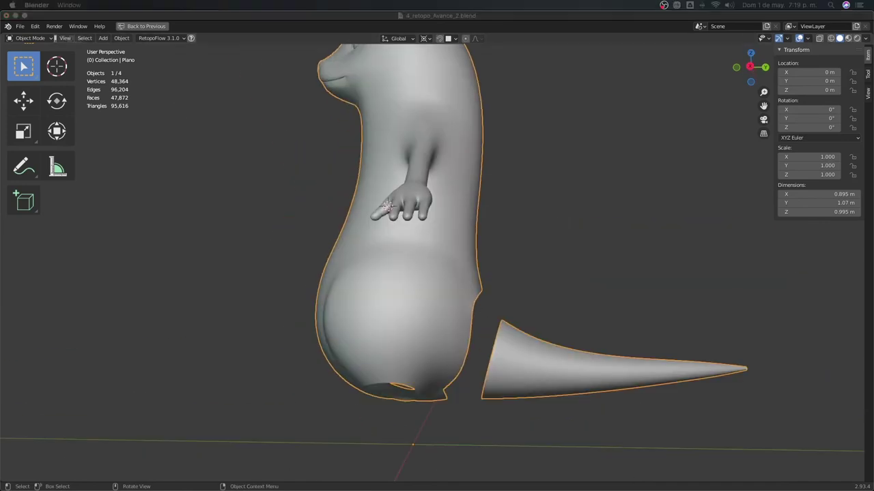
Add an edge loop near the tail base and reposition the vertices where the hip meets the tail
middle_click_drag(597, 321, 471, 295)
key("Tab")
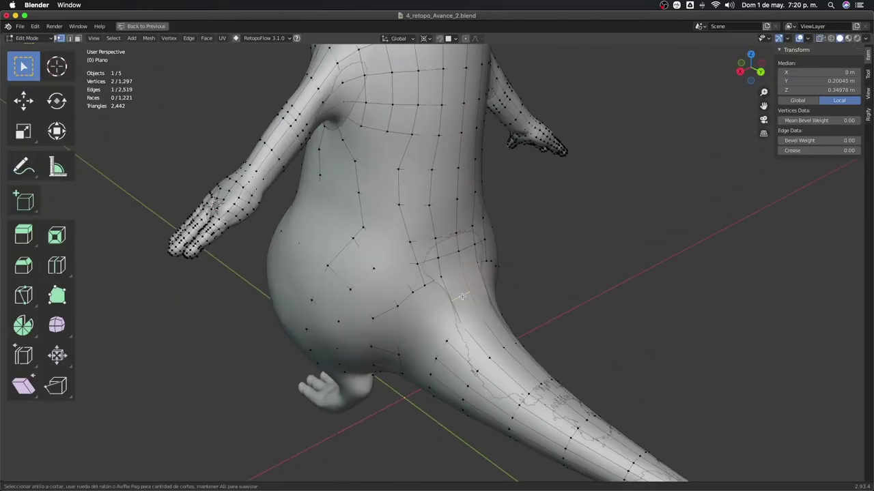
left_click(462, 296)
middle_click_drag(491, 209, 451, 273)
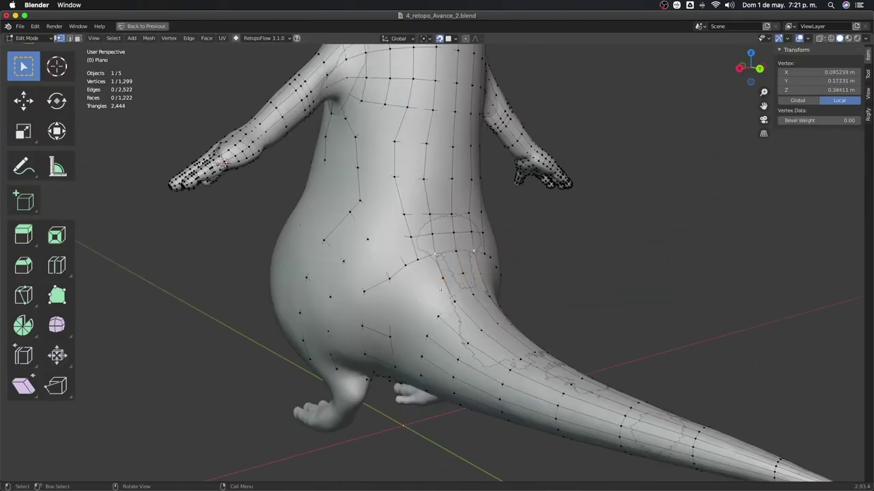
left_click_drag(461, 274, 443, 280)
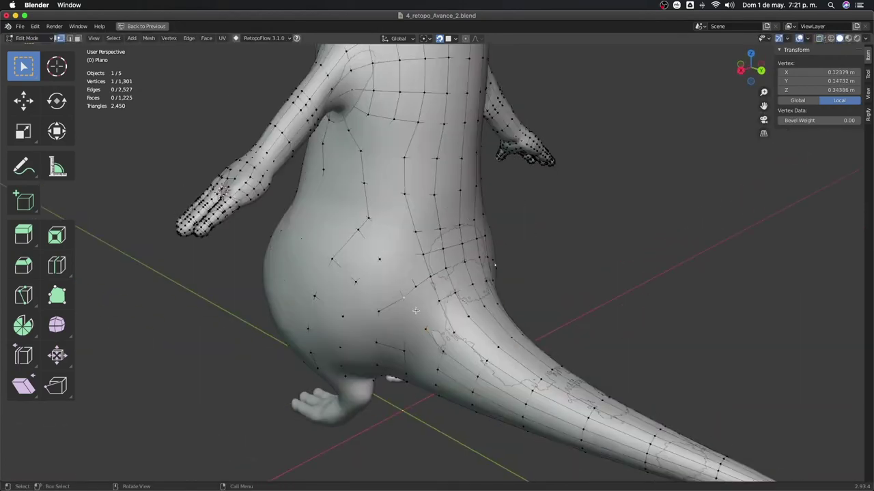
left_click(416, 310, "shift")
mouse_move(415, 310)
middle_mouse_down()
mouse_move(460, 304)
mouse_move(462, 216)
mouse_move(488, 296)
mouse_move(460, 284)
mouse_move(461, 310)
middle_mouse_up()
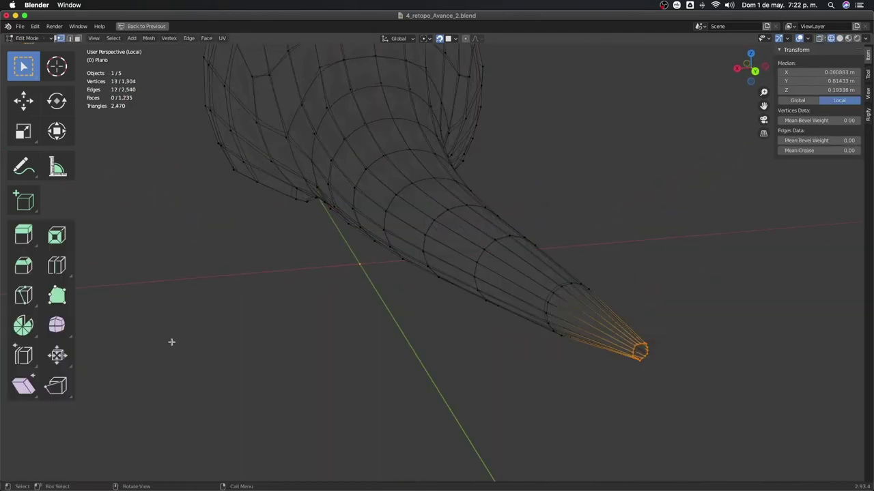
Slide a tail vertex along its edge
right_click(573, 346)
left_click(574, 346)
left_click(605, 350)
middle_click_drag(605, 351, 725, 298)
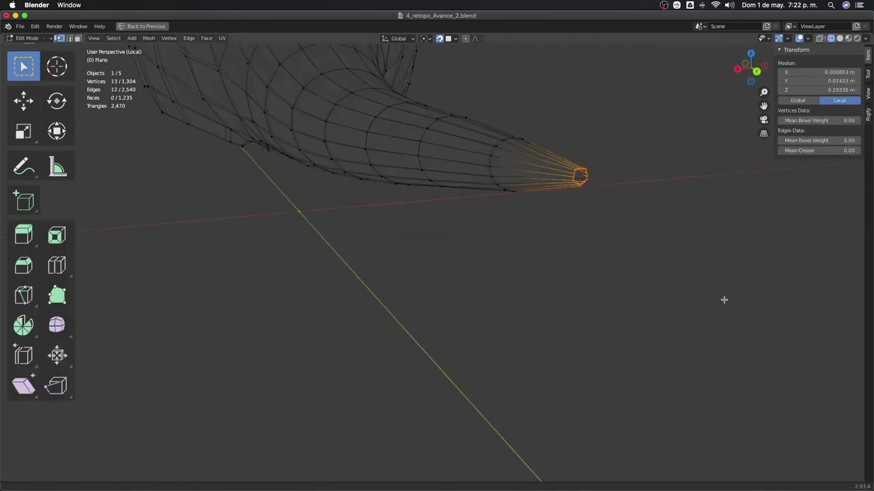
Add a 16-vertex circle, rotate it 90° on Y and shrink it to the tail tip size
key("shift+a")
left_click(626, 301)
mouse_move(303, 364)
middle_mouse_down()
mouse_move(271, 238)
mouse_move(404, 218)
middle_mouse_up()
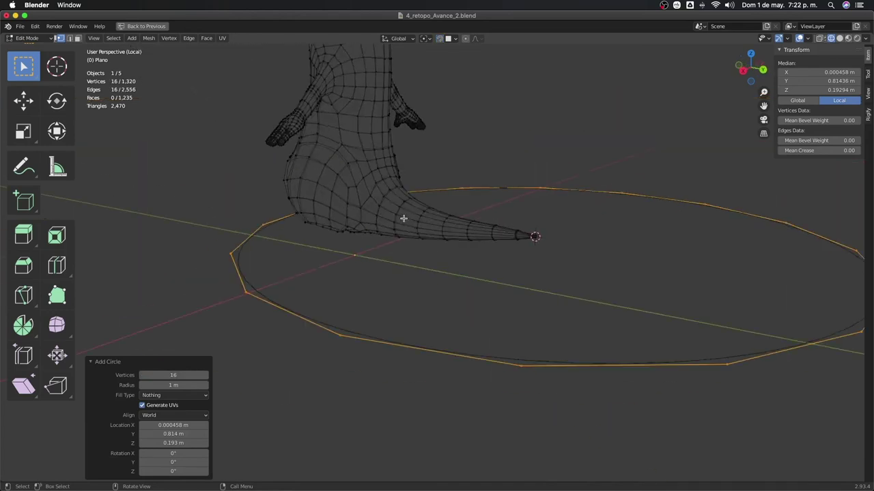
key("r")
key("y")
key("9")
key("0")
key("Return")
key("s")
key("Return")
scroll(594, 303, "up", 3)
key("KP_3")
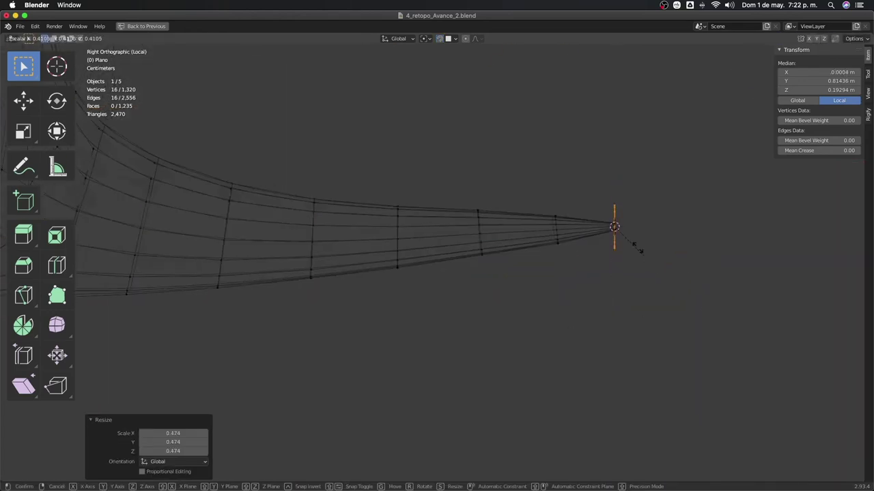
key("s")
left_click(626, 334)
Unhide the geometry and move the circle into place at the tail tip
key("shift+h")
scroll(474, 329, "up", 3)
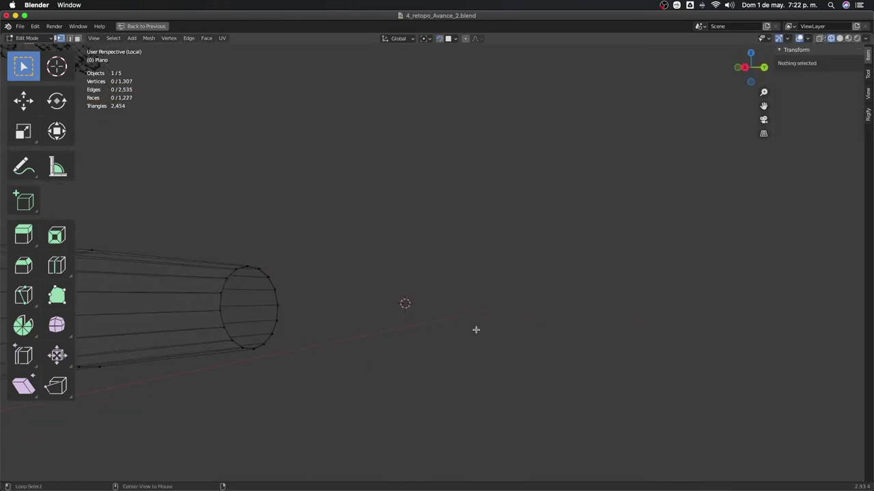
key("alt+h")
key("KP_7")
key("Home")
key("KP_Decimal")
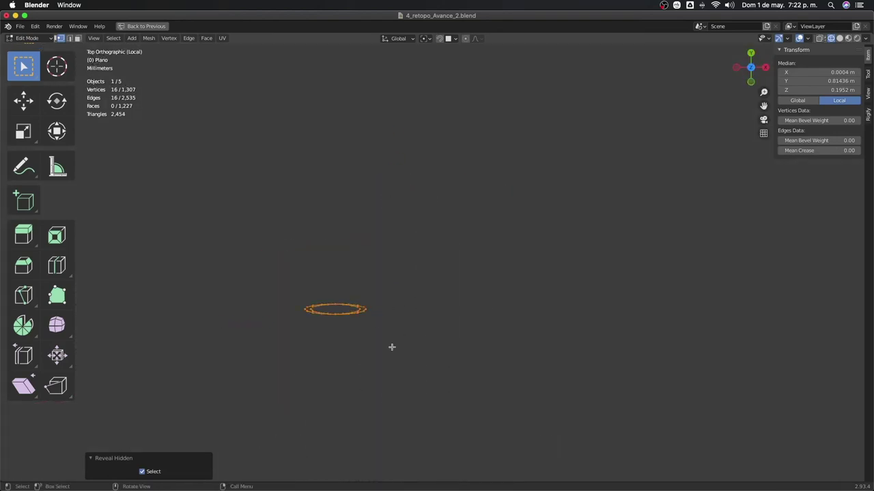
key("g")
left_click(475, 309)
Delete the left half of the circle
left_click_drag(238, 156, 354, 277)
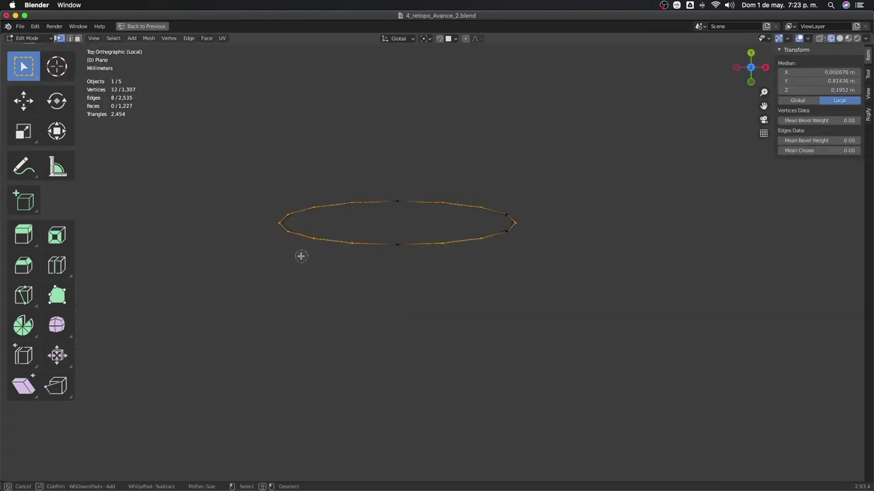
key("ctrl+space")
key("x")
left_click(454, 267)
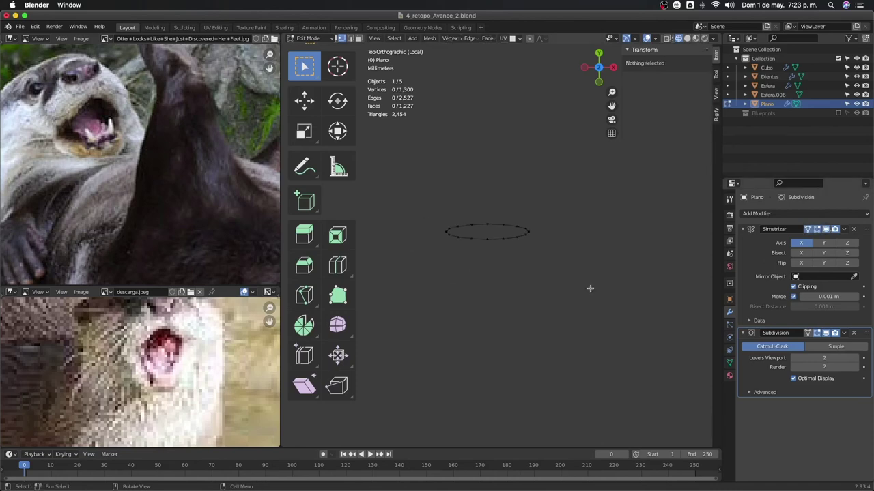
Try bridging the half circle to the tail-end loop, then undo the bridge
left_click_drag(474, 198, 491, 264)
scroll(509, 326, "down", 4)
mouse_move(501, 293)
middle_mouse_down()
mouse_move(576, 217)
mouse_move(480, 244)
middle_mouse_up()
key("ctrl+e")
left_click(595, 210)
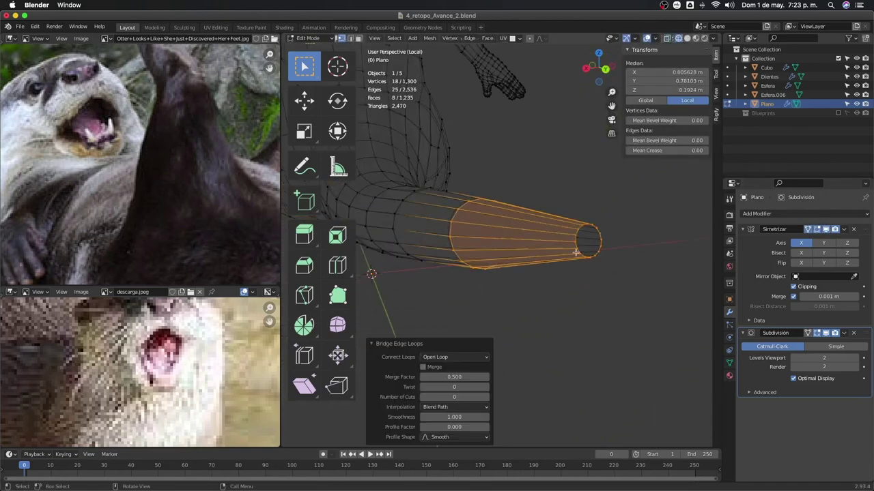
key("ctrl+z")
middle_click_drag(659, 278, 606, 296)
Extrude the tail-end loop, merge it at center, and nudge the tip vertex
key("e")
left_click(635, 303)
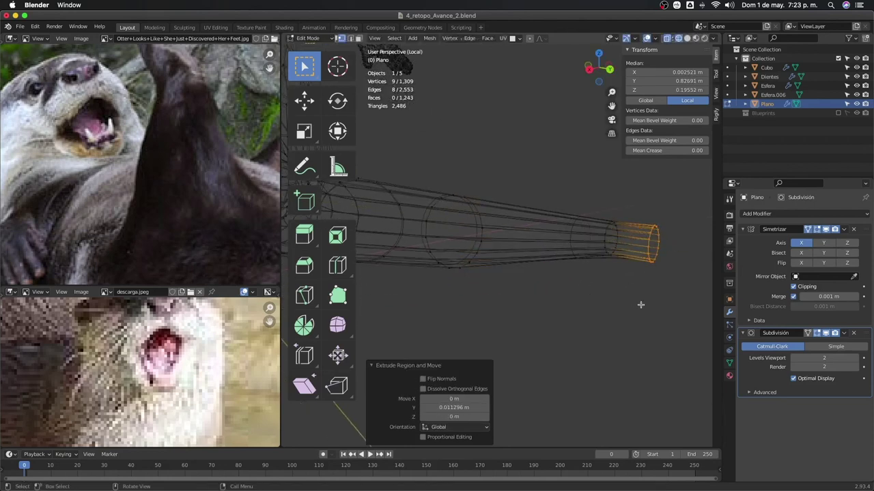
key("m")
left_click(619, 311)
key("g")
left_click(620, 333)
mouse_move(620, 334)
middle_mouse_down()
mouse_move(410, 269)
mouse_move(548, 236)
middle_mouse_up()
Toggle the mesh's modifier display and dissolve the unwanted edges near the tail tip
key("alt+z")
key("Tab")
middle_click_drag(589, 312, 437, 204)
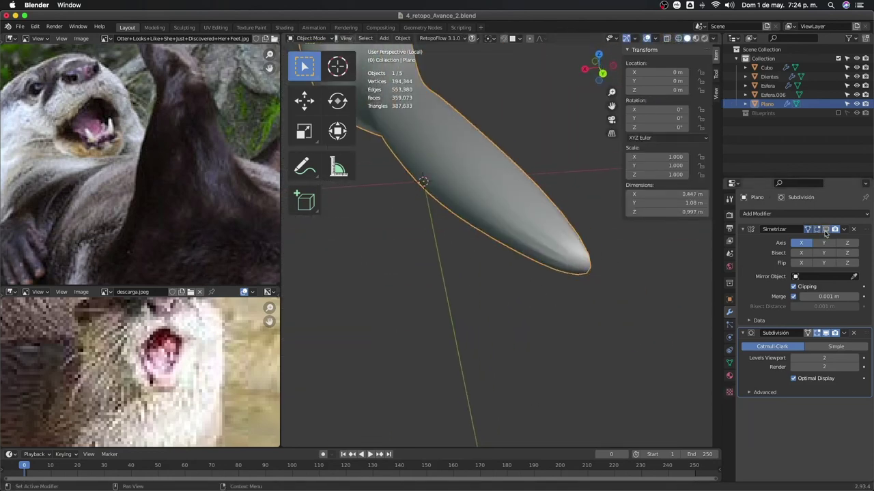
left_click(826, 333)
key("Tab")
mouse_move(519, 259)
middle_mouse_down()
mouse_move(507, 279)
mouse_move(448, 298)
middle_mouse_up()
key("x")
left_click(507, 278)
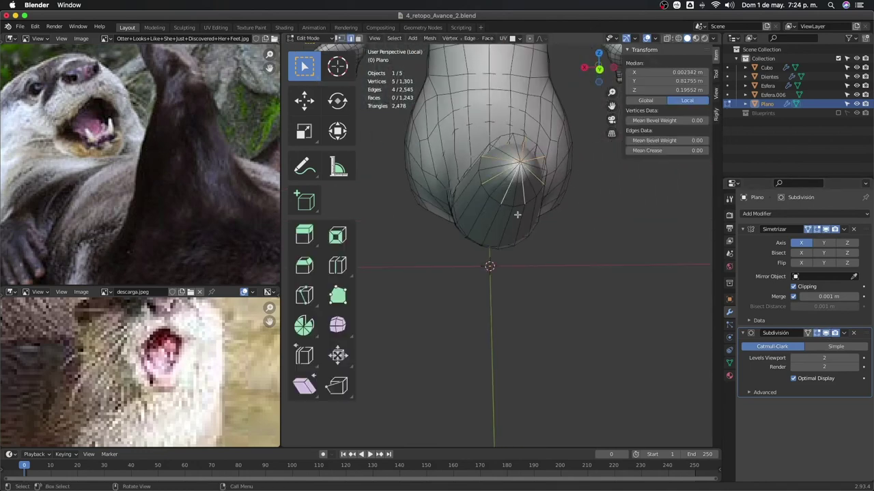
key("Tab")
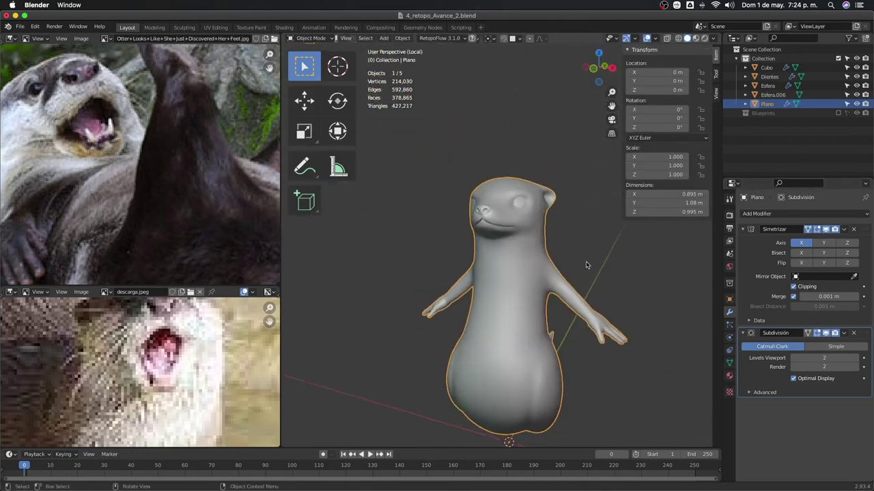
Switch to wireframe shading and select the otter body
key("z")
left_click(449, 299)
mouse_move(542, 279)
middle_mouse_down()
mouse_move(575, 302)
mouse_move(400, 318)
middle_mouse_up()
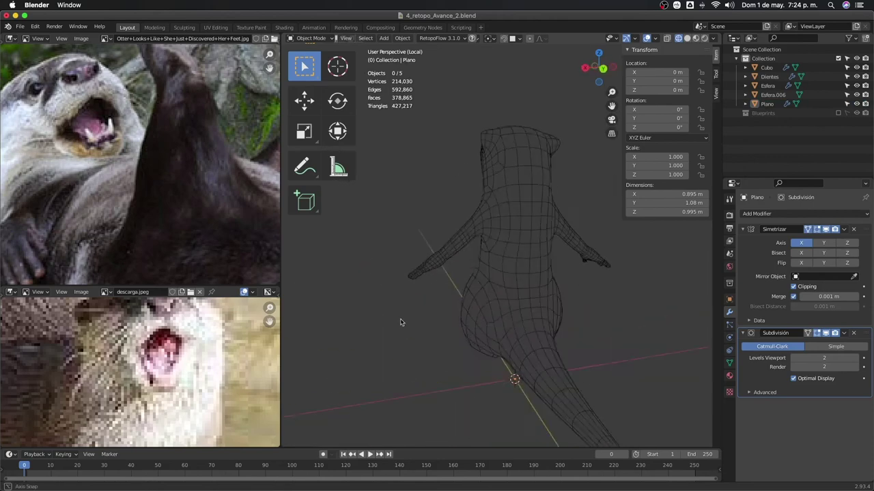
left_click(571, 304)
View the otter from the front with solid shading
key("KP_1")
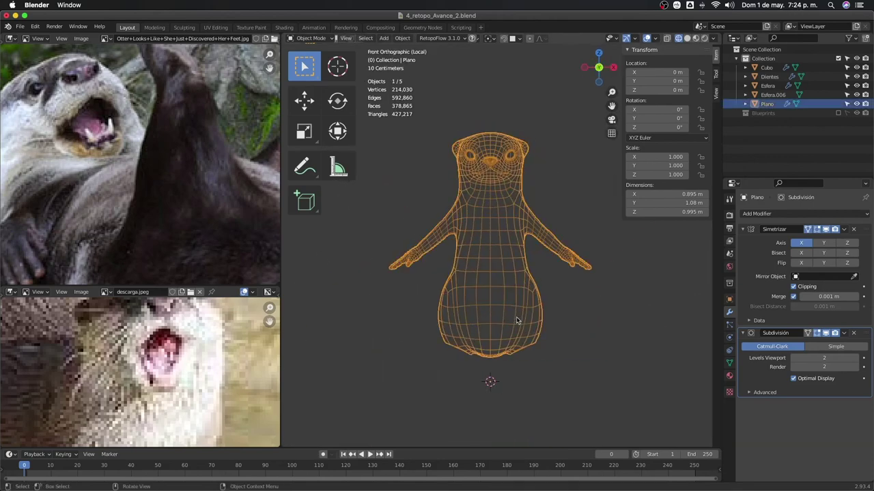
left_click(620, 319)
key("z")
left_click(634, 319)
Select the retopology body and inspect it in Edit Mode from the side
key("KP_3")
scroll(485, 296, "up", 3)
left_click(485, 295)
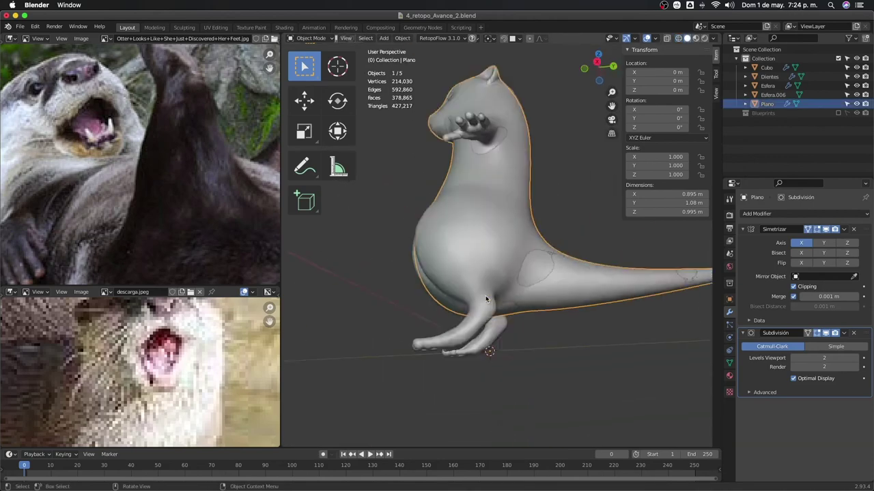
key("Tab")
middle_click_drag(487, 299, 508, 396)
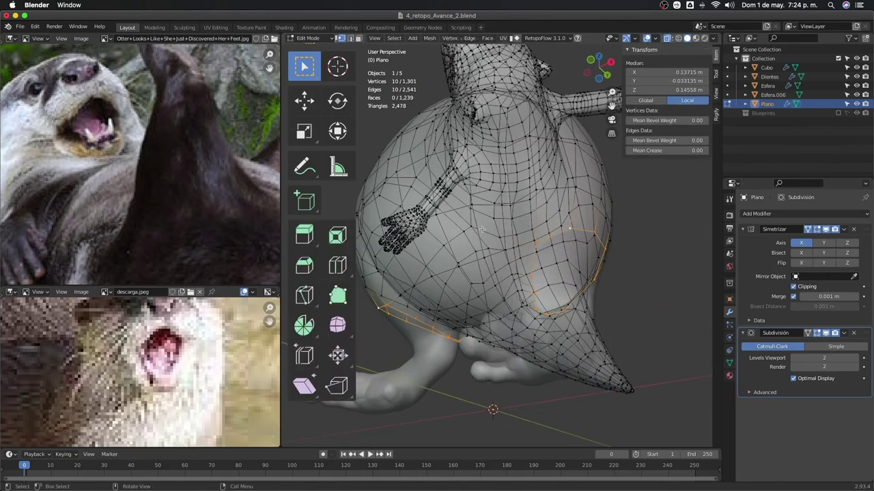
scroll(508, 395, "up", 4)
scroll(508, 395, "down", 5)
mouse_move(566, 306)
middle_mouse_down()
mouse_move(591, 307)
mouse_move(555, 312)
mouse_move(577, 258)
middle_mouse_up()
Toggle the sculpt's visibility, reselect the body mesh and frame the legs from the front
left_click(771, 95)
scroll(509, 341, "down", 3)
middle_click_drag(509, 342, 522, 262)
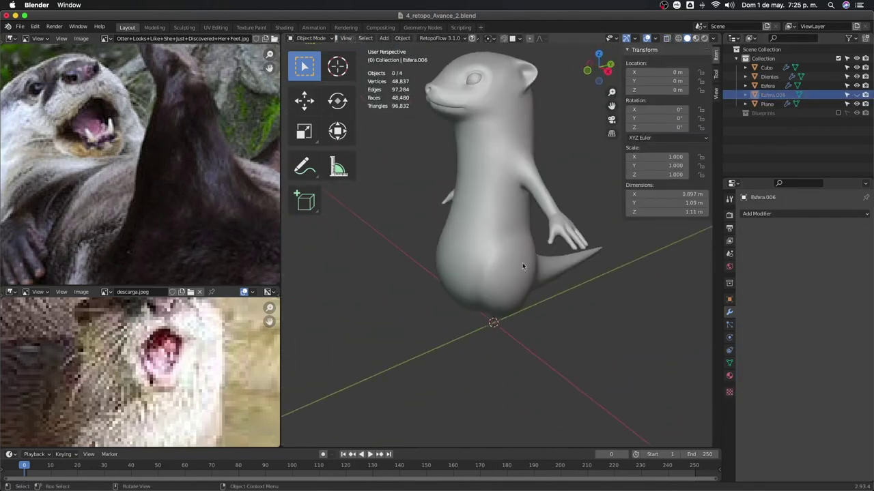
left_click(856, 95)
left_click(518, 226)
scroll(518, 225, "up", 3)
middle_click_drag(519, 225, 560, 244)
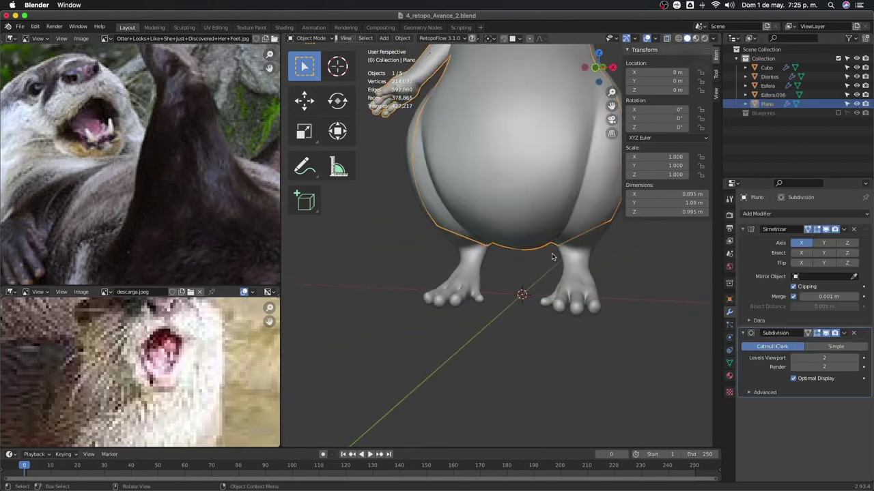
Draw a note line across the right thigh, maximize the viewport and save 4_retopo_Avance_2.blend
left_click_drag(559, 245, 602, 227)
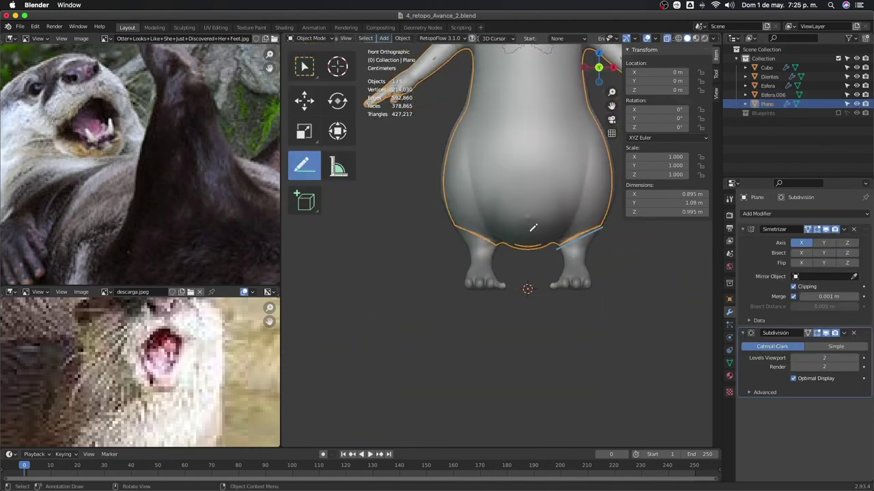
middle_click_drag(581, 272, 565, 274, "shift")
key("ctrl+space")
scroll(437, 259, "up", 2)
key("ctrl+s")
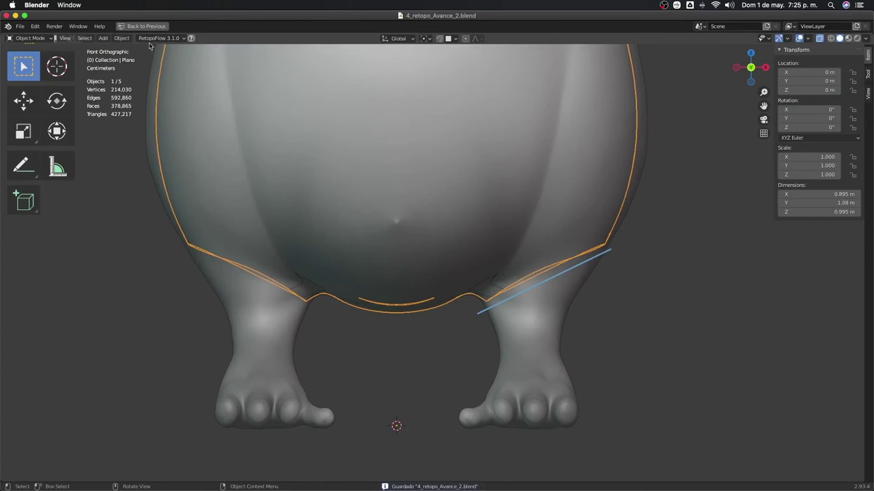
left_click(158, 38)
Start RetopoFlow on a new target and draw contour loops around the upper leg
left_click(160, 81)
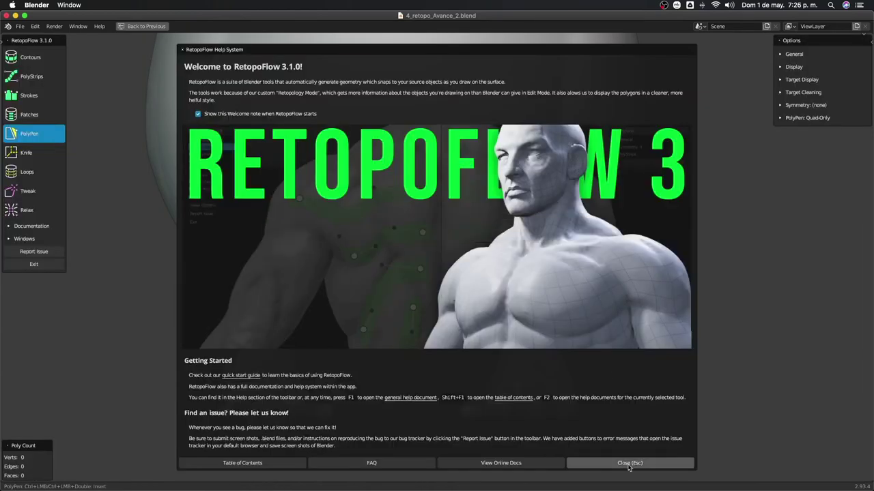
left_click(776, 464)
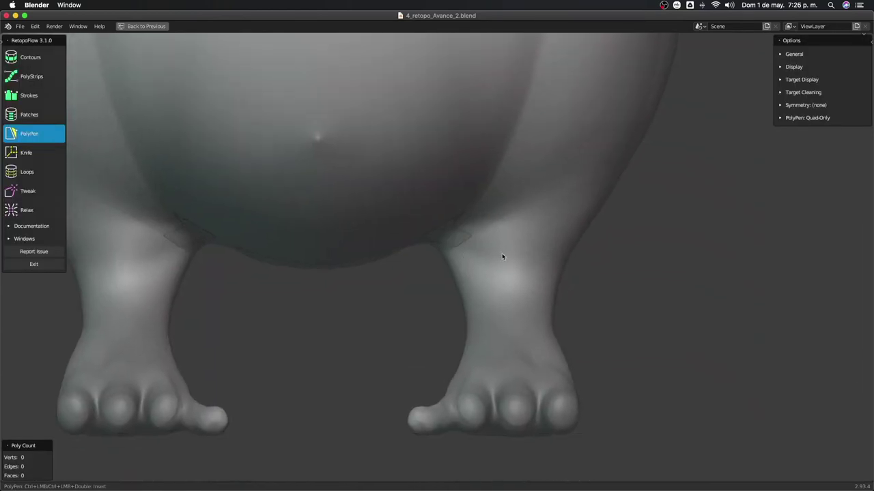
key("1")
left_click_drag(628, 176, 447, 277, "ctrl")
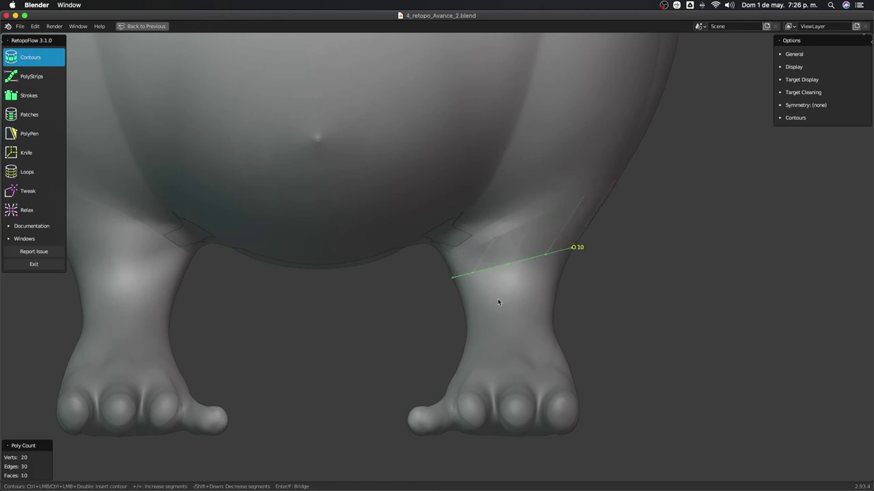
left_click_drag(533, 288, 481, 306, "ctrl")
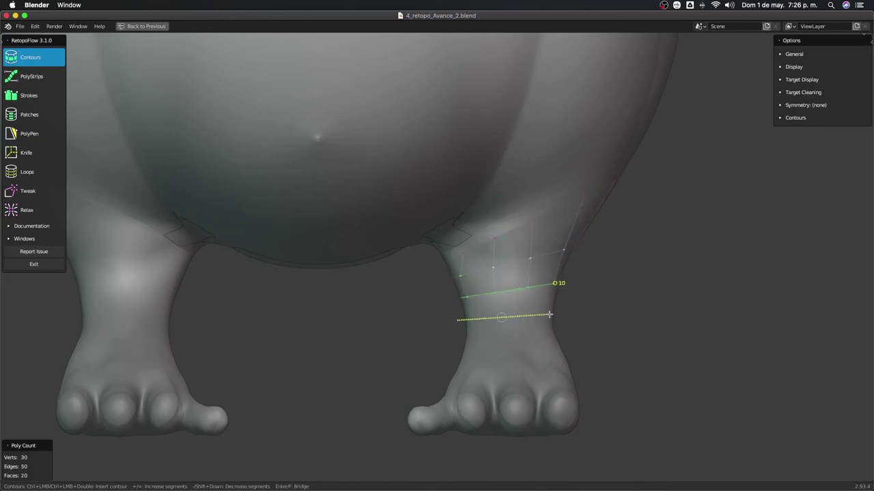
left_click(550, 314, "ctrl")
left_click(587, 351, "ctrl")
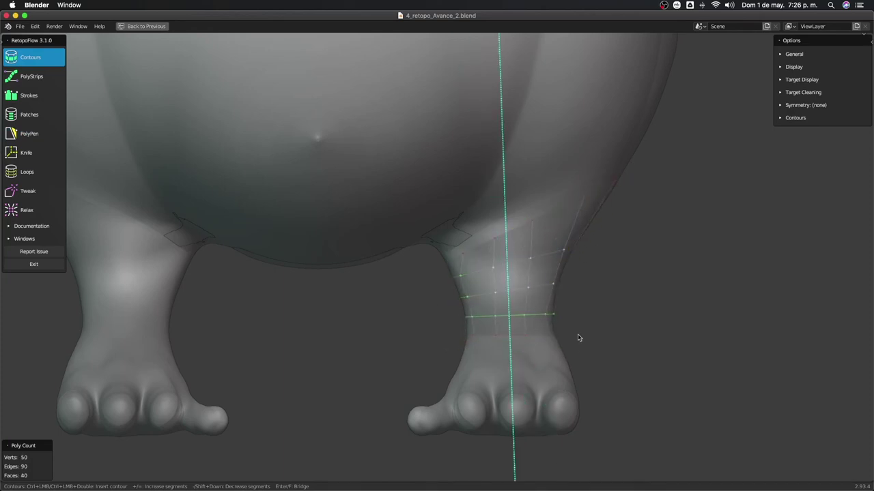
Add more contour loops down the lower leg, briefly relaxing the new mesh
mouse_move(578, 337)
middle_mouse_down()
mouse_move(499, 349)
mouse_move(437, 335)
middle_mouse_up()
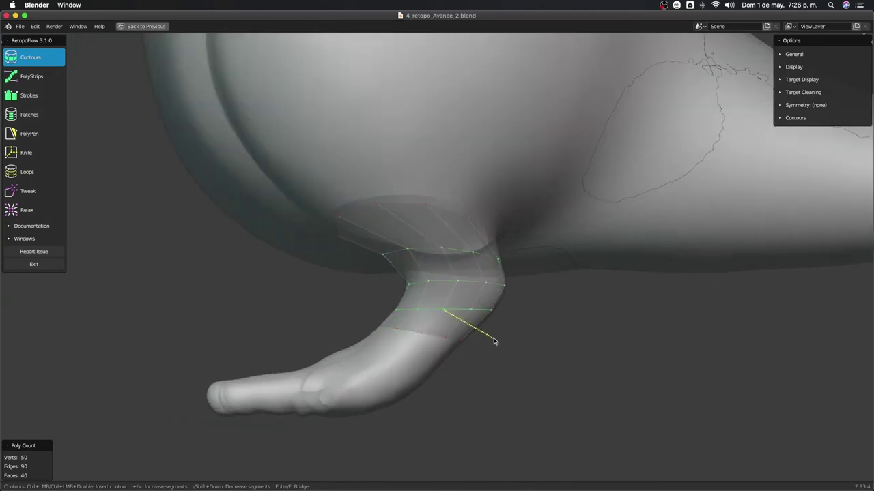
middle_click_drag(481, 326, 457, 320)
left_click_drag(409, 294, 508, 358, "ctrl")
left_click_drag(414, 313, 520, 384, "ctrl")
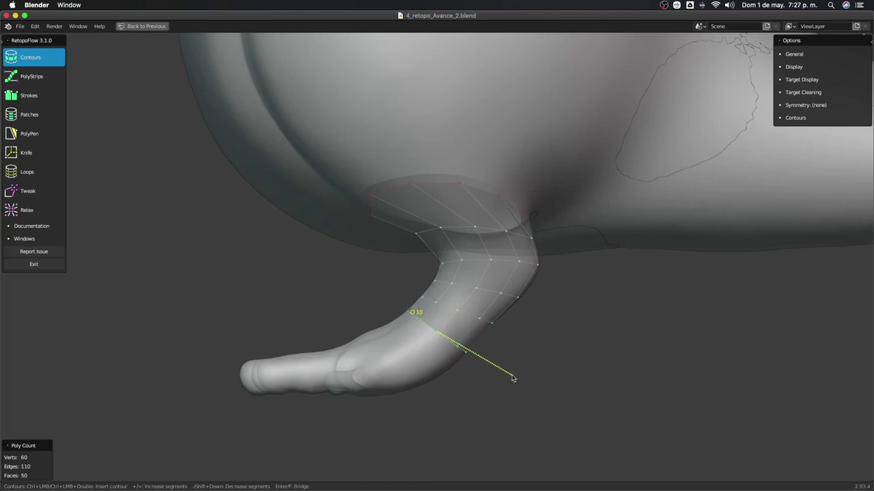
mouse_move(523, 380)
middle_mouse_down()
mouse_move(530, 421)
mouse_move(589, 266)
middle_mouse_up()
key("9")
key("1")
mouse_move(297, 165)
middle_mouse_down()
mouse_move(473, 173)
mouse_move(601, 211)
mouse_move(526, 172)
mouse_move(346, 143)
mouse_move(412, 182)
mouse_move(317, 211)
mouse_move(512, 324)
mouse_move(312, 218)
mouse_move(442, 270)
middle_mouse_up()
key("9")
key("1")
Place a single vertex on the hand and exit RetopoFlow
key("5")
left_click(441, 270, "ctrl")
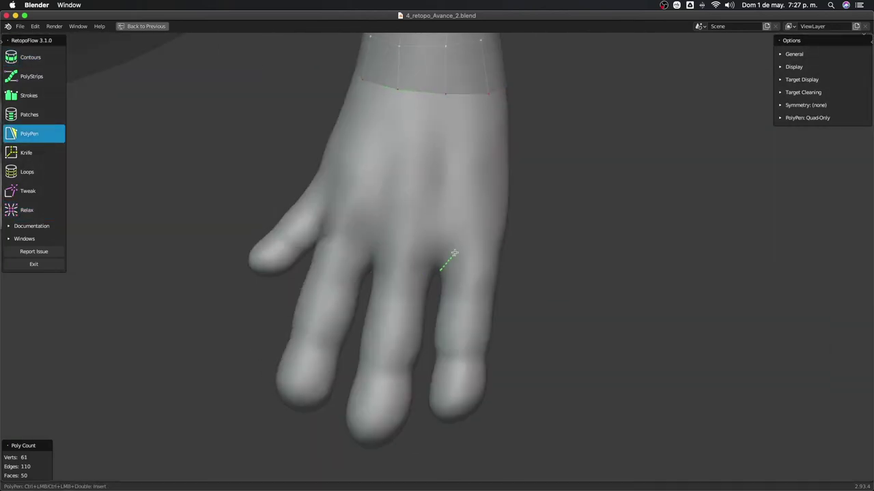
scroll(468, 260, "down", 5)
left_click(34, 264)
mouse_move(472, 267)
middle_mouse_down()
mouse_move(511, 244)
mouse_move(485, 255)
mouse_move(468, 289)
middle_mouse_up()
Select the hip edge loop where the leg tube meets the body on Plano and edge-slide it
left_click(487, 205)
key("Tab")
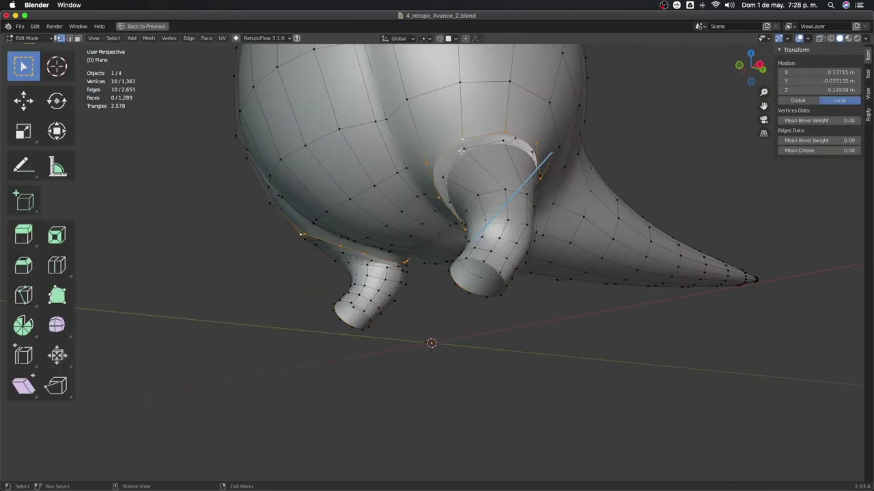
middle_click_drag(467, 205, 463, 172)
left_click(462, 190, "alt")
left_click(478, 210)
mouse_move(477, 210)
middle_mouse_down()
mouse_move(601, 253)
mouse_move(415, 195)
mouse_move(487, 222)
middle_mouse_up()
key("Tab")
key("Tab")
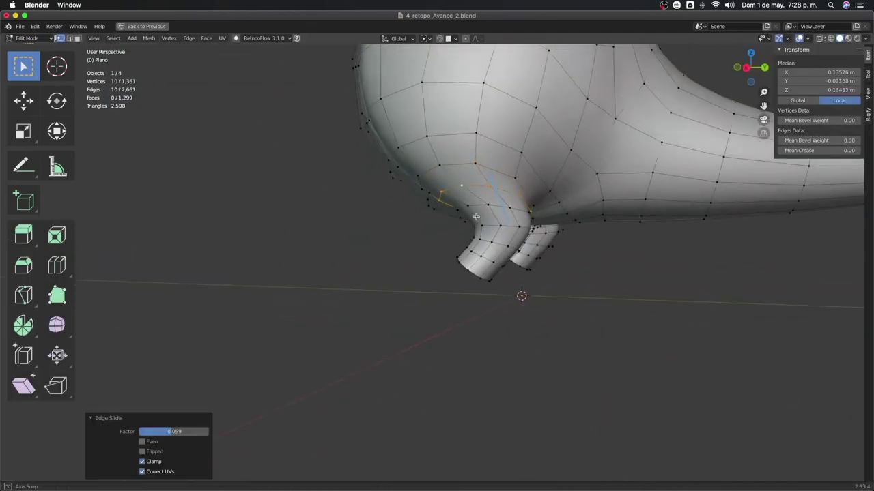
key("Tab")
Scale the selected loop by 1.087 to fit the hip, then return to Object Mode
key("KP_3")
key("ctrl+space")
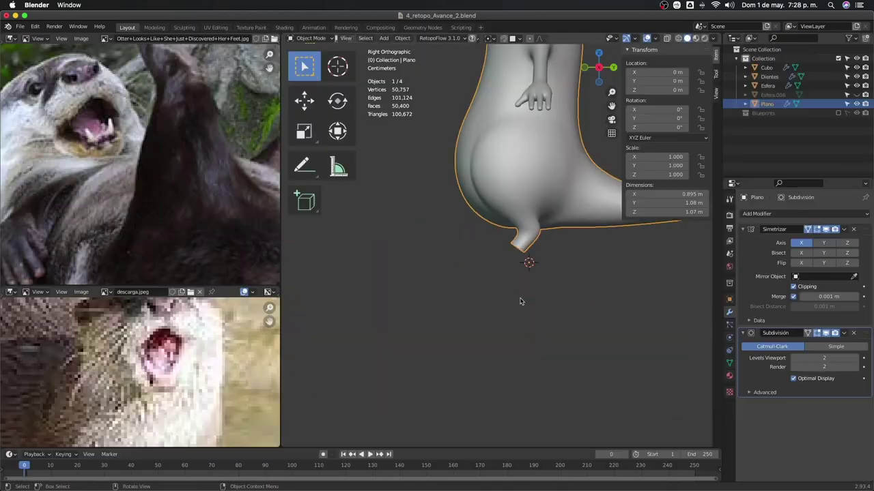
mouse_move(521, 298)
middle_mouse_down()
mouse_move(519, 335)
mouse_move(522, 289)
mouse_move(474, 396)
mouse_move(585, 289)
mouse_move(540, 191)
mouse_move(487, 294)
mouse_move(577, 294)
mouse_move(491, 198)
middle_mouse_up()
left_click(496, 337)
left_click(540, 190)
key("Tab")
key("s")
left_click(577, 293)
key("Tab")
left_click(491, 198)
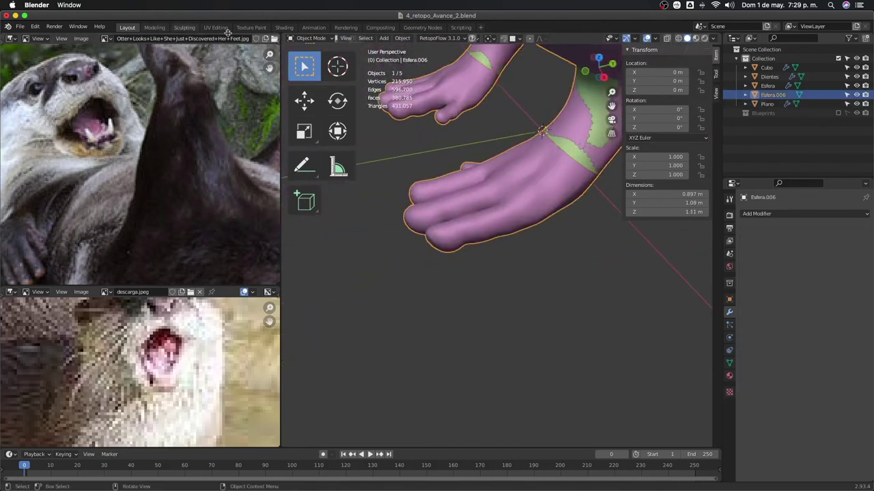
Maximize the viewport, start and exit RetopoFlow, and delete the extra object
key("ctrl+space")
left_click(159, 37)
left_click(161, 82)
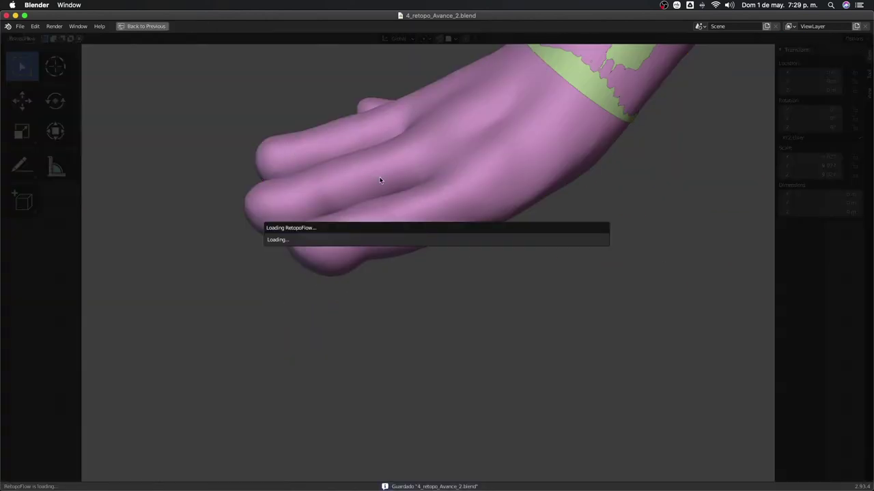
key("Escape")
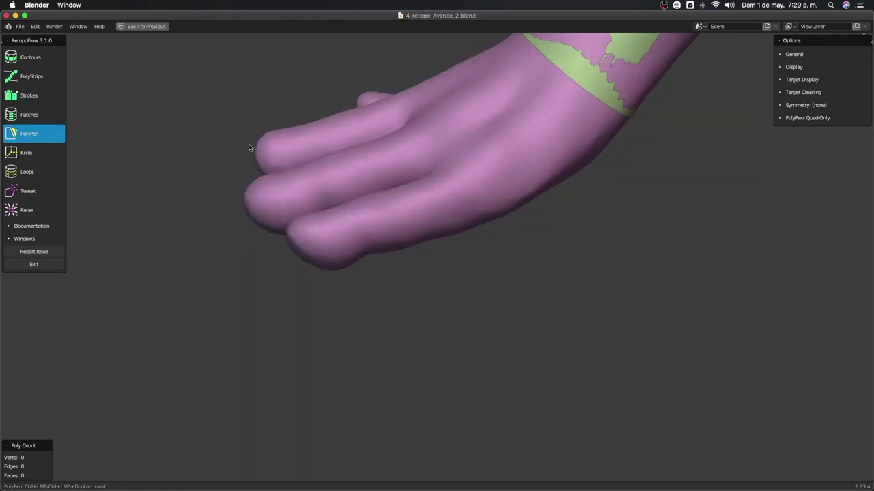
left_click(37, 266)
key("x")
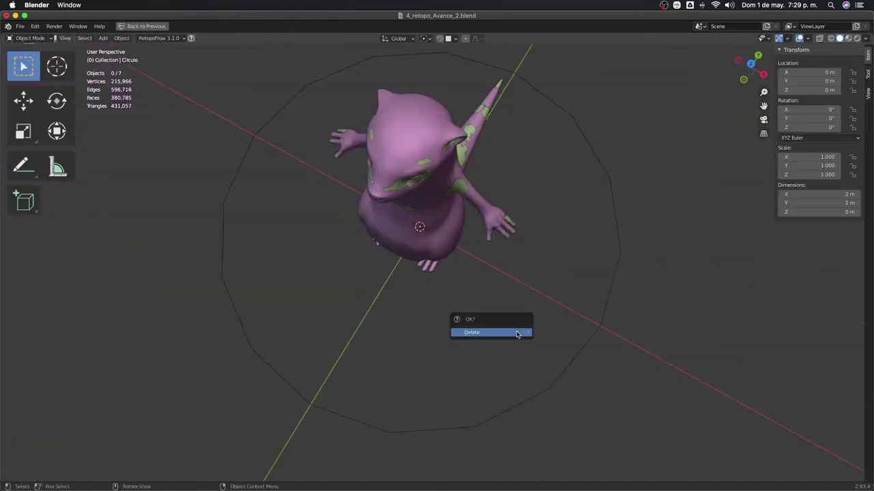
left_click(519, 331)
Add an 8-vertex mesh circle and scale it down onto the finger base
key("shift+a")
left_click(600, 305)
left_click(172, 372)
type("8")
key("KP_3")
key("KP_Decimal")
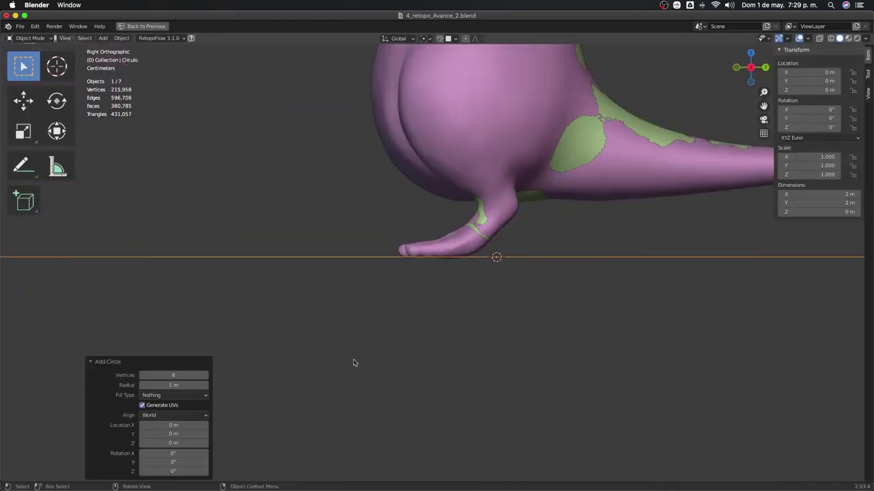
key("s")
left_click(665, 295)
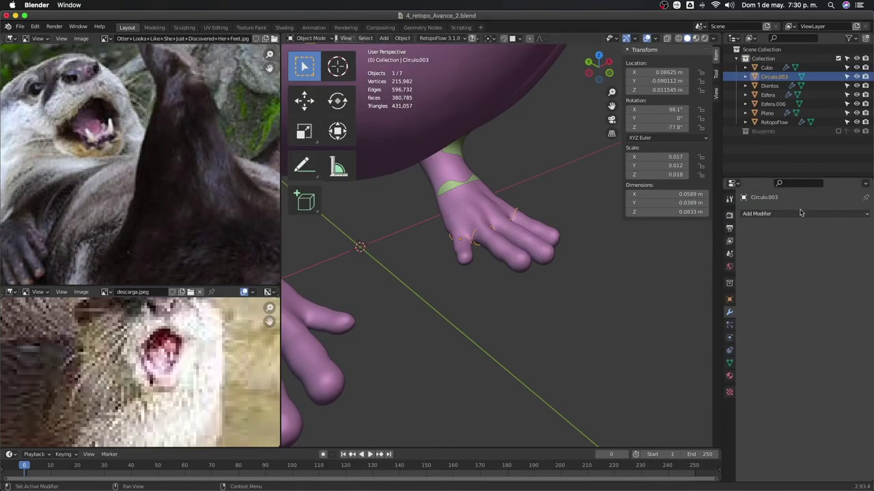
Shrinkwrap the finger ring onto Esfera.006, then delete the Circulo.003 object
left_click(762, 319)
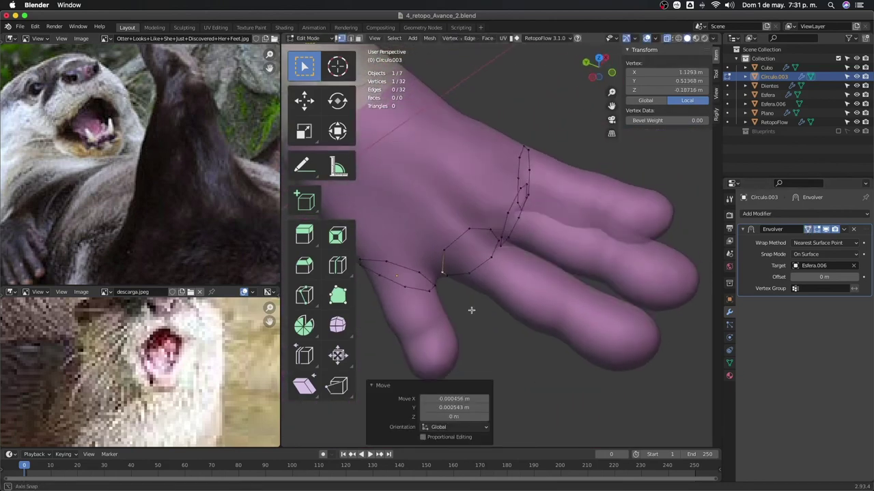
mouse_move(451, 286)
middle_mouse_down()
mouse_move(499, 246)
mouse_move(517, 266)
mouse_move(511, 254)
mouse_move(539, 273)
middle_mouse_up()
key("Tab")
key("Delete")
left_click(566, 290)
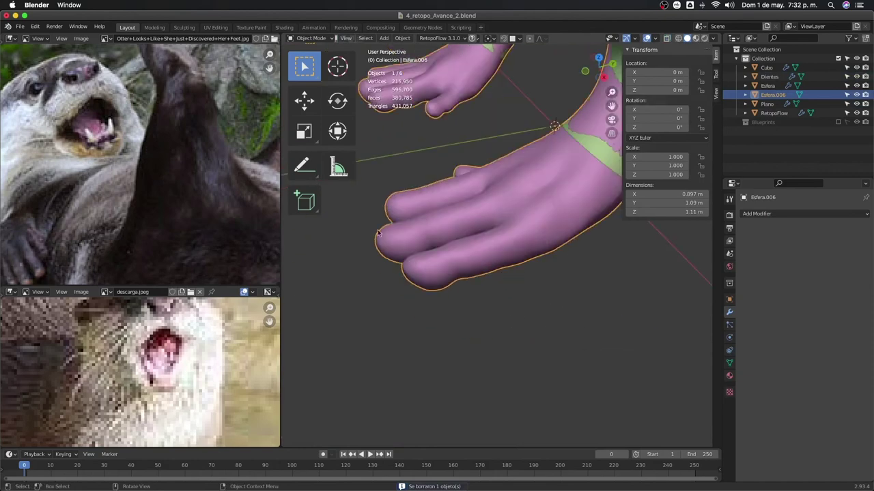
Maximize the view and start a RetopoFlow session on the hand with the Contours tool
key("ctrl+space")
left_click(146, 27)
left_click(157, 65)
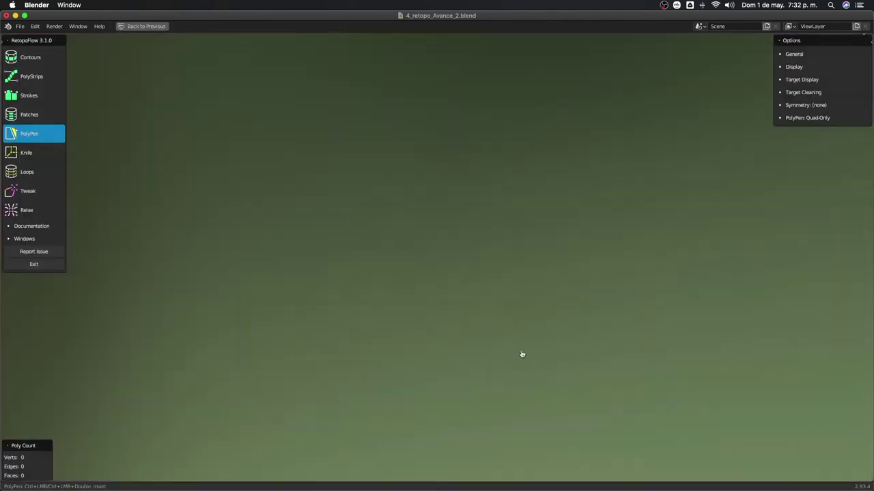
left_click(27, 64)
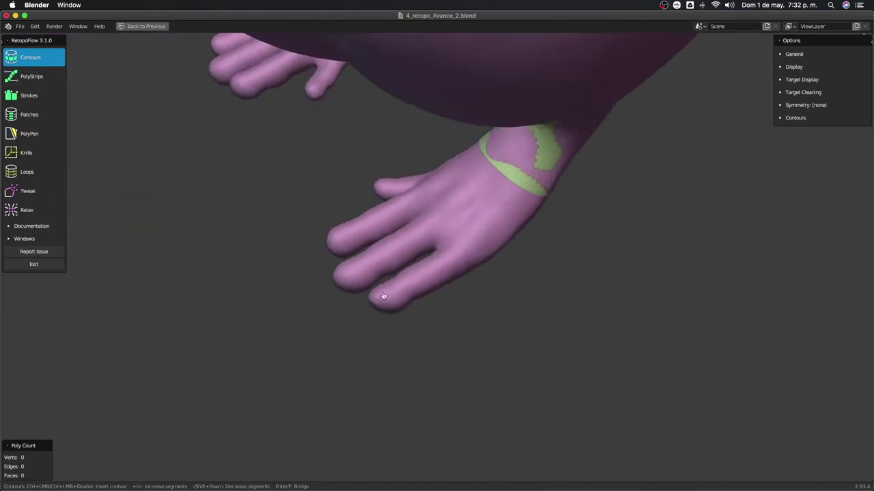
scroll(383, 297, "up", 3)
Draw contour rings around the finger bases, totalling 32 vertices and 32 edges
left_click_drag(431, 262, 465, 305, "ctrl")
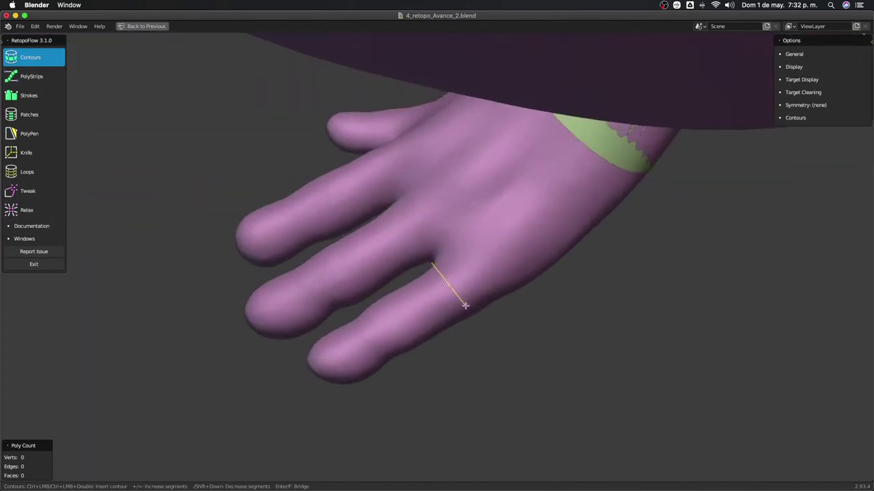
middle_click_drag(403, 217, 472, 201)
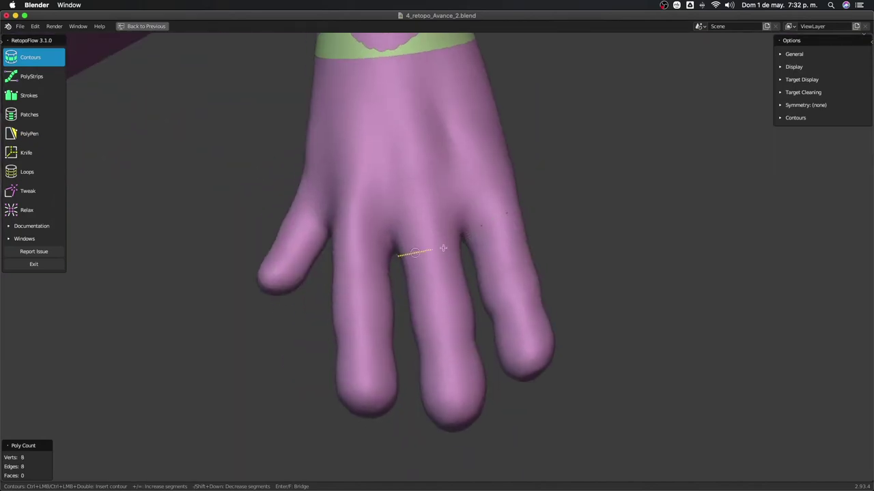
left_click_drag(443, 248, 444, 248, "ctrl")
mouse_move(444, 249)
middle_mouse_down()
mouse_move(408, 271)
mouse_move(388, 255)
mouse_move(435, 262)
middle_mouse_up()
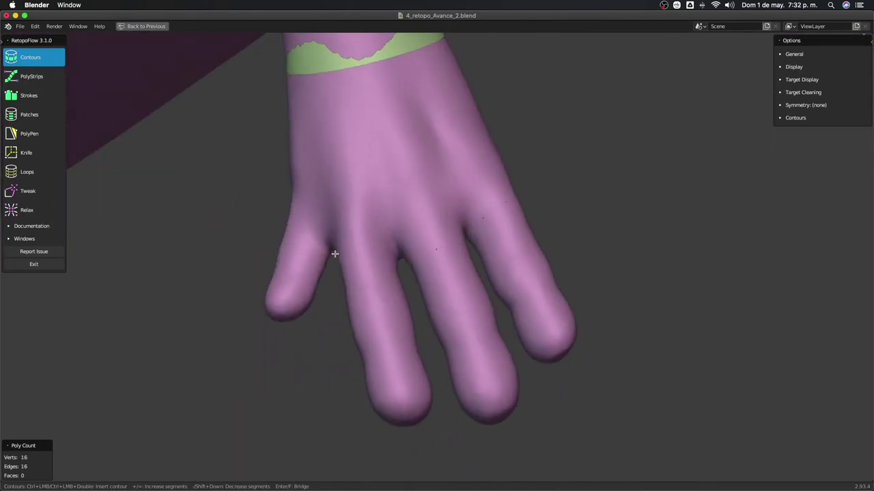
mouse_move(373, 281)
middle_mouse_down()
mouse_move(290, 222)
mouse_move(511, 218)
mouse_move(422, 246)
mouse_move(346, 221)
mouse_move(433, 179)
mouse_move(384, 174)
middle_mouse_up()
left_click(290, 222, "ctrl")
key("5")
scroll(517, 217, "up", 2)
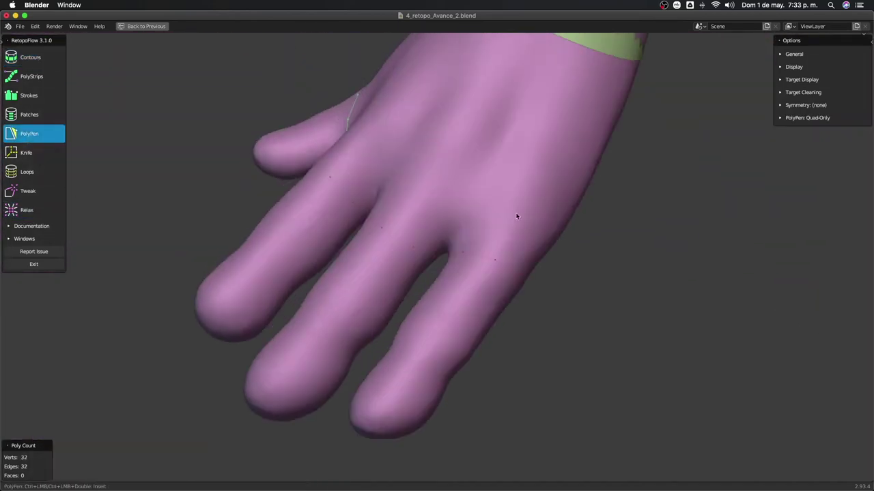
middle_click_drag(419, 209, 450, 154)
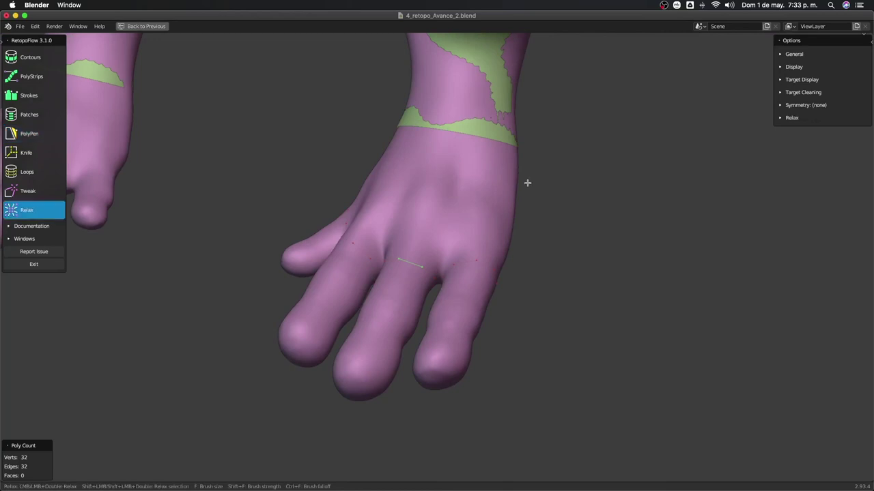
Expand RetopoFlow's Options > Display section and review the alpha settings
left_click(783, 67)
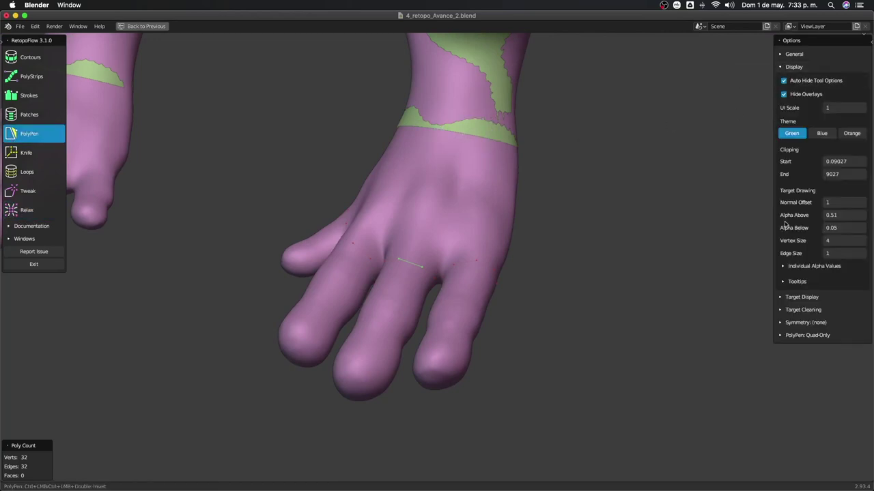
left_click(784, 267)
left_click(784, 267)
scroll(447, 248, "up", 2)
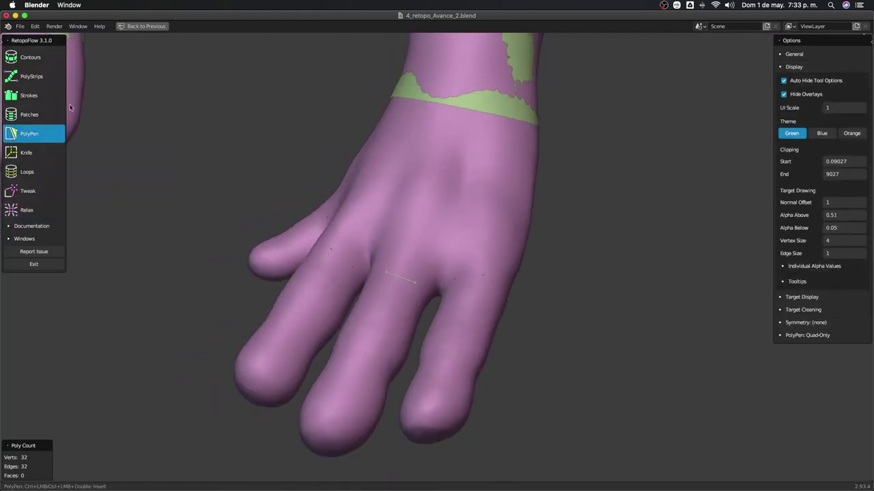
Place PolyPen quads around the wrist and down the back of the hand, reaching 14 faces
left_click(488, 132)
mouse_move(488, 132)
middle_mouse_down()
mouse_move(440, 157)
mouse_move(363, 152)
mouse_move(361, 161)
mouse_move(419, 131)
mouse_move(473, 147)
mouse_move(490, 197)
mouse_move(527, 170)
mouse_move(551, 205)
mouse_move(446, 152)
middle_mouse_up()
left_click(440, 157)
left_click(434, 243, "ctrl")
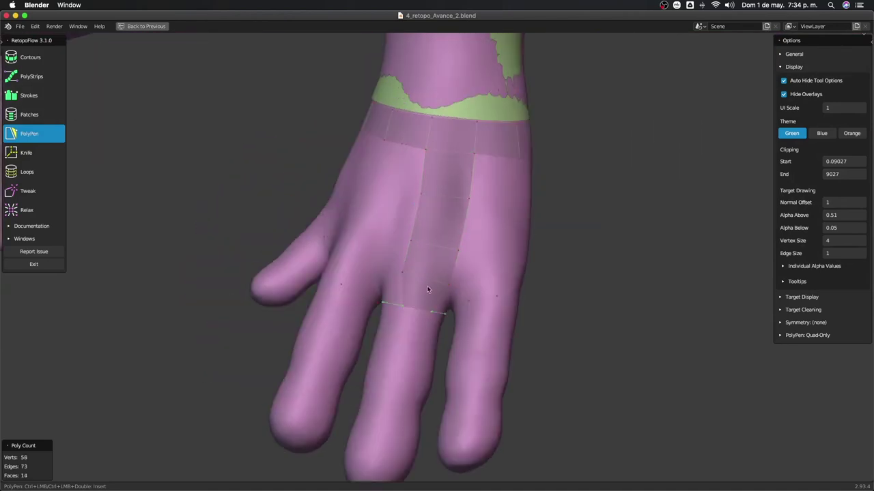
Extend the hand patch with new quads across the back of the hand and near the thumb
mouse_move(449, 223)
middle_mouse_down()
mouse_move(449, 260)
mouse_move(383, 289)
mouse_move(454, 197)
mouse_move(449, 182)
mouse_move(476, 216)
middle_mouse_up()
left_click(374, 267, "ctrl")
left_click(462, 215, "ctrl")
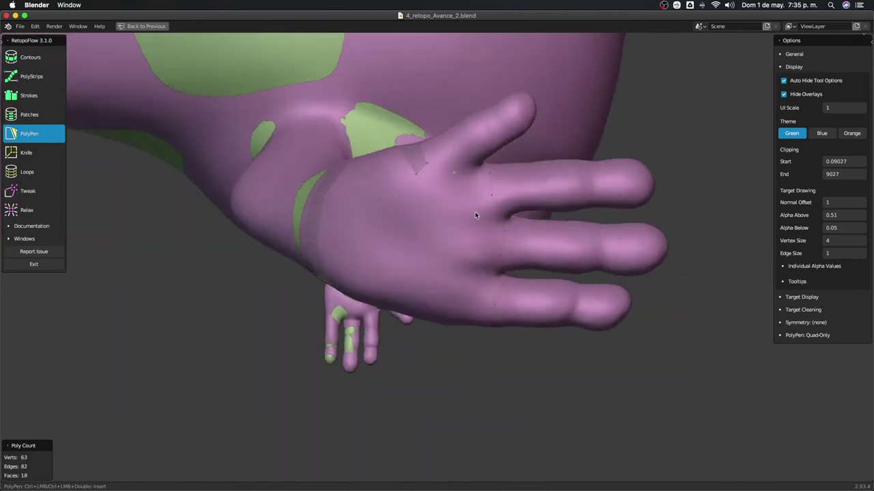
left_click(409, 185, "ctrl")
mouse_move(410, 185)
middle_mouse_down()
mouse_move(383, 210)
mouse_move(414, 220)
middle_mouse_up()
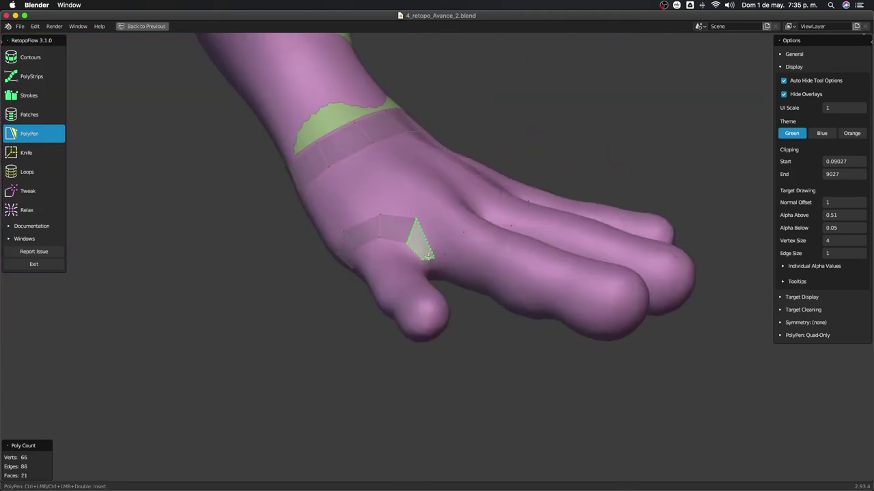
mouse_move(428, 256)
middle_mouse_down()
mouse_move(452, 192)
mouse_move(407, 189)
middle_mouse_up()
key("7")
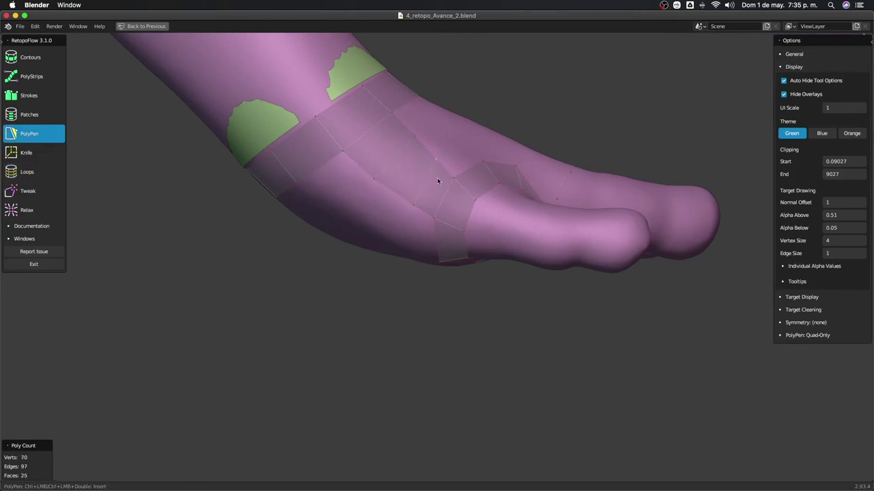
middle_click_drag(414, 205, 380, 147)
left_click(410, 218, "ctrl")
mouse_move(410, 218)
middle_mouse_down()
mouse_move(475, 131)
mouse_move(420, 139)
mouse_move(441, 203)
mouse_move(486, 189)
middle_mouse_up()
left_click(381, 144, "ctrl")
middle_click_drag(433, 223, 369, 178)
Dissolve a bad edge to merge two faces, and undo a misplaced knuckle face
key("x")
left_click(389, 309)
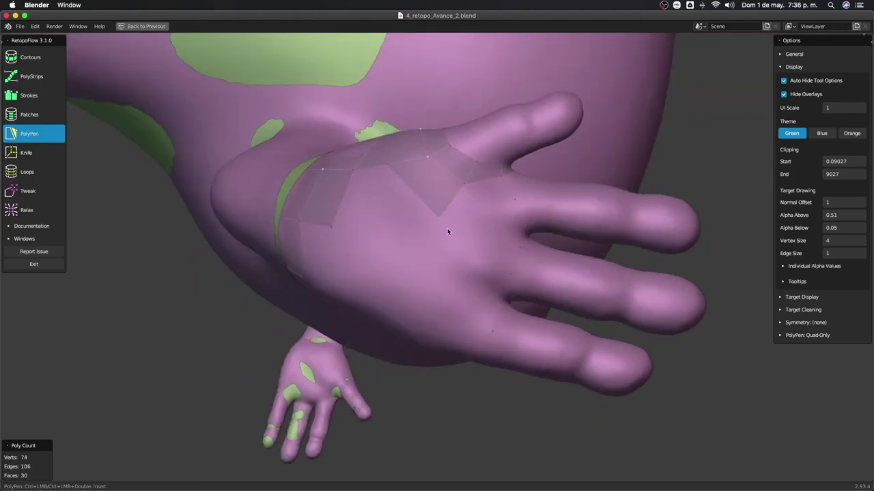
middle_click_drag(447, 228, 392, 226)
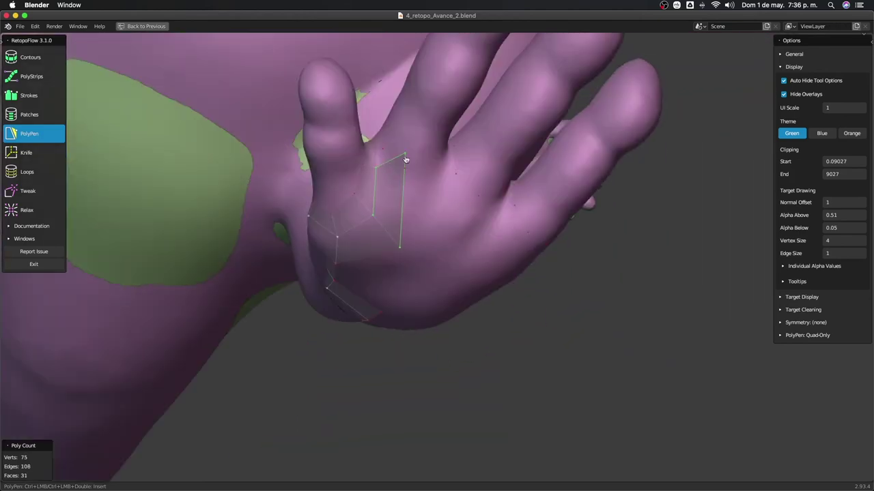
mouse_move(406, 159)
middle_mouse_down()
mouse_move(411, 196)
mouse_move(425, 209)
mouse_move(404, 236)
middle_mouse_up()
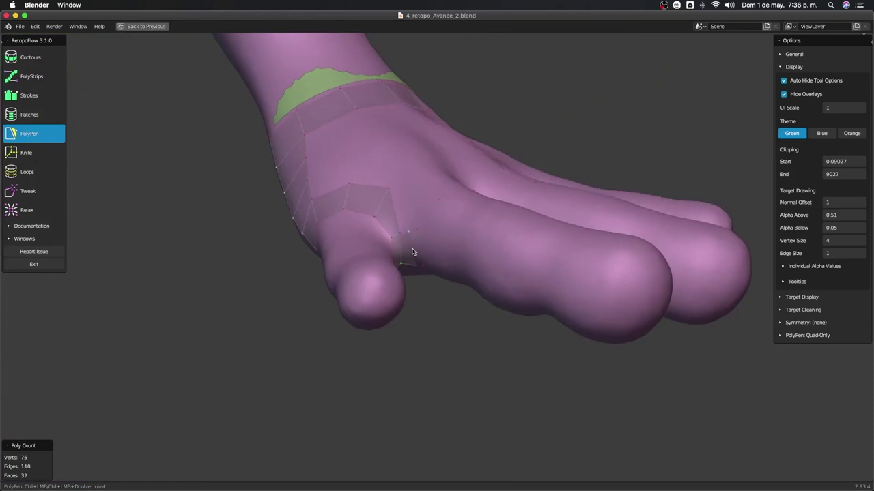
middle_click_drag(427, 263, 409, 265)
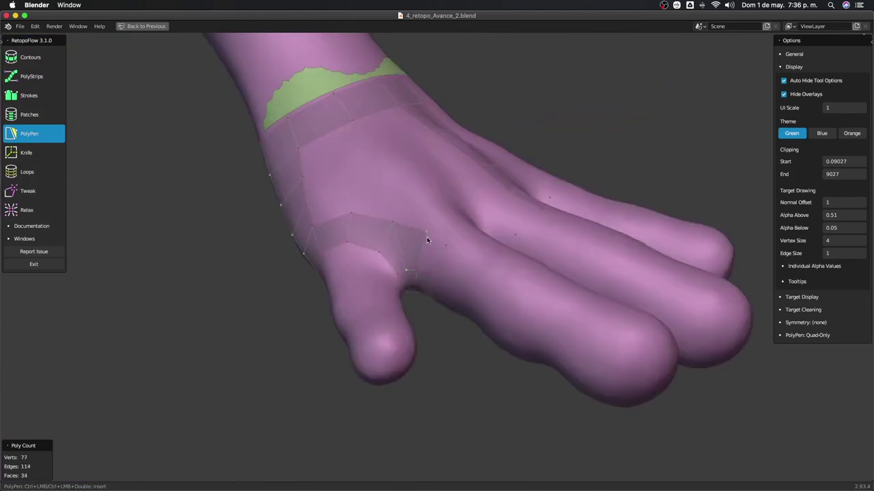
left_click(426, 236, "ctrl")
mouse_move(427, 236)
middle_mouse_down()
mouse_move(440, 261)
mouse_move(408, 150)
middle_mouse_up()
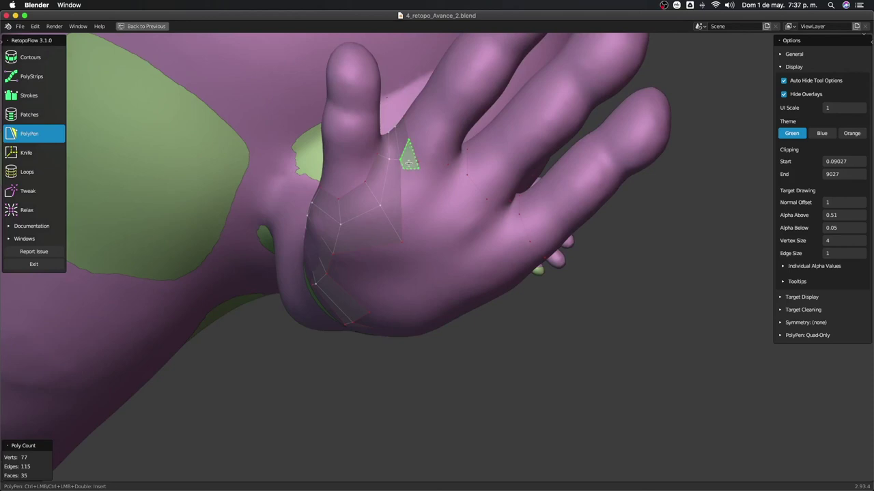
key("ctrl+z")
mouse_move(402, 252)
middle_mouse_down()
mouse_move(418, 200)
mouse_move(447, 184)
middle_mouse_up()
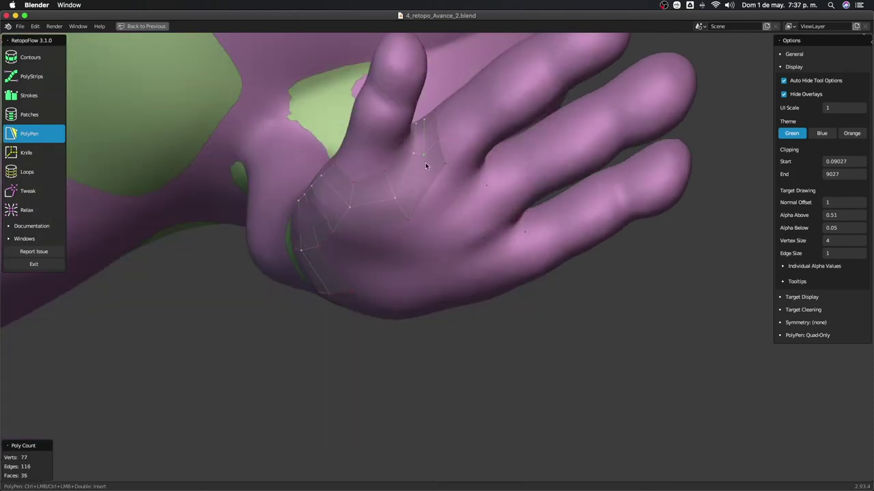
mouse_move(423, 217)
middle_mouse_down()
mouse_move(407, 257)
mouse_move(480, 217)
mouse_move(497, 228)
mouse_move(405, 193)
mouse_move(419, 194)
middle_mouse_up()
Add faces on the palm and delete an unwanted piece of mesh
left_click(497, 228, "ctrl")
left_click(400, 201, "ctrl")
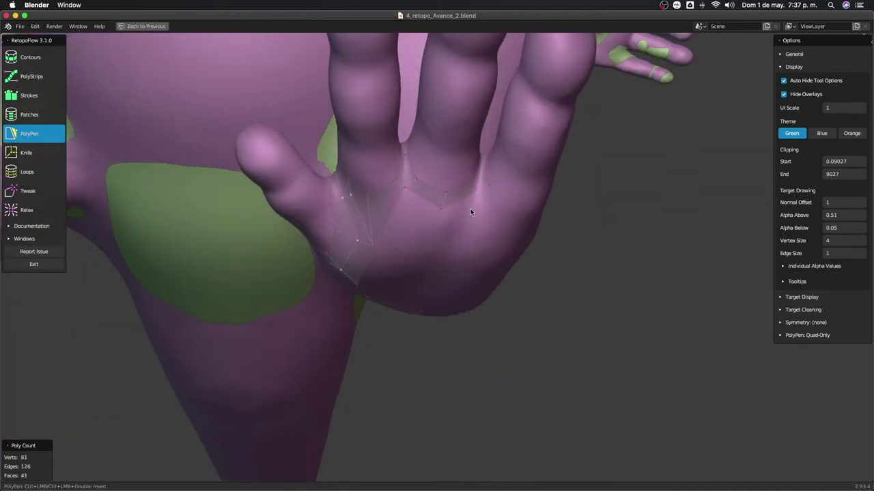
mouse_move(471, 213)
middle_mouse_down()
mouse_move(397, 350)
mouse_move(458, 292)
mouse_move(427, 340)
mouse_move(437, 348)
mouse_move(419, 343)
mouse_move(409, 254)
mouse_move(402, 270)
middle_mouse_up()
key("x")
left_click(410, 425)
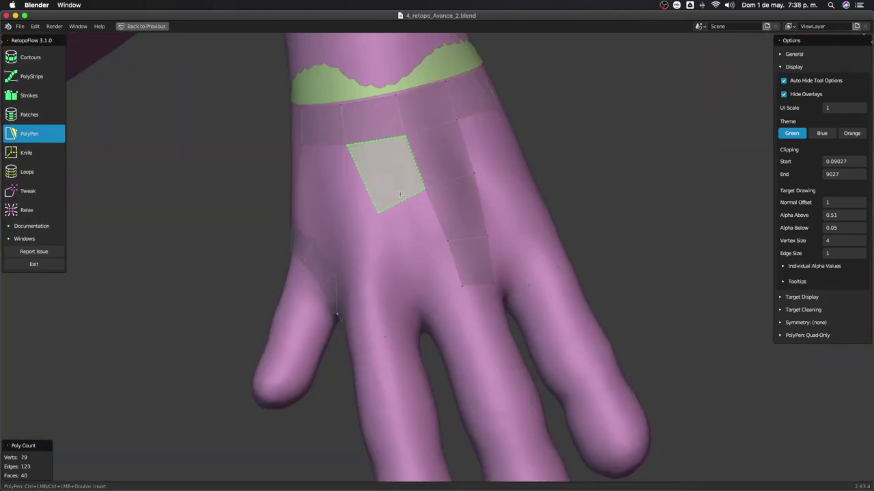
Fill faces between the fingers and add quads along the outer side of the hand
left_click(444, 353, "ctrl")
left_click(399, 275, "ctrl")
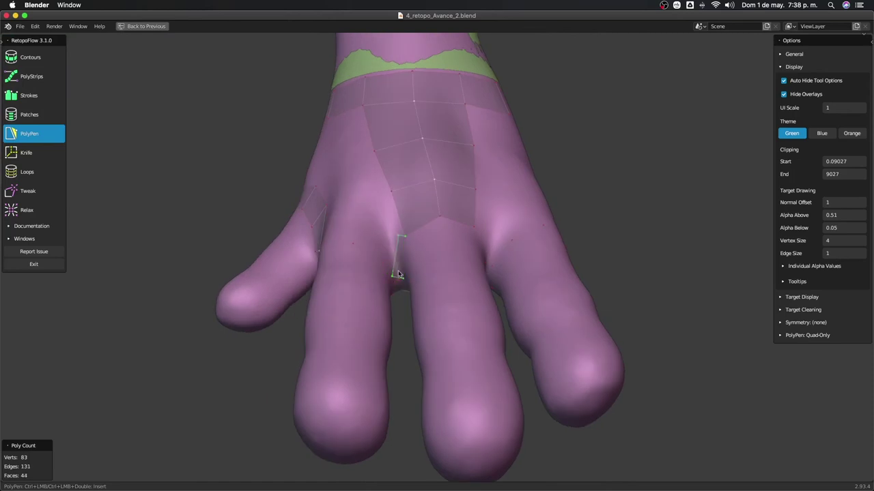
middle_click_drag(397, 236, 434, 353)
left_click(428, 296, "ctrl")
mouse_move(429, 296)
middle_mouse_down()
mouse_move(461, 260)
mouse_move(447, 252)
mouse_move(451, 170)
mouse_move(407, 283)
mouse_move(437, 255)
middle_mouse_up()
left_click(451, 171, "ctrl")
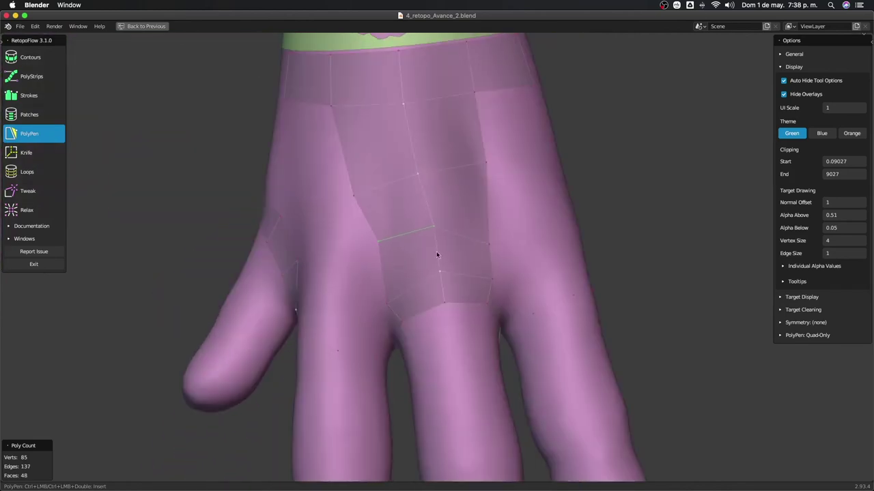
middle_click_drag(487, 163, 471, 159)
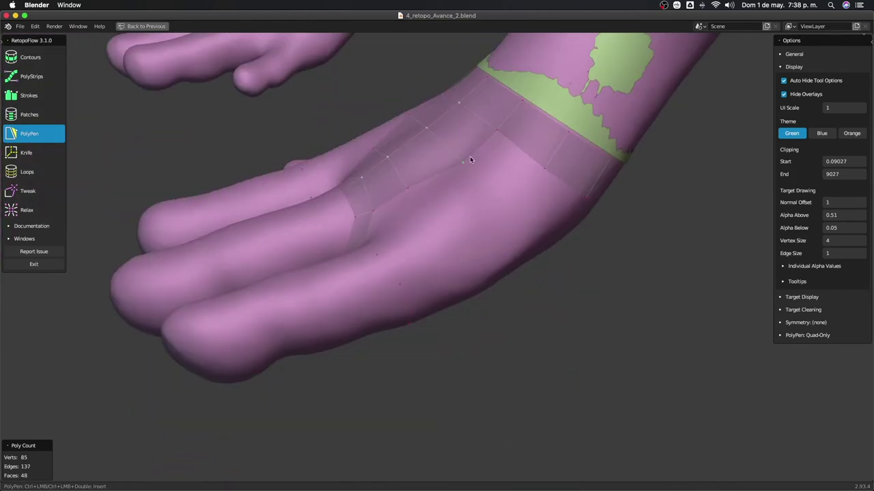
left_click(529, 195, "ctrl")
mouse_move(530, 196)
middle_mouse_down()
mouse_move(530, 218)
mouse_move(493, 179)
mouse_move(495, 227)
mouse_move(442, 214)
mouse_move(409, 266)
mouse_move(367, 252)
mouse_move(390, 286)
mouse_move(452, 298)
mouse_move(335, 222)
mouse_move(364, 240)
middle_mouse_up()
left_click(486, 218, "ctrl")
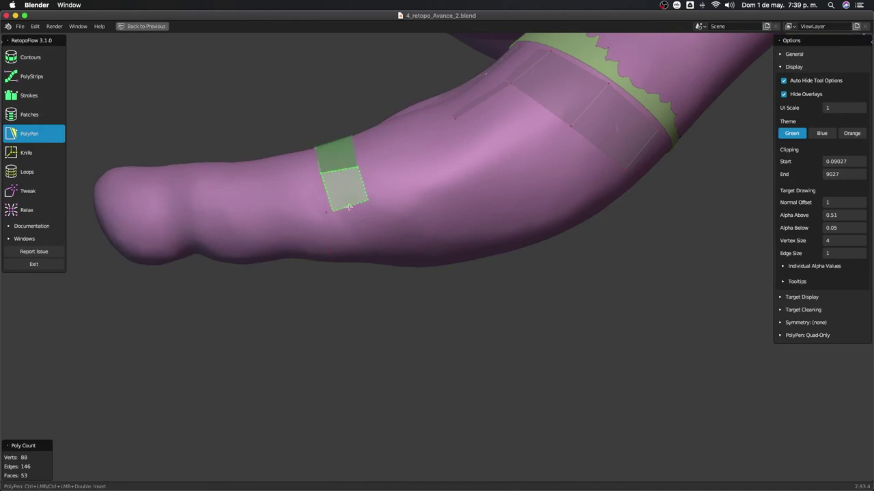
left_click(349, 207, "ctrl")
middle_click_drag(349, 206, 437, 164)
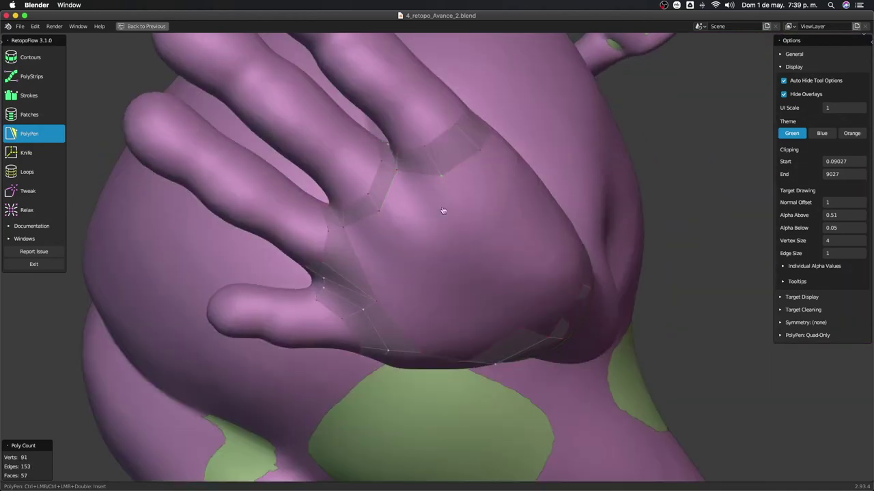
middle_click_drag(443, 211, 406, 239)
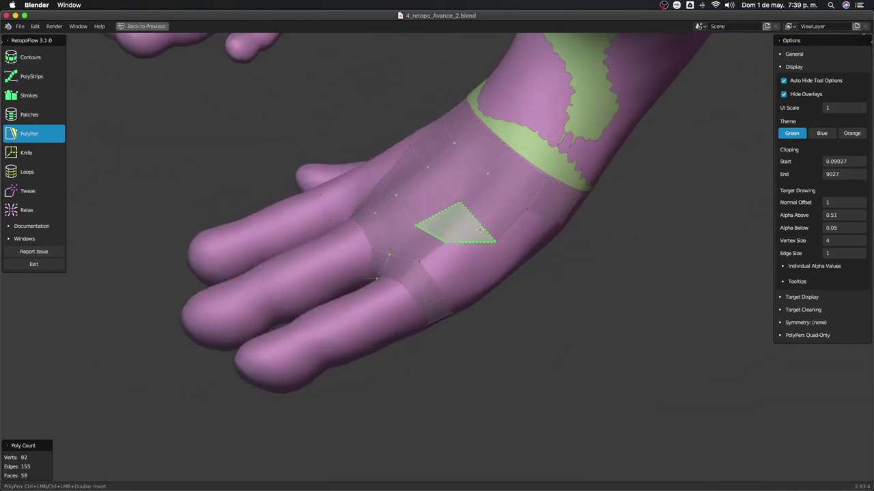
middle_click_drag(457, 251, 437, 205)
Add a row of quads across the back of the hand toward the fingers
left_click(460, 208, "ctrl")
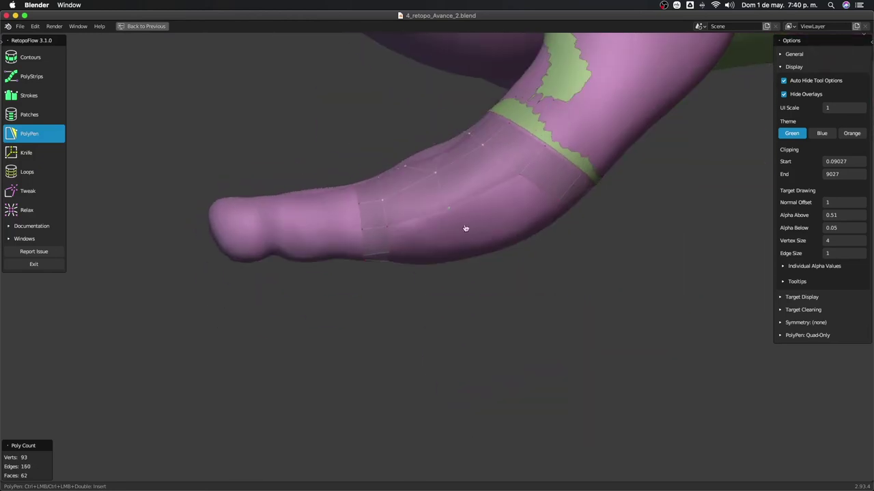
middle_click_drag(461, 240, 458, 210)
left_click(478, 218, "ctrl")
mouse_move(491, 247)
middle_mouse_down()
mouse_move(458, 181)
mouse_move(437, 219)
mouse_move(496, 225)
mouse_move(475, 212)
mouse_move(471, 236)
mouse_move(389, 205)
mouse_move(409, 196)
mouse_move(414, 169)
mouse_move(440, 210)
mouse_move(448, 196)
mouse_move(442, 243)
middle_mouse_up()
left_click(434, 208, "ctrl")
left_click(397, 234, "ctrl")
left_click(471, 235, "ctrl")
left_click(440, 211, "ctrl")
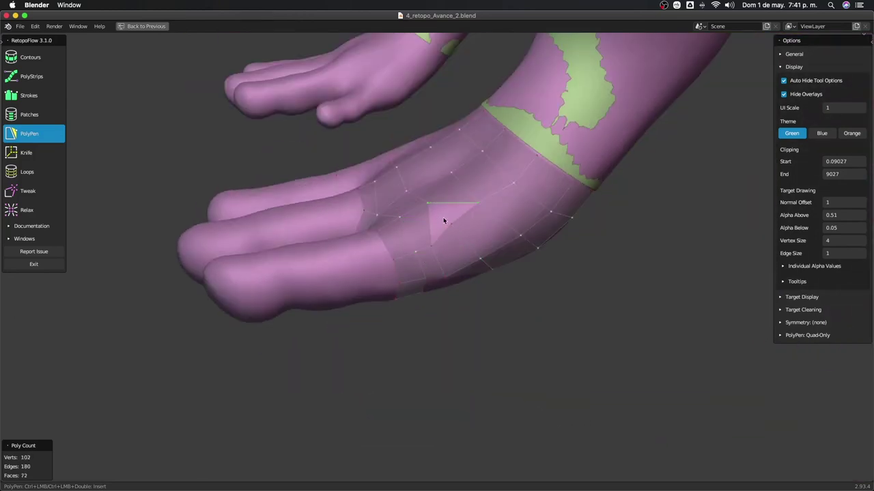
left_click(451, 233, "ctrl")
mouse_move(452, 233)
middle_mouse_down()
mouse_move(470, 297)
mouse_move(426, 219)
mouse_move(408, 232)
mouse_move(412, 272)
middle_mouse_up()
left_click(436, 200, "ctrl")
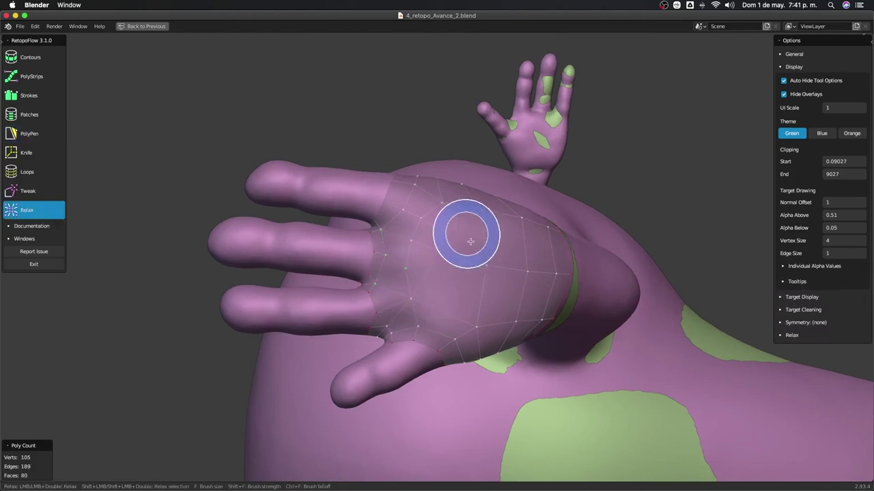
Add the final hand faces to reach 89 faces, then exit RetopoFlow into Edit Mode
key("5")
mouse_move(470, 241)
middle_mouse_down()
mouse_move(426, 366)
mouse_move(447, 264)
mouse_move(484, 271)
mouse_move(484, 298)
middle_mouse_up()
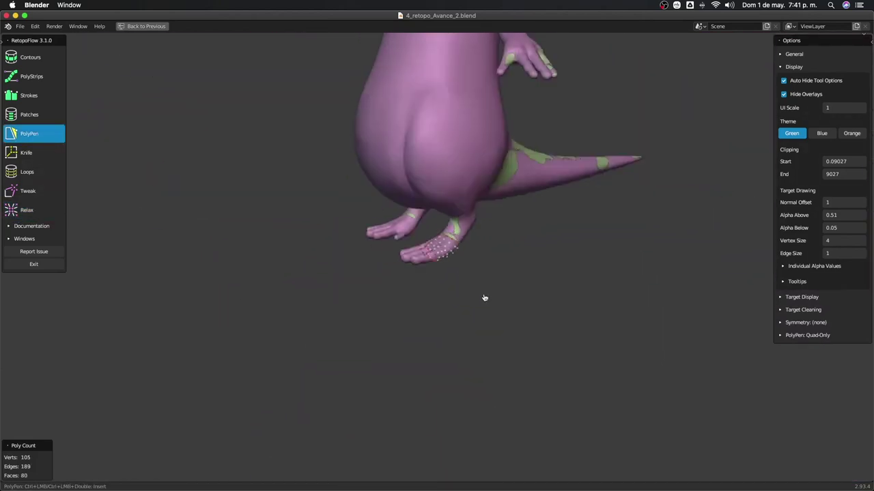
left_click(403, 218, "ctrl")
mouse_move(403, 218)
middle_mouse_down()
mouse_move(366, 223)
mouse_move(411, 275)
middle_mouse_up()
left_click(391, 284, "ctrl")
scroll(436, 293, "up", 8)
scroll(431, 288, "up", 4)
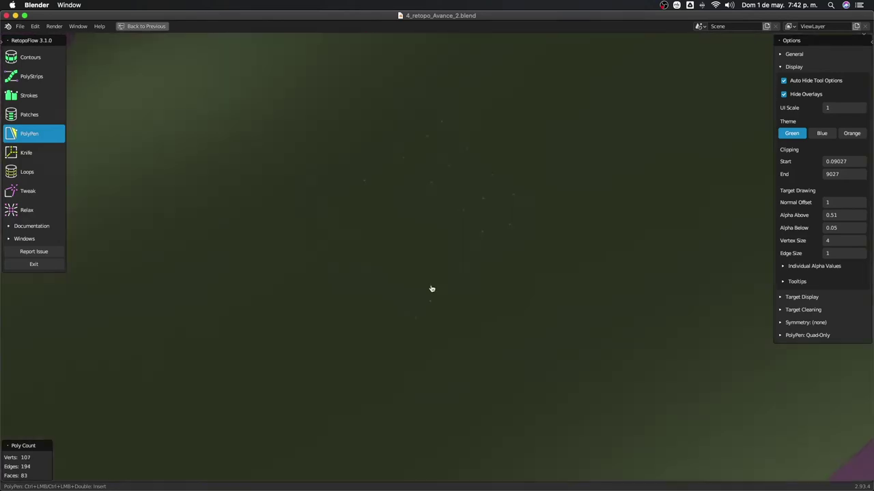
scroll(431, 289, "down", 10)
mouse_move(426, 247)
middle_mouse_down()
mouse_move(394, 249)
mouse_move(406, 302)
mouse_move(409, 228)
mouse_move(388, 237)
middle_mouse_up()
left_click(364, 221, "ctrl")
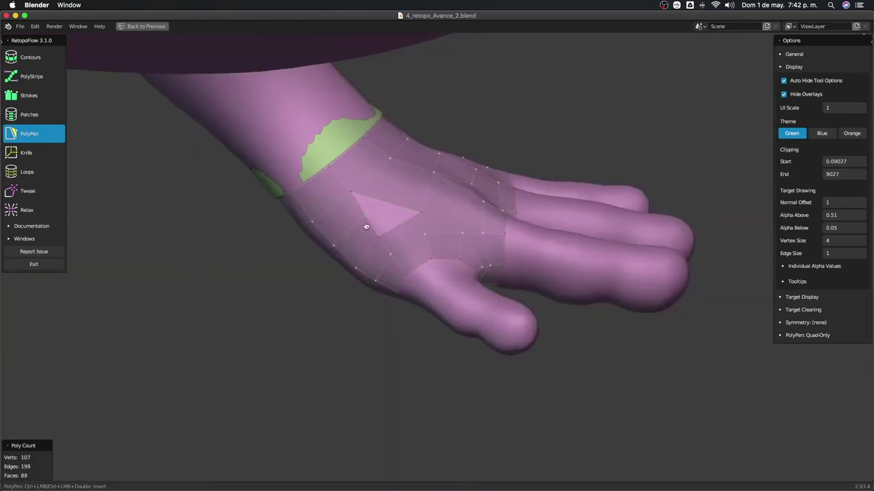
scroll(390, 210, "down", 3)
scroll(412, 250, "down", 3)
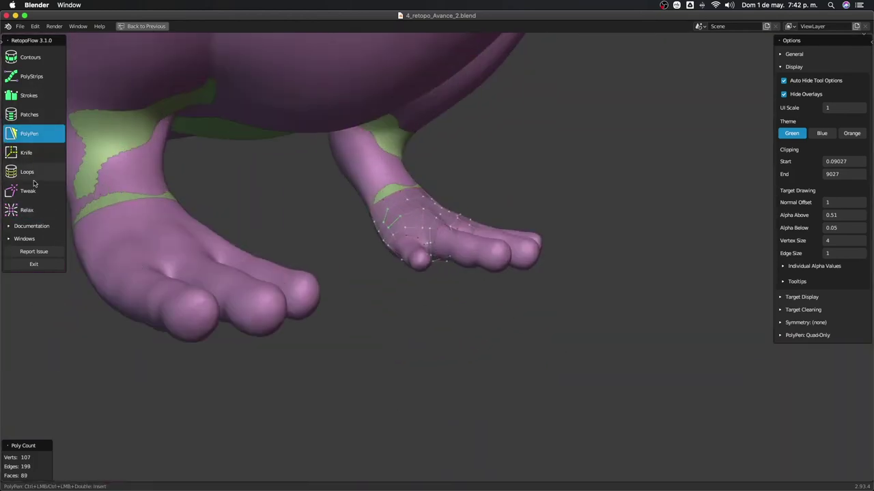
left_click(41, 268)
middle_click_drag(409, 205, 509, 185)
Cancel the Delete menu, move a retopology vertex into place, and return to Object Mode
key("x")
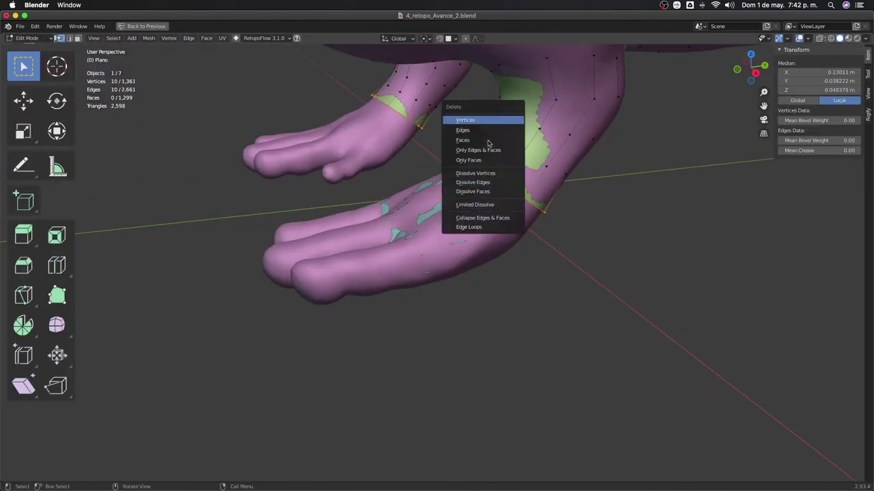
left_click(488, 140)
key("Tab")
left_click(526, 125)
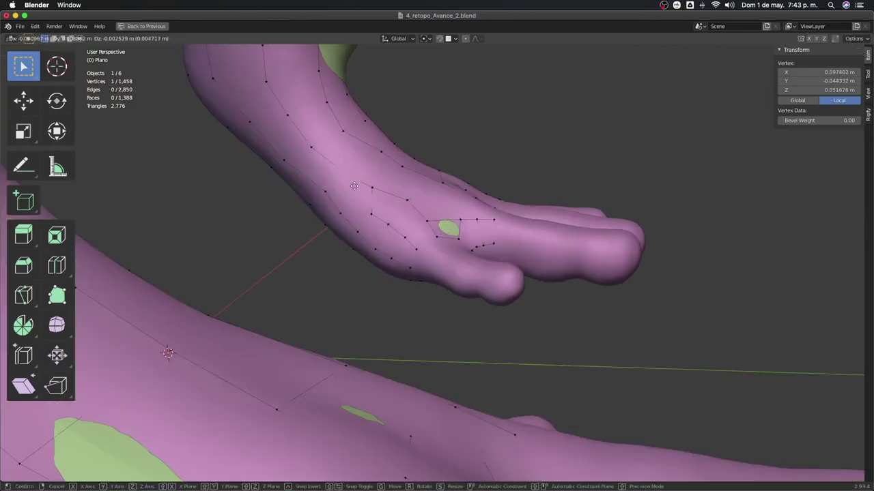
middle_click_drag(380, 146, 509, 134)
key("g")
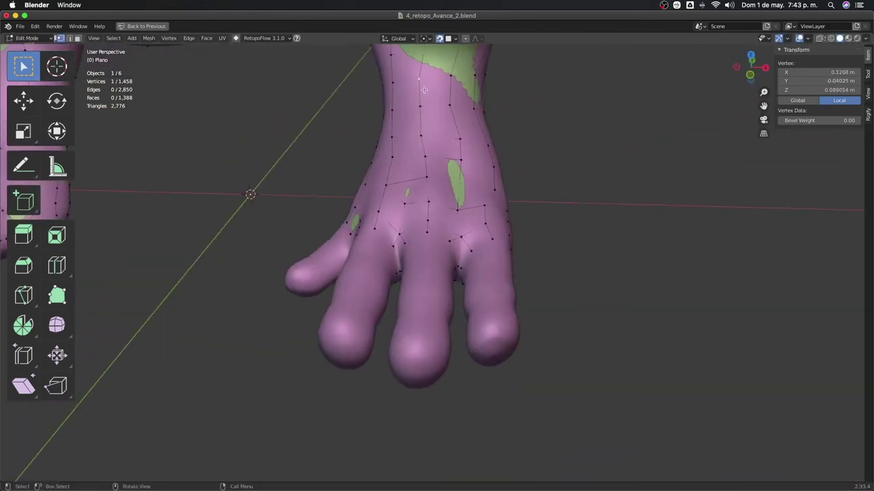
left_click(509, 134)
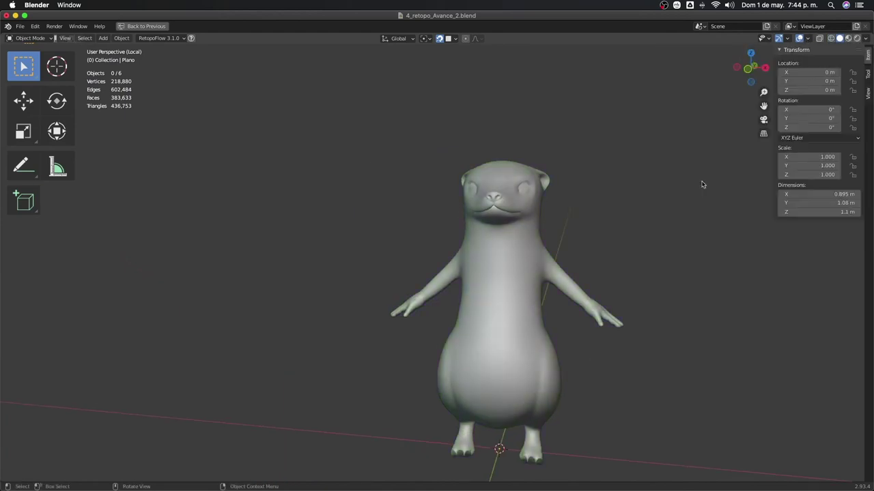
middle_click_drag(702, 184, 554, 254)
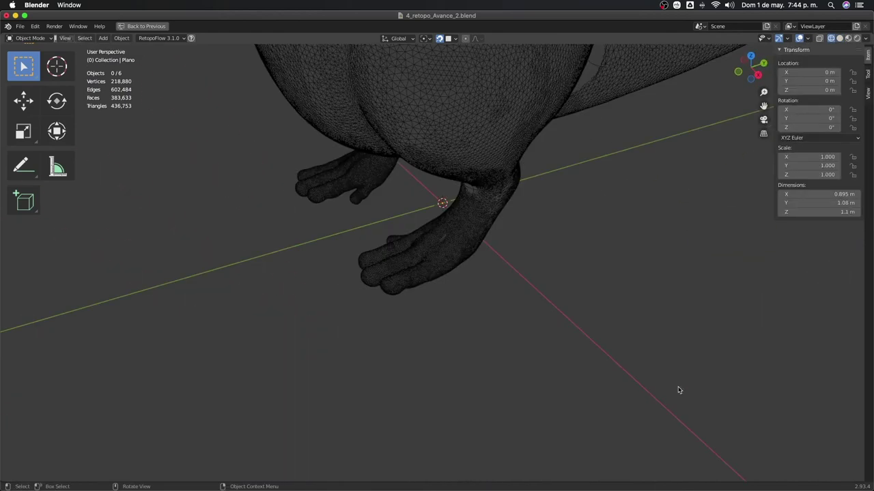
Add a circle mesh and place and size it at the toe in front and side views
key("shift+a")
left_click(567, 305)
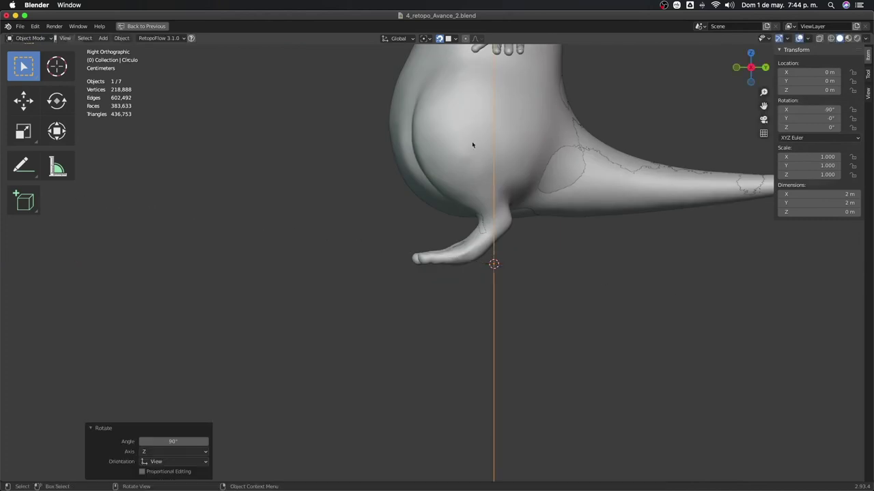
key("g")
left_click(518, 298)
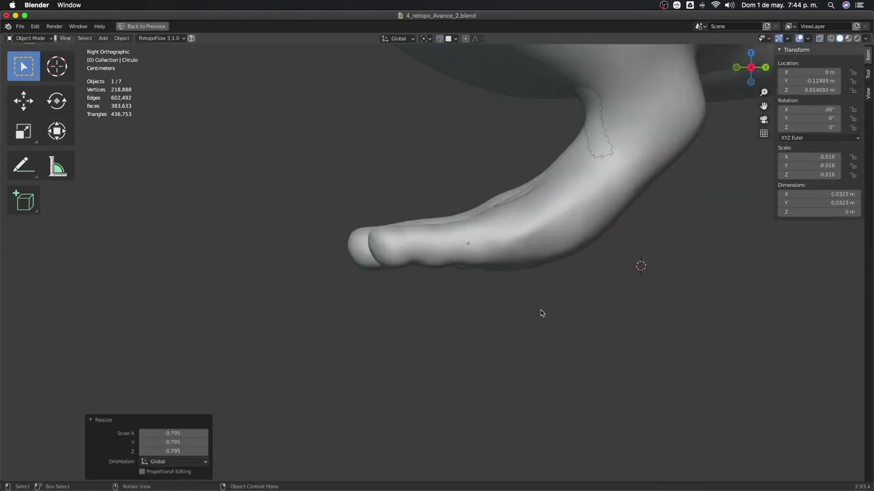
key("1")
left_click(540, 288)
key("3")
scroll(537, 293, "up", 3)
Extrude the circle ring along the toe and add a loop cut around the tube
key("Tab")
key("e")
right_click(563, 298)
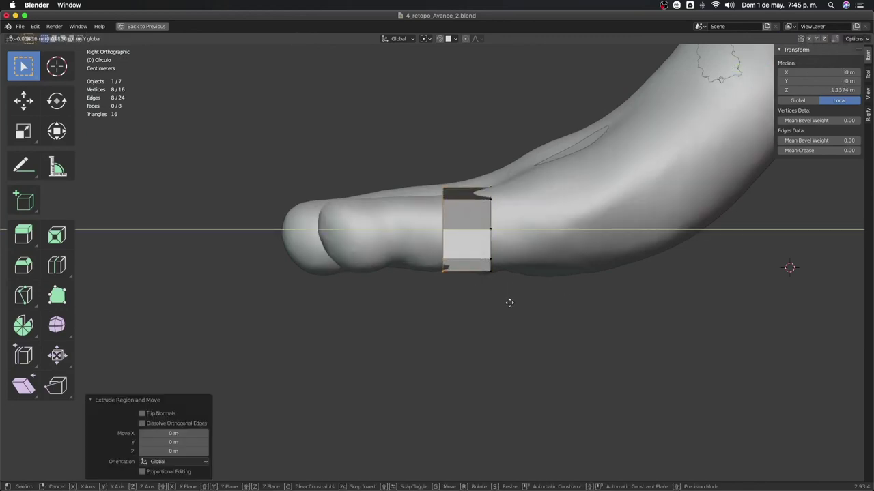
left_click(546, 327)
key("ctrl+r")
left_click(479, 272)
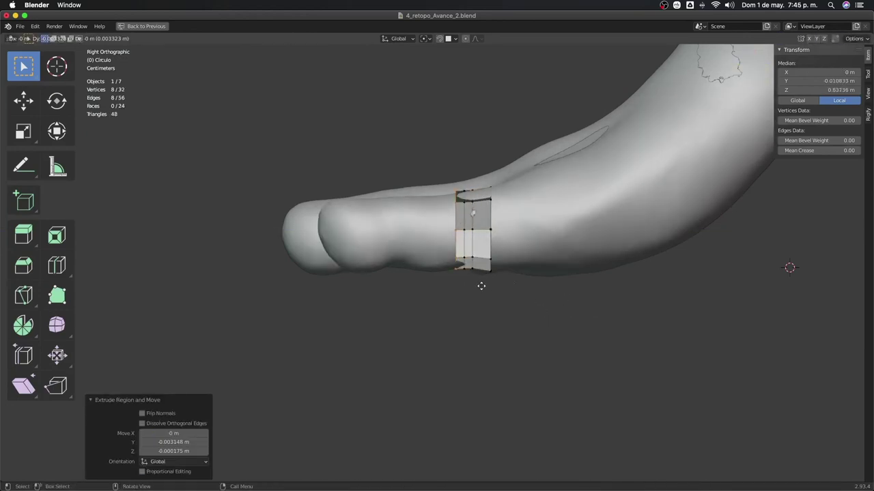
key("e")
left_click(497, 295)
Scale the new ring, extrude another toward the toe tip, and add a second loop cut
scroll(478, 300, "up", 2)
middle_click_drag(448, 302, 476, 316)
key("3")
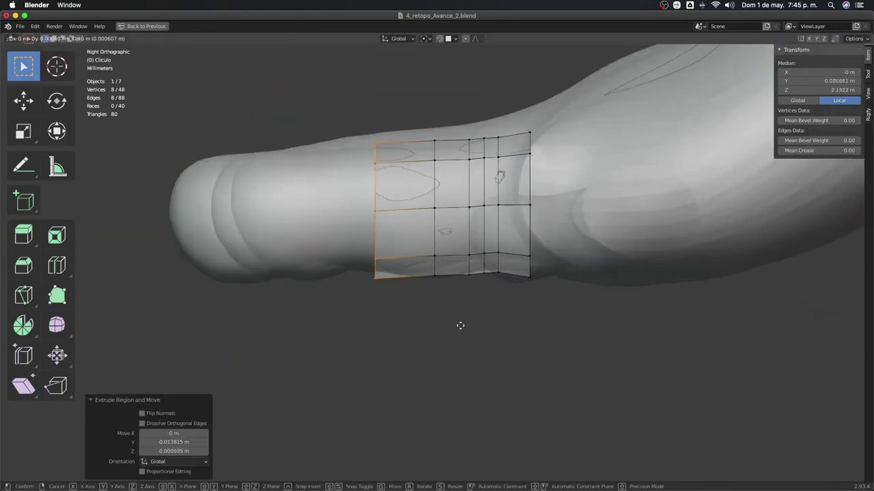
key("s")
left_click(443, 326)
key("e")
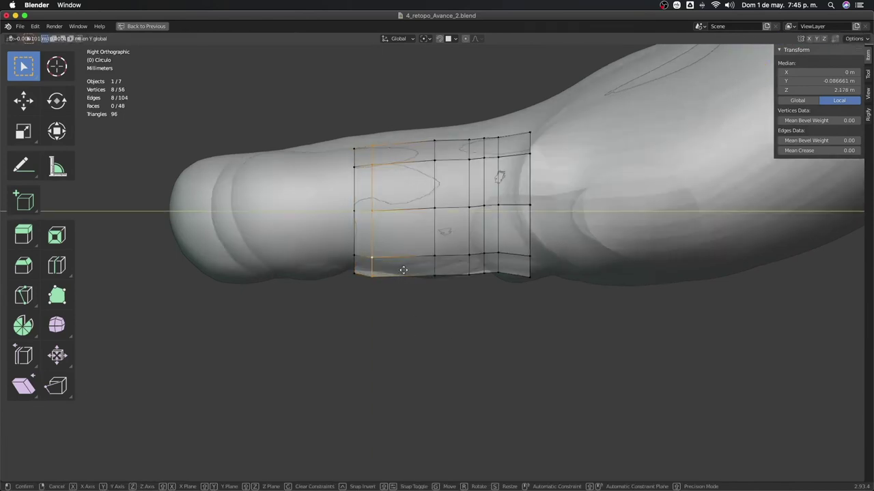
left_click(354, 271)
key("ctrl+r")
left_click(411, 260)
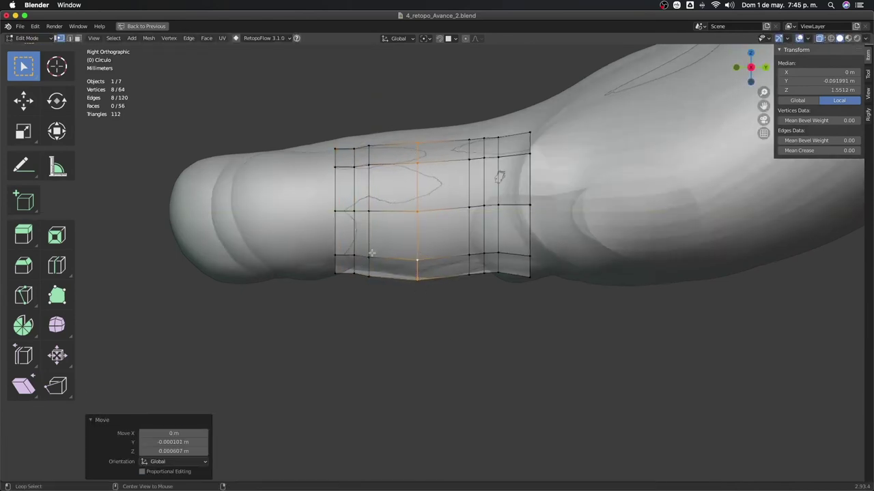
left_click(400, 293)
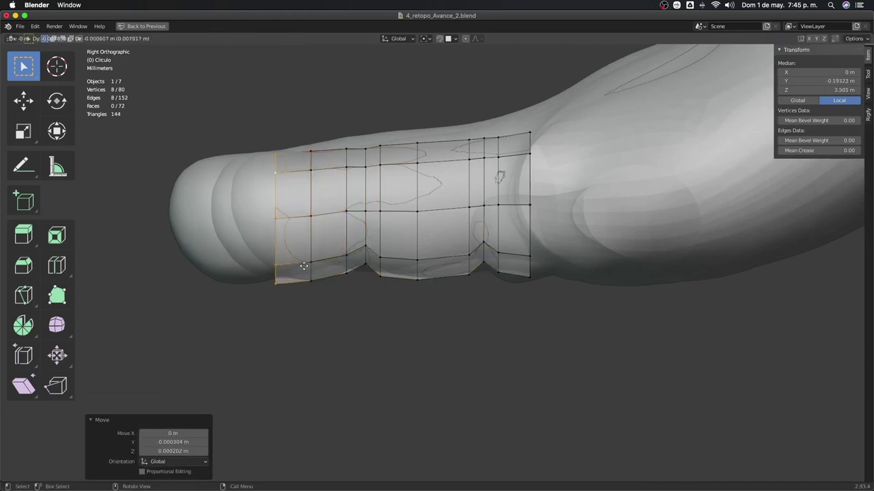
Merge the tip vertices and isolate the tube in local top view
left_click(322, 303)
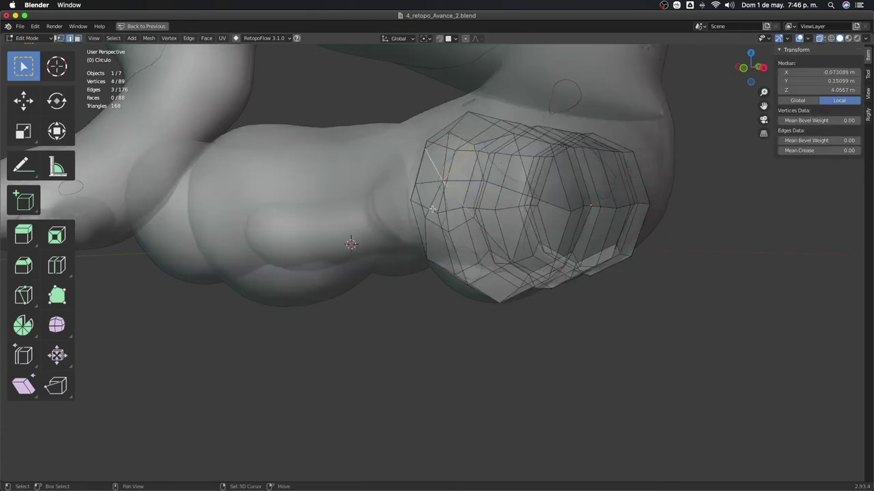
left_click(432, 209, "ctrl")
key("KP_Divide")
key("KP_7")
key("g")
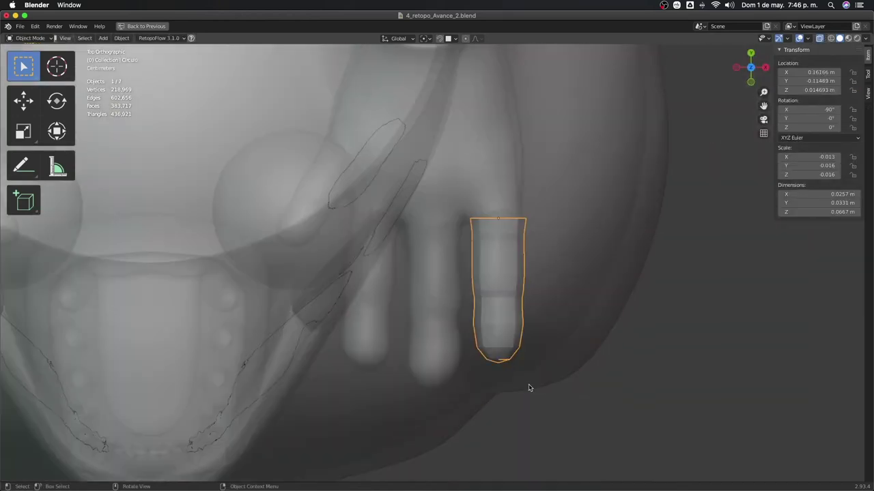
Duplicate the toe tube onto the next toe and over another finger
key("shift+d")
key("x")
left_click(500, 380)
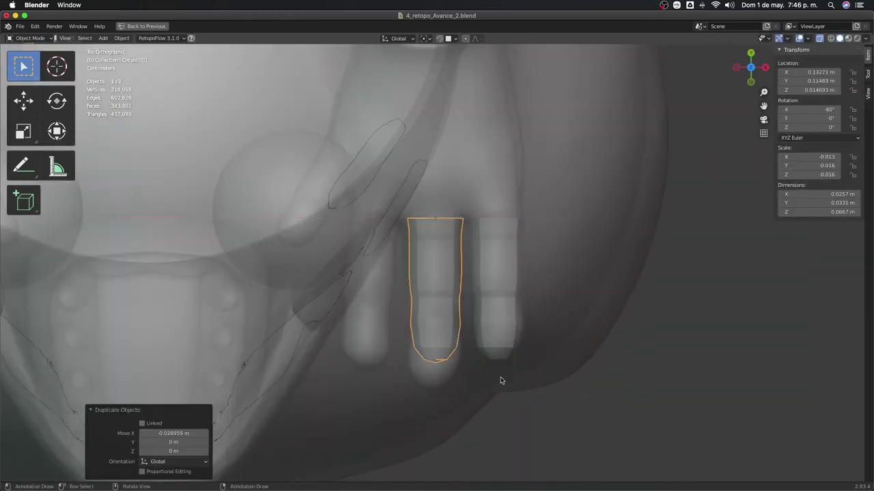
key("shift+d")
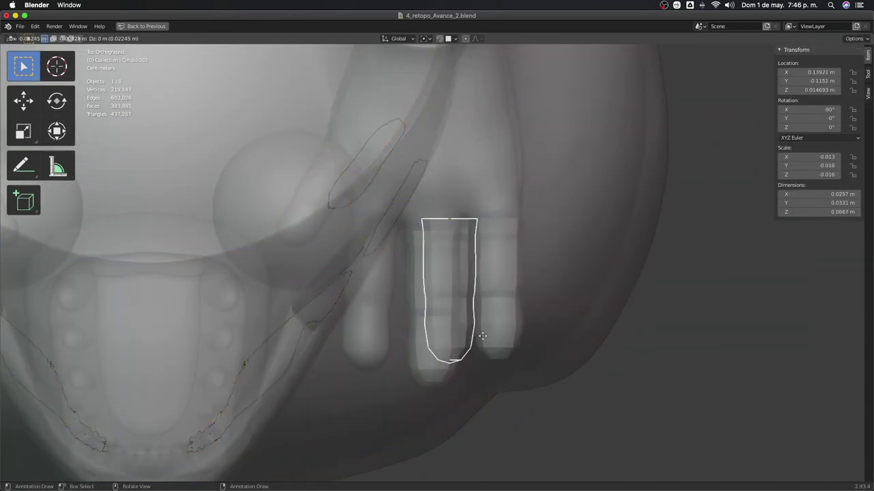
left_click(402, 349)
mouse_move(400, 314)
middle_mouse_down()
mouse_move(411, 304)
mouse_move(402, 285)
middle_mouse_up()
Trim the copy's extra end loop, then move and stretch the tube to fit the finger
key("shift+d")
left_click(400, 294)
key("Tab")
key("c")
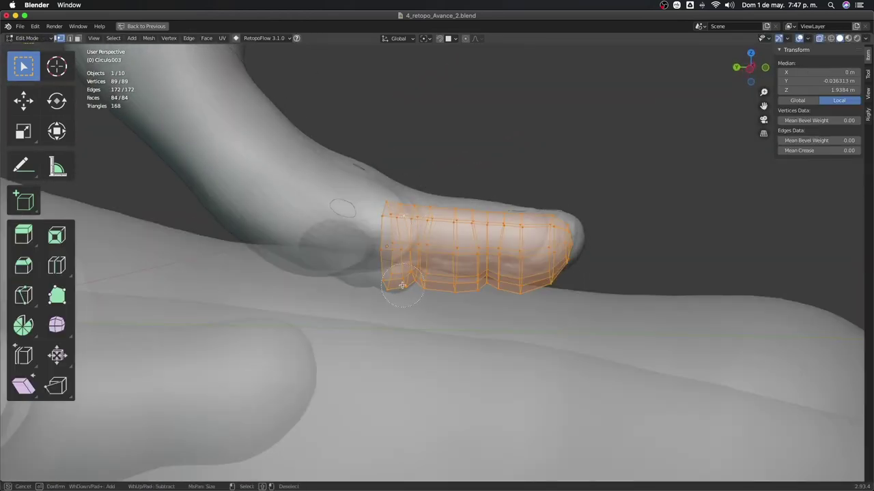
key("Escape")
key("x")
key("a")
key("g")
left_click(468, 297)
key("KP_7")
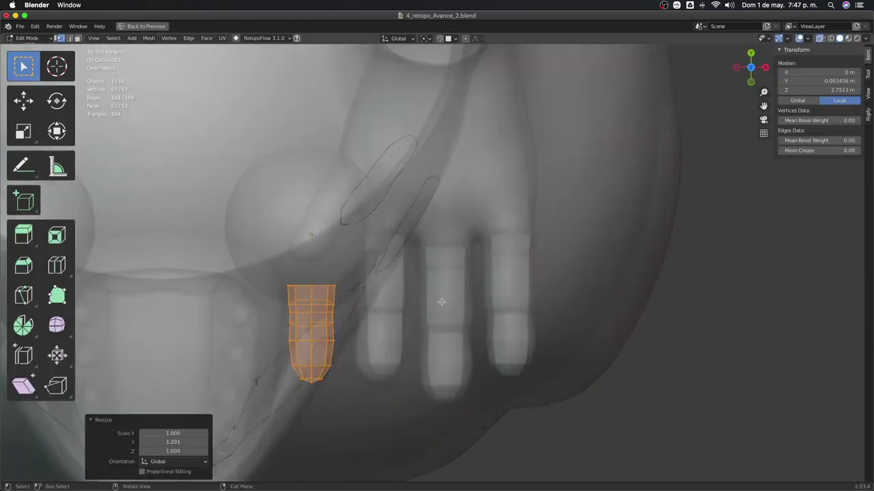
mouse_move(391, 291)
middle_mouse_down()
mouse_move(209, 114)
mouse_move(666, 266)
mouse_move(507, 257)
mouse_move(599, 265)
mouse_move(587, 282)
mouse_move(477, 300)
mouse_move(380, 303)
middle_mouse_up()
key("Tab")
scroll(603, 299, "down", 3)
Bridge the first finger loop to the palm and delete the extra faces at its base
key("Tab")
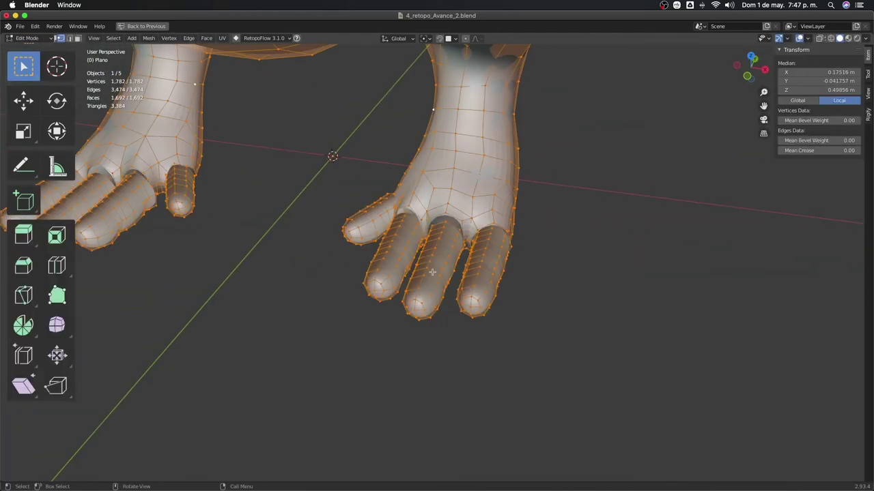
scroll(410, 307, "up", 3)
scroll(443, 328, "up", 3)
key("ctrl+e")
left_click(470, 278)
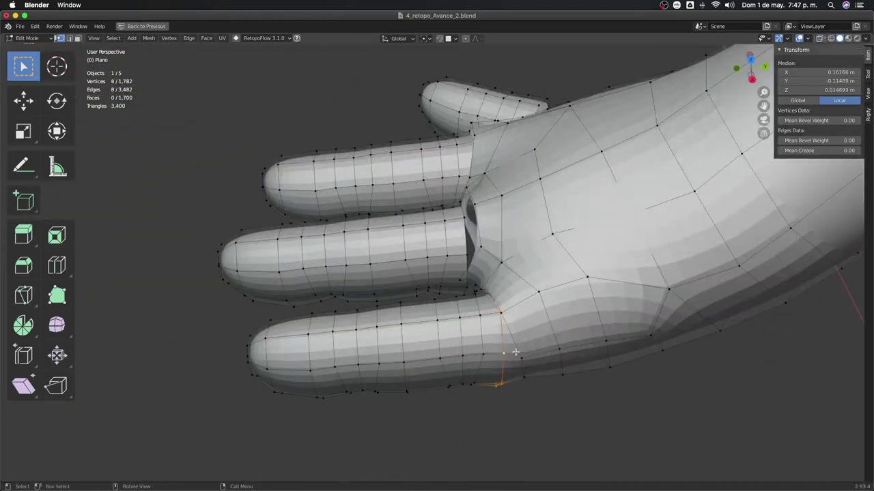
left_click(497, 395)
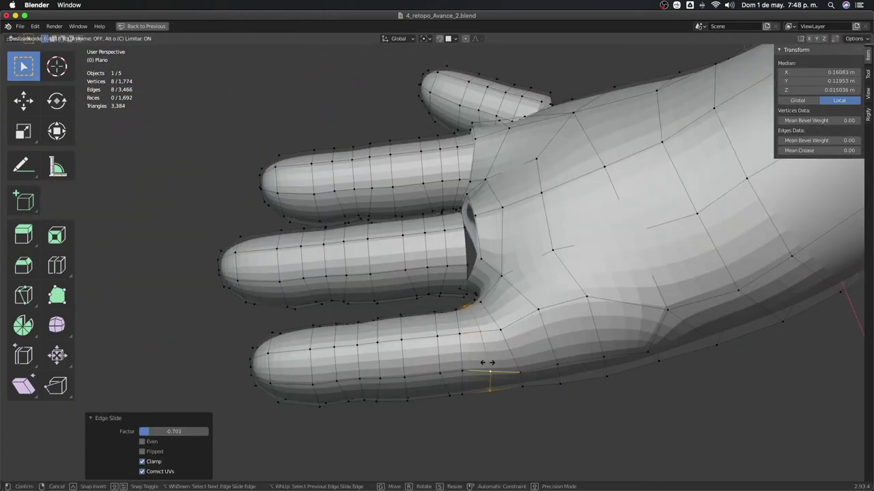
middle_click_drag(485, 362, 480, 249)
Bridge the next finger and palm loops together and slide the edges into place
key("ctrl+e")
left_click(479, 250)
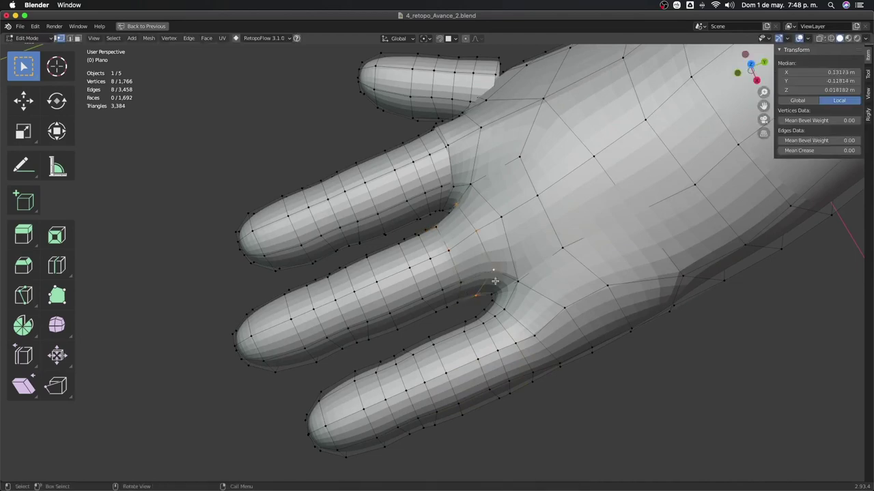
left_click(442, 290)
middle_click_drag(441, 290, 391, 161)
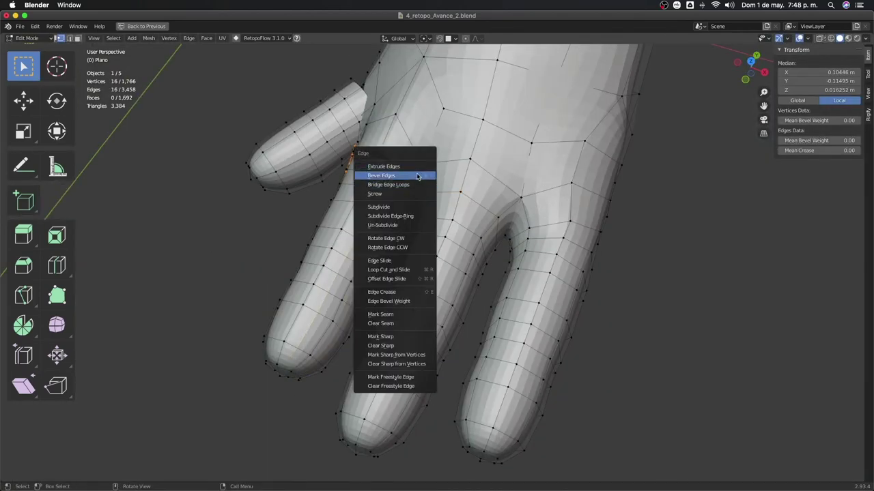
left_click(417, 177)
mouse_move(417, 177)
middle_mouse_down()
mouse_move(440, 190)
mouse_move(374, 271)
middle_mouse_up()
Bridge the loops at another finger base, undoing an unwanted deletion
key("ctrl+e")
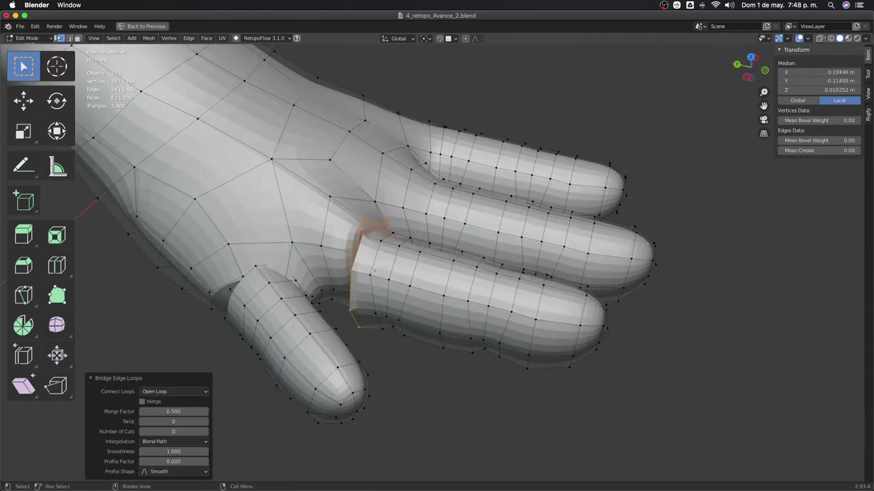
left_click(355, 254, "alt")
key("x")
mouse_move(377, 238)
middle_mouse_down()
mouse_move(362, 280)
mouse_move(439, 343)
middle_mouse_up()
key("ctrl+z")
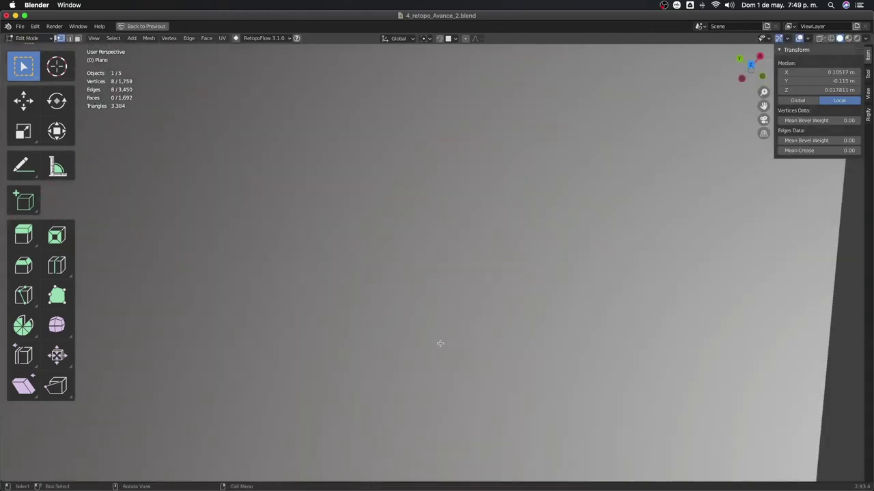
Bridge the last finger loop to the hand and edge-slide its loops, returning to Object Mode
key("g")
key("g")
mouse_move(309, 232)
middle_mouse_down()
mouse_move(392, 271)
mouse_move(414, 305)
mouse_move(295, 292)
middle_mouse_up()
left_click(381, 263)
key("g")
key("g")
left_click(382, 318)
key("Tab")
right_click(523, 284)
Isolate the otter mesh in local view and enter Edit Mode on it
left_click(522, 285)
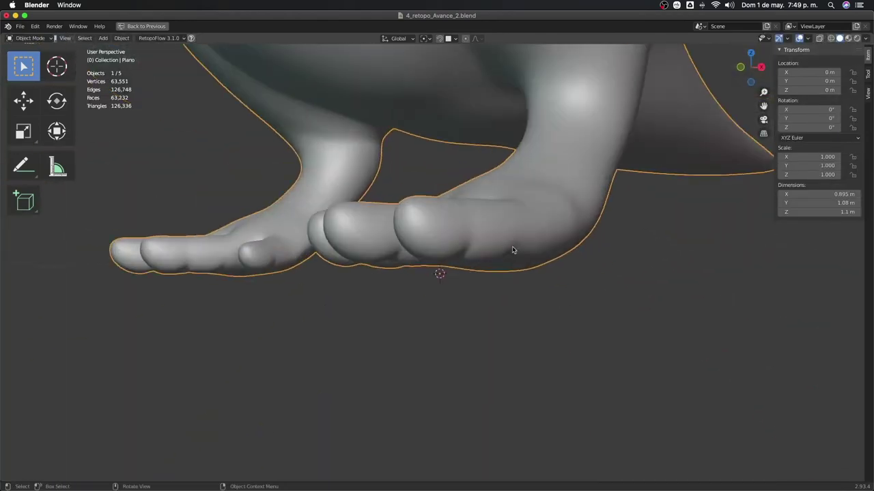
middle_click_drag(523, 285, 475, 310)
key("KP_Divide")
key("Tab")
scroll(475, 310, "up", 5)
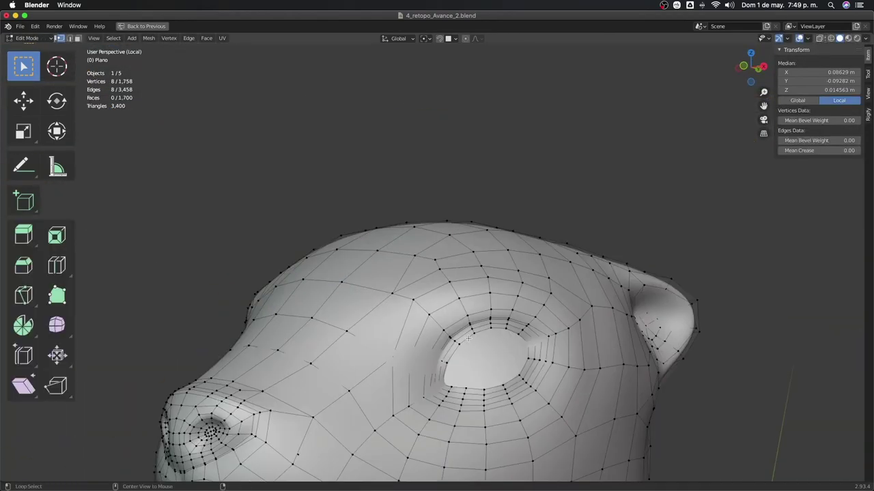
scroll(450, 341, "up", 3)
Extrude the eye-socket edge loop inward and slide it into position
key("g")
left_click(437, 361)
middle_click_drag(437, 361, 463, 354)
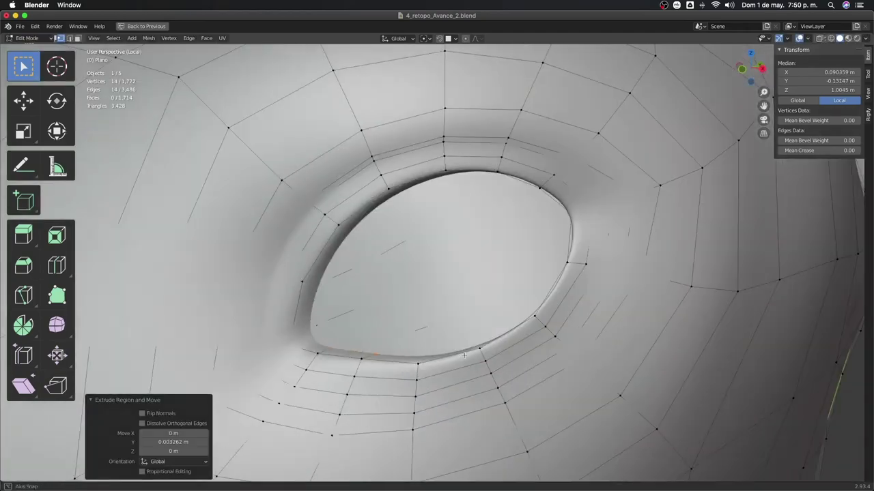
left_click(419, 359)
scroll(419, 359, "down", 2)
scroll(420, 359, "down", 3)
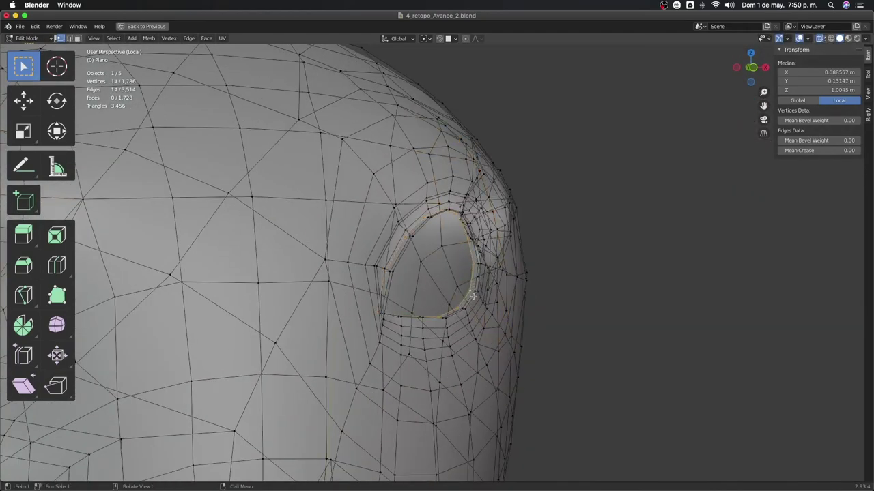
scroll(436, 243, "up", 6)
scroll(436, 243, "down", 5)
mouse_move(436, 242)
middle_mouse_down()
mouse_move(556, 283)
mouse_move(501, 184)
mouse_move(471, 194)
mouse_move(468, 205)
middle_mouse_up()
scroll(567, 292, "up", 4)
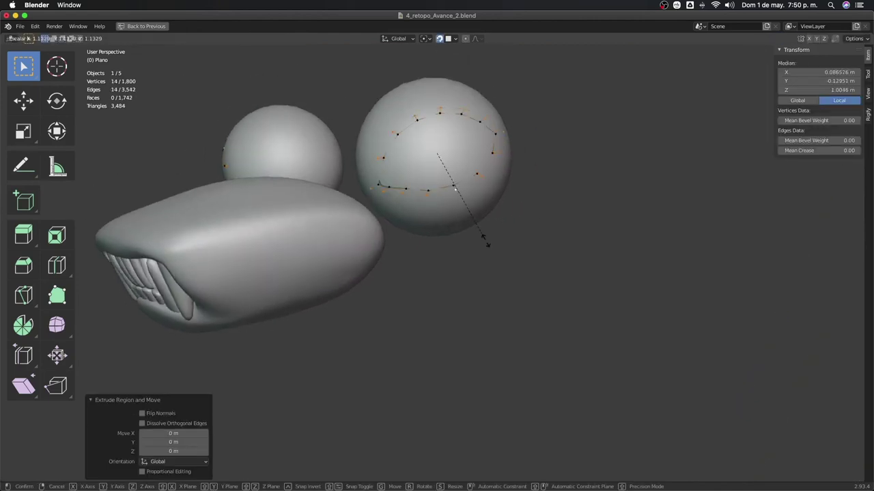
With X-ray on, extrude another eye loop and scale it onto the eyeball spheres
key("Escape")
key("alt+z")
left_click(374, 191)
key("g")
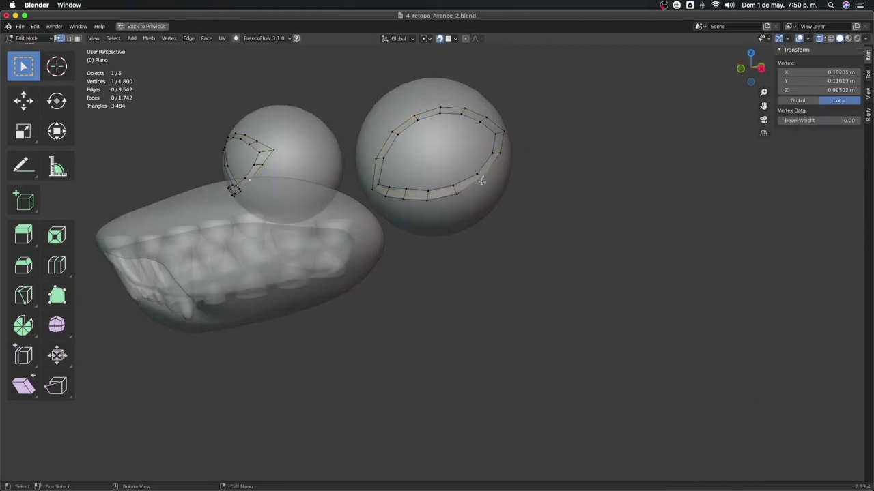
left_click(482, 181, "alt")
key("e")
key("Escape")
middle_click_drag(482, 181, 451, 251)
mouse_move(464, 280)
middle_mouse_down()
mouse_move(447, 273)
mouse_move(485, 182)
middle_mouse_up()
left_click(454, 290)
Nudge rim vertices onto the eyeball and adjust the eye area with proportional editing
left_click_drag(486, 181, 445, 146)
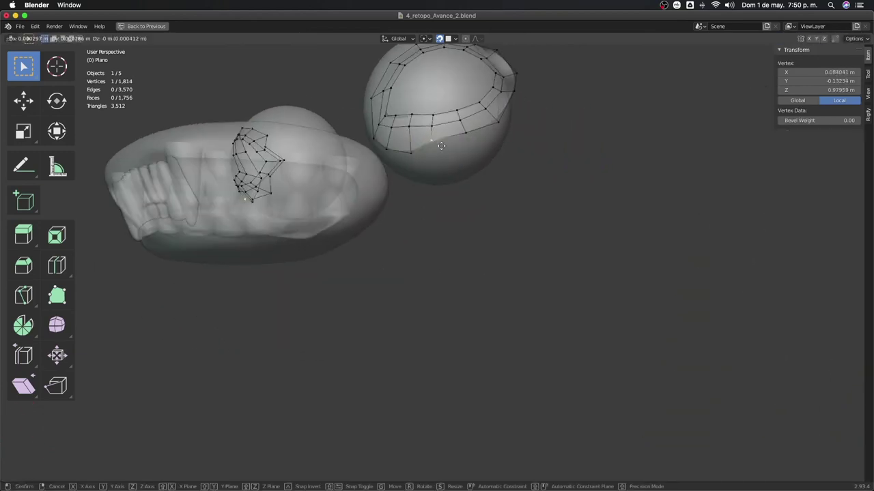
mouse_move(445, 146)
middle_mouse_down()
mouse_move(460, 154)
mouse_move(410, 157)
mouse_move(416, 179)
mouse_move(450, 171)
middle_mouse_up()
key("g")
left_click(417, 179)
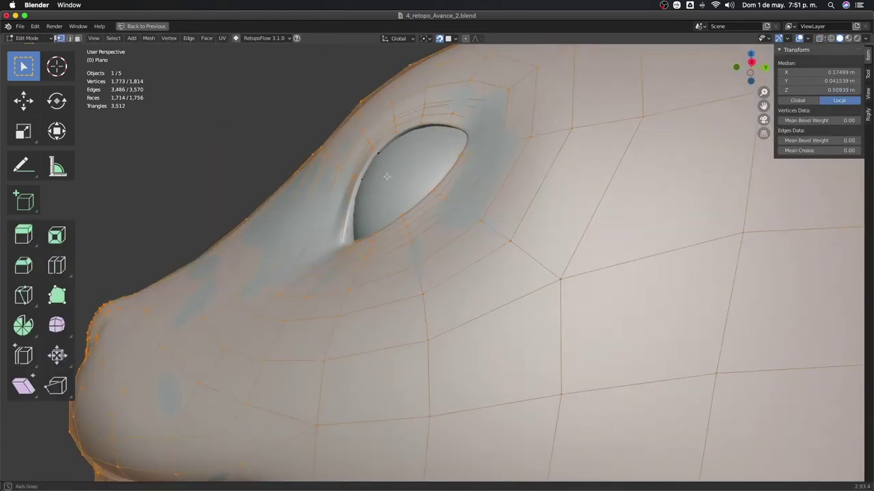
key("g")
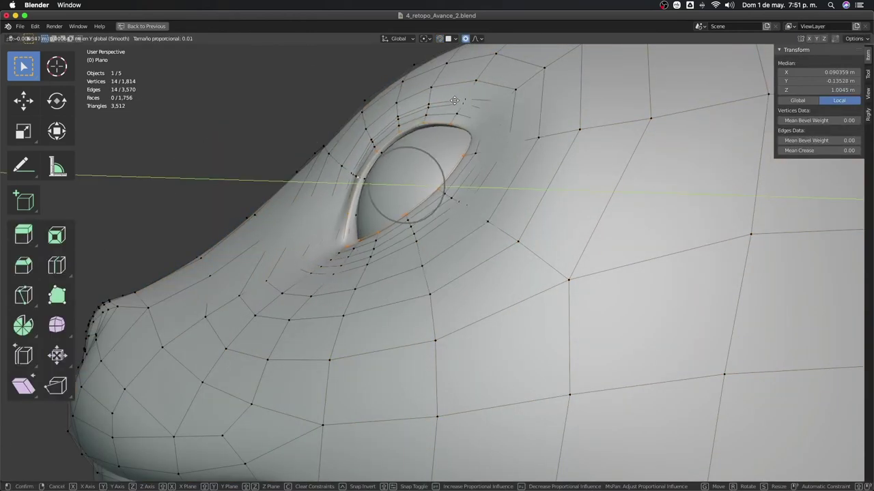
left_click(455, 101)
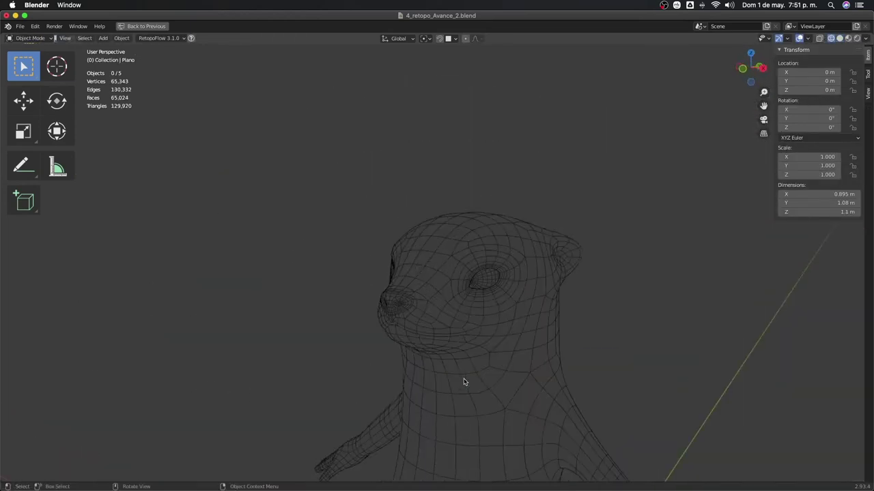
key("KP_1")
key("Tab")
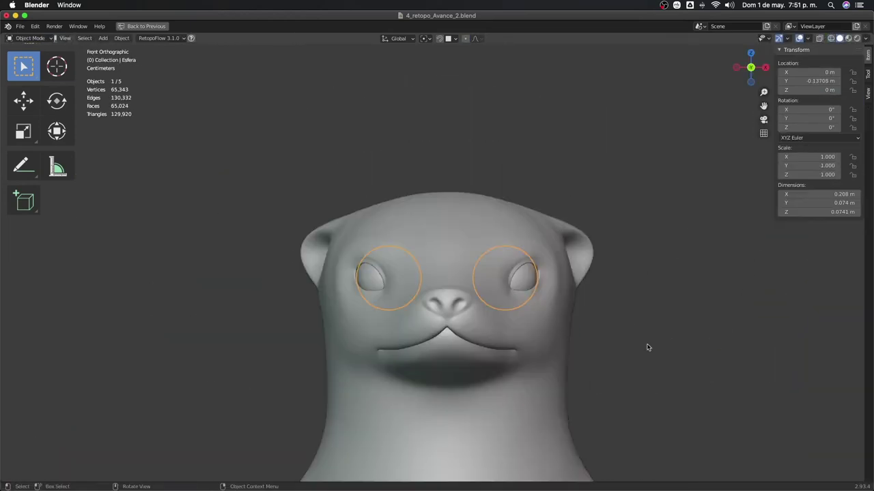